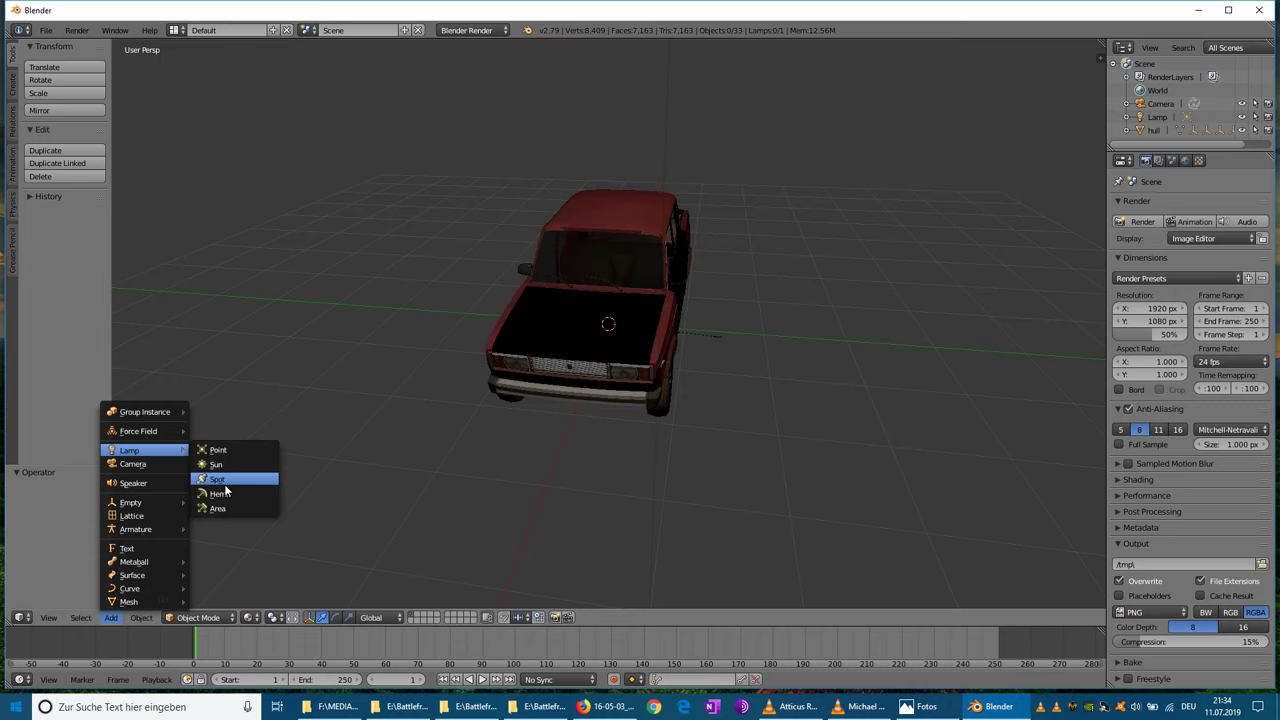
- Add a Hemi lamp to the scene and show the material settings of the ied object inside the car
{"action": "left_click", "coordinate": [225, 491]}
{"action": "middle_click_drag", "start_coordinate": [540, 450], "coordinate": [412, 437]}
{"action": "right_click", "coordinate": [664, 274]}
{"action": "middle_click_drag", "start_coordinate": [650, 345], "coordinate": [720, 352]}
{"action": "scroll", "coordinate": [632, 330], "scroll_direction": "up", "scroll_amount": 4}
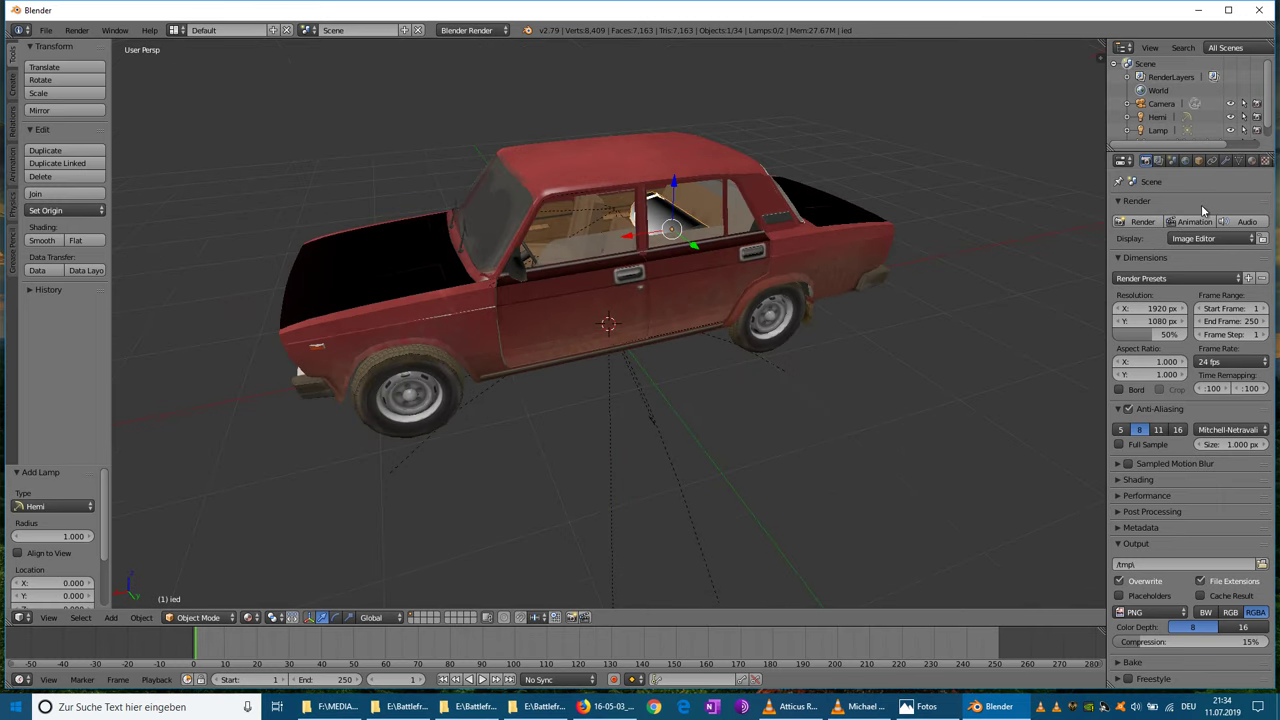
{"action": "left_click", "coordinate": [1251, 161]}
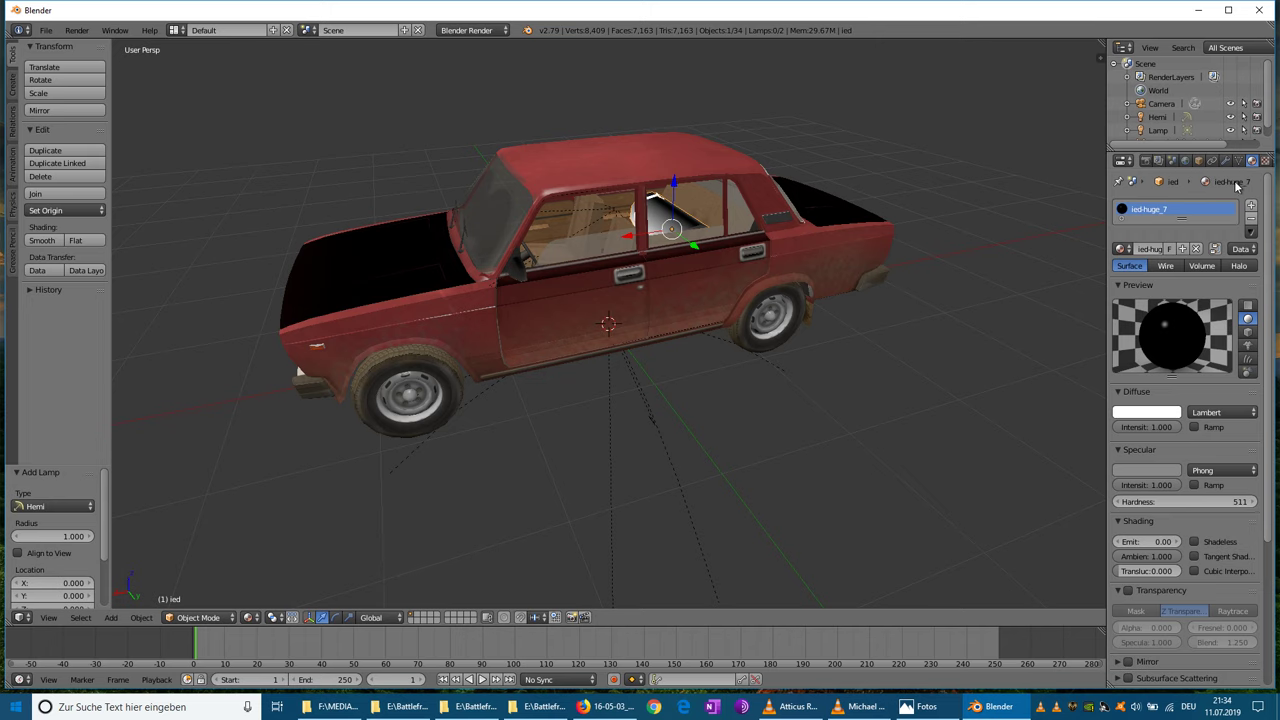
- Switch to File Explorer, search the --in progress-- folder for "ied" and copy ied-huge.bmp
{"action": "left_click", "coordinate": [415, 708]}
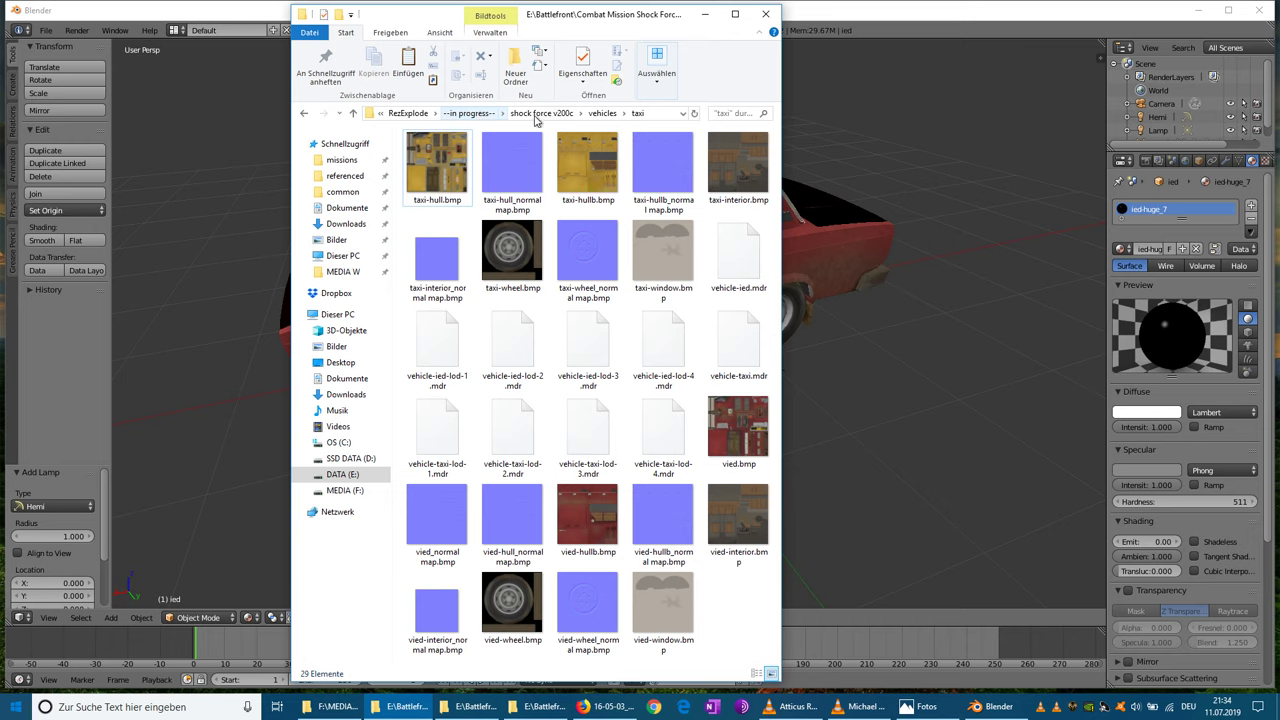
{"action": "left_click", "coordinate": [470, 113]}
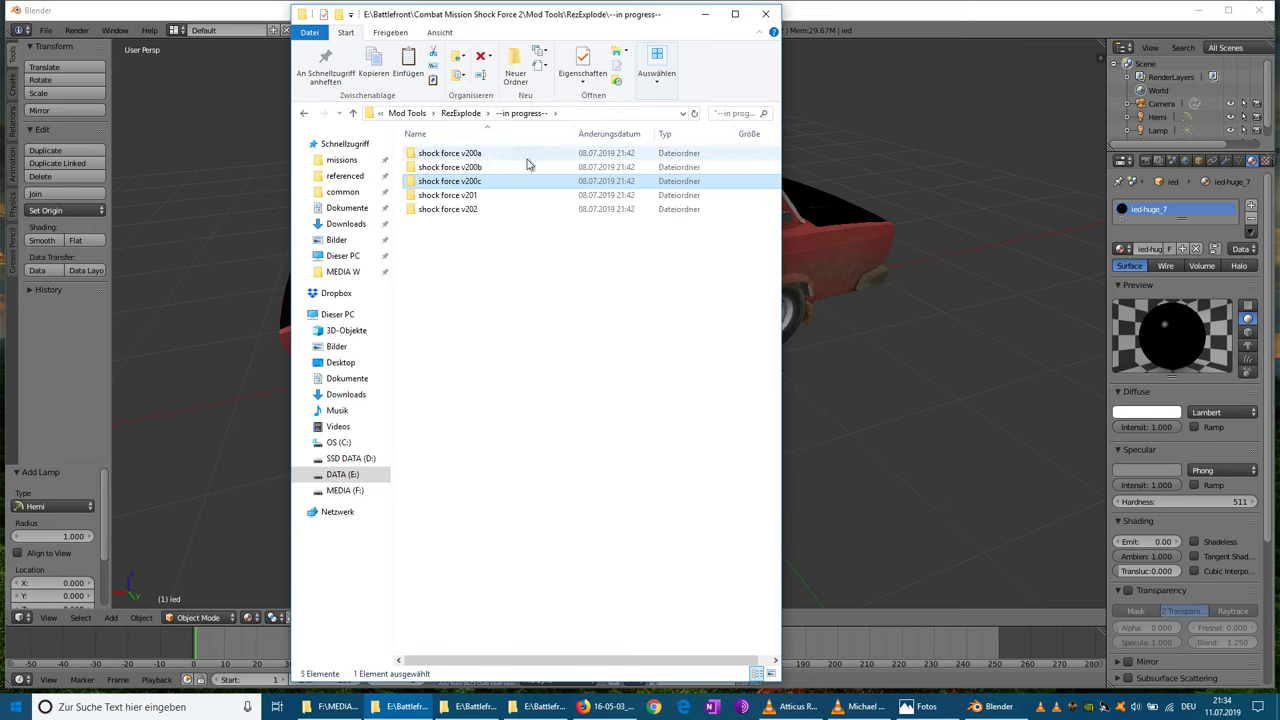
{"action": "left_click", "coordinate": [737, 115]}
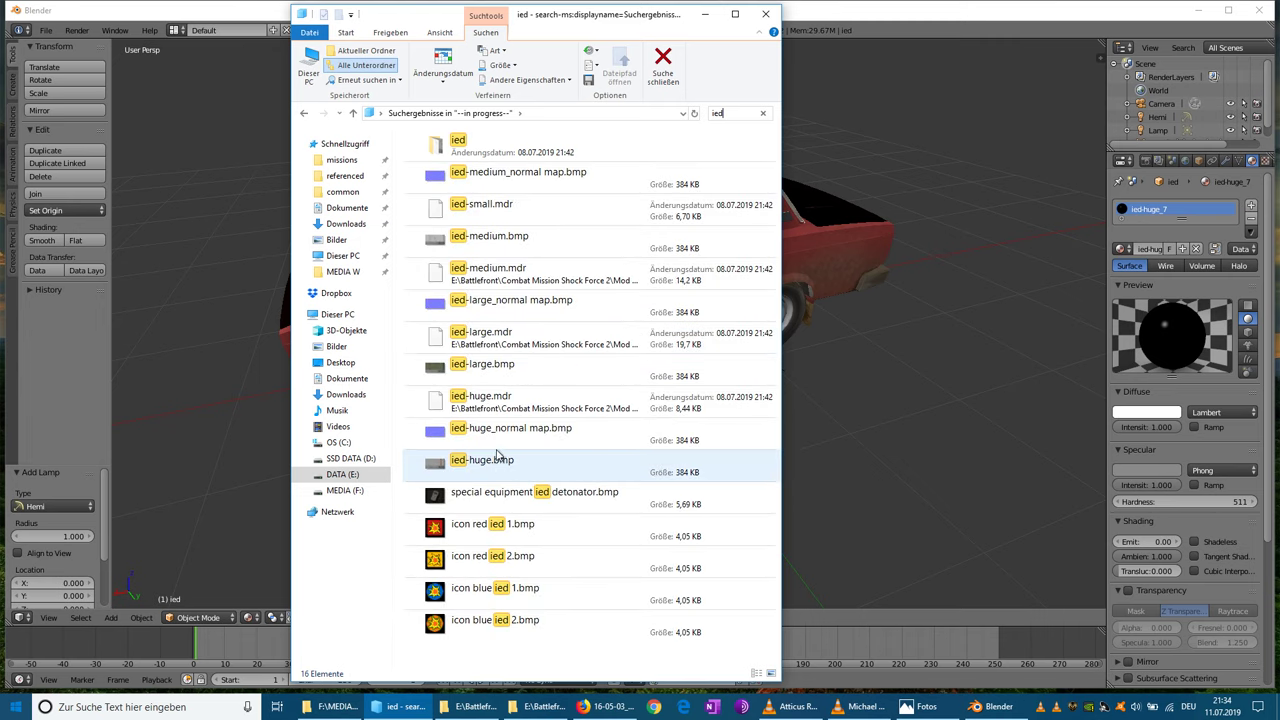
{"action": "right_click", "coordinate": [502, 470]}
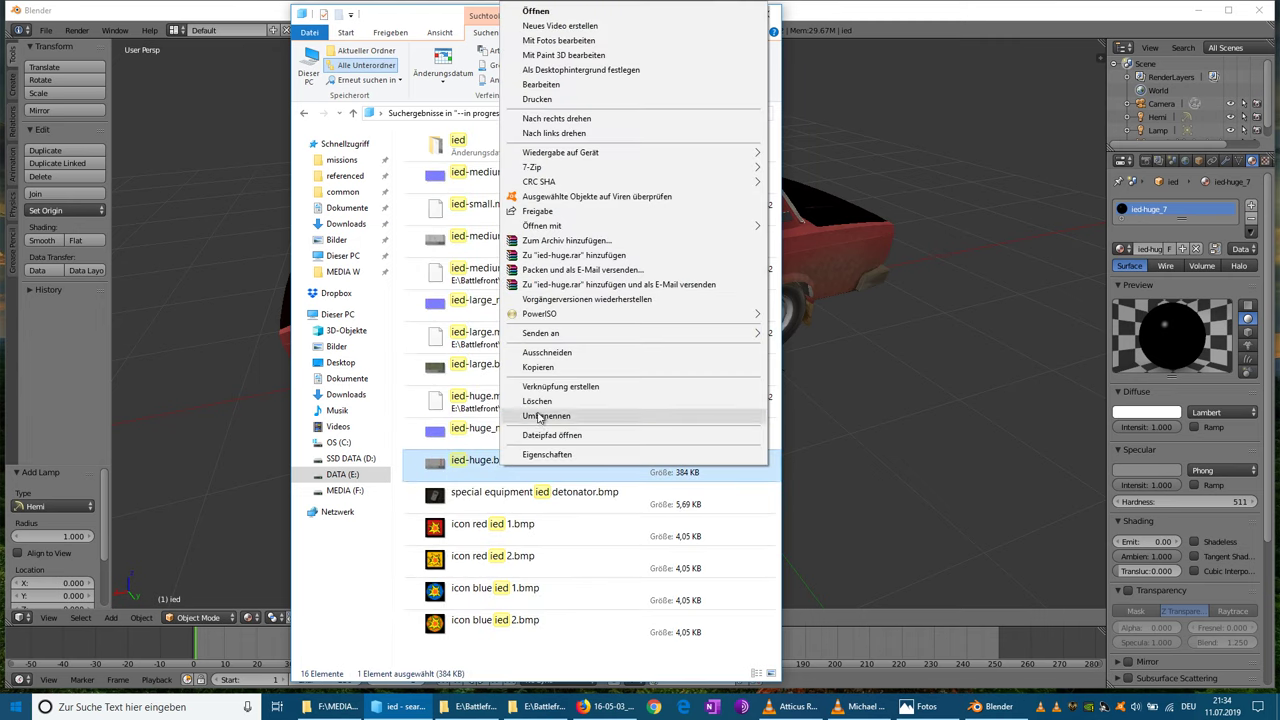
{"action": "left_click", "coordinate": [549, 369]}
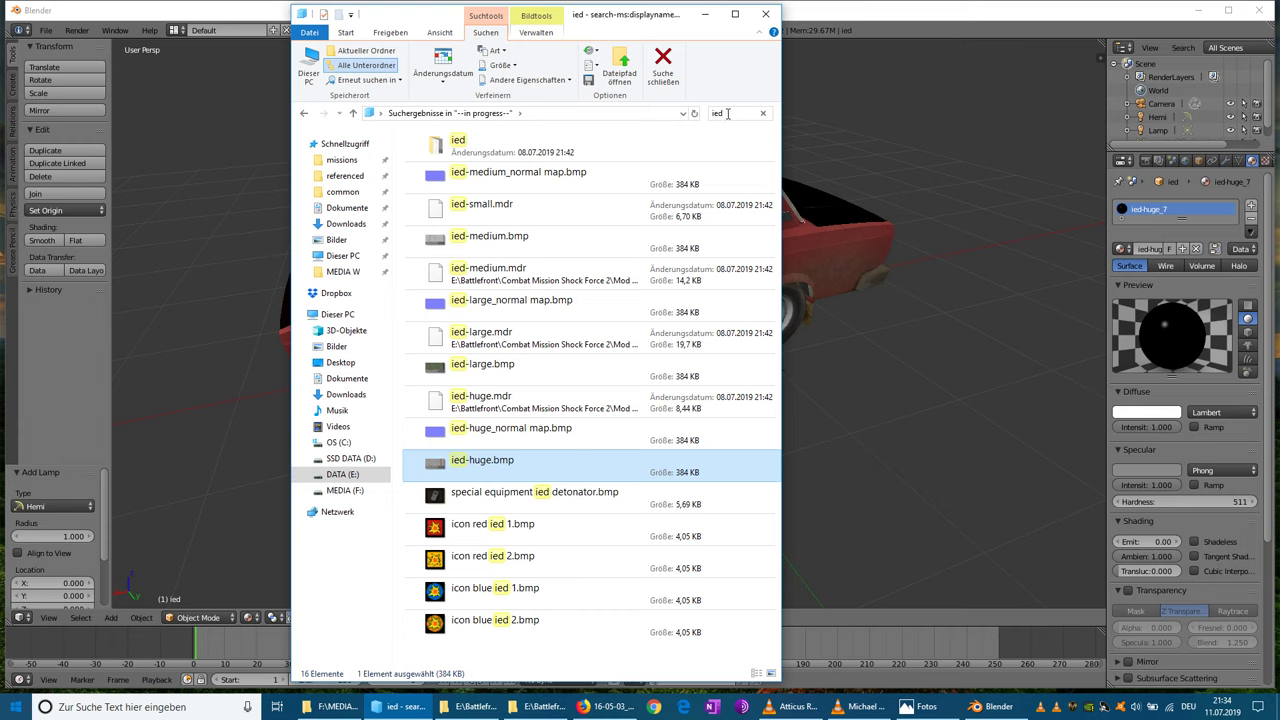
- Paste the copied texture into the shock force v200c\vehicles\taxi folder and minimize File Explorer
{"action": "key", "text": "BackSpace"}
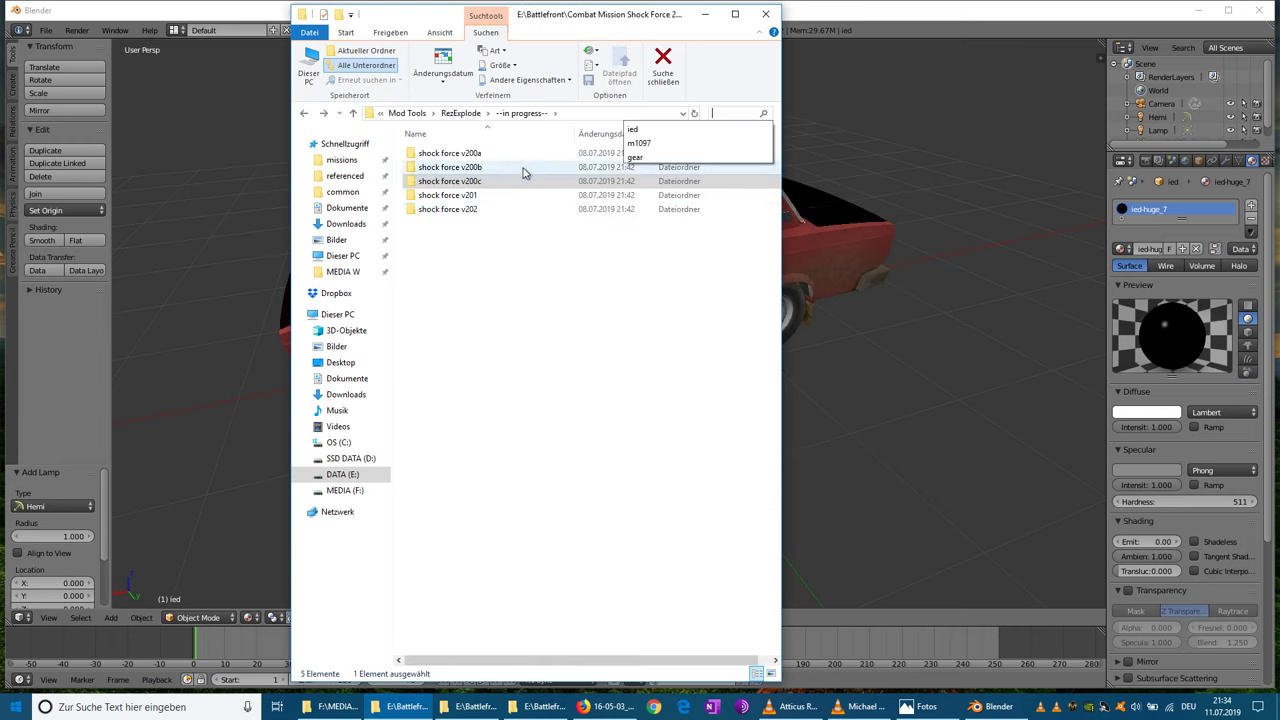
{"action": "double_click", "coordinate": [489, 182]}
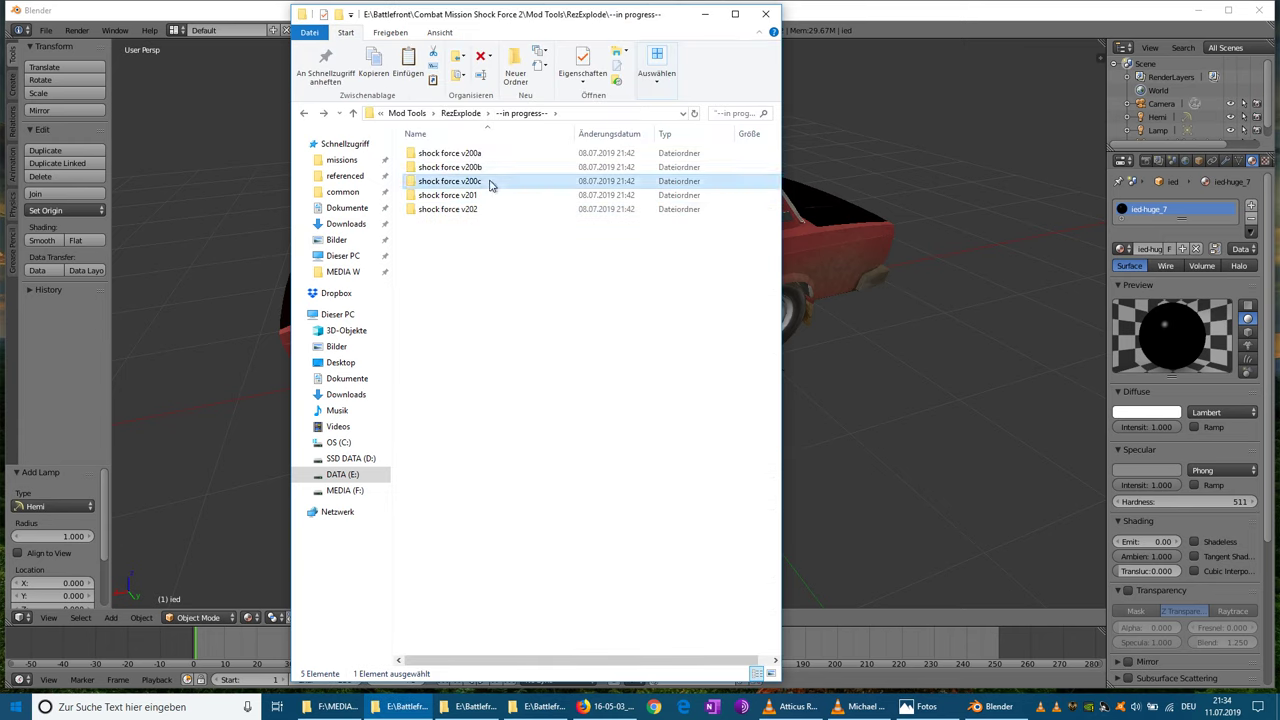
{"action": "double_click", "coordinate": [450, 155]}
{"action": "scroll", "coordinate": [500, 290], "scroll_direction": "down", "scroll_amount": 6}
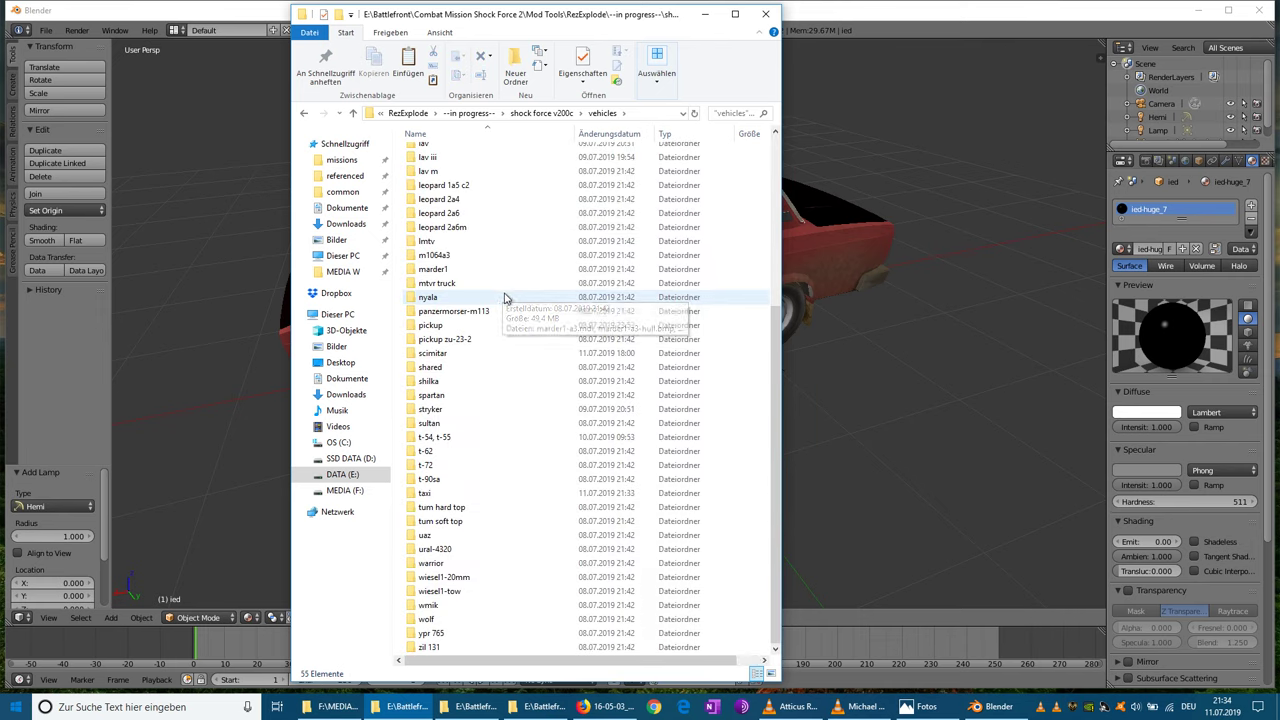
{"action": "double_click", "coordinate": [440, 494]}
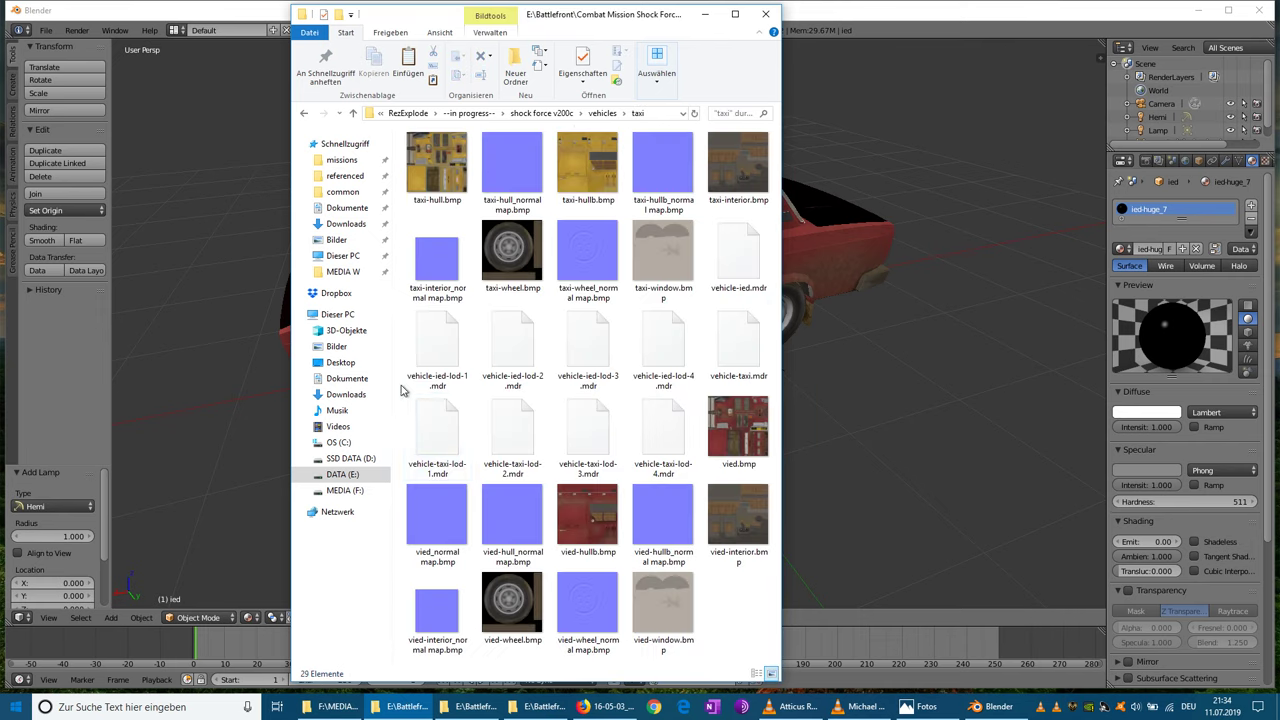
{"action": "right_click", "coordinate": [430, 425]}
{"action": "left_click", "coordinate": [438, 477]}
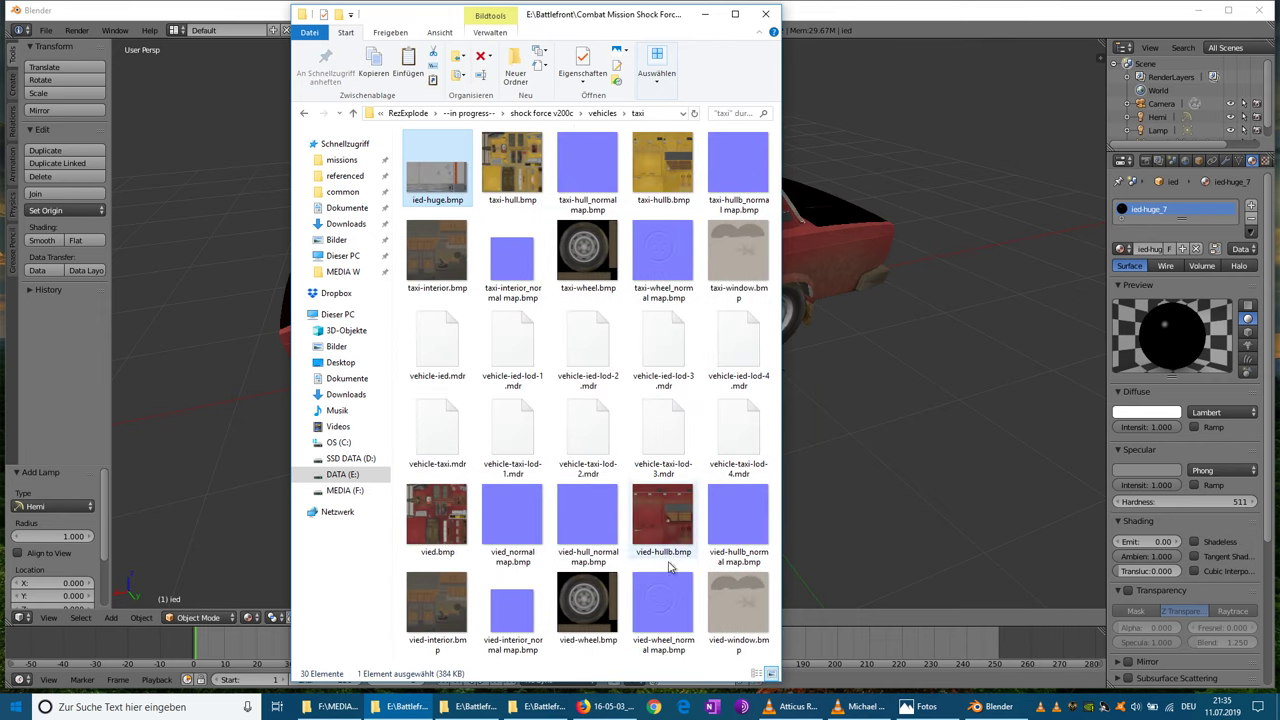
{"action": "left_click", "coordinate": [705, 14]}
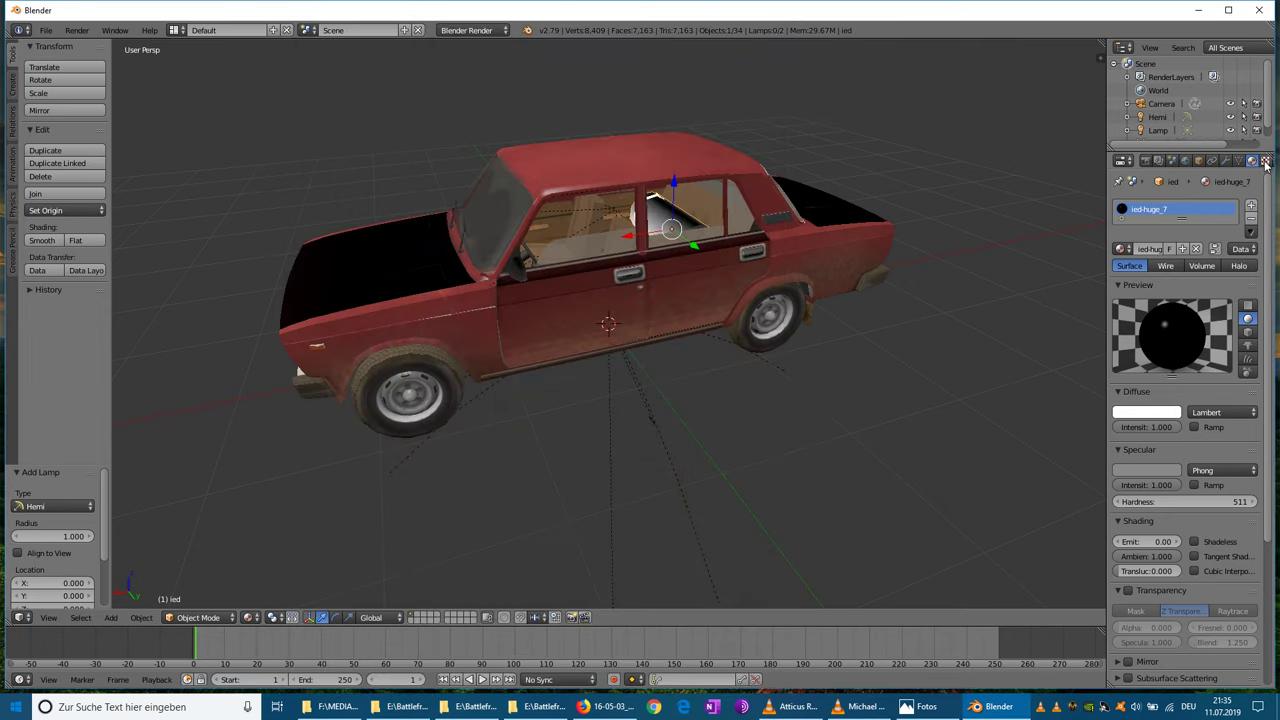
- Load ied-huge.bmp from the taxi folder as the image of the ied object's diffuse texture
{"action": "left_click", "coordinate": [1265, 161]}
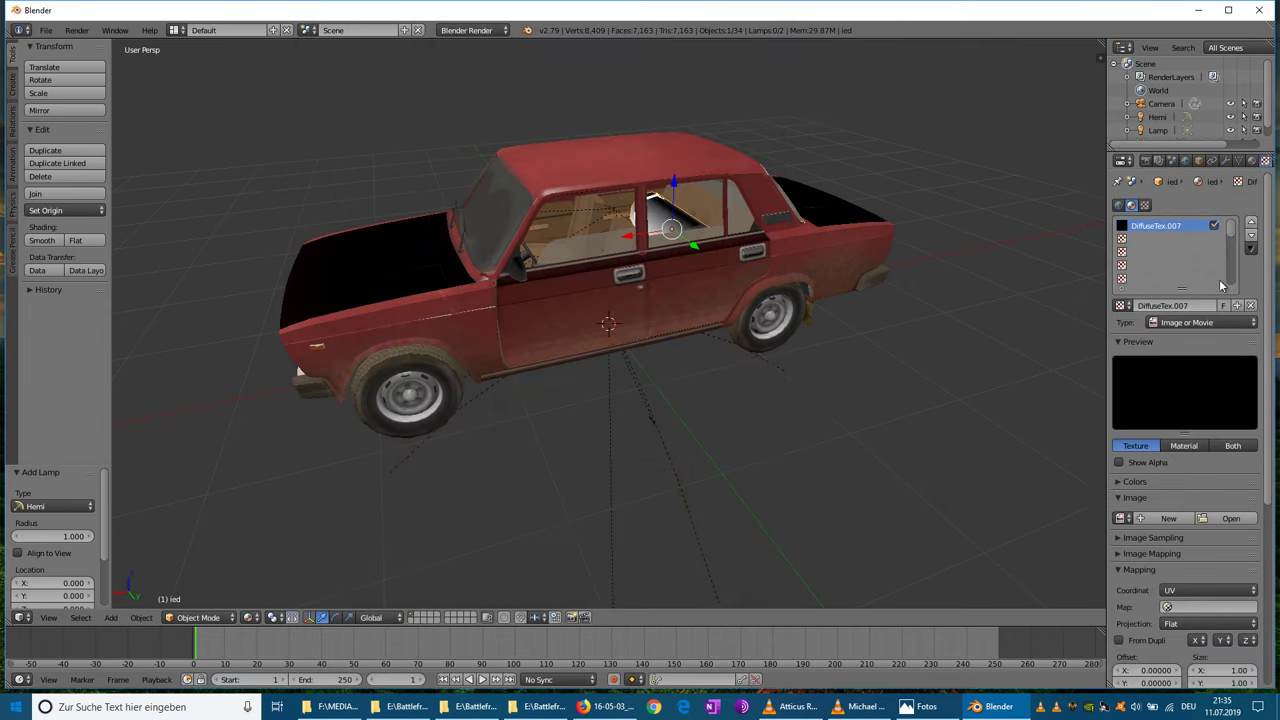
{"action": "left_click", "coordinate": [1221, 519]}
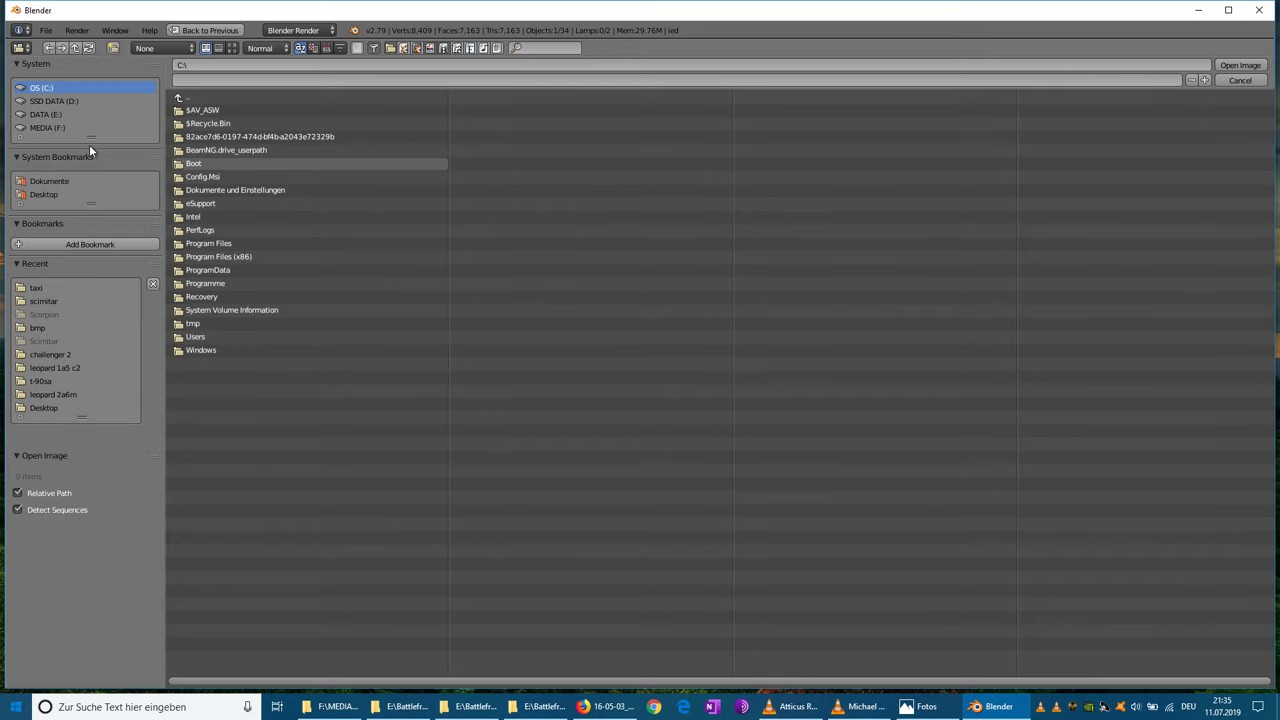
{"action": "left_click", "coordinate": [38, 287]}
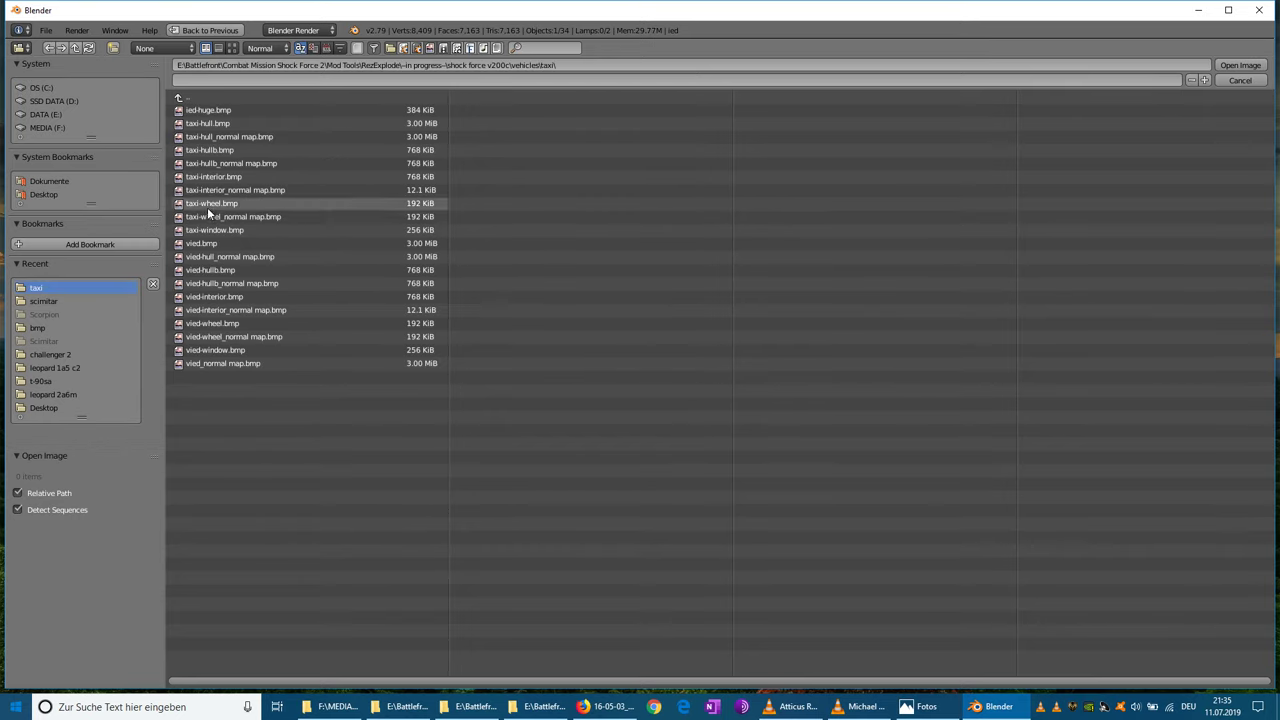
{"action": "double_click", "coordinate": [208, 110]}
{"action": "scroll", "coordinate": [713, 328], "scroll_direction": "up", "scroll_amount": 3}
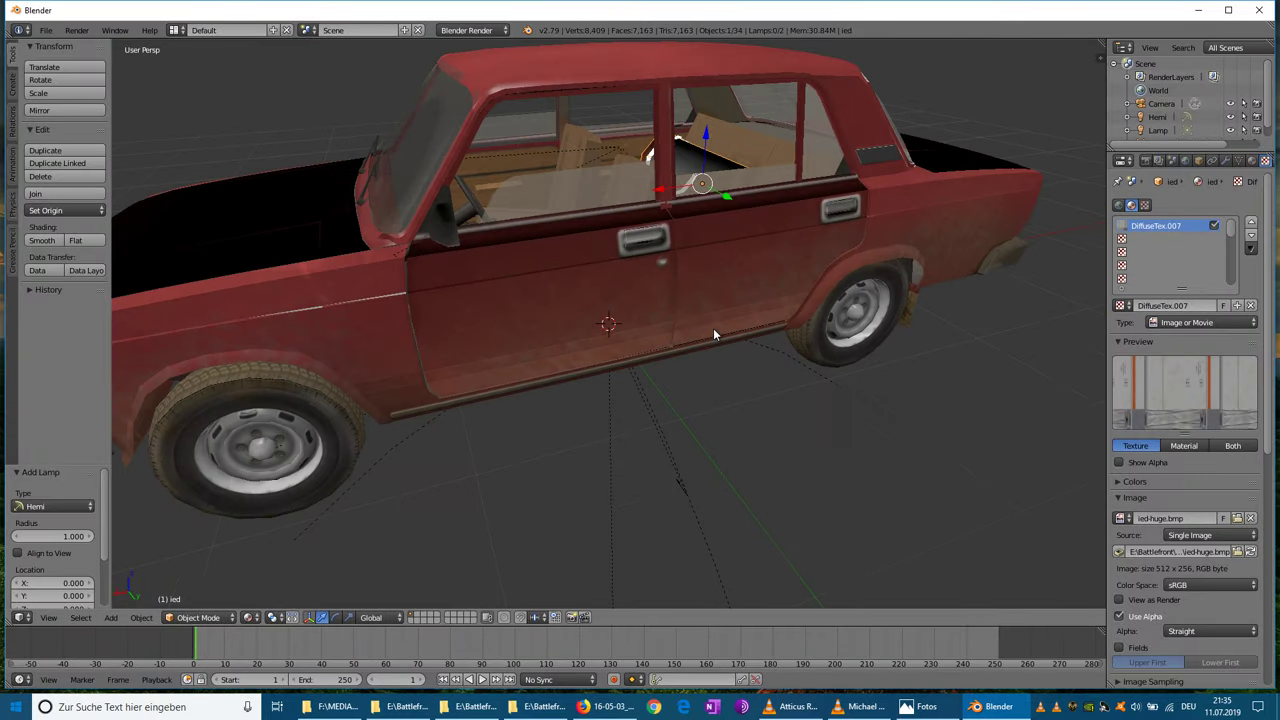
- Inspect the hood's normal and diffuse textures, switching the diffuse texture off and back on
{"action": "middle_click_drag", "start_coordinate": [713, 328], "coordinate": [790, 360]}
{"action": "right_click", "coordinate": [737, 350]}
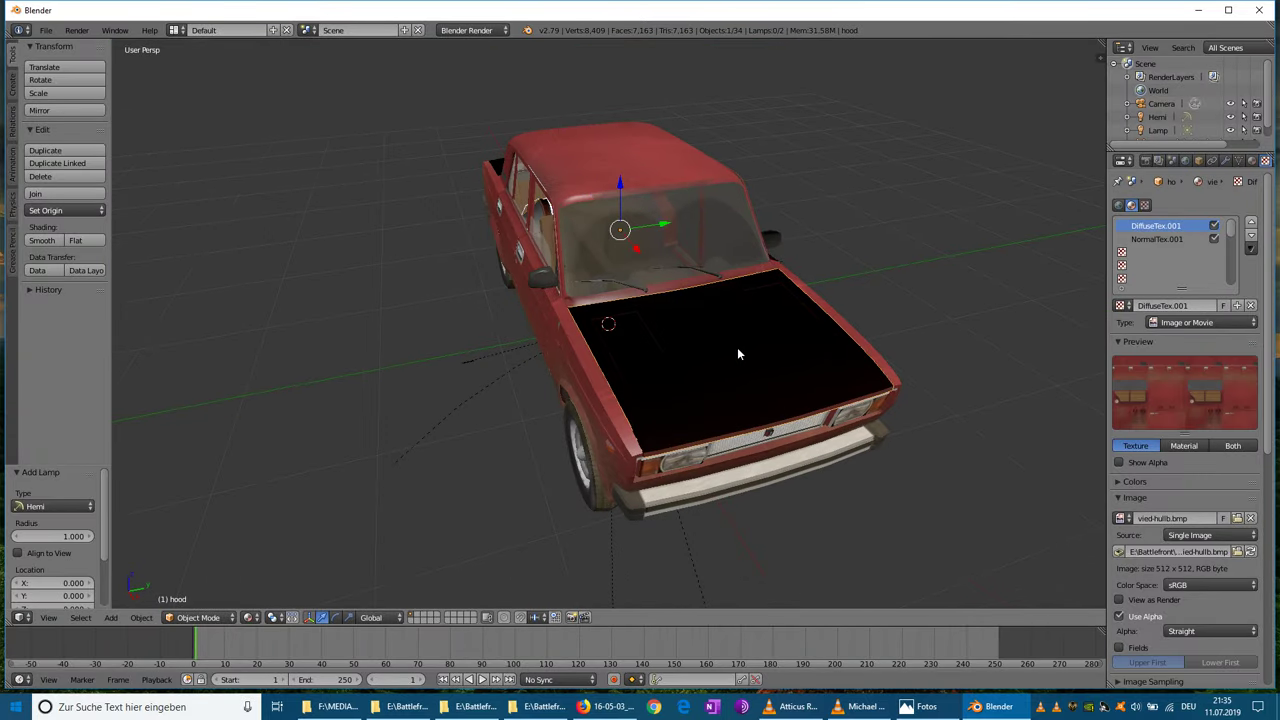
{"action": "left_click", "coordinate": [1162, 239]}
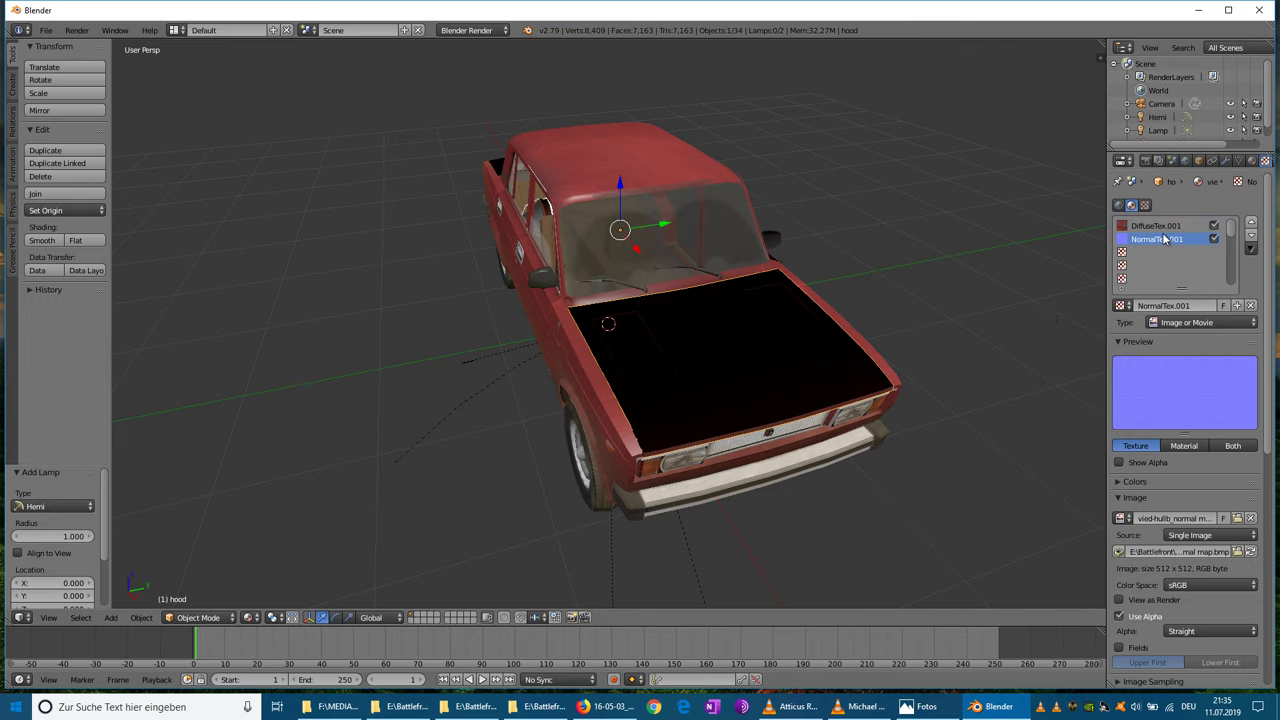
{"action": "left_click", "coordinate": [1165, 227]}
{"action": "left_click", "coordinate": [1214, 226]}
{"action": "left_click", "coordinate": [1214, 226]}
- Switch the diffuse texture of the car's trunk lid off and back on to compare its appearance
{"action": "mouse_move", "coordinate": [1060, 272]}
{"action": "middle_mouse_down"}
{"action": "mouse_move", "coordinate": [970, 287]}
{"action": "mouse_move", "coordinate": [754, 288]}
{"action": "mouse_move", "coordinate": [832, 289]}
{"action": "middle_mouse_up"}
{"action": "right_click", "coordinate": [832, 289]}
{"action": "left_click", "coordinate": [1214, 225]}
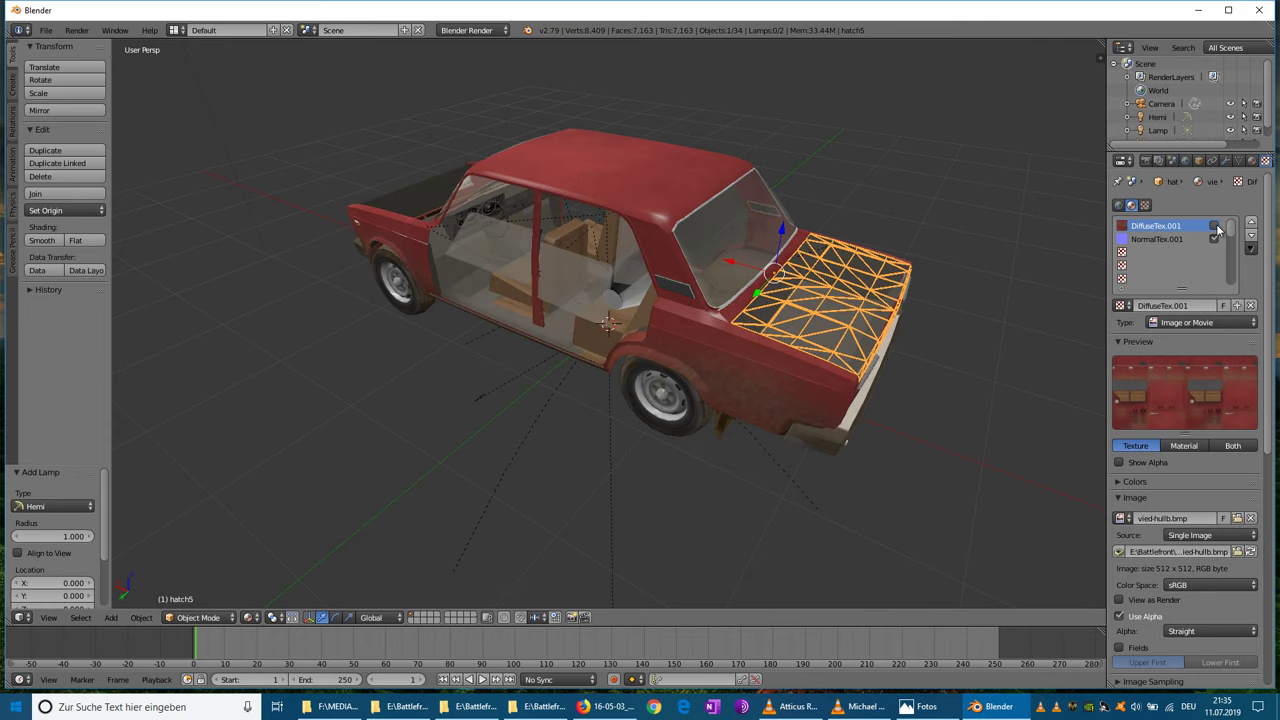
{"action": "left_click", "coordinate": [1214, 225]}
{"action": "middle_click_drag", "start_coordinate": [1079, 297], "coordinate": [1037, 300]}
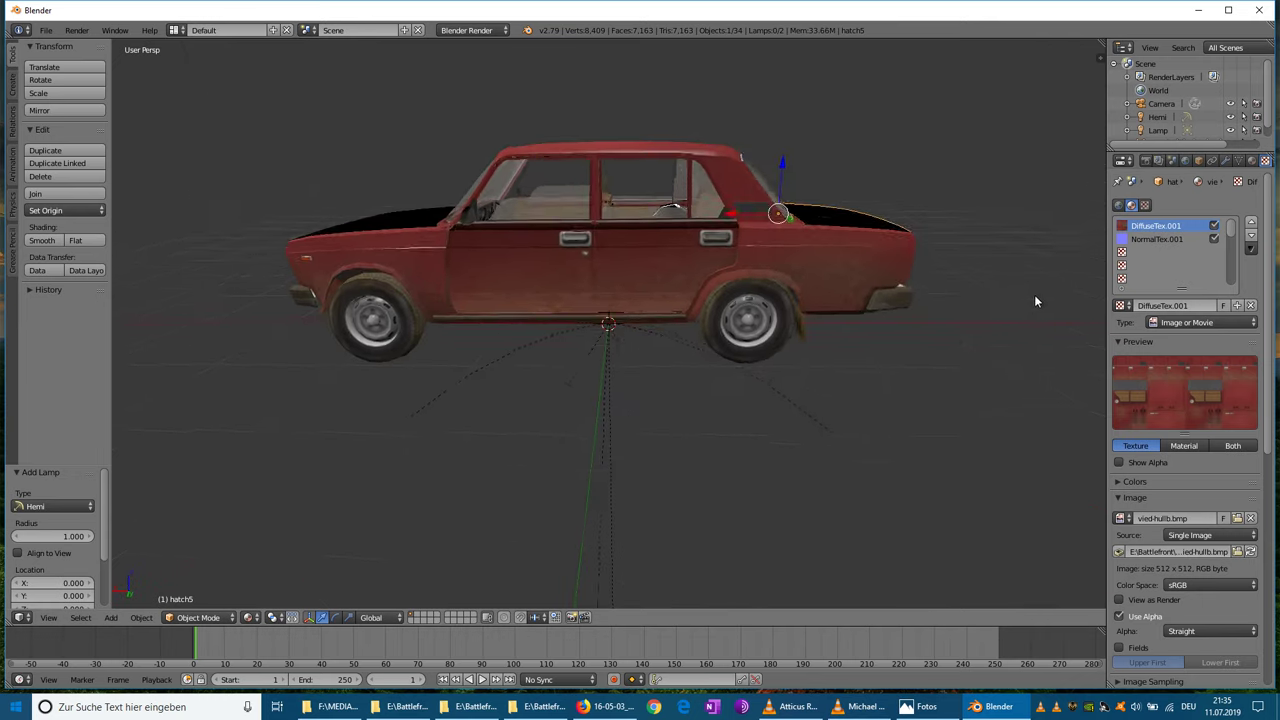
{"action": "scroll", "coordinate": [729, 380], "scroll_direction": "down", "scroll_amount": 5}
{"action": "middle_click_drag", "start_coordinate": [729, 380], "coordinate": [573, 359]}
{"action": "scroll", "coordinate": [837, 294], "scroll_direction": "up", "scroll_amount": 3}
{"action": "scroll", "coordinate": [733, 333], "scroll_direction": "up", "scroll_amount": 3}
- Start a CMx2 MDR import and go up from the taxi folder to the root of drive E
{"action": "left_click", "coordinate": [47, 31]}
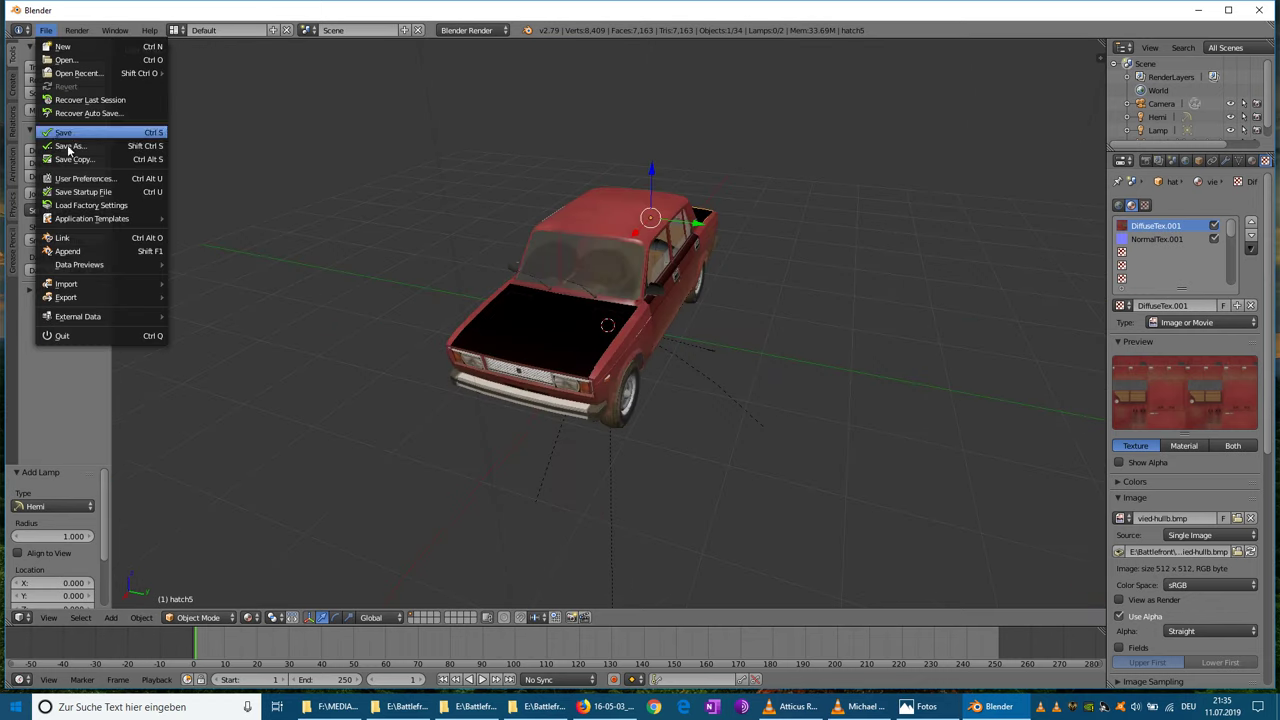
{"action": "mouse_move", "coordinate": [93, 286]}
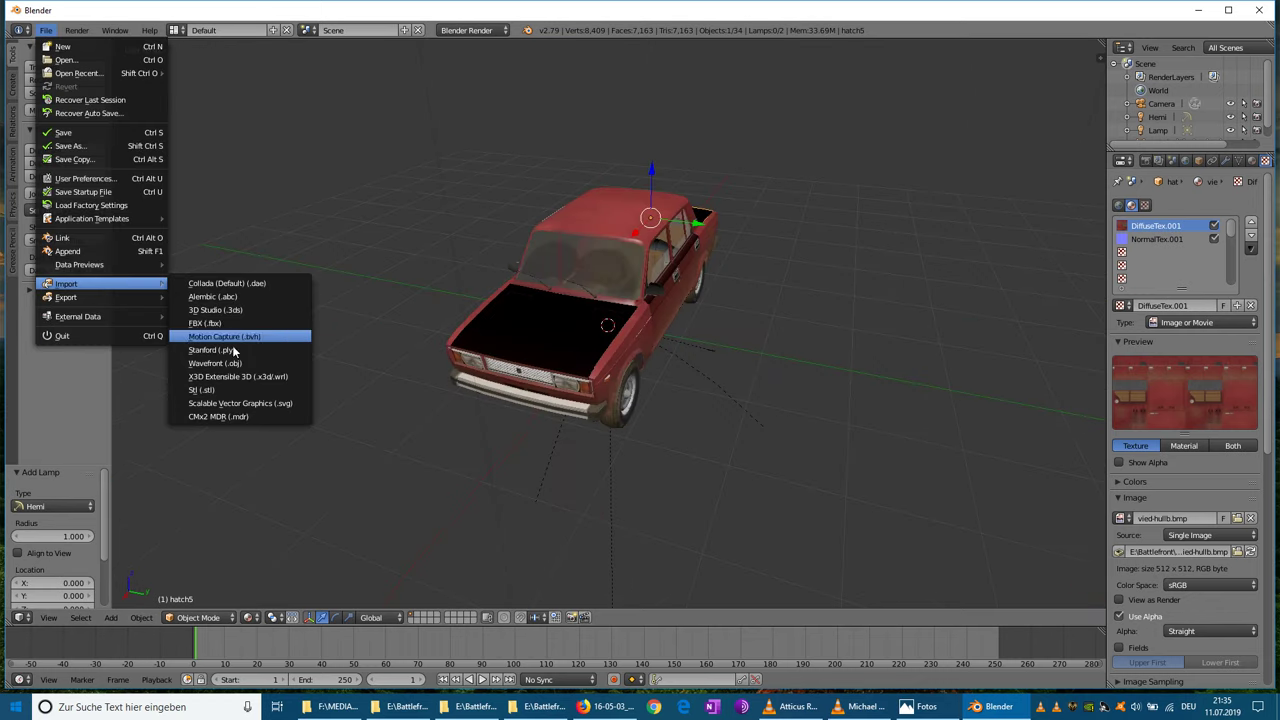
{"action": "left_click", "coordinate": [233, 414]}
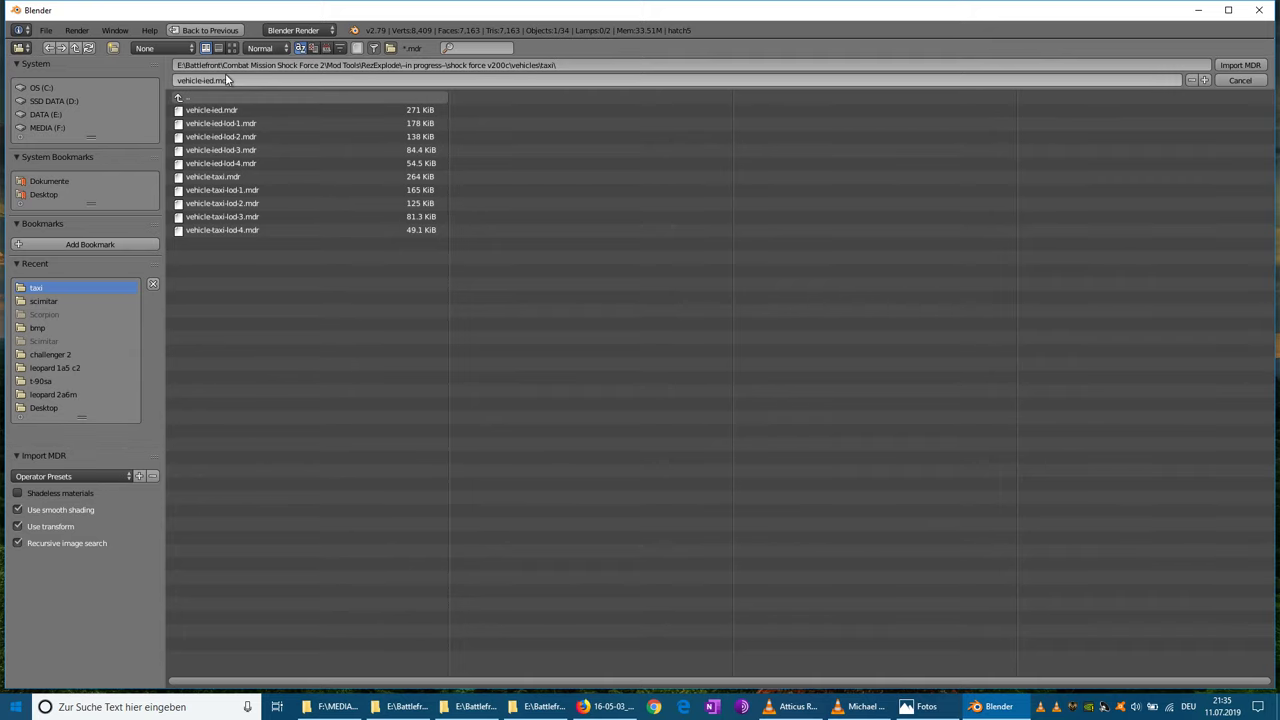
{"action": "left_click", "coordinate": [181, 98]}
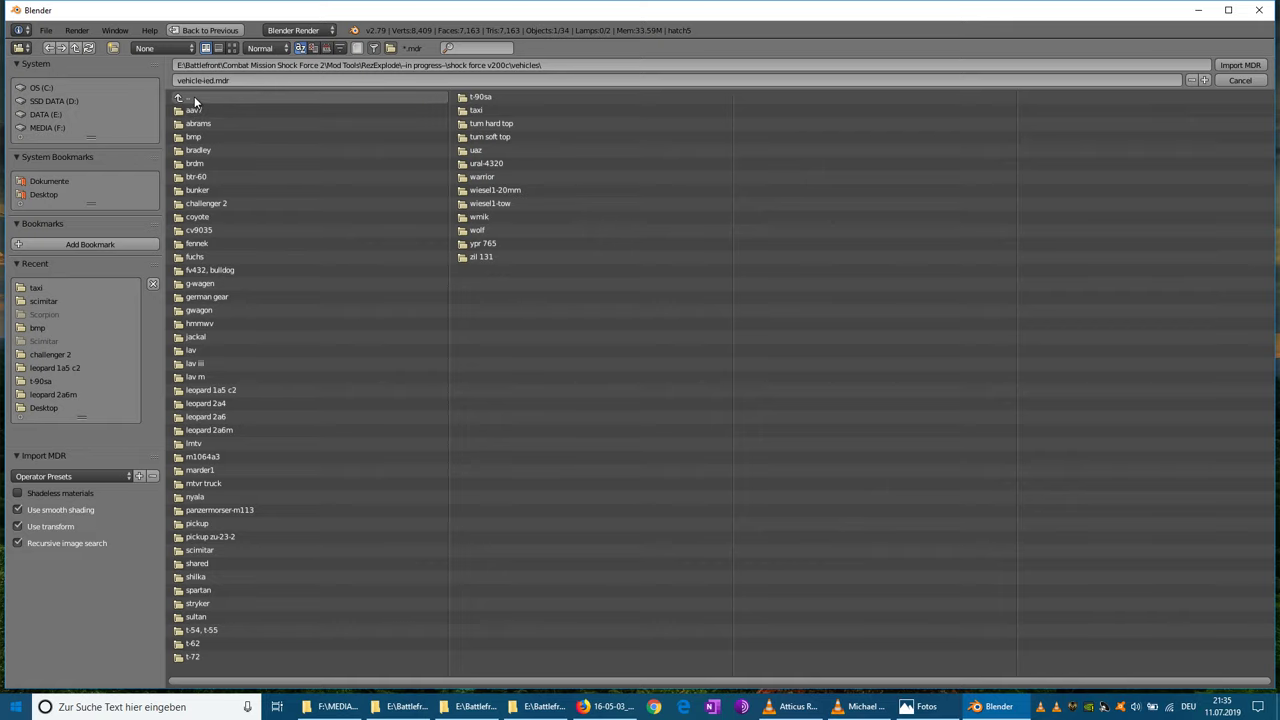
{"action": "left_click", "coordinate": [188, 98]}
{"action": "left_click", "coordinate": [187, 94]}
{"action": "left_click", "coordinate": [187, 94]}
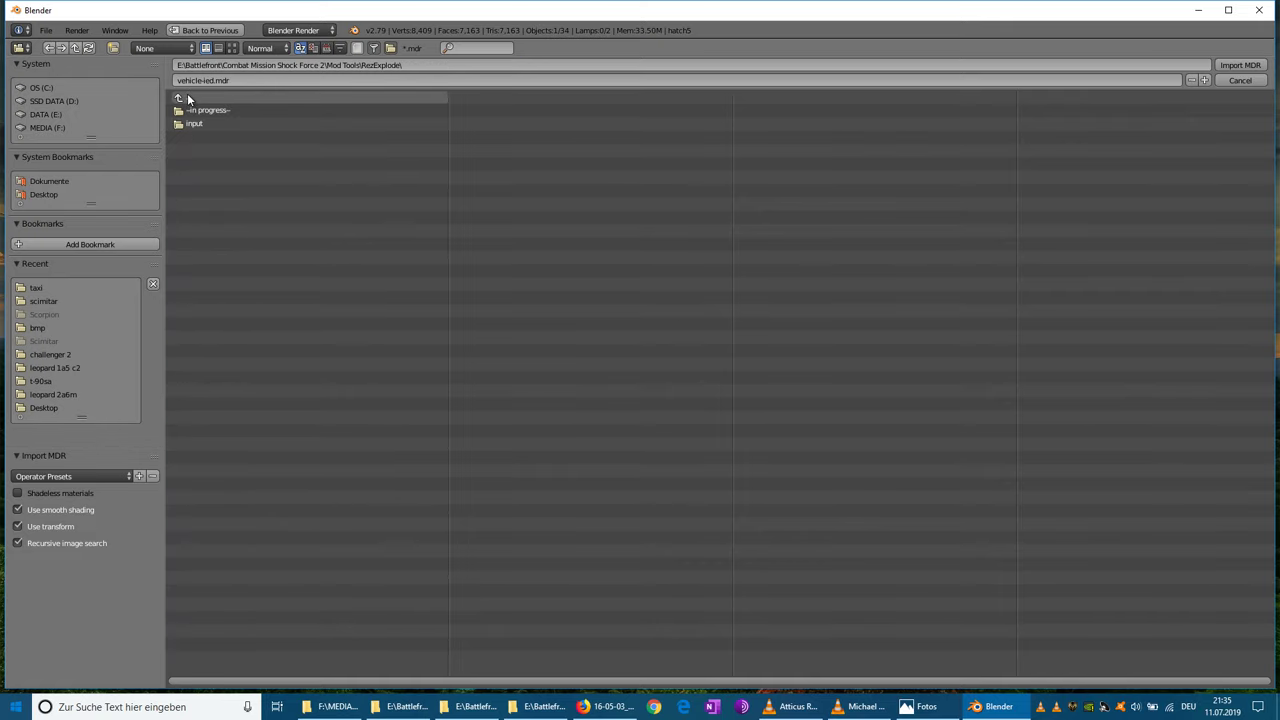
{"action": "left_click", "coordinate": [187, 94]}
{"action": "left_click", "coordinate": [187, 94]}
{"action": "left_click", "coordinate": [187, 97]}
{"action": "left_click", "coordinate": [187, 97]}
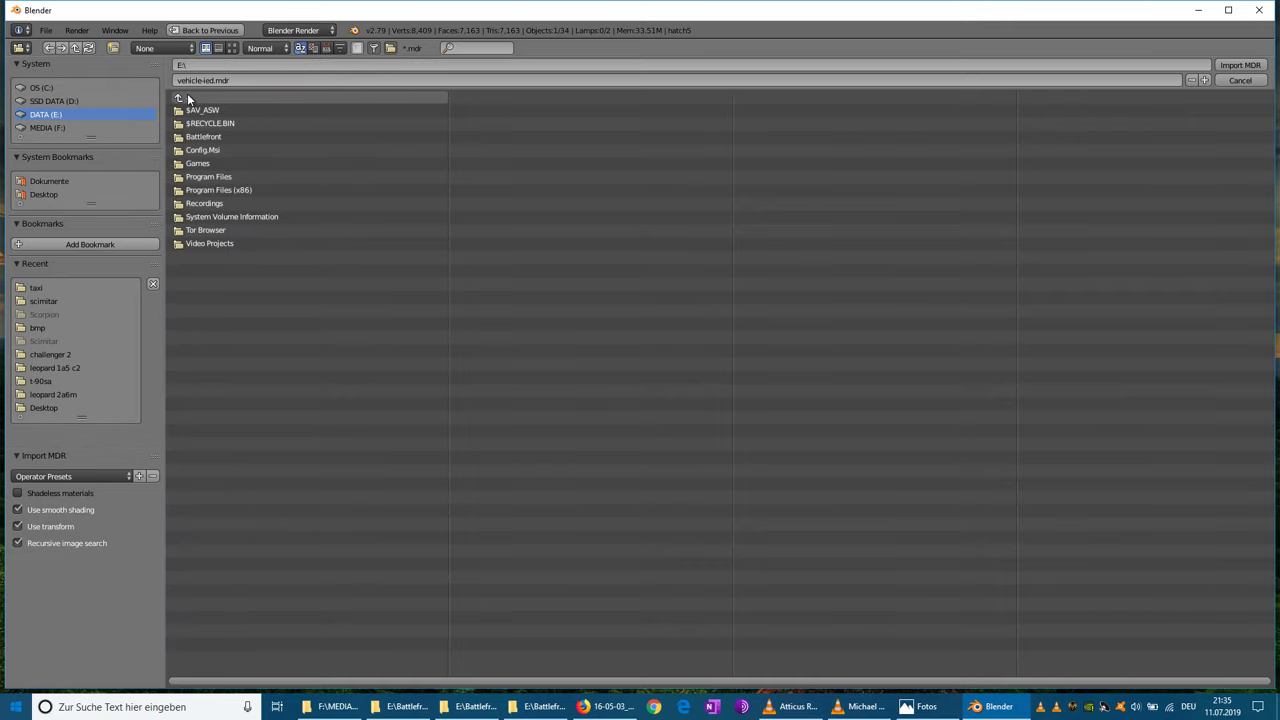
- Browse to Battlefront\Combat Mission Final Blitzkrieg\Mod Tools\RezExplode\exploded for the MDR import
{"action": "left_click", "coordinate": [205, 136]}
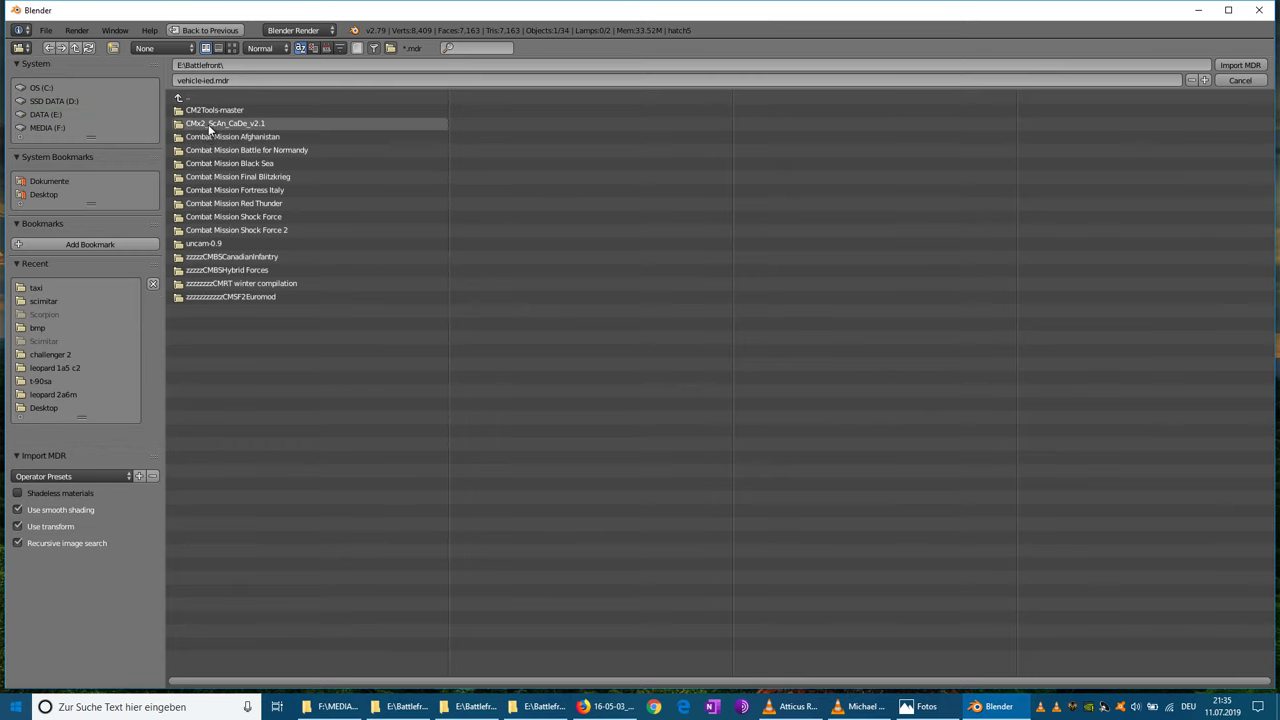
{"action": "left_click", "coordinate": [256, 176]}
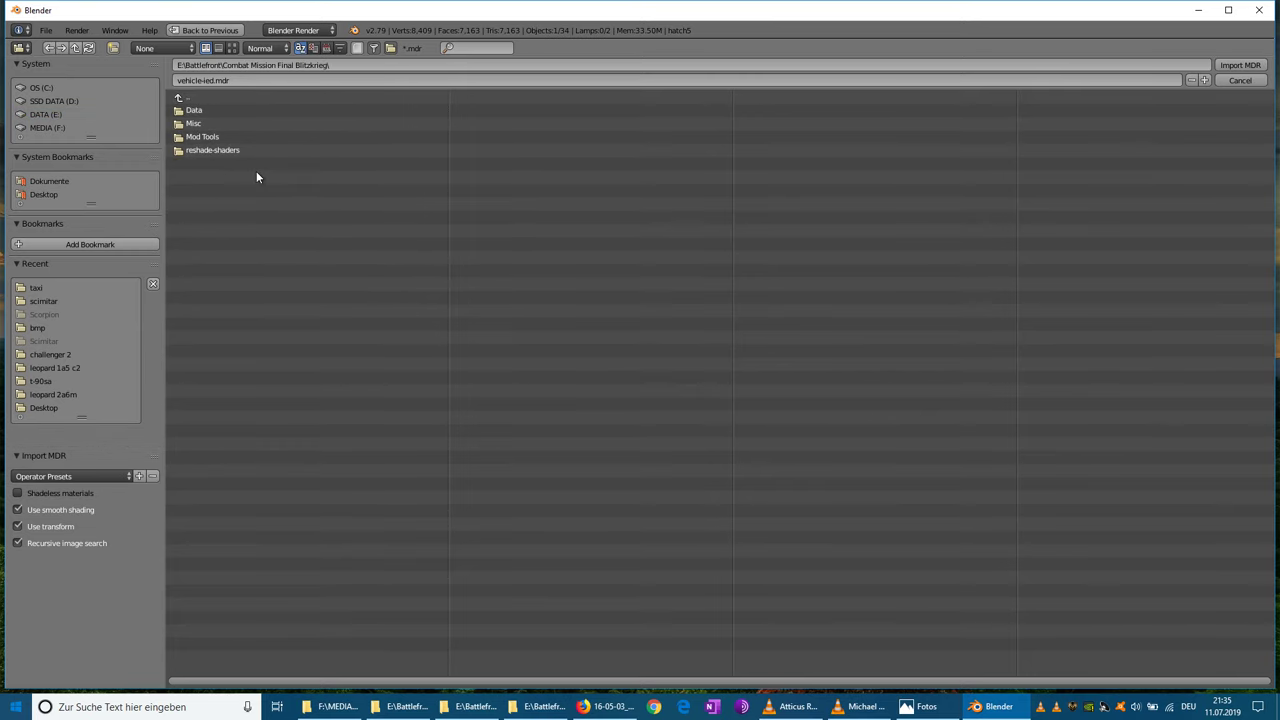
{"action": "left_click", "coordinate": [214, 137]}
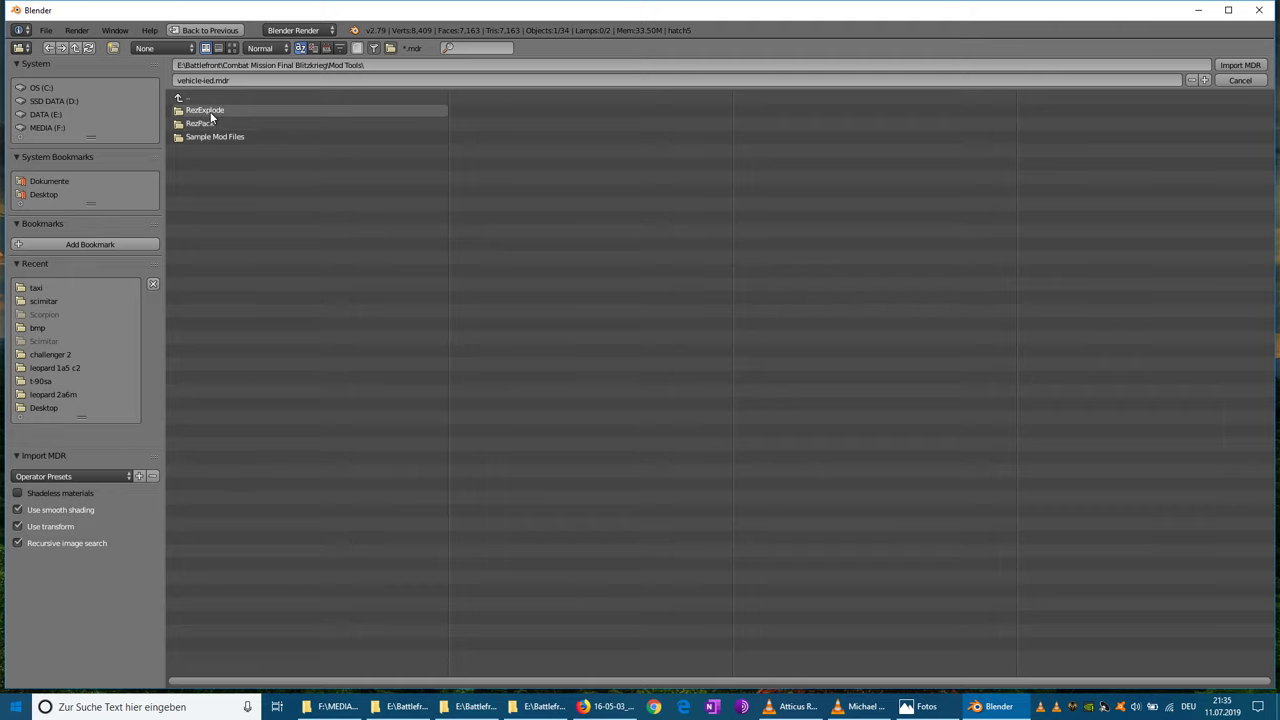
{"action": "left_click", "coordinate": [213, 111]}
{"action": "left_click", "coordinate": [213, 110]}
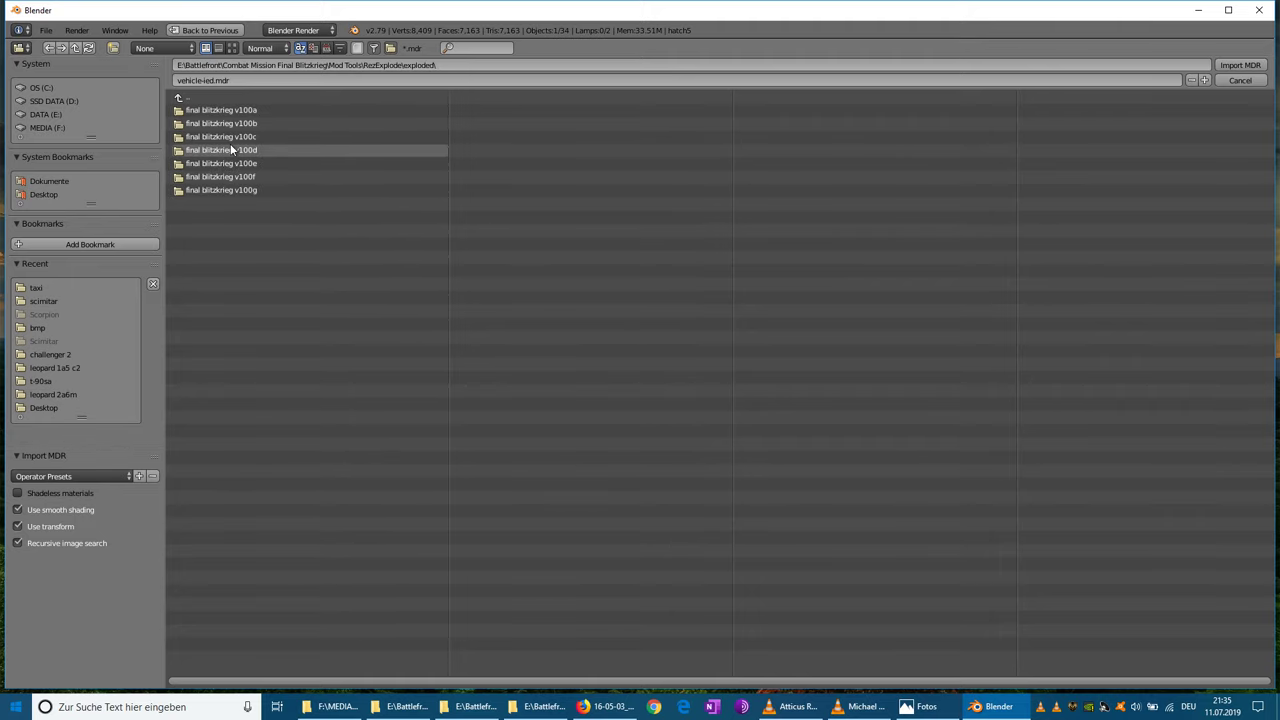
- Import pz-ivj-late.mdr from the pz iv folder under final blitzkrieg v100e\vehicles - german 1
{"action": "left_click", "coordinate": [230, 146]}
{"action": "left_click", "coordinate": [188, 96]}
{"action": "left_click", "coordinate": [220, 163]}
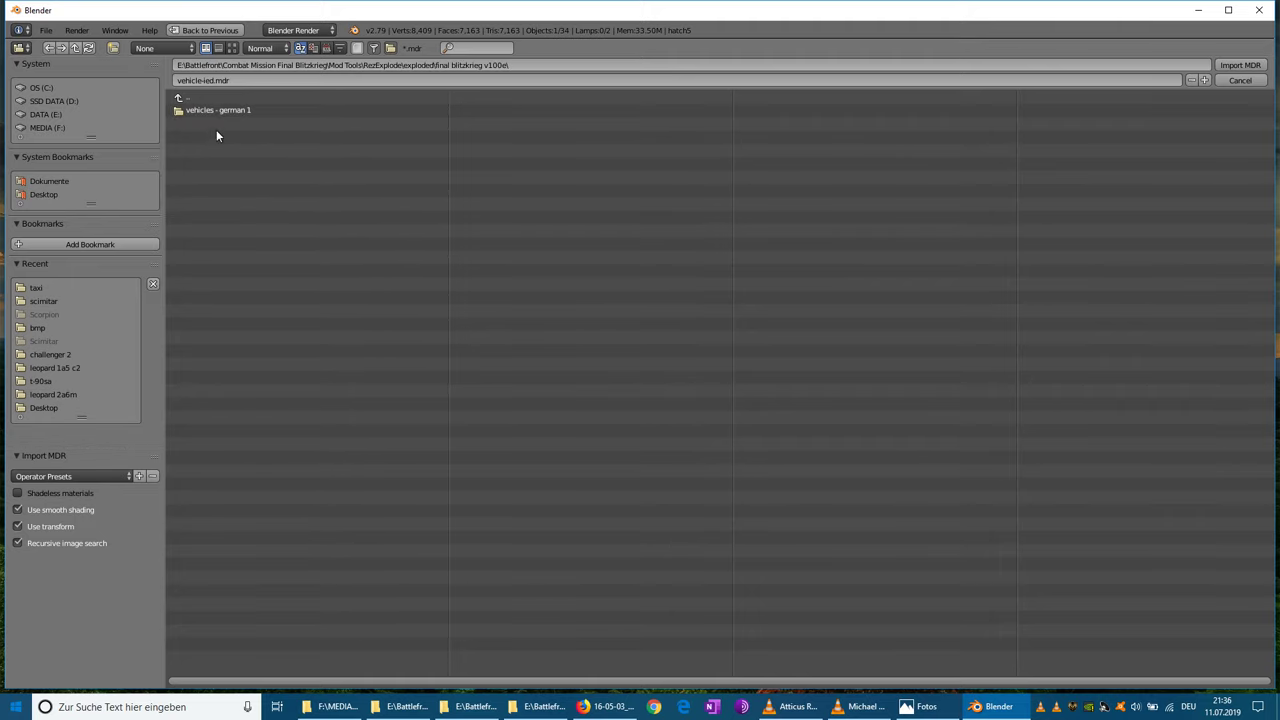
{"action": "left_click", "coordinate": [217, 112]}
{"action": "left_click", "coordinate": [210, 417]}
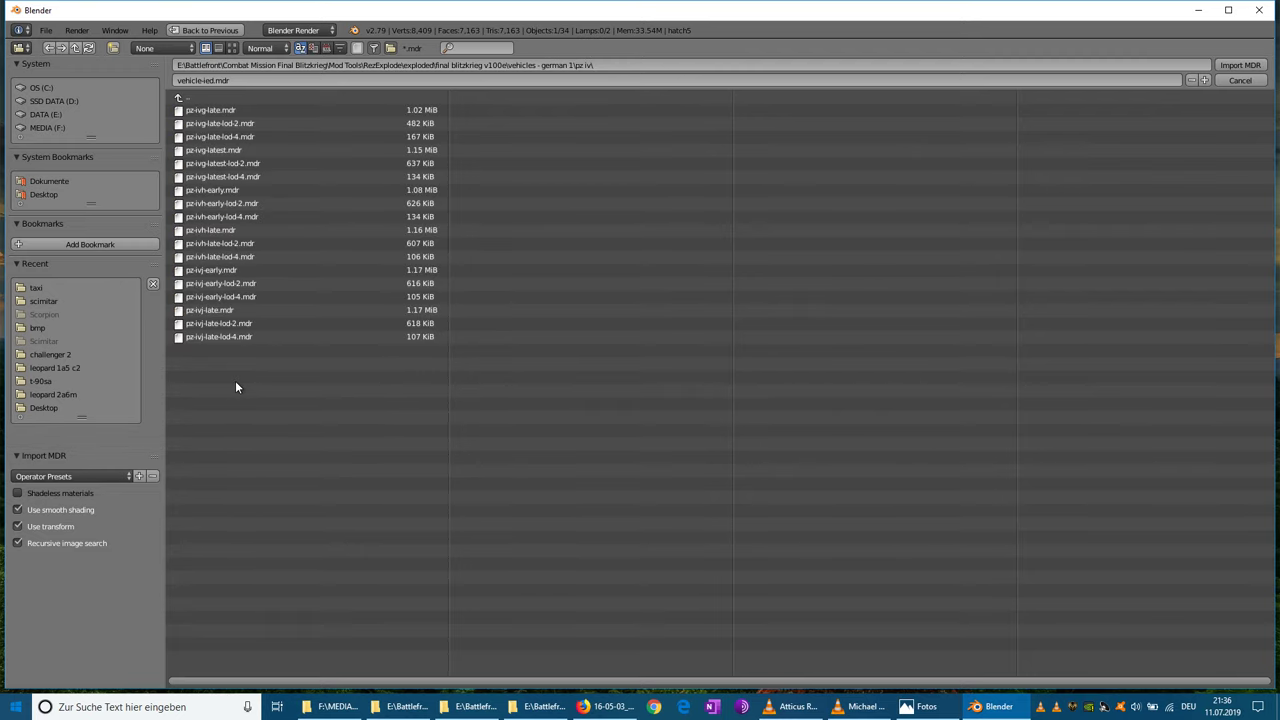
{"action": "left_click", "coordinate": [226, 311]}
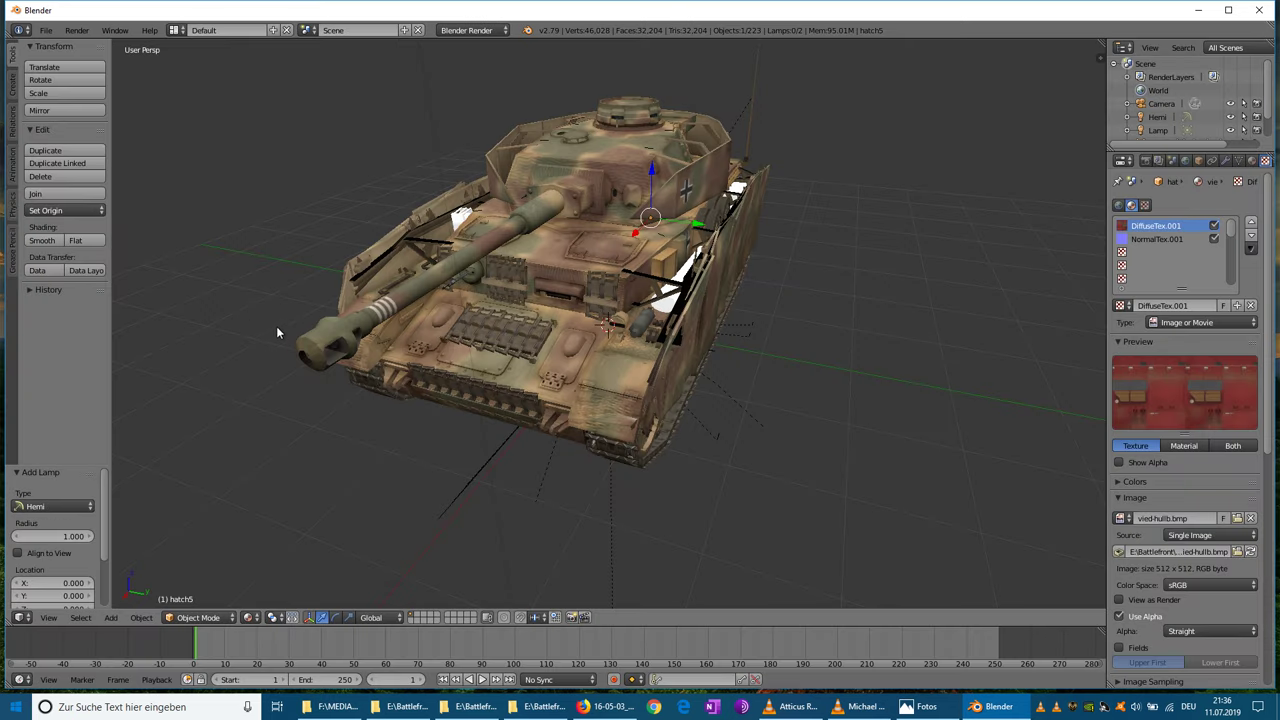
- Widen the outliner and select the tank's whole hull.001 hierarchy
{"action": "scroll", "coordinate": [1203, 120], "scroll_direction": "down", "scroll_amount": 2}
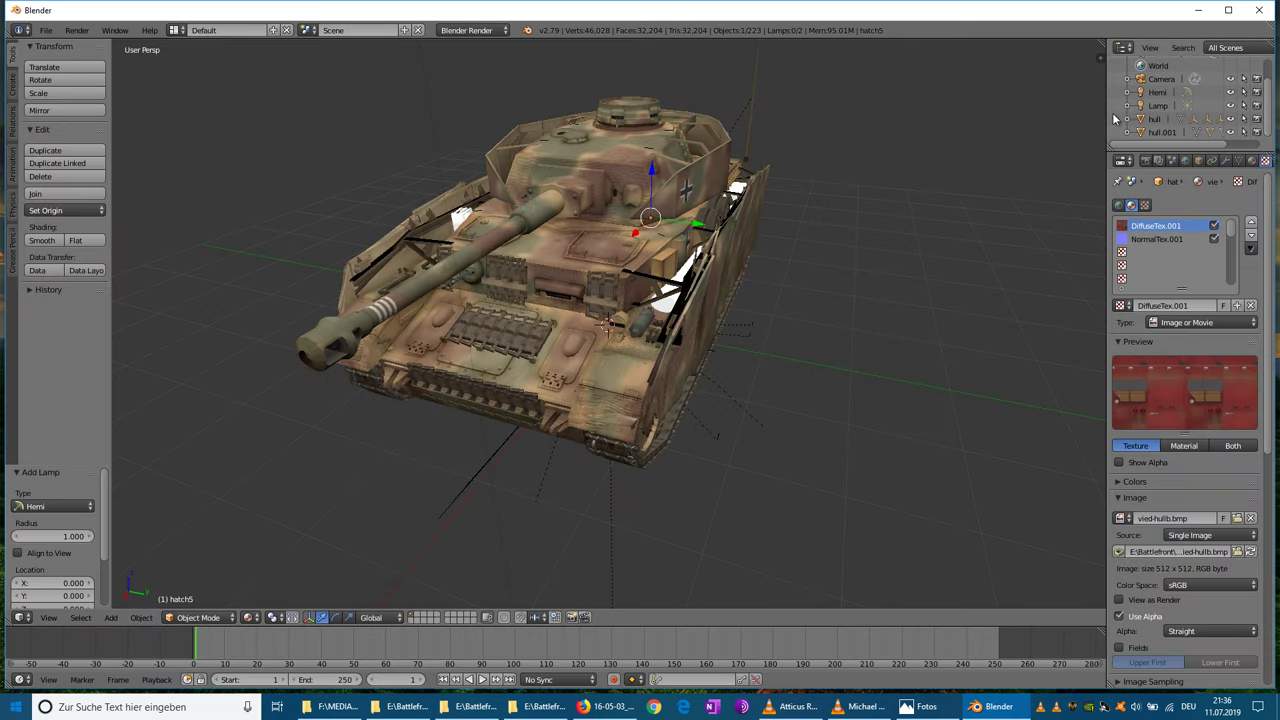
{"action": "left_click_drag", "start_coordinate": [1108, 118], "coordinate": [988, 343]}
{"action": "left_click", "coordinate": [961, 158]}
{"action": "right_click", "coordinate": [961, 160]}
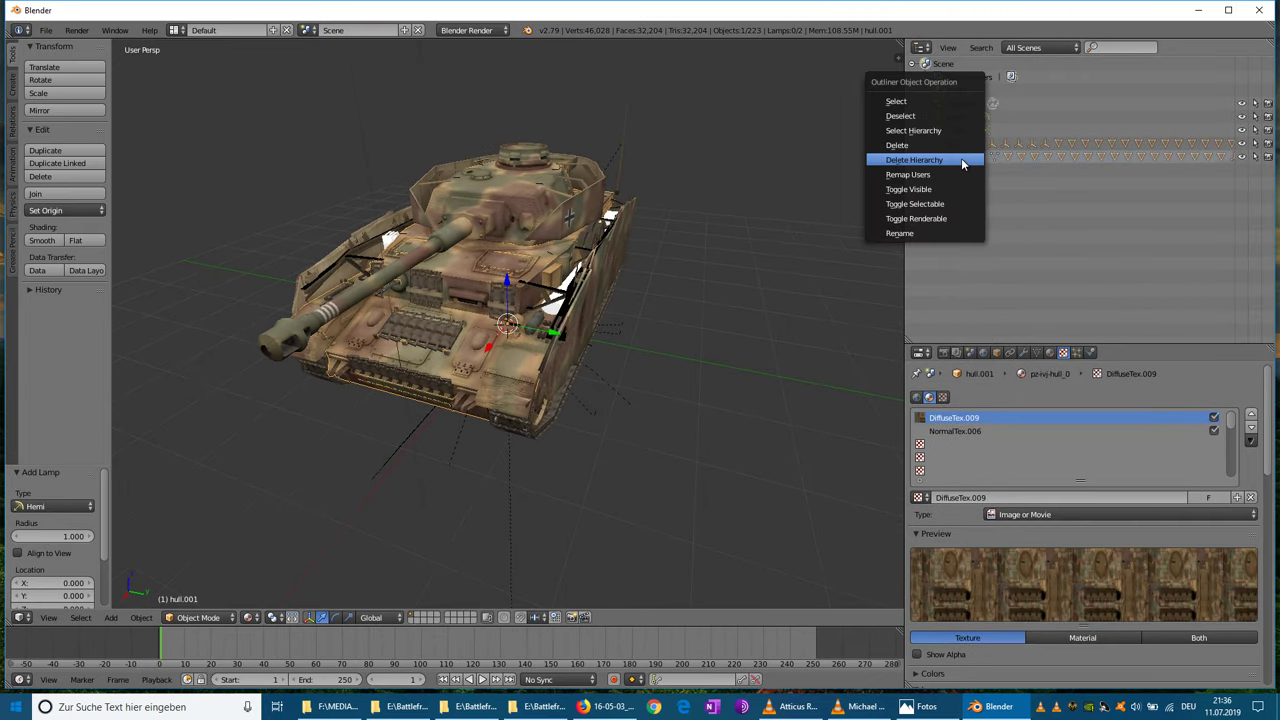
{"action": "left_click", "coordinate": [917, 131]}
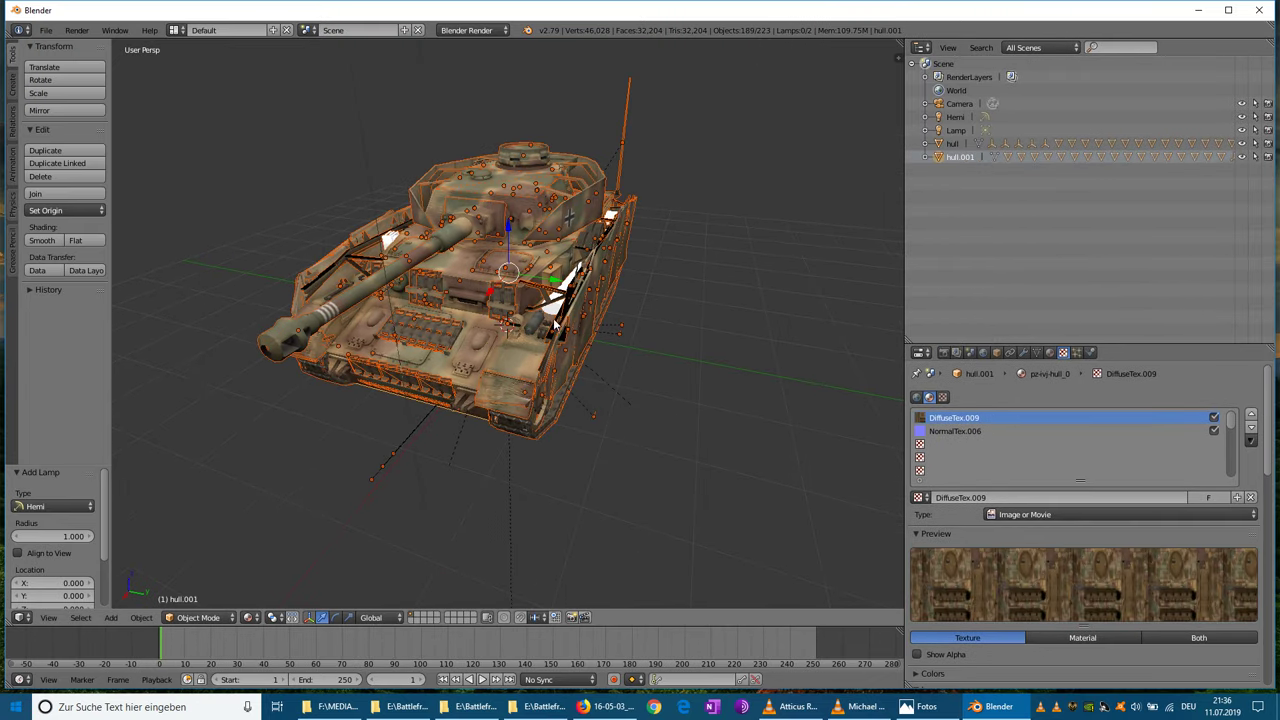
- Move the selected tank along the Y axis until it stands clear beside the red car
{"action": "left_click_drag", "start_coordinate": [562, 285], "coordinate": [259, 302]}
{"action": "middle_click_drag", "start_coordinate": [260, 303], "coordinate": [417, 303]}
{"action": "scroll", "coordinate": [417, 303], "scroll_direction": "down", "scroll_amount": 3}
{"action": "mouse_move", "coordinate": [423, 365]}
{"action": "middle_mouse_down"}
{"action": "mouse_move", "coordinate": [483, 334]}
{"action": "mouse_move", "coordinate": [437, 355]}
{"action": "middle_mouse_up"}
{"action": "left_click_drag", "start_coordinate": [338, 360], "coordinate": [385, 342]}
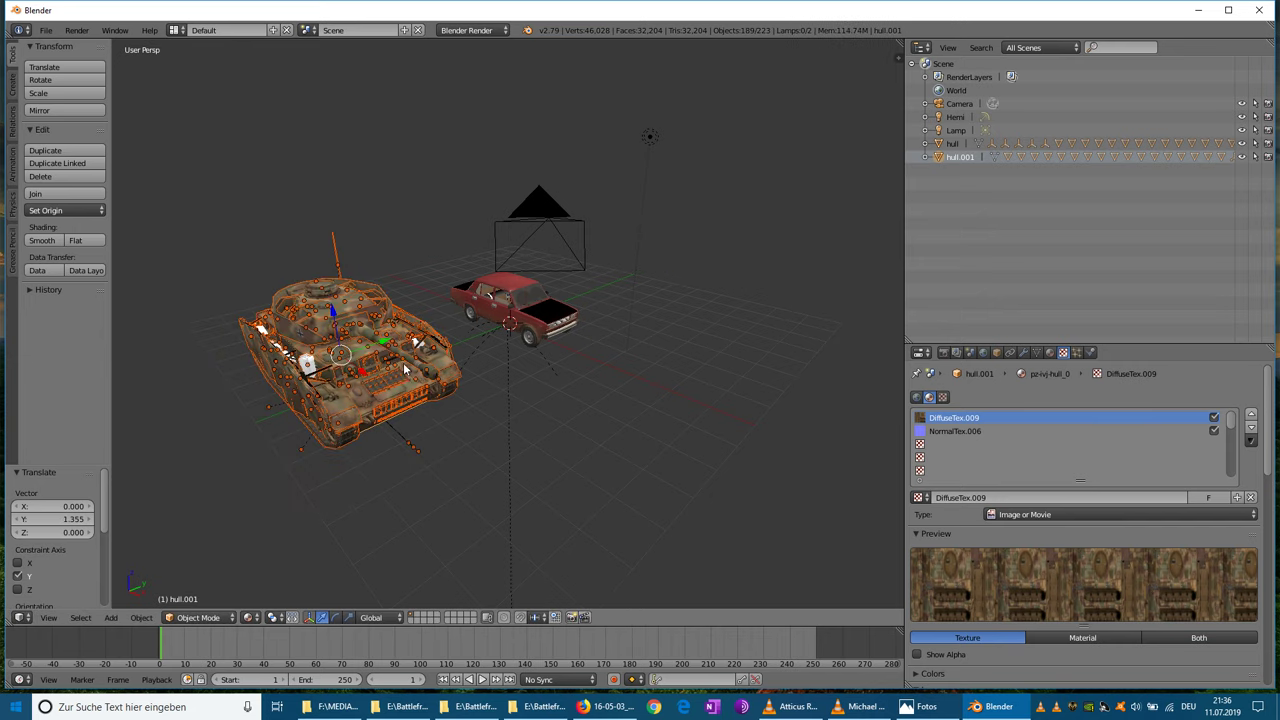
{"action": "middle_click_drag", "start_coordinate": [440, 360], "coordinate": [361, 320]}
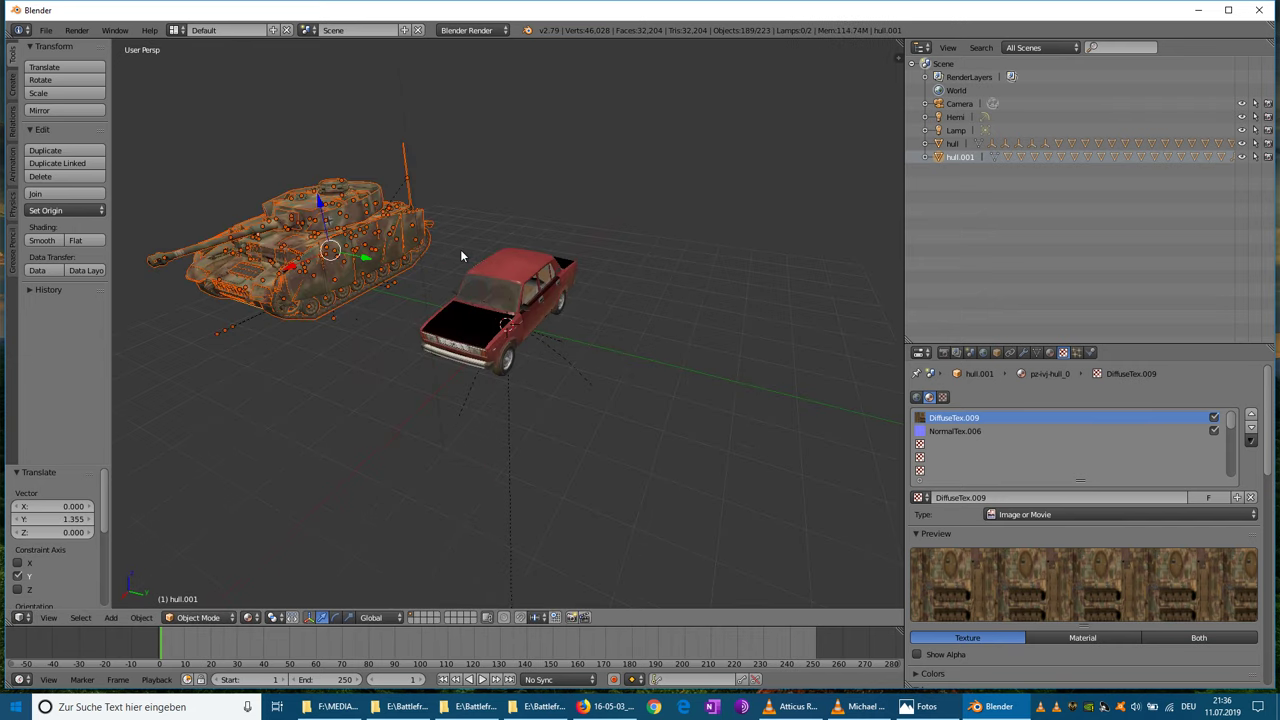
- Deselect all objects and bring the tank and the car into a closer view
{"action": "left_click", "coordinate": [80, 618]}
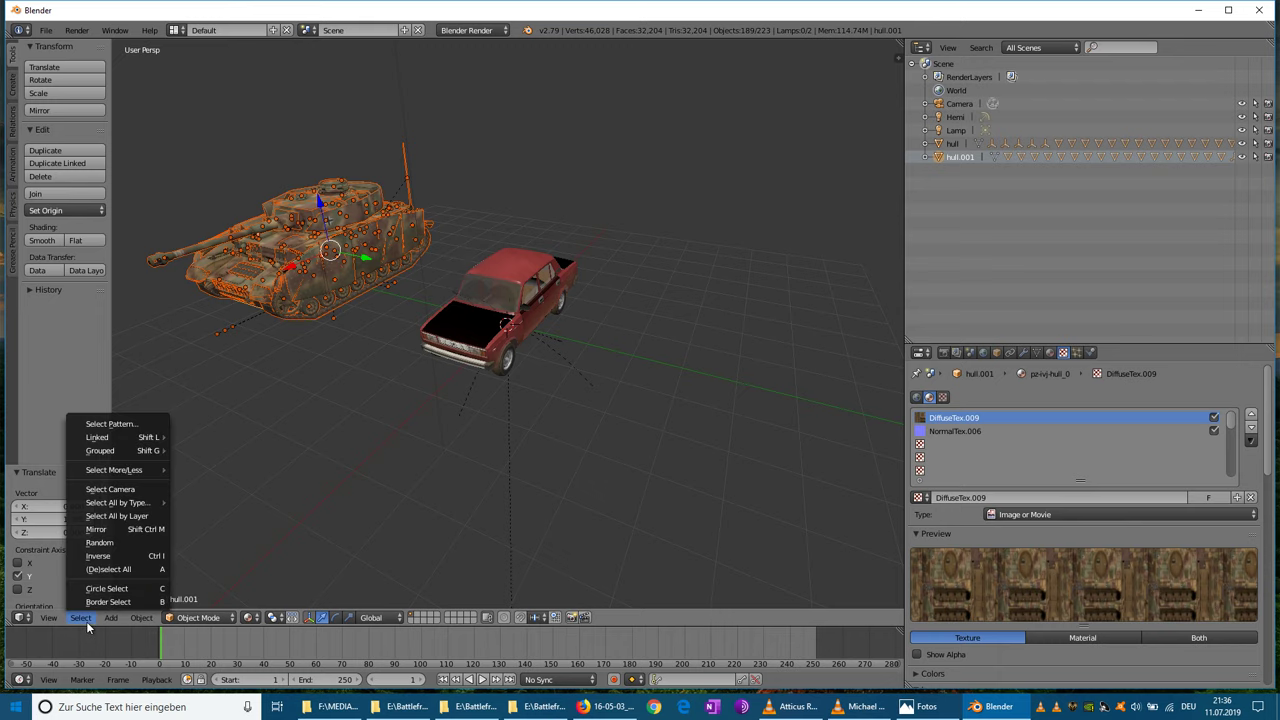
{"action": "left_click", "coordinate": [113, 569]}
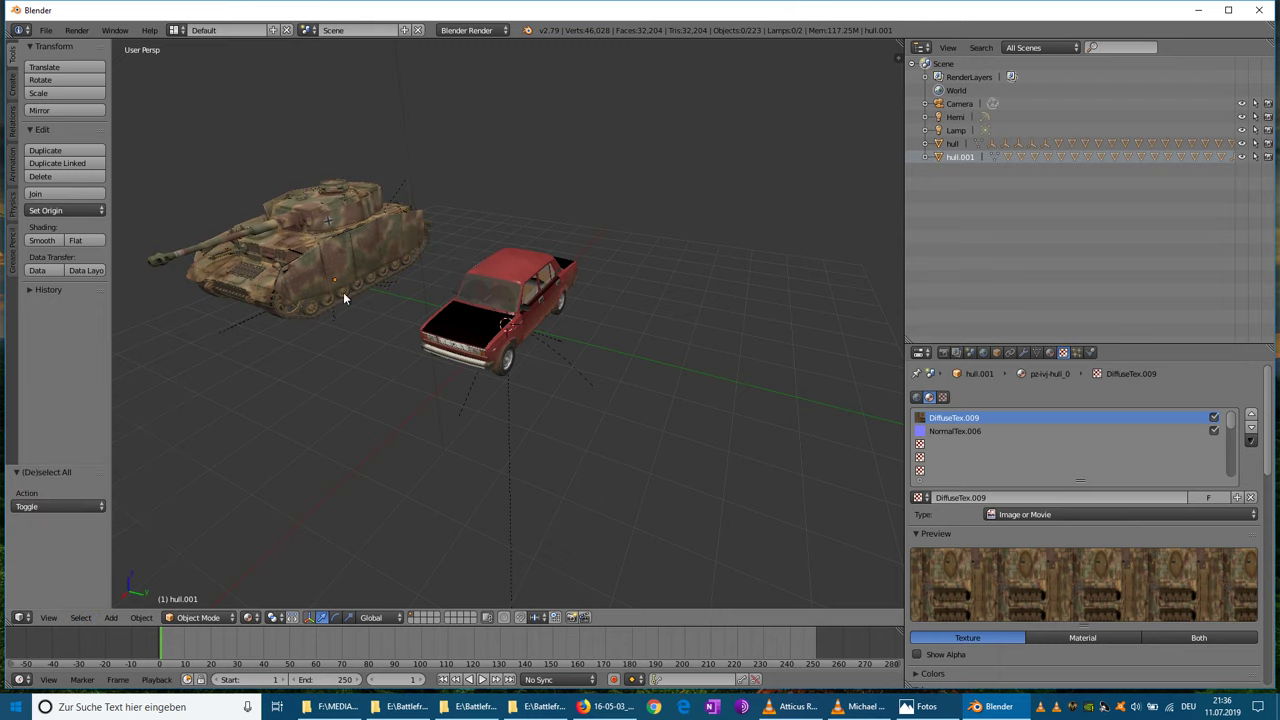
{"action": "scroll", "coordinate": [354, 320], "scroll_direction": "up", "scroll_amount": 2}
{"action": "middle_click_drag", "start_coordinate": [354, 320], "coordinate": [384, 358]}
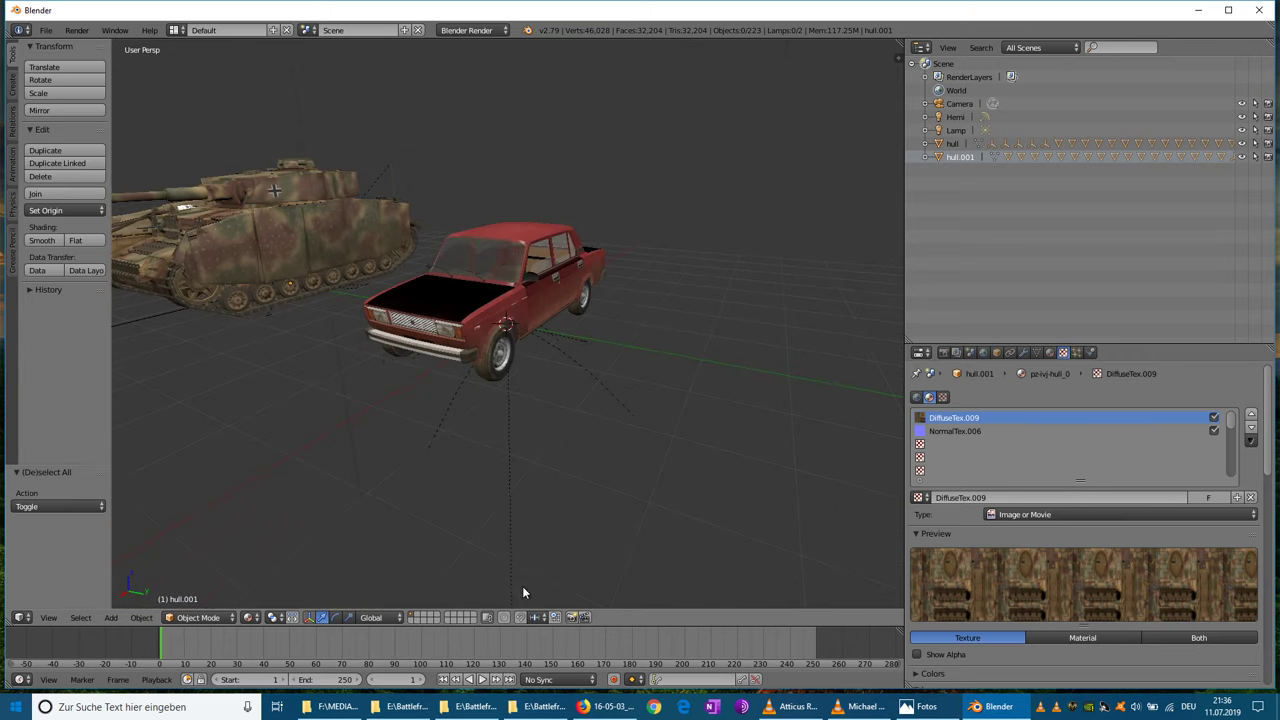
- Consult the reference photo of the improvised armoured pickup in Fotos and return to the Blender scene
{"action": "left_click", "coordinate": [917, 707]}
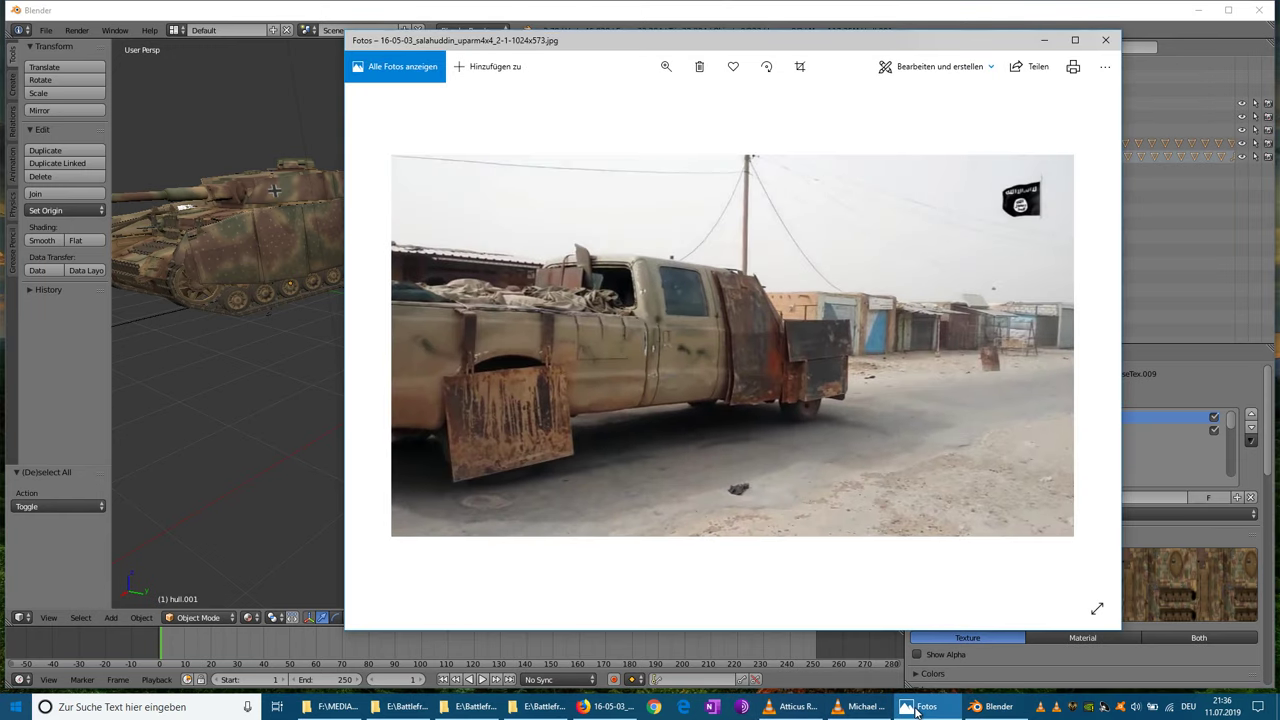
{"action": "left_click", "coordinate": [917, 707]}
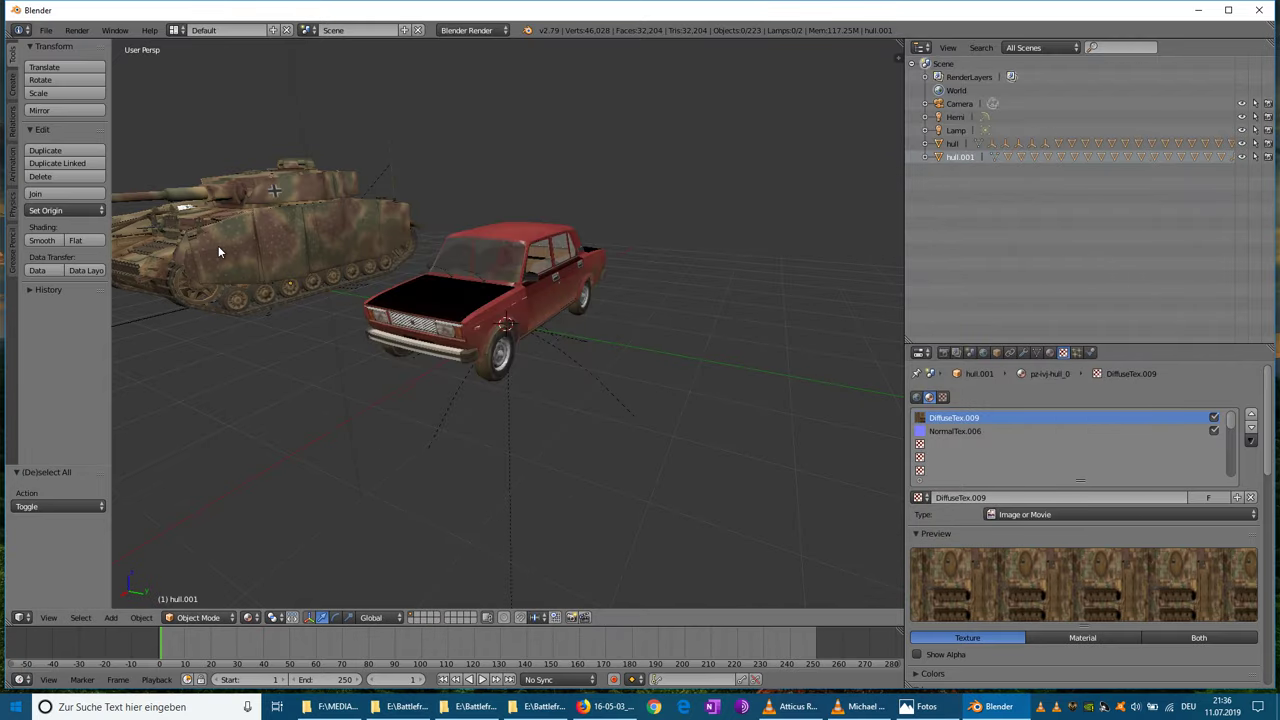
{"action": "middle_click_drag", "start_coordinate": [218, 245], "coordinate": [308, 268]}
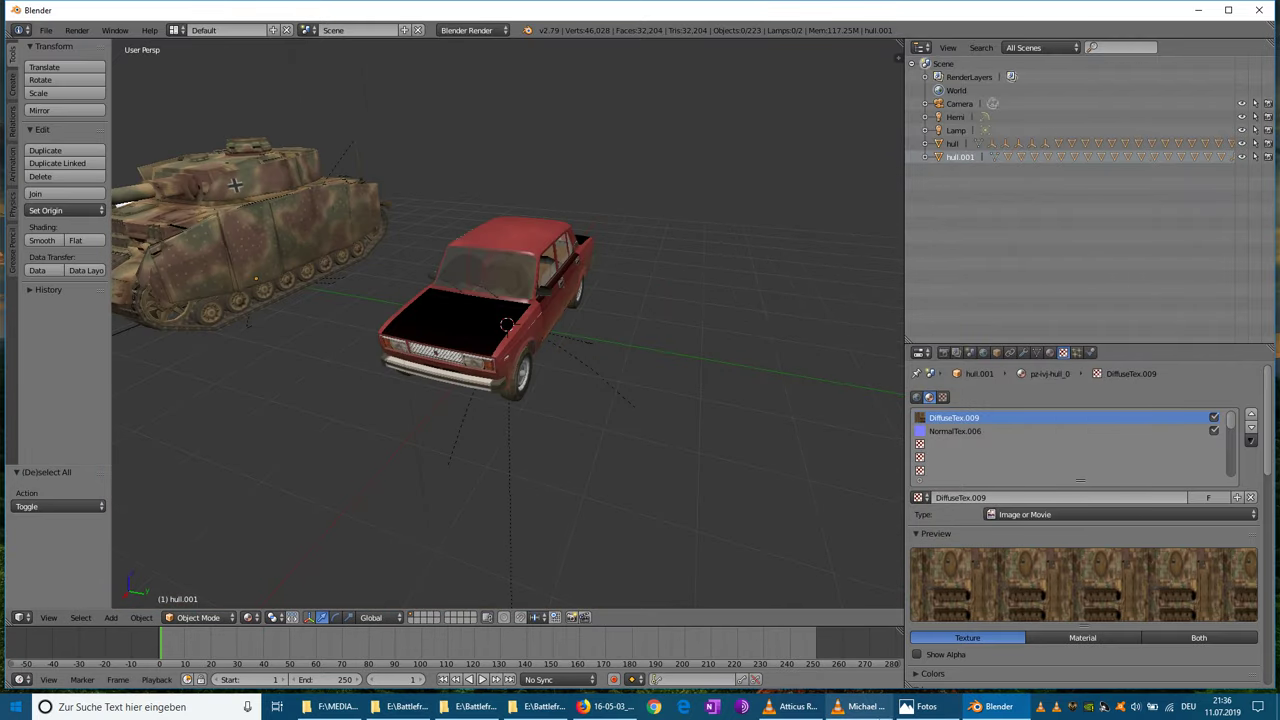
{"action": "left_click", "coordinate": [917, 707]}
{"action": "left_click", "coordinate": [914, 708]}
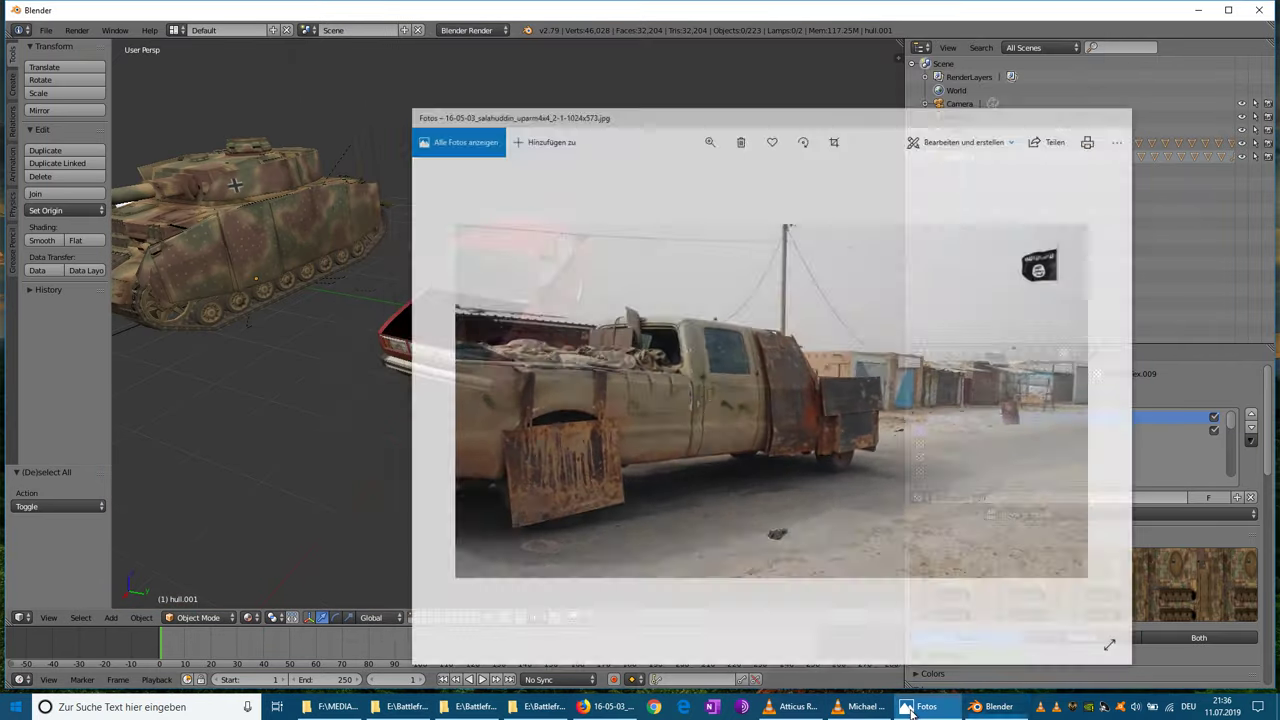
- Pull the tank's front side skirt facing the car off the hull by about 8.855 along Y
{"action": "right_click", "coordinate": [192, 257]}
{"action": "middle_click_drag", "start_coordinate": [240, 328], "coordinate": [349, 363]}
{"action": "left_click_drag", "start_coordinate": [298, 346], "coordinate": [679, 339]}
{"action": "middle_click_drag", "start_coordinate": [679, 339], "coordinate": [685, 365]}
- Move the front skirt plate skirt-optiond on the tank's far side along Y past the car, ending with a shift of about 8.224
{"action": "right_click", "coordinate": [528, 440]}
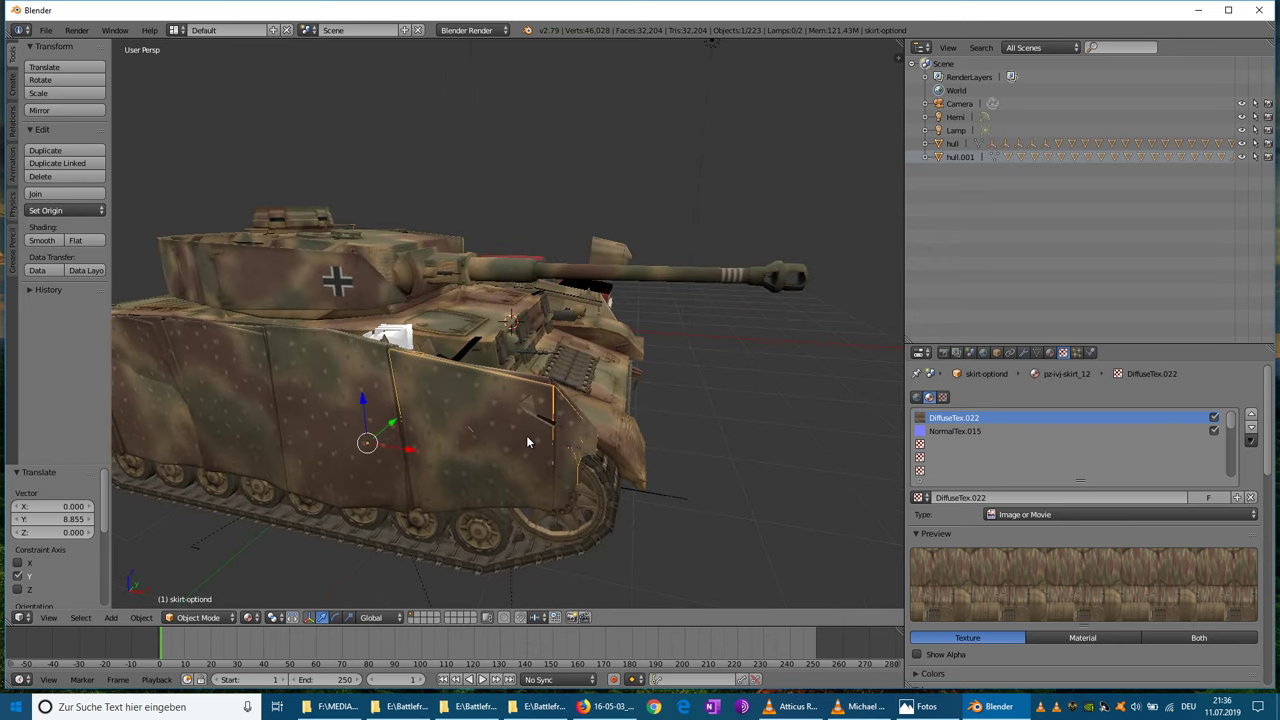
{"action": "scroll", "coordinate": [545, 445], "scroll_direction": "down", "scroll_amount": 2}
{"action": "left_click_drag", "start_coordinate": [448, 412], "coordinate": [586, 426]}
{"action": "middle_click_drag", "start_coordinate": [586, 426], "coordinate": [372, 398]}
{"action": "left_click_drag", "start_coordinate": [368, 402], "coordinate": [736, 336]}
{"action": "middle_click_drag", "start_coordinate": [530, 362], "coordinate": [453, 390]}
{"action": "left_click", "coordinate": [452, 386]}
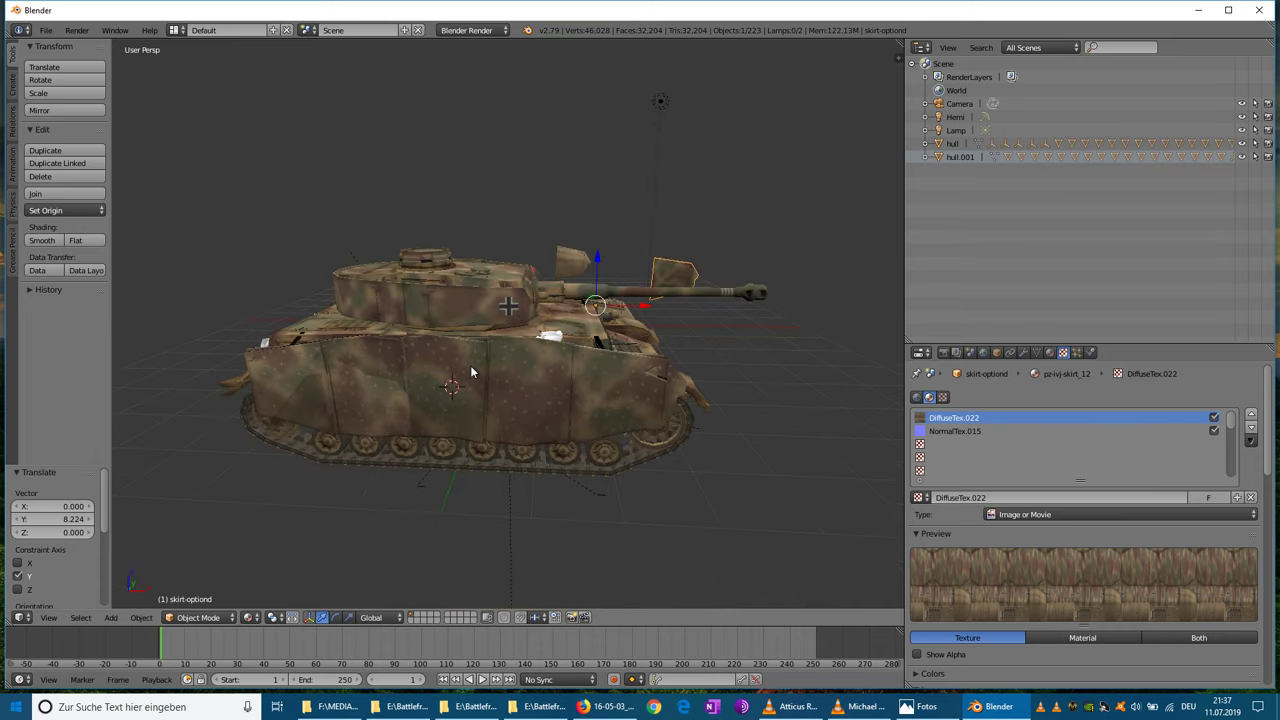
- Move the far-side plate skirt5-optiond about 5.25 and skirt3-optiond about 4.676 along Y away from the tank
{"action": "right_click", "coordinate": [470, 366]}
{"action": "left_click_drag", "start_coordinate": [517, 413], "coordinate": [580, 381]}
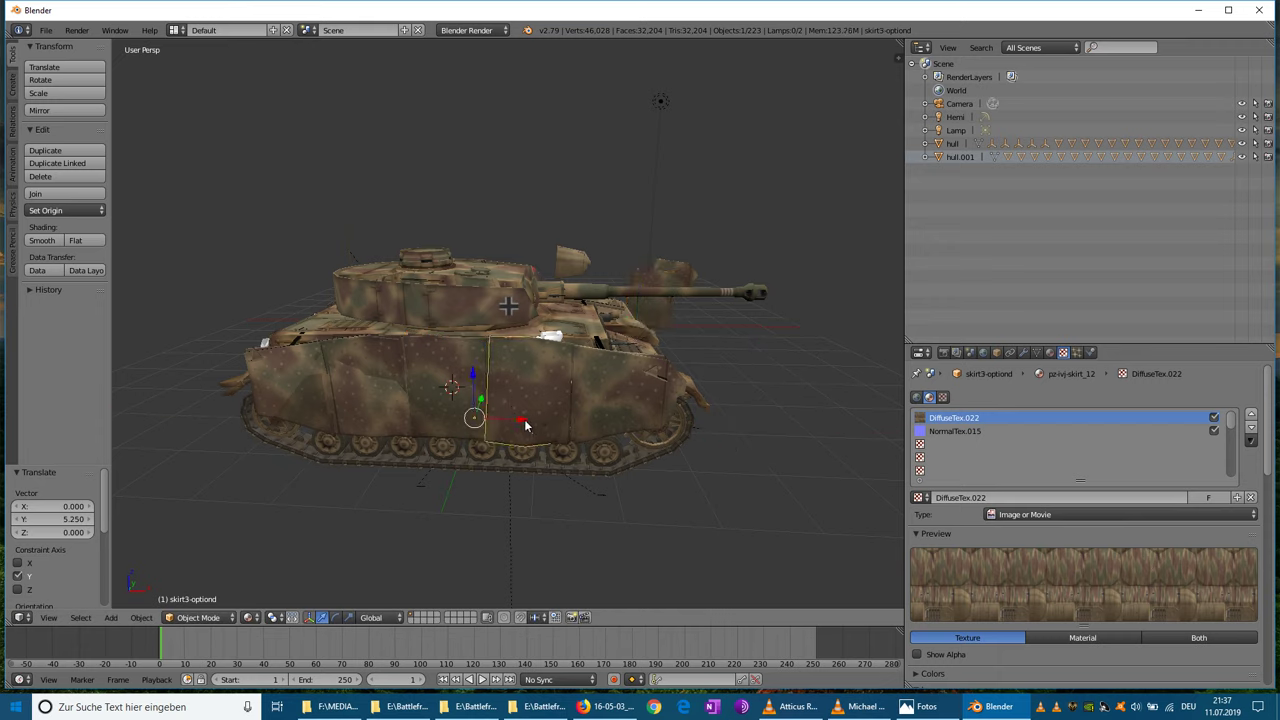
{"action": "left_click_drag", "start_coordinate": [525, 421], "coordinate": [617, 320]}
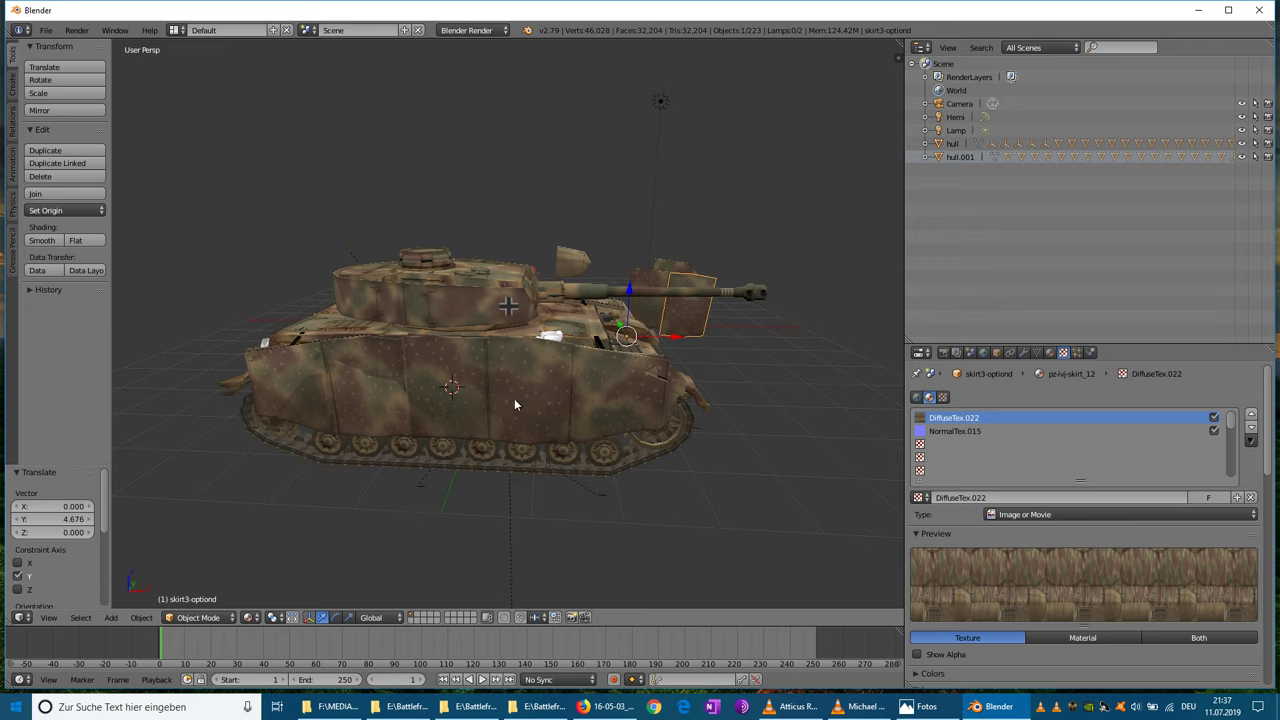
- Move the car-side skirt plates skirt6-optiona about 8.01 and skirt6-optionb about 9.49 along Y away from the tank
{"action": "middle_click_drag", "start_coordinate": [515, 404], "coordinate": [305, 345]}
{"action": "scroll", "coordinate": [350, 300], "scroll_direction": "up", "scroll_amount": 2}
{"action": "middle_click_drag", "start_coordinate": [362, 283], "coordinate": [367, 311]}
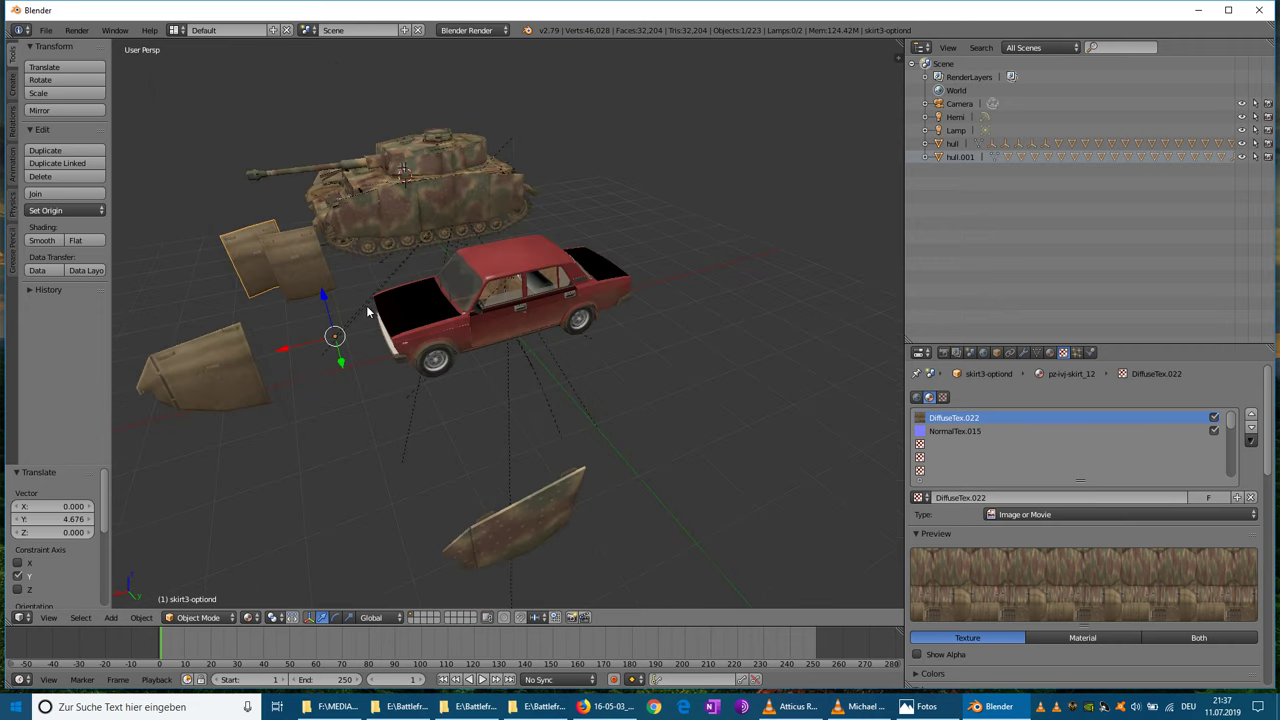
{"action": "left_click_drag", "start_coordinate": [453, 218], "coordinate": [632, 405]}
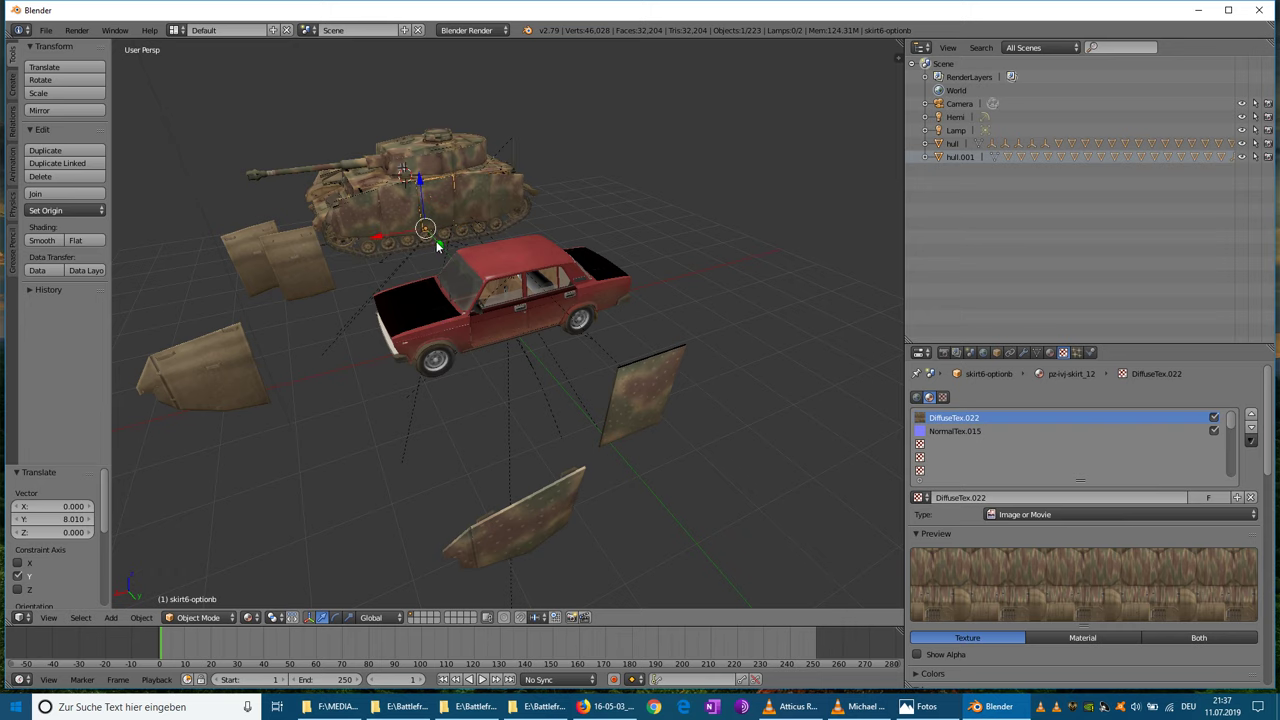
{"action": "left_click_drag", "start_coordinate": [437, 247], "coordinate": [567, 426]}
{"action": "middle_click_drag", "start_coordinate": [567, 426], "coordinate": [364, 386]}
{"action": "middle_click_drag", "start_coordinate": [414, 374], "coordinate": [469, 371]}
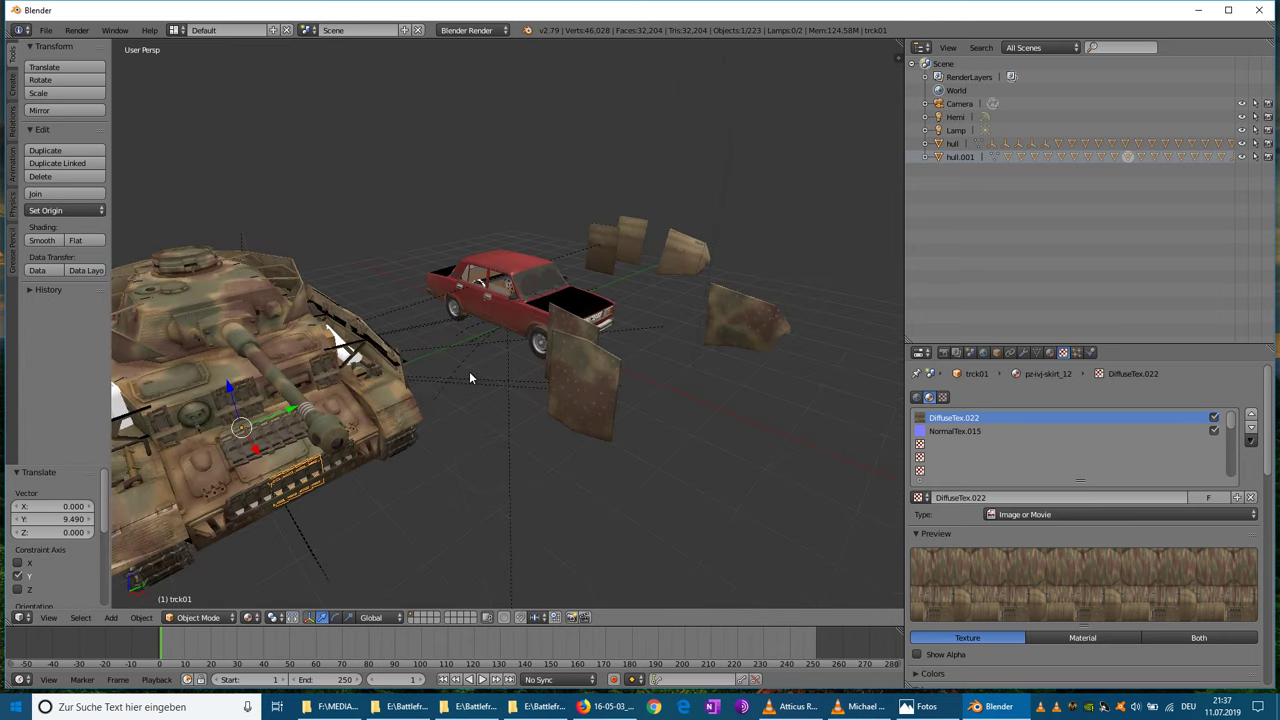
- Locate skirt3-optiond and skirt-optiond in the outliner and clear the parent of each plate
{"action": "right_click", "coordinate": [586, 385]}
{"action": "left_click", "coordinate": [948, 47]}
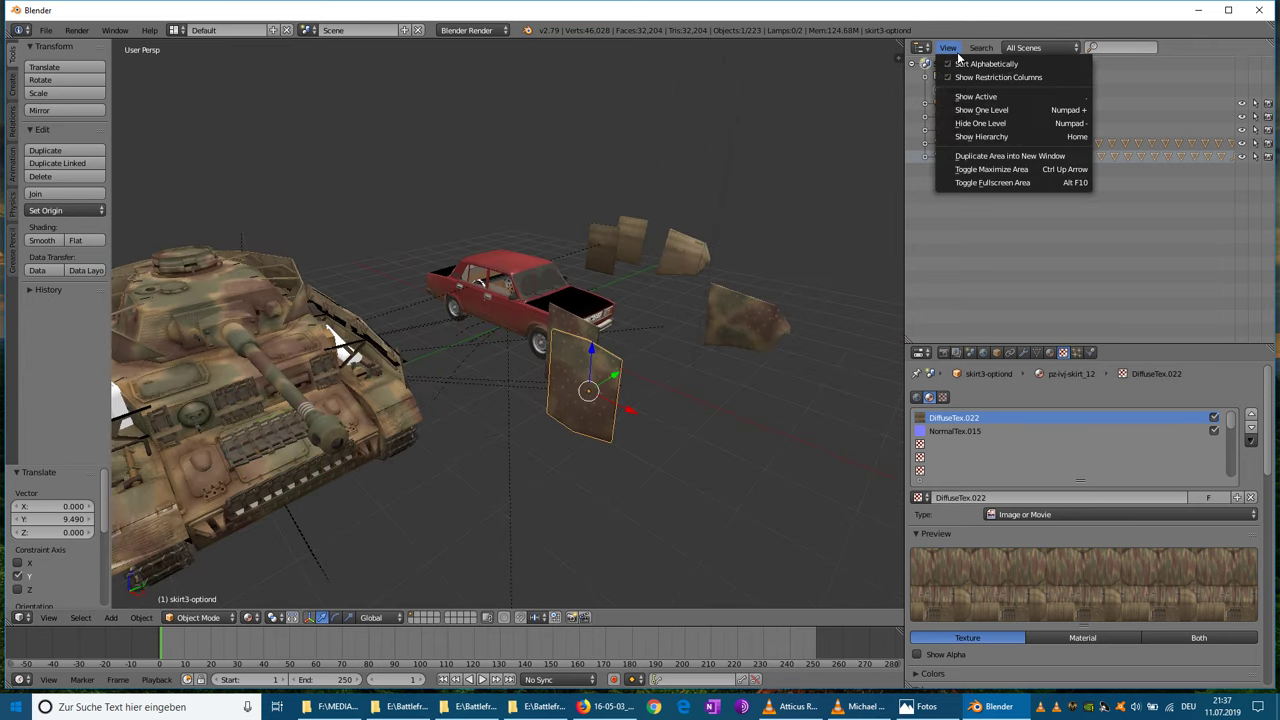
{"action": "left_click", "coordinate": [975, 97]}
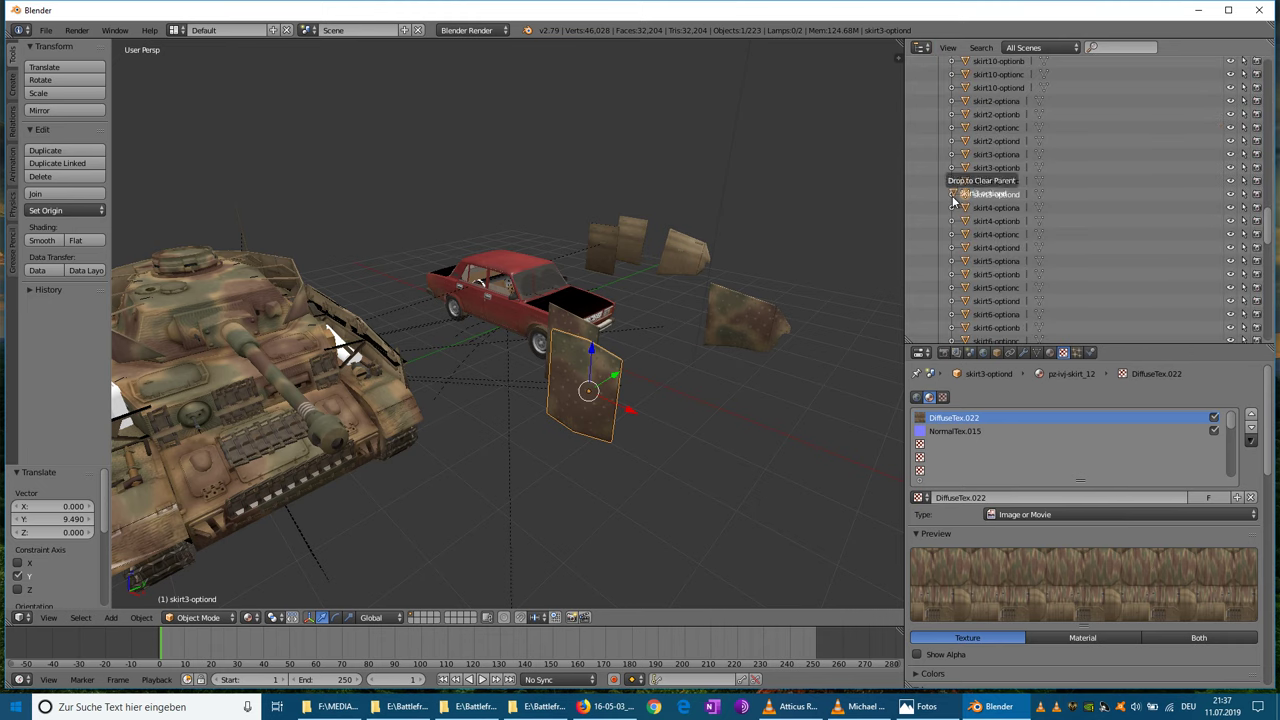
{"action": "left_click_drag", "start_coordinate": [953, 201], "coordinate": [916, 195]}
{"action": "right_click", "coordinate": [744, 325]}
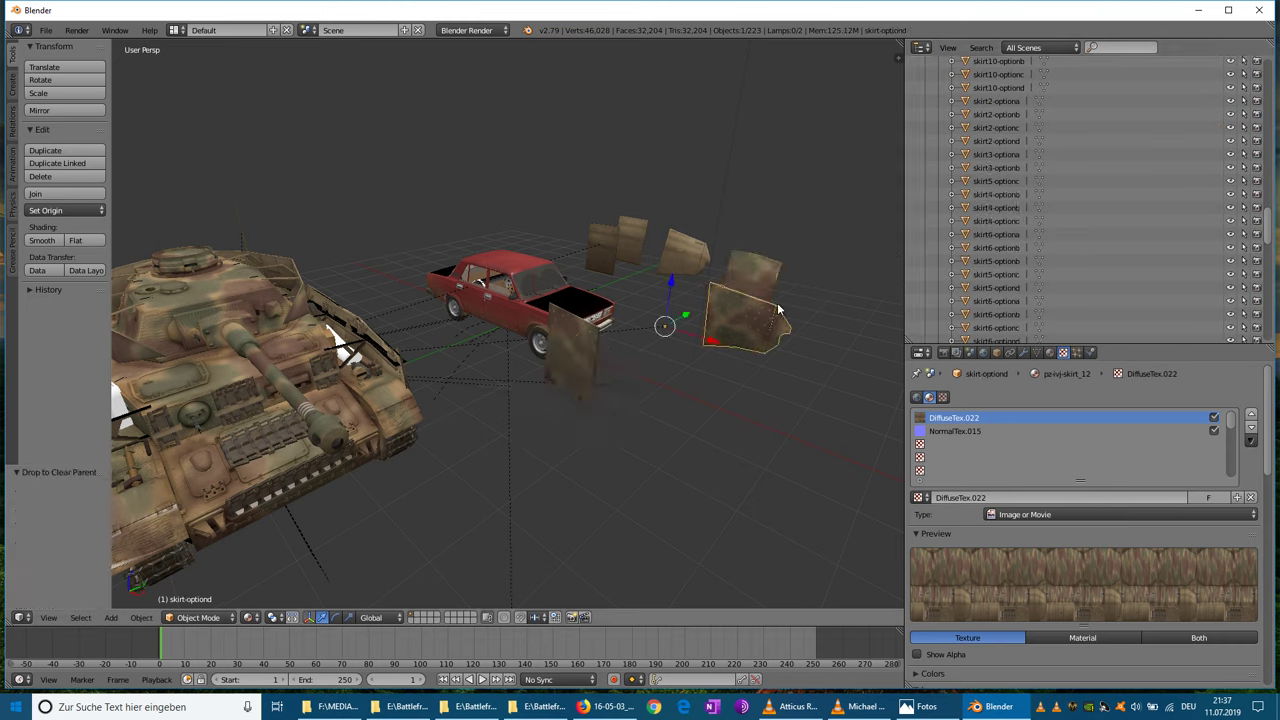
{"action": "left_click", "coordinate": [948, 47]}
{"action": "left_click", "coordinate": [962, 97]}
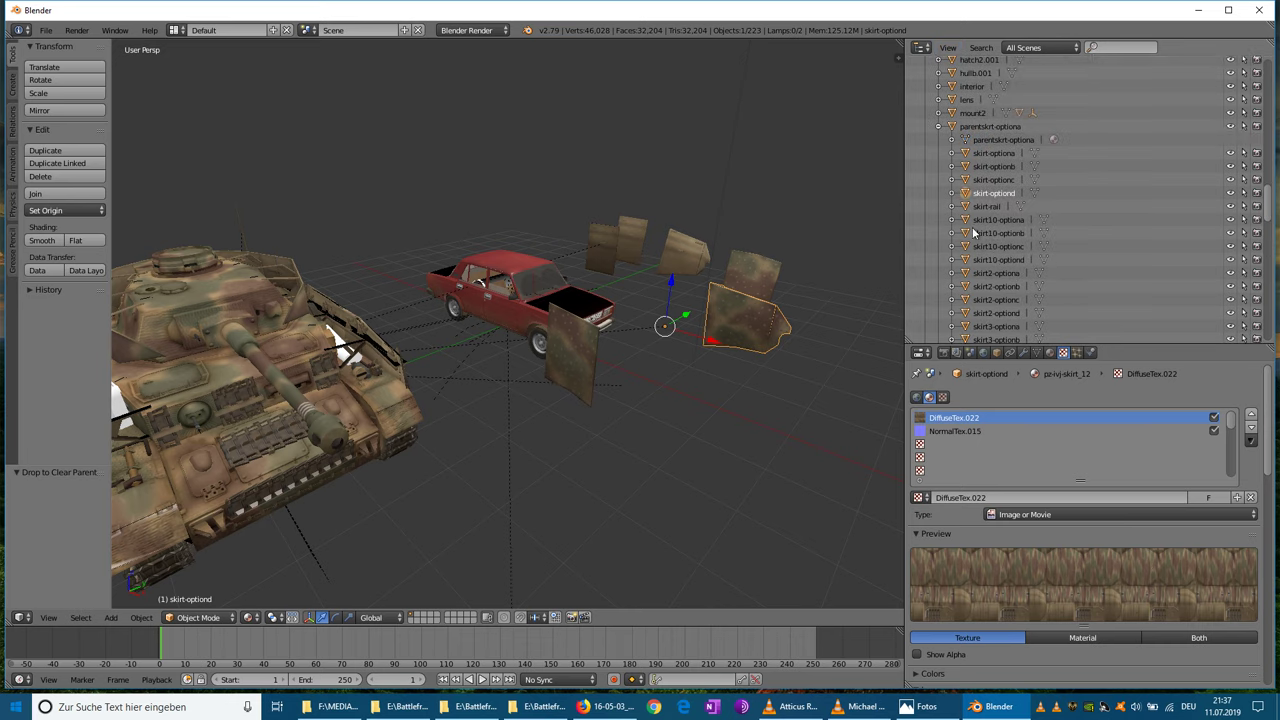
{"action": "left_click_drag", "start_coordinate": [913, 197], "coordinate": [912, 196]}
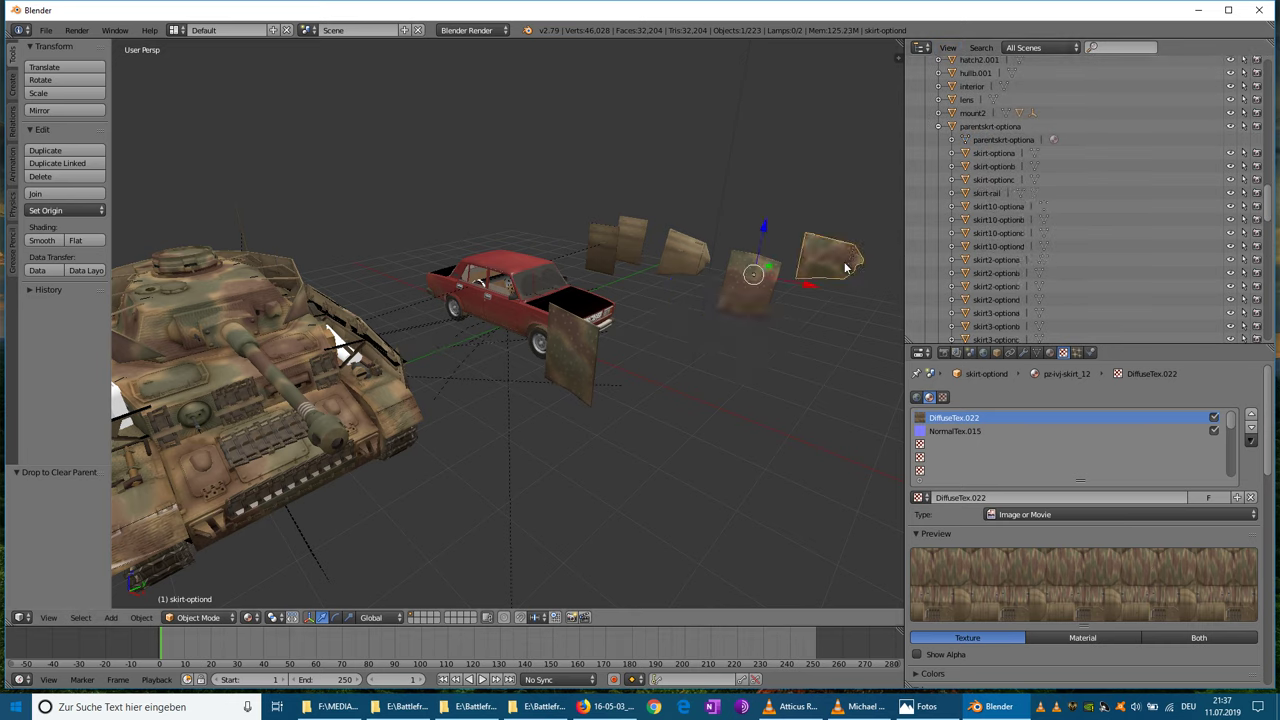
- Locate skirt5-optiond and skirt2-optiond in the outliner and clear the parent of each plate
{"action": "right_click", "coordinate": [580, 330]}
{"action": "left_click", "coordinate": [948, 47]}
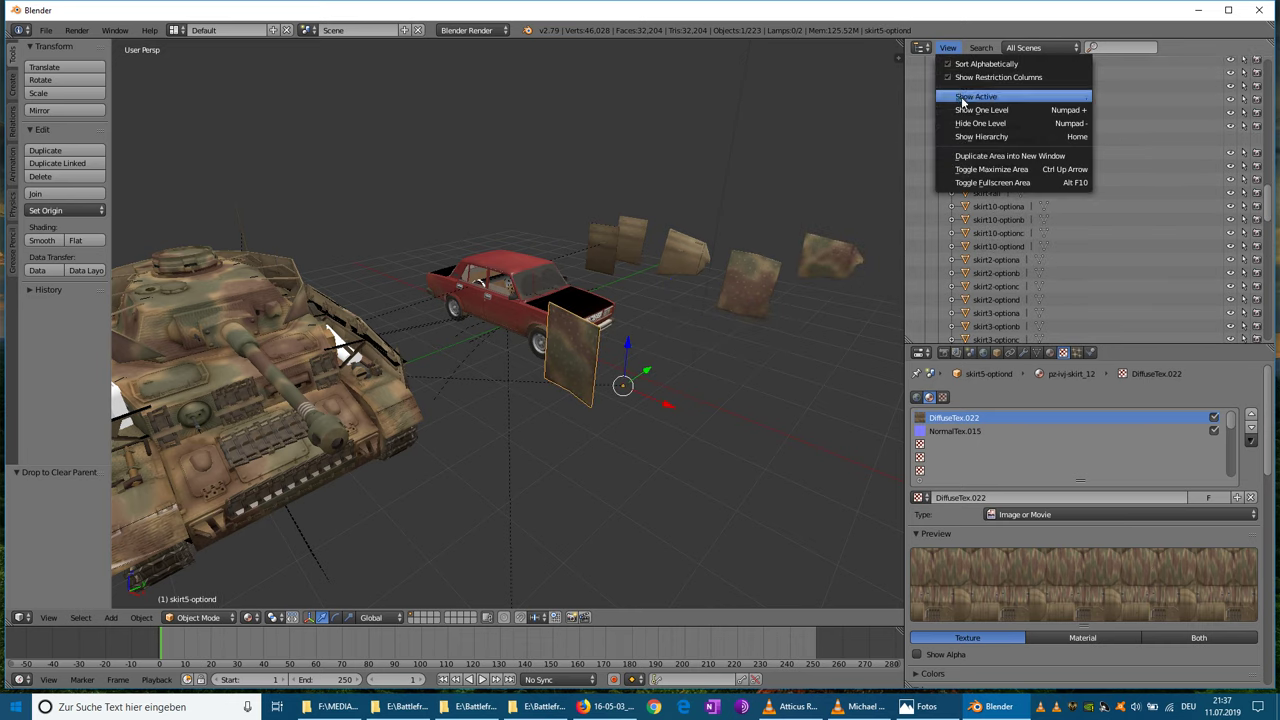
{"action": "left_click", "coordinate": [962, 99]}
{"action": "left_click_drag", "start_coordinate": [918, 192], "coordinate": [916, 192]}
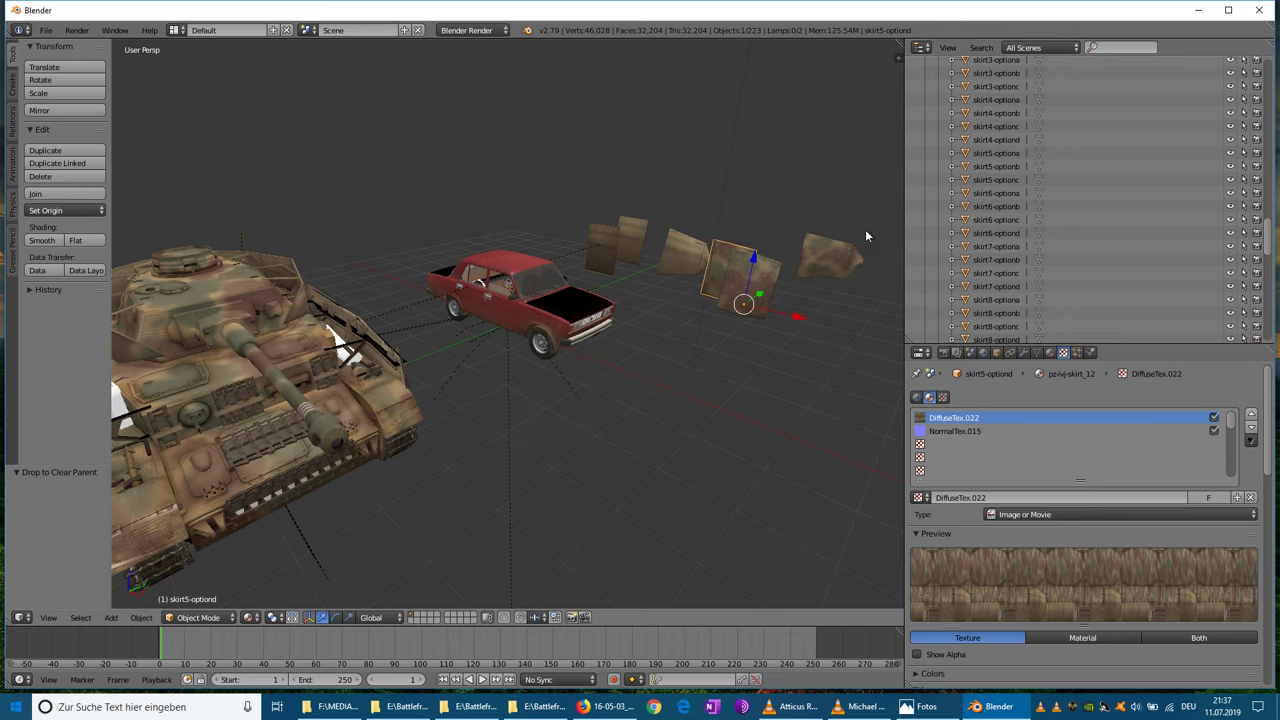
{"action": "middle_click_drag", "start_coordinate": [757, 273], "coordinate": [792, 354]}
{"action": "right_click", "coordinate": [762, 344]}
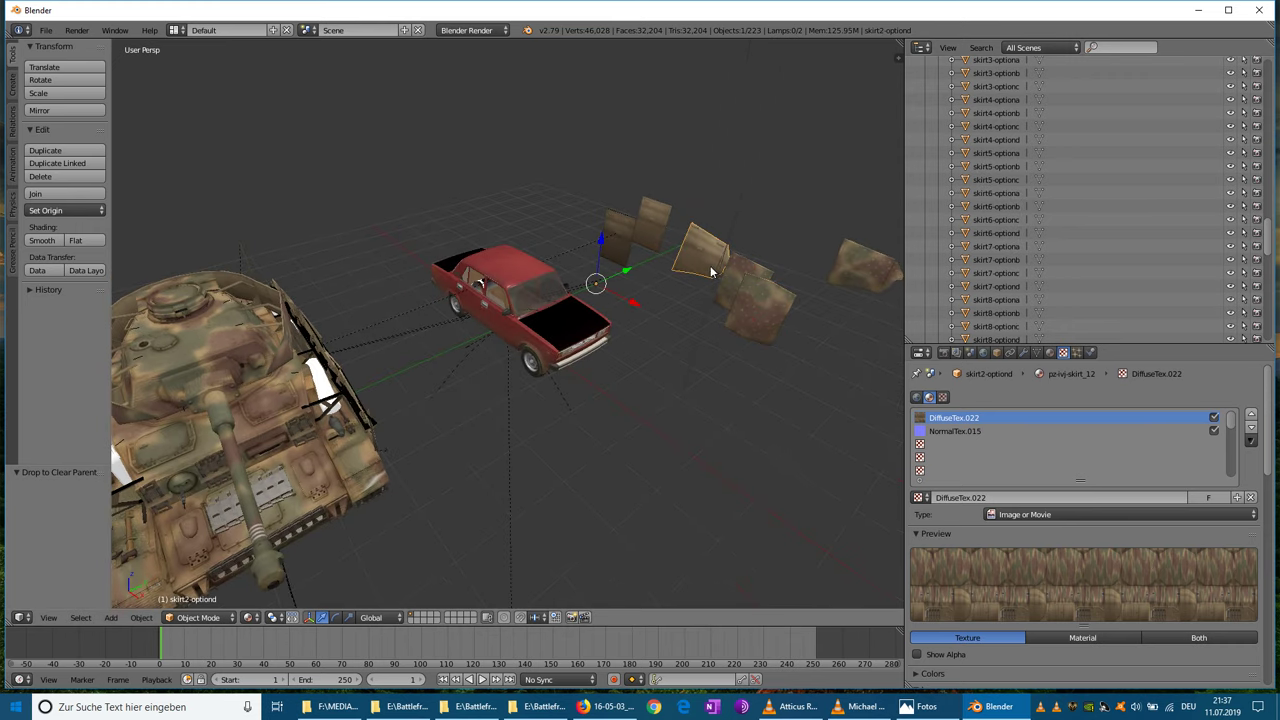
{"action": "left_click", "coordinate": [948, 47]}
{"action": "left_click", "coordinate": [960, 100]}
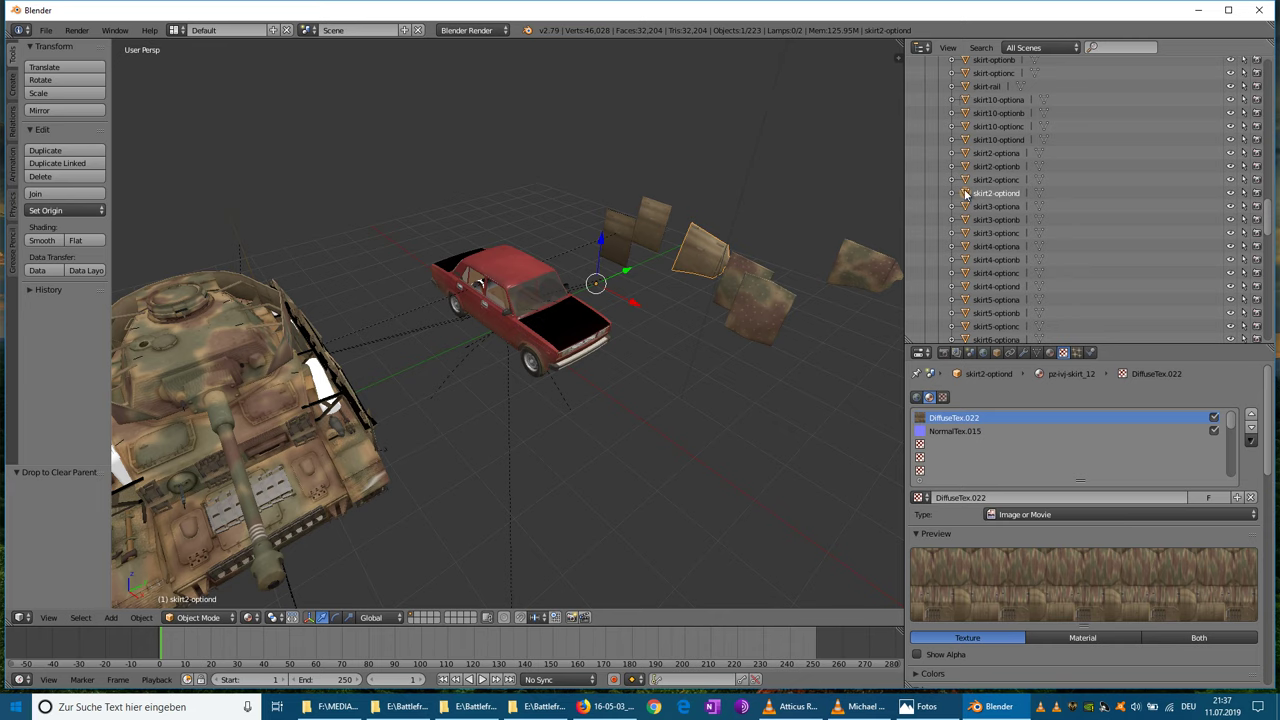
{"action": "left_click_drag", "start_coordinate": [921, 196], "coordinate": [921, 196]}
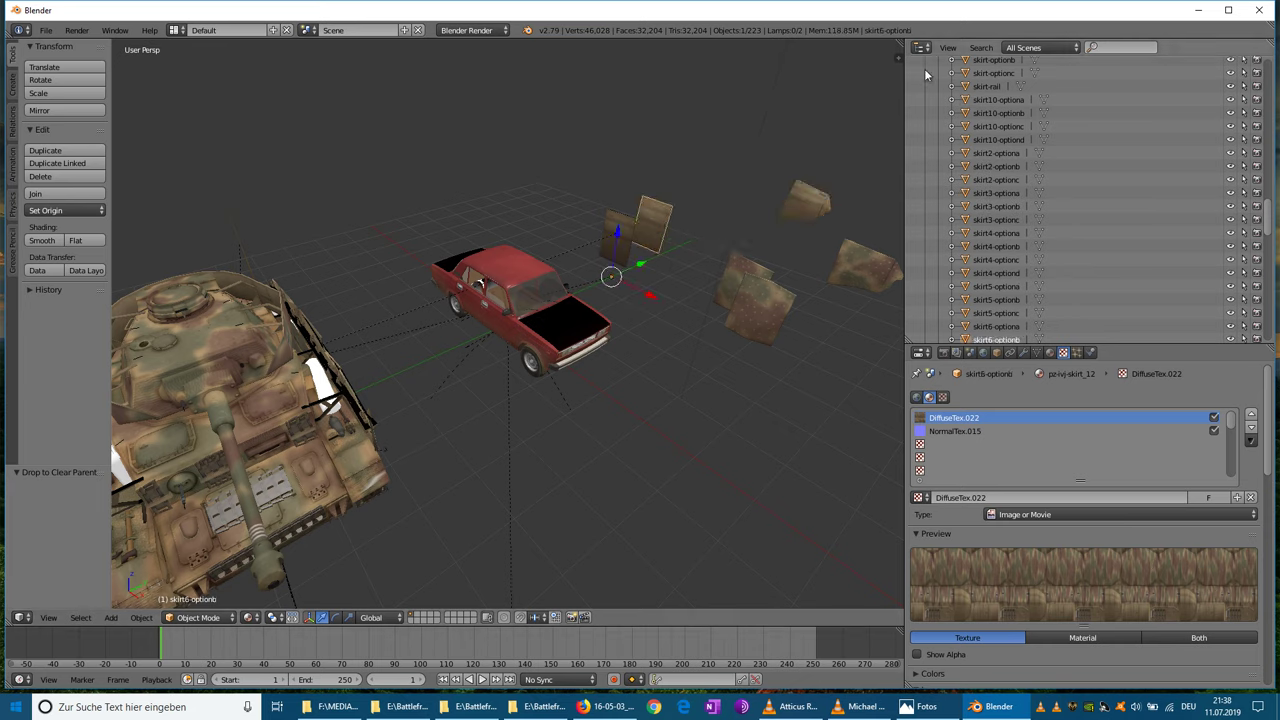
- Locate skirt6-optionb and skirt6-optiona in the outliner and clear the parent of both plates
{"action": "left_click", "coordinate": [948, 47]}
{"action": "left_click", "coordinate": [957, 100]}
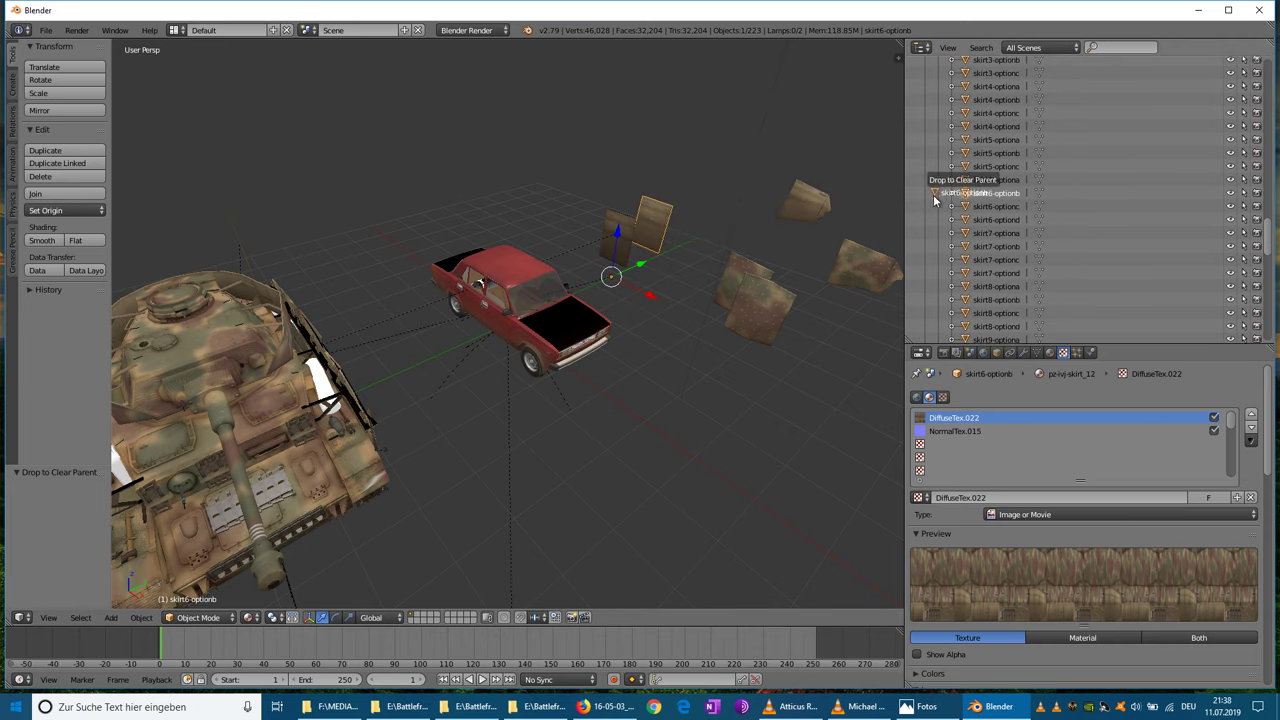
{"action": "left_click_drag", "start_coordinate": [921, 203], "coordinate": [921, 203]}
{"action": "left_click", "coordinate": [948, 47]}
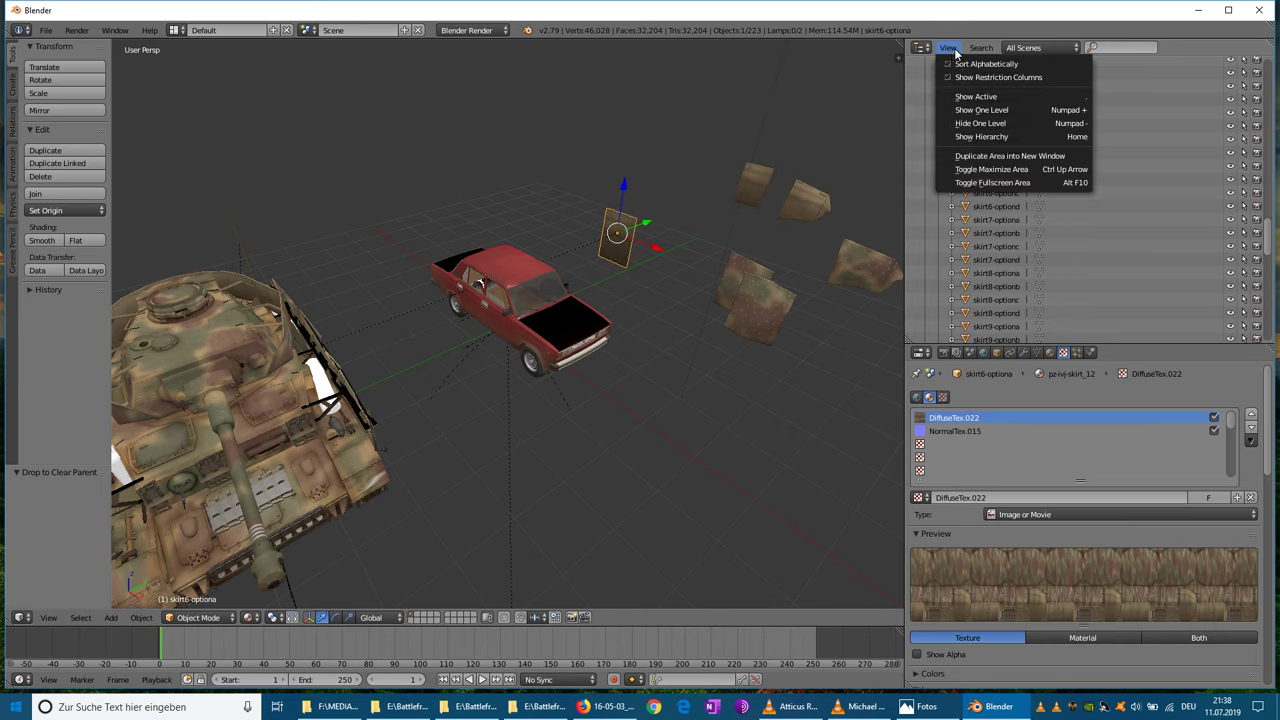
{"action": "left_click", "coordinate": [957, 100]}
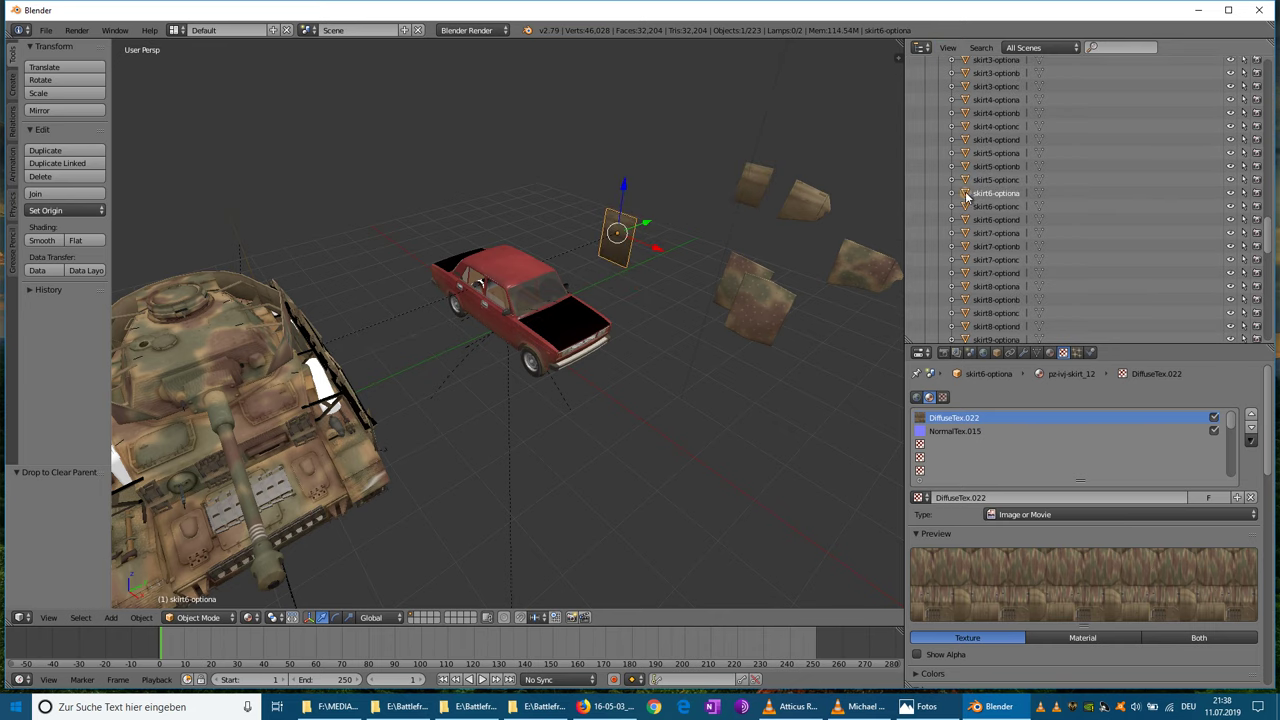
{"action": "left_click_drag", "start_coordinate": [914, 194], "coordinate": [914, 194]}
- Collapse the hull.001 hierarchy in the outliner and turn the view to face the tank, car and detached plates
{"action": "scroll", "coordinate": [1000, 220], "scroll_direction": "up", "scroll_amount": 5}
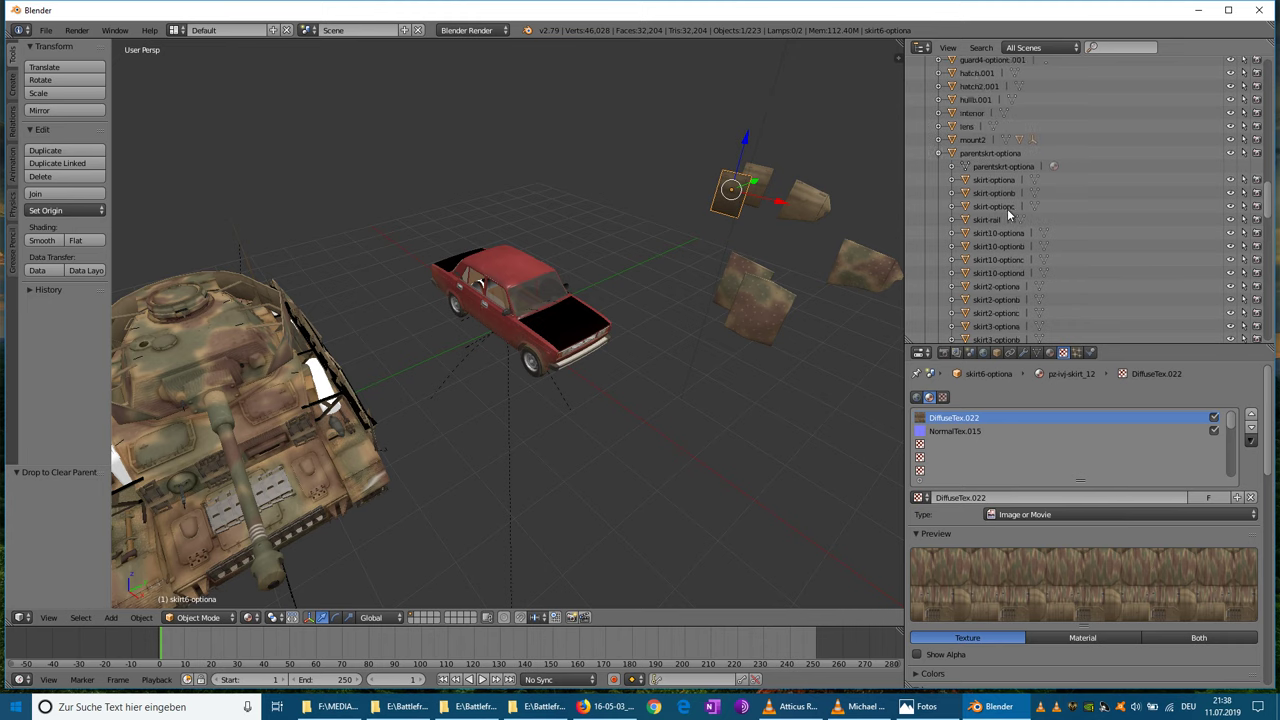
{"action": "scroll", "coordinate": [940, 183], "scroll_direction": "up", "scroll_amount": 15}
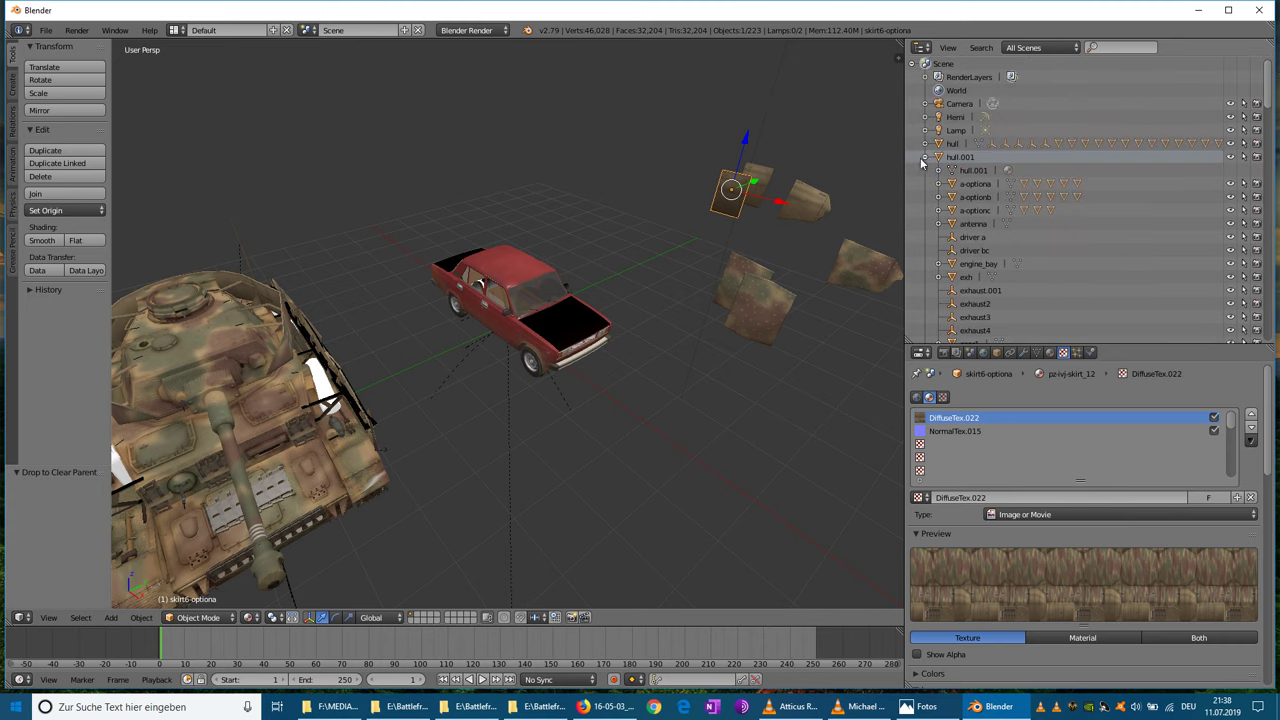
{"action": "left_click", "coordinate": [924, 157]}
{"action": "middle_click_drag", "start_coordinate": [634, 267], "coordinate": [481, 258]}
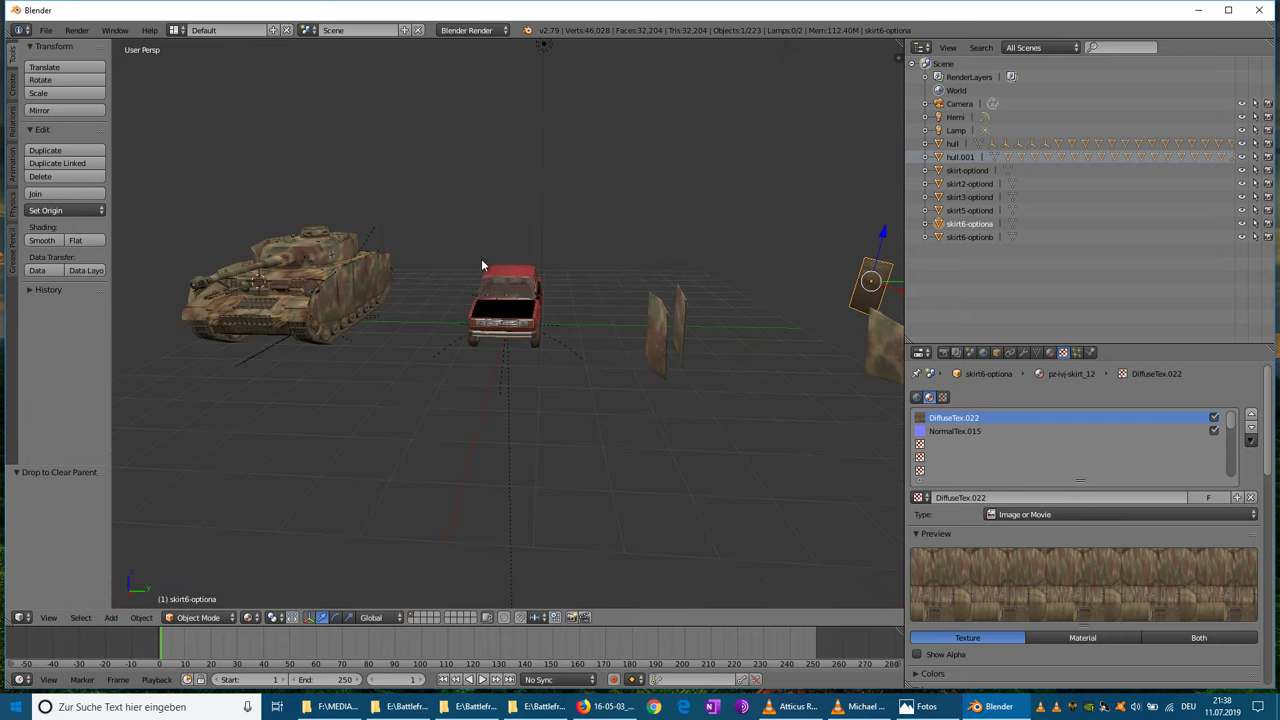
- Select the hull.001 tank with its whole hierarchy and move it away from the car, about -6.1 along Y
{"action": "right_click", "coordinate": [954, 160]}
{"action": "left_click", "coordinate": [926, 160]}
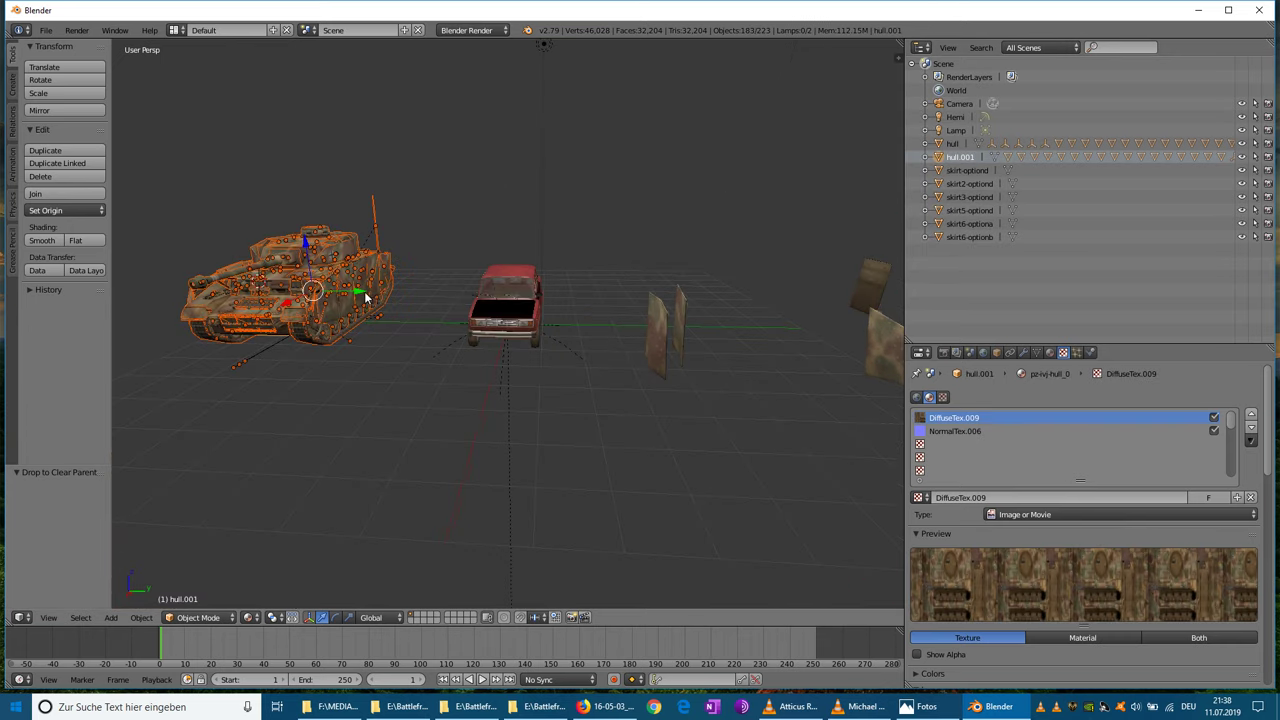
{"action": "left_click_drag", "start_coordinate": [366, 297], "coordinate": [175, 305]}
{"action": "middle_click_drag", "start_coordinate": [291, 337], "coordinate": [363, 340]}
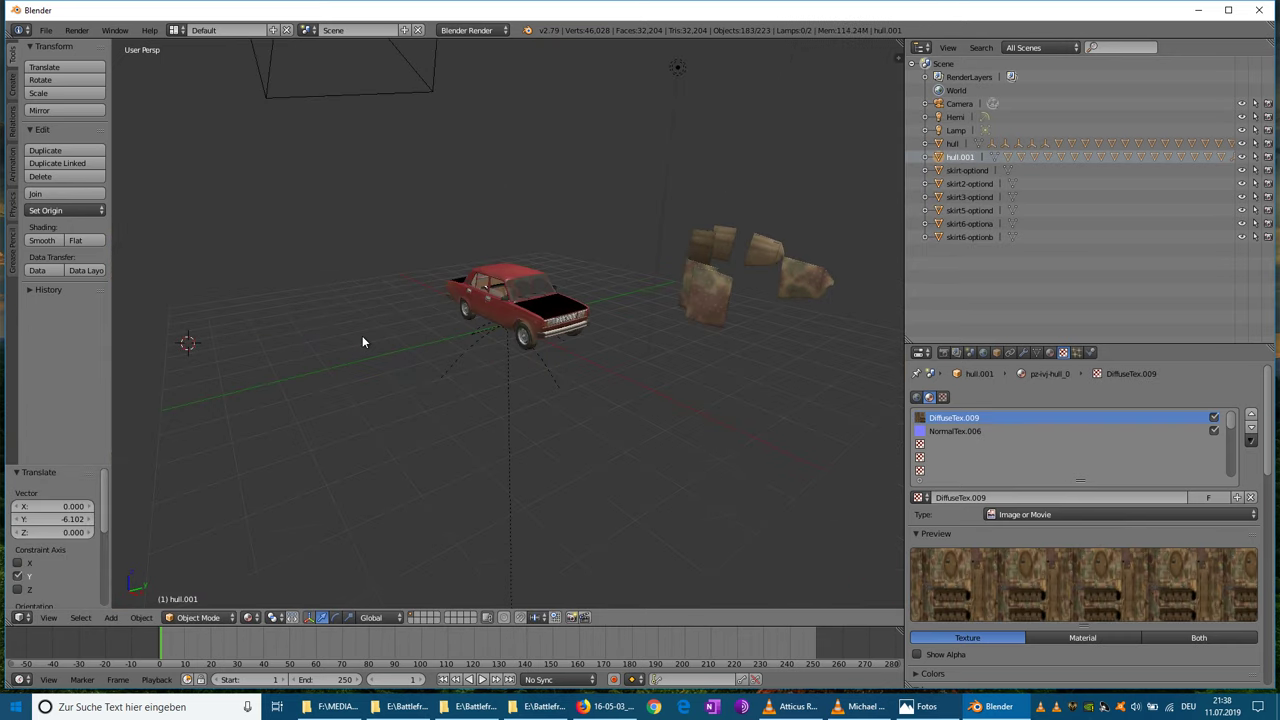
- Select the skirt-optiond plate and bring it beside the front of the red car, shifting it about -2.82 along X
{"action": "left_click", "coordinate": [952, 171]}
{"action": "left_click_drag", "start_coordinate": [777, 284], "coordinate": [614, 350]}
{"action": "middle_click_drag", "start_coordinate": [614, 350], "coordinate": [748, 346]}
{"action": "left_click_drag", "start_coordinate": [654, 342], "coordinate": [643, 343]}
{"action": "left_click", "coordinate": [600, 380]}
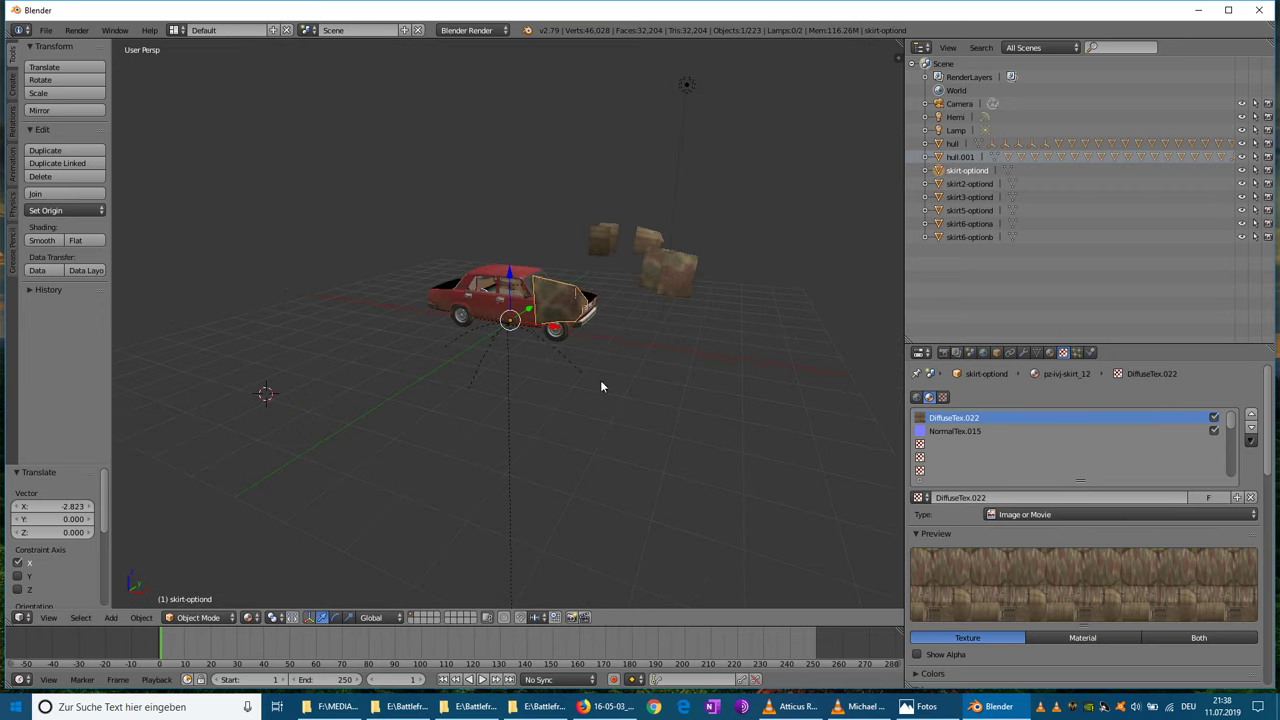
- Slide the skirt-optiond plate towards the car's rear along X and lower it about 0.24 along Z
{"action": "left_click", "coordinate": [906, 707]}
{"action": "left_click", "coordinate": [905, 706]}
{"action": "scroll", "coordinate": [667, 402], "scroll_direction": "up", "scroll_amount": 4}
{"action": "middle_click_drag", "start_coordinate": [649, 383], "coordinate": [676, 356]}
{"action": "left_click_drag", "start_coordinate": [568, 318], "coordinate": [541, 317]}
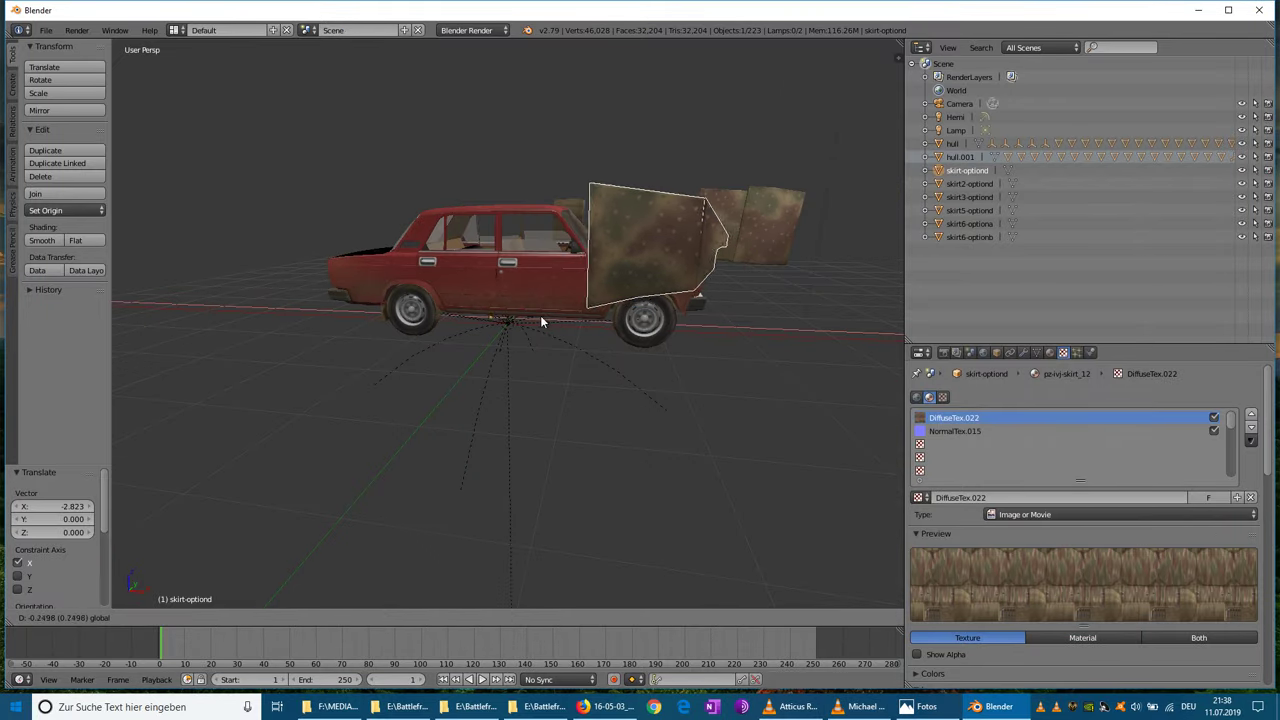
{"action": "left_click", "coordinate": [476, 320]}
{"action": "key", "text": "g"}
{"action": "key", "text": "z"}
{"action": "left_click_drag", "start_coordinate": [422, 278], "coordinate": [424, 298]}
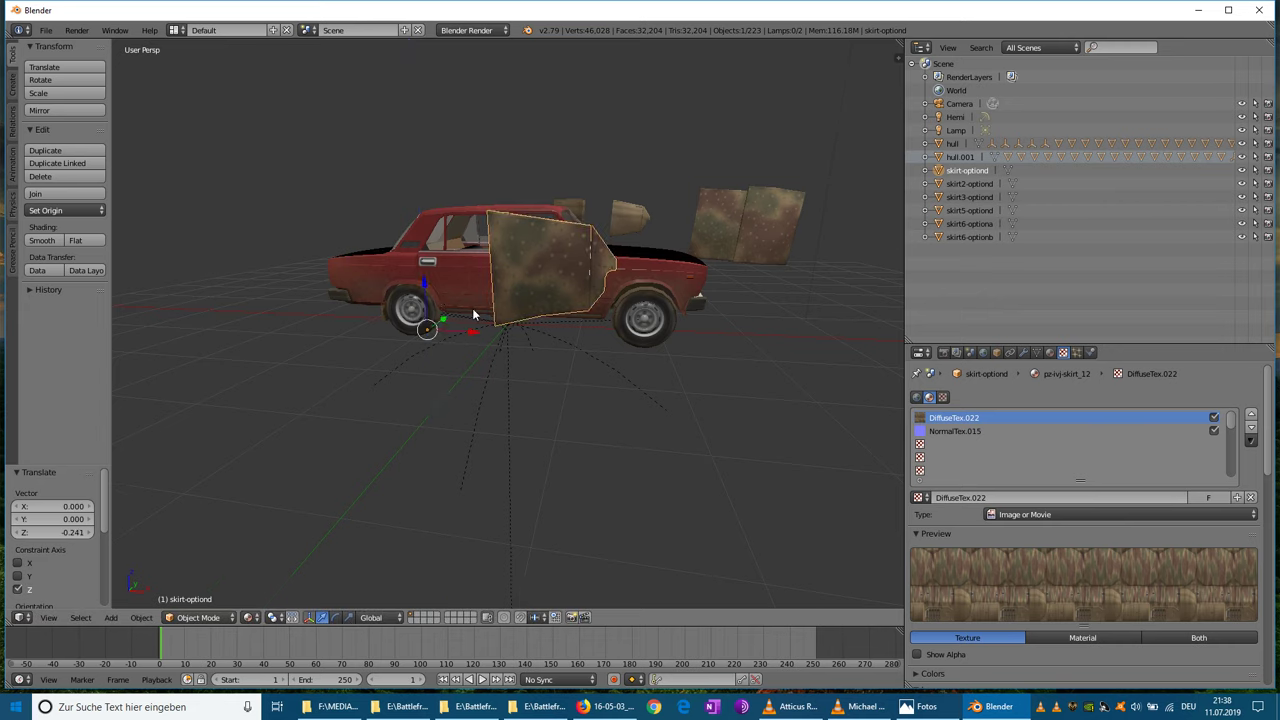
- Shift the skirt-optiond plate about -0.29 along X and 0.24 along Y, closer against the car's doors
{"action": "mouse_move", "coordinate": [474, 312]}
{"action": "middle_mouse_down"}
{"action": "mouse_move", "coordinate": [452, 338]}
{"action": "mouse_move", "coordinate": [482, 332]}
{"action": "middle_mouse_up"}
{"action": "left_click_drag", "start_coordinate": [485, 319], "coordinate": [459, 323]}
{"action": "left_click", "coordinate": [459, 323]}
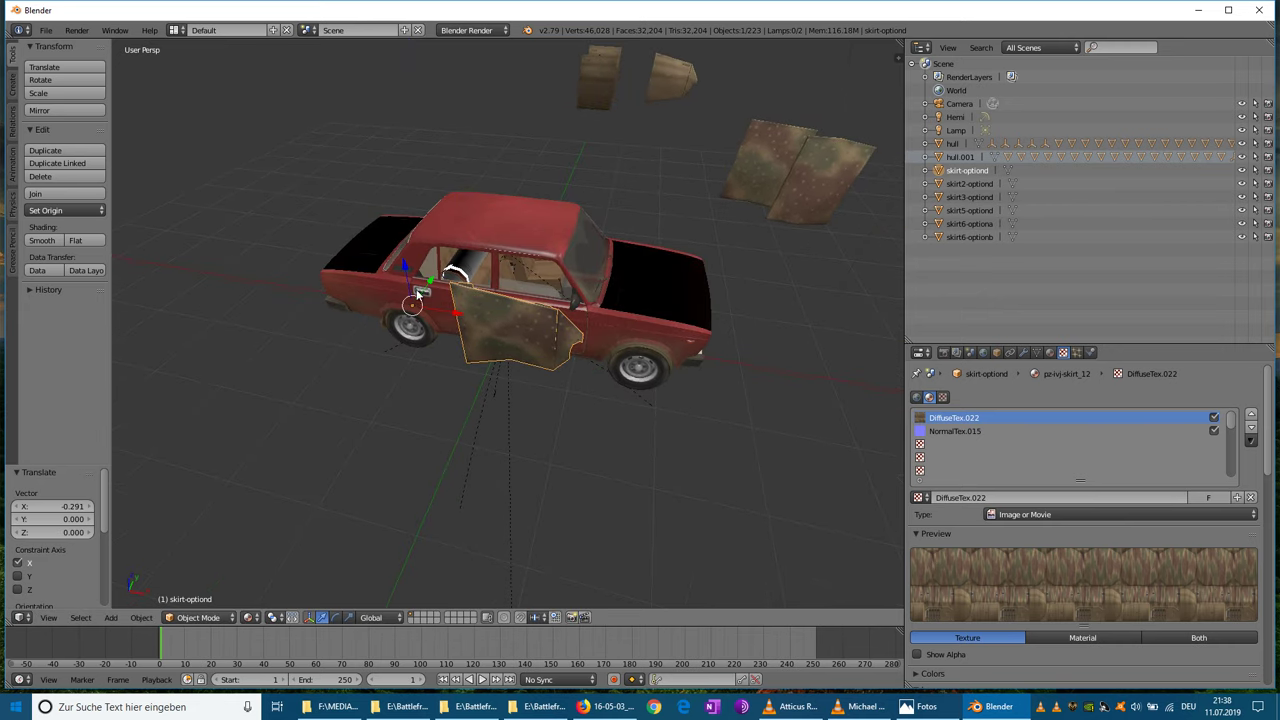
{"action": "key", "text": "g"}
{"action": "key", "text": "y"}
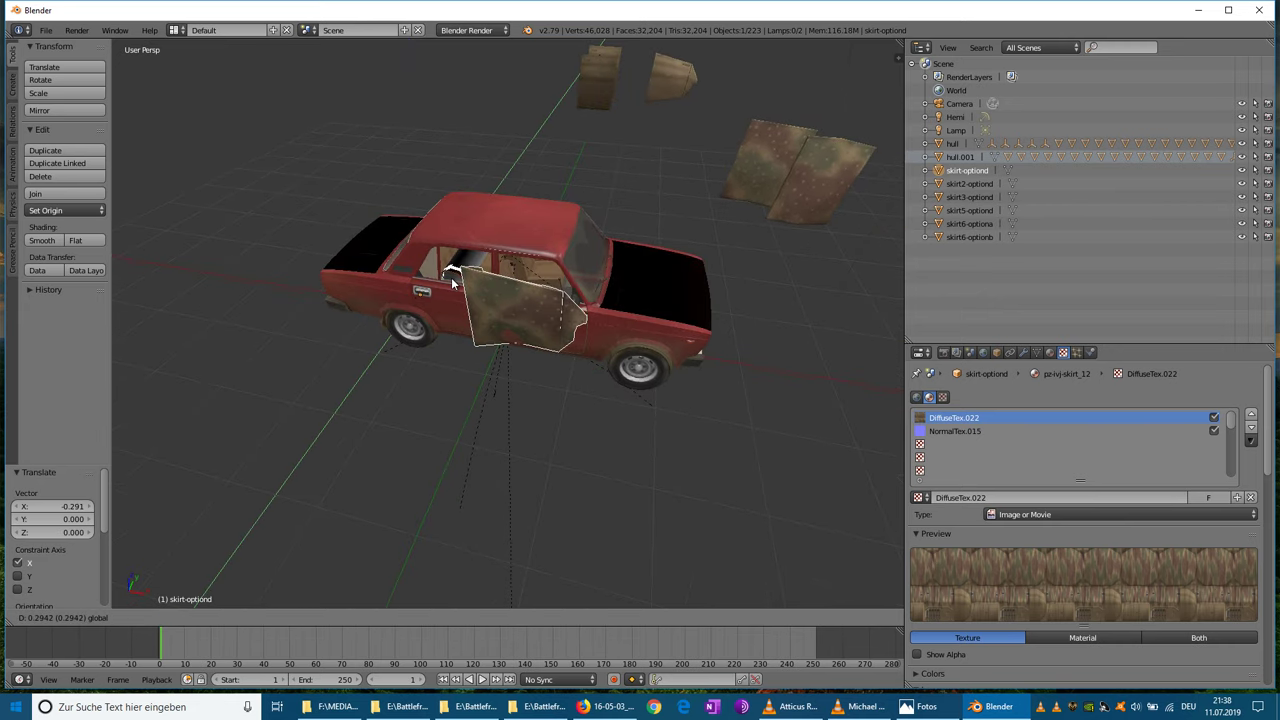
{"action": "left_click", "coordinate": [451, 287]}
{"action": "middle_click_drag", "start_coordinate": [612, 454], "coordinate": [615, 423]}
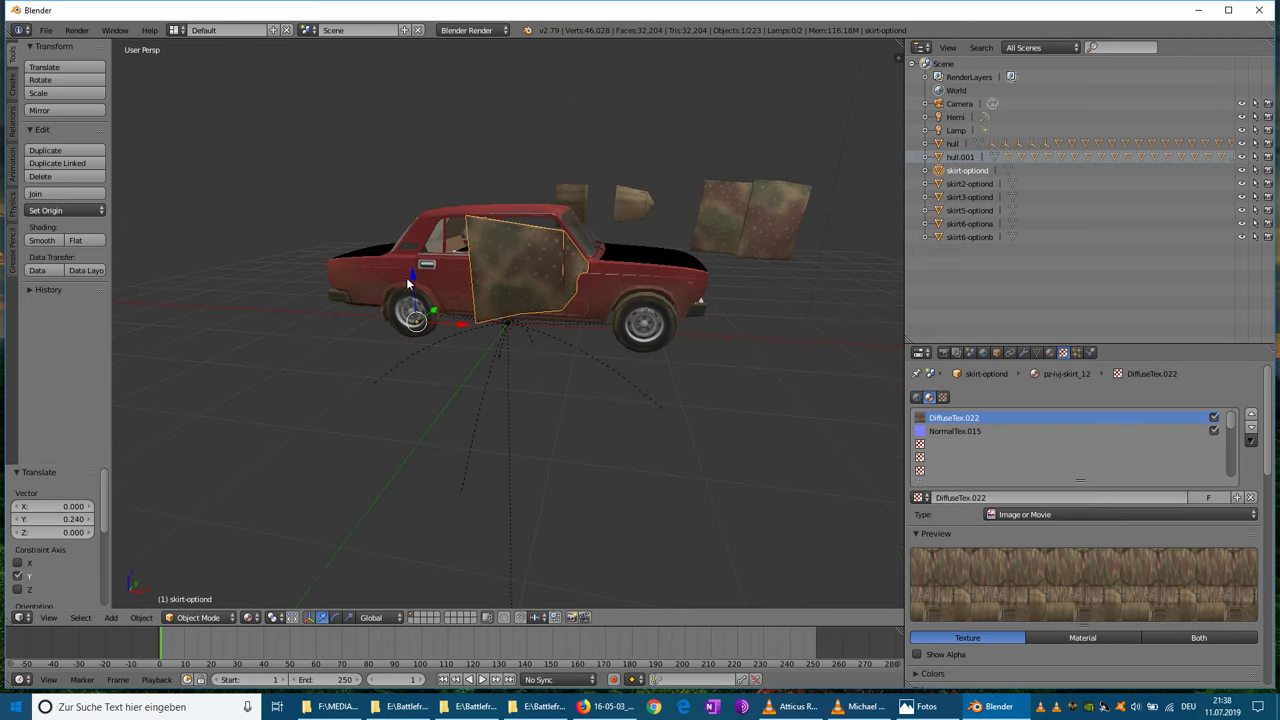
{"action": "left_click", "coordinate": [61, 82]}
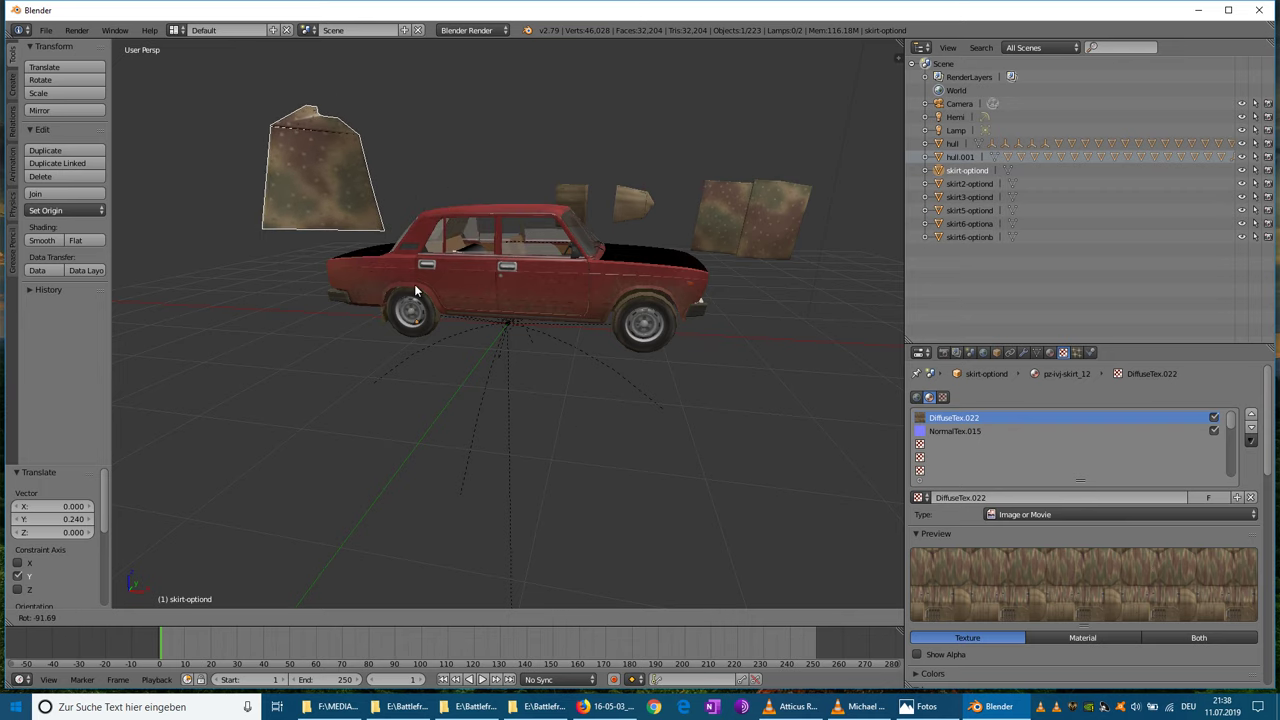
{"action": "key", "text": "z"}
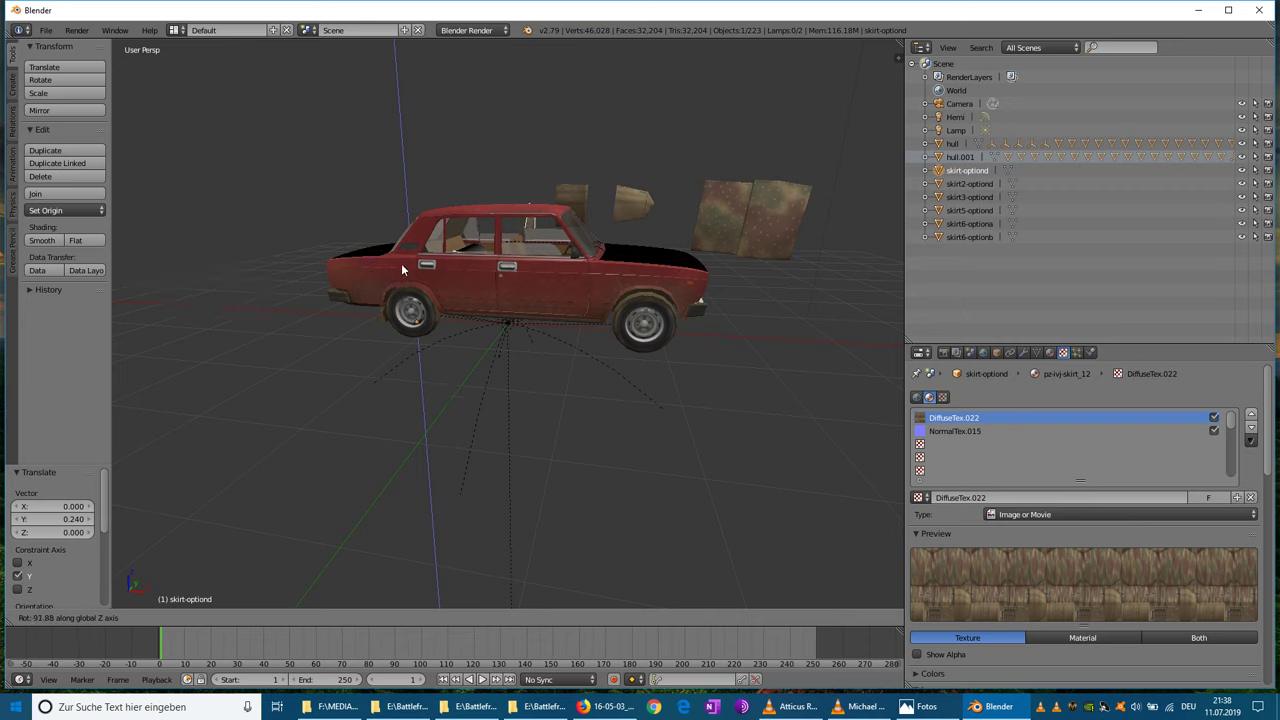
{"action": "key", "text": "Escape"}
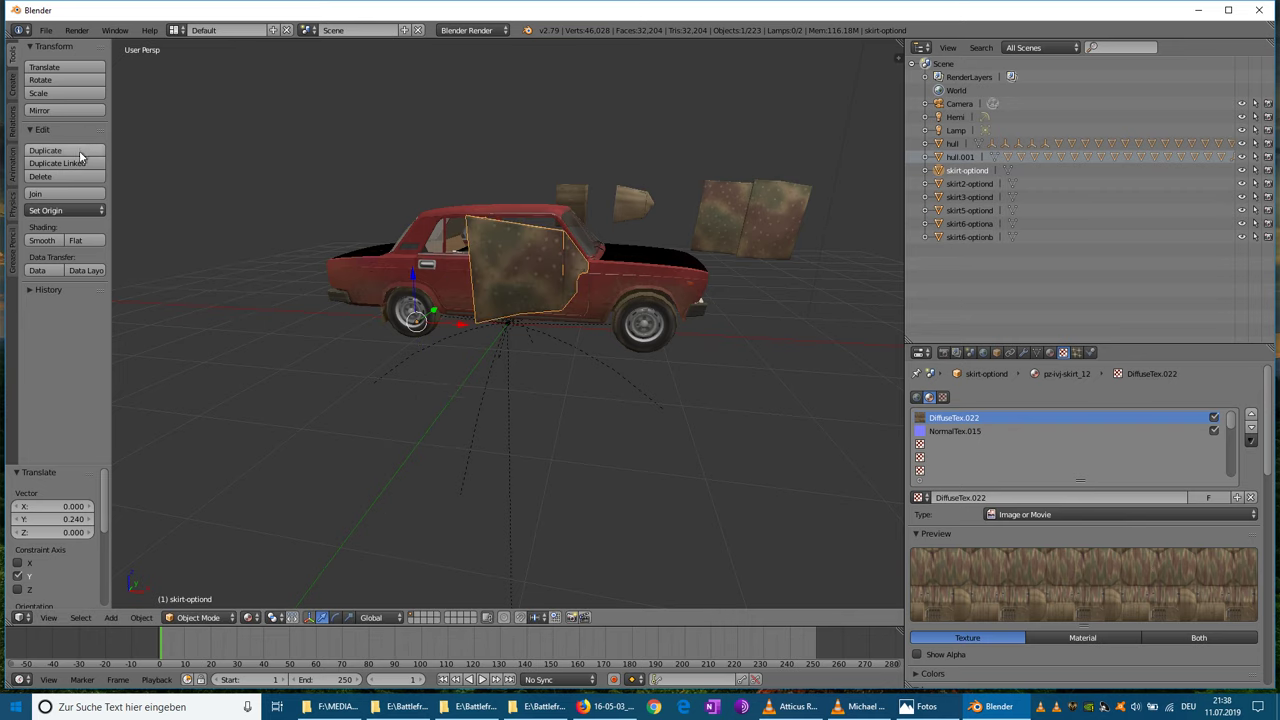
- Rotate the skirt-optiond plate about -86.8° around the global Y axis
{"action": "left_click", "coordinate": [62, 78]}
{"action": "key", "text": "x"}
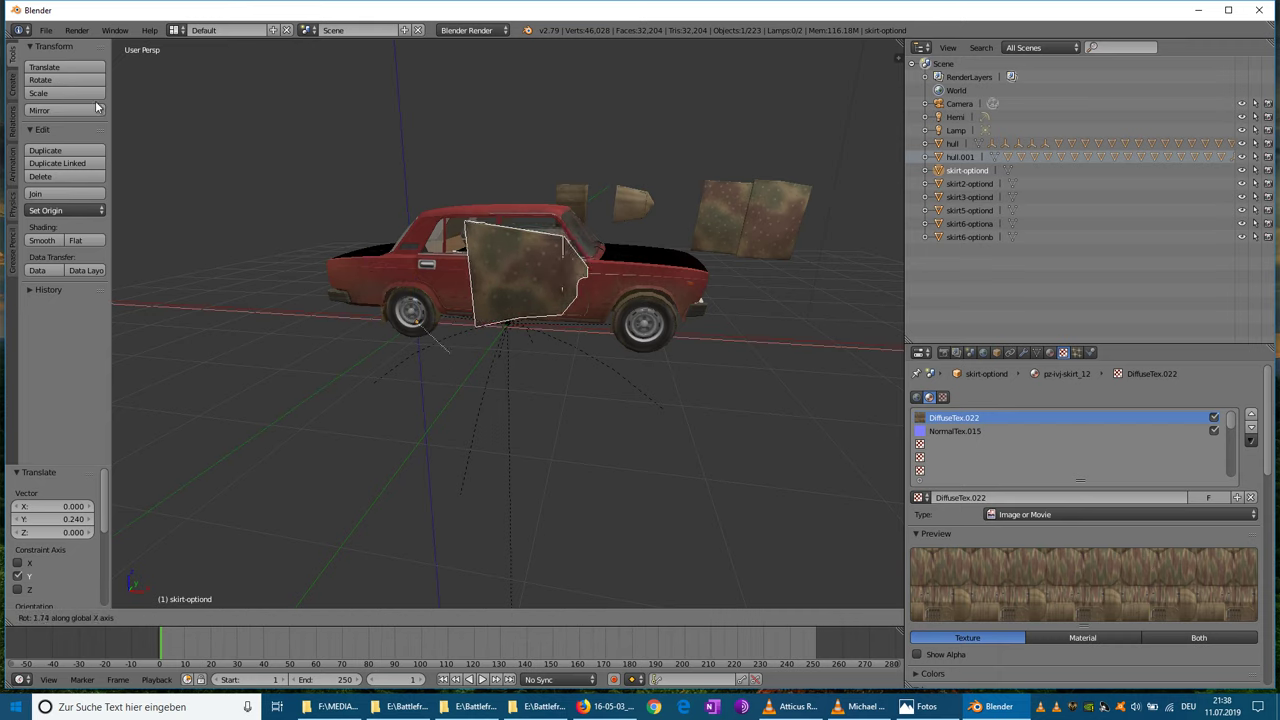
{"action": "key", "text": "z"}
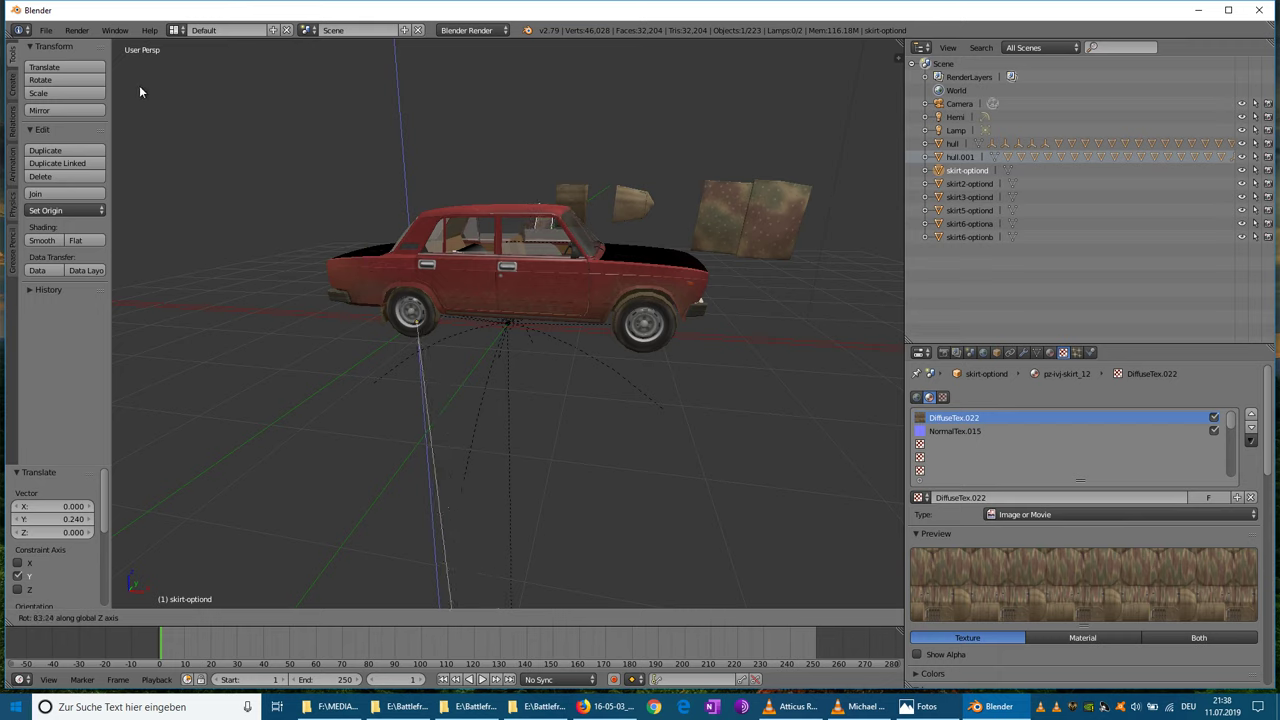
{"action": "key", "text": "y"}
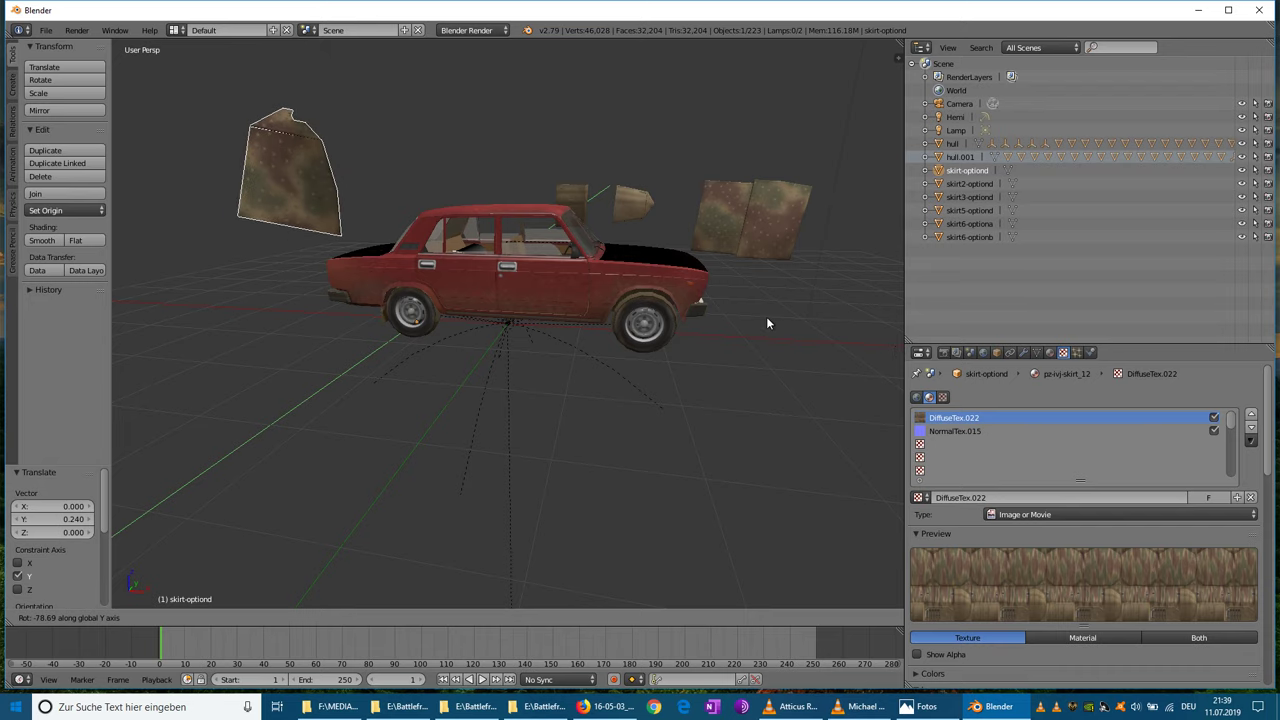
{"action": "left_click", "coordinate": [874, 362]}
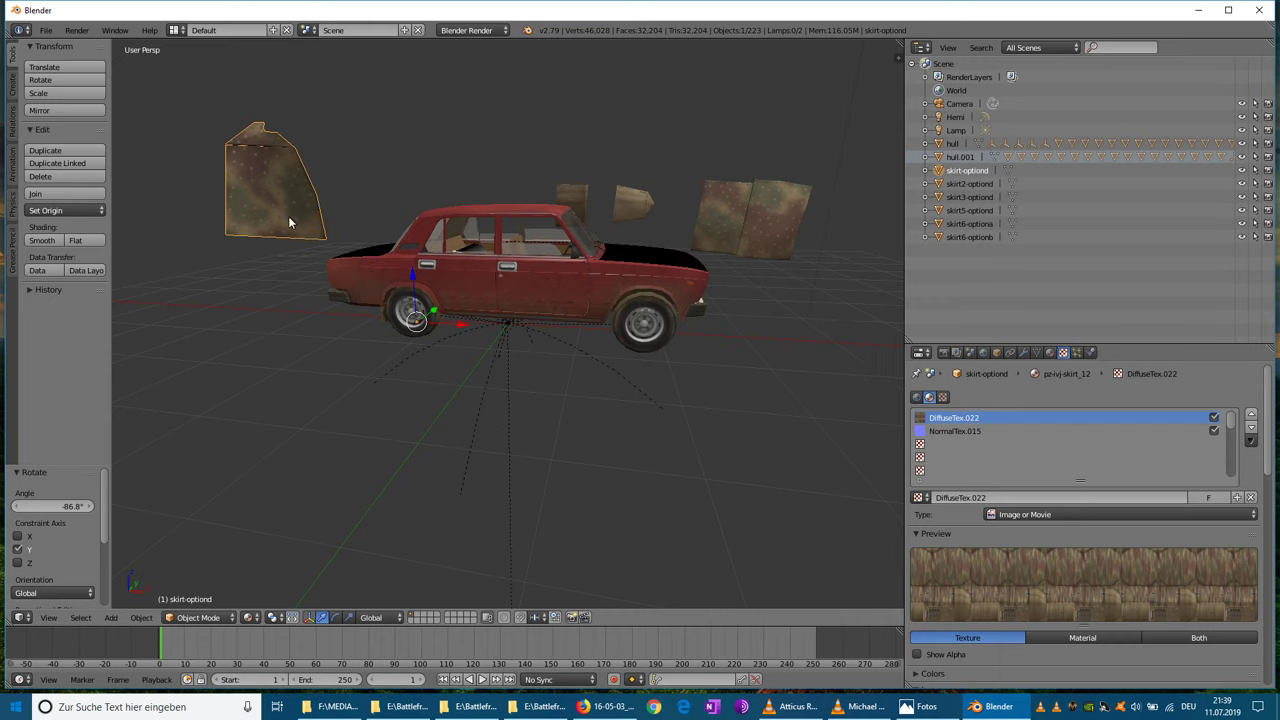
- Move the rotated plate forward along X beside the car's front door, lower it about 0.93 and shift it 0.023 along Y
{"action": "left_click_drag", "start_coordinate": [462, 330], "coordinate": [625, 354]}
{"action": "middle_click_drag", "start_coordinate": [625, 354], "coordinate": [530, 377]}
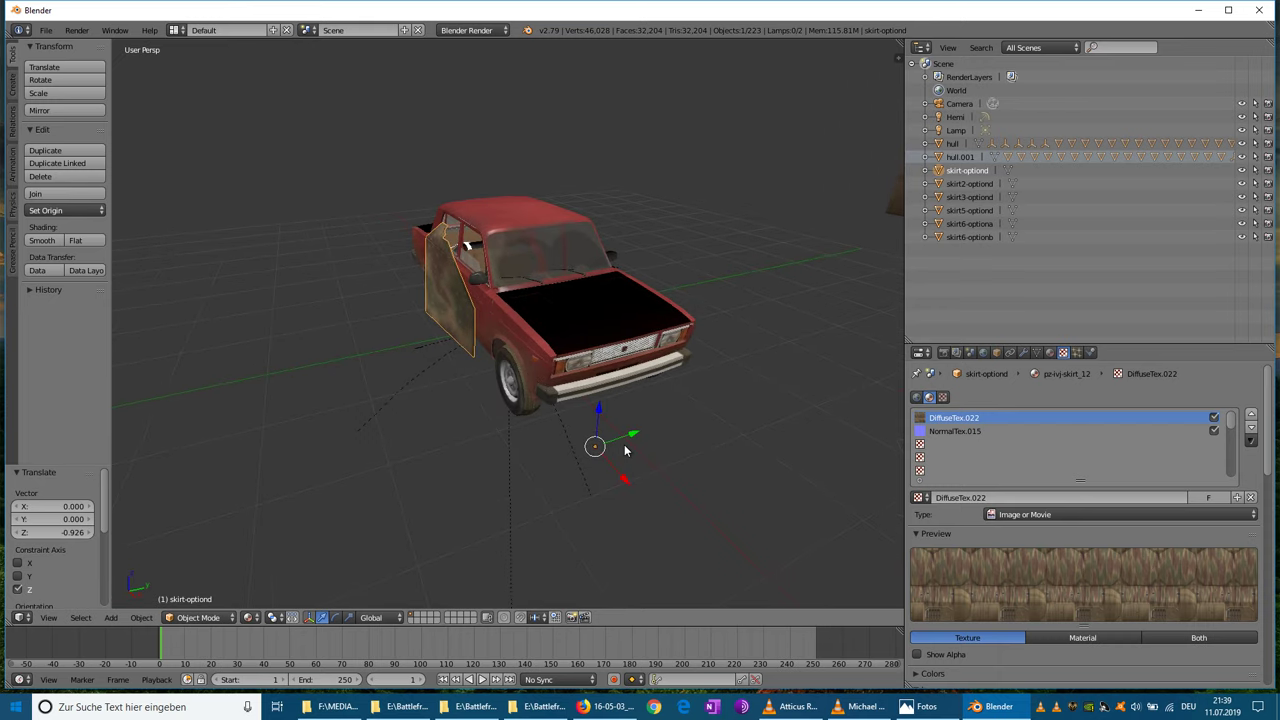
{"action": "left_click_drag", "start_coordinate": [598, 408], "coordinate": [640, 431]}
{"action": "middle_click_drag", "start_coordinate": [640, 431], "coordinate": [686, 388]}
{"action": "left_click", "coordinate": [87, 83]}
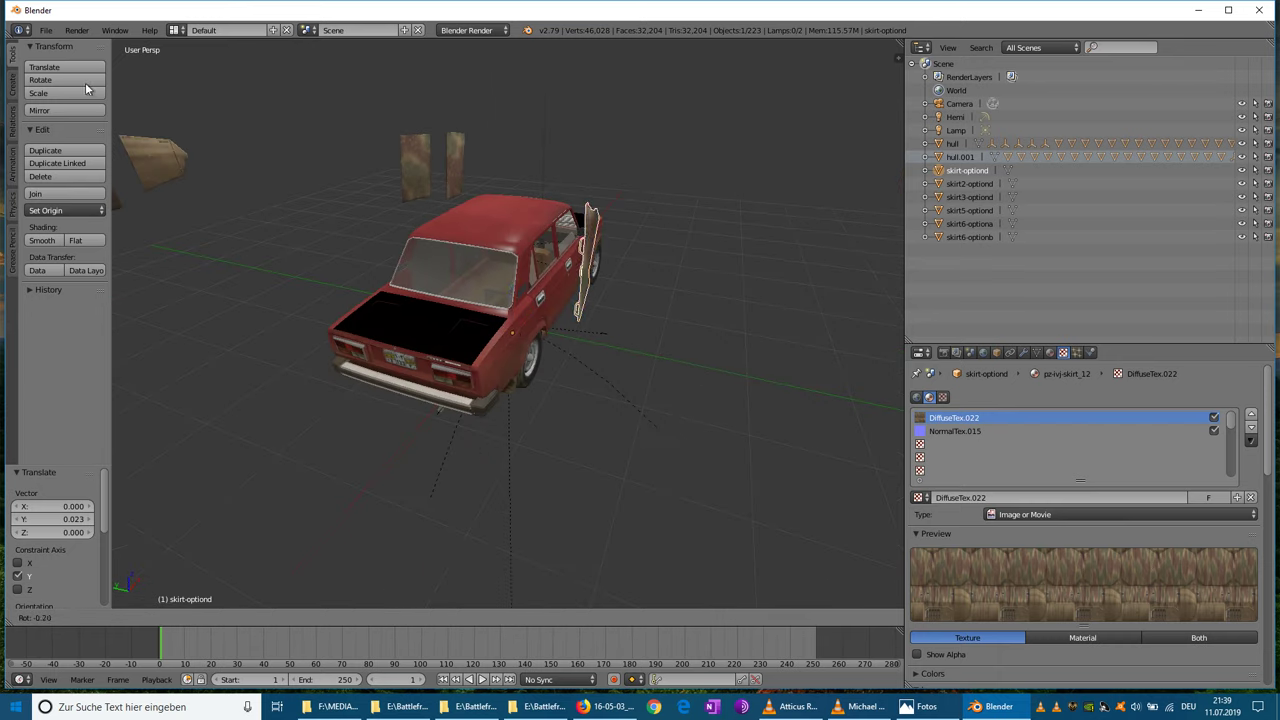
{"action": "key", "text": "z"}
{"action": "key", "text": "x"}
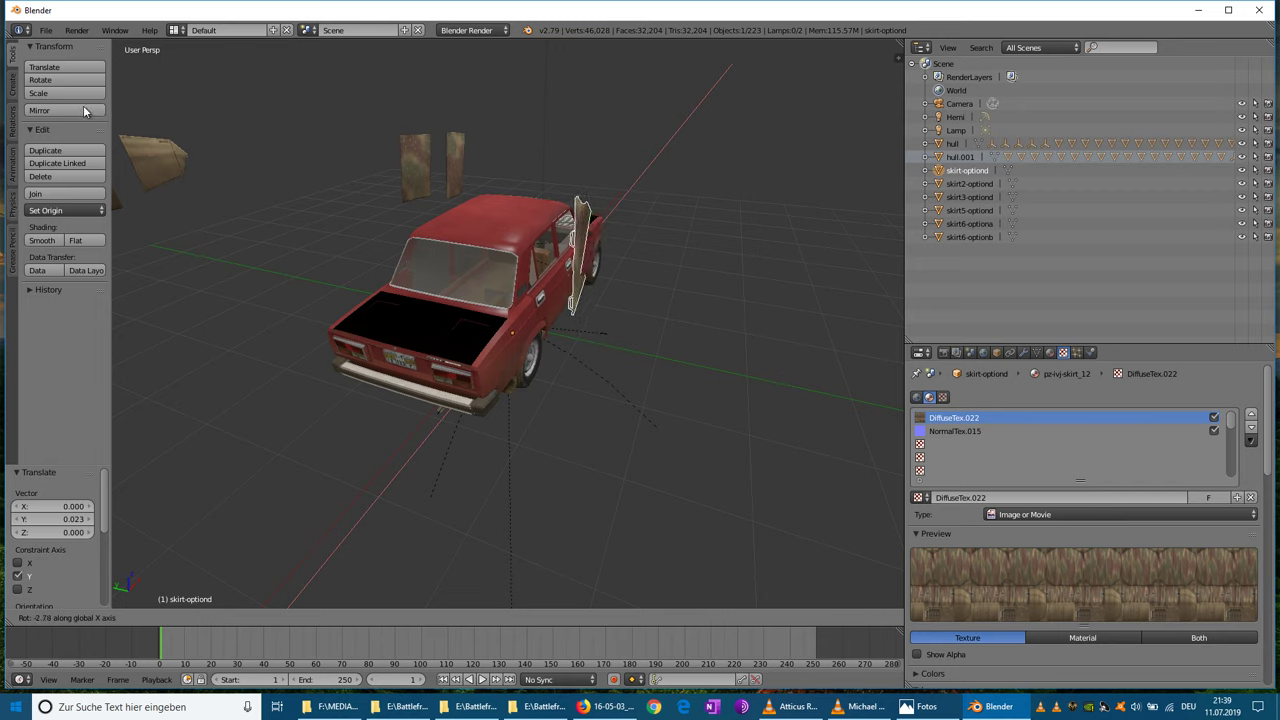
{"action": "key", "text": "x"}
{"action": "key", "text": "x"}
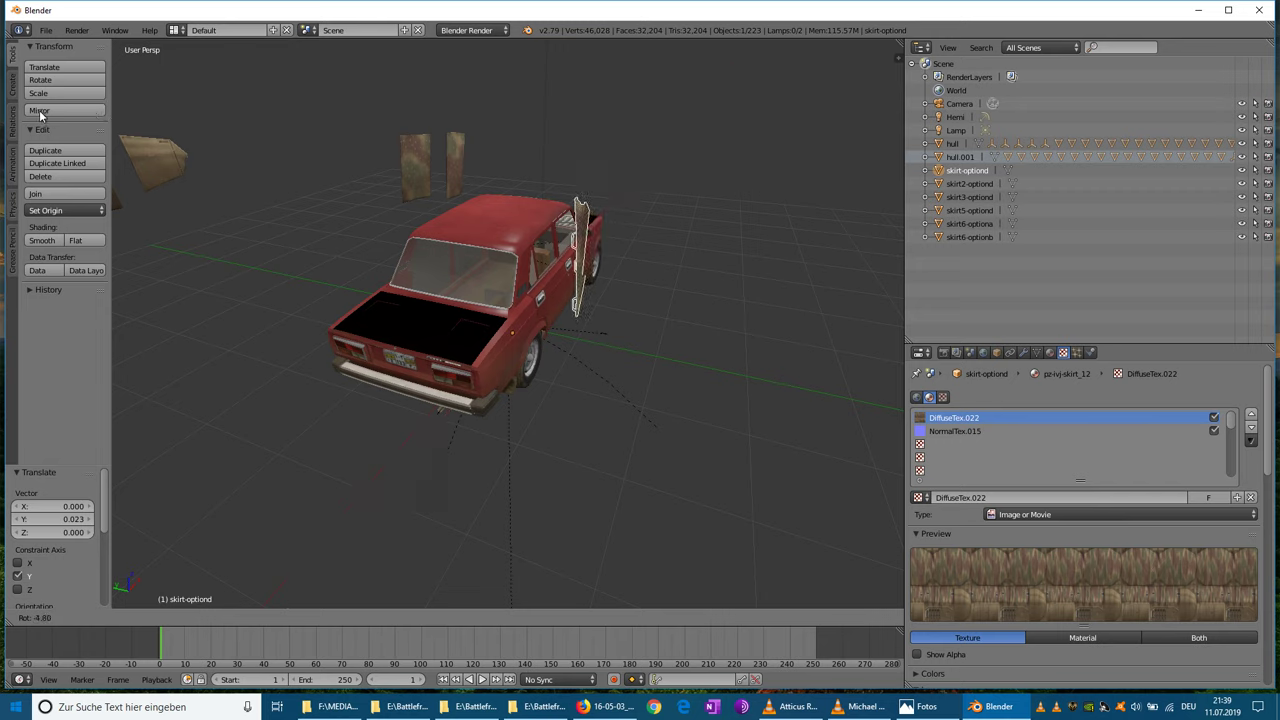
{"action": "key", "text": "x"}
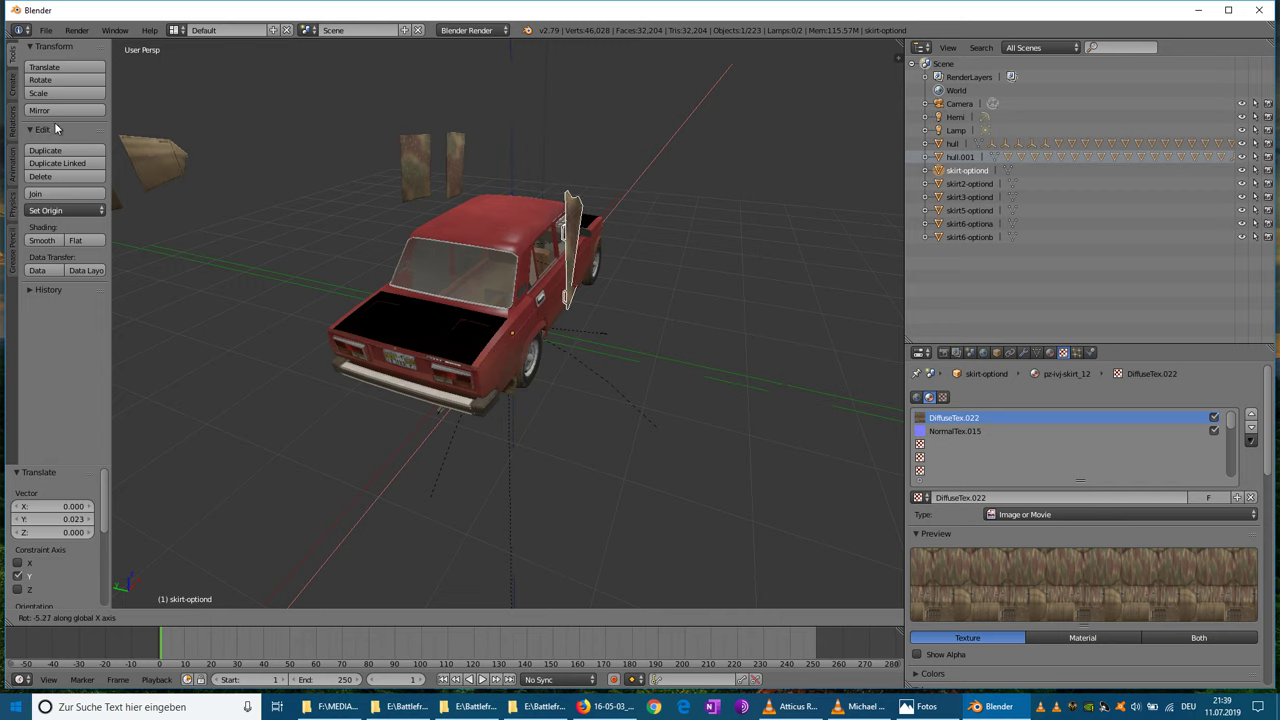
{"action": "key", "text": "z"}
{"action": "key", "text": "x"}
{"action": "middle_click_drag", "start_coordinate": [59, 135], "coordinate": [95, 169]}
{"action": "right_click", "coordinate": [95, 169]}
- Rotate the skirt-optiond plate about -18.8° around the global X axis
{"action": "middle_click_drag", "start_coordinate": [590, 275], "coordinate": [662, 262]}
{"action": "scroll", "coordinate": [675, 355], "scroll_direction": "up", "scroll_amount": 2}
{"action": "left_click", "coordinate": [57, 83]}
{"action": "key", "text": "y"}
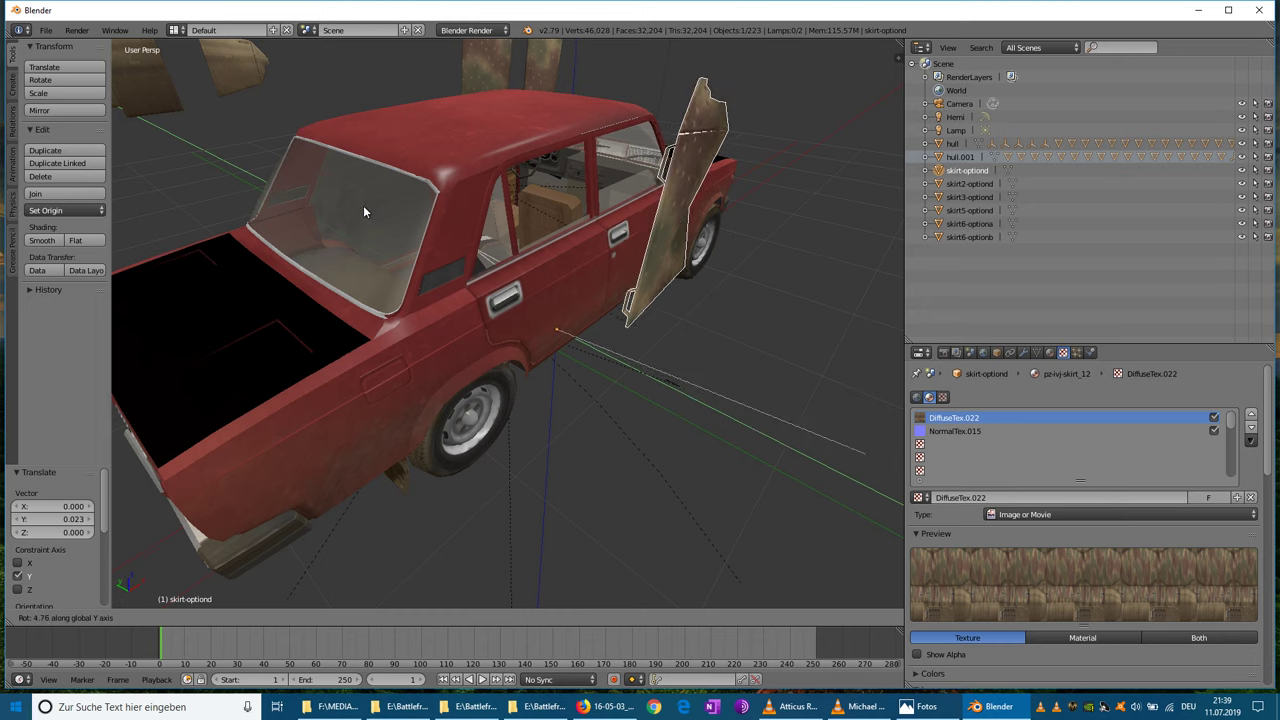
{"action": "key", "text": "x"}
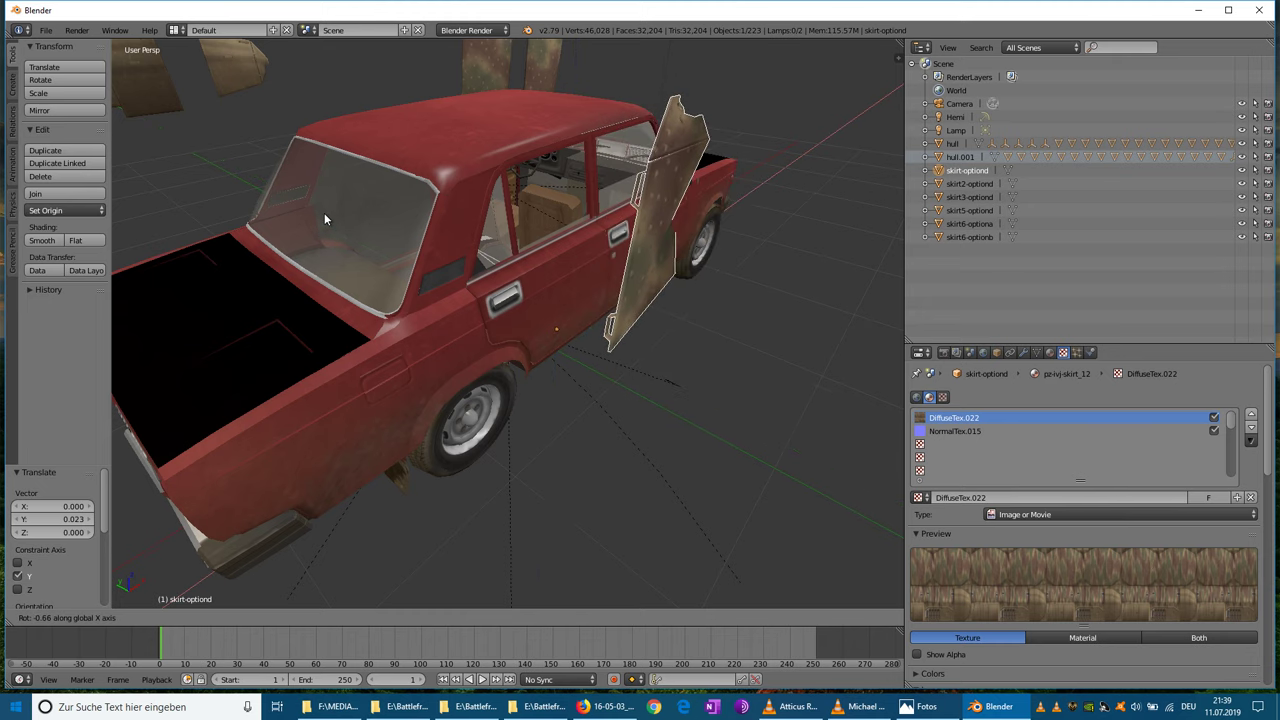
{"action": "left_click", "coordinate": [350, 295]}
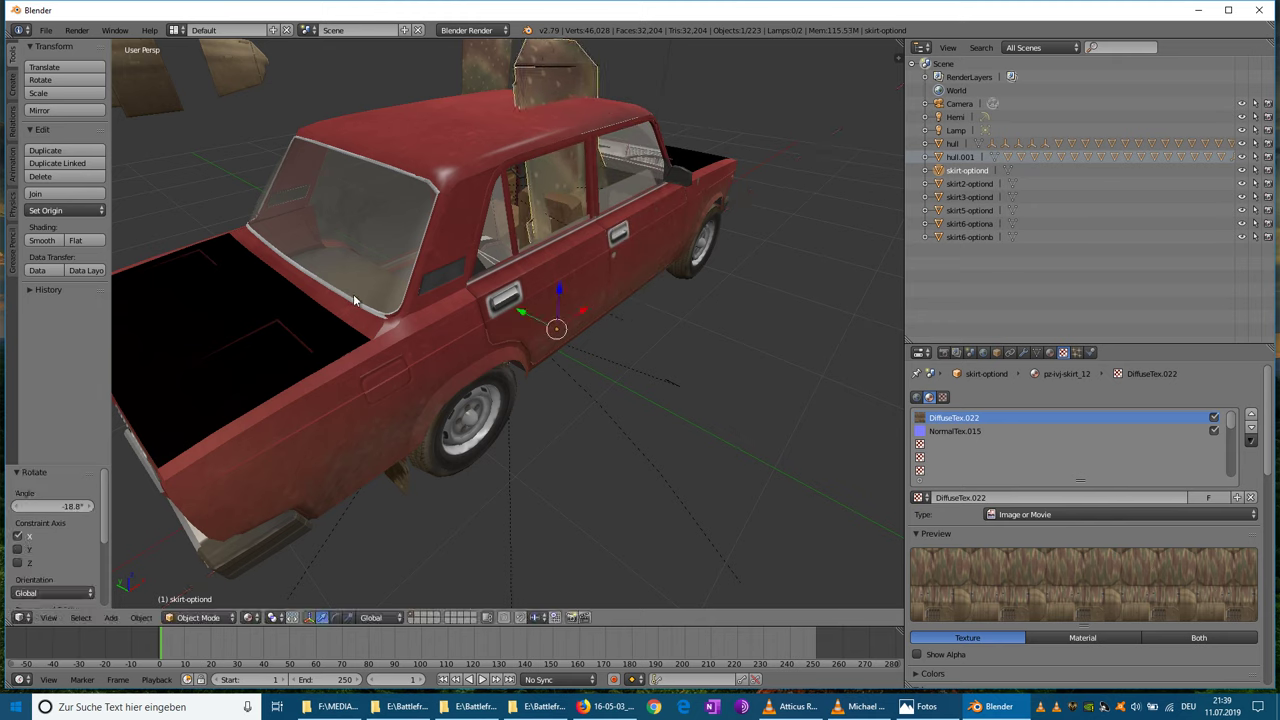
- Move the plate outside the front door along Y, lower it about 0.31 and rotate it 2.35° around the X axis
{"action": "left_click_drag", "start_coordinate": [523, 311], "coordinate": [600, 337]}
{"action": "middle_click_drag", "start_coordinate": [600, 337], "coordinate": [565, 337]}
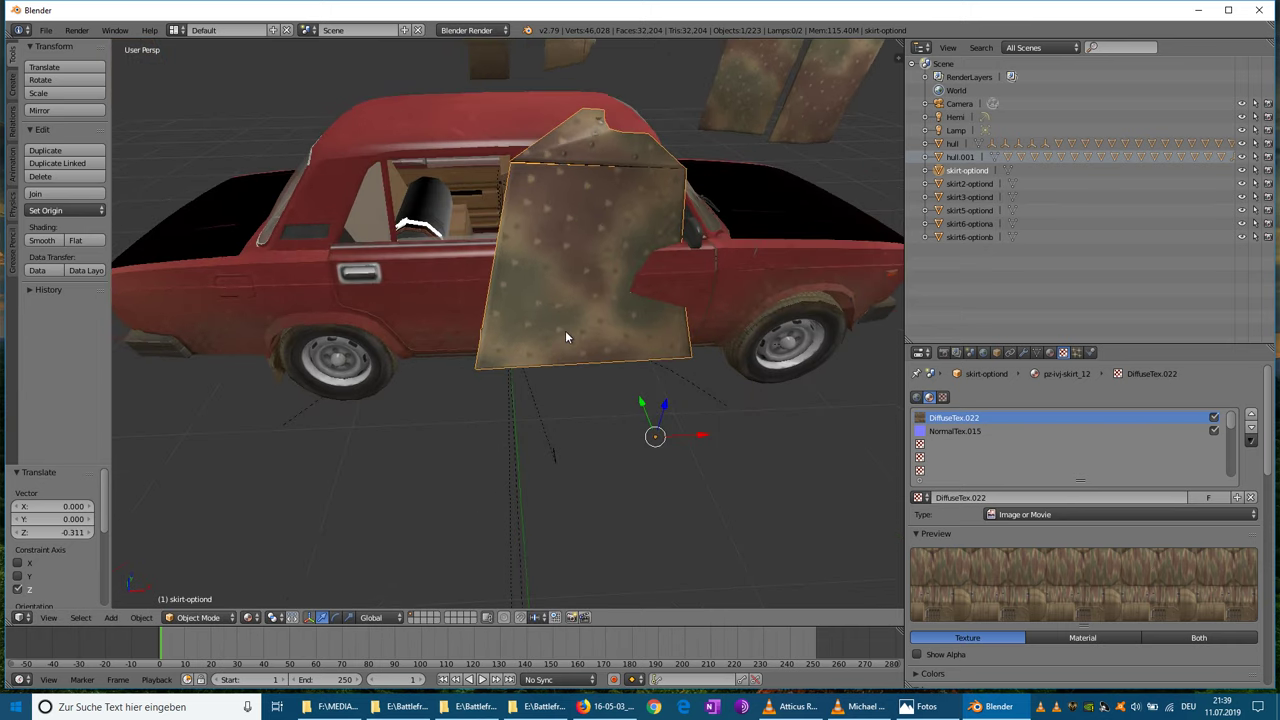
{"action": "left_click", "coordinate": [68, 79]}
{"action": "key", "text": "x"}
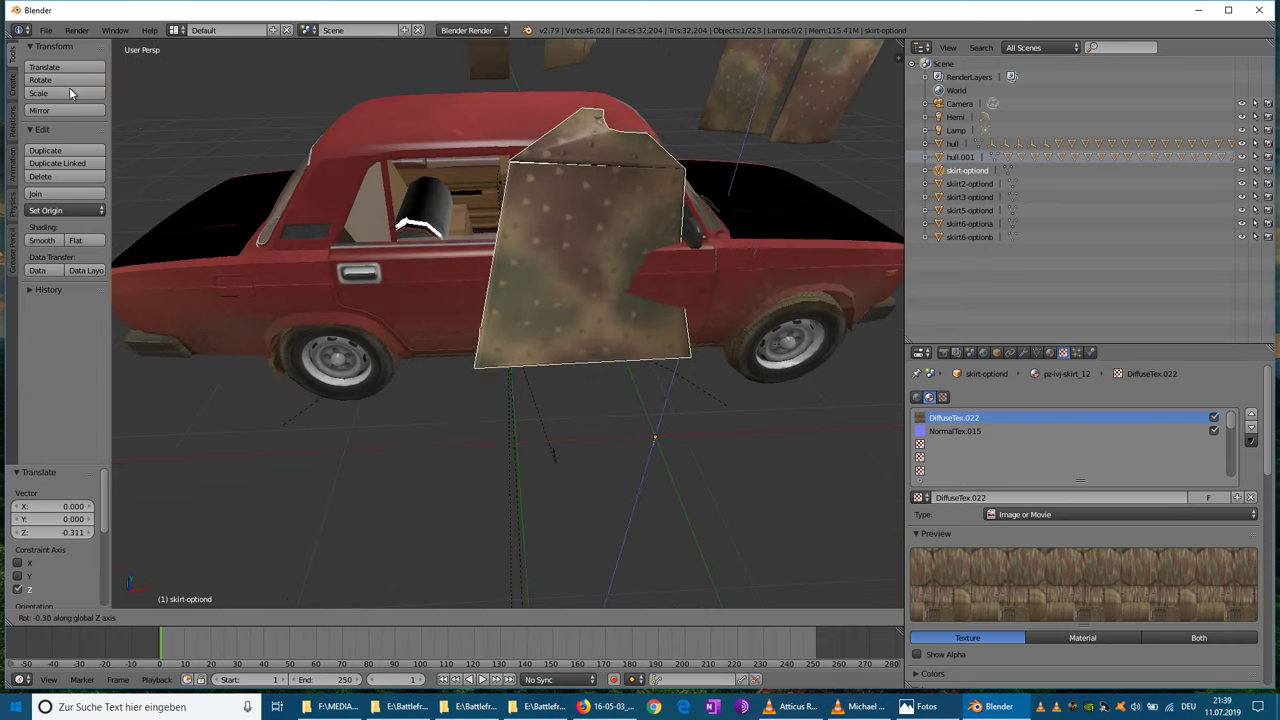
{"action": "left_click", "coordinate": [123, 110]}
{"action": "middle_click_drag", "start_coordinate": [123, 110], "coordinate": [309, 160]}
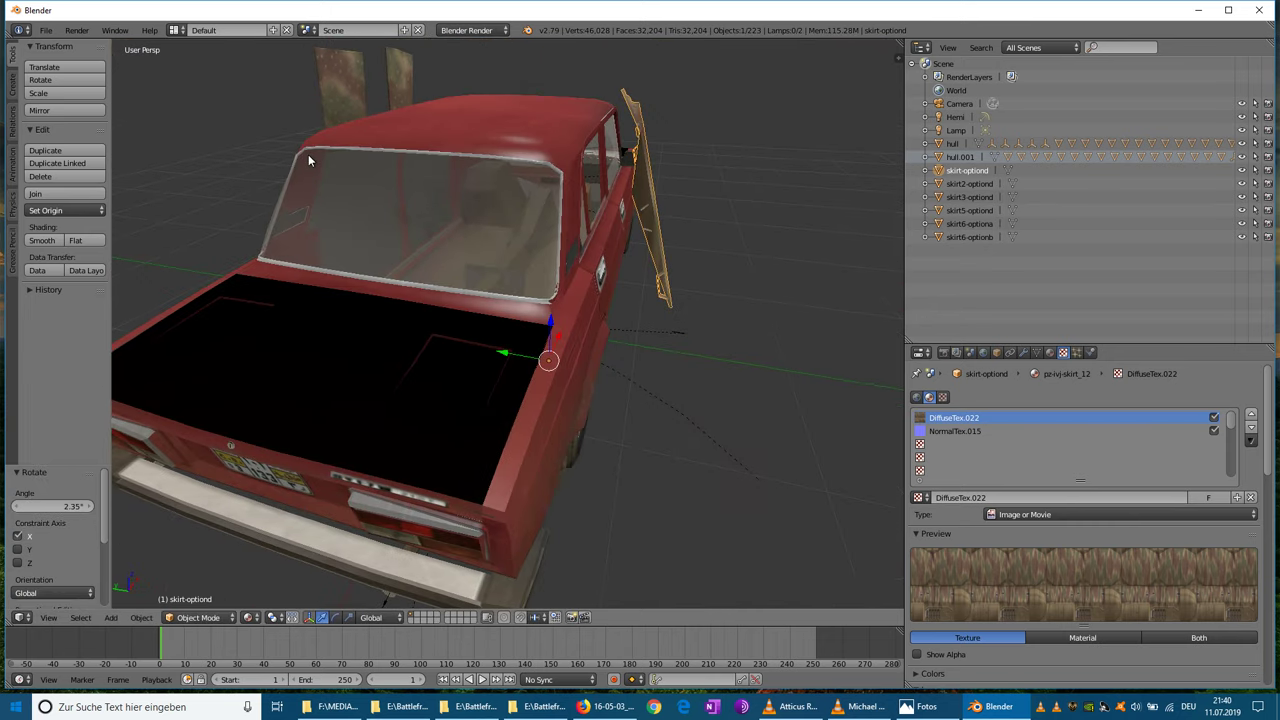
- Rotate the plate freely by about 17.7° from the rear view and move it 0.483 along Y towards the car
{"action": "left_click", "coordinate": [56, 83]}
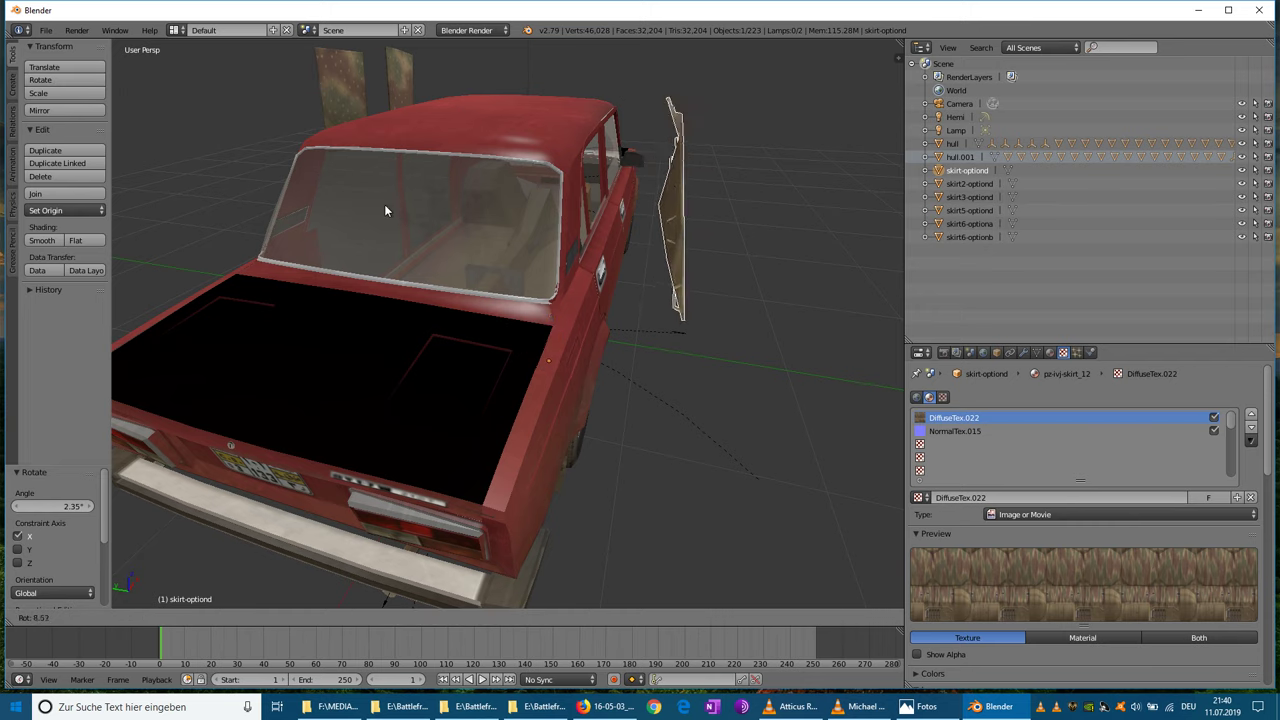
{"action": "left_click", "coordinate": [438, 218]}
{"action": "middle_click_drag", "start_coordinate": [630, 304], "coordinate": [532, 357]}
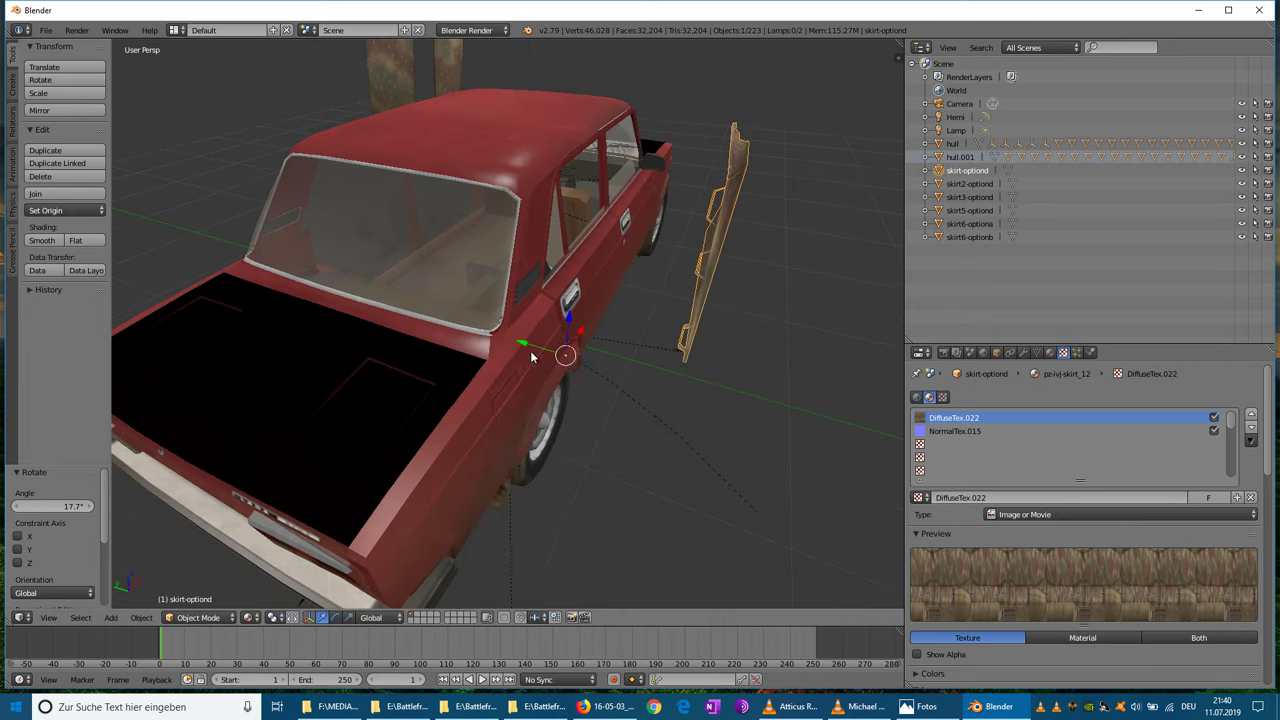
{"action": "left_click_drag", "start_coordinate": [532, 357], "coordinate": [497, 335]}
{"action": "middle_click_drag", "start_coordinate": [497, 335], "coordinate": [366, 313]}
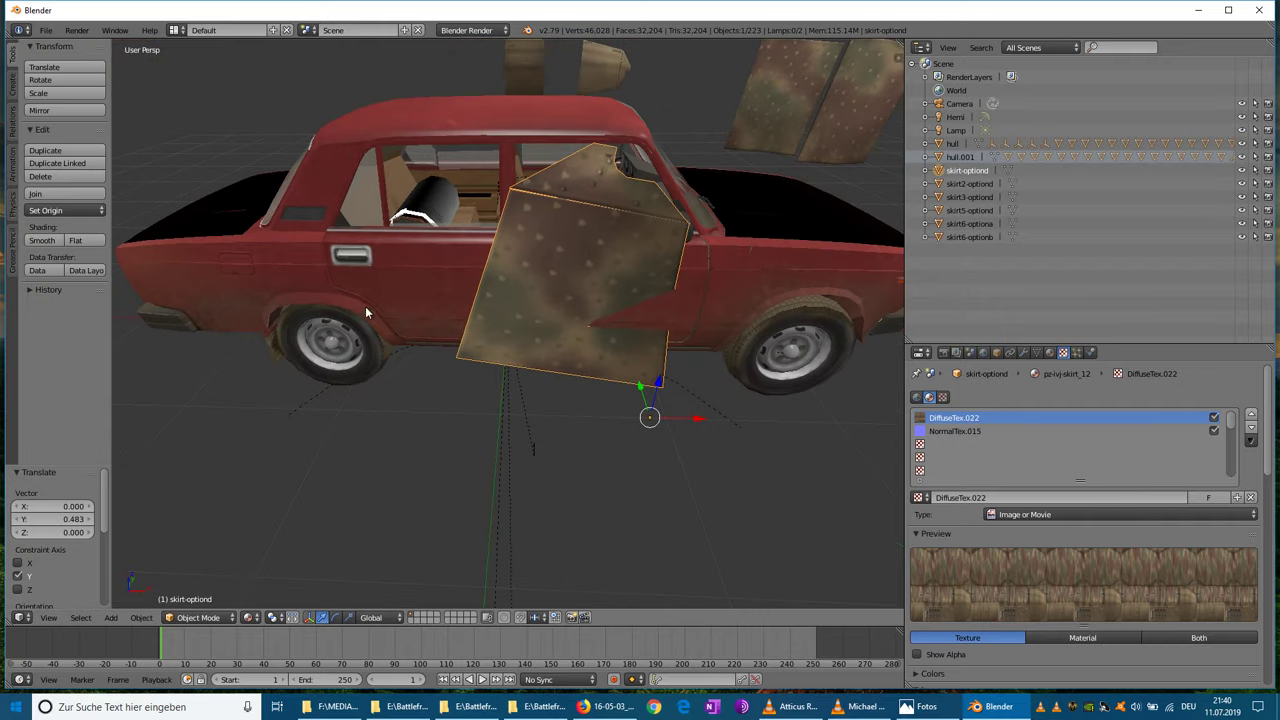
- Rotate the plate freely by about -8.9° in the side view and nudge it 0.018 along Y
{"action": "left_click", "coordinate": [69, 84]}
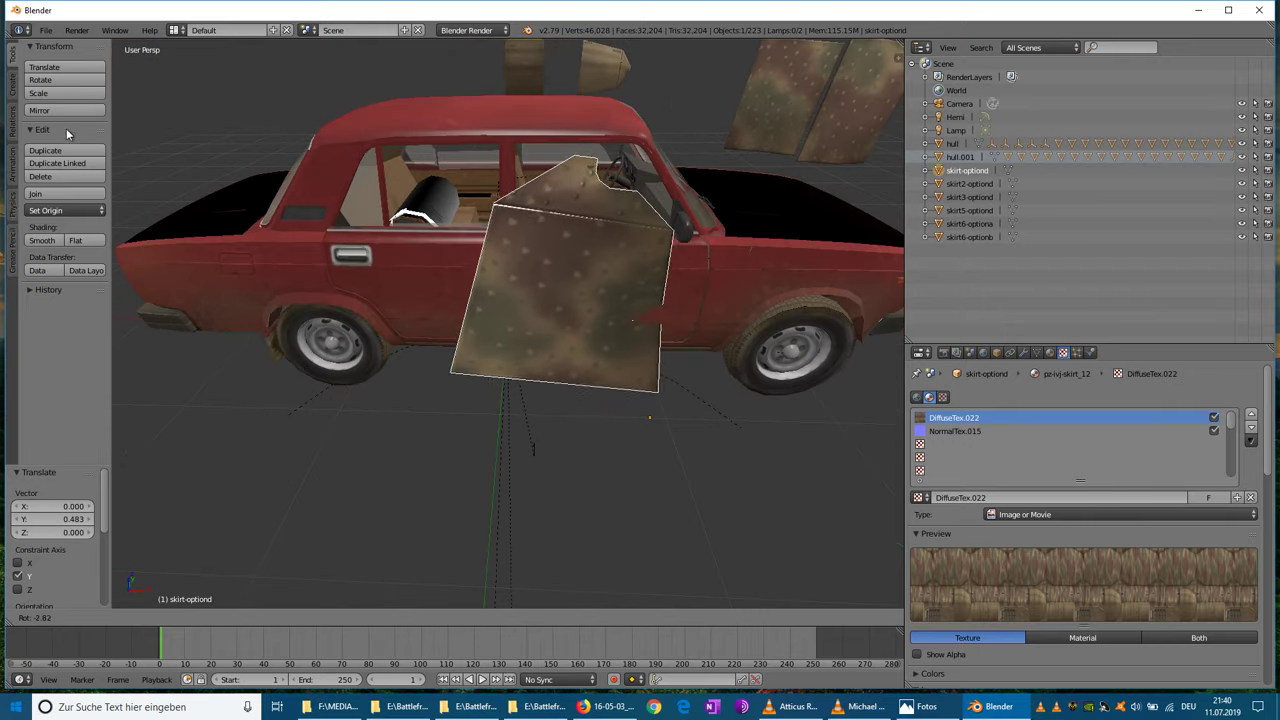
{"action": "left_click", "coordinate": [81, 314]}
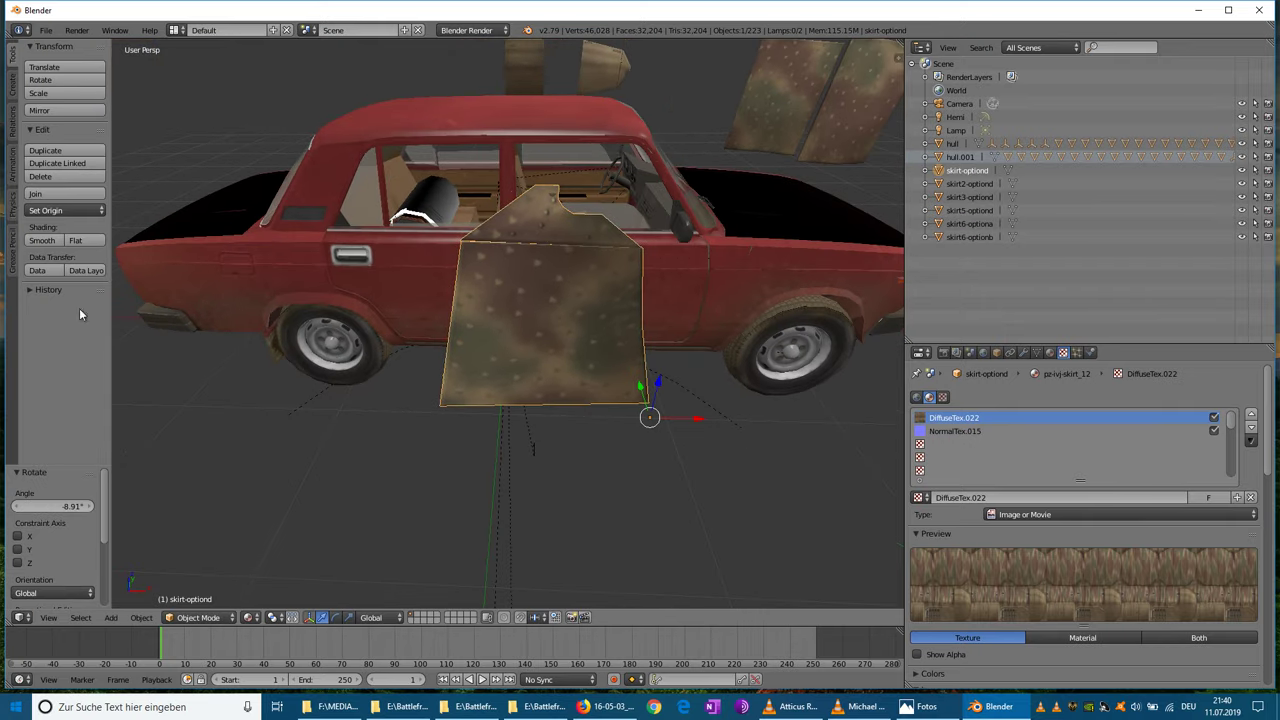
{"action": "mouse_move", "coordinate": [668, 383]}
{"action": "left_mouse_down"}
{"action": "mouse_move", "coordinate": [663, 371]}
{"action": "mouse_move", "coordinate": [714, 398]}
{"action": "mouse_move", "coordinate": [664, 372]}
{"action": "left_mouse_up"}
{"action": "middle_click_drag", "start_coordinate": [664, 372], "coordinate": [729, 366]}
{"action": "key", "text": "r"}
{"action": "key", "text": "y"}
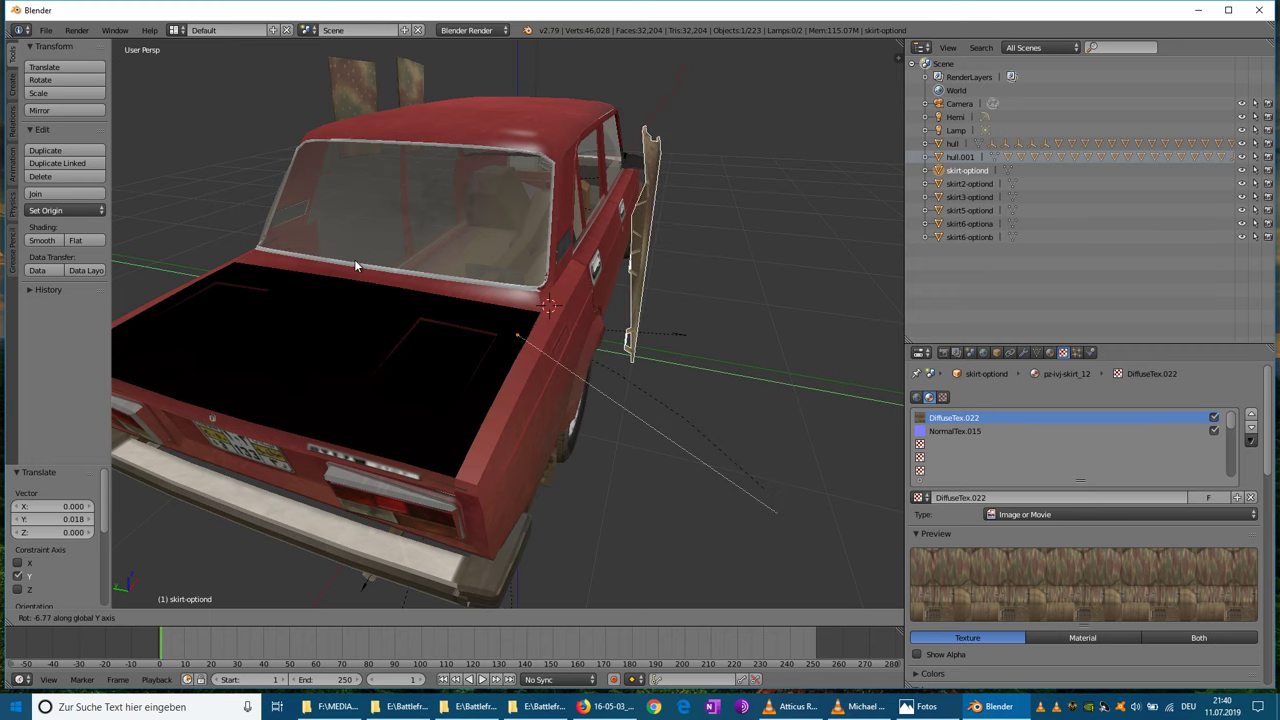
{"action": "left_click", "coordinate": [387, 210]}
{"action": "middle_click_drag", "start_coordinate": [387, 210], "coordinate": [530, 270]}
- Rotate the skirt-optiond plate freely by 2.52° in the side view of the car
{"action": "key", "text": "r"}
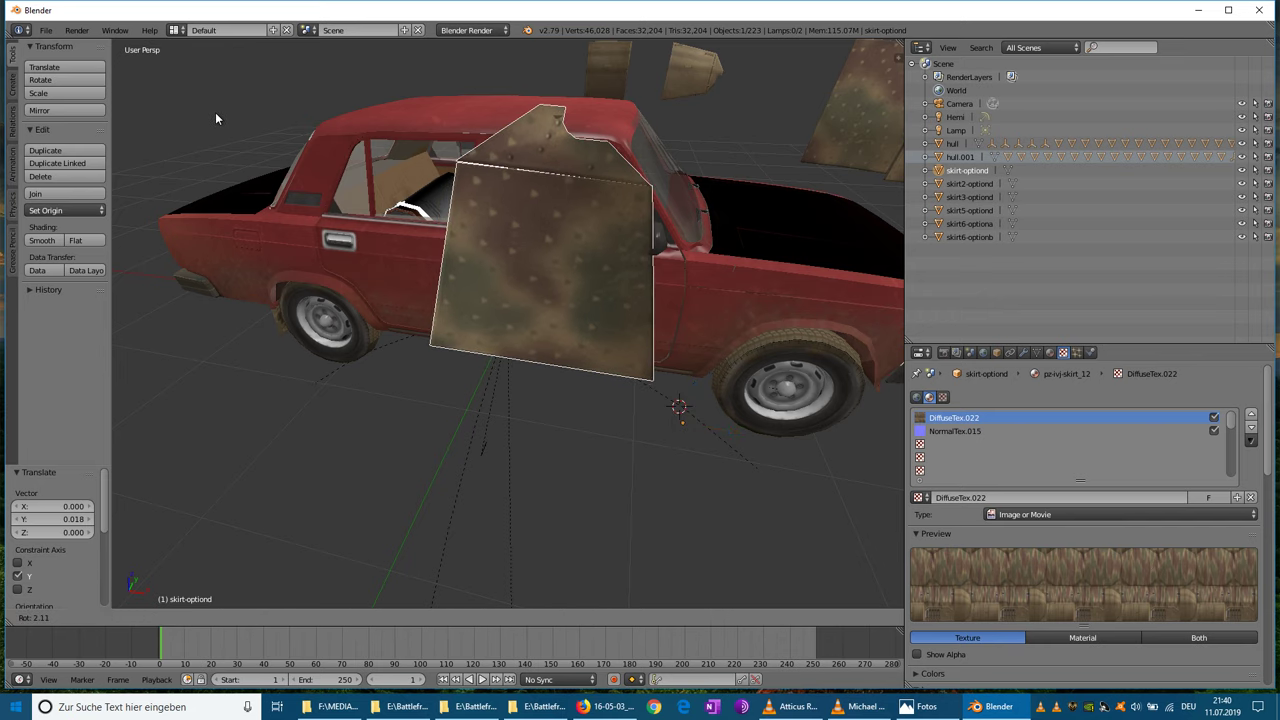
{"action": "key", "text": "x"}
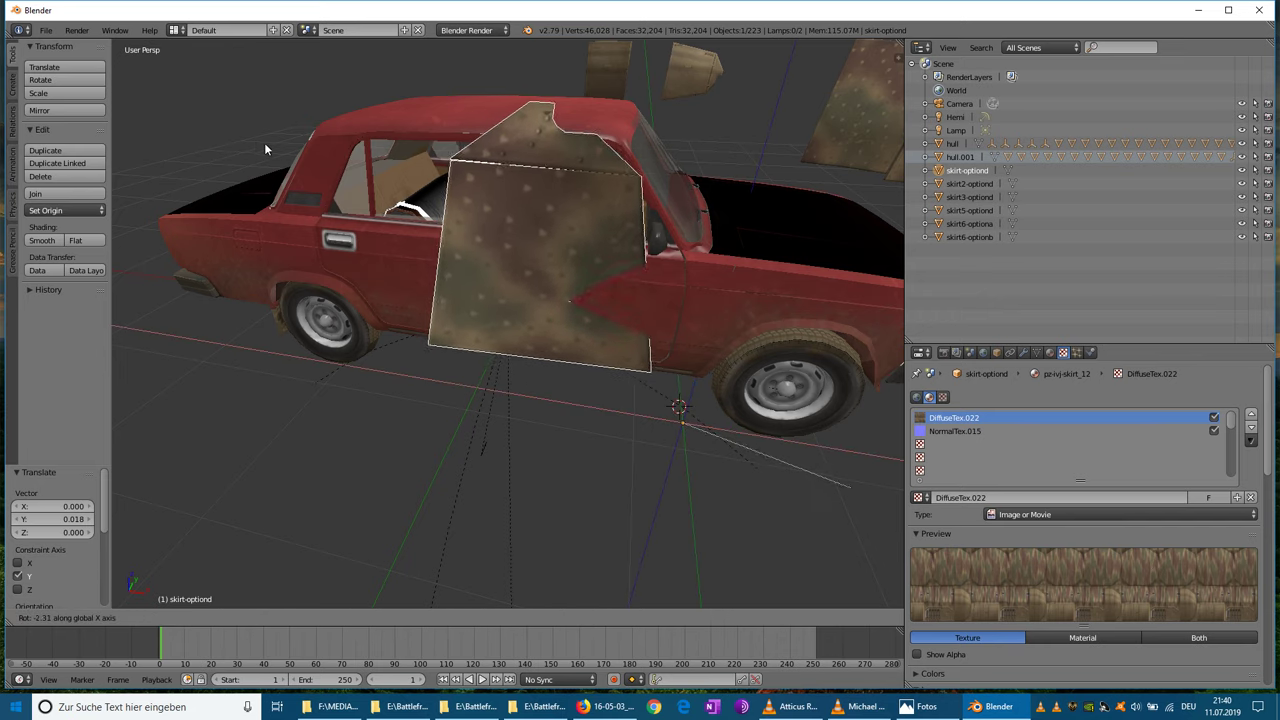
{"action": "middle_click_drag", "start_coordinate": [265, 144], "coordinate": [222, 155]}
{"action": "middle_click", "coordinate": [222, 155]}
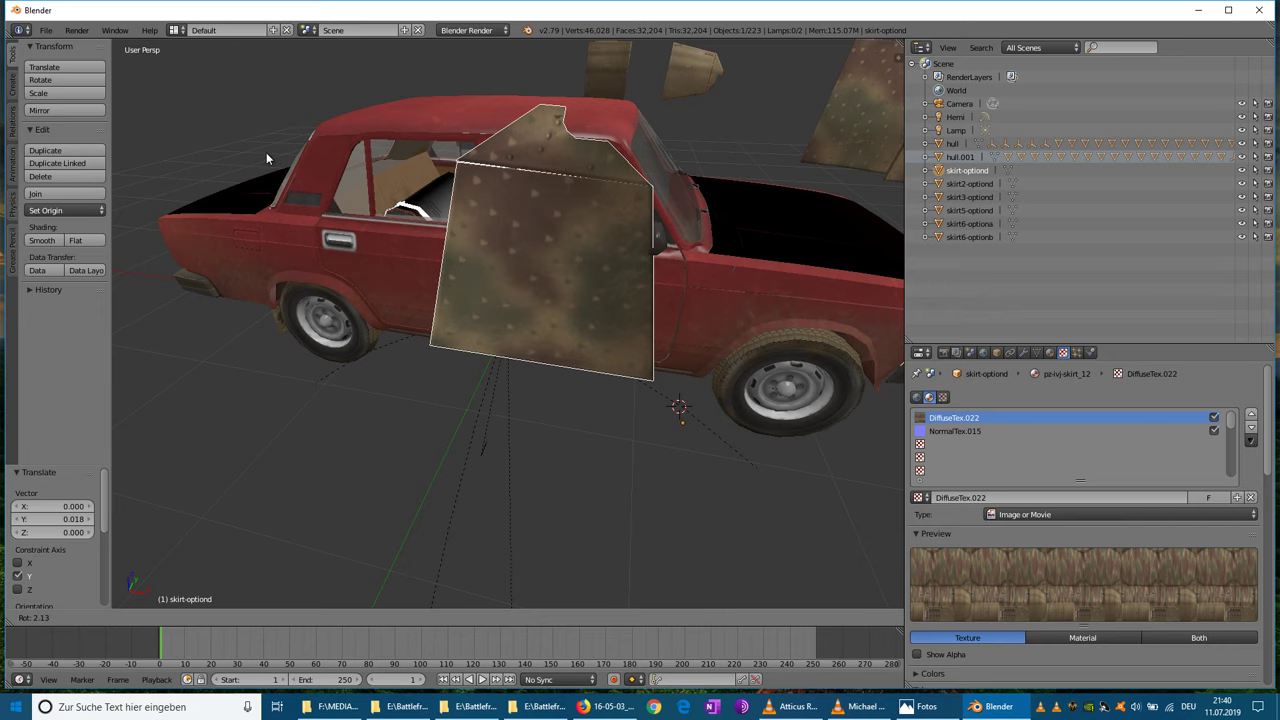
{"action": "key", "text": "x"}
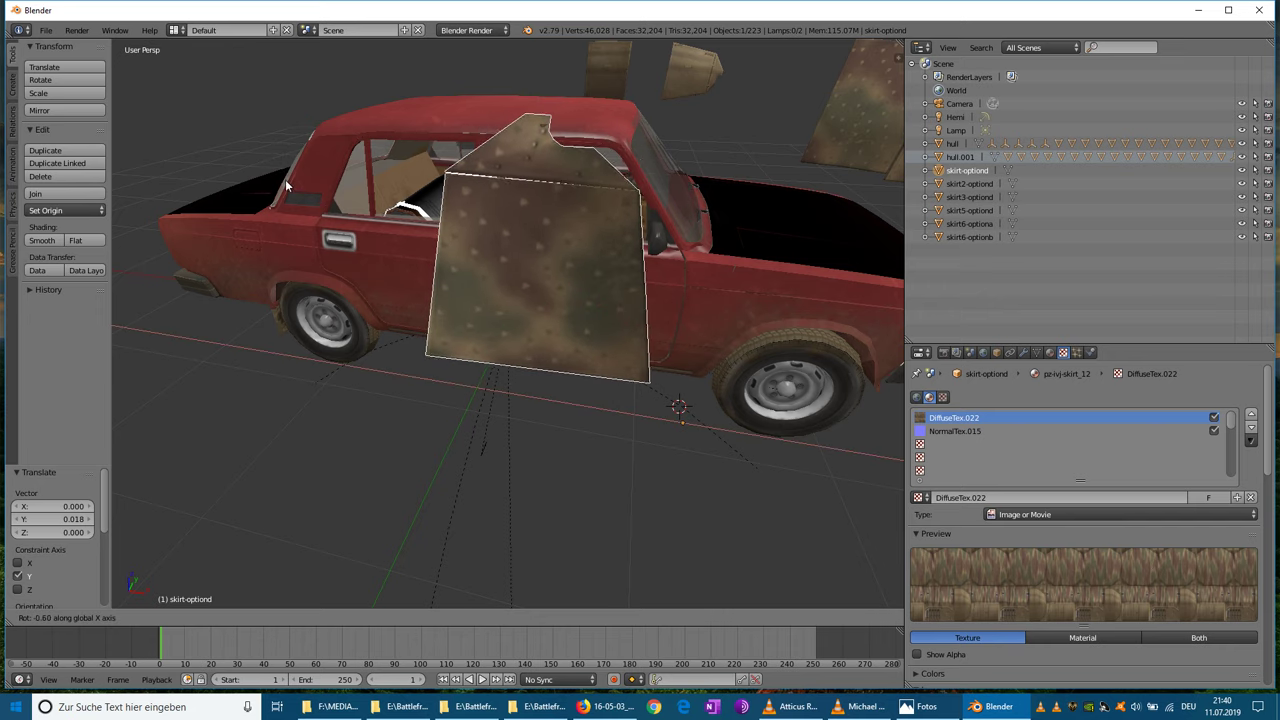
{"action": "key", "text": "x"}
{"action": "key", "text": "x"}
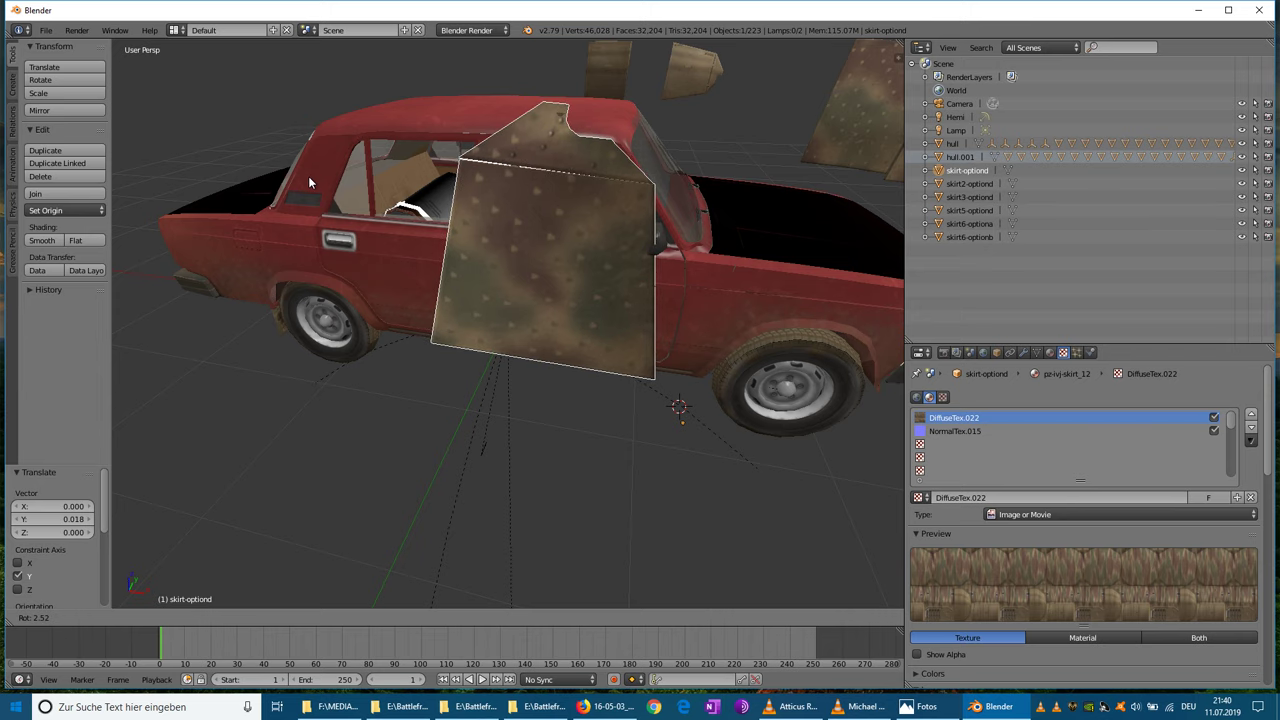
{"action": "left_click", "coordinate": [308, 176]}
- Select the skirt2-optiond plate and move it -7.166 along Y towards the red car
{"action": "middle_click_drag", "start_coordinate": [323, 212], "coordinate": [521, 368]}
{"action": "scroll", "coordinate": [521, 368], "scroll_direction": "down", "scroll_amount": 3}
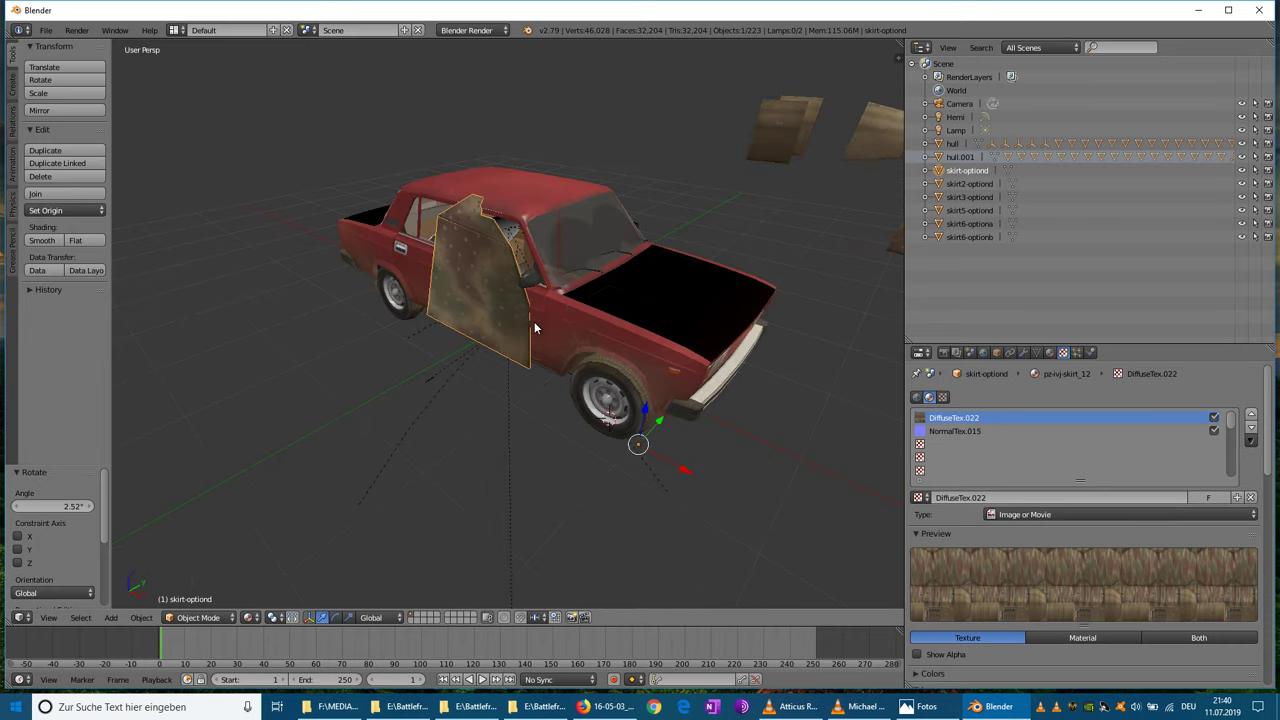
{"action": "middle_click_drag", "start_coordinate": [534, 321], "coordinate": [583, 328]}
{"action": "right_click", "coordinate": [748, 118]}
{"action": "middle_click_drag", "start_coordinate": [733, 151], "coordinate": [721, 165]}
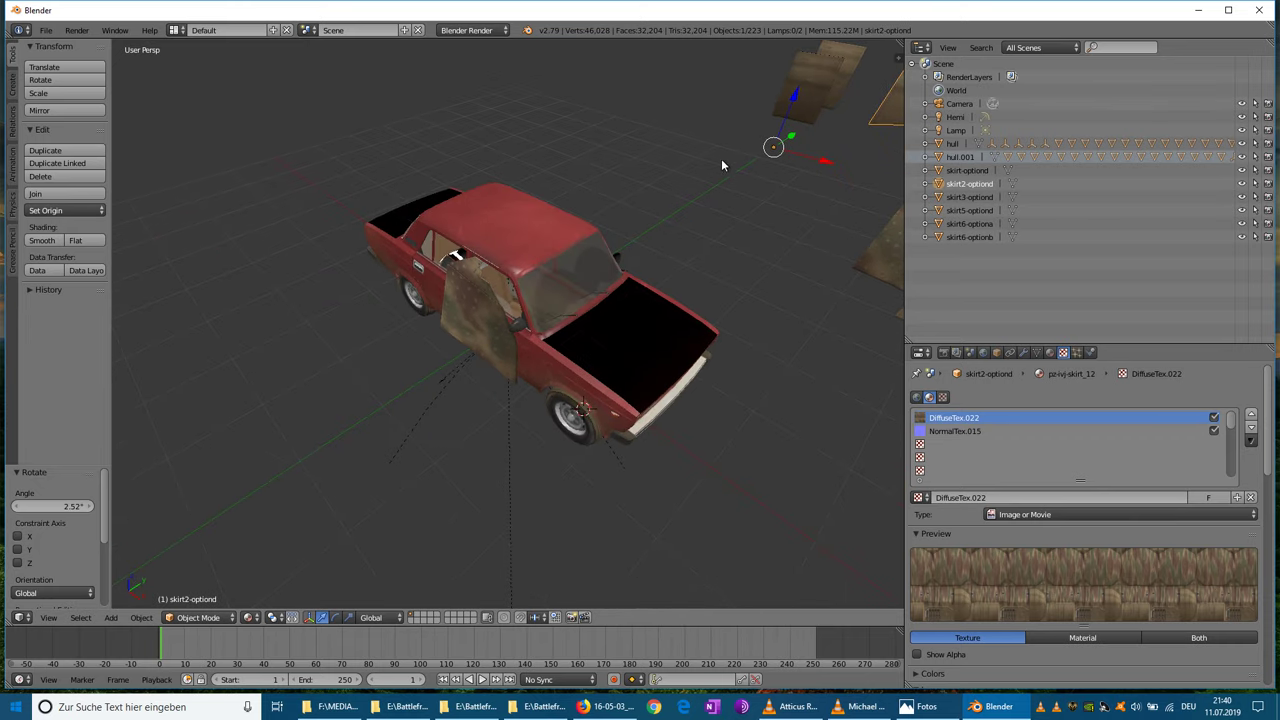
{"action": "left_click_drag", "start_coordinate": [788, 147], "coordinate": [596, 258]}
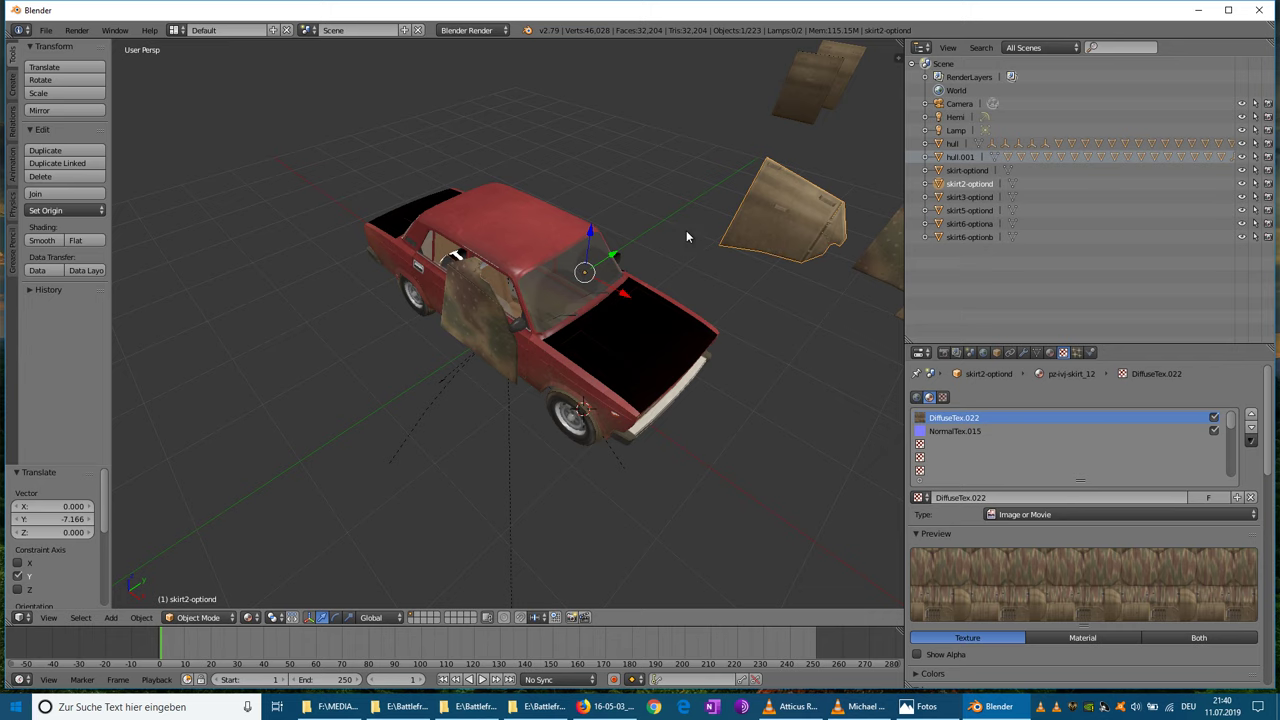
- Adjust the skirt2-optiond plate's height beside the car, lowering it a final 0.191, and shift it about 0.06 along Y
{"action": "middle_click_drag", "start_coordinate": [686, 237], "coordinate": [529, 370]}
{"action": "left_click_drag", "start_coordinate": [586, 415], "coordinate": [575, 313]}
{"action": "left_click_drag", "start_coordinate": [574, 257], "coordinate": [581, 270]}
{"action": "left_click_drag", "start_coordinate": [600, 329], "coordinate": [604, 328]}
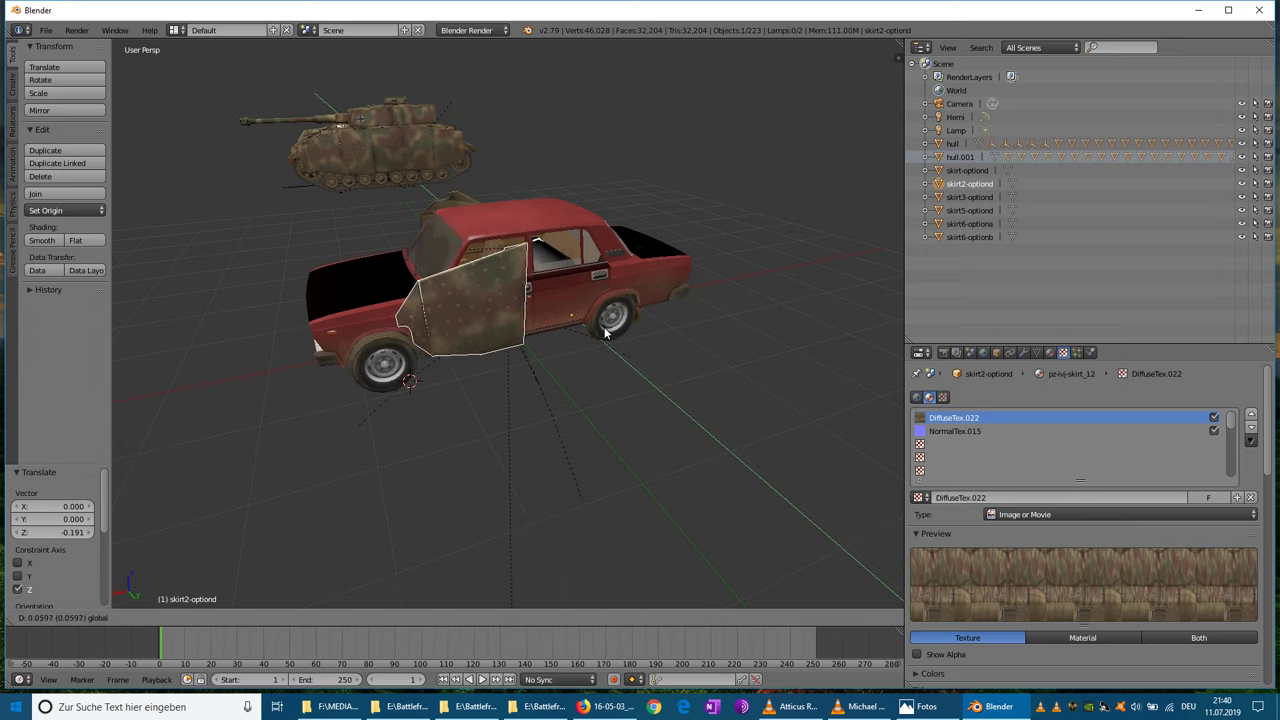
- Rotate the skirt2-optiond plate freely by 101° in the side view and by -63.5° from above
{"action": "left_click", "coordinate": [66, 82]}
{"action": "left_click", "coordinate": [690, 148]}
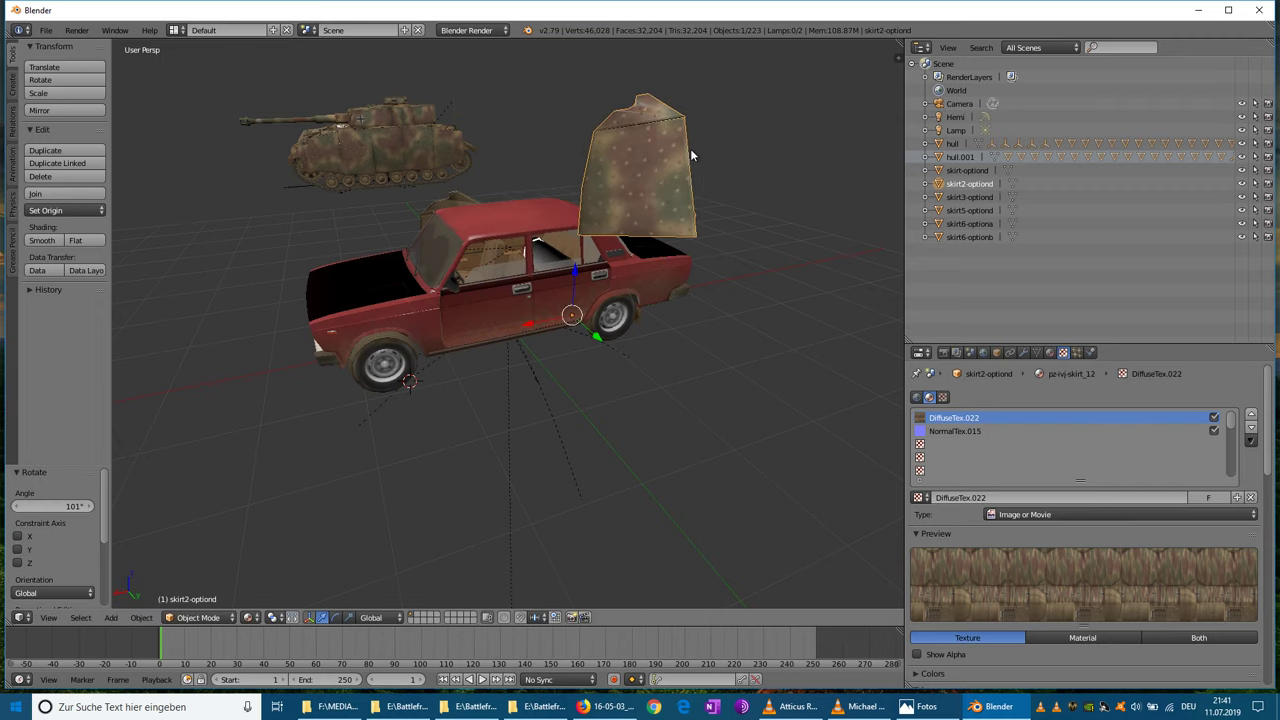
{"action": "middle_click_drag", "start_coordinate": [690, 148], "coordinate": [658, 294]}
{"action": "left_click", "coordinate": [66, 80]}
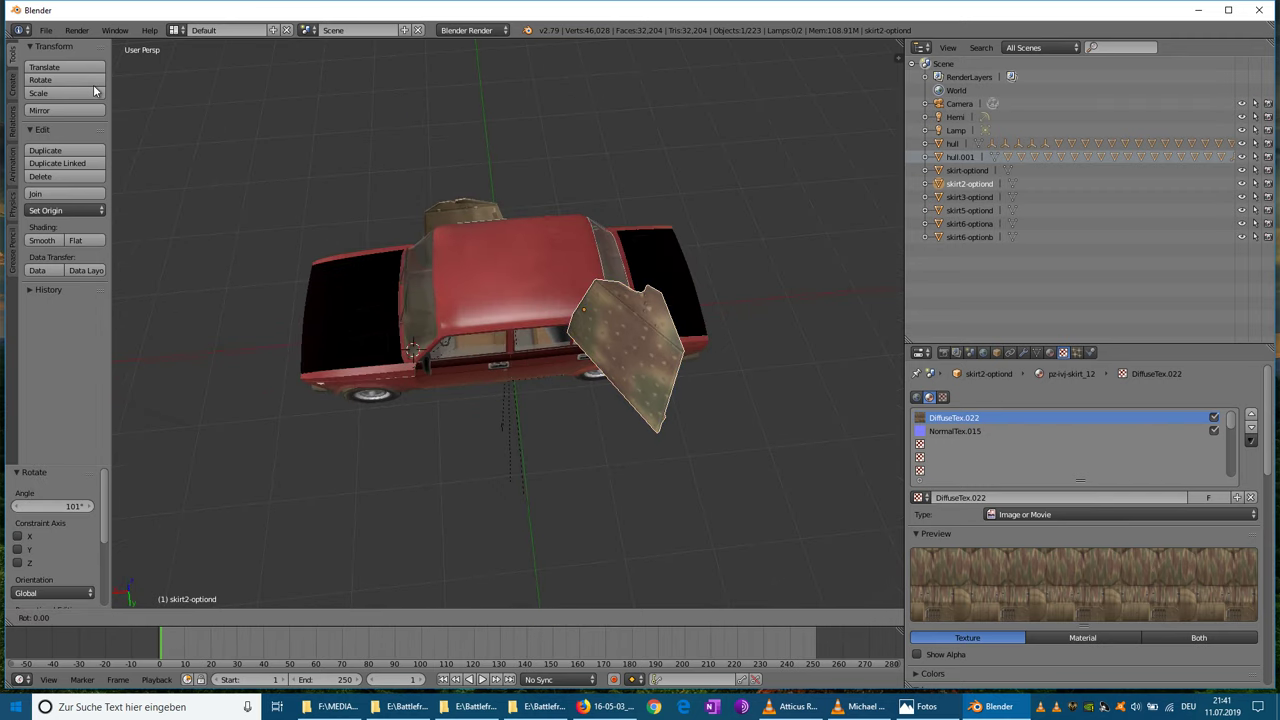
{"action": "left_click", "coordinate": [541, 346]}
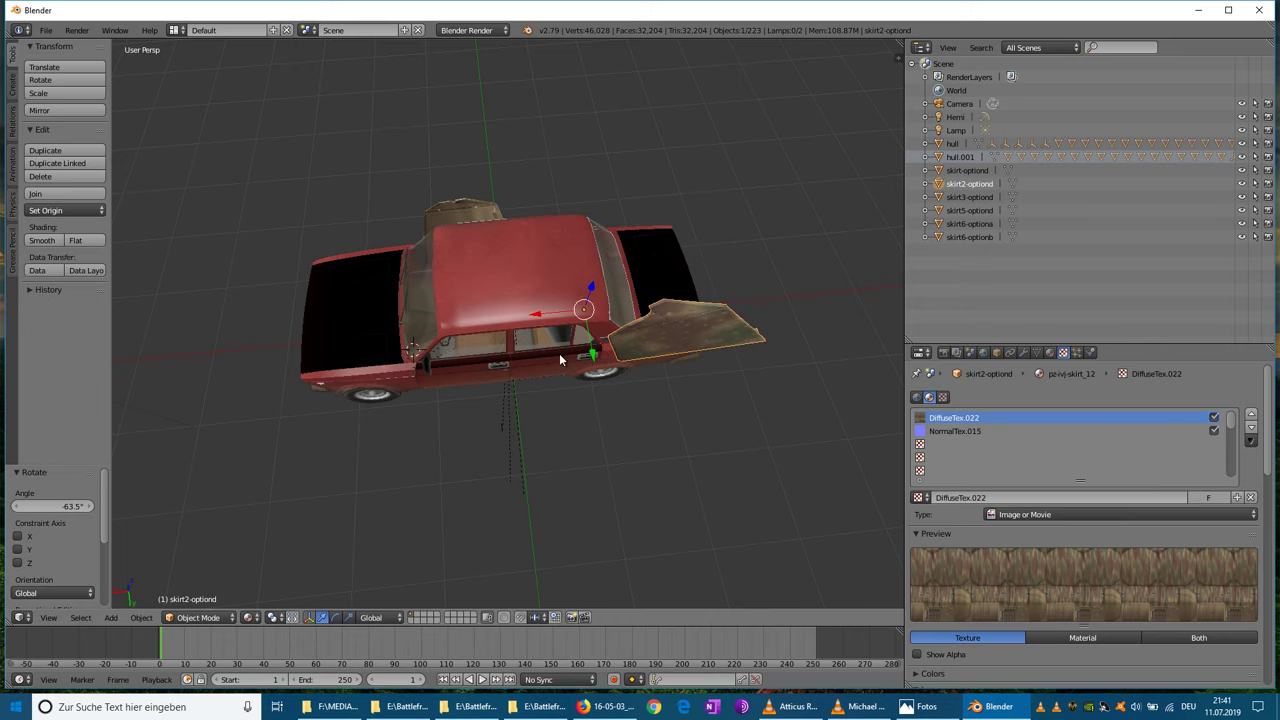
- Move the plate forward along X, lower it 1.161 and shift it -0.175 along Y
{"action": "left_click_drag", "start_coordinate": [541, 314], "coordinate": [463, 340]}
{"action": "middle_click_drag", "start_coordinate": [463, 340], "coordinate": [468, 263]}
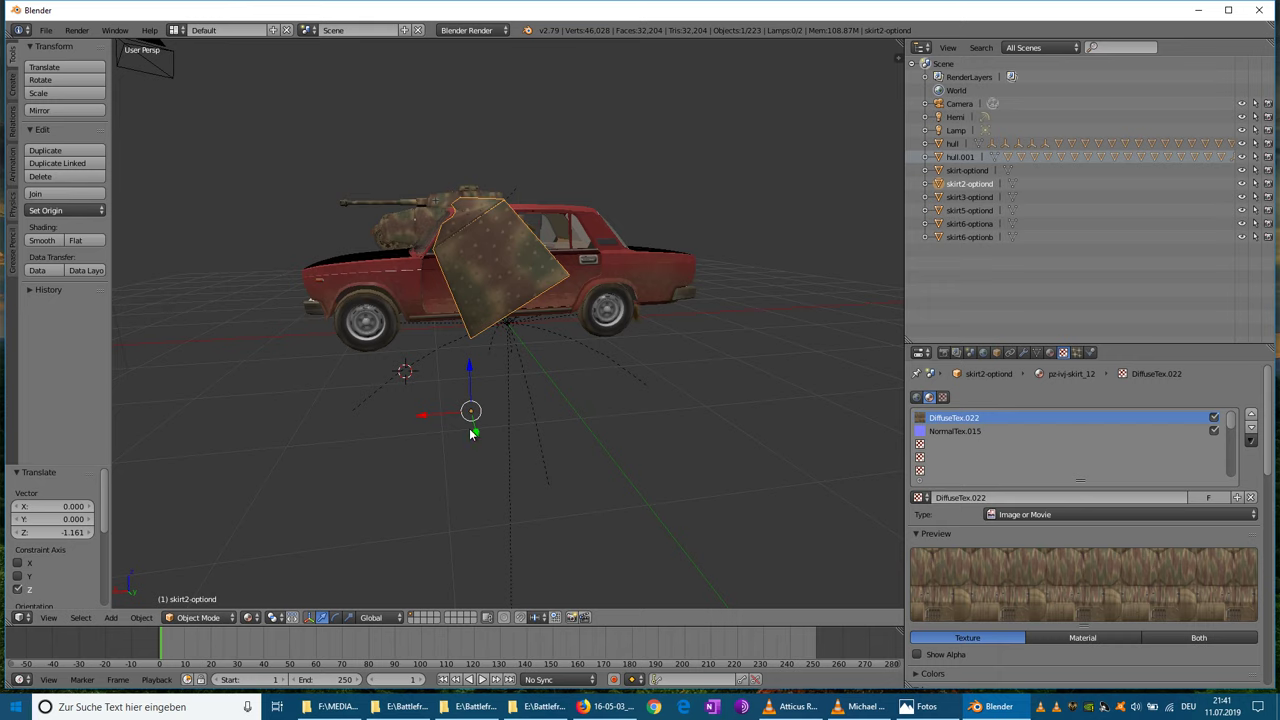
{"action": "left_click_drag", "start_coordinate": [472, 433], "coordinate": [477, 427]}
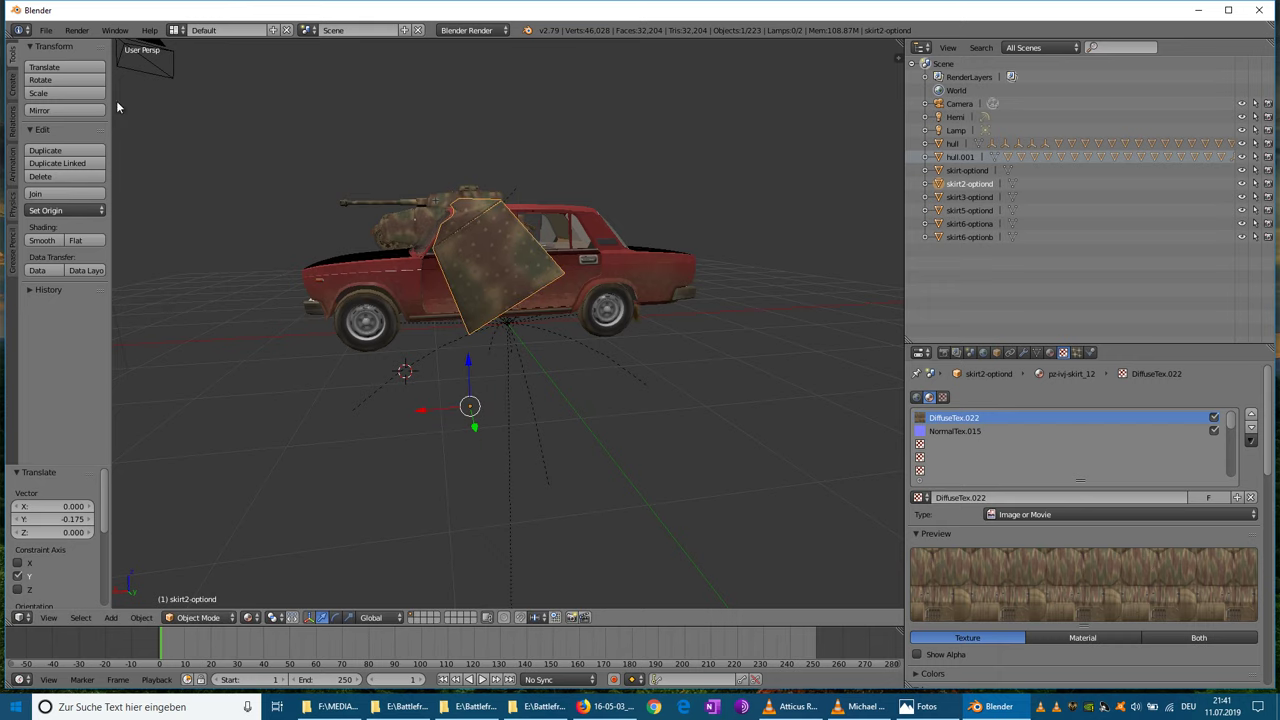
- Rotate the plate freely by 29° in the side view and position it over the front door along X and Y
{"action": "left_click", "coordinate": [50, 82]}
{"action": "left_click", "coordinate": [350, 125]}
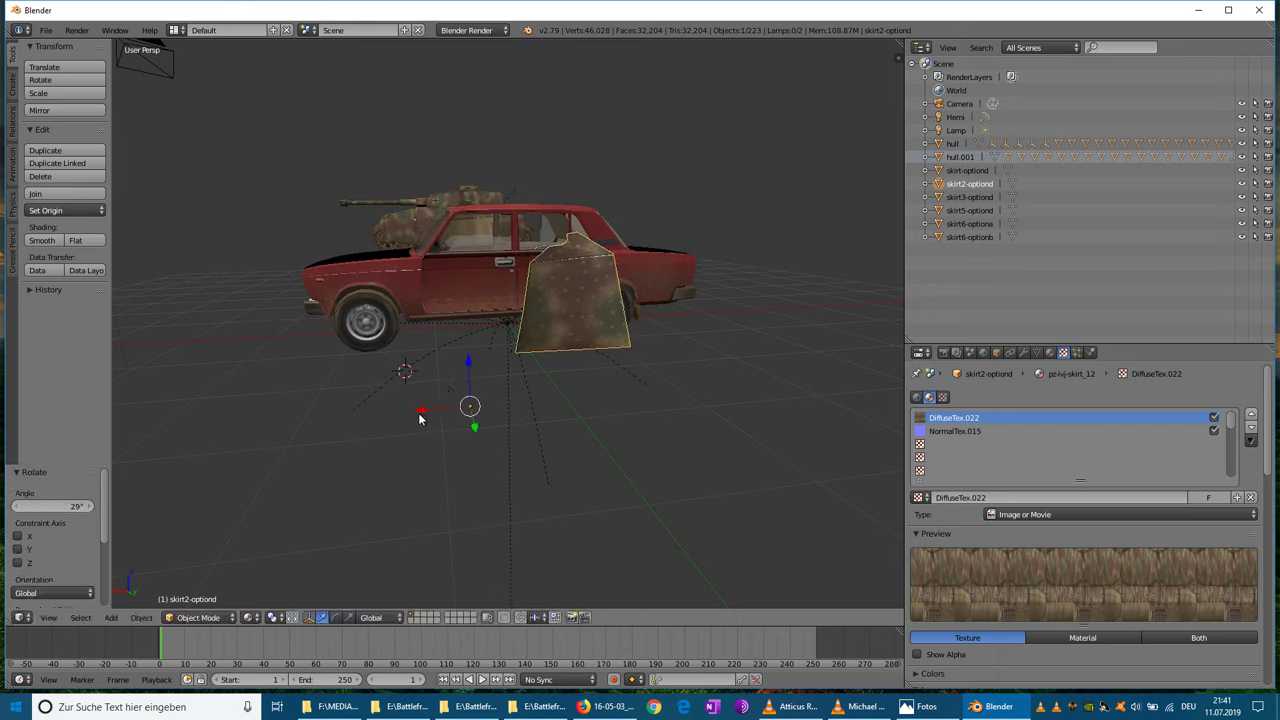
{"action": "mouse_move", "coordinate": [419, 419]}
{"action": "left_mouse_down"}
{"action": "mouse_move", "coordinate": [349, 420]}
{"action": "mouse_move", "coordinate": [394, 432]}
{"action": "mouse_move", "coordinate": [396, 420]}
{"action": "left_mouse_up"}
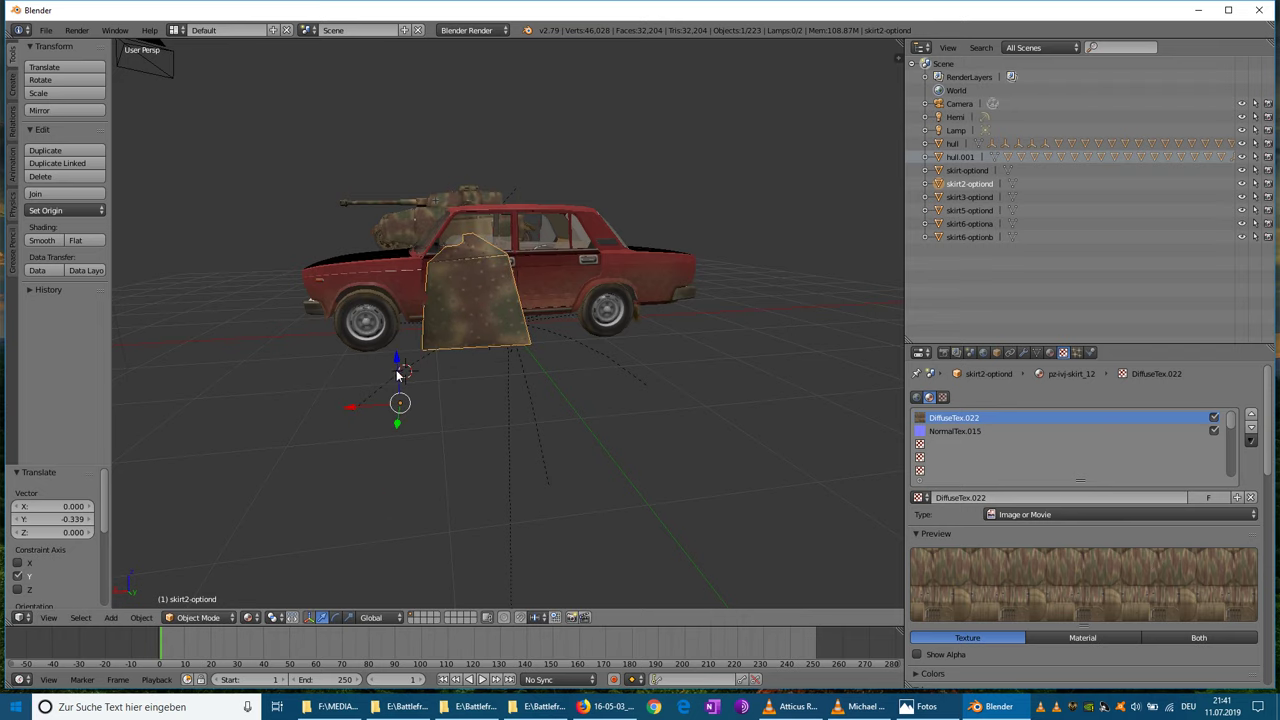
- Raise the plate 0.293 and move it 0.083 along Y
{"action": "left_click_drag", "start_coordinate": [398, 364], "coordinate": [399, 343]}
{"action": "middle_click_drag", "start_coordinate": [402, 342], "coordinate": [601, 331]}
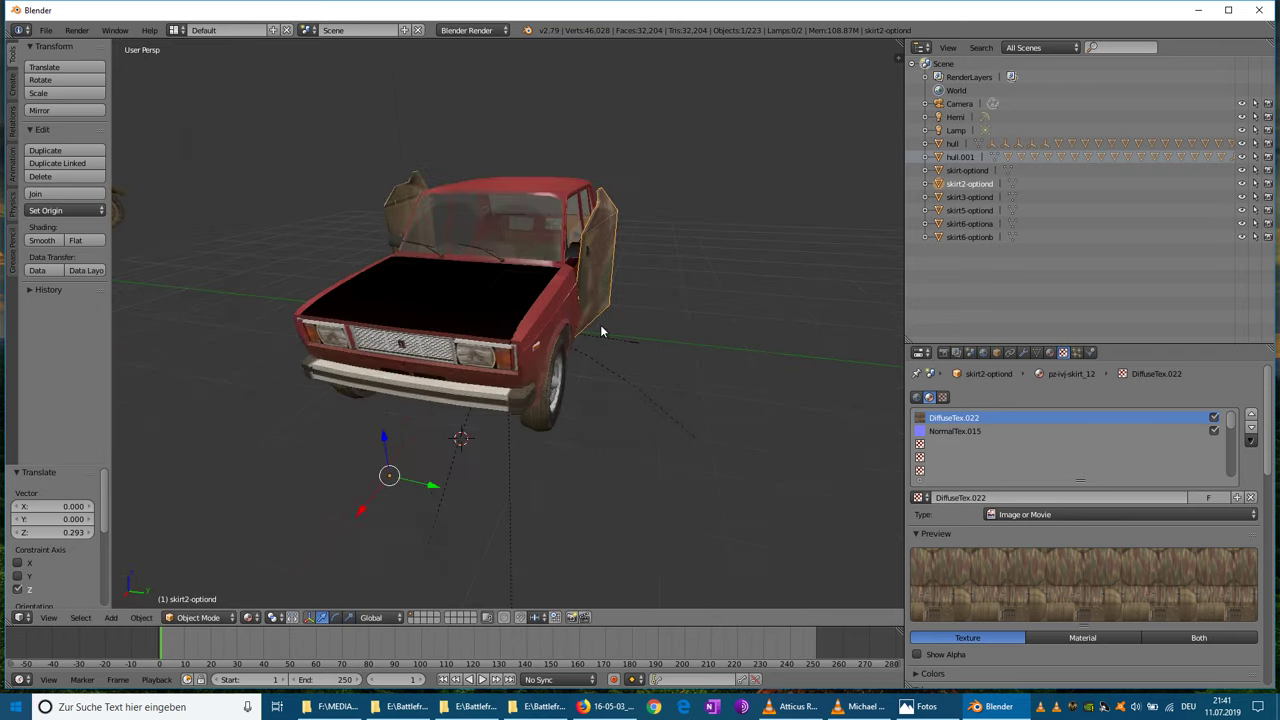
{"action": "left_click_drag", "start_coordinate": [432, 483], "coordinate": [441, 485]}
{"action": "middle_click_drag", "start_coordinate": [441, 485], "coordinate": [476, 375]}
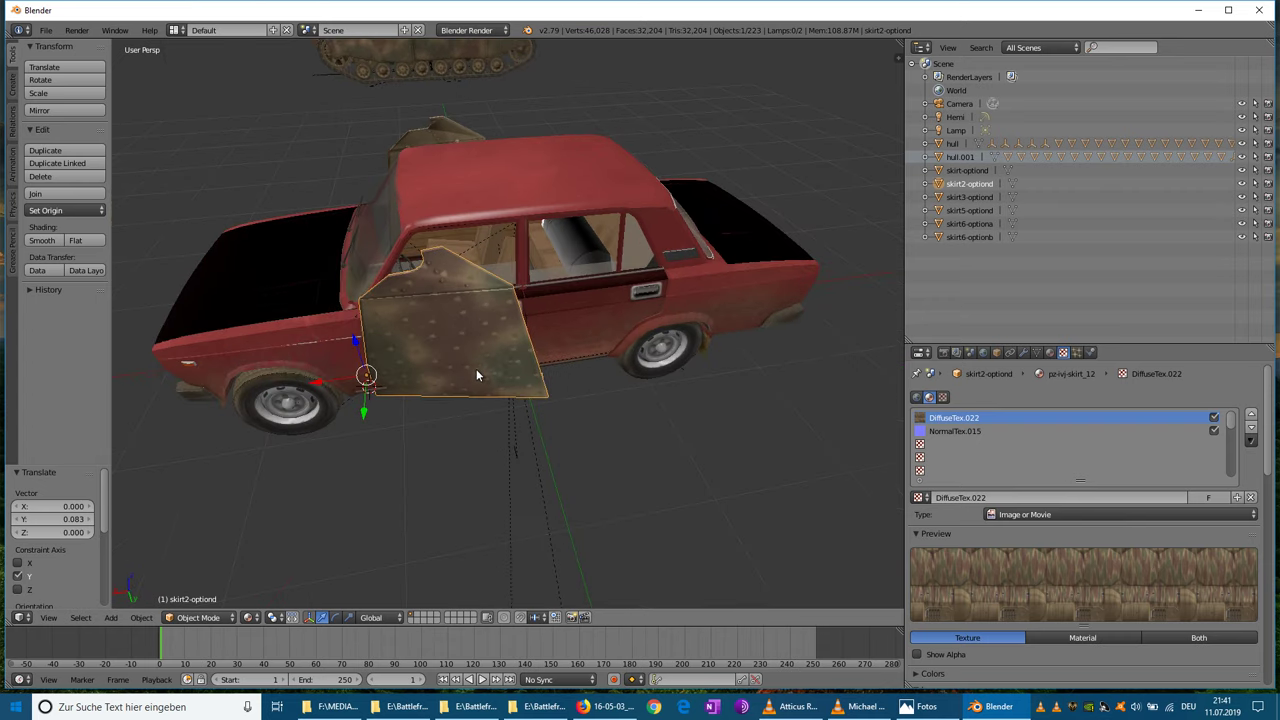
- Rotate the skirt2-optiond plate 10.6° around the global Z axis
{"action": "left_click", "coordinate": [93, 81]}
{"action": "key", "text": "x"}
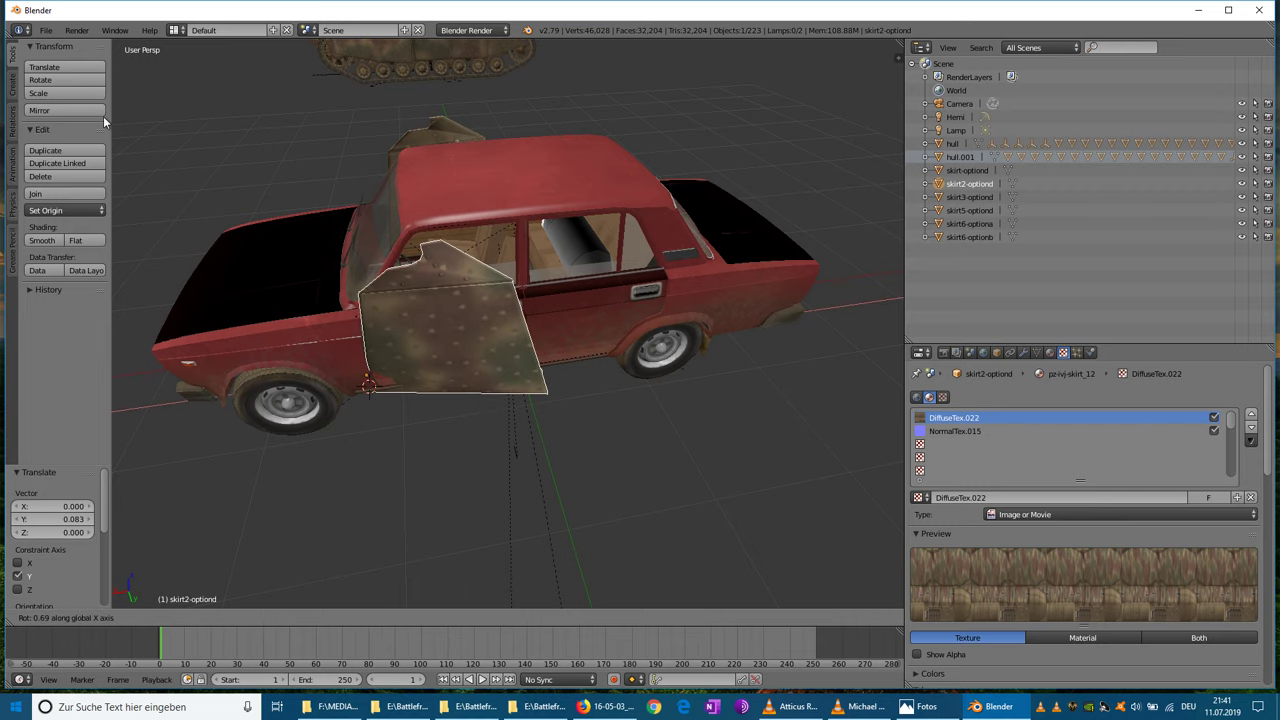
{"action": "key", "text": "z"}
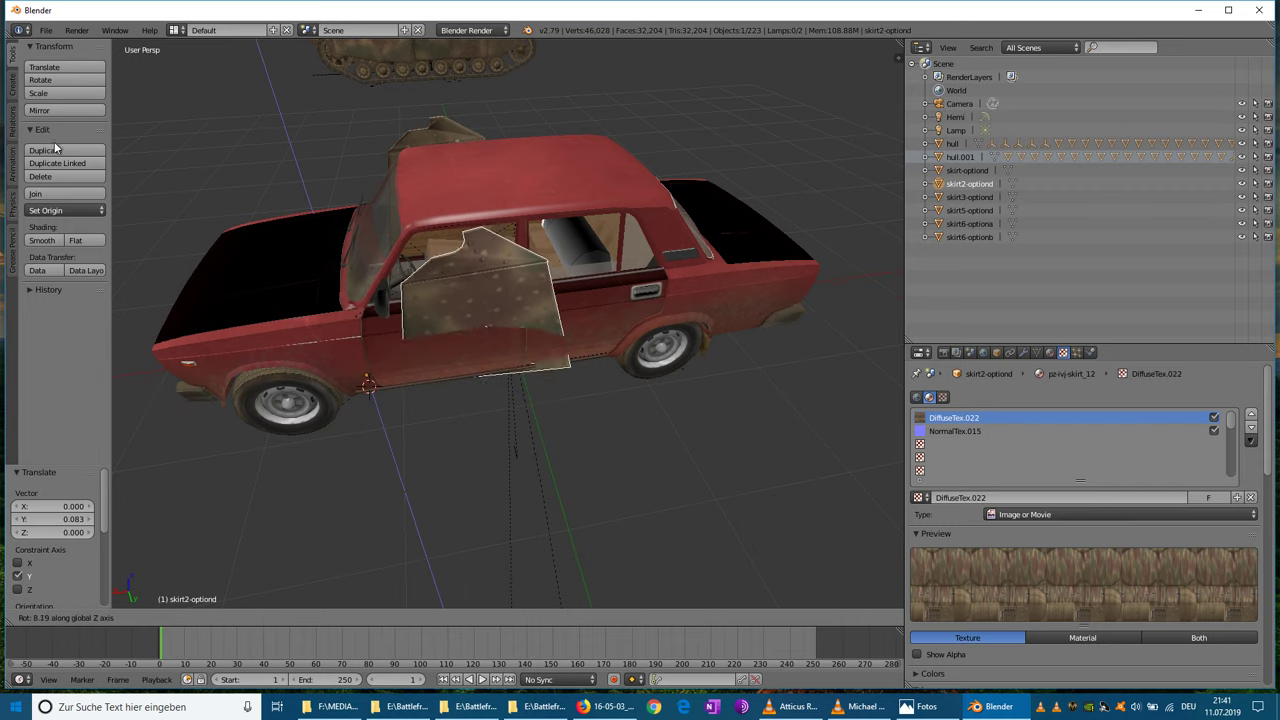
{"action": "left_click", "coordinate": [43, 151]}
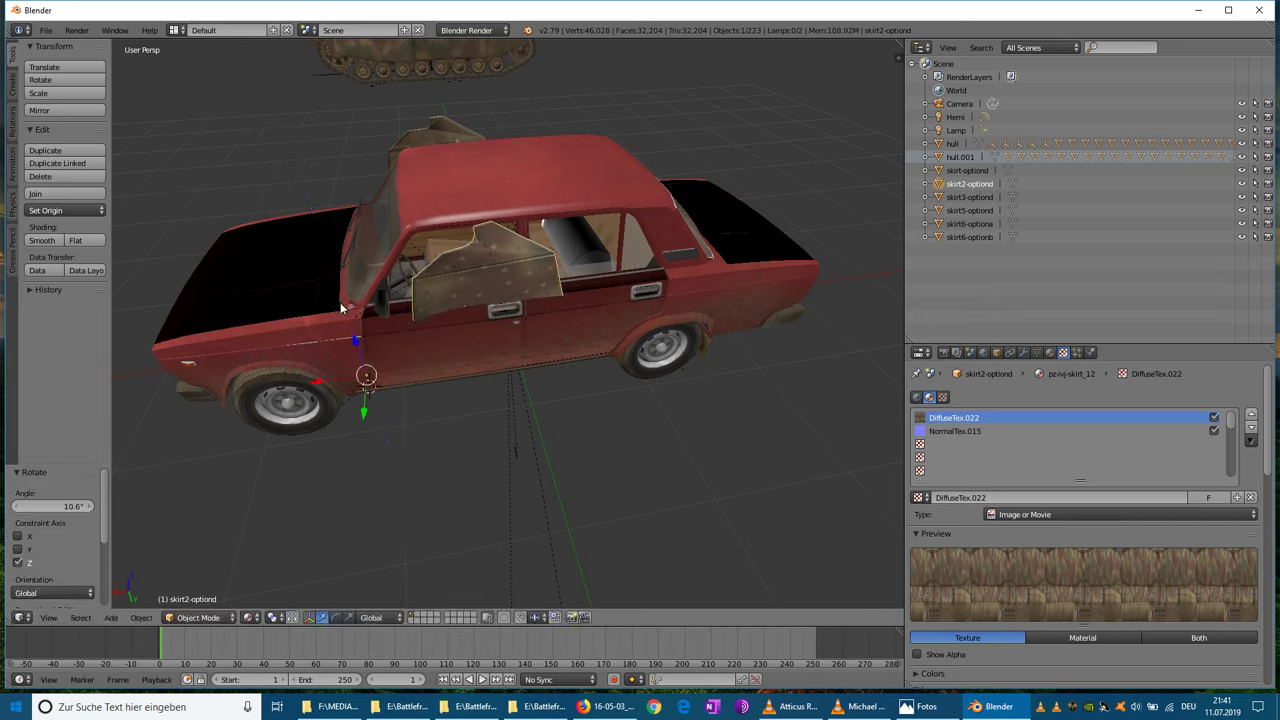
- Move the plate 0.124 along Y out of the car body and 0.283 along X over the front door
{"action": "key", "text": "g"}
{"action": "key", "text": "y"}
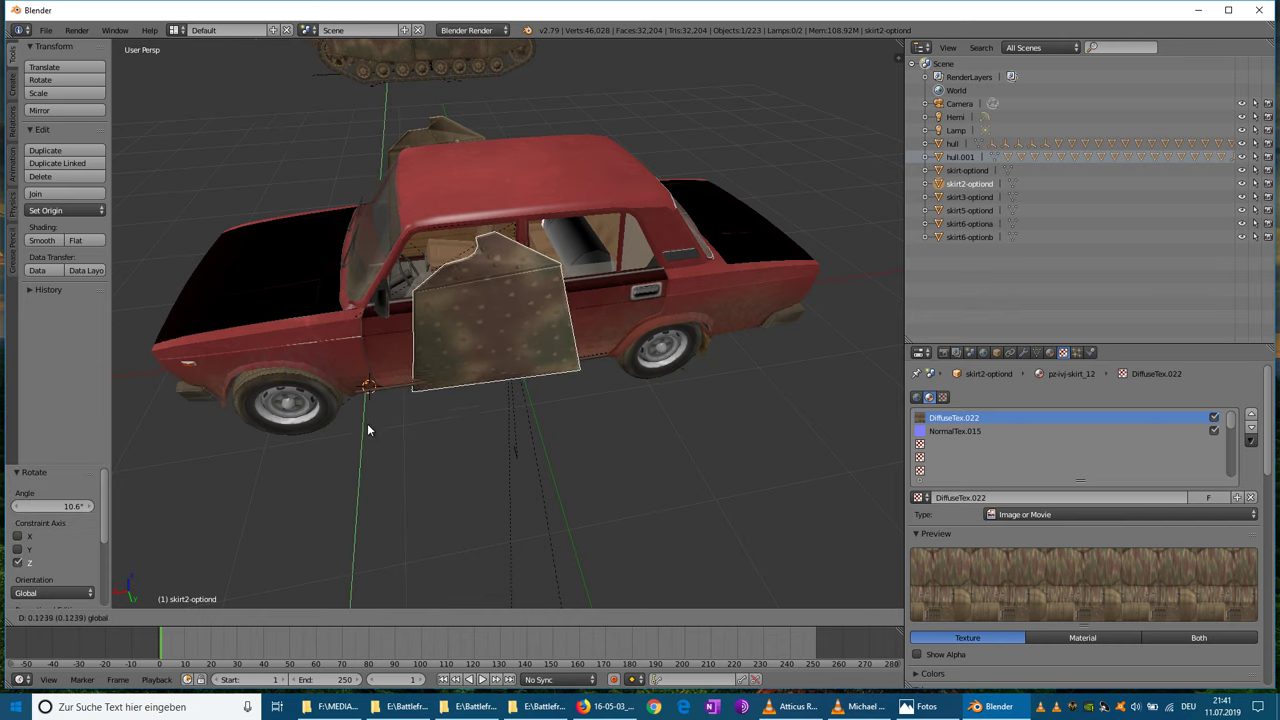
{"action": "left_click", "coordinate": [367, 423]}
{"action": "key", "text": "g"}
{"action": "key", "text": "x"}
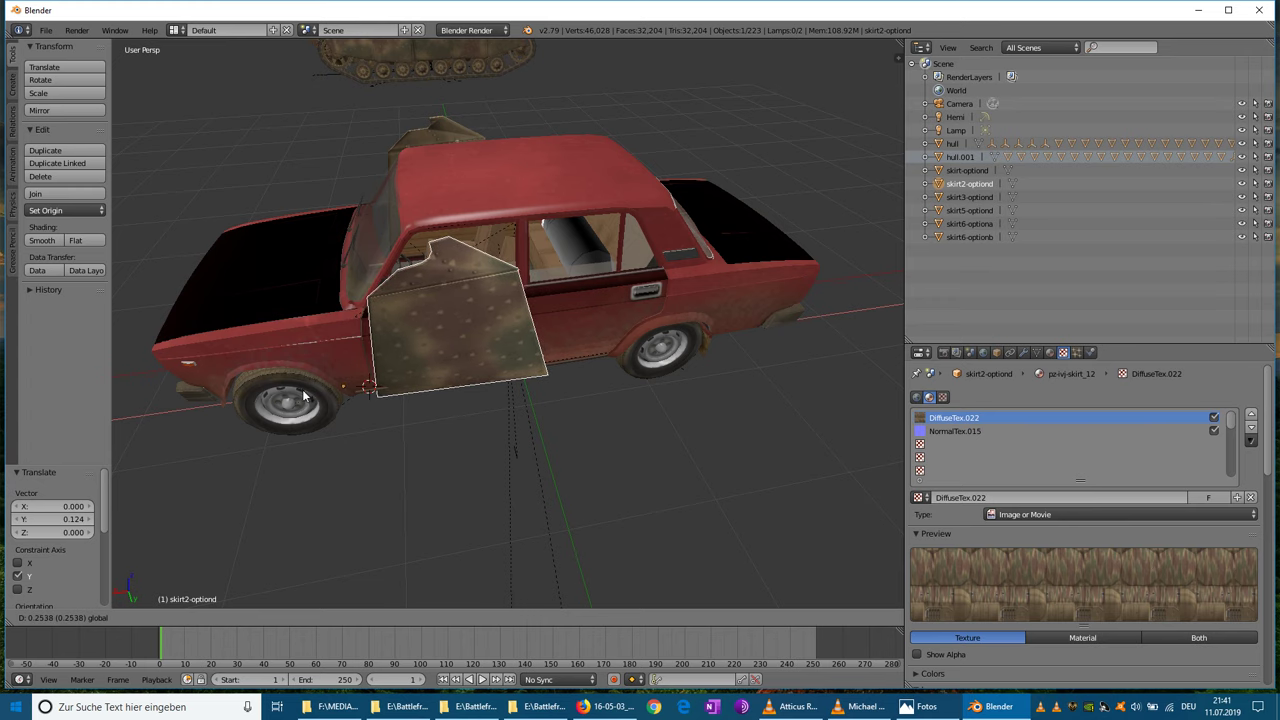
{"action": "left_click", "coordinate": [302, 398]}
- Raise the plate 0.049 and rotate it freely by 2.49° in the side view
{"action": "middle_click_drag", "start_coordinate": [302, 398], "coordinate": [337, 333]}
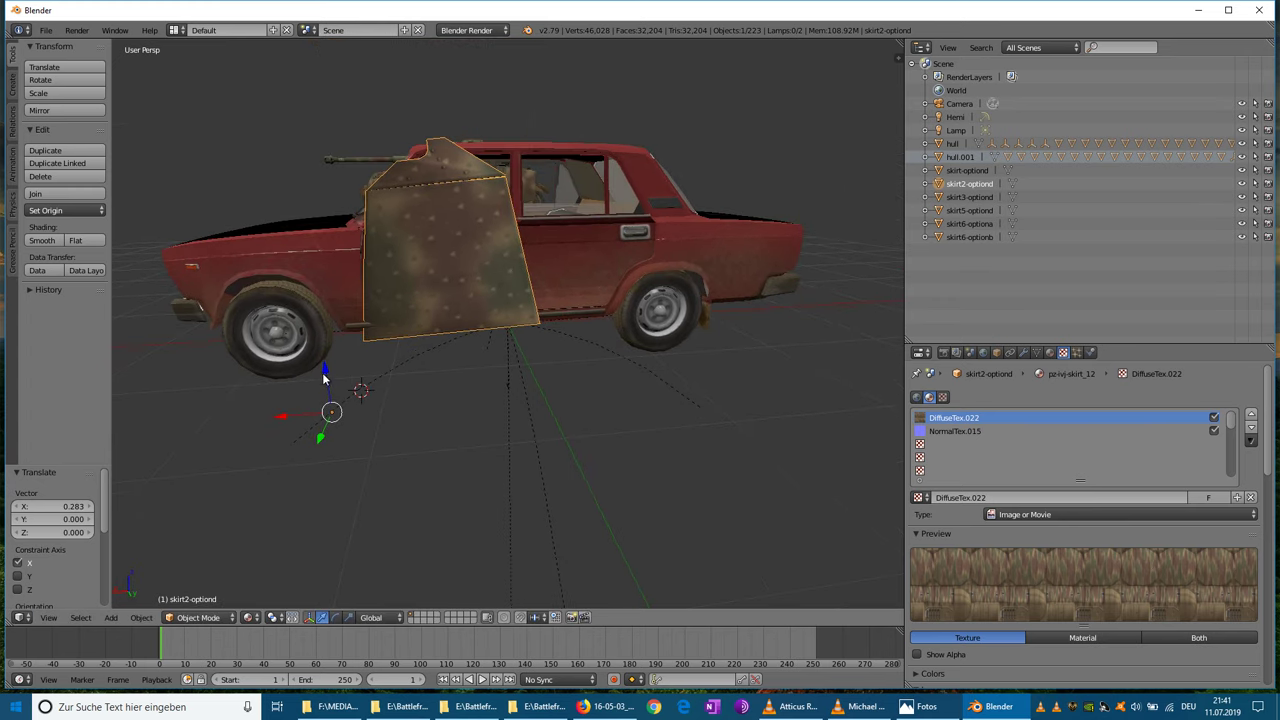
{"action": "key", "text": "g"}
{"action": "key", "text": "z"}
{"action": "left_click", "coordinate": [326, 364]}
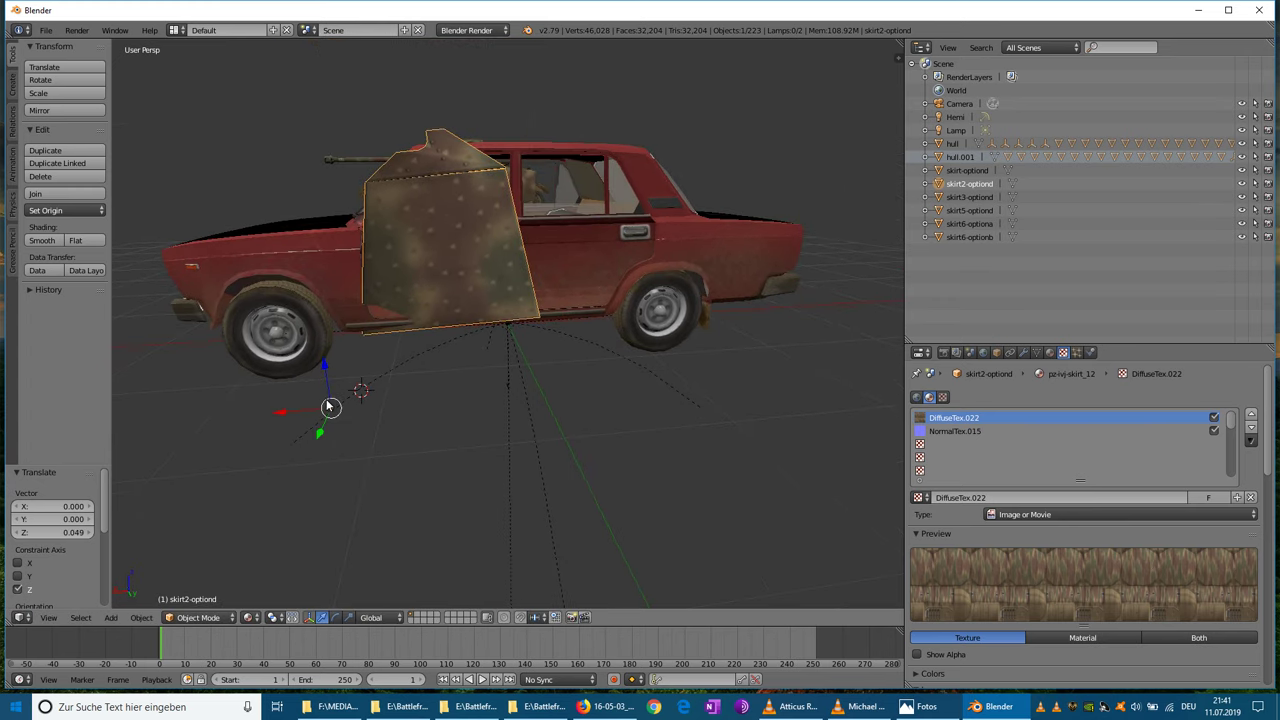
{"action": "left_click", "coordinate": [100, 80]}
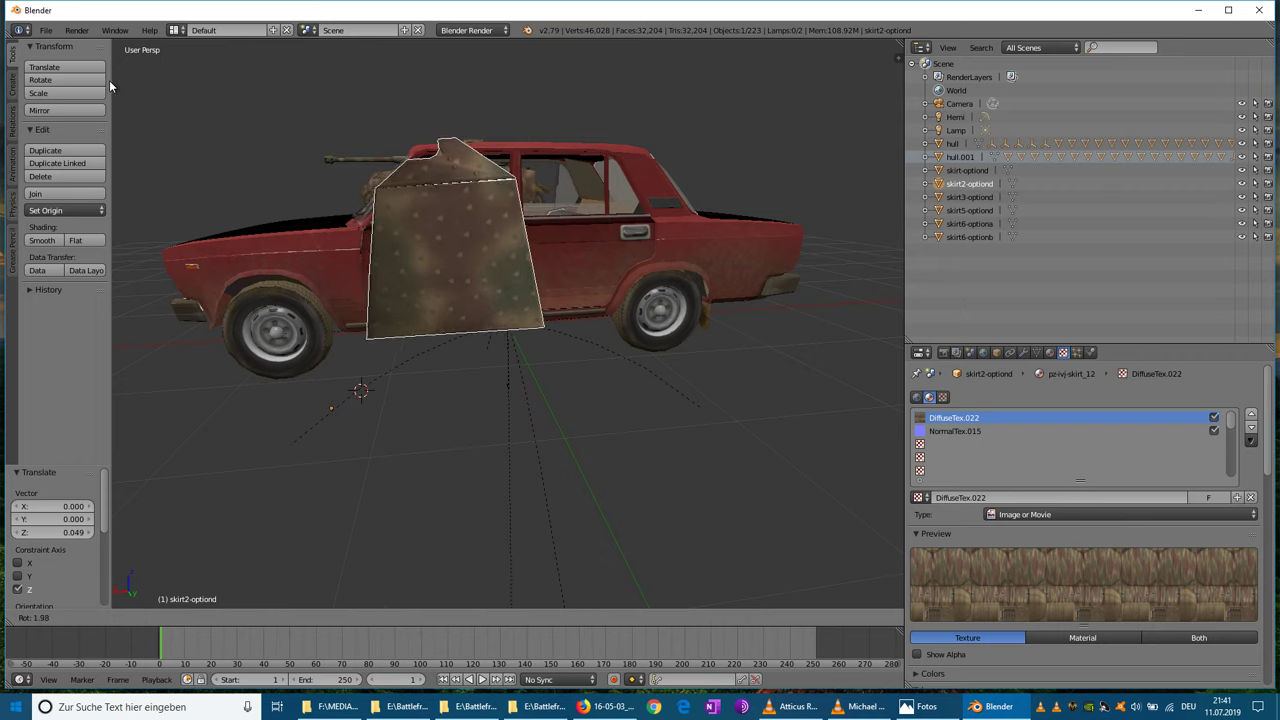
{"action": "left_click", "coordinate": [116, 84]}
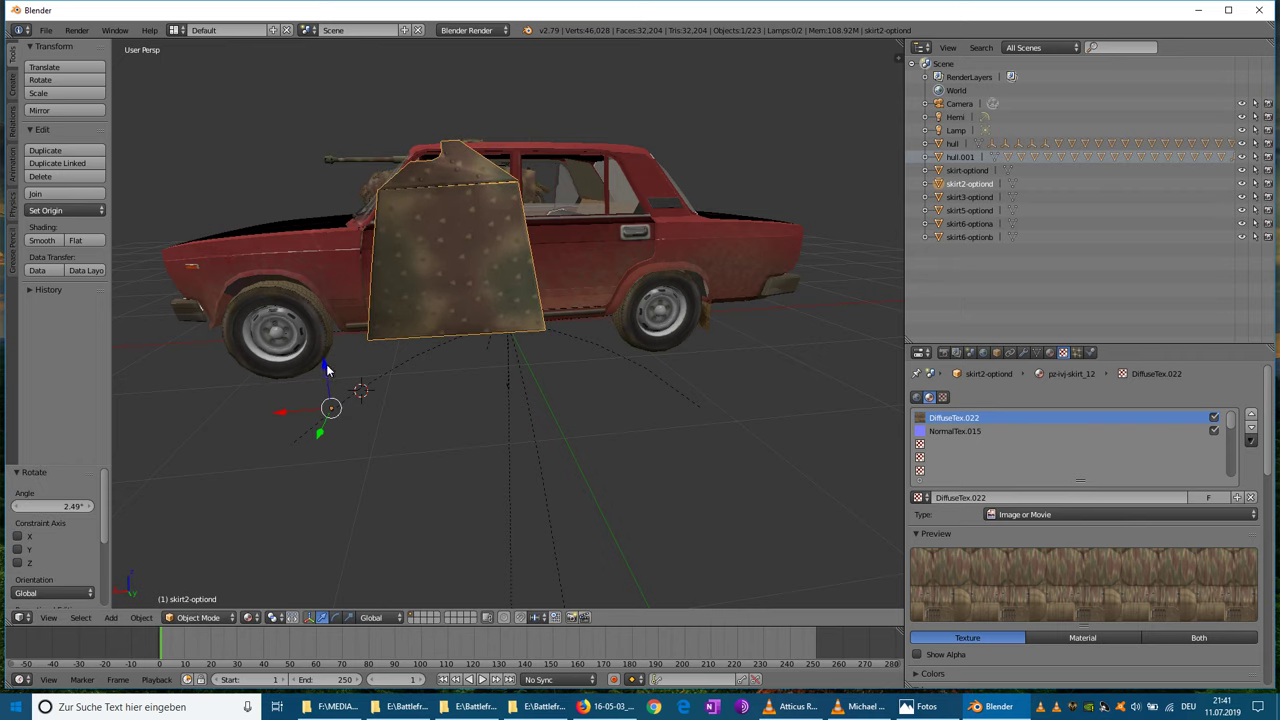
- Raise the plate another 0.061 and nudge it 0.017 along Y
{"action": "left_click_drag", "start_coordinate": [326, 364], "coordinate": [327, 359]}
{"action": "middle_click_drag", "start_coordinate": [327, 359], "coordinate": [369, 370]}
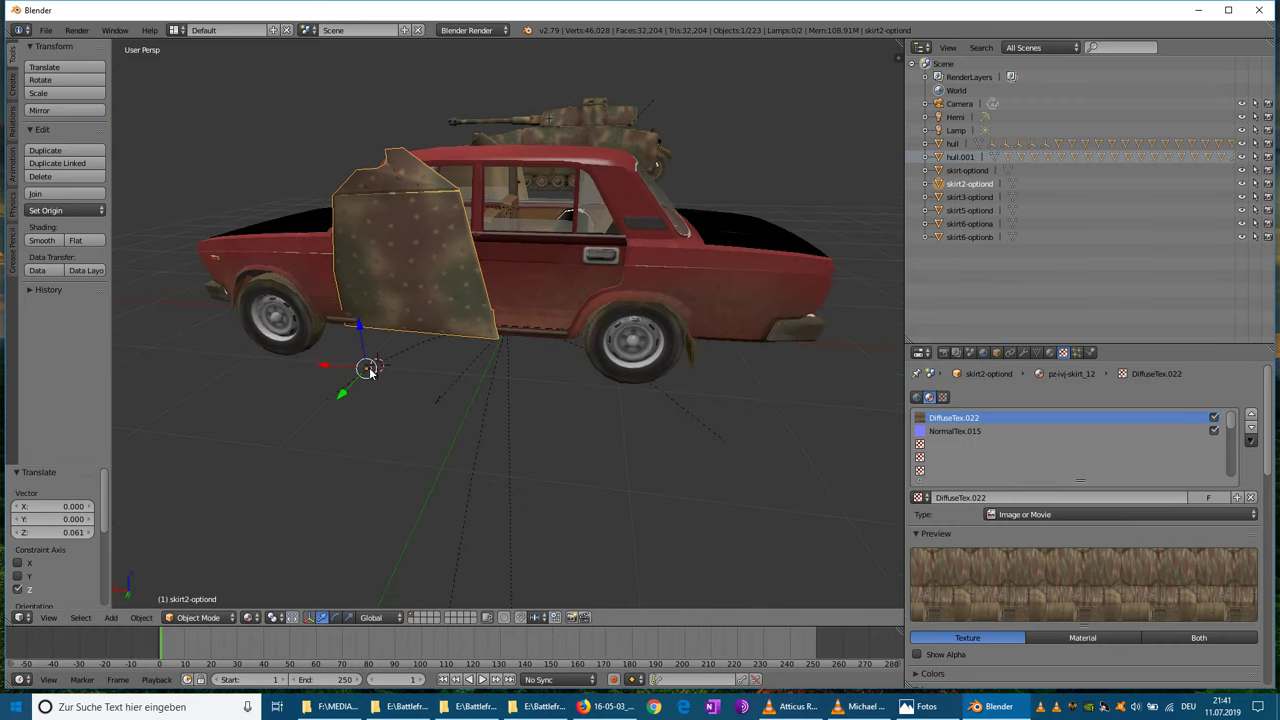
{"action": "left_click_drag", "start_coordinate": [341, 393], "coordinate": [344, 390]}
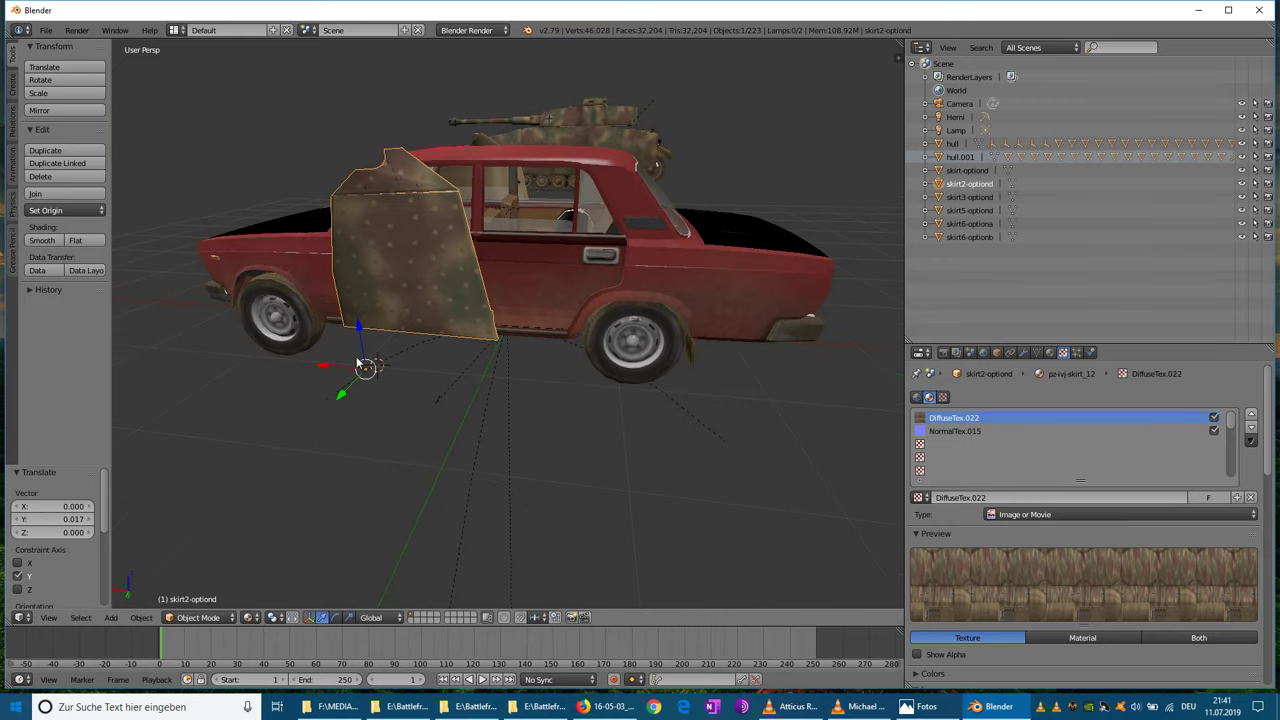
- Rotate the skirt2-optiond plate -0.0872° around the global X axis
{"action": "left_click", "coordinate": [68, 80]}
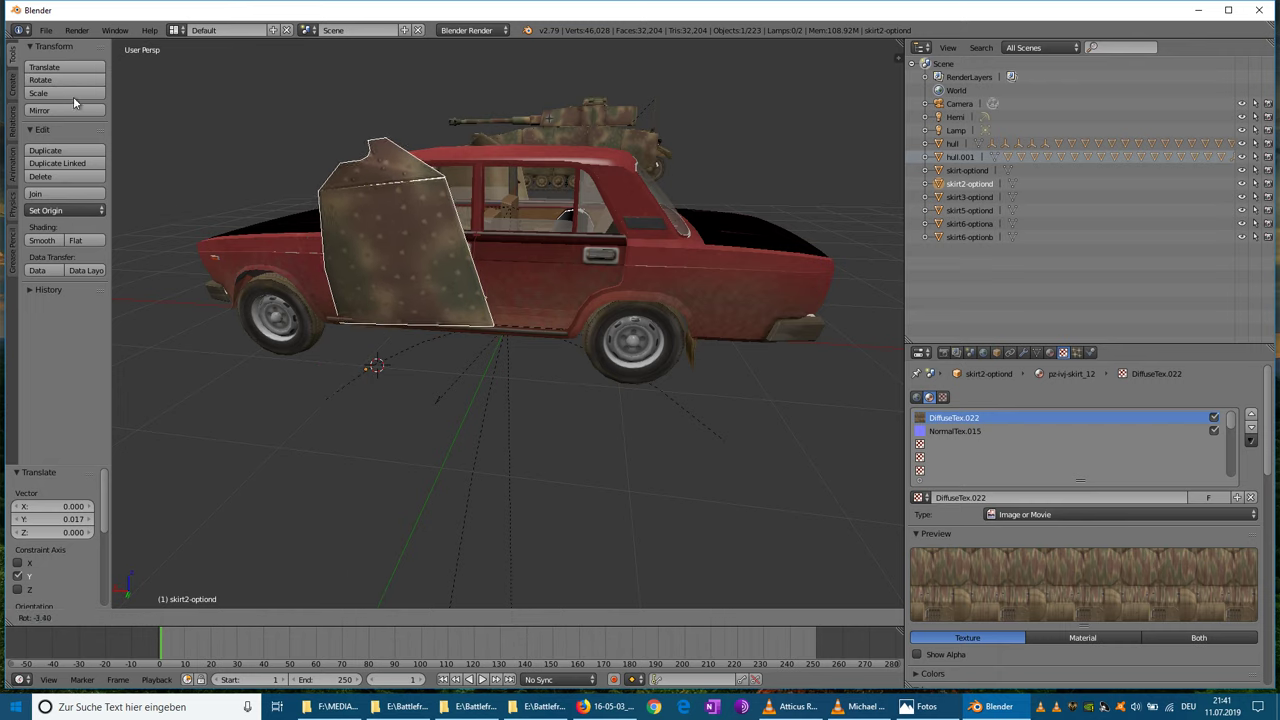
{"action": "middle_click", "coordinate": [226, 223]}
{"action": "middle_click_drag", "start_coordinate": [226, 223], "coordinate": [222, 225]}
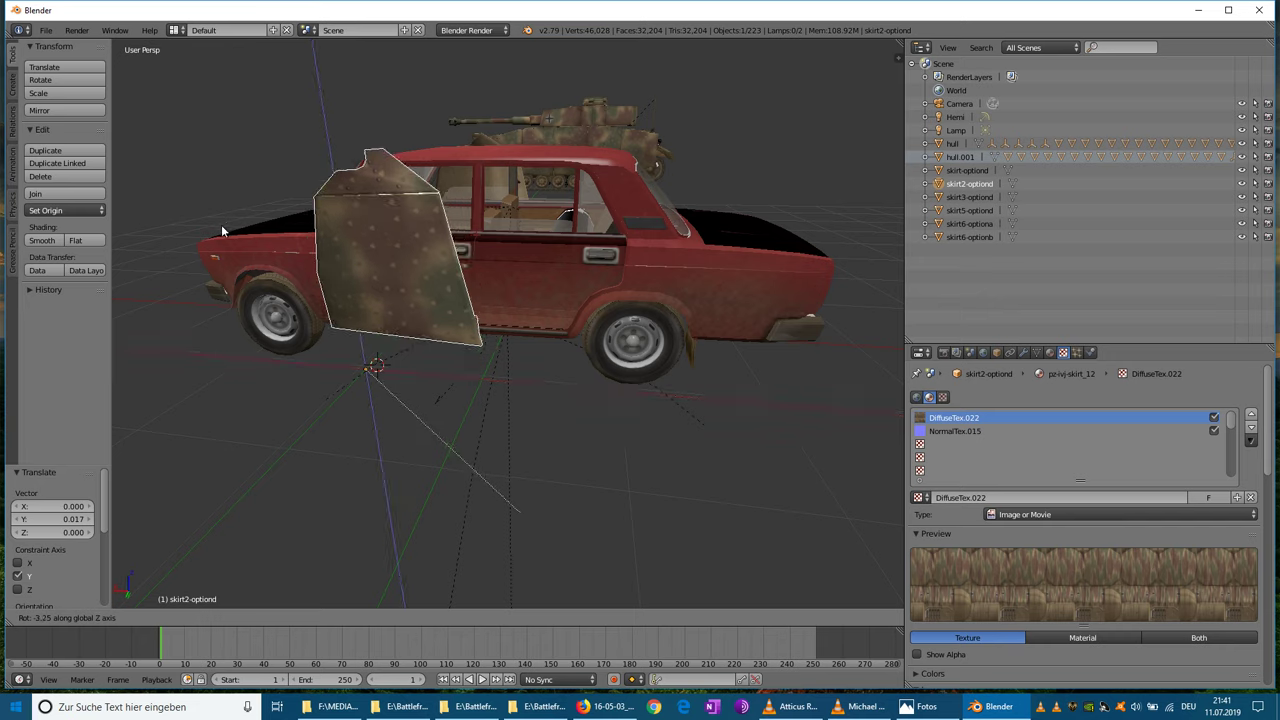
{"action": "key", "text": "x"}
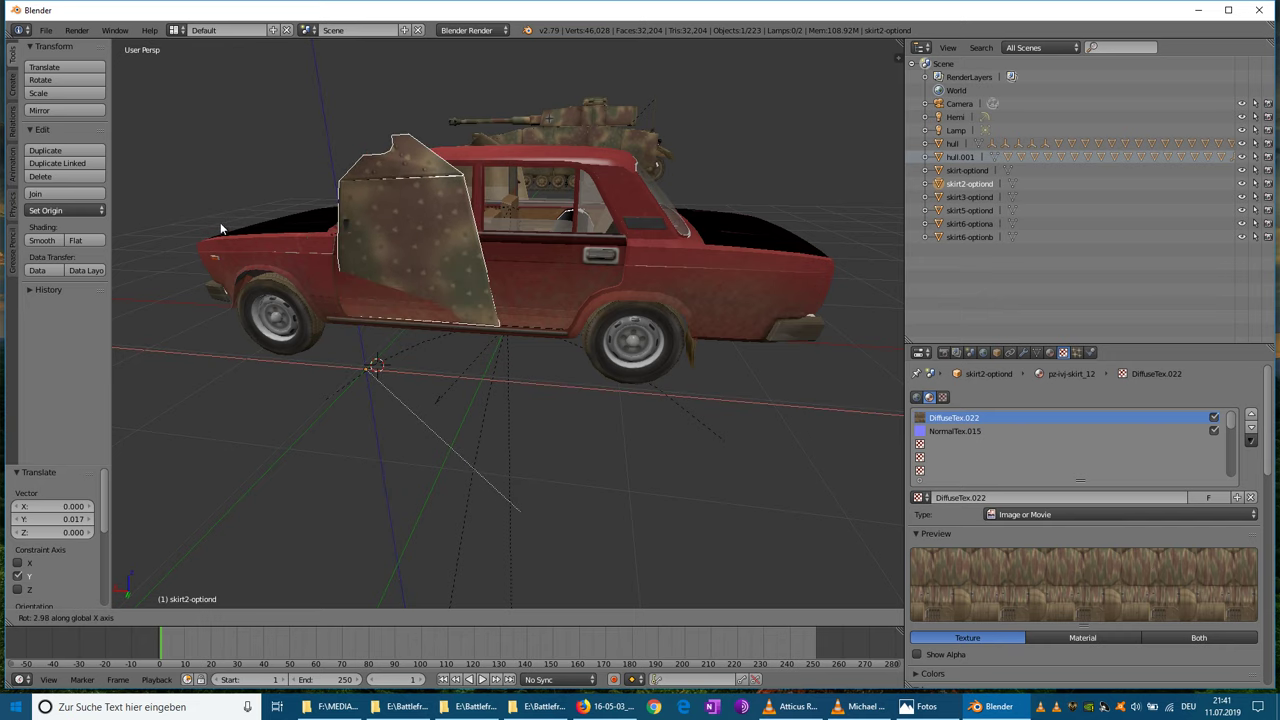
{"action": "key", "text": "z"}
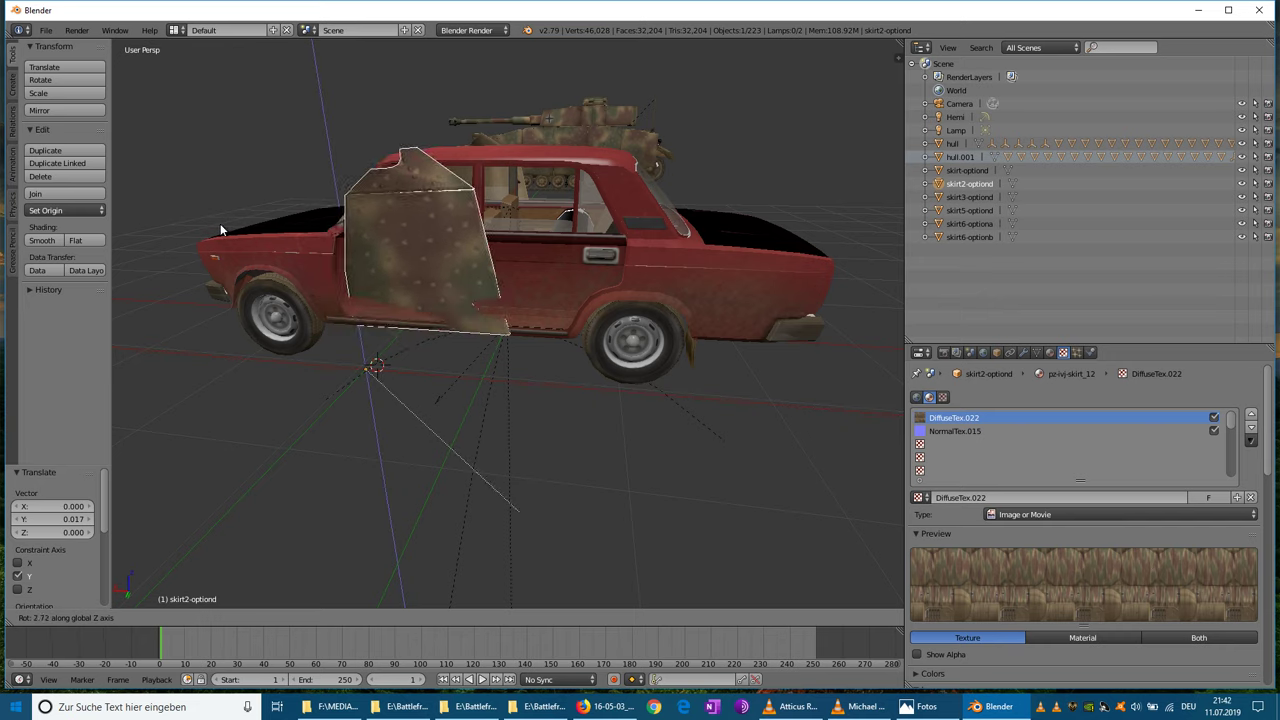
{"action": "key", "text": "x"}
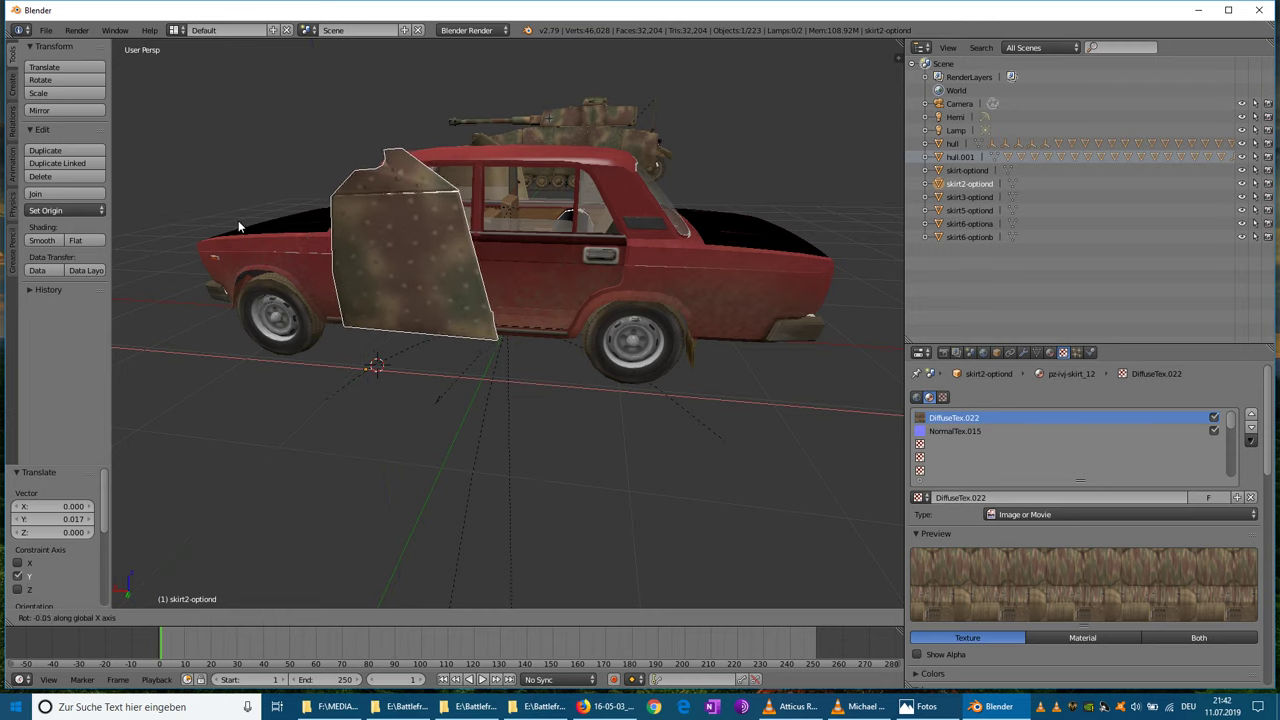
{"action": "left_click", "coordinate": [236, 222]}
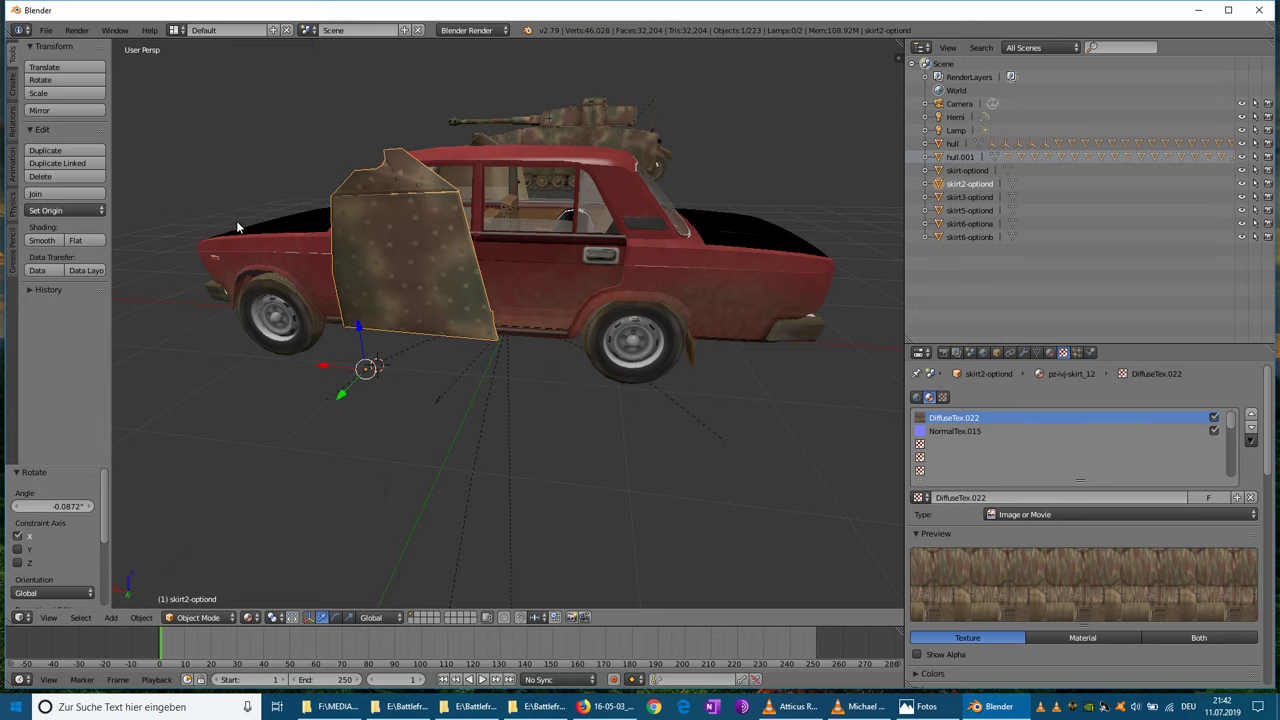
- Move the skirt3-optiond plate -1.823 along X to bring it beside the car's front wheel
{"action": "middle_click_drag", "start_coordinate": [238, 228], "coordinate": [310, 272]}
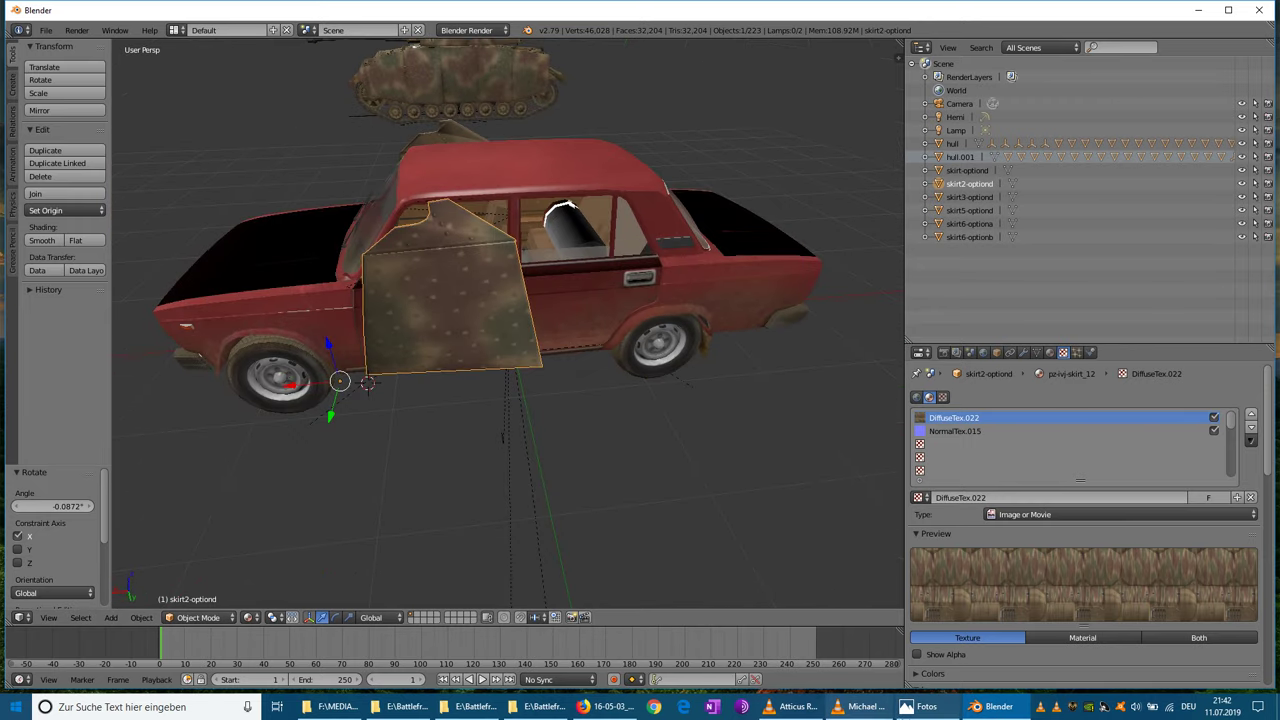
{"action": "left_click", "coordinate": [920, 706]}
{"action": "left_click", "coordinate": [920, 710]}
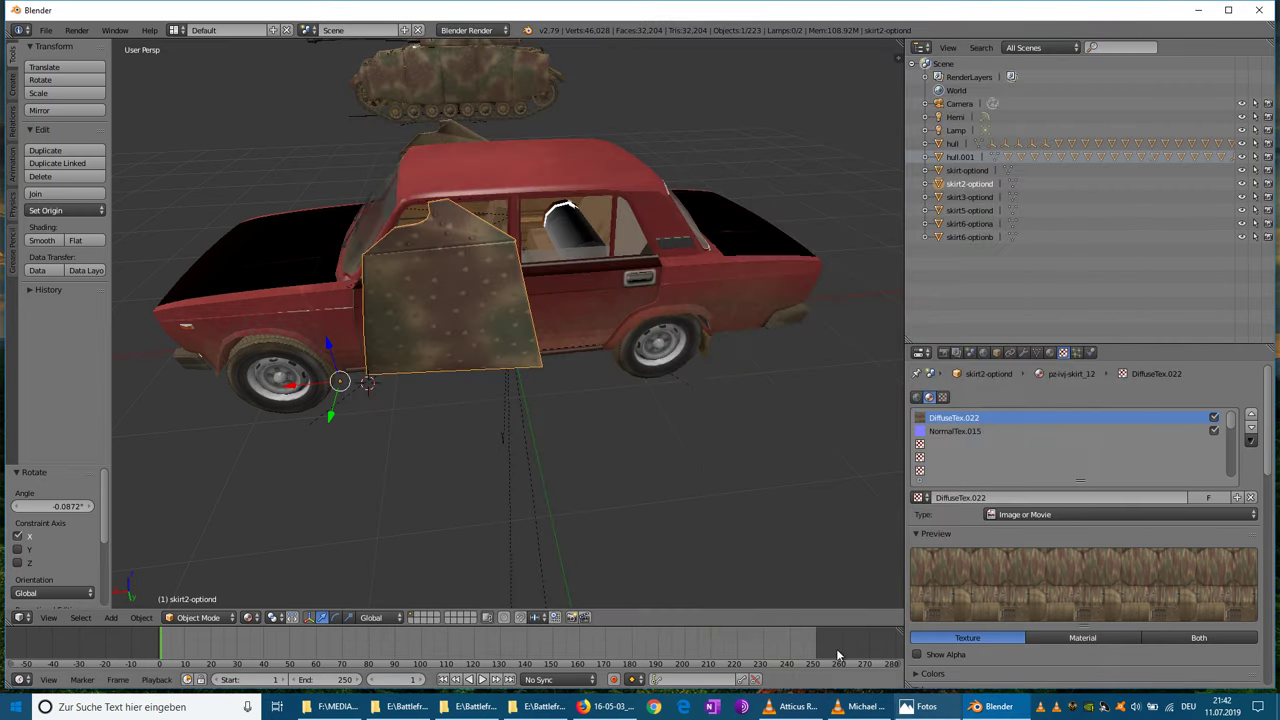
{"action": "middle_click_drag", "start_coordinate": [576, 421], "coordinate": [526, 354]}
{"action": "middle_click_drag", "start_coordinate": [419, 331], "coordinate": [660, 318]}
{"action": "right_click", "coordinate": [760, 256]}
{"action": "key", "text": "g"}
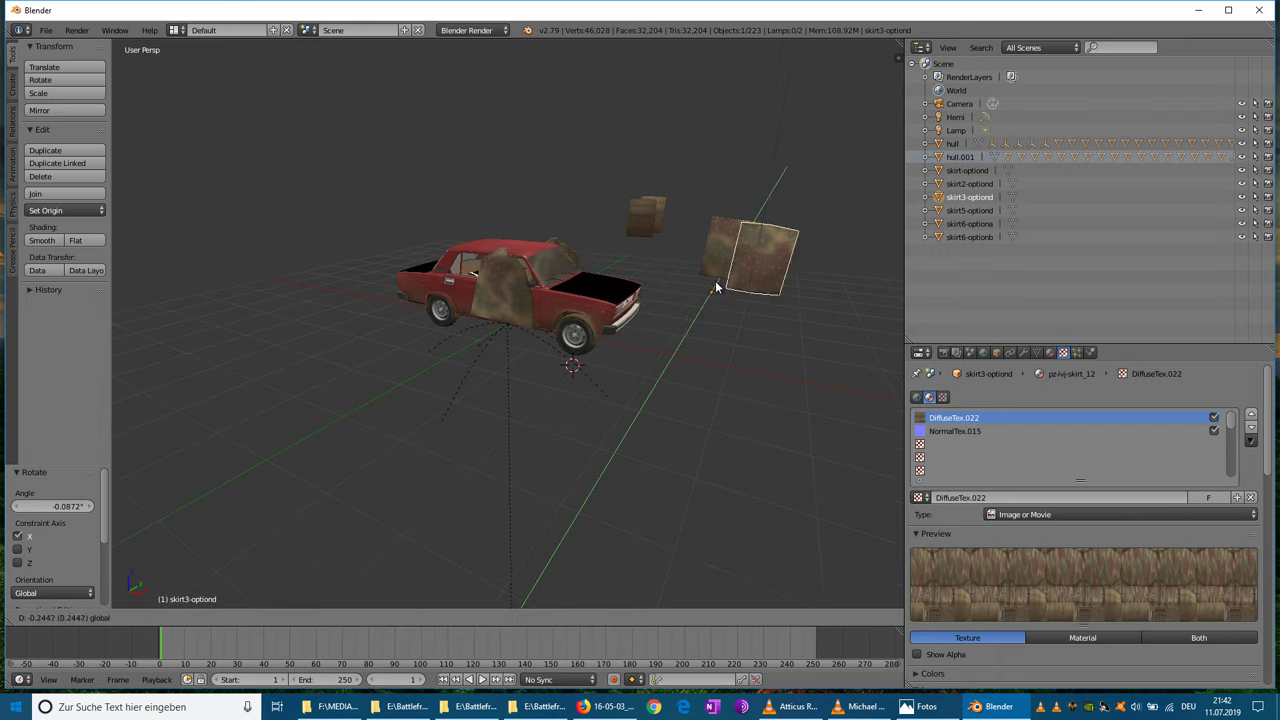
{"action": "key", "text": "x"}
{"action": "left_click", "coordinate": [607, 377]}
{"action": "scroll", "coordinate": [616, 377], "scroll_direction": "up", "scroll_amount": 1}
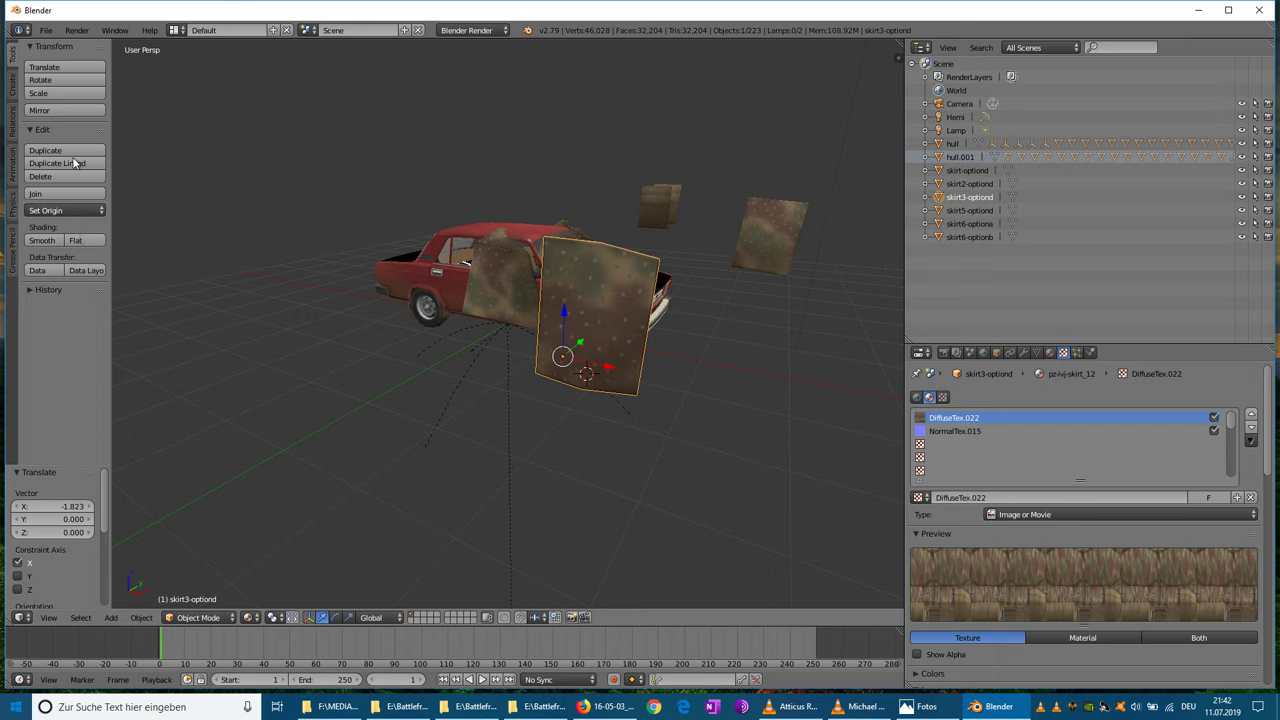
- Scale the skirt3-optiond plate by 0.579 and move it along Y towards the front wheel
{"action": "left_click", "coordinate": [59, 88]}
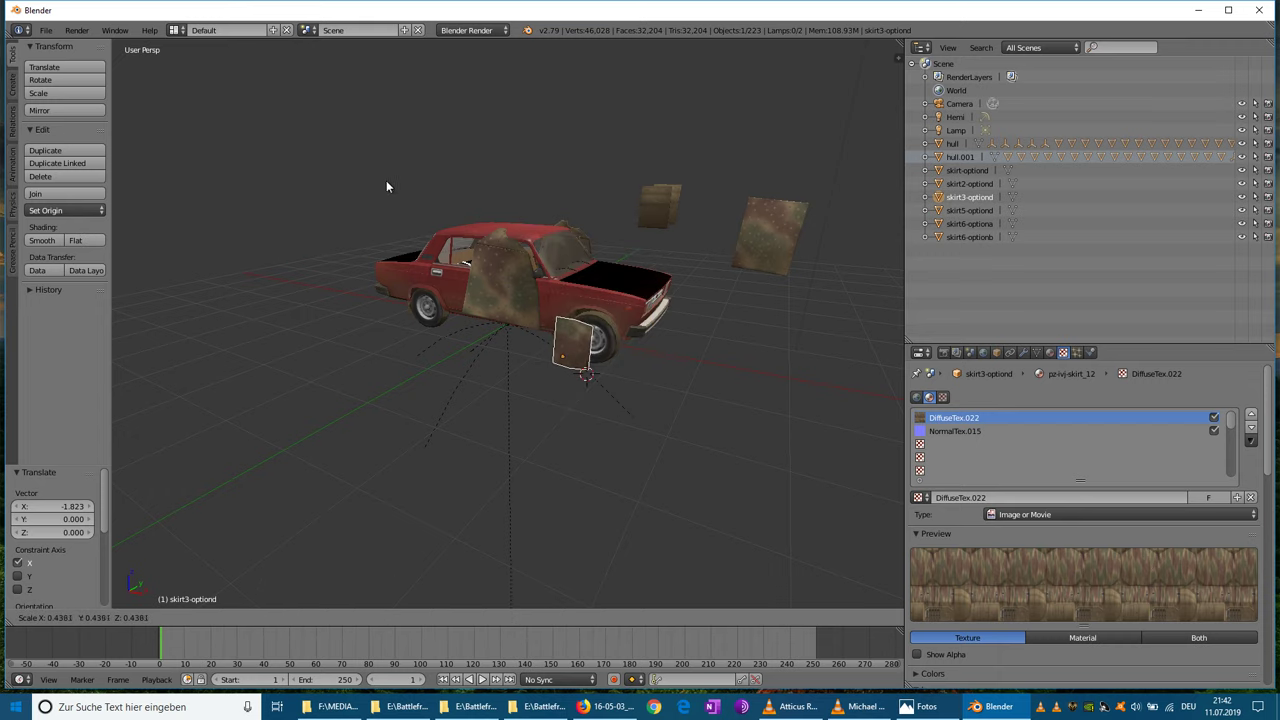
{"action": "left_click", "coordinate": [240, 287]}
{"action": "middle_click_drag", "start_coordinate": [240, 287], "coordinate": [490, 366]}
{"action": "key", "text": "g"}
{"action": "key", "text": "y"}
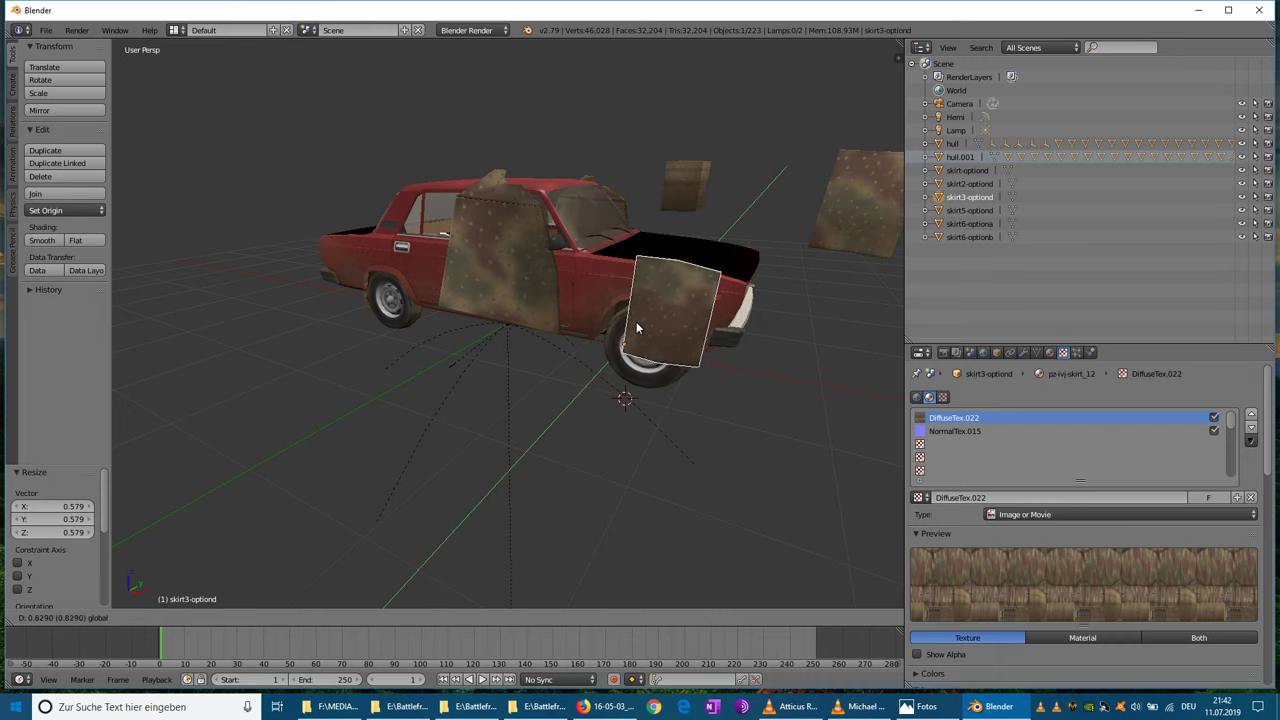
{"action": "left_click", "coordinate": [650, 405]}
- Lower the plate 0.141 over the front wheel and shift it -0.010 along Y
{"action": "left_click_drag", "start_coordinate": [674, 356], "coordinate": [661, 352]}
{"action": "scroll", "coordinate": [685, 362], "scroll_direction": "up", "scroll_amount": 1}
{"action": "left_click_drag", "start_coordinate": [644, 300], "coordinate": [641, 310]}
{"action": "left_click", "coordinate": [652, 326]}
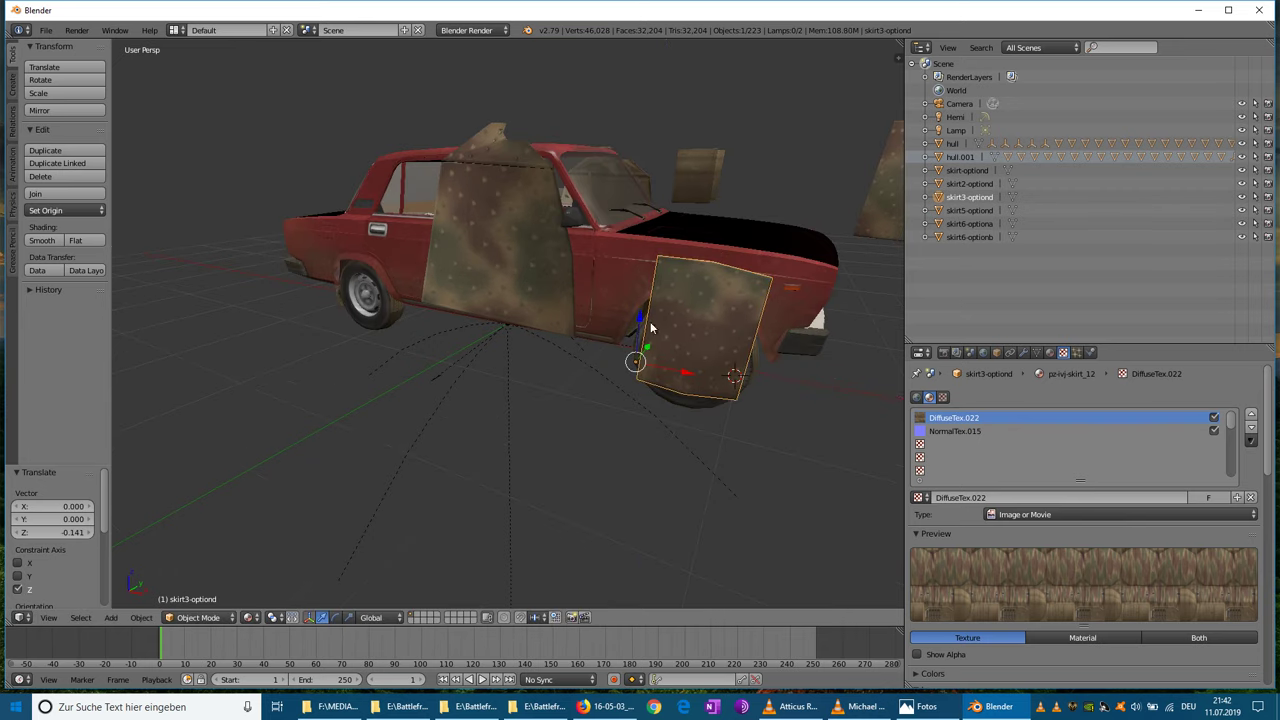
{"action": "middle_click_drag", "start_coordinate": [682, 371], "coordinate": [703, 386]}
{"action": "left_click_drag", "start_coordinate": [645, 364], "coordinate": [642, 359]}
{"action": "middle_click_drag", "start_coordinate": [427, 350], "coordinate": [468, 340]}
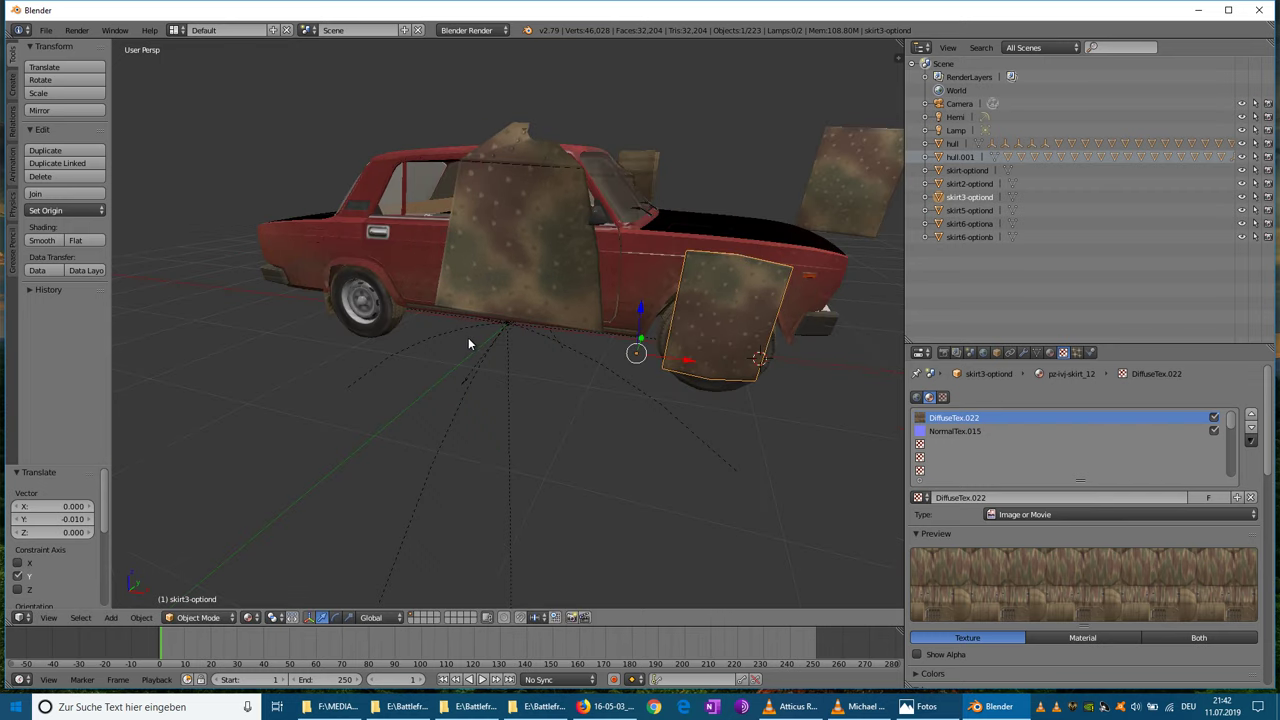
- Scale the skirt3-optiond plate by 1.149 and lower it 0.091
{"action": "left_click", "coordinate": [45, 93]}
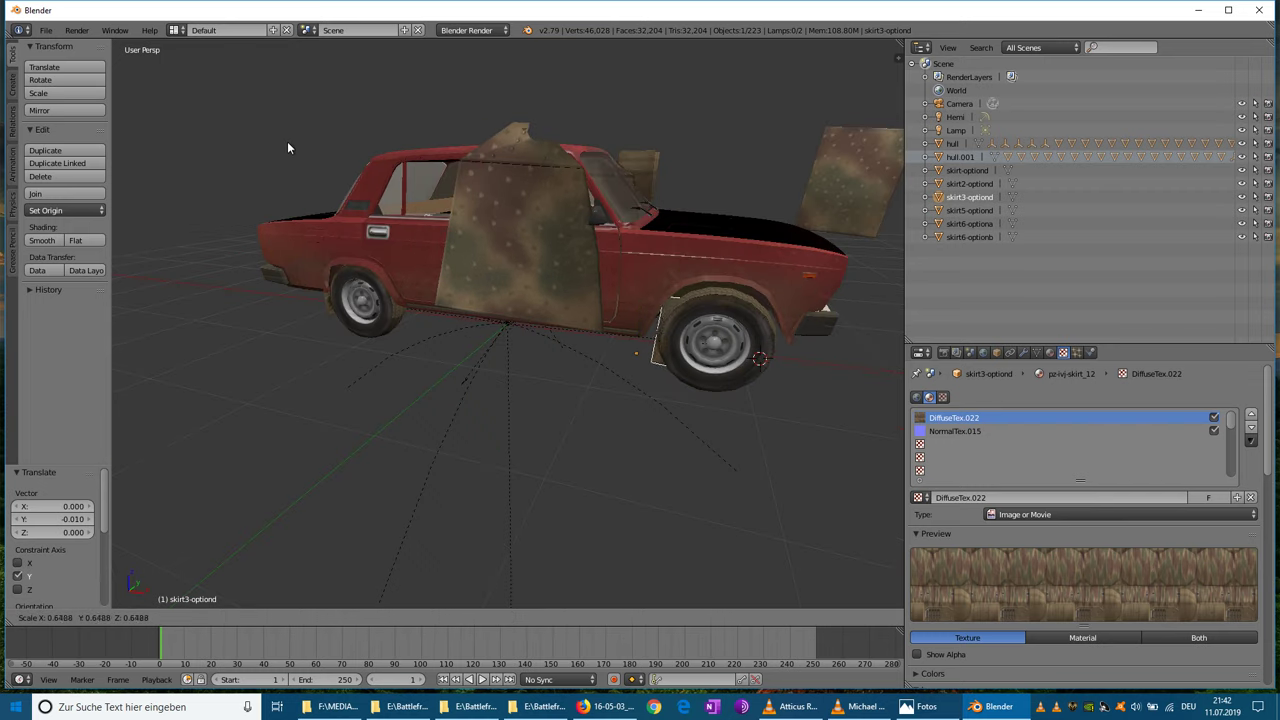
{"action": "left_click", "coordinate": [848, 57]}
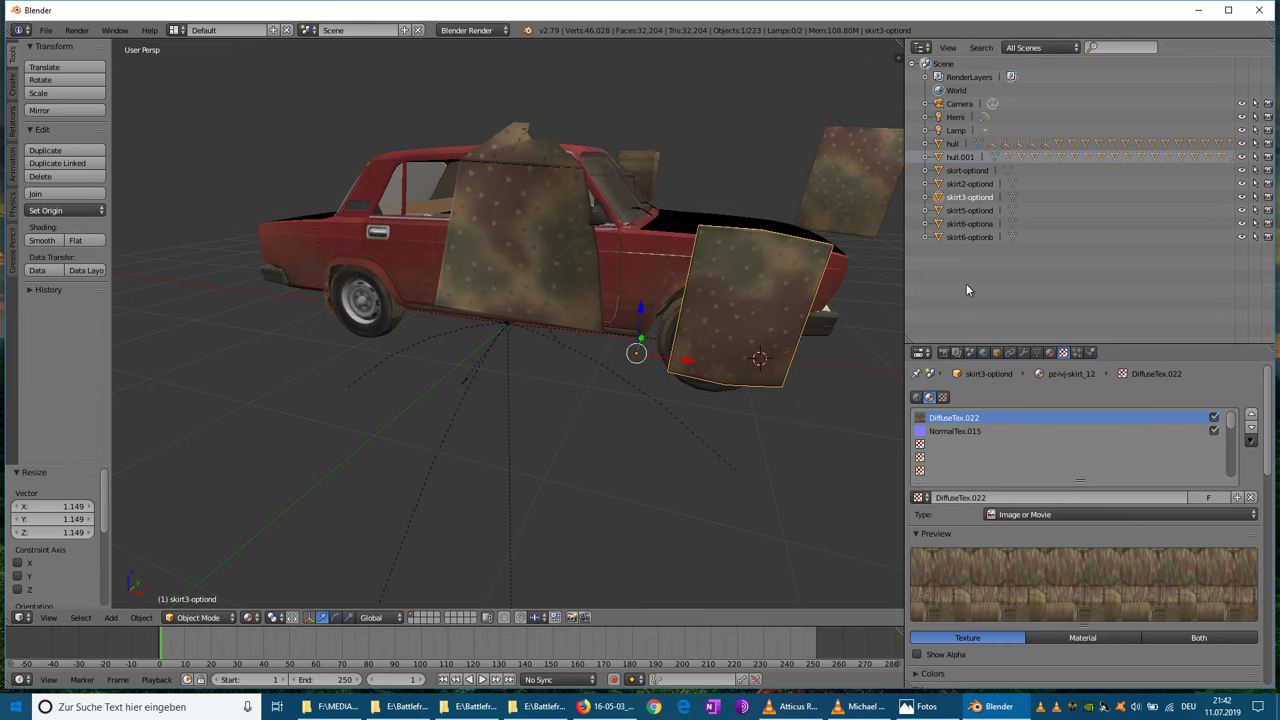
{"action": "key", "text": "g"}
{"action": "key", "text": "z"}
{"action": "left_click", "coordinate": [640, 345]}
- Check the armoured truck reference photo and move the wheel plate -0.146 along X
{"action": "left_click", "coordinate": [926, 707]}
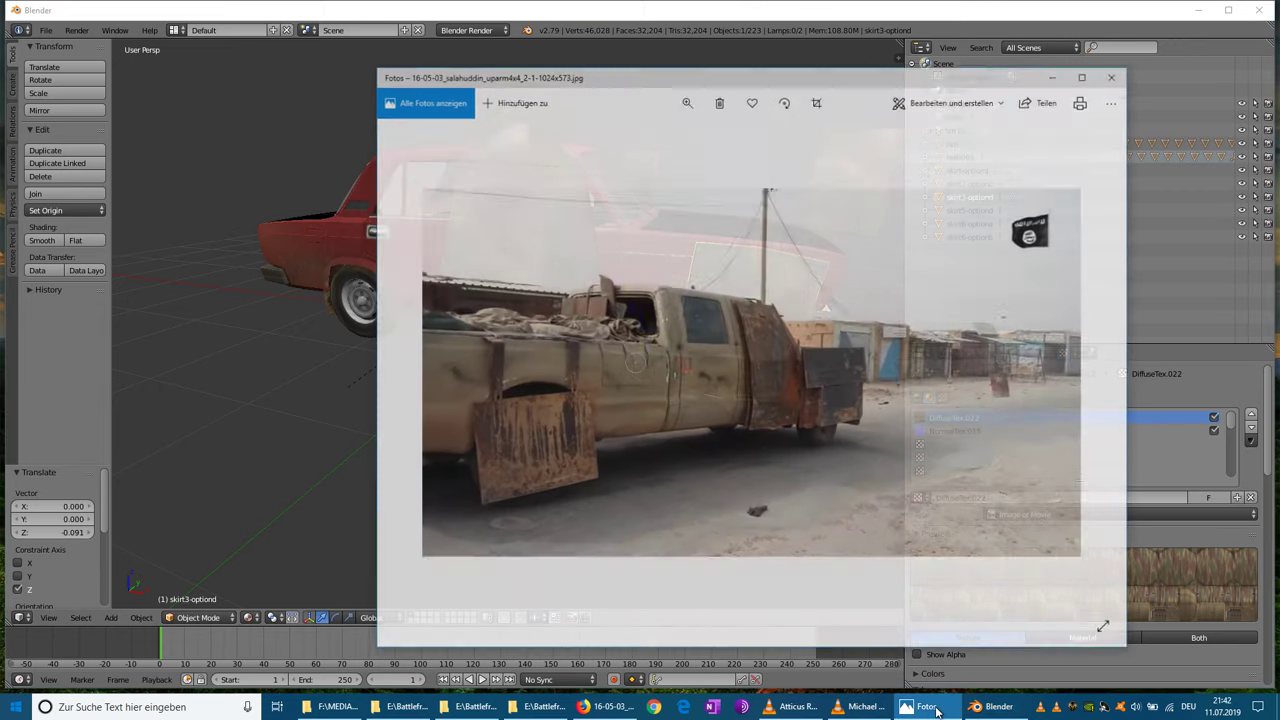
{"action": "left_click", "coordinate": [938, 711]}
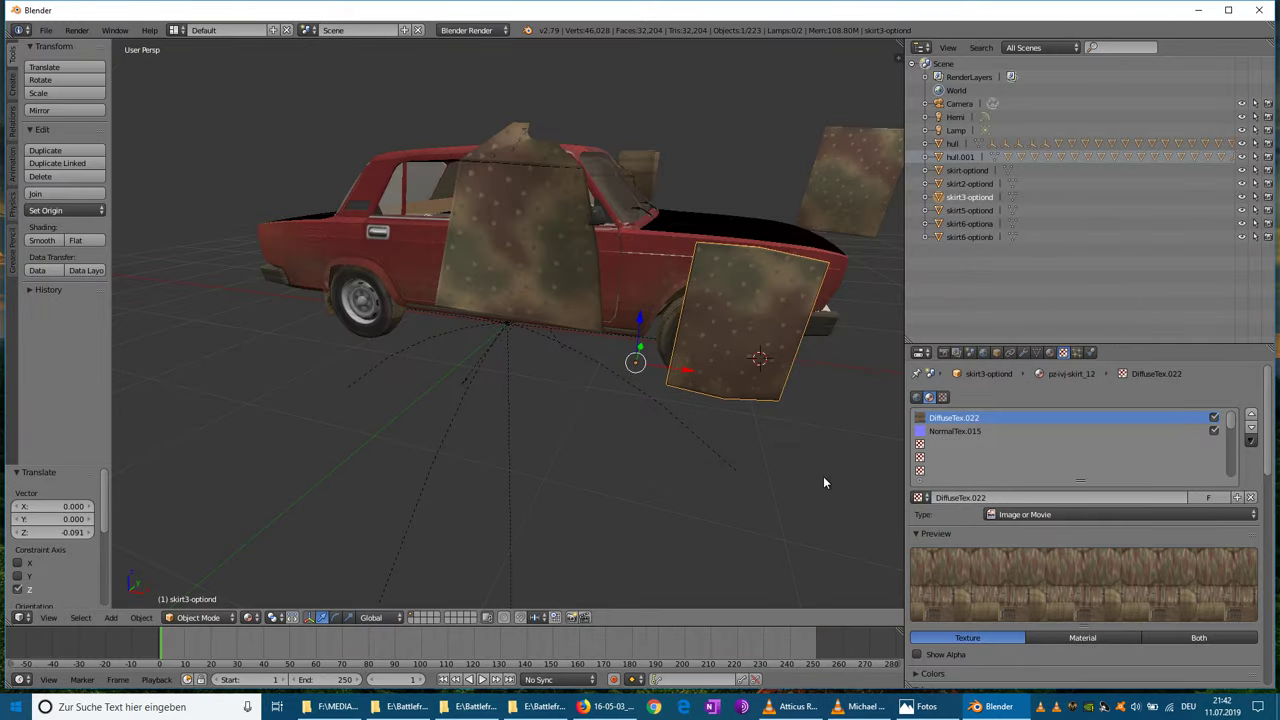
{"action": "key", "text": "g"}
{"action": "key", "text": "x"}
{"action": "left_click", "coordinate": [665, 368]}
- Move the plate 0.108 along Y towards the fender and rotate it freely by 8.97° in the front view
{"action": "middle_click_drag", "start_coordinate": [665, 368], "coordinate": [605, 400]}
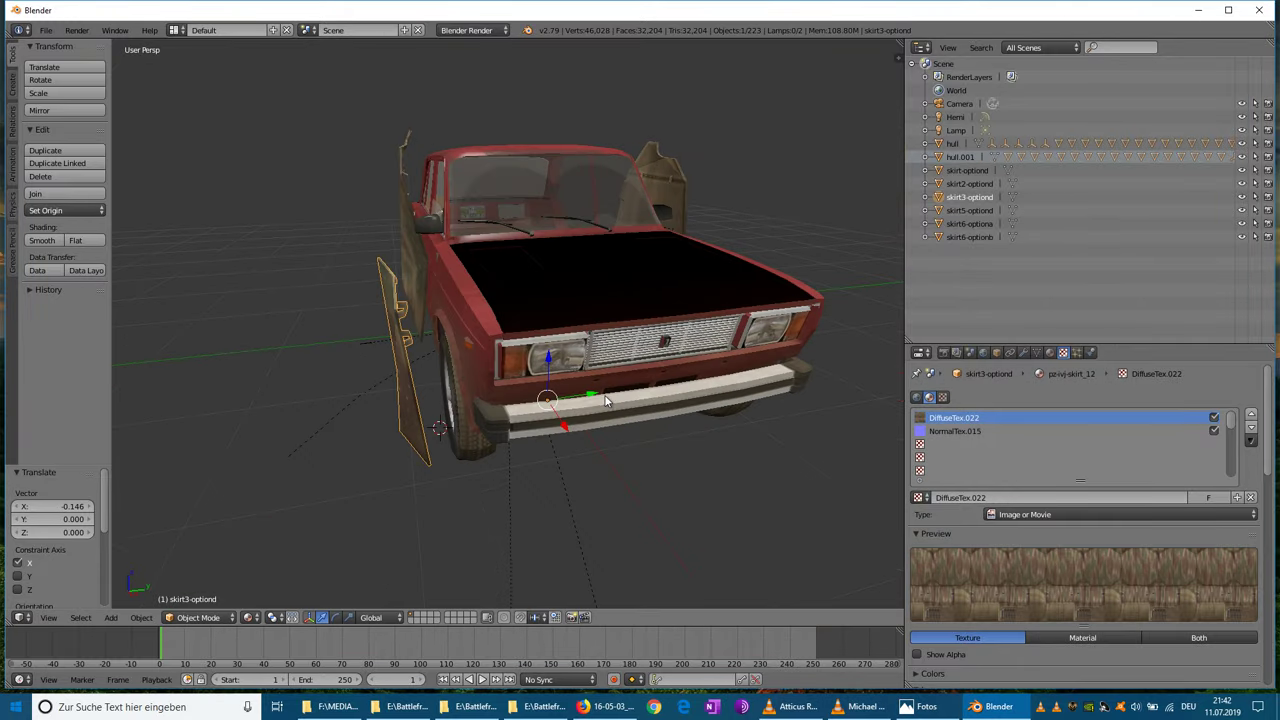
{"action": "key", "text": "g"}
{"action": "key", "text": "y"}
{"action": "left_click", "coordinate": [614, 397]}
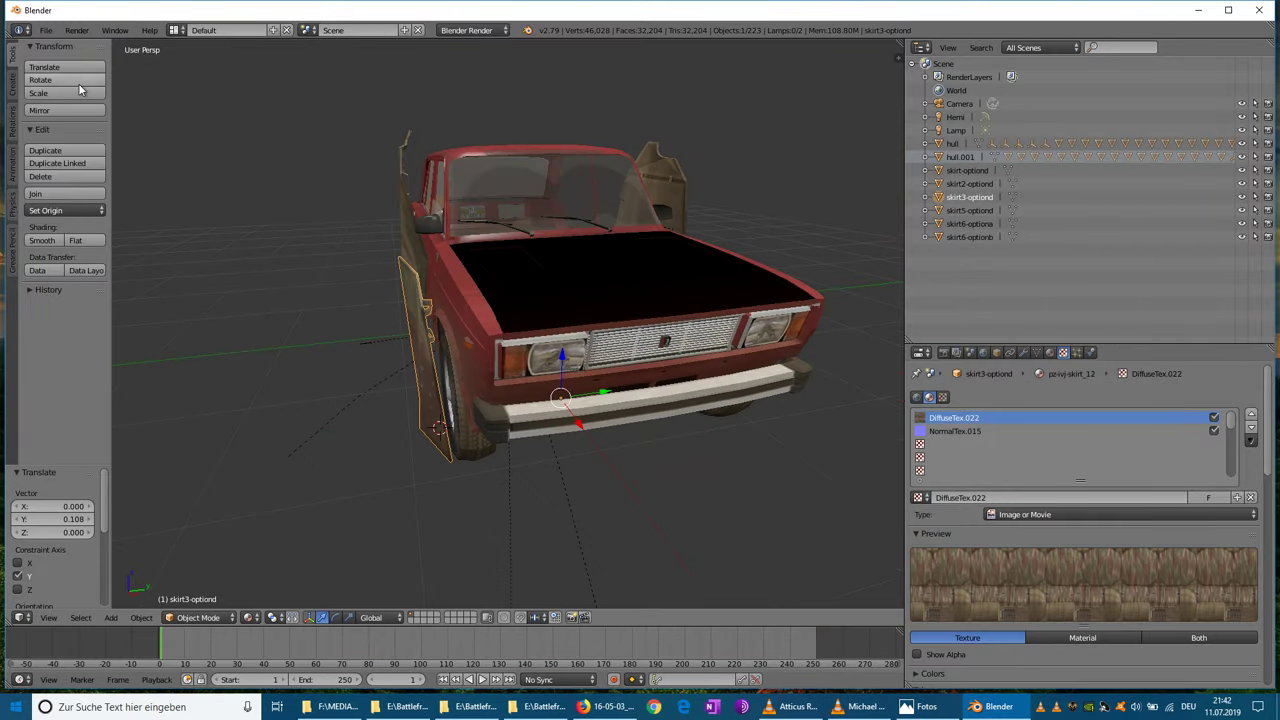
{"action": "key", "text": "r"}
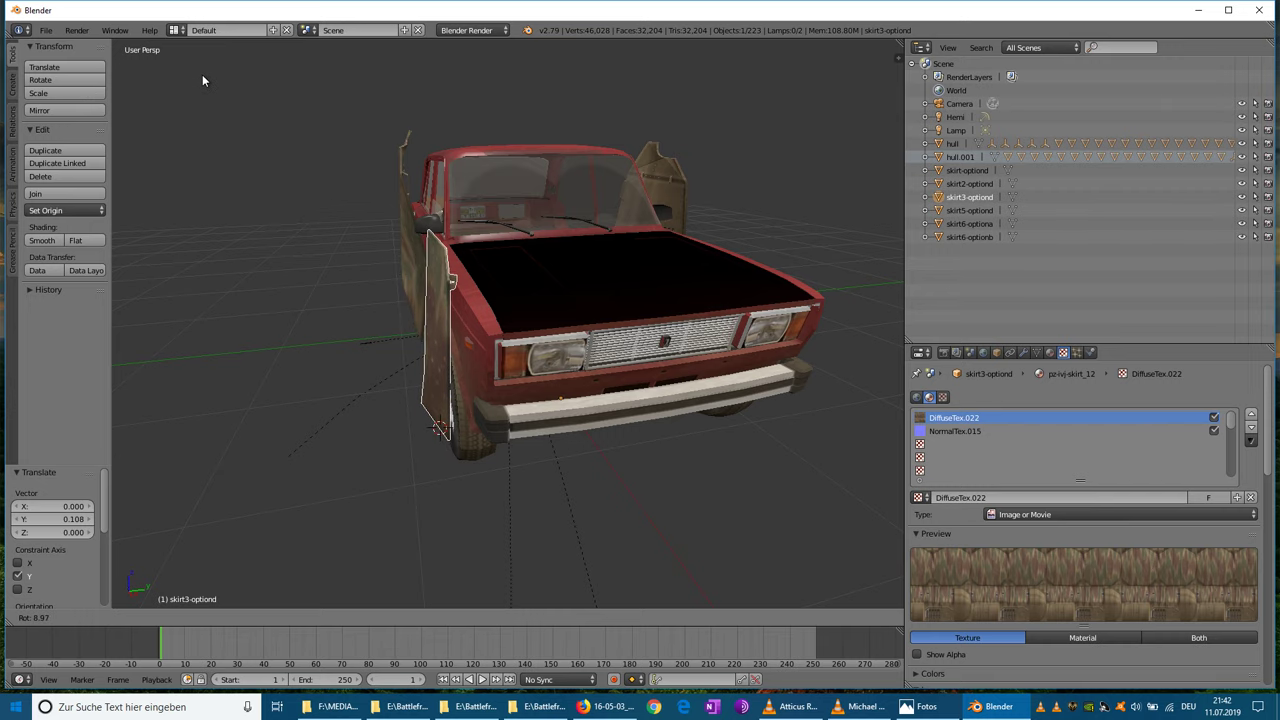
{"action": "left_click", "coordinate": [202, 80]}
- Lower the skirt3-optiond plate 0.169 and shift it -0.029 along Y
{"action": "middle_click_drag", "start_coordinate": [202, 80], "coordinate": [617, 316]}
{"action": "key", "text": "g"}
{"action": "key", "text": "z"}
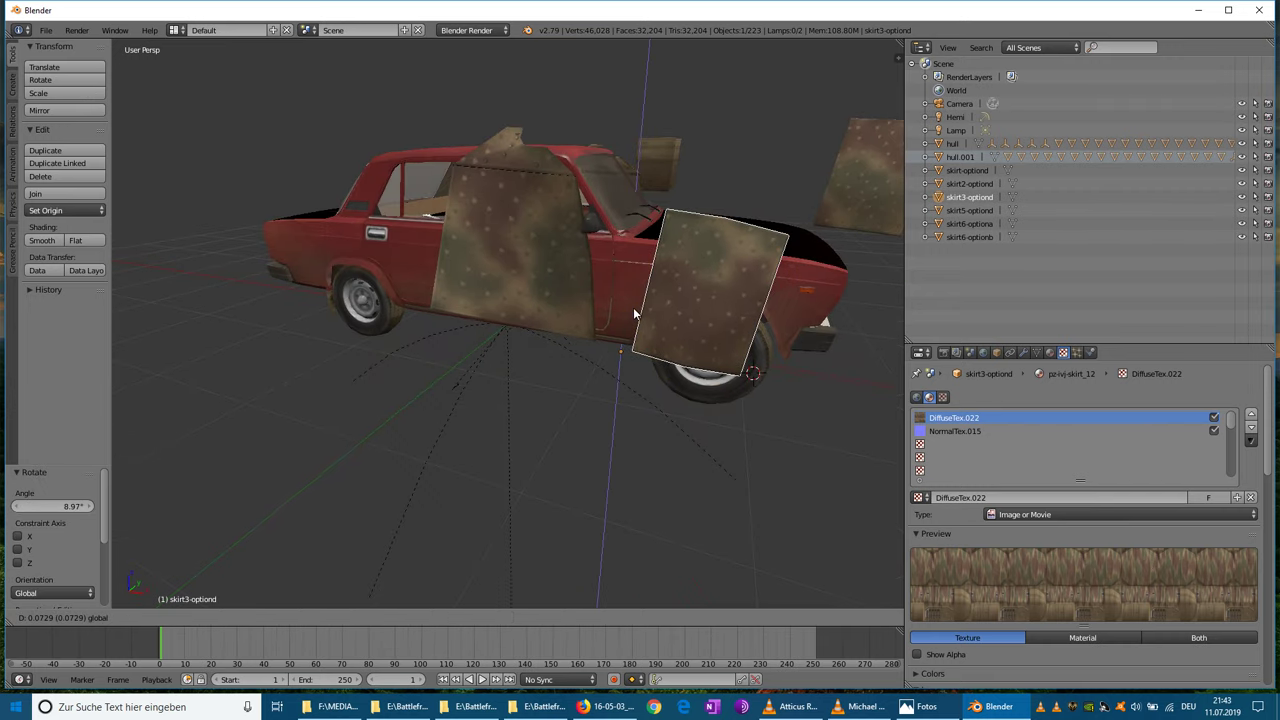
{"action": "left_click", "coordinate": [636, 355]}
{"action": "key", "text": "g"}
{"action": "key", "text": "y"}
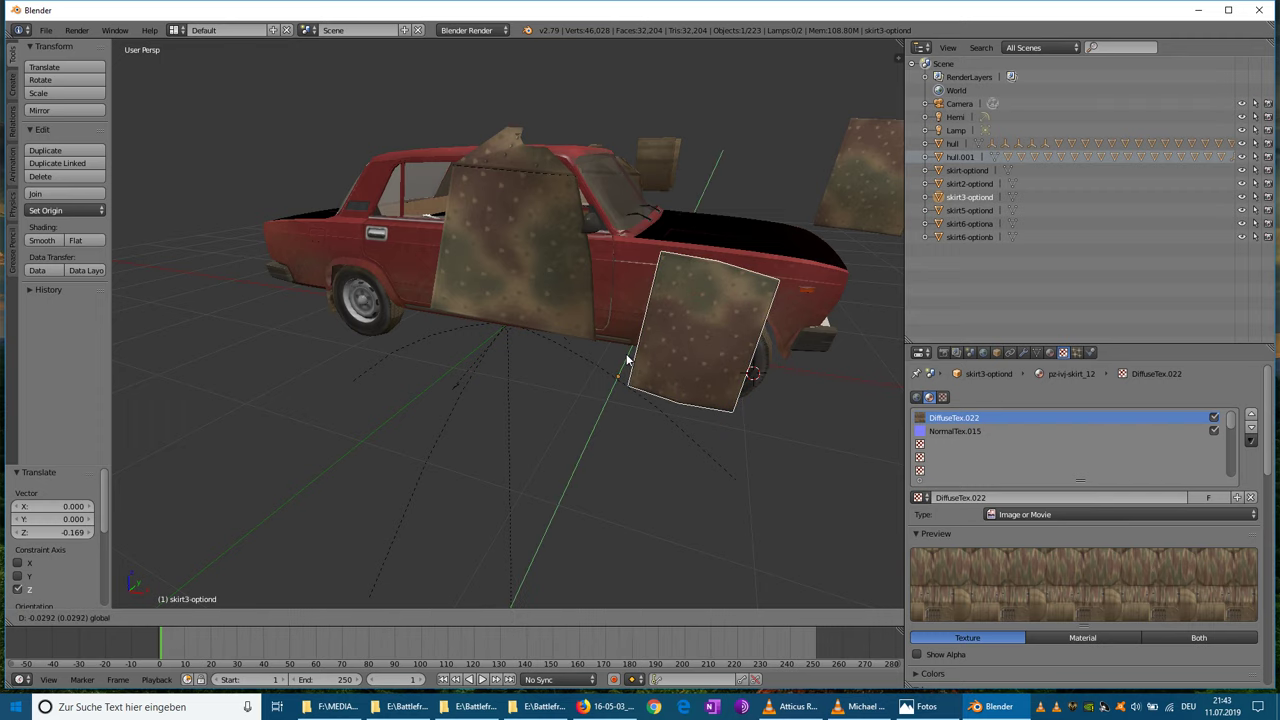
{"action": "left_click", "coordinate": [628, 360]}
{"action": "middle_click_drag", "start_coordinate": [628, 360], "coordinate": [601, 357]}
- Move the skirt6-optiona plate about -9 along Y and 1.447 along X to the car's opposite front fender
{"action": "scroll", "coordinate": [521, 346], "scroll_direction": "down", "scroll_amount": 4}
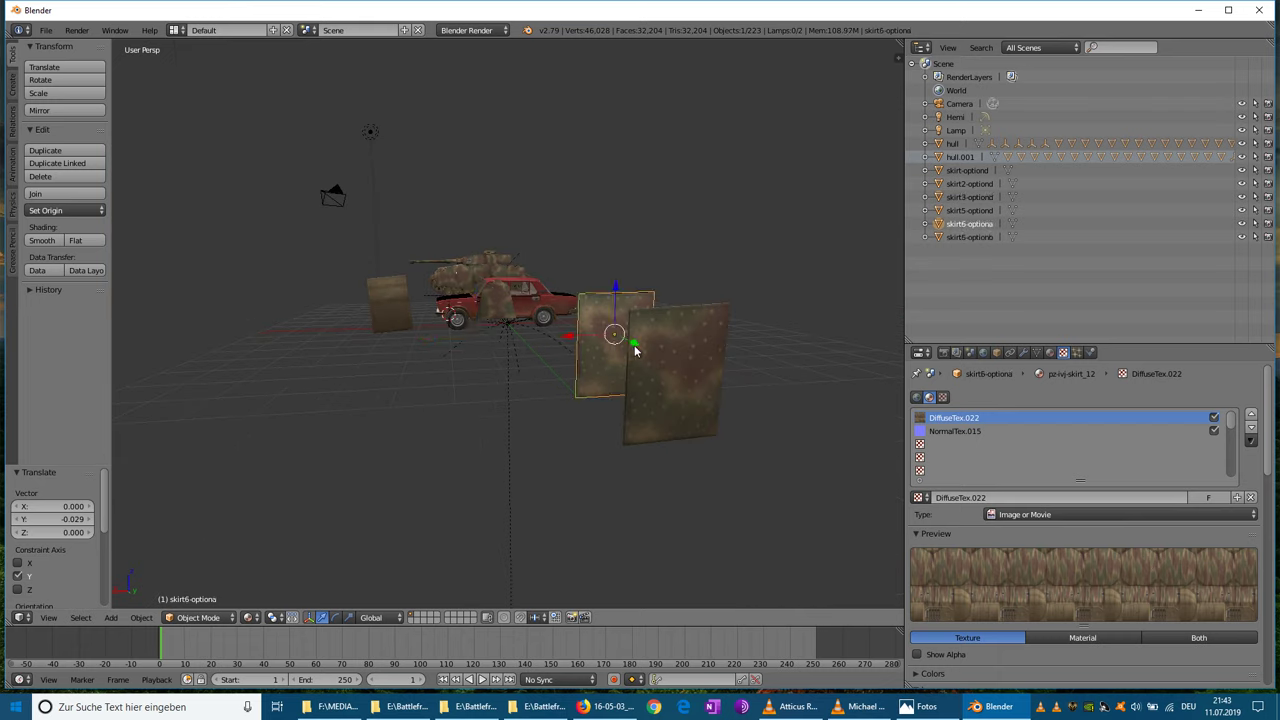
{"action": "key", "text": "g"}
{"action": "key", "text": "y"}
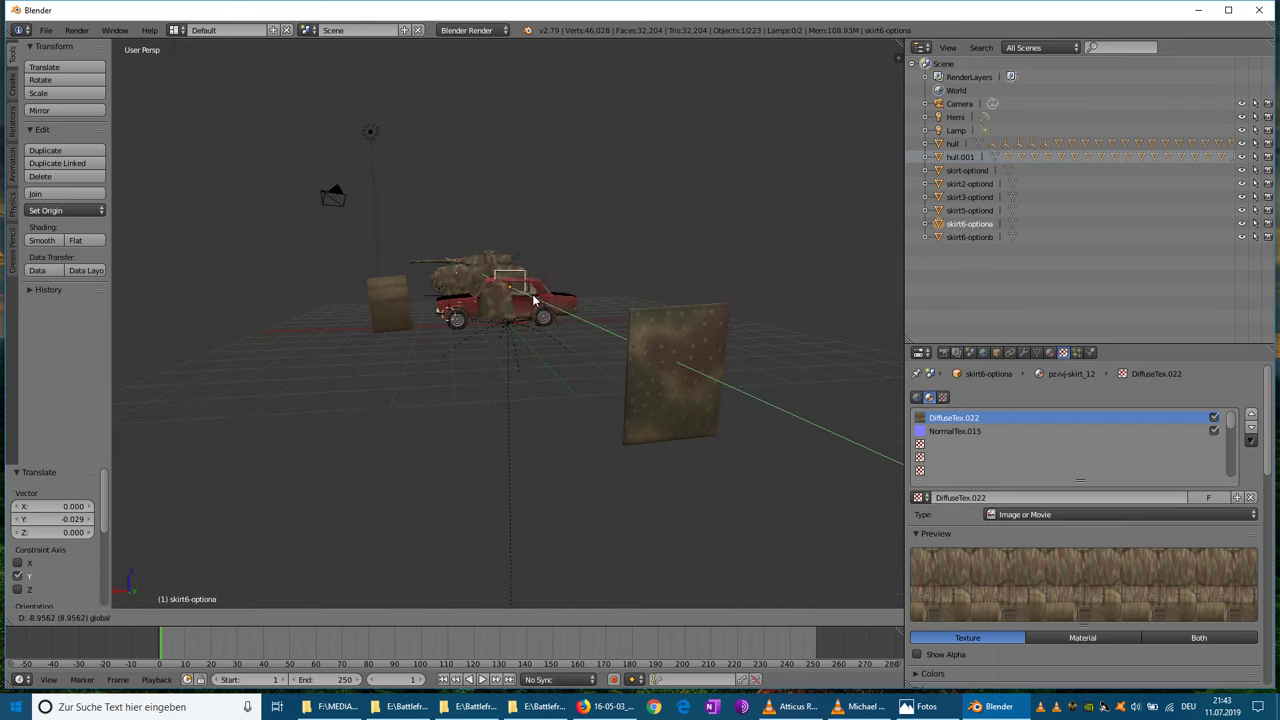
{"action": "left_click_drag", "start_coordinate": [537, 298], "coordinate": [420, 297]}
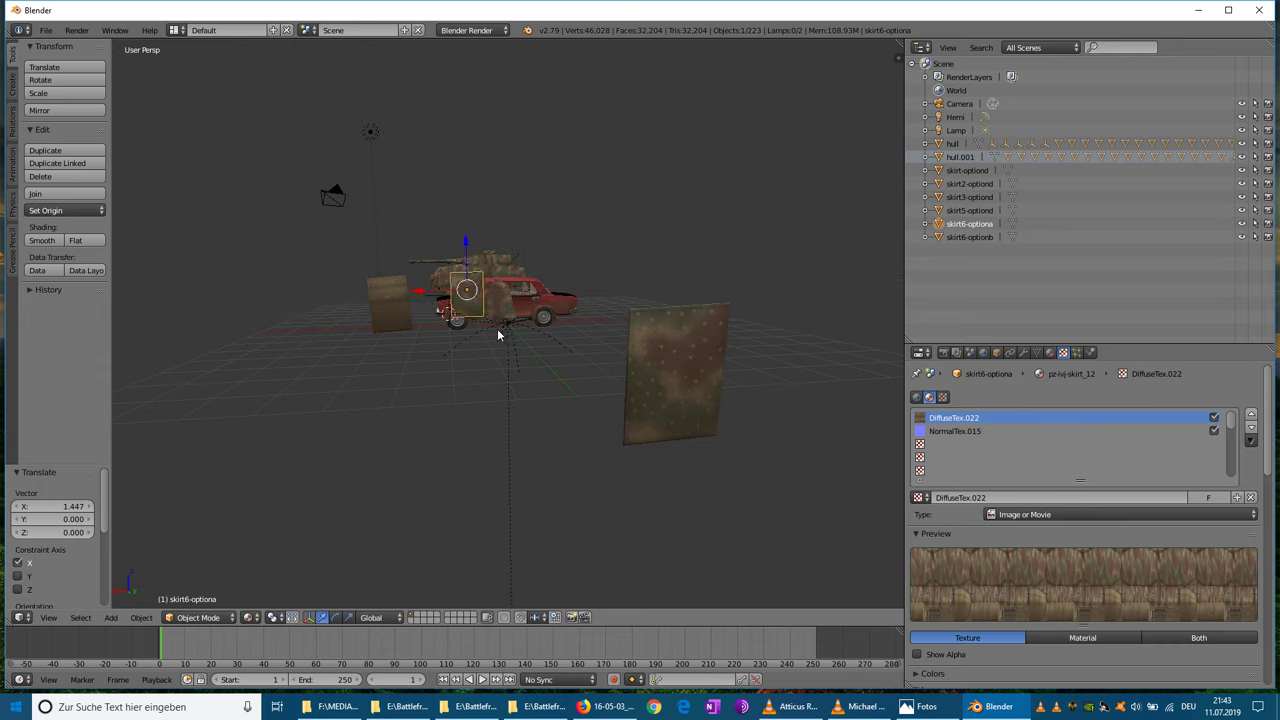
- Move the skirt6-optiona plate -0.403 along Y towards the fender and lower it about 0.41
{"action": "middle_click_drag", "start_coordinate": [497, 332], "coordinate": [558, 310]}
{"action": "key", "text": "g"}
{"action": "key", "text": "y"}
{"action": "left_click", "coordinate": [600, 298]}
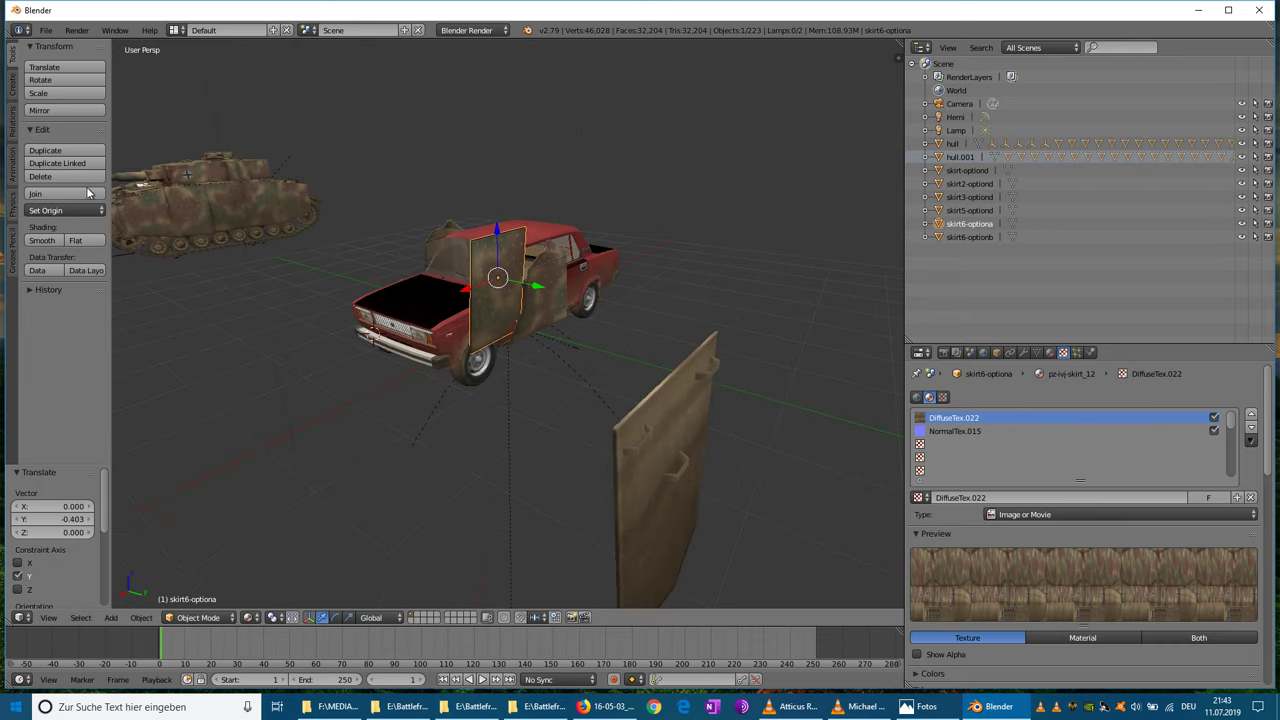
{"action": "key", "text": "g"}
{"action": "key", "text": "z"}
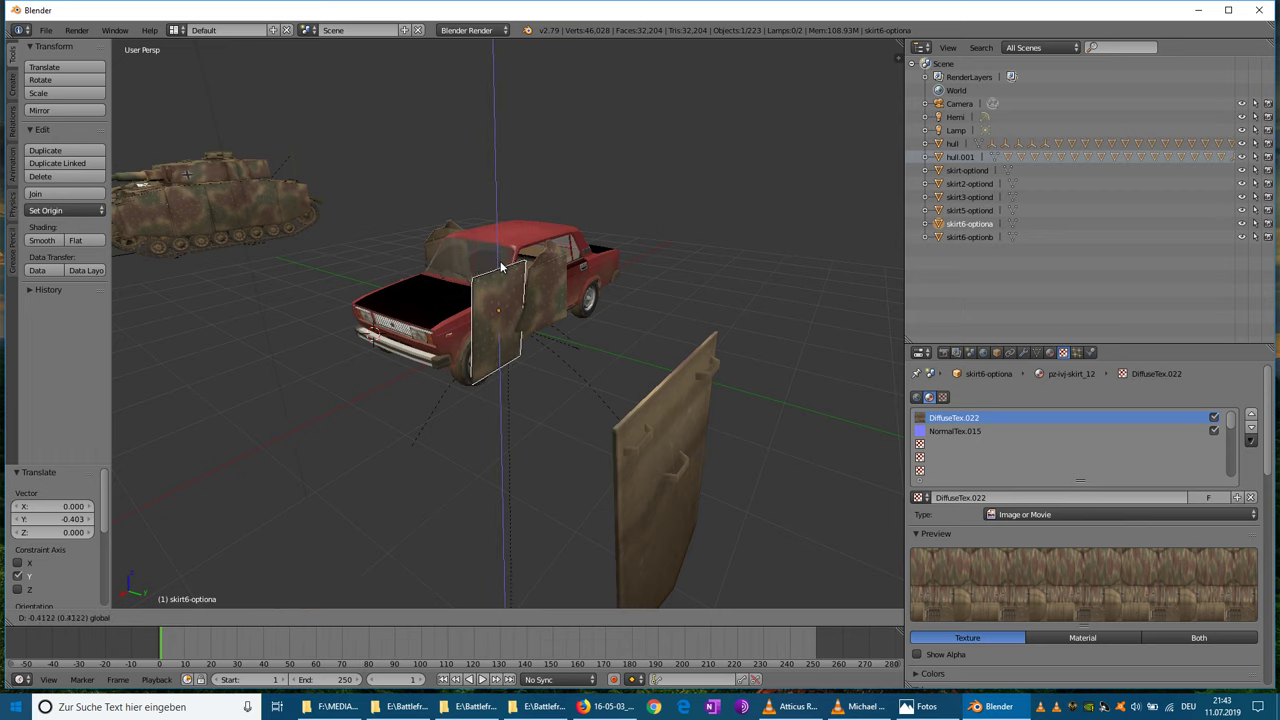
{"action": "left_click", "coordinate": [502, 267]}
- Move the skirt6-optiona plate 0.258 along X and scale it down to suit the front wheel
{"action": "mouse_move", "coordinate": [468, 331]}
{"action": "left_mouse_down"}
{"action": "mouse_move", "coordinate": [451, 331]}
{"action": "mouse_move", "coordinate": [470, 335]}
{"action": "left_mouse_up"}
{"action": "scroll", "coordinate": [514, 361], "scroll_direction": "up", "scroll_amount": 2}
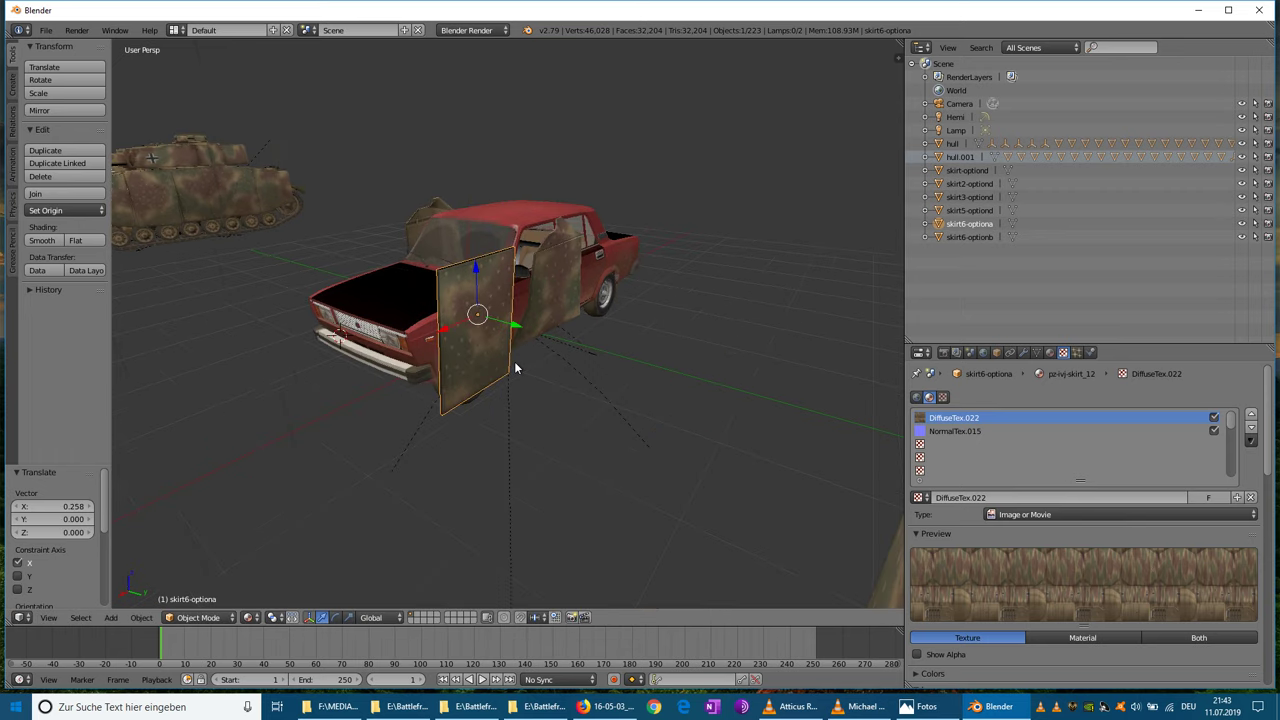
{"action": "left_click", "coordinate": [56, 92]}
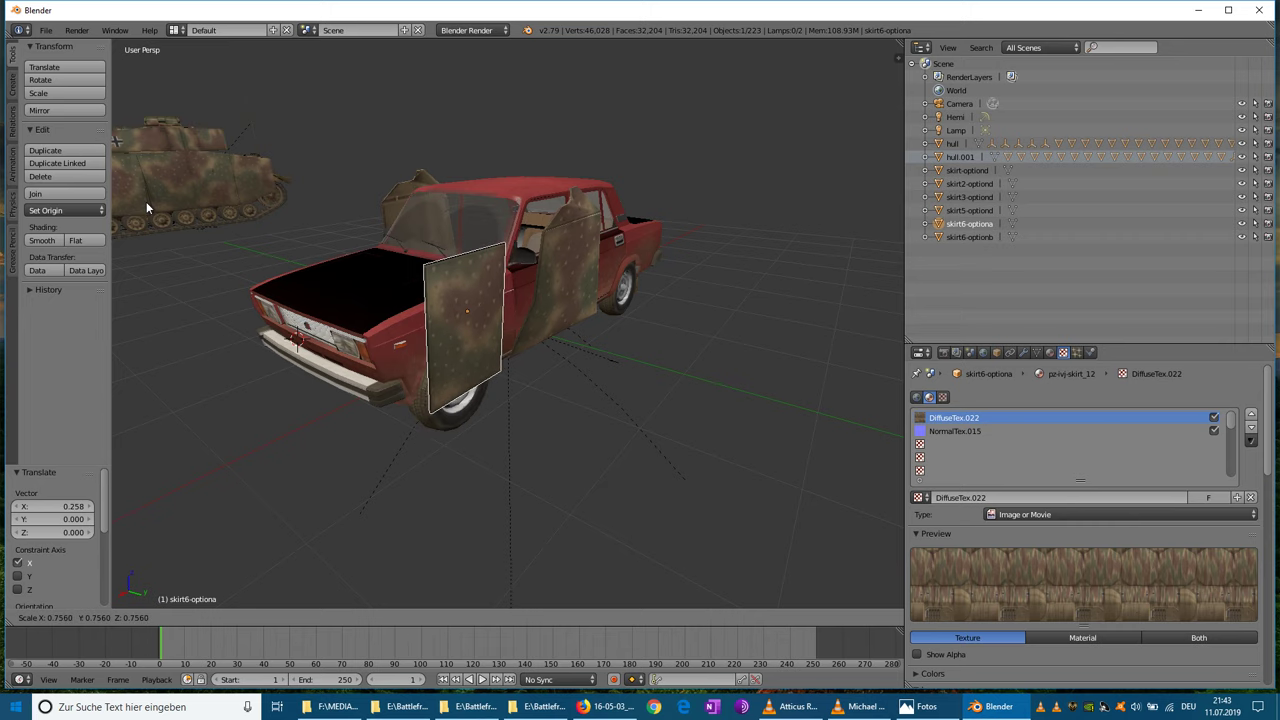
{"action": "left_click", "coordinate": [192, 256]}
- Lower the skirt6-optiona plate over the wheel and move it 0.070 along X
{"action": "left_click_drag", "start_coordinate": [465, 268], "coordinate": [473, 302]}
{"action": "middle_click_drag", "start_coordinate": [473, 302], "coordinate": [698, 340]}
{"action": "key", "text": "g"}
{"action": "key", "text": "x"}
{"action": "left_click", "coordinate": [330, 305]}
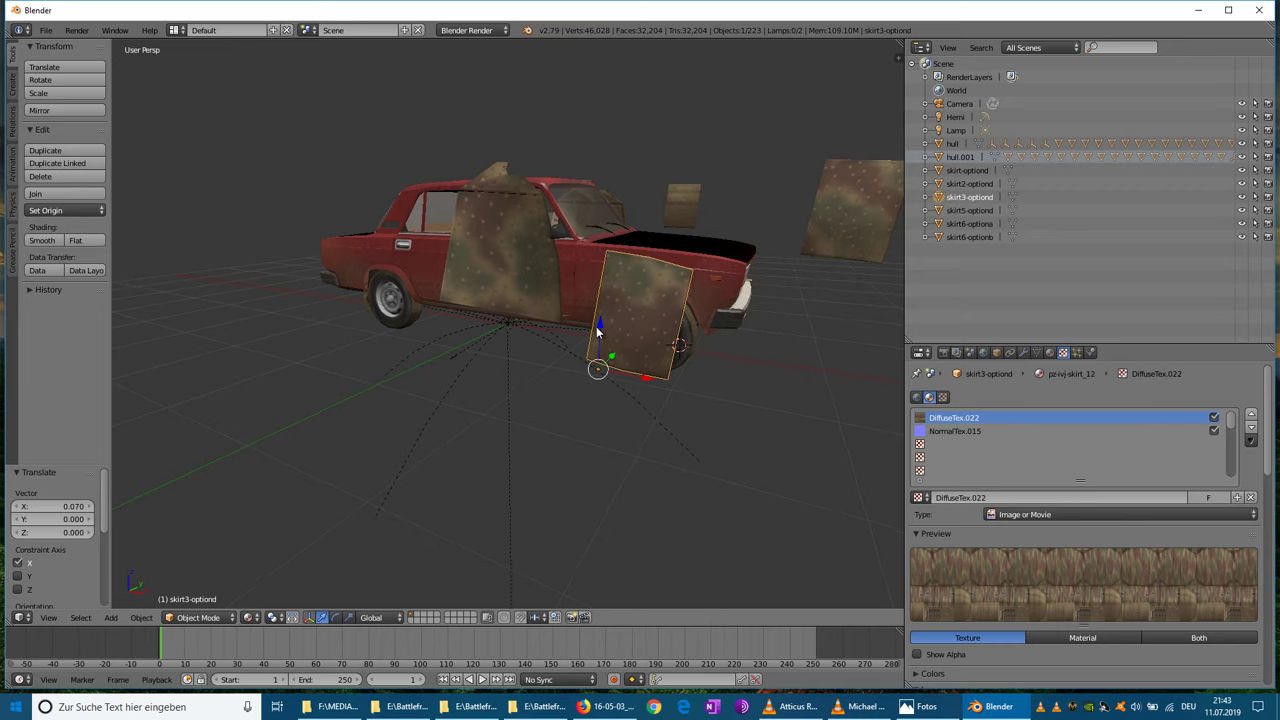
- Raise the skirt3-optiond plate 0.141 and scale it by 0.940
{"action": "key", "text": "g"}
{"action": "key", "text": "z"}
{"action": "left_click", "coordinate": [600, 316]}
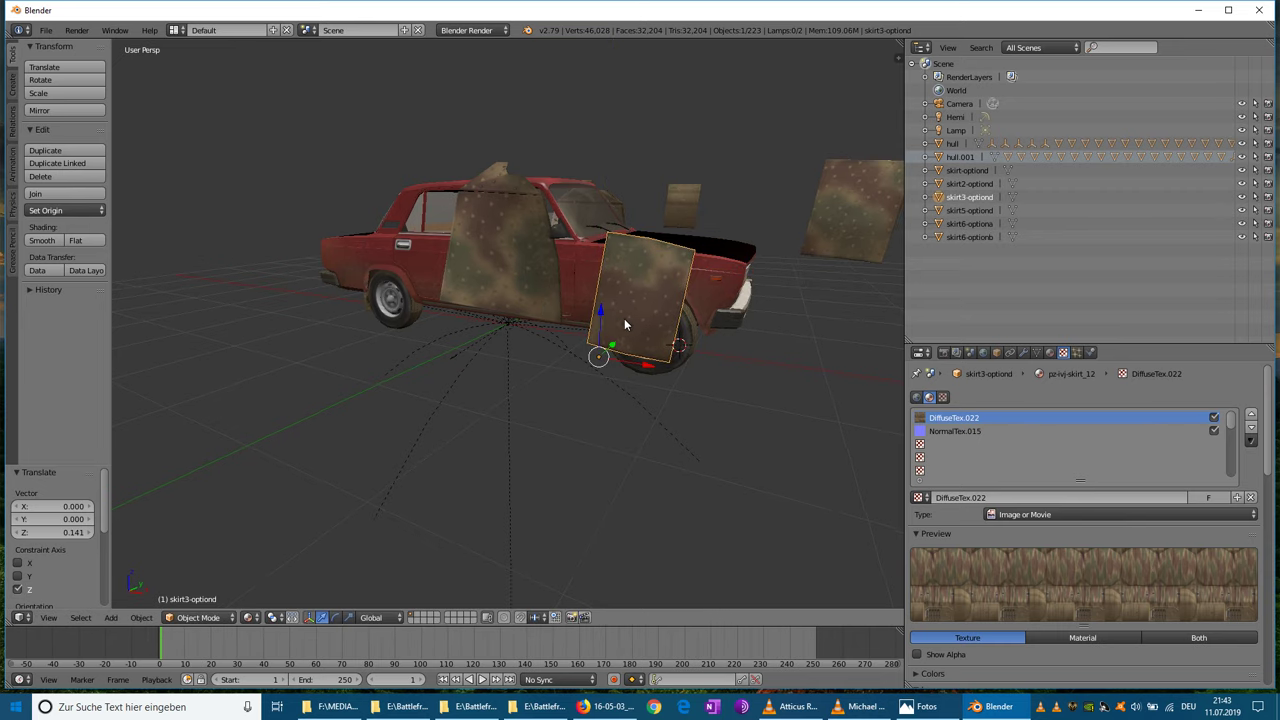
{"action": "left_click", "coordinate": [58, 93]}
{"action": "left_click", "coordinate": [70, 166]}
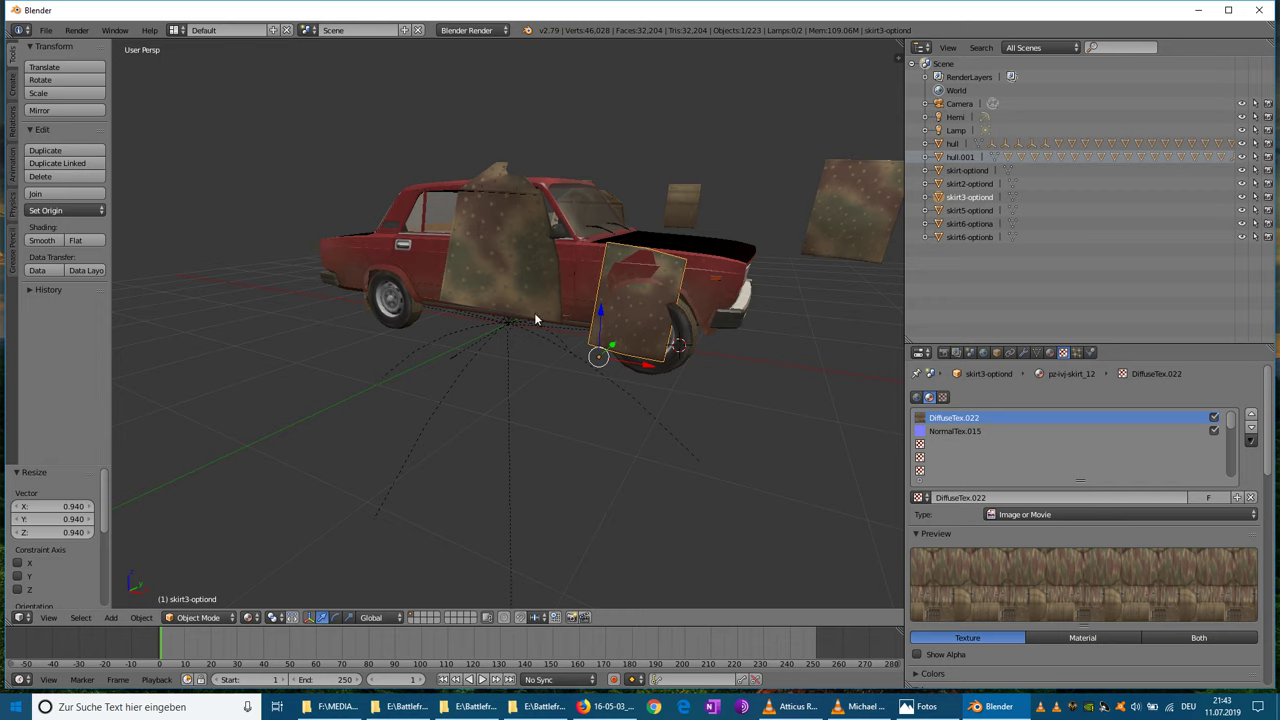
- Shift the skirt3-optiond plate clear of the wheel, 0.117 along X, and rotate it freely by -4.19°
{"action": "left_click_drag", "start_coordinate": [613, 346], "coordinate": [660, 369]}
{"action": "middle_click_drag", "start_coordinate": [465, 300], "coordinate": [520, 296]}
{"action": "left_click", "coordinate": [42, 81]}
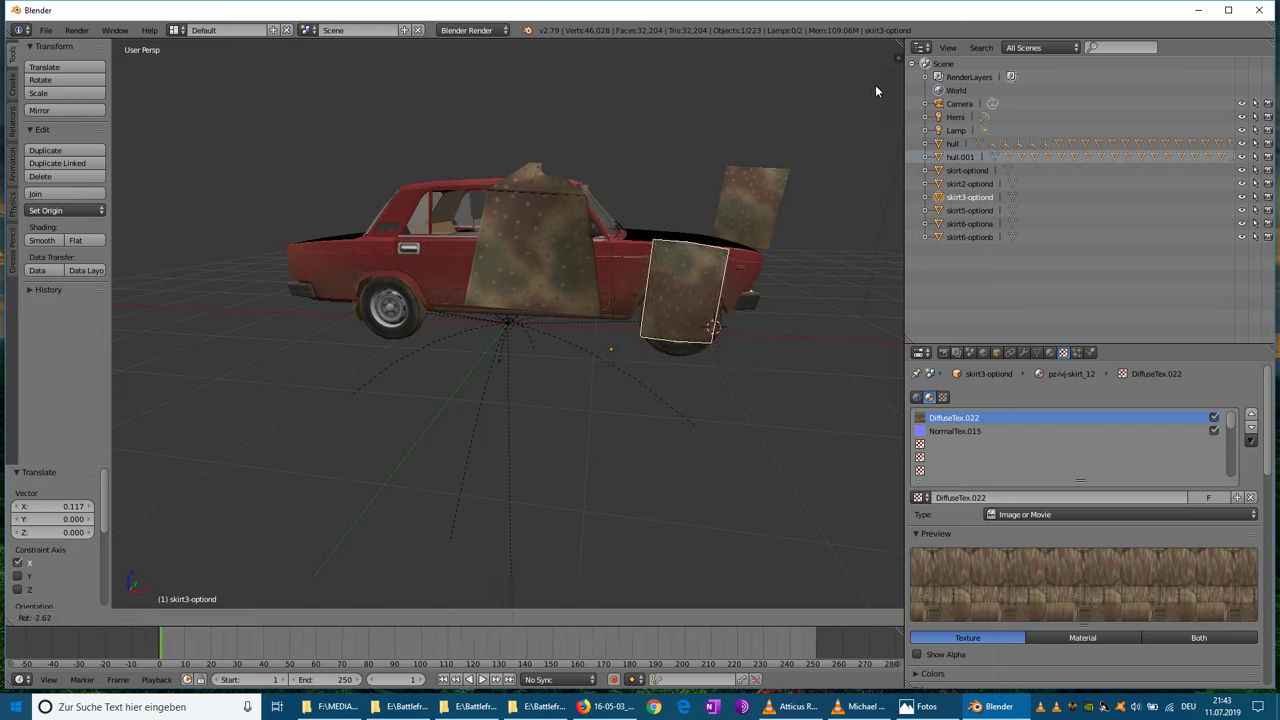
{"action": "left_click", "coordinate": [828, 93]}
- Nudge the skirt3-optiond plate 0.022 along X over the front wheel
{"action": "key", "text": "g"}
{"action": "key", "text": "x"}
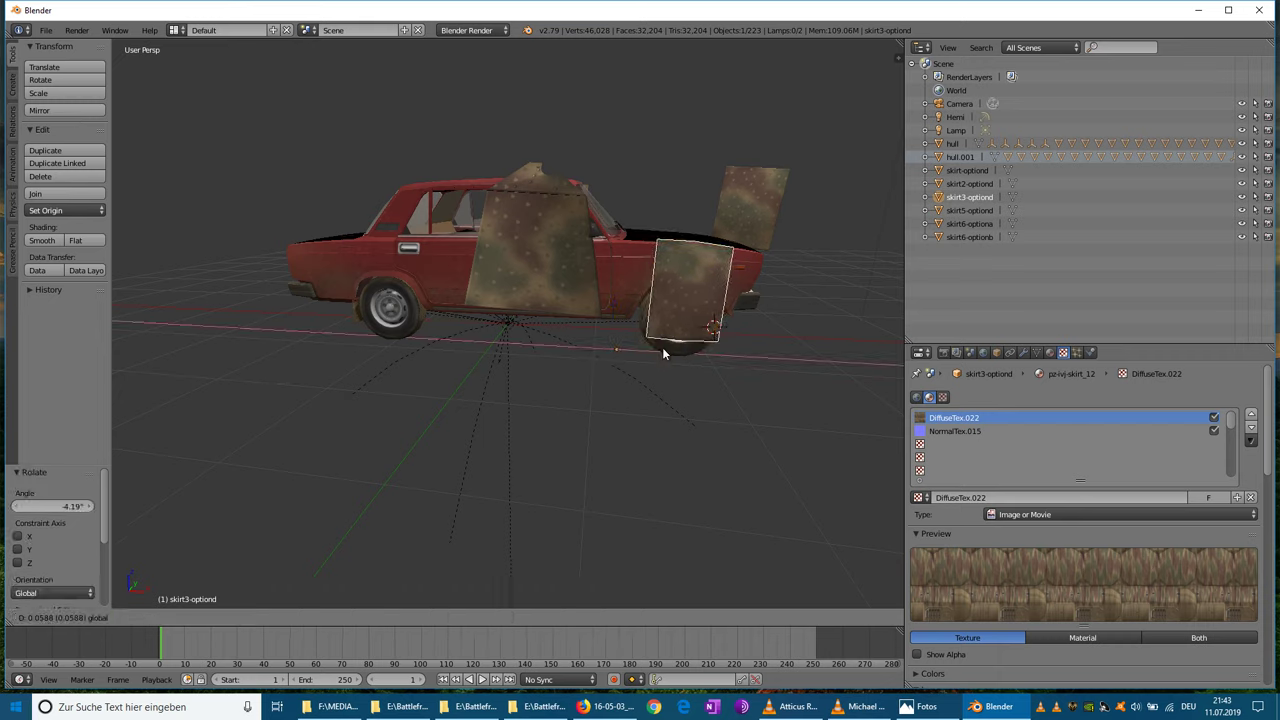
{"action": "left_click", "coordinate": [662, 353]}
- Raise the skirt6-optiona plate 0.034 and move it -0.015 along Y against the fender
{"action": "middle_click_drag", "start_coordinate": [662, 350], "coordinate": [345, 312]}
{"action": "right_click", "coordinate": [360, 305]}
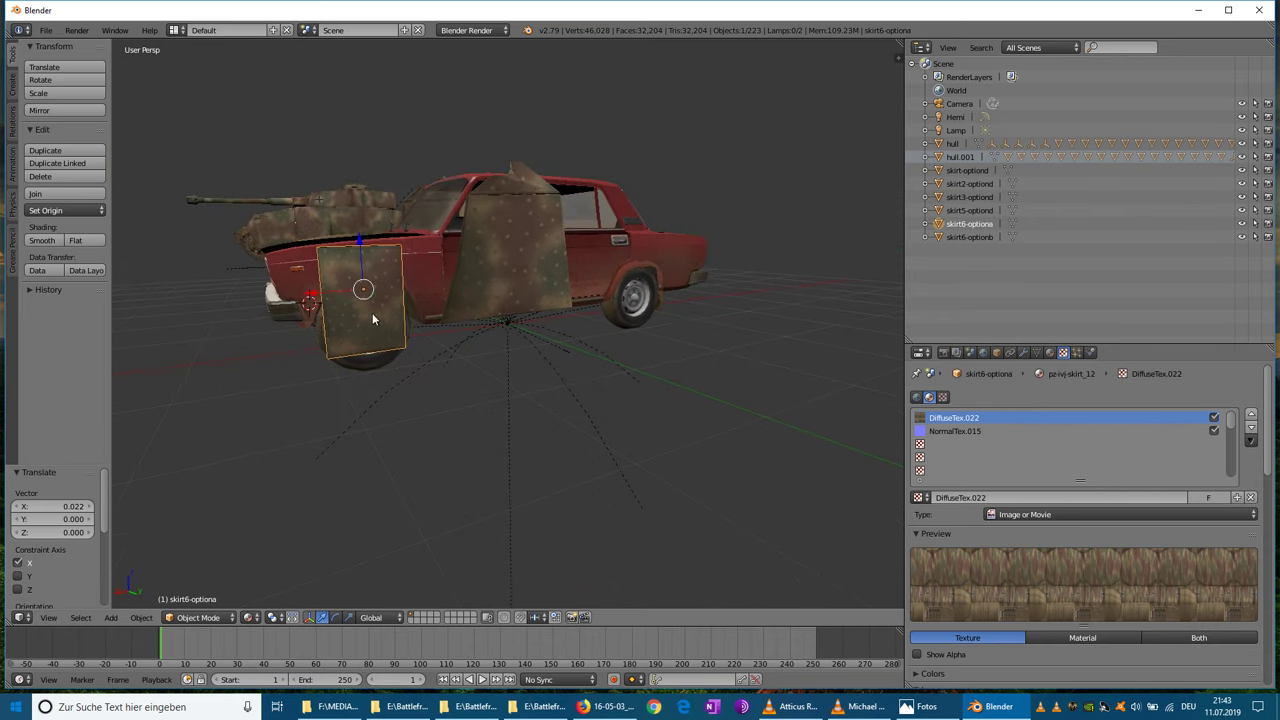
{"action": "key", "text": "g"}
{"action": "key", "text": "z"}
{"action": "left_click", "coordinate": [366, 240]}
{"action": "middle_click_drag", "start_coordinate": [366, 240], "coordinate": [437, 334]}
{"action": "key", "text": "g"}
{"action": "key", "text": "y"}
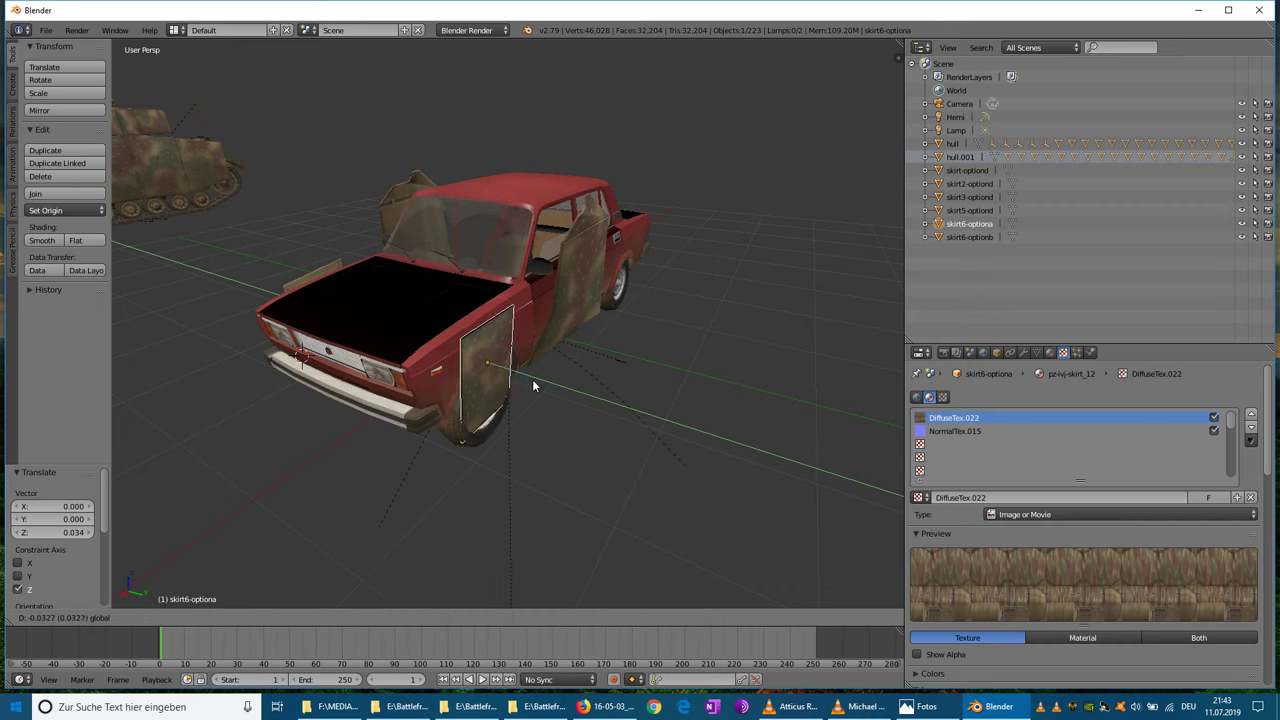
{"action": "left_click", "coordinate": [530, 380]}
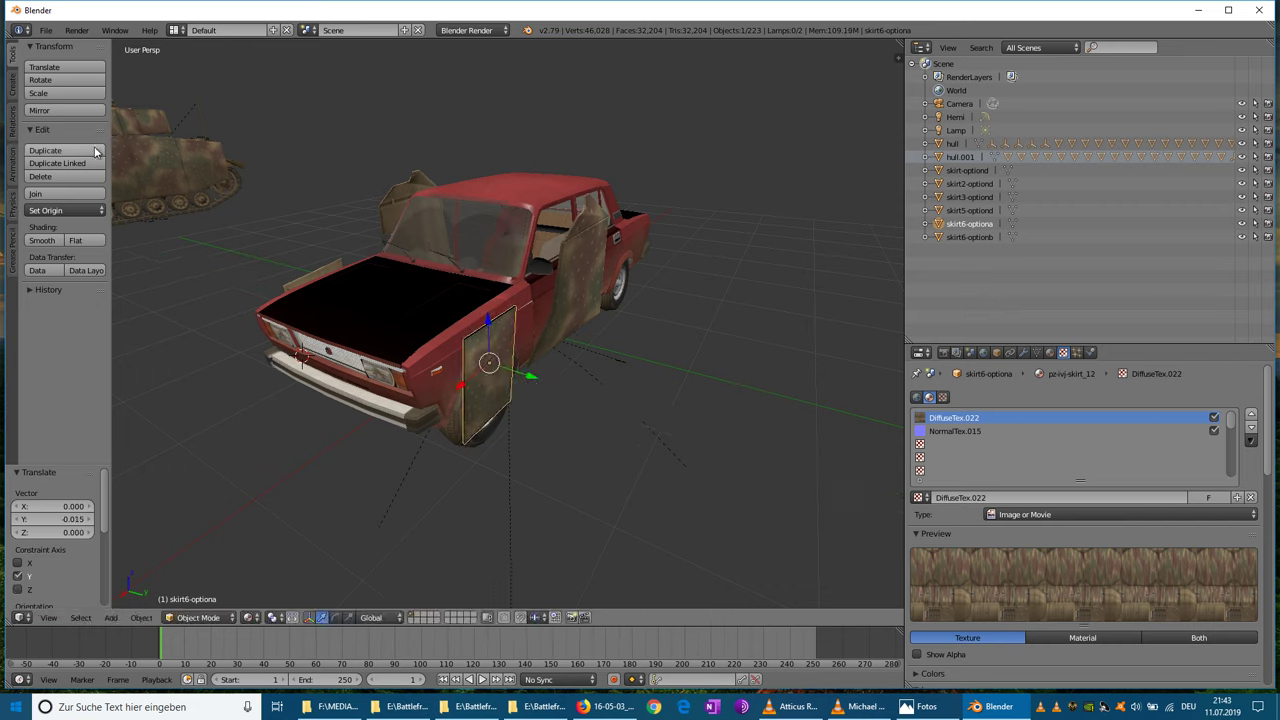
- Rotate the skirt6-optiona plate freely by -5.28° and move it -0.007 along Y against the front fender
{"action": "left_click", "coordinate": [56, 85]}
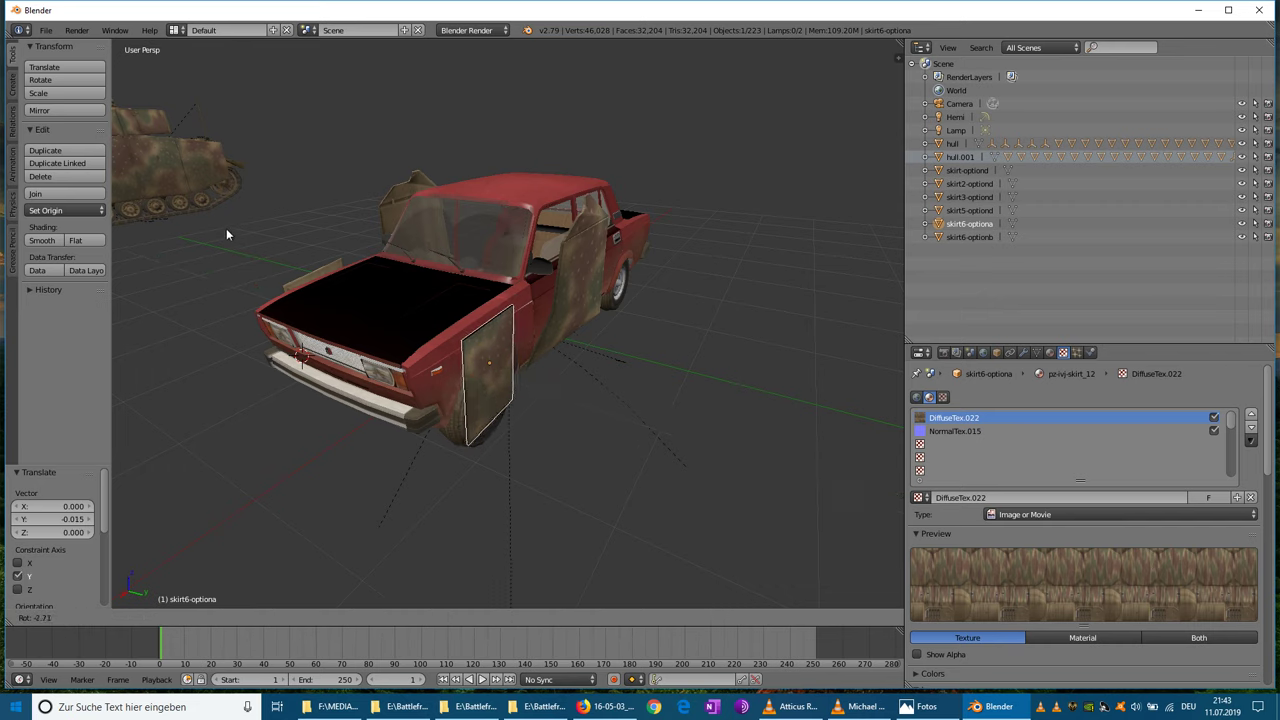
{"action": "key", "text": "y"}
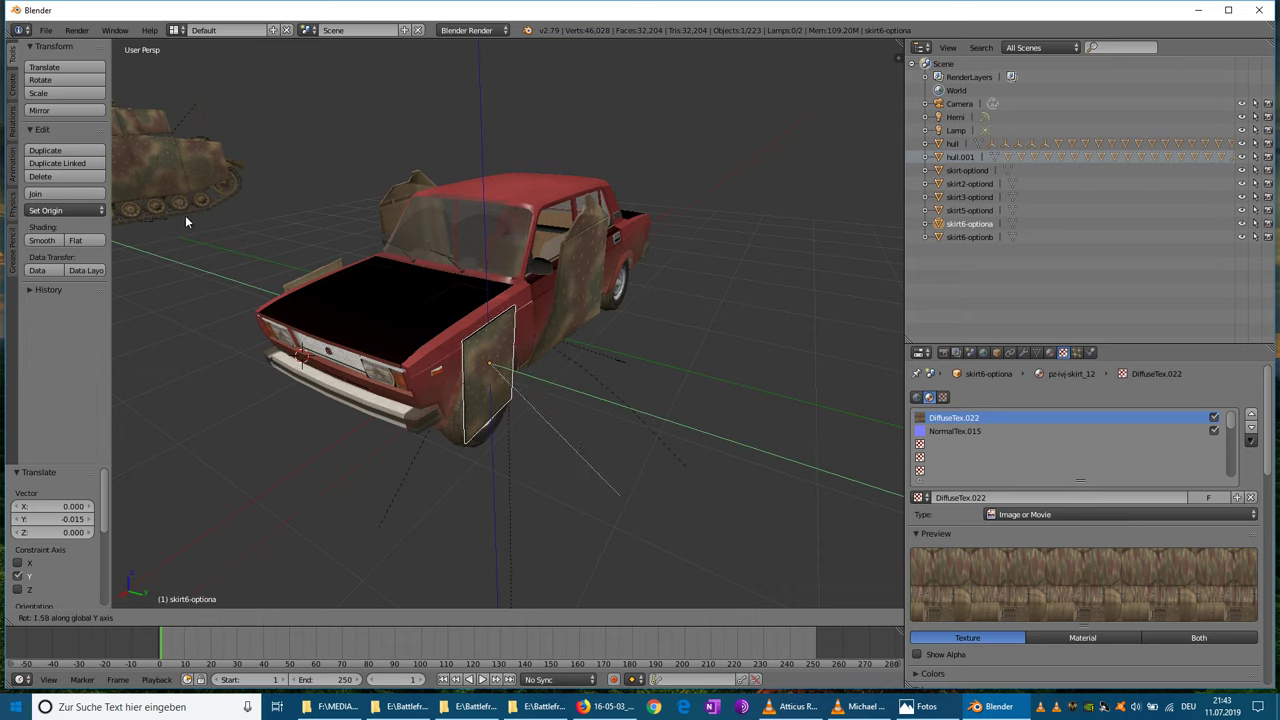
{"action": "key", "text": "y"}
{"action": "key", "text": "y"}
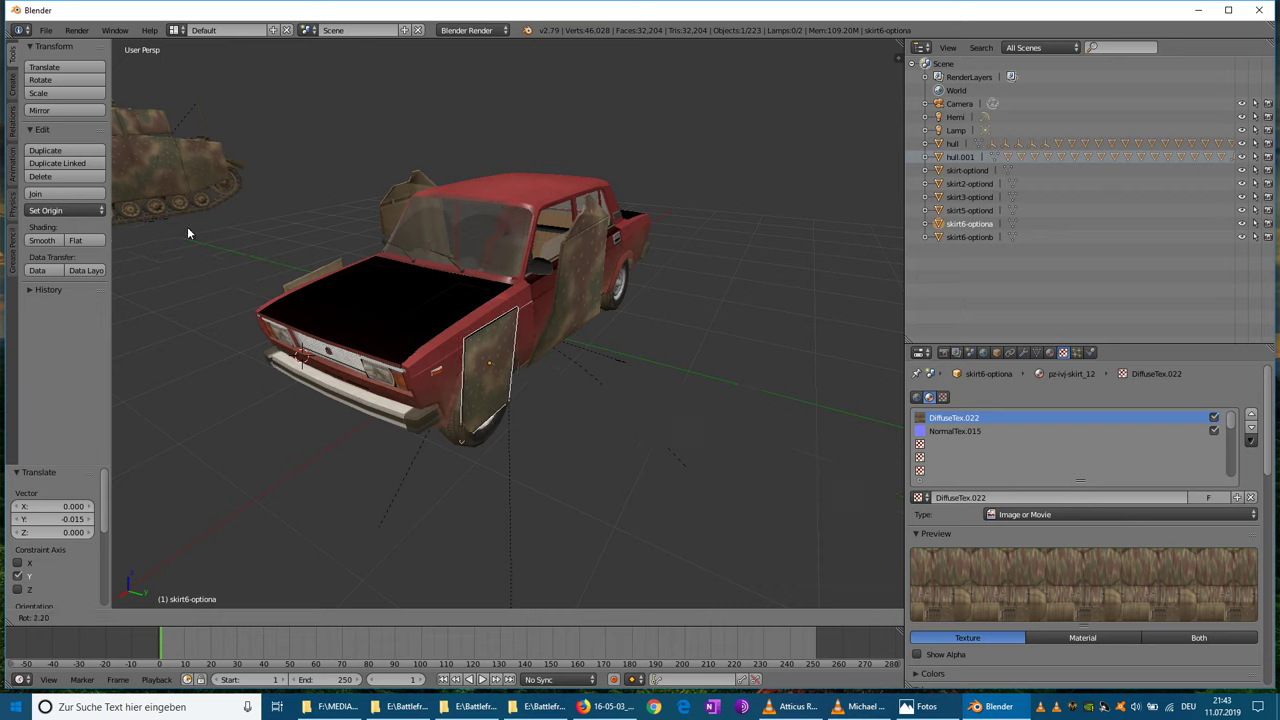
{"action": "left_click", "coordinate": [265, 280]}
{"action": "key", "text": "g"}
{"action": "key", "text": "y"}
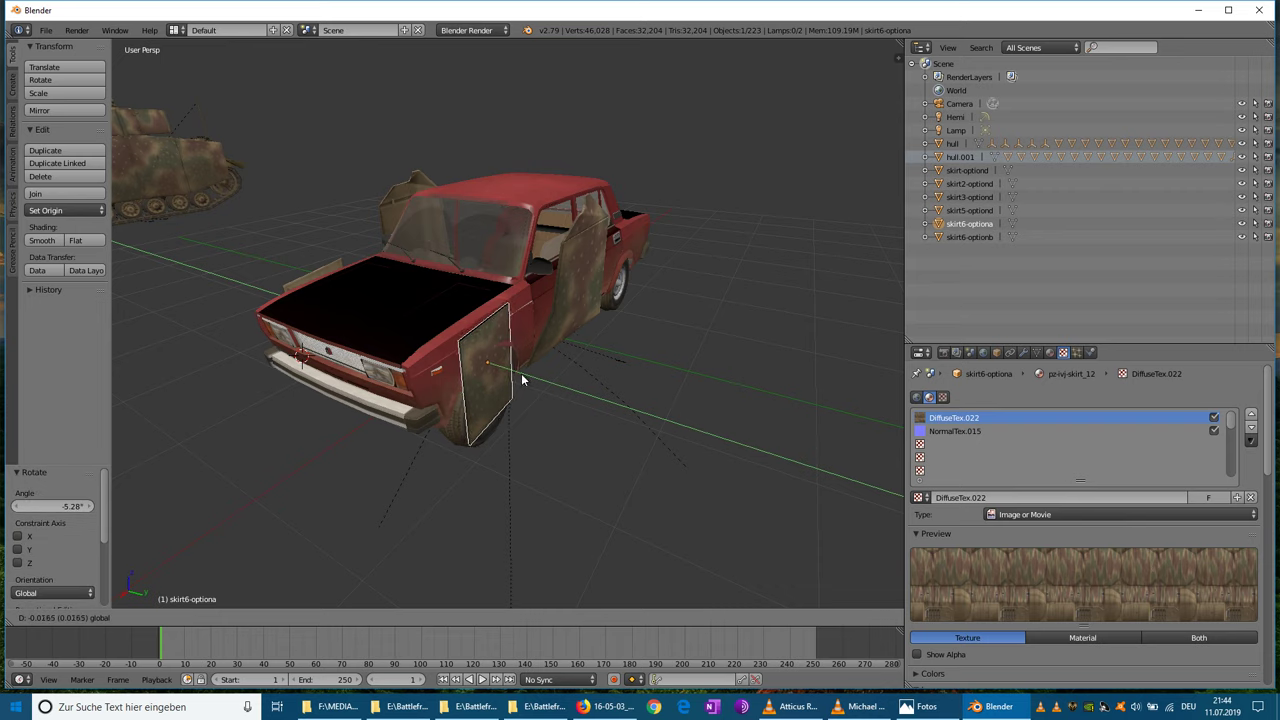
{"action": "left_click", "coordinate": [523, 380]}
{"action": "middle_click_drag", "start_coordinate": [523, 380], "coordinate": [558, 390]}
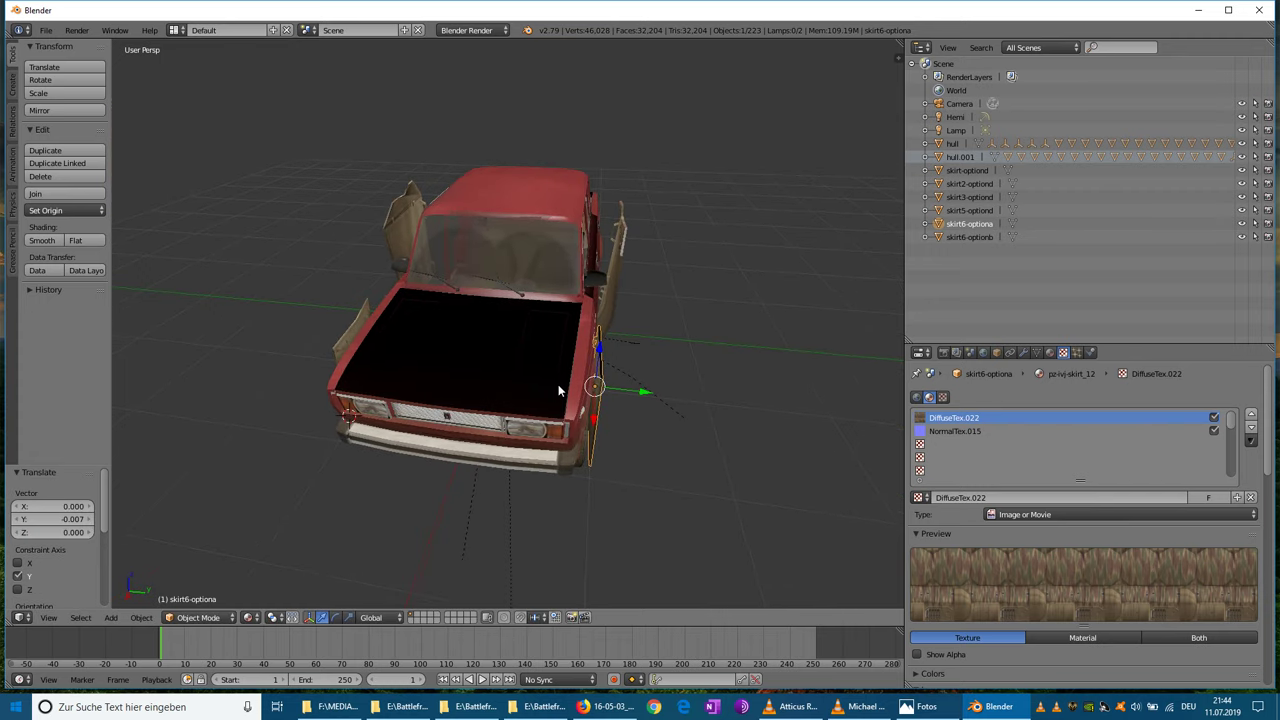
- Rotate the skirt6-optiona plate -6.14° about the Z axis and move it 0.010 along Y
{"action": "left_click", "coordinate": [86, 84]}
{"action": "key", "text": "y"}
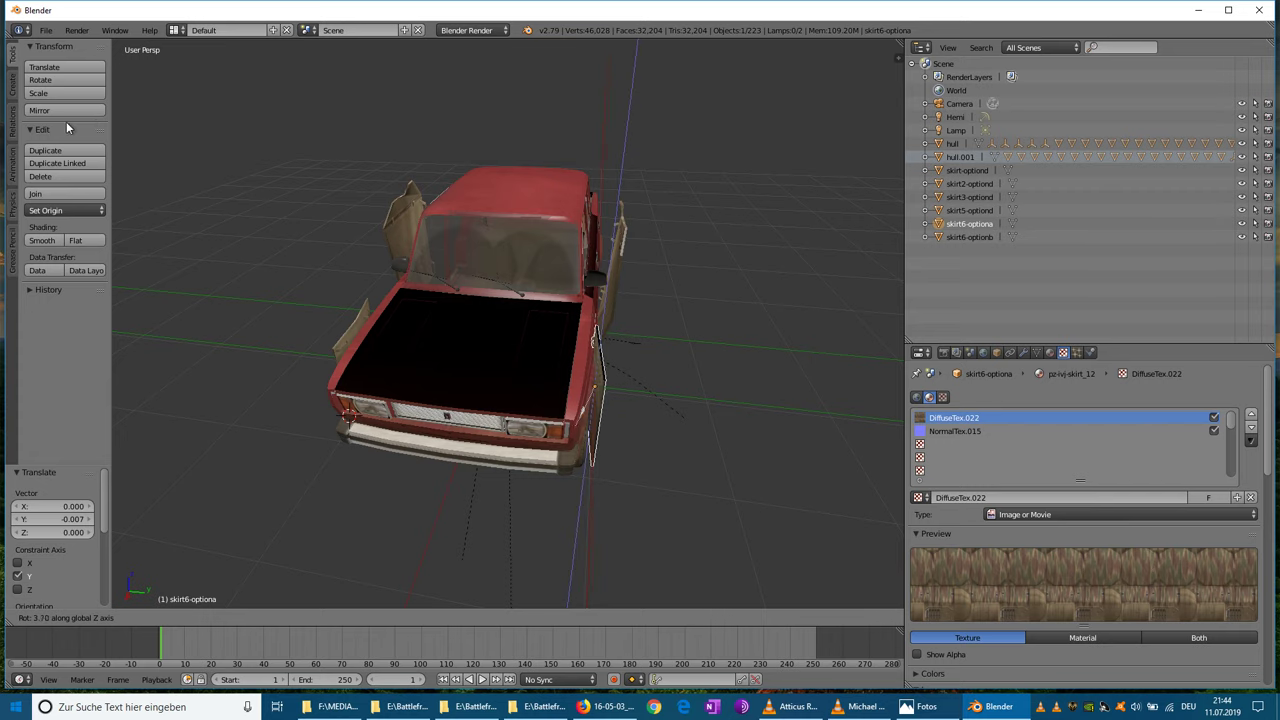
{"action": "key", "text": "z"}
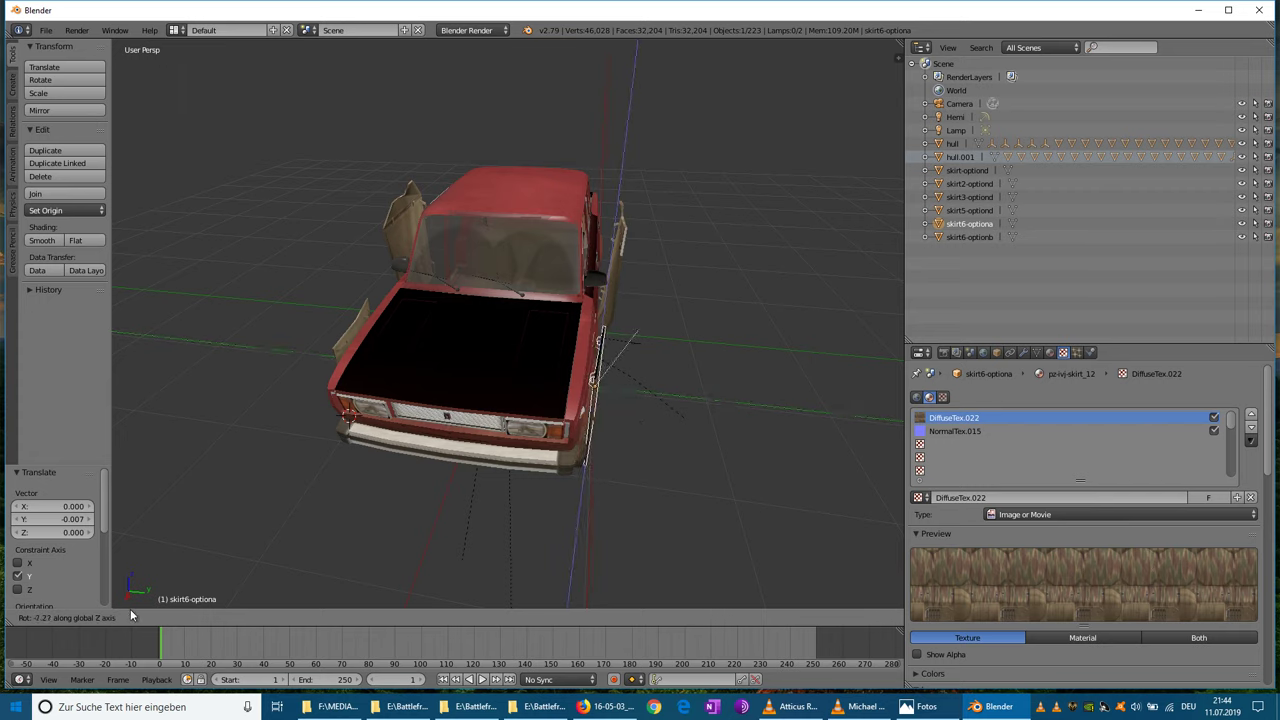
{"action": "left_click", "coordinate": [125, 41]}
{"action": "middle_click_drag", "start_coordinate": [254, 113], "coordinate": [580, 391]}
{"action": "key", "text": "g"}
{"action": "key", "text": "y"}
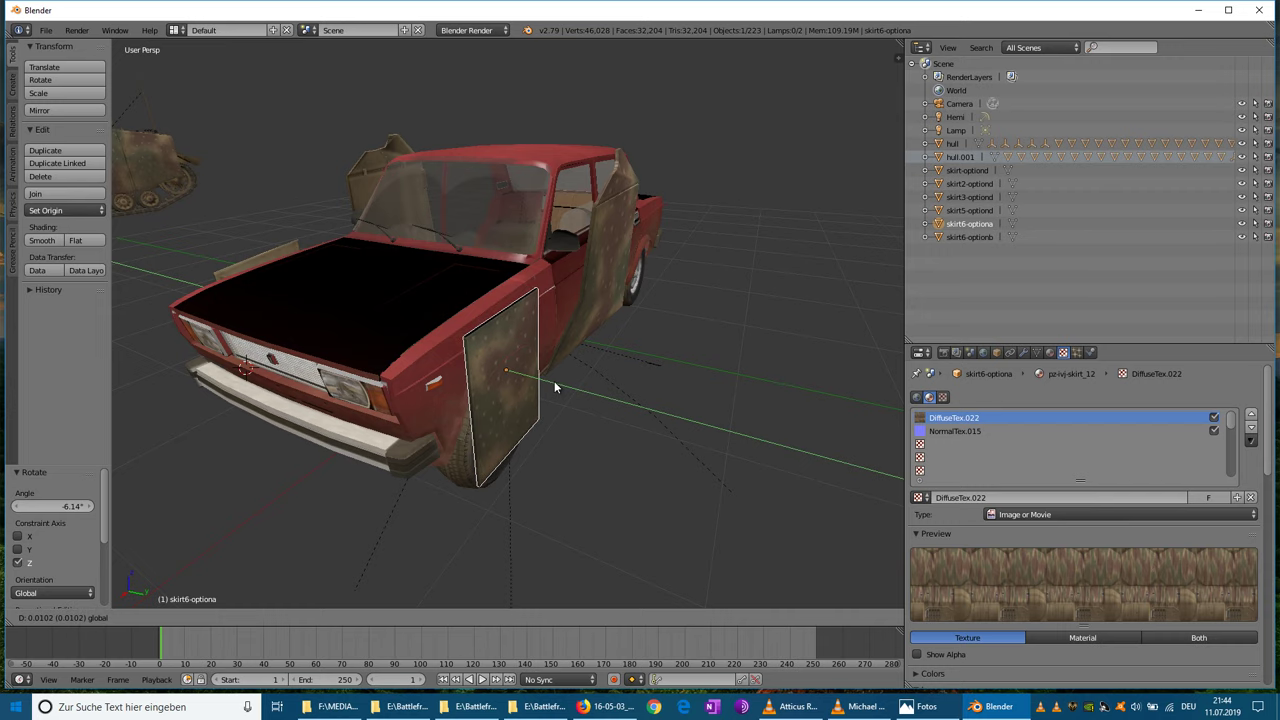
{"action": "left_click", "coordinate": [554, 381]}
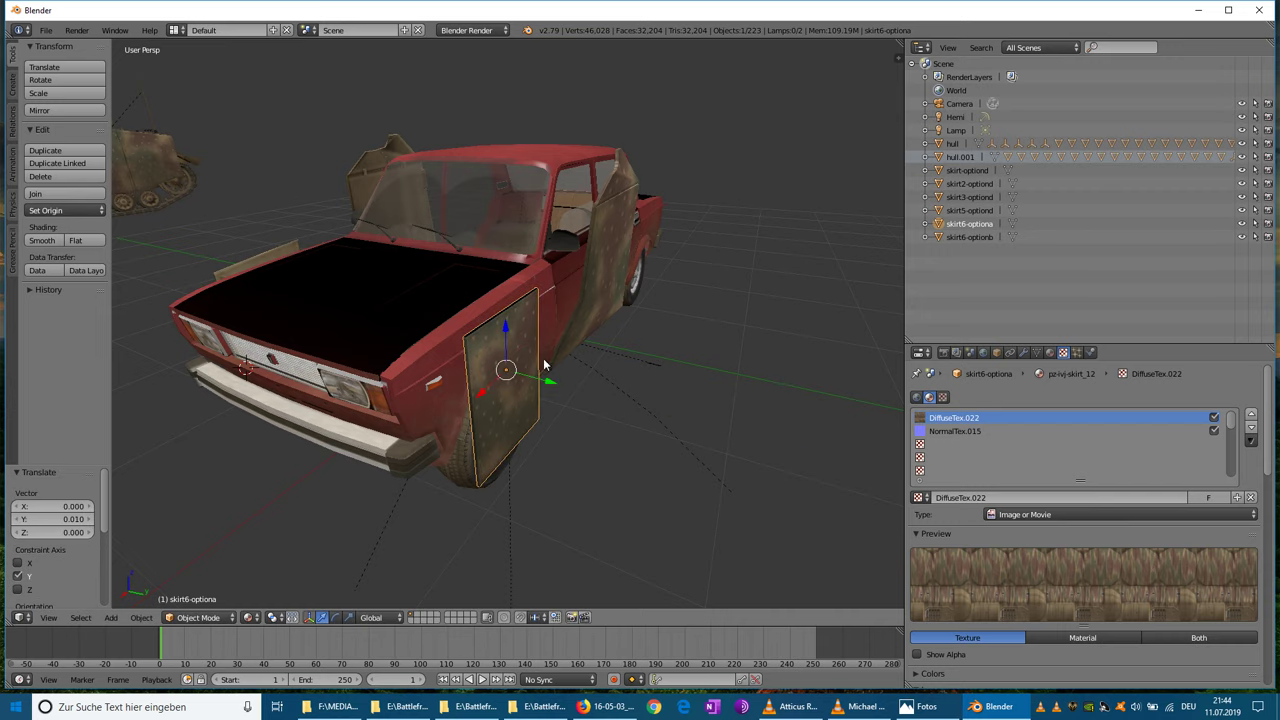
- Scale the skirt6-optiona plate by 1.006 and rotate it -4.29° about the Y axis
{"action": "left_click", "coordinate": [52, 88]}
{"action": "middle_click_drag", "start_coordinate": [432, 307], "coordinate": [401, 282]}
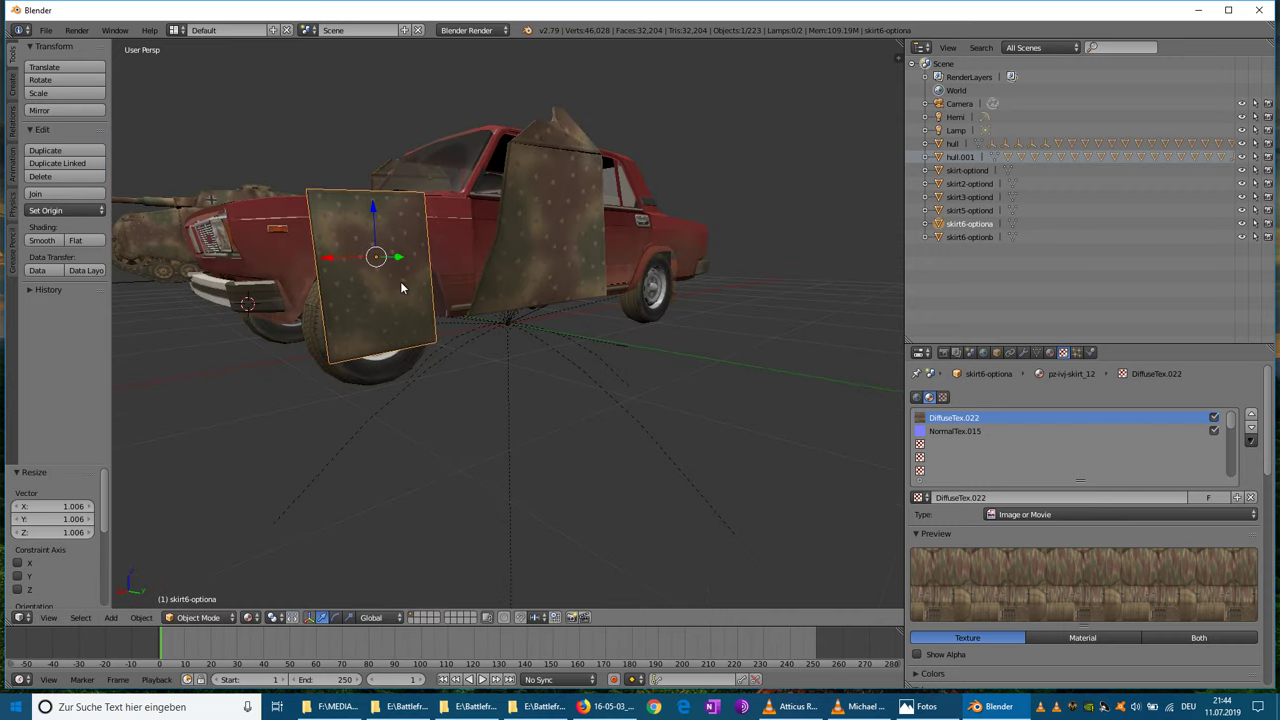
{"action": "left_click", "coordinate": [72, 80]}
{"action": "key", "text": "y"}
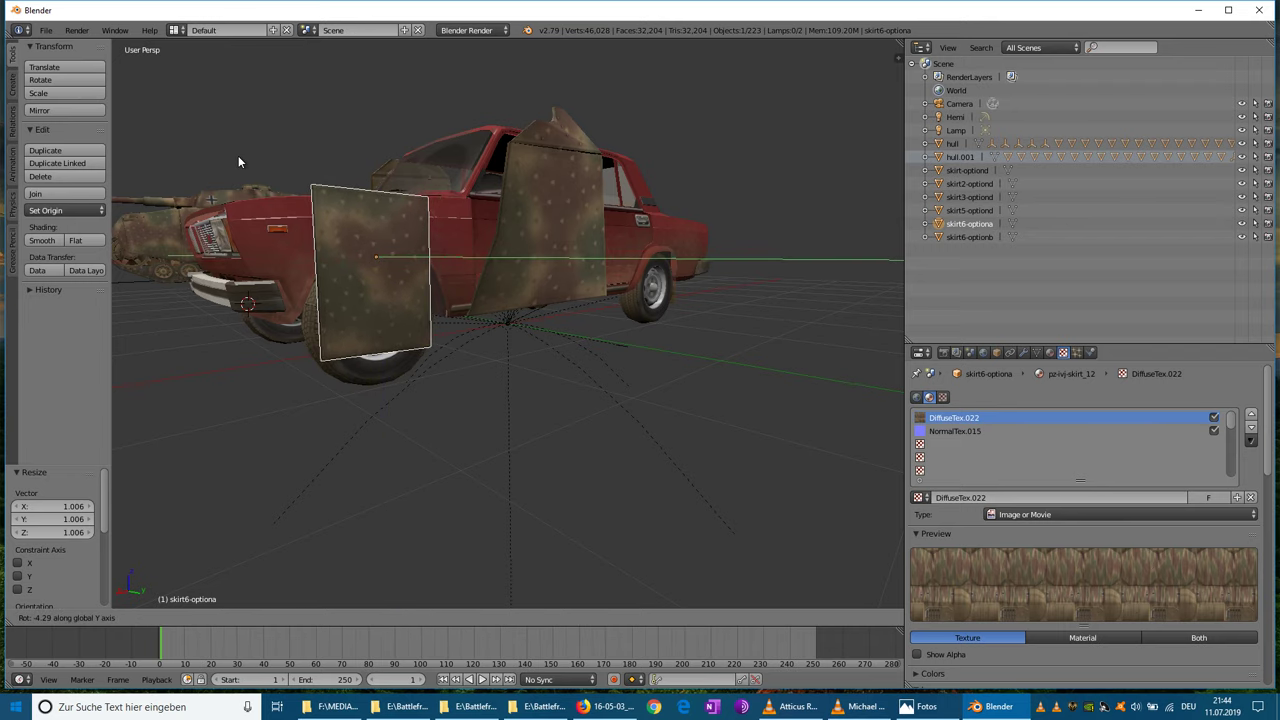
{"action": "left_click", "coordinate": [238, 155]}
{"action": "middle_click_drag", "start_coordinate": [244, 175], "coordinate": [294, 188]}
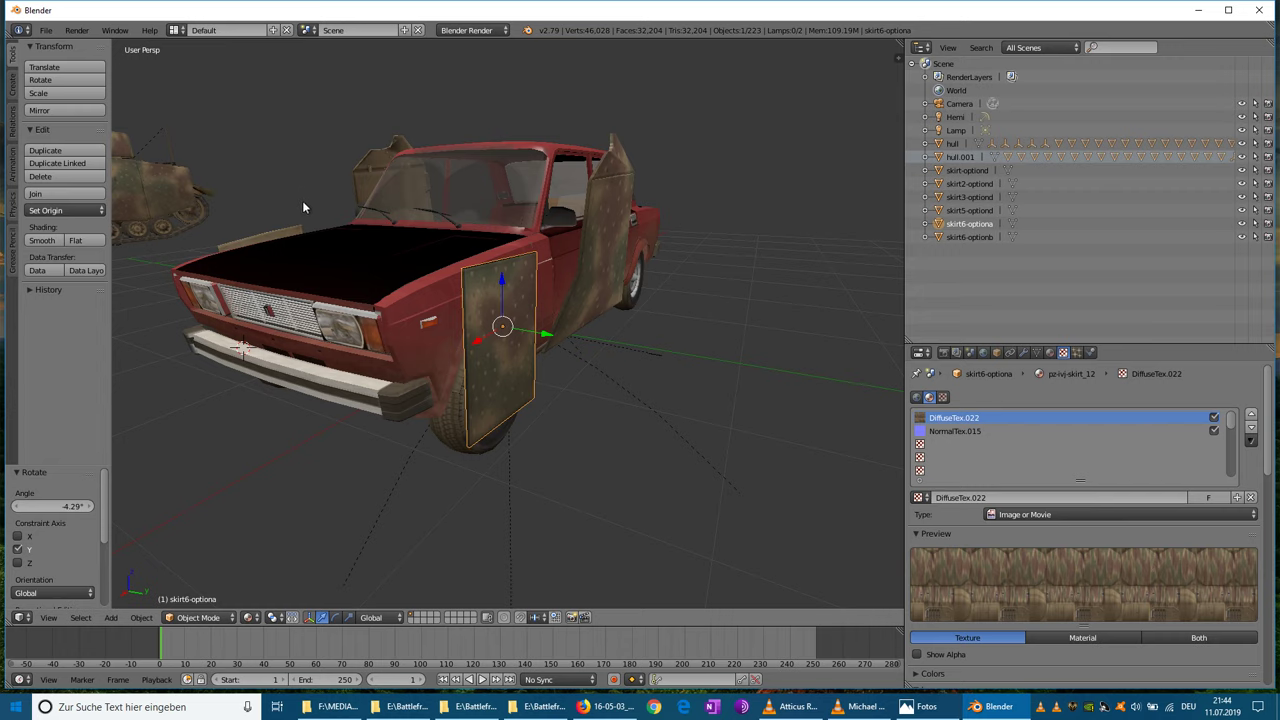
- Shift the skirt6-optiona plate -0.020 along X over the front wheel and rotate it freely by -3.54°
{"action": "scroll", "coordinate": [594, 360], "scroll_direction": "up", "scroll_amount": 4}
{"action": "scroll", "coordinate": [596, 364], "scroll_direction": "down", "scroll_amount": 3}
{"action": "middle_click_drag", "start_coordinate": [596, 364], "coordinate": [348, 345]}
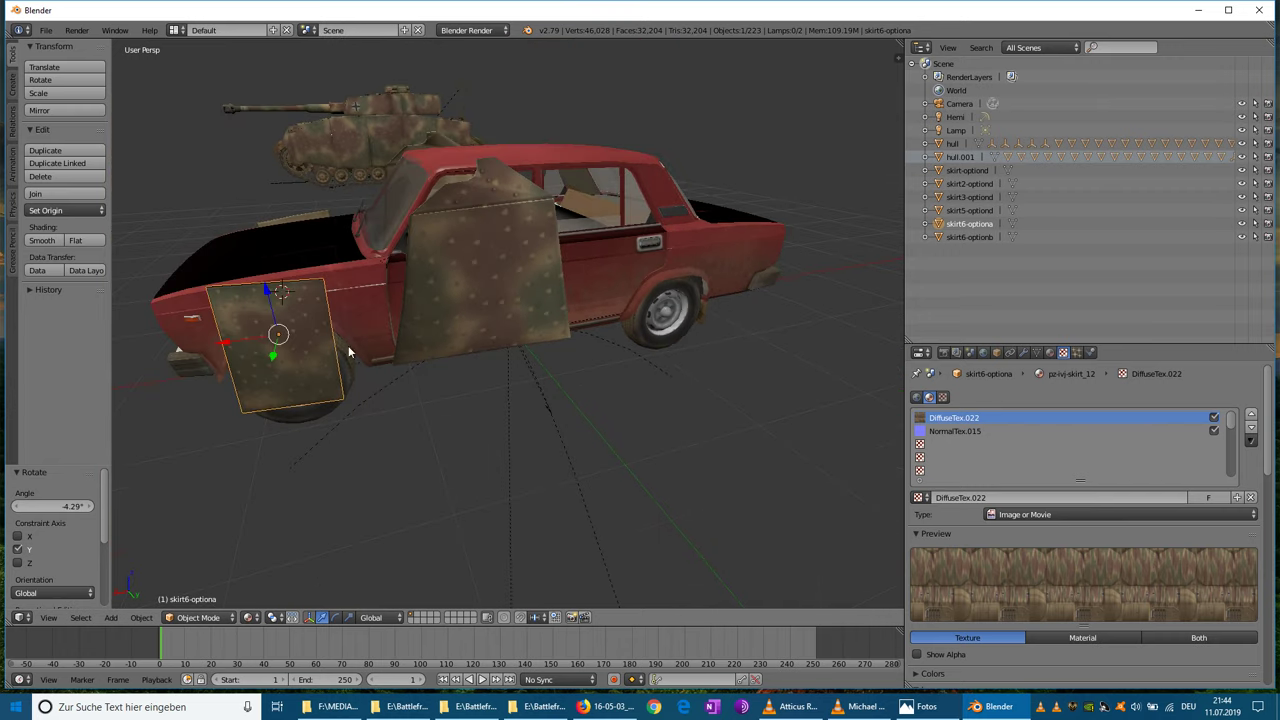
{"action": "key", "text": "g"}
{"action": "left_click", "coordinate": [241, 351]}
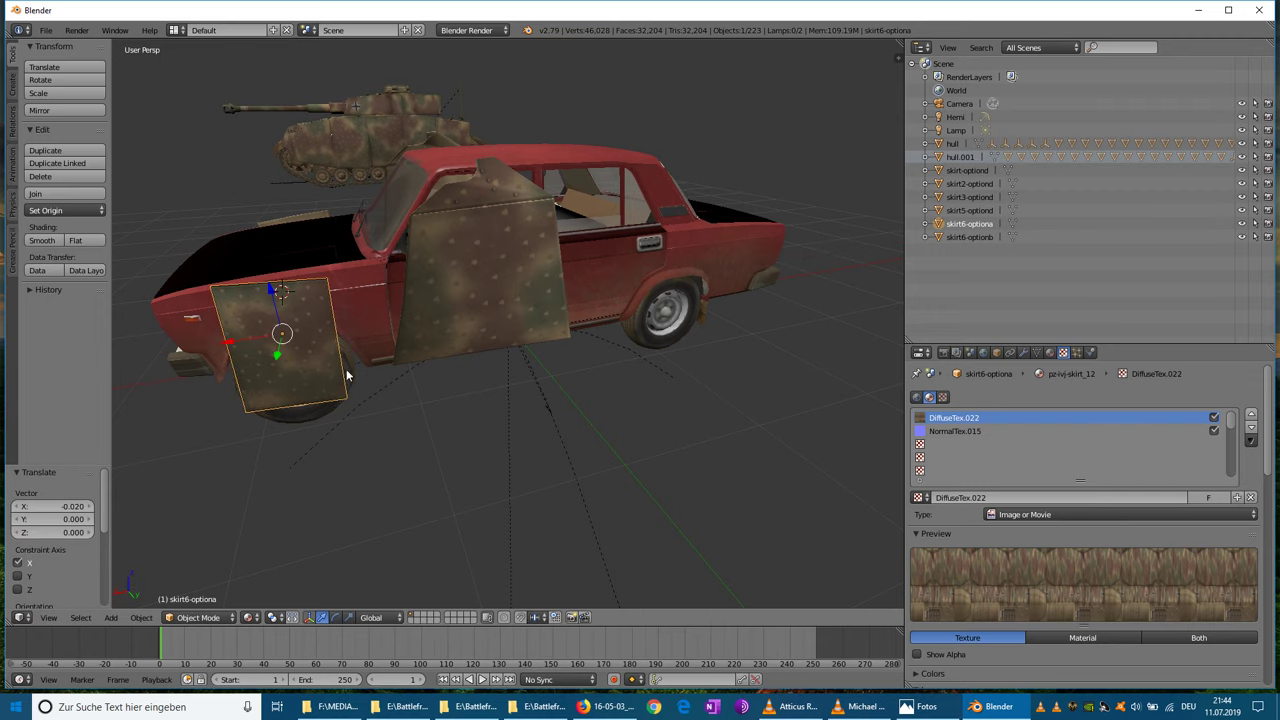
{"action": "scroll", "coordinate": [577, 443], "scroll_direction": "down", "scroll_amount": 4}
{"action": "scroll", "coordinate": [481, 416], "scroll_direction": "up", "scroll_amount": 2}
{"action": "left_click", "coordinate": [42, 81]}
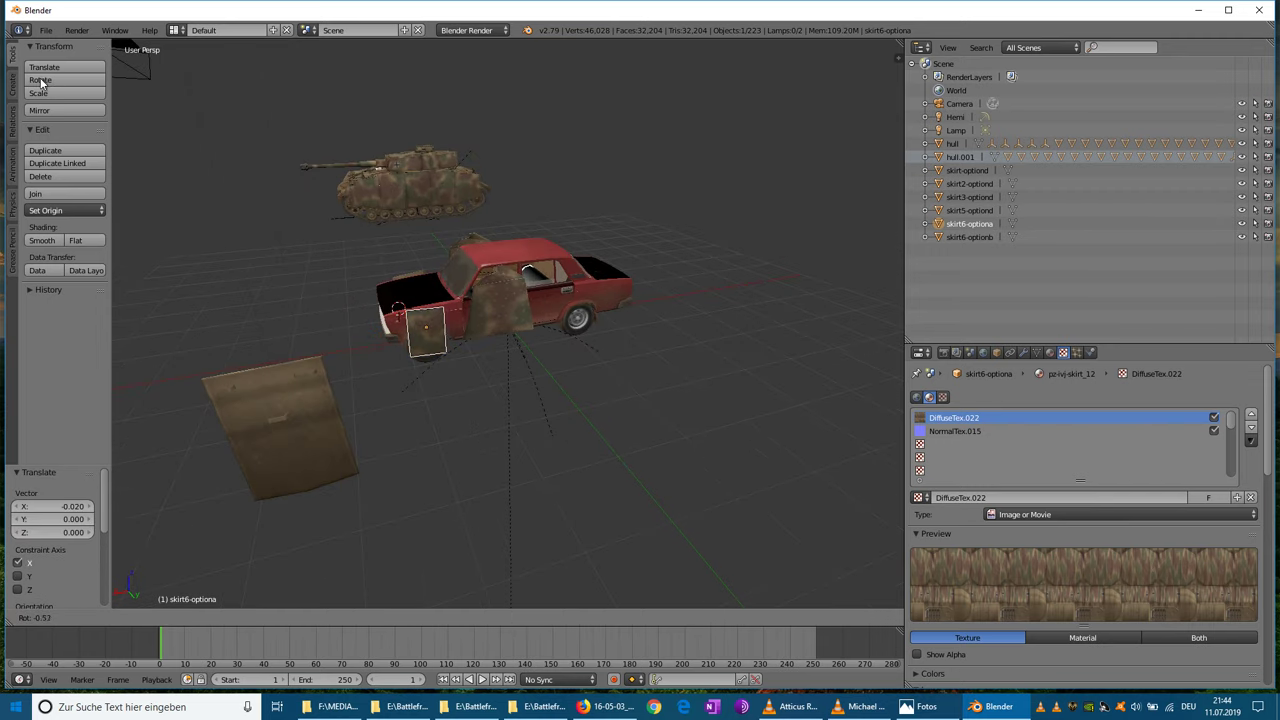
{"action": "left_click", "coordinate": [903, 84]}
- Move the skirt5-optiond plate -4.083 and a further -0.575 along X to the rear part of the car
{"action": "scroll", "coordinate": [755, 346], "scroll_direction": "up", "scroll_amount": 3}
{"action": "middle_click_drag", "start_coordinate": [755, 346], "coordinate": [708, 274]}
{"action": "right_click", "coordinate": [714, 265]}
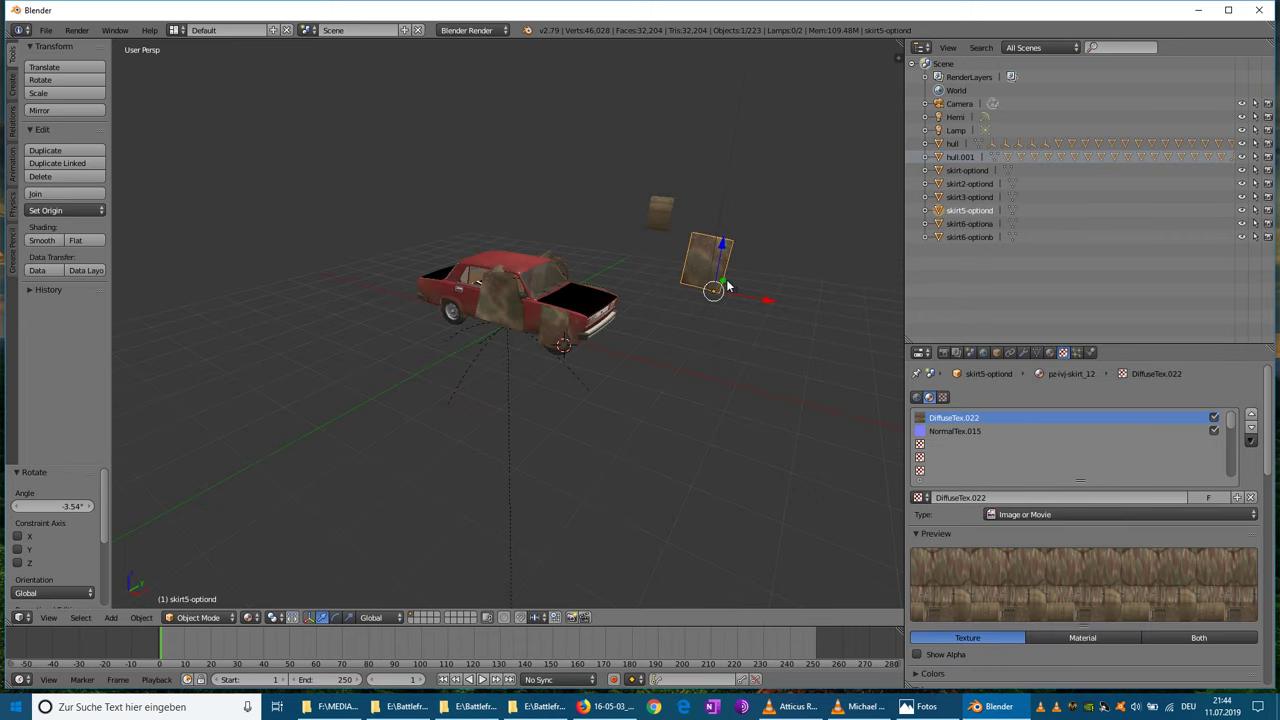
{"action": "left_click_drag", "start_coordinate": [726, 284], "coordinate": [495, 349]}
{"action": "scroll", "coordinate": [573, 377], "scroll_direction": "up", "scroll_amount": 1}
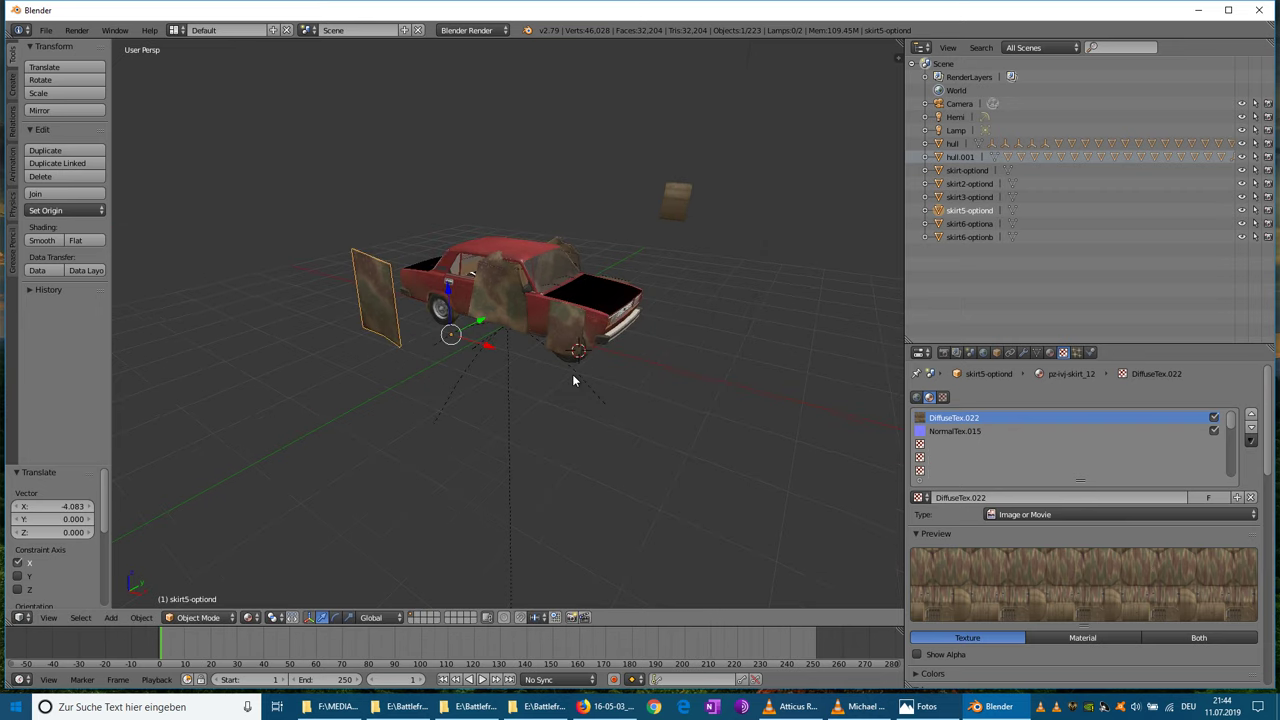
{"action": "middle_click_drag", "start_coordinate": [573, 380], "coordinate": [636, 366]}
{"action": "left_click_drag", "start_coordinate": [465, 340], "coordinate": [497, 310]}
{"action": "middle_click_drag", "start_coordinate": [610, 310], "coordinate": [300, 290]}
{"action": "scroll", "coordinate": [650, 368], "scroll_direction": "down", "scroll_amount": 3}
{"action": "middle_click_drag", "start_coordinate": [650, 372], "coordinate": [564, 358]}
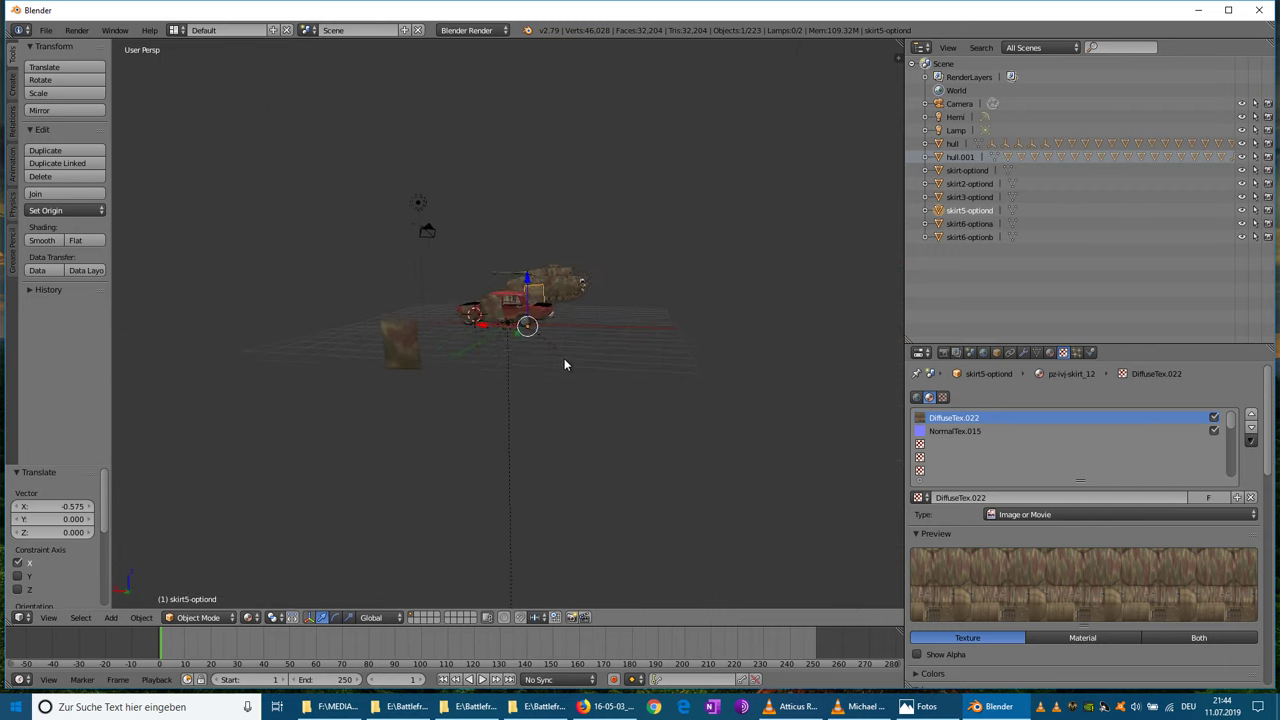
- Move the skirt6-optionb plate -9.766 along Y up to the side of the car
{"action": "right_click", "coordinate": [430, 363]}
{"action": "key", "text": "g"}
{"action": "key", "text": "y"}
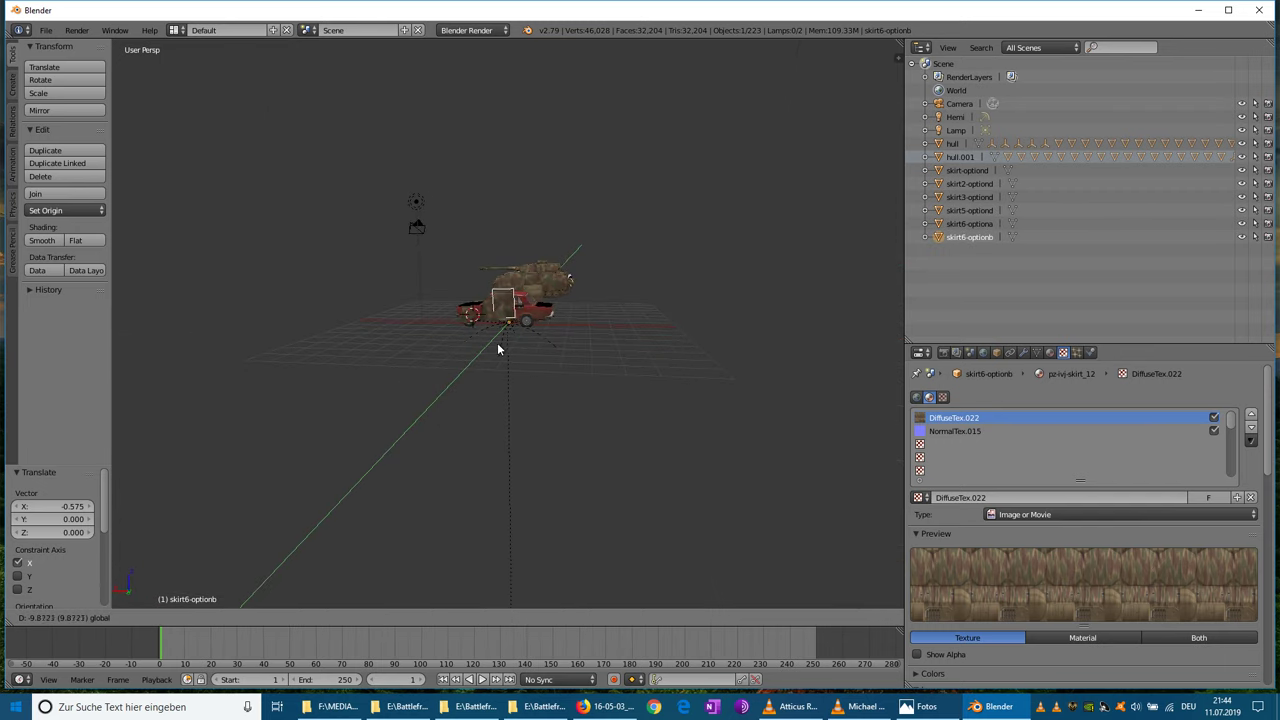
{"action": "left_click", "coordinate": [499, 344]}
{"action": "scroll", "coordinate": [569, 382], "scroll_direction": "up", "scroll_amount": 5}
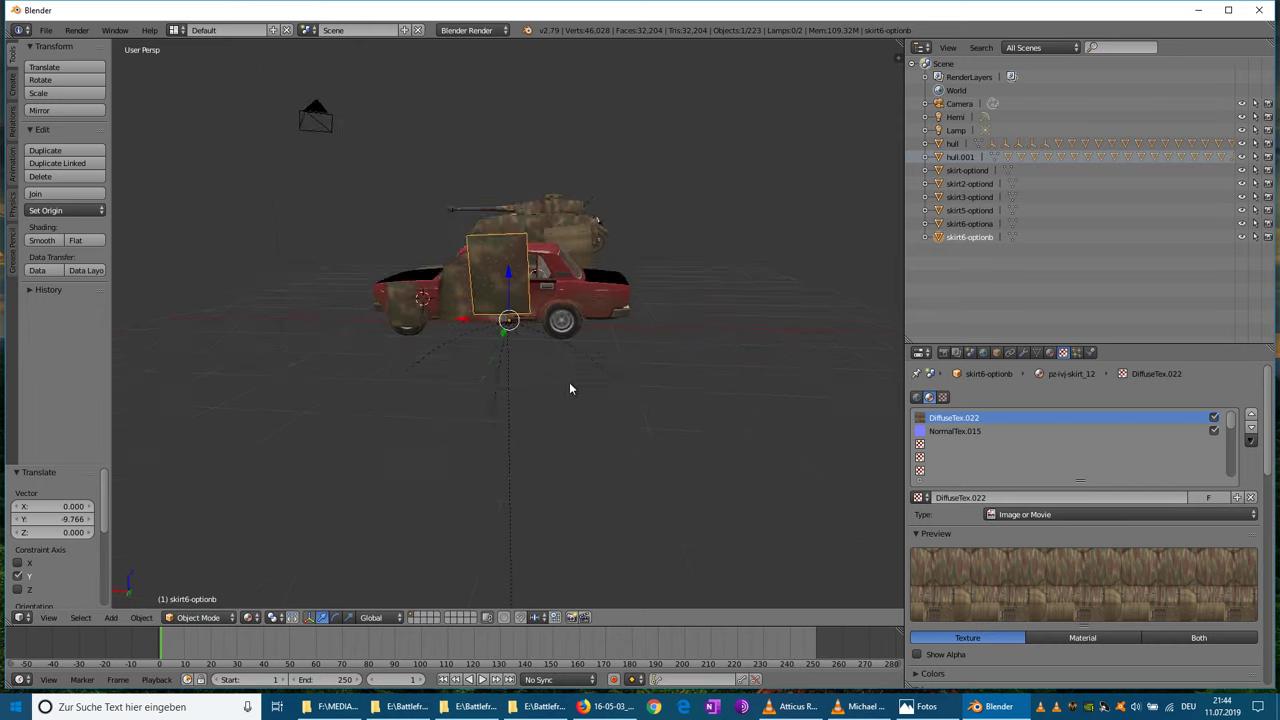
{"action": "middle_click_drag", "start_coordinate": [569, 382], "coordinate": [578, 393]}
- Place the skirt6-optionb plate over the rear wheel by moving it -0.999 along X and -0.383 along Z
{"action": "key", "text": "g"}
{"action": "key", "text": "x"}
{"action": "key", "text": "x"}
{"action": "left_click", "coordinate": [512, 323]}
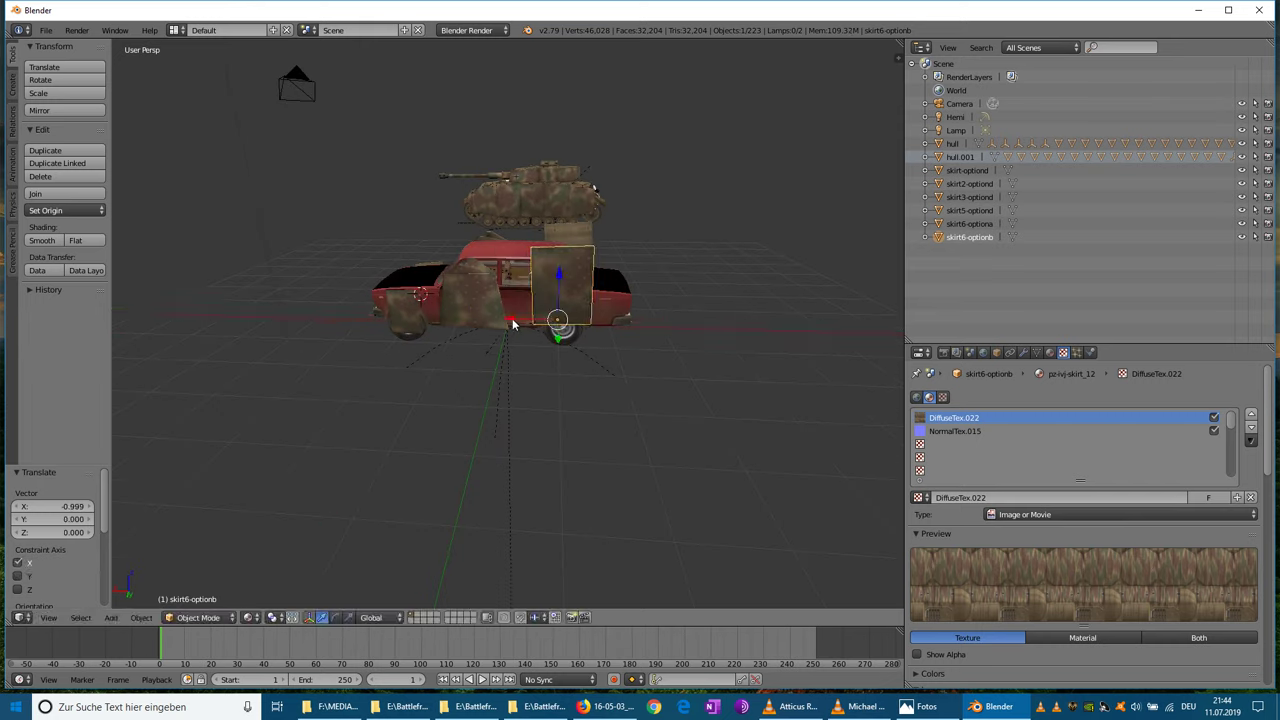
{"action": "key", "text": "g"}
{"action": "key", "text": "z"}
{"action": "left_click", "coordinate": [558, 322]}
{"action": "middle_click_drag", "start_coordinate": [558, 322], "coordinate": [515, 385]}
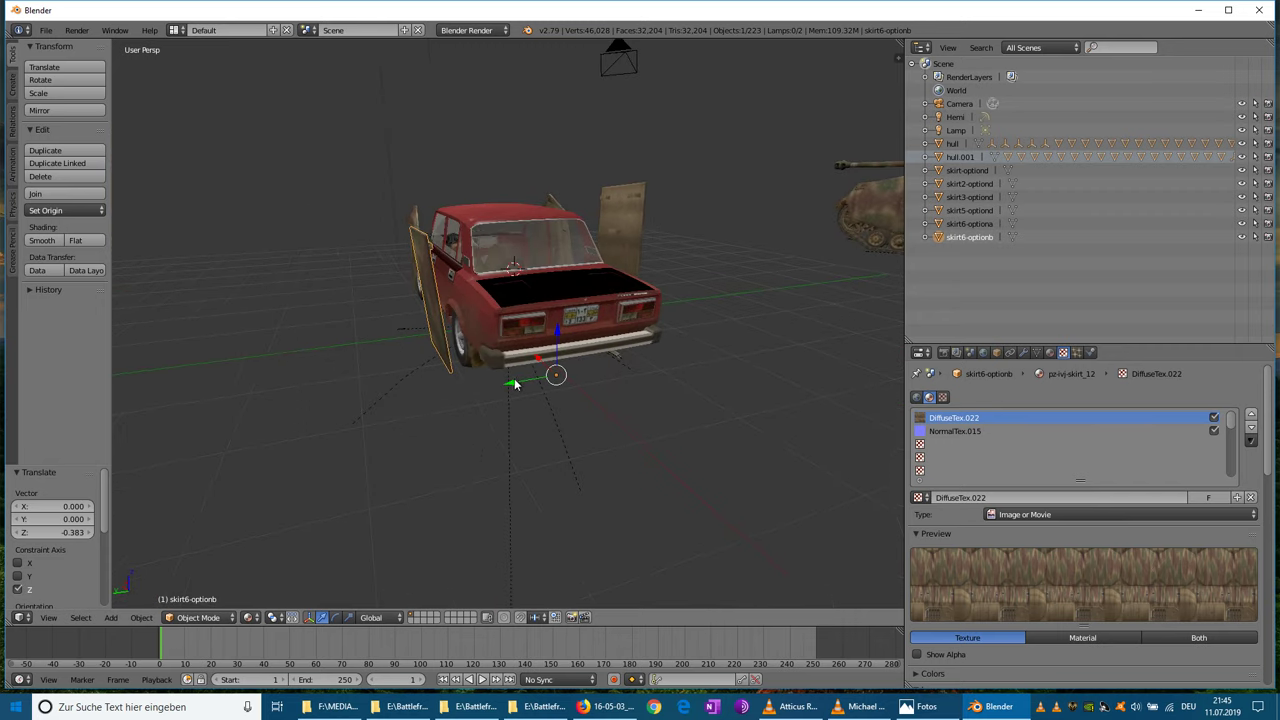
- Move the skirt6-optionb plate -0.194 along Y toward the car and scale it by 0.828
{"action": "key", "text": "g"}
{"action": "key", "text": "y"}
{"action": "left_click", "coordinate": [530, 380]}
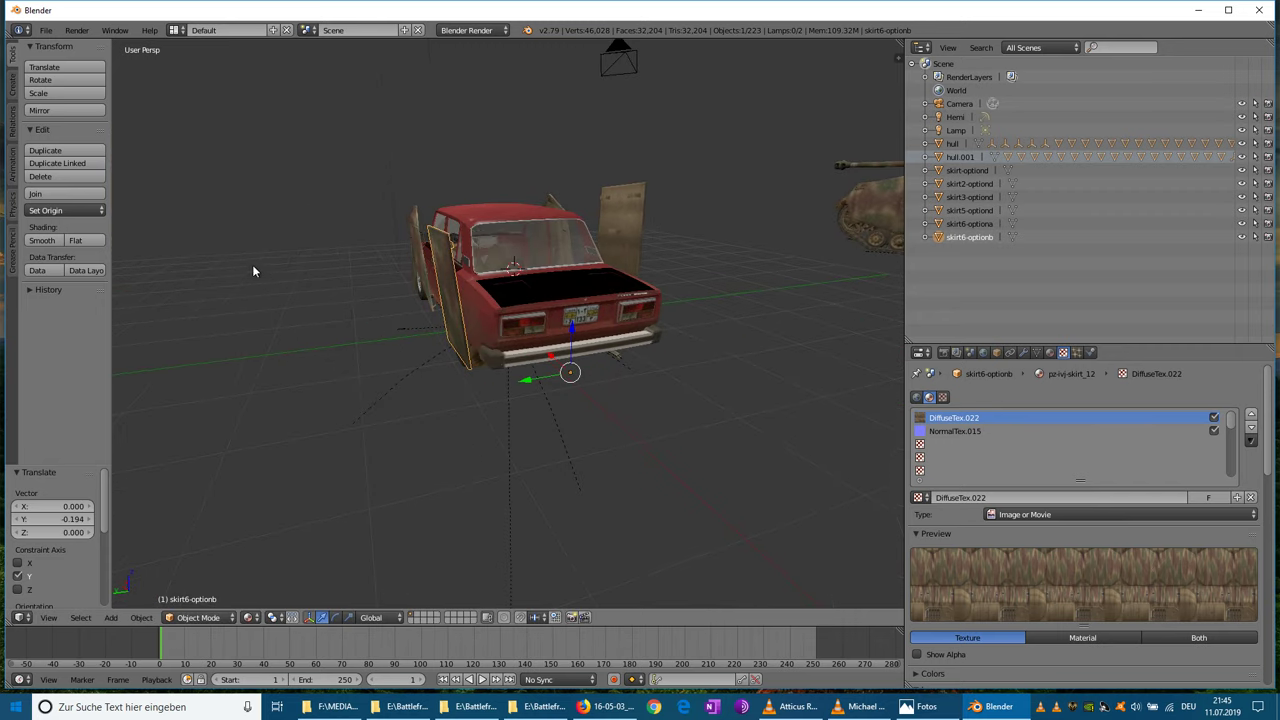
{"action": "middle_click_drag", "start_coordinate": [252, 264], "coordinate": [105, 143]}
{"action": "left_click", "coordinate": [62, 90]}
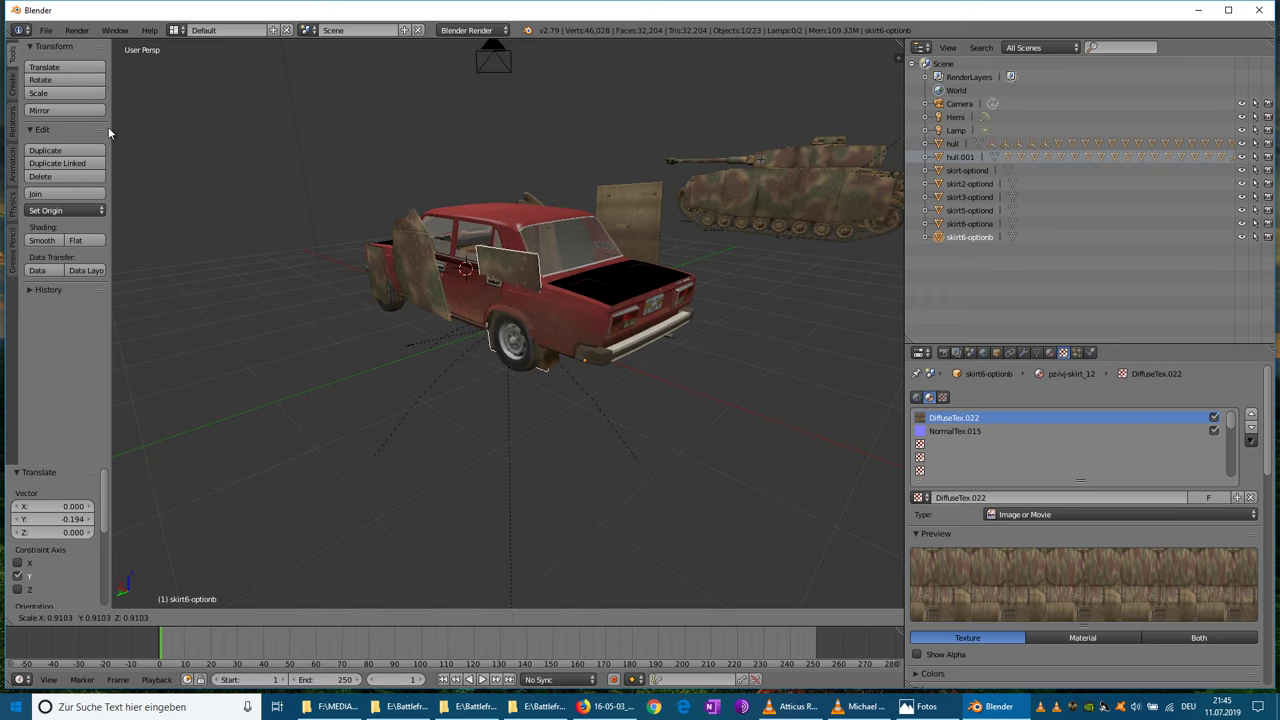
{"action": "left_click", "coordinate": [134, 177]}
- Move the skirt6-optionb plate along Y out in front of the rear wheel and raise it 0.101
{"action": "key", "text": "g"}
{"action": "key", "text": "y"}
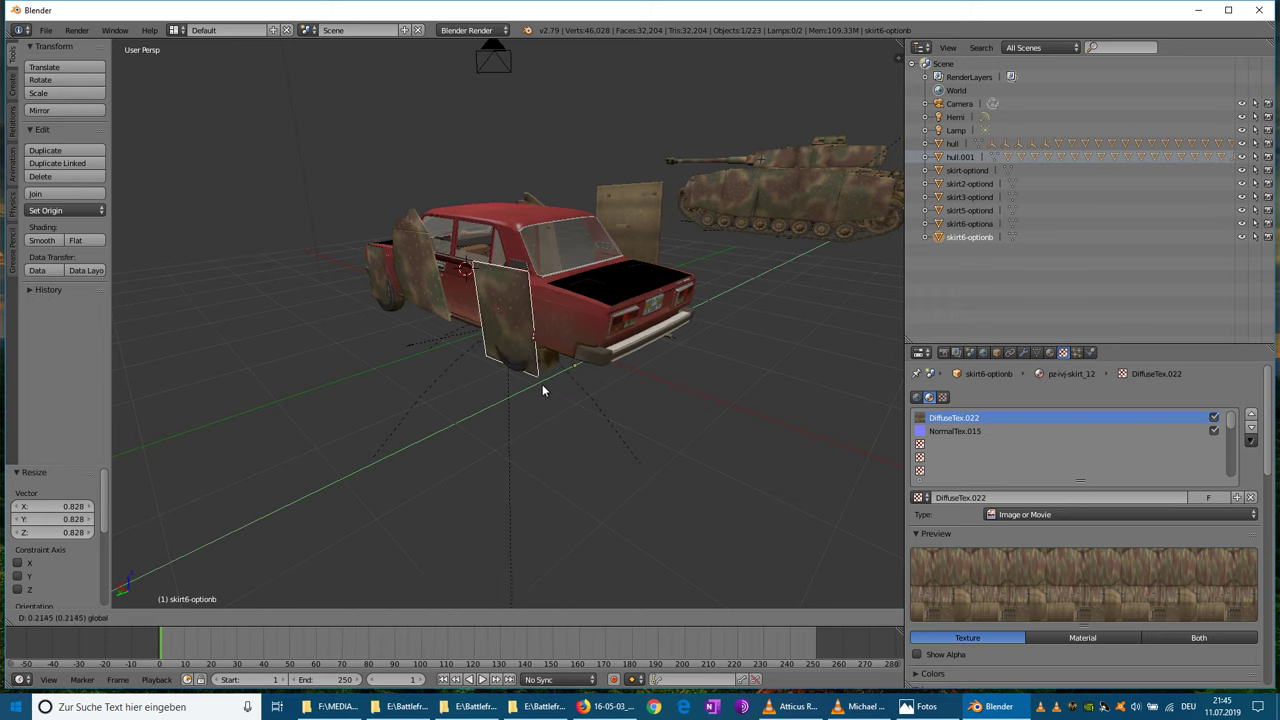
{"action": "left_click", "coordinate": [545, 385]}
{"action": "key", "text": "g"}
{"action": "key", "text": "y"}
{"action": "left_click_drag", "start_coordinate": [553, 362], "coordinate": [547, 360]}
{"action": "middle_click_drag", "start_coordinate": [418, 294], "coordinate": [519, 311]}
{"action": "left_click_drag", "start_coordinate": [598, 323], "coordinate": [605, 314]}
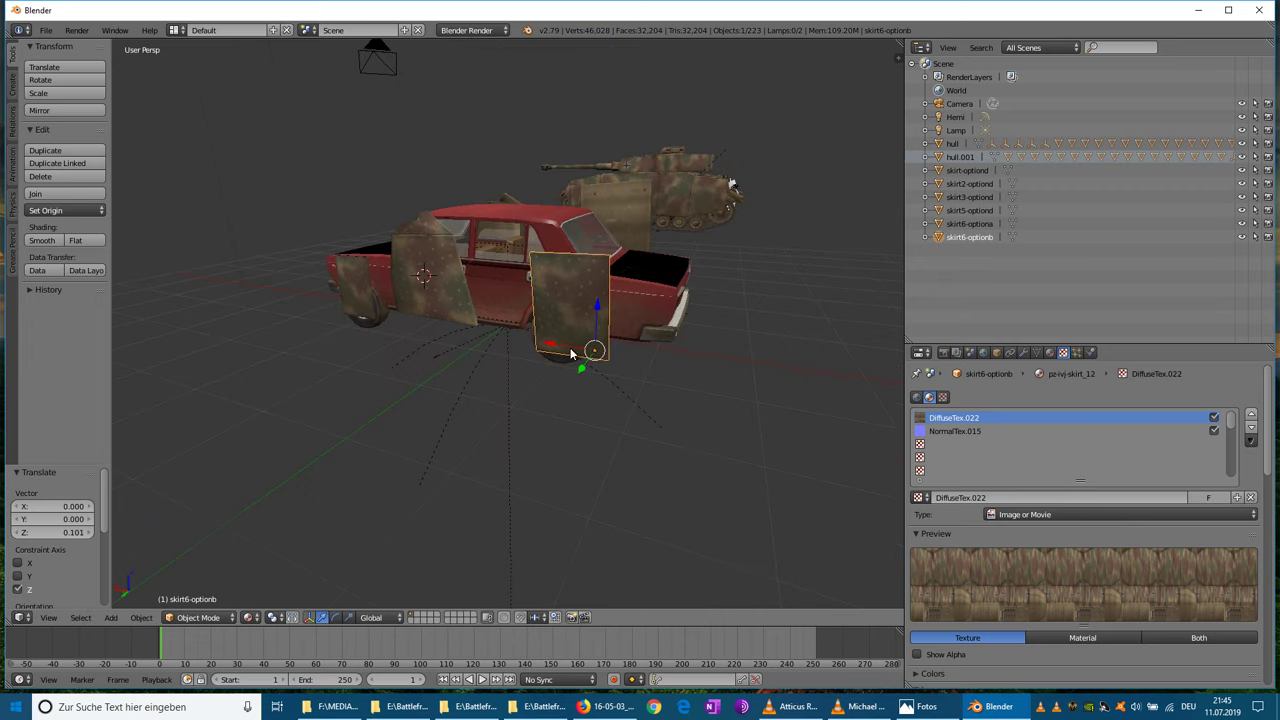
- Nudge the skirt6-optionb plate along X toward the front of the car and raise it 0.029
{"action": "left_click_drag", "start_coordinate": [548, 348], "coordinate": [539, 346]}
{"action": "left_click_drag", "start_coordinate": [585, 310], "coordinate": [586, 306]}
{"action": "left_click", "coordinate": [947, 710]}
{"action": "left_click", "coordinate": [930, 707]}
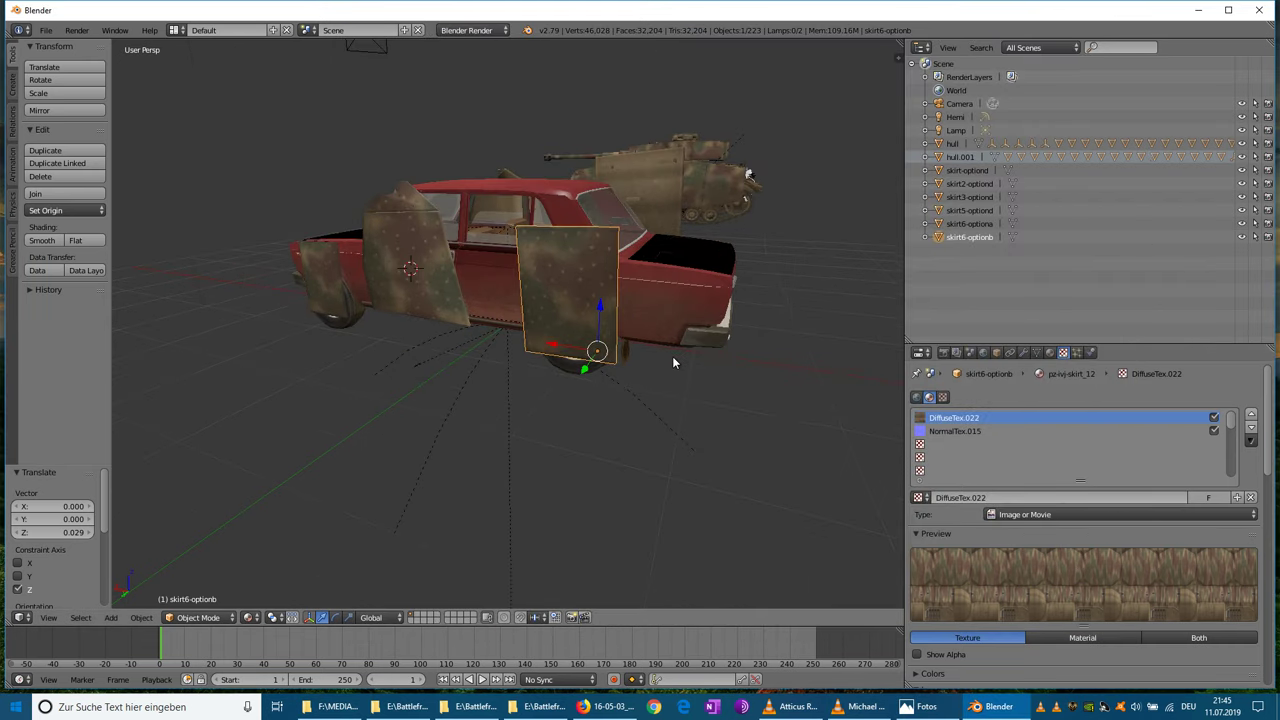
- Scale the skirt6-optionb plate by about 0.849 and move it 0.254 along Y, clear of the rear wheel
{"action": "left_click", "coordinate": [84, 94]}
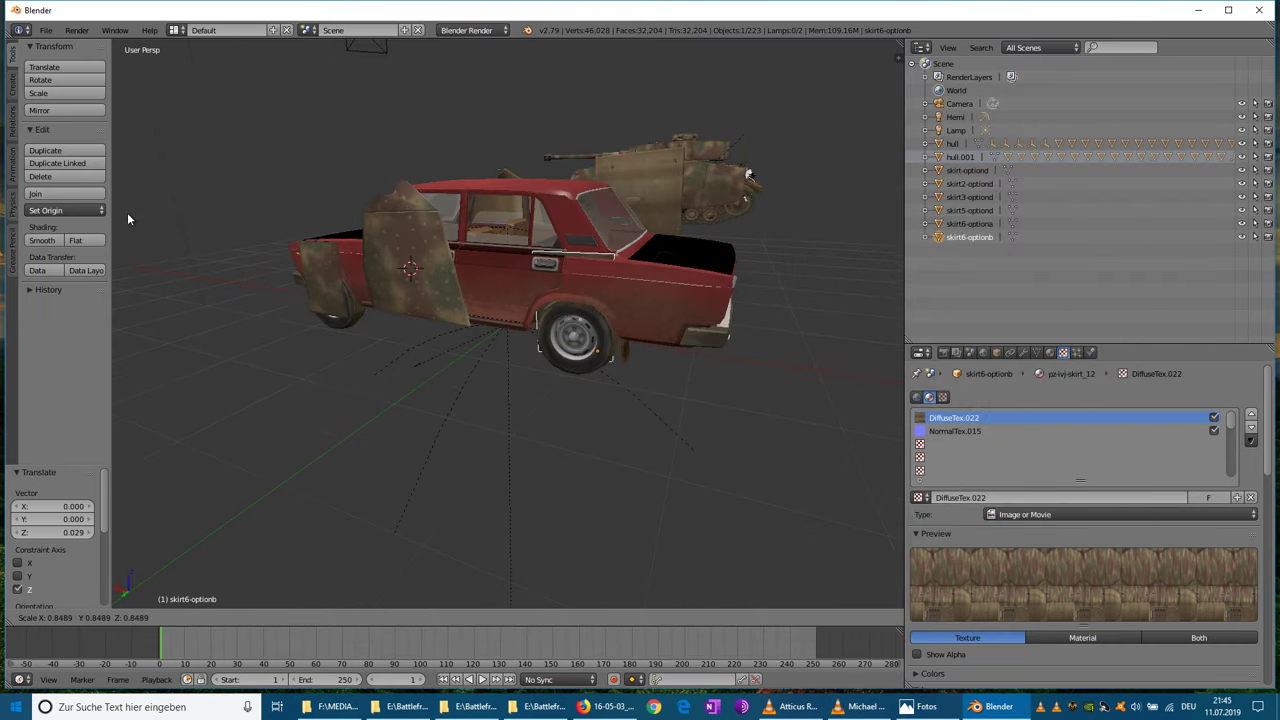
{"action": "left_click", "coordinate": [127, 212]}
{"action": "key", "text": "g"}
{"action": "left_click", "coordinate": [581, 392]}
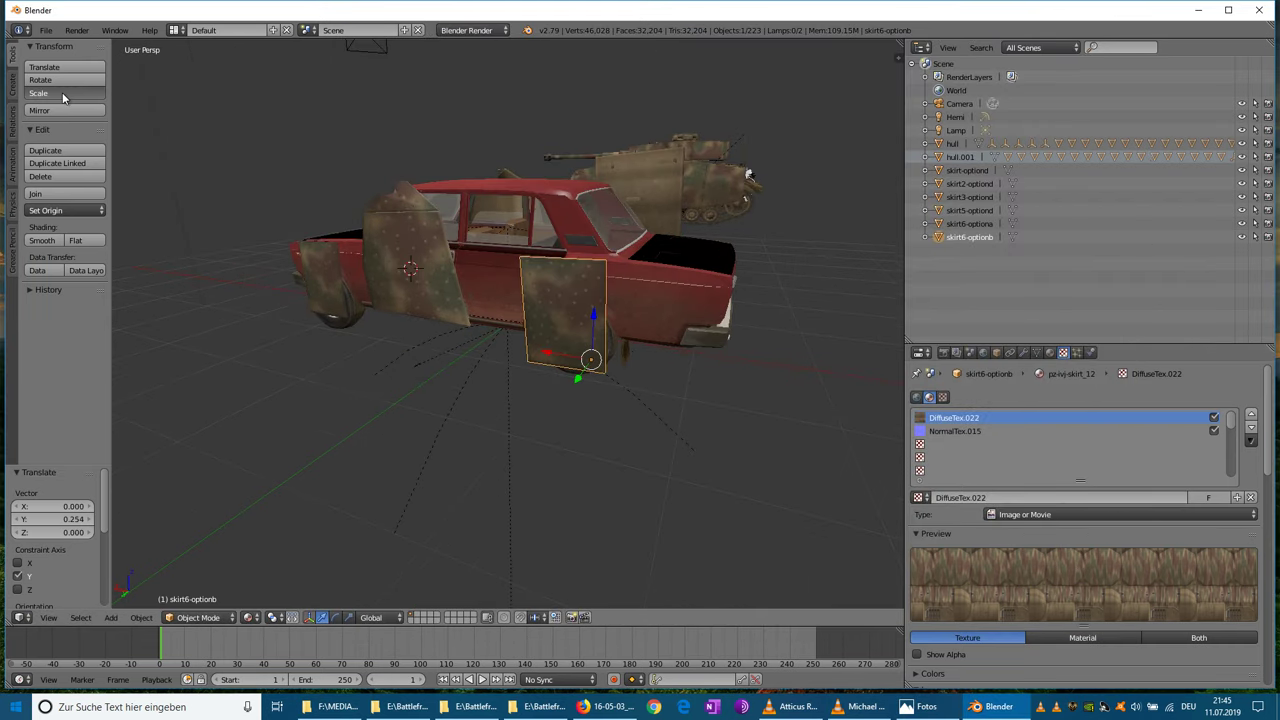
- Shrink the skirt6-optionb plate further and reposition it over the rear wheel, raising it and shifting it -0.051 along X
{"action": "left_click", "coordinate": [63, 94]}
{"action": "left_click", "coordinate": [116, 153]}
{"action": "left_click_drag", "start_coordinate": [590, 321], "coordinate": [592, 309]}
{"action": "left_click_drag", "start_coordinate": [576, 364], "coordinate": [554, 350]}
{"action": "middle_click_drag", "start_coordinate": [615, 398], "coordinate": [647, 388]}
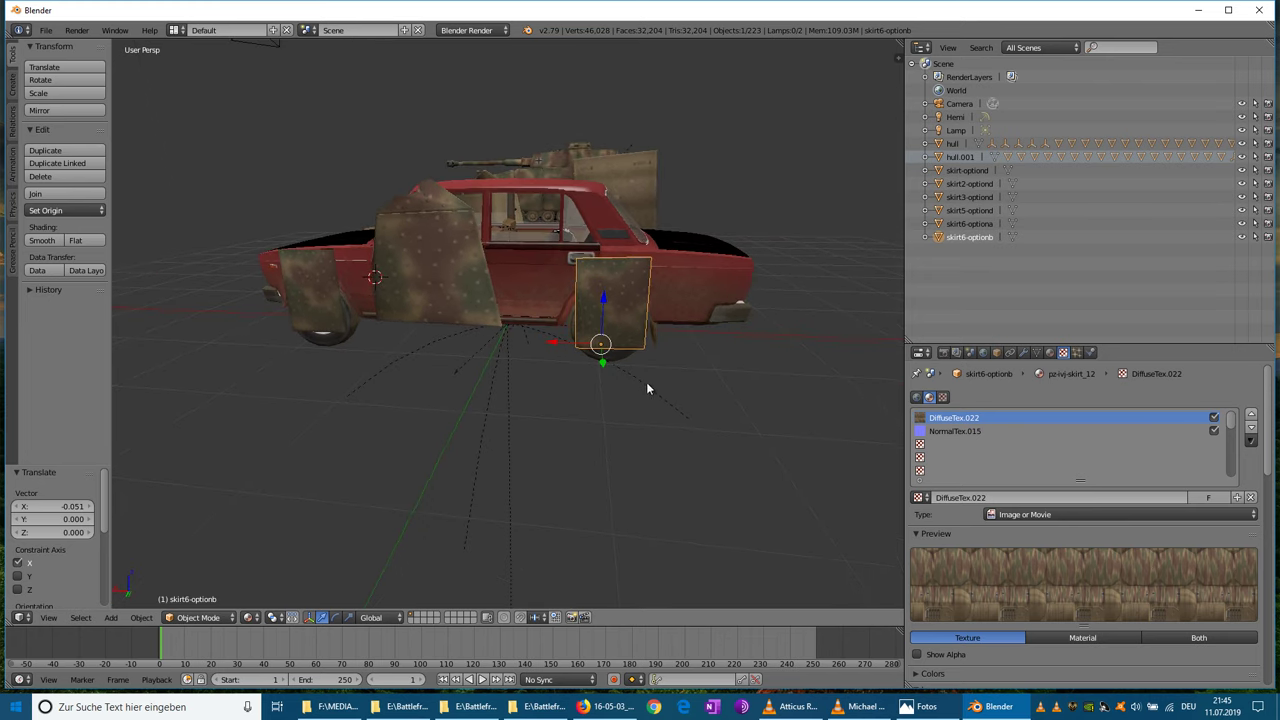
- Rotate the skirt6-optionb plate freely by 2.18° and shift it 0.059 along X over the rear wheel
{"action": "left_click", "coordinate": [55, 92]}
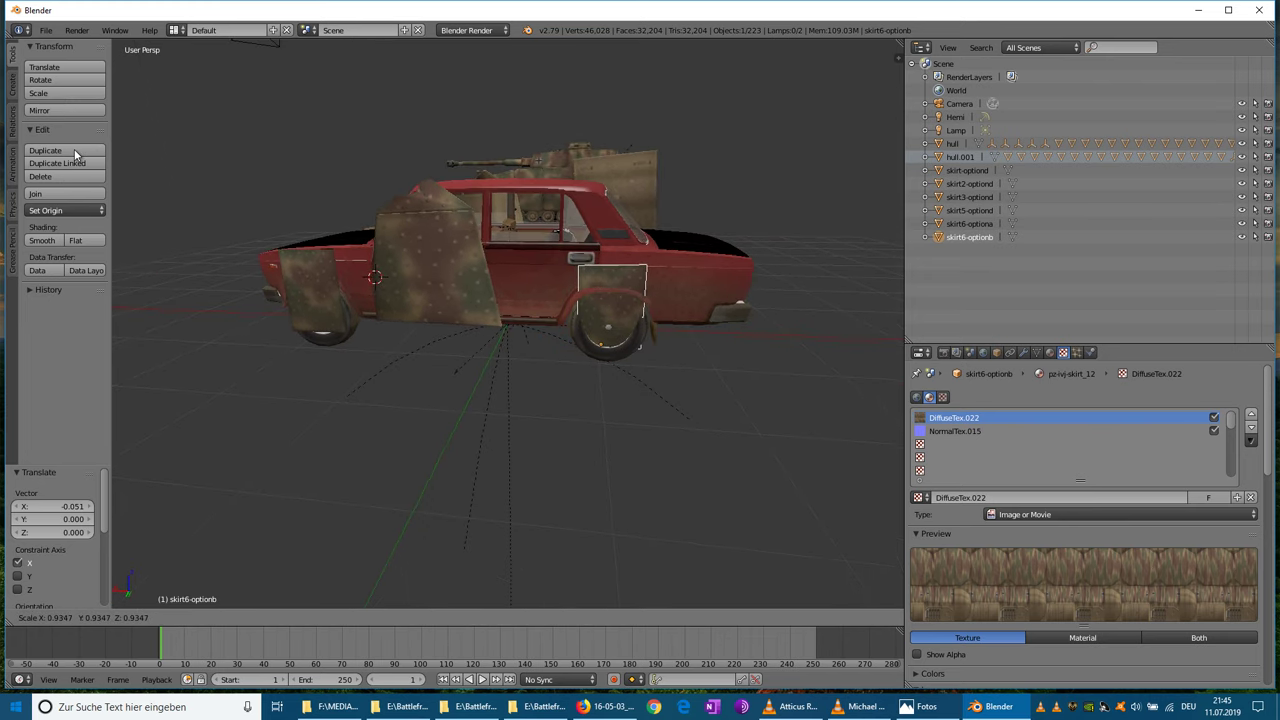
{"action": "right_click", "coordinate": [75, 150]}
{"action": "left_click", "coordinate": [57, 86]}
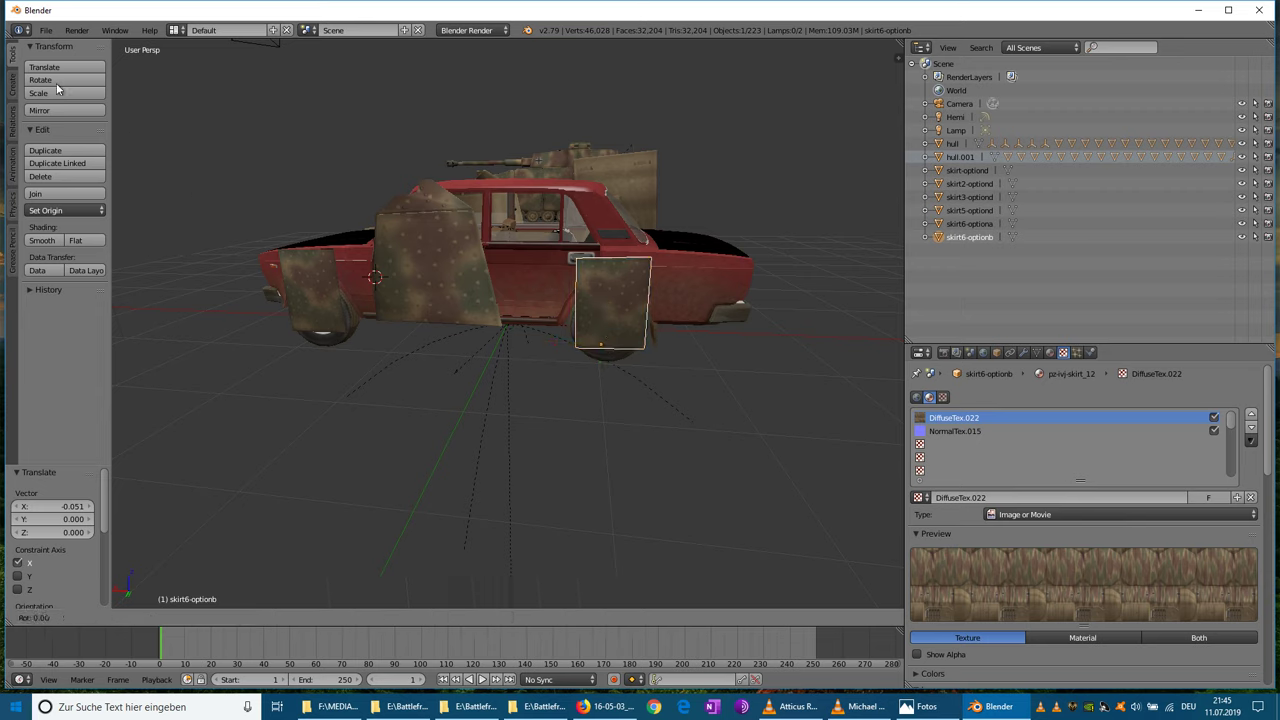
{"action": "left_click", "coordinate": [122, 85]}
{"action": "scroll", "coordinate": [536, 290], "scroll_direction": "up", "scroll_amount": 1}
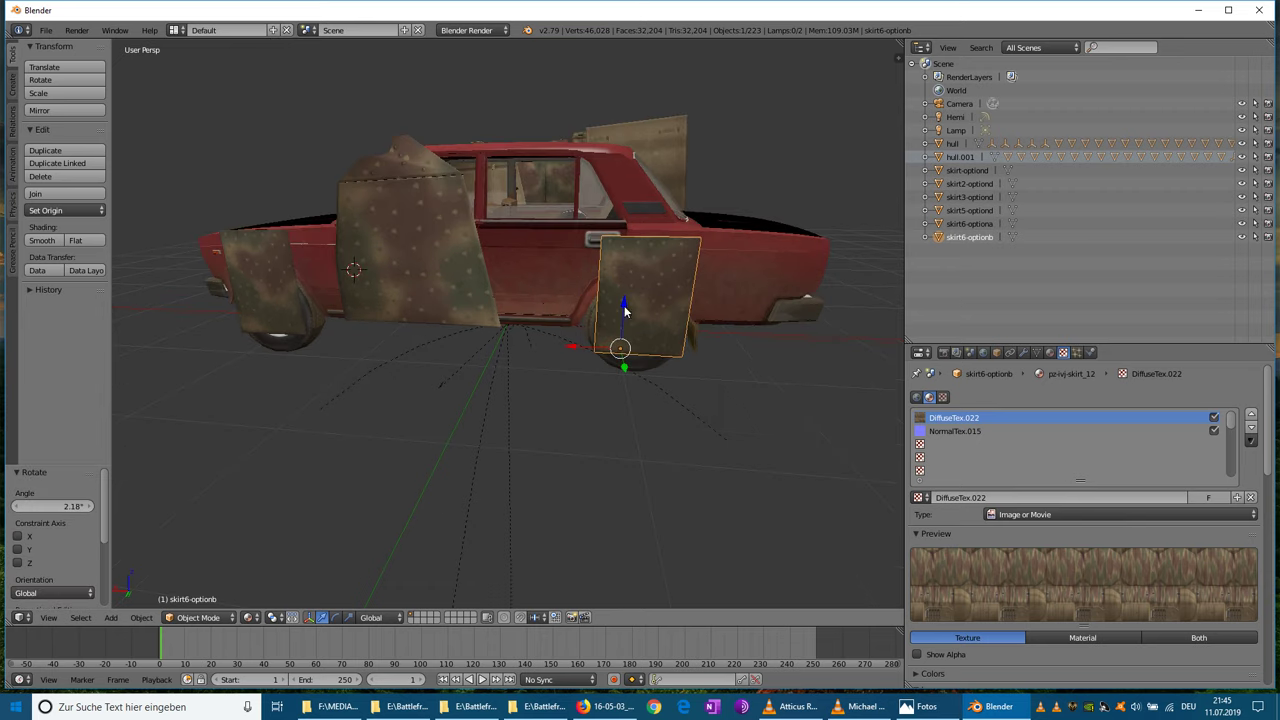
{"action": "left_click_drag", "start_coordinate": [626, 368], "coordinate": [558, 345]}
- Rotate the skirt6-optionb plate 9.1° about the global X axis
{"action": "middle_click_drag", "start_coordinate": [558, 345], "coordinate": [464, 293]}
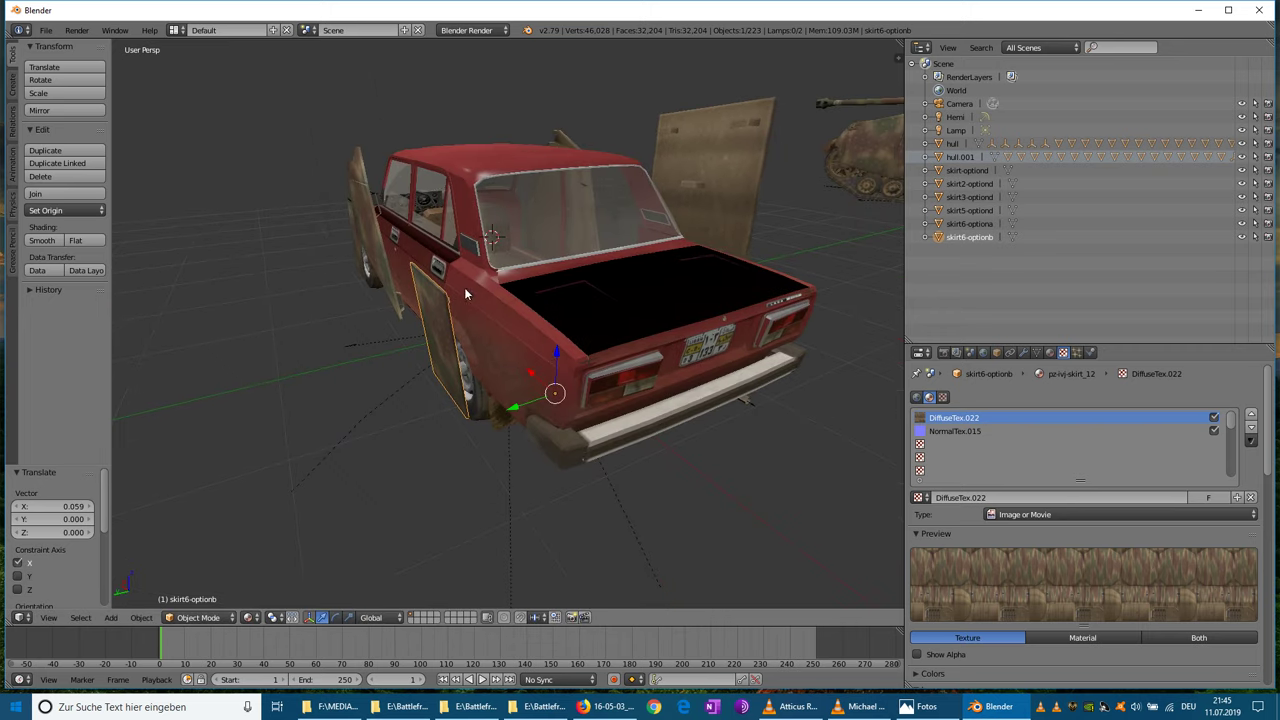
{"action": "left_click", "coordinate": [40, 80]}
{"action": "key", "text": "z"}
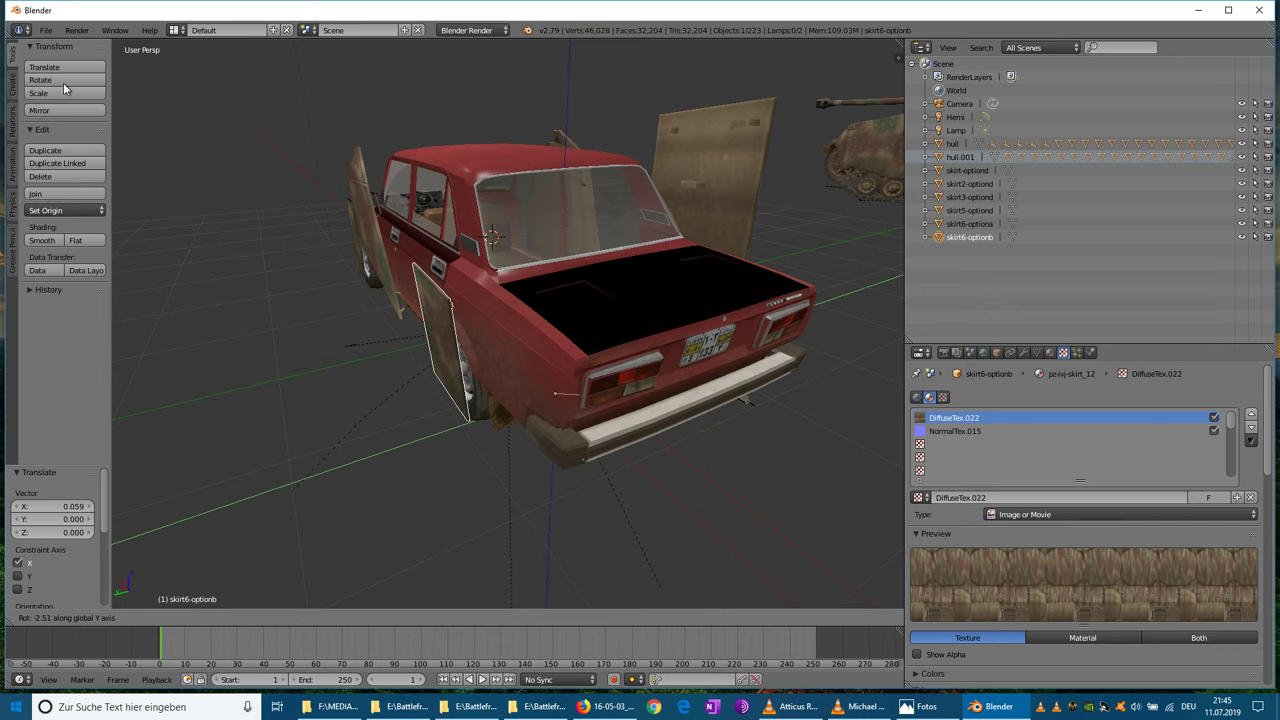
{"action": "key", "text": "x"}
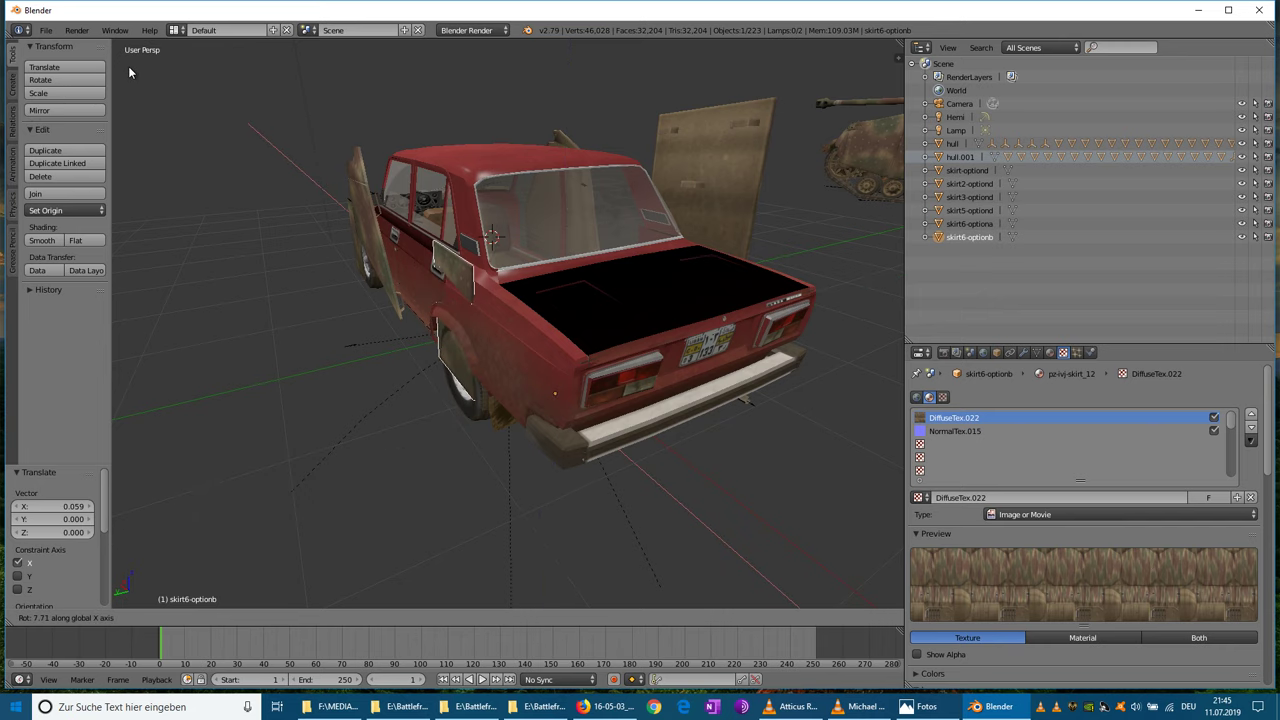
{"action": "left_click", "coordinate": [144, 62]}
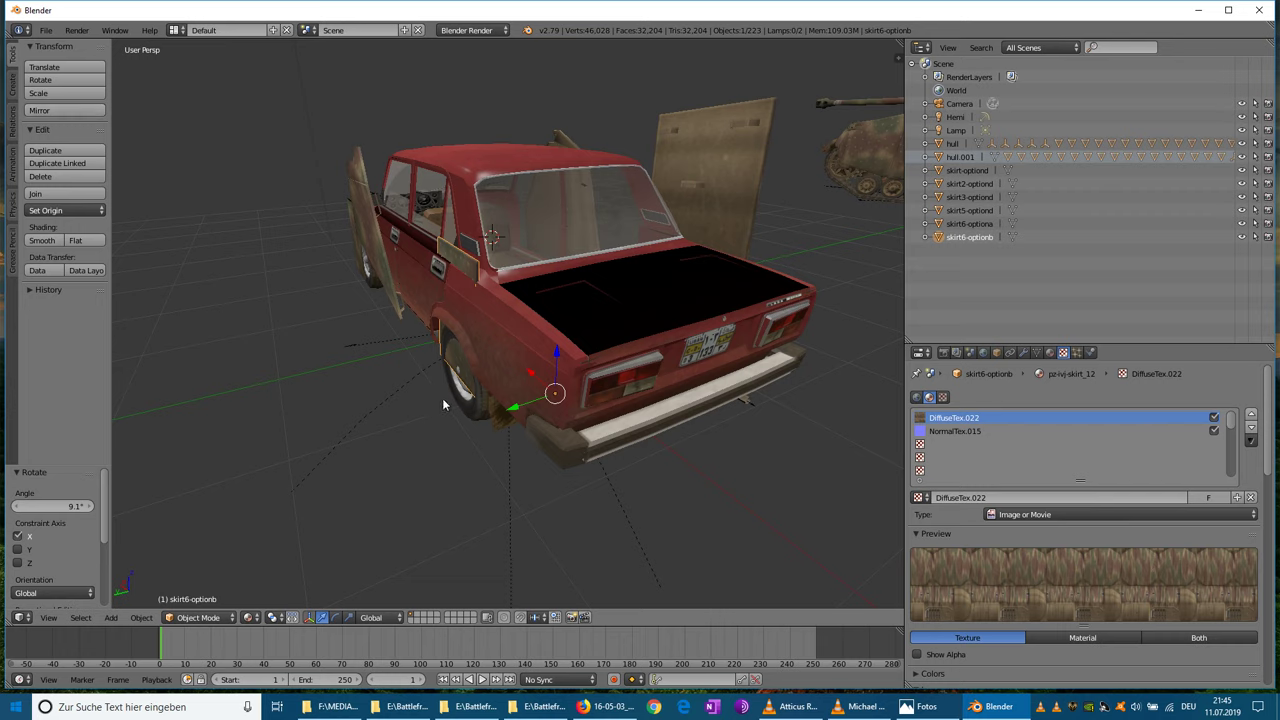
- Move the skirt6-optionb plate outward from the rear wheel, lower it slightly and fine-tune its Y position by 0.029 and -0.012
{"action": "left_click_drag", "start_coordinate": [510, 407], "coordinate": [504, 413]}
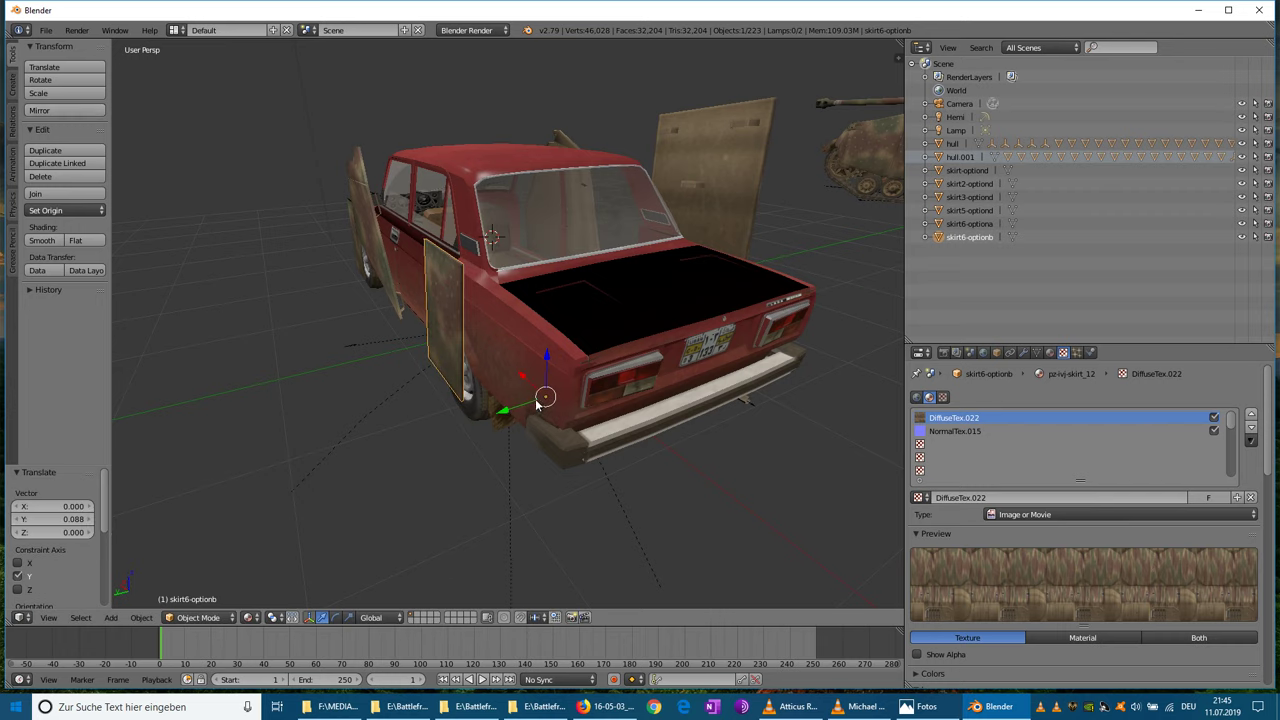
{"action": "left_click_drag", "start_coordinate": [546, 362], "coordinate": [530, 394]}
{"action": "middle_click_drag", "start_coordinate": [525, 385], "coordinate": [602, 364]}
{"action": "left_click_drag", "start_coordinate": [585, 369], "coordinate": [694, 349]}
{"action": "middle_click_drag", "start_coordinate": [694, 349], "coordinate": [595, 360]}
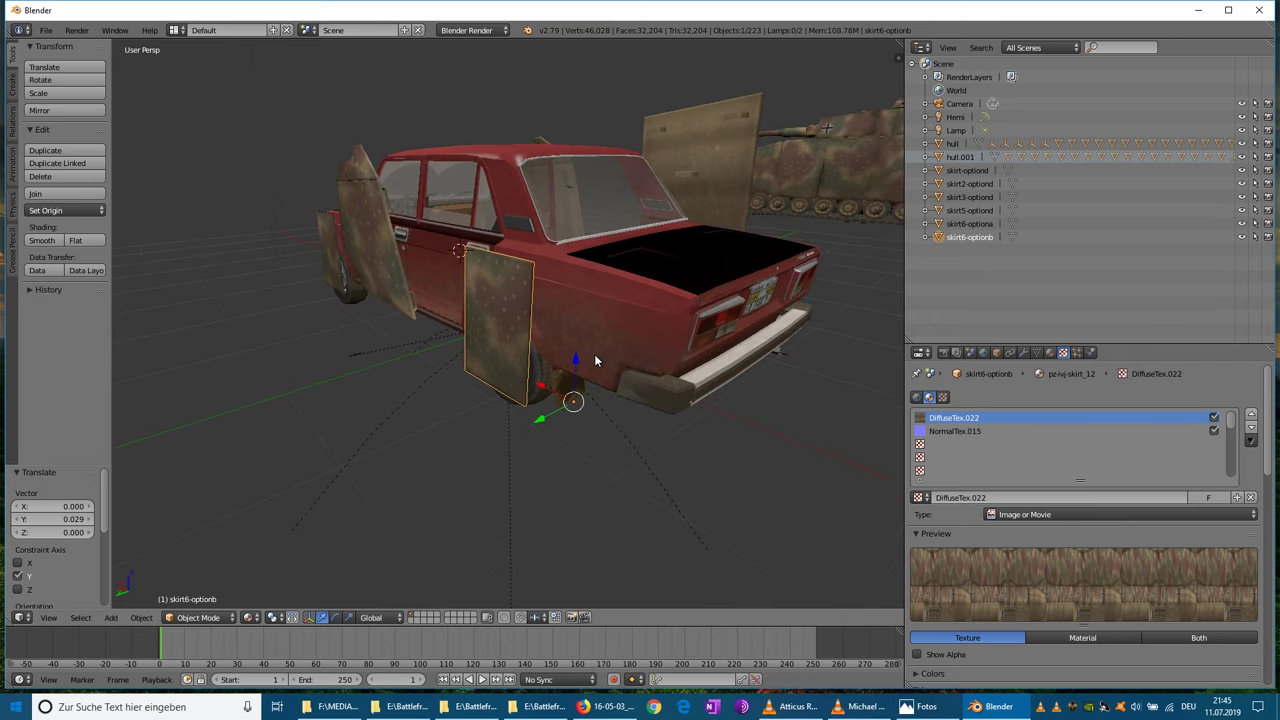
{"action": "left_click_drag", "start_coordinate": [536, 419], "coordinate": [536, 418]}
- Move the large skirt5-optiond plate along Y toward the rear wheel on the other side of the car, finishing with a -0.157 shift
{"action": "middle_click_drag", "start_coordinate": [730, 348], "coordinate": [505, 343]}
{"action": "right_click_drag", "start_coordinate": [312, 202], "coordinate": [377, 248]}
{"action": "key", "text": "x"}
{"action": "key", "text": "y"}
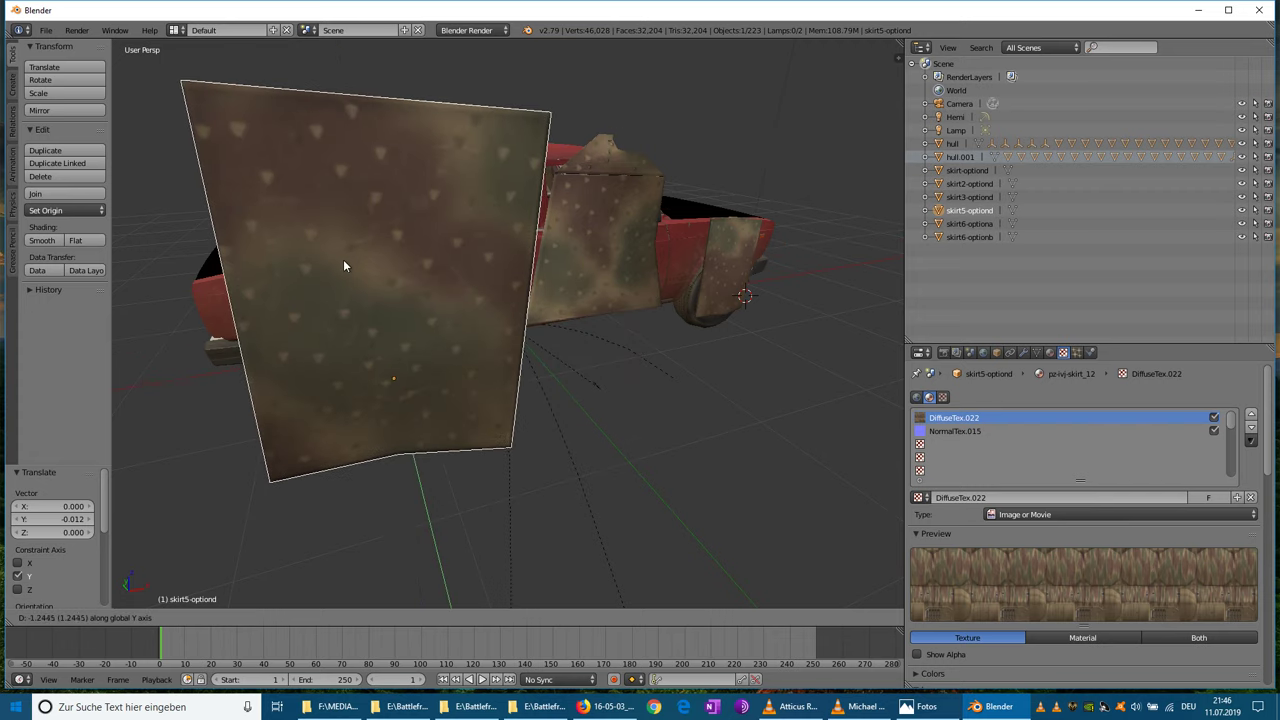
{"action": "right_click_drag", "start_coordinate": [213, 265], "coordinate": [535, 338]}
- Scale the skirt5-optiond plate by 0.639 and raise it 0.109
{"action": "key", "text": "s"}
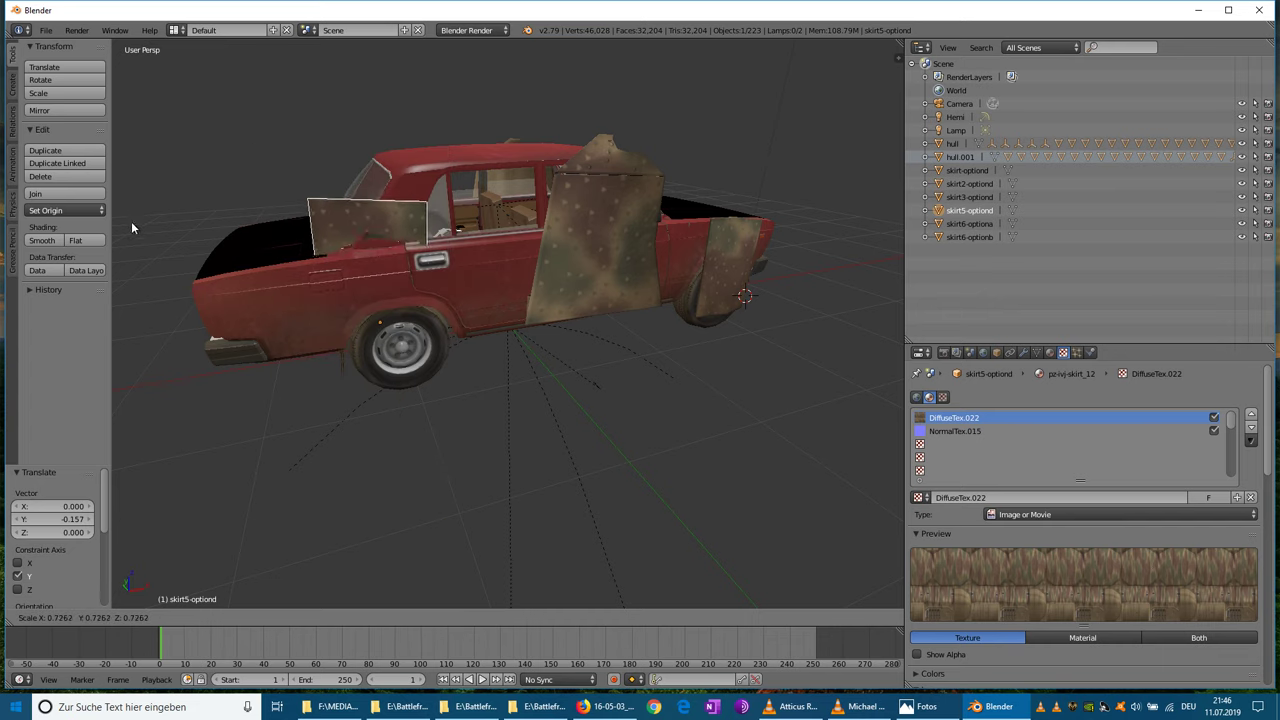
{"action": "left_click", "coordinate": [144, 306]}
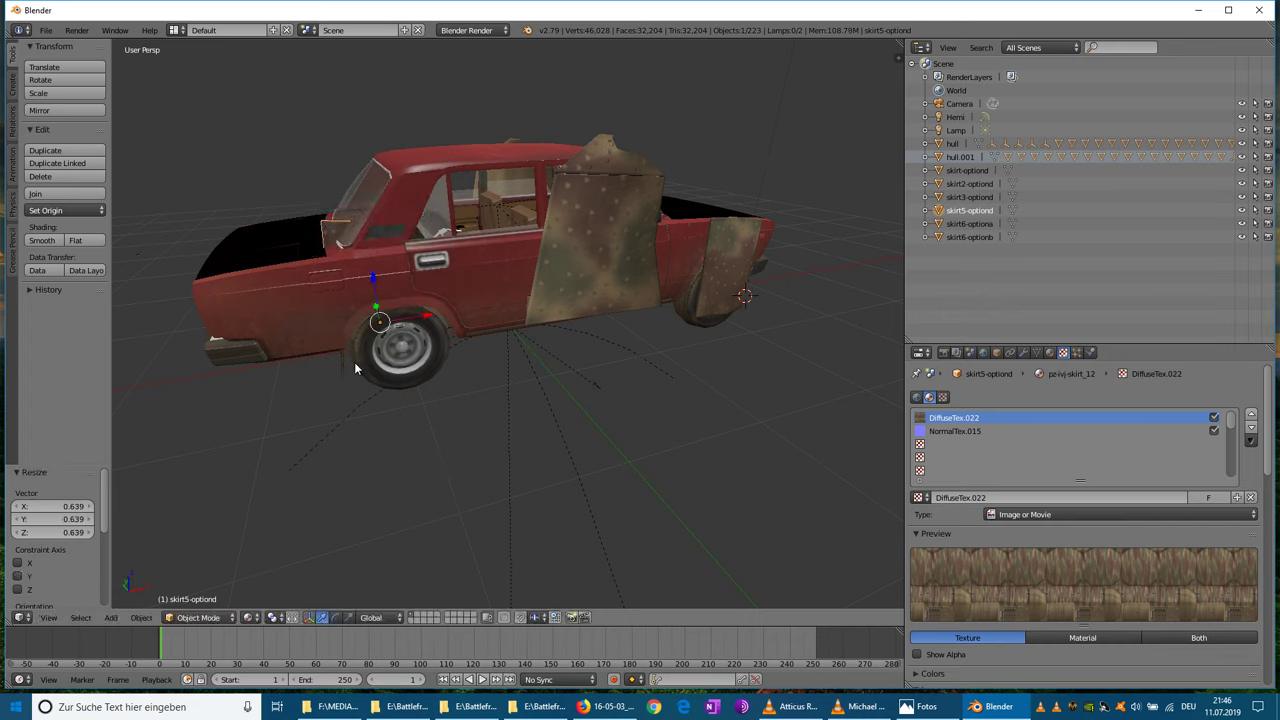
{"action": "key", "text": "g"}
{"action": "key", "text": "z"}
{"action": "left_click", "coordinate": [371, 307]}
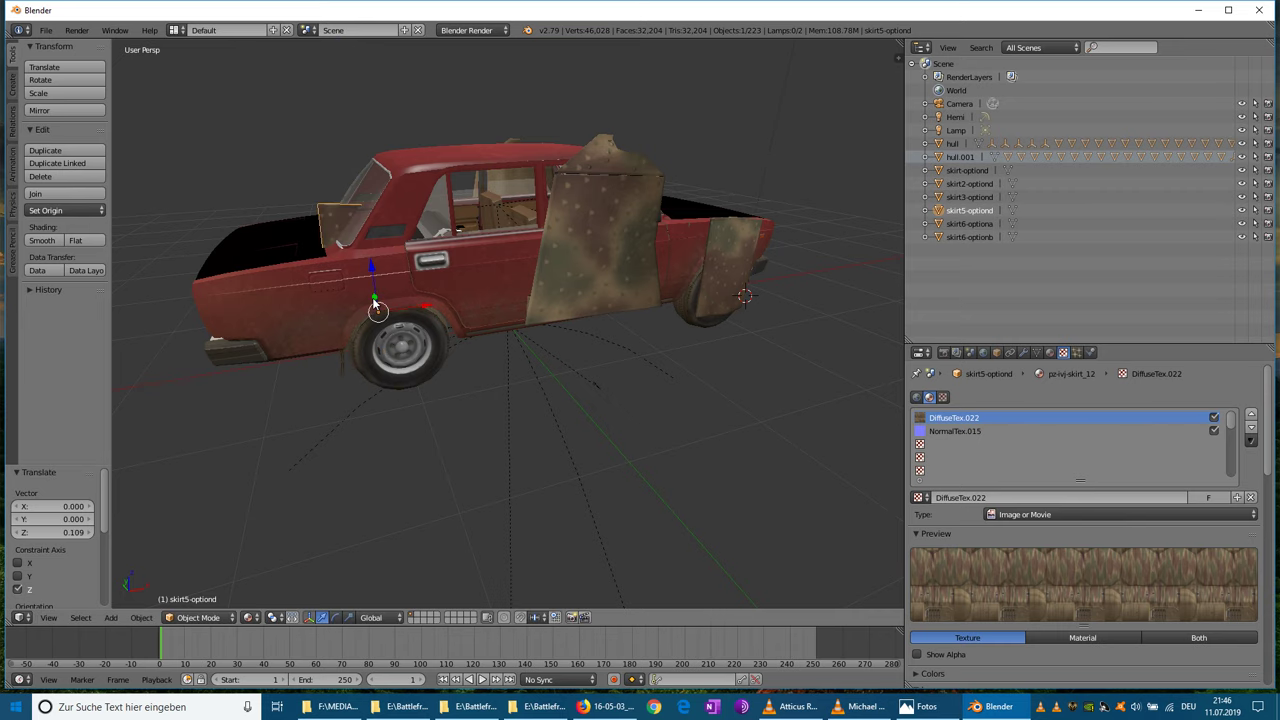
- Pull the skirt5-optiond plate outward along Y clear of the car body and scale it by 0.860
{"action": "left_click_drag", "start_coordinate": [374, 303], "coordinate": [400, 334]}
{"action": "middle_click_drag", "start_coordinate": [400, 334], "coordinate": [196, 198]}
{"action": "left_click", "coordinate": [62, 93]}
{"action": "left_click", "coordinate": [85, 160]}
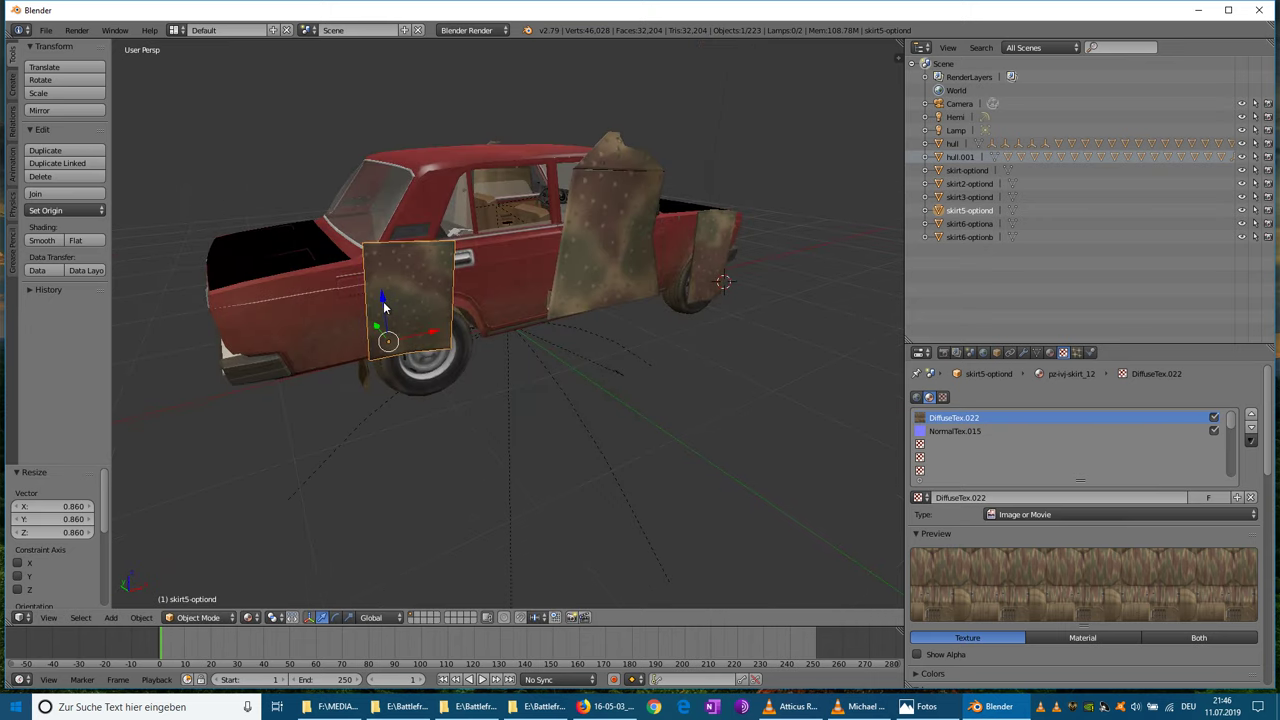
- Lower the skirt5-optiond plate over the rear wheel, shift it 0.137 along X and rotate it freely by -4.41°
{"action": "left_click_drag", "start_coordinate": [384, 303], "coordinate": [451, 351]}
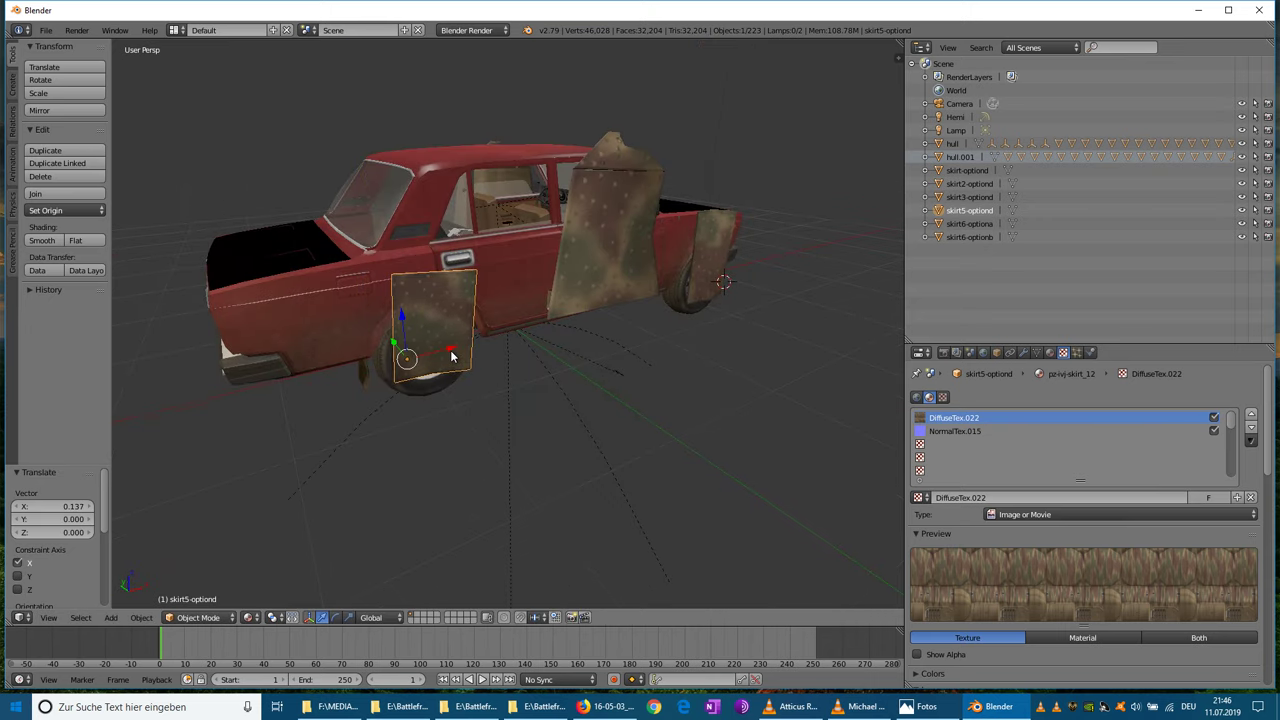
{"action": "middle_click_drag", "start_coordinate": [451, 356], "coordinate": [401, 341]}
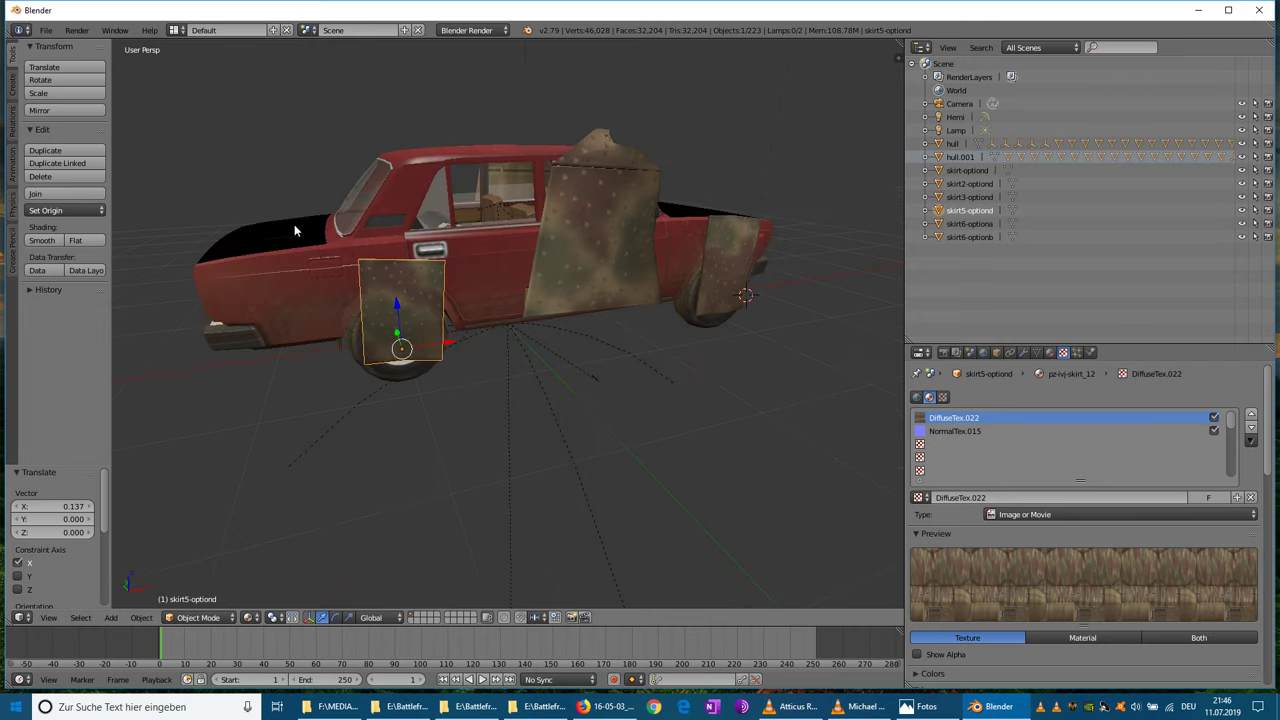
{"action": "scroll", "coordinate": [381, 327], "scroll_direction": "up", "scroll_amount": 2}
{"action": "left_click", "coordinate": [45, 80]}
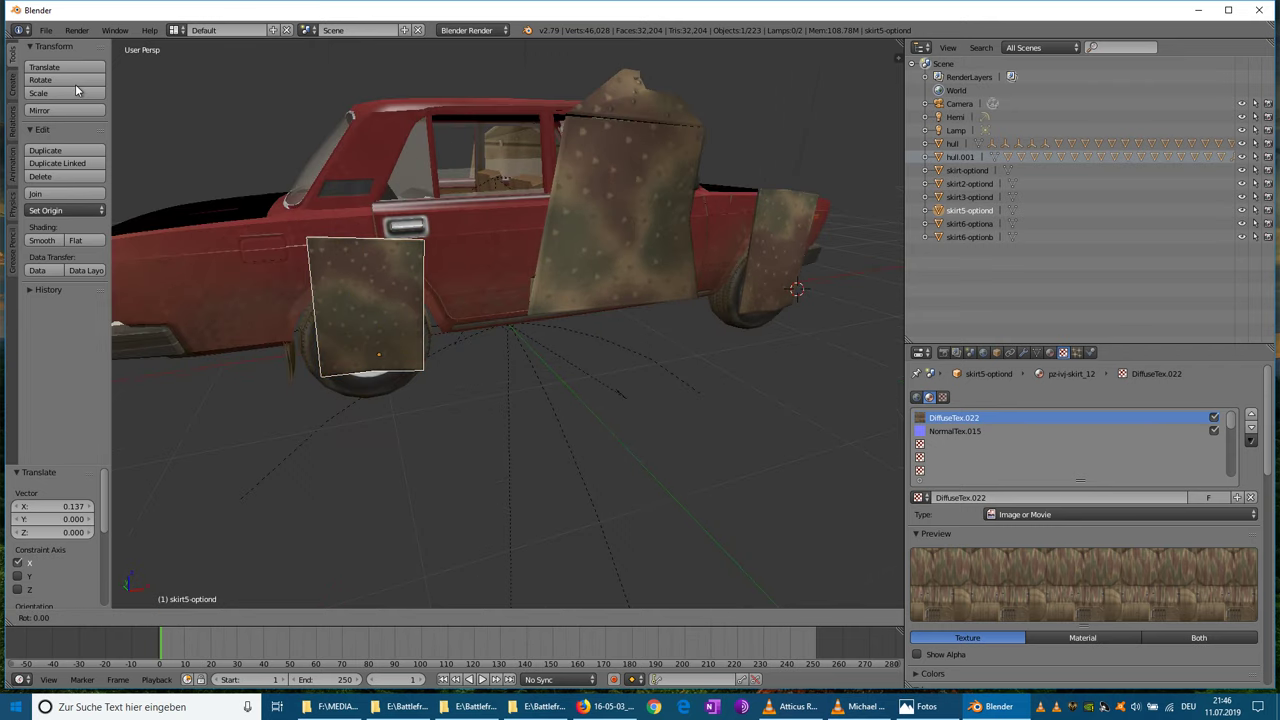
{"action": "left_click", "coordinate": [20, 88]}
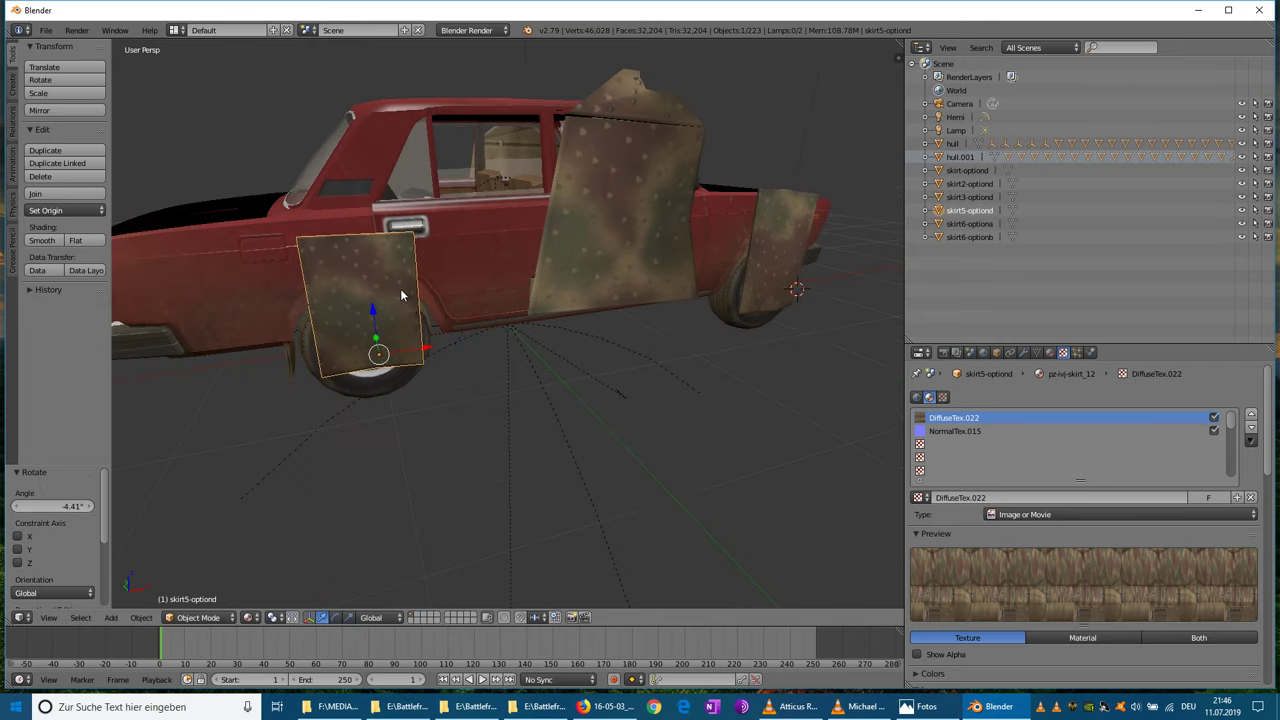
- Lower the skirt5-optiond plate by 0.027 and shift it -0.019 along Y
{"action": "middle_click_drag", "start_coordinate": [400, 288], "coordinate": [380, 271]}
{"action": "key", "text": "g"}
{"action": "key", "text": "z"}
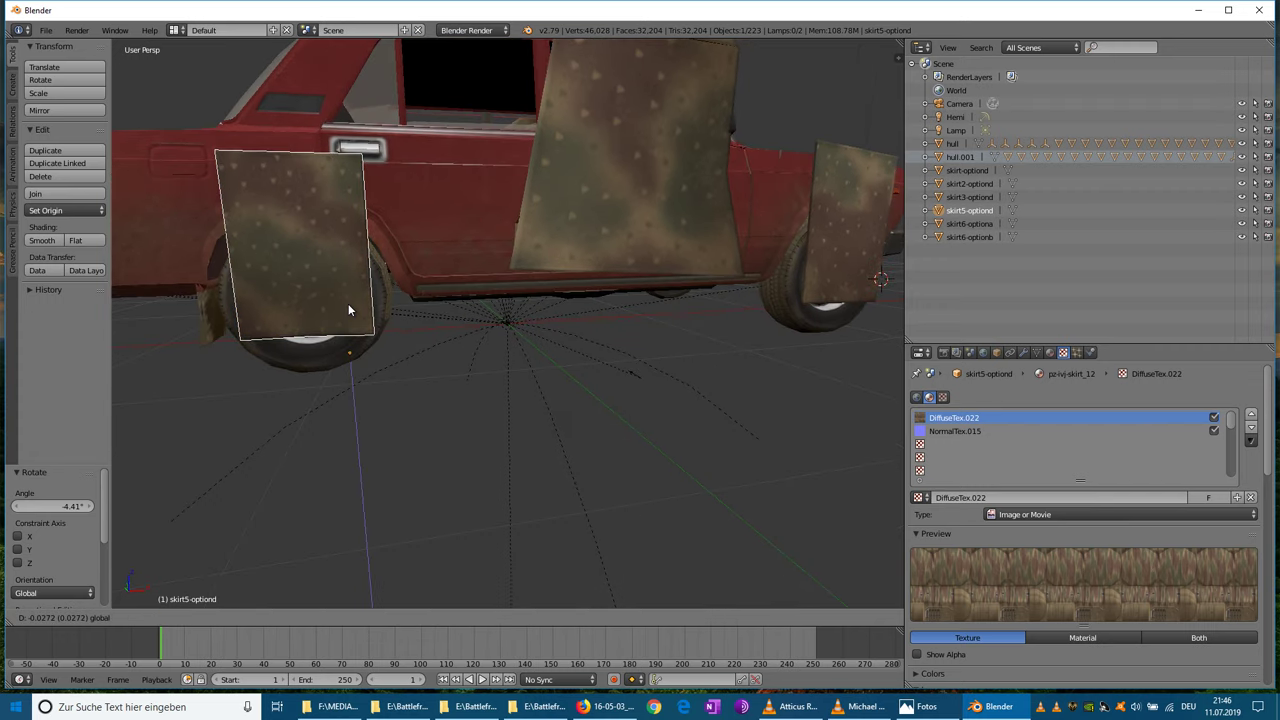
{"action": "left_click", "coordinate": [348, 310]}
{"action": "scroll", "coordinate": [431, 352], "scroll_direction": "down", "scroll_amount": 5}
{"action": "middle_click_drag", "start_coordinate": [523, 374], "coordinate": [477, 362]}
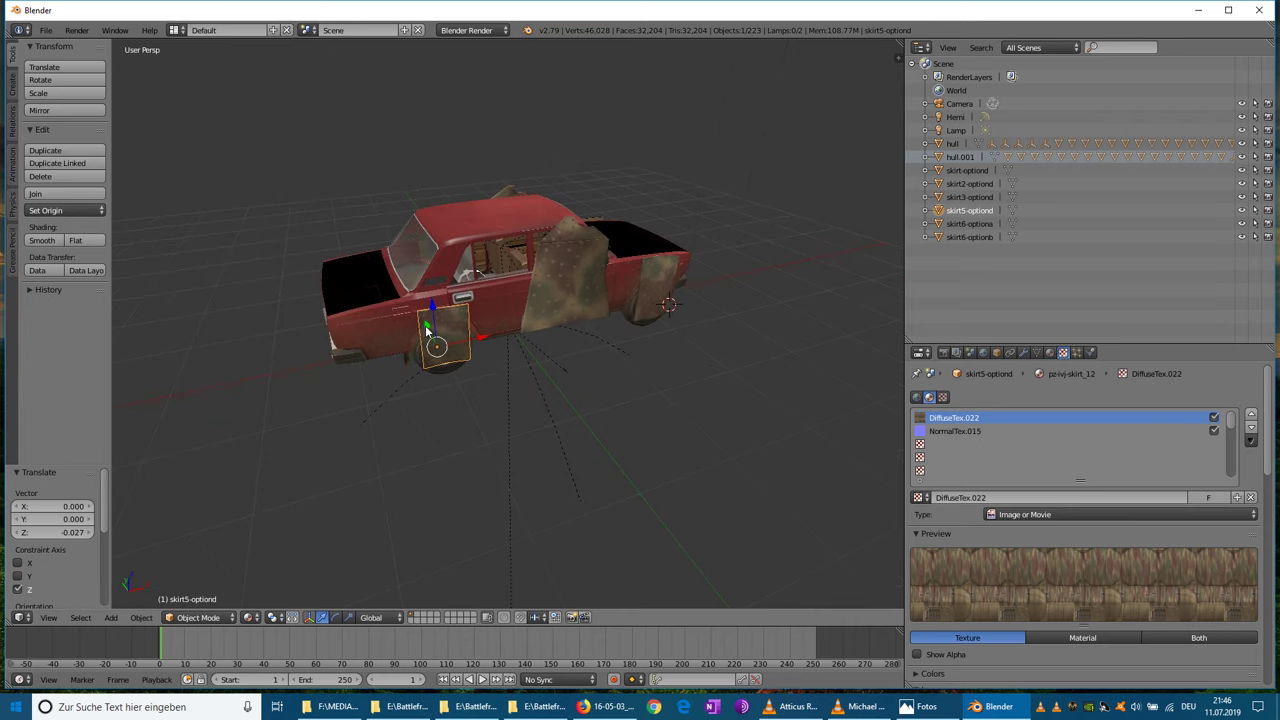
{"action": "key", "text": "g"}
{"action": "key", "text": "y"}
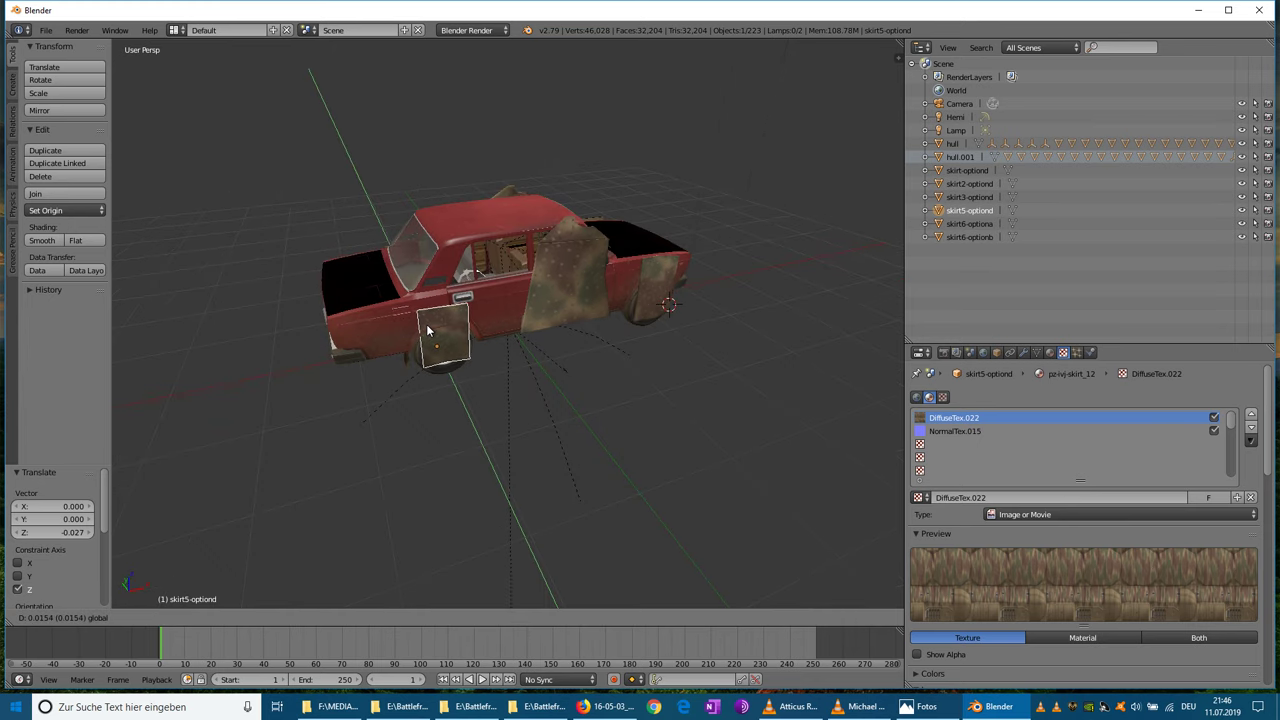
{"action": "left_click", "coordinate": [428, 332]}
- Select the skirt5-optionc plate on the tank's side, locate it in the Outliner and clear its parent
{"action": "middle_click_drag", "start_coordinate": [596, 402], "coordinate": [614, 363]}
{"action": "scroll", "coordinate": [619, 363], "scroll_direction": "down", "scroll_amount": 3}
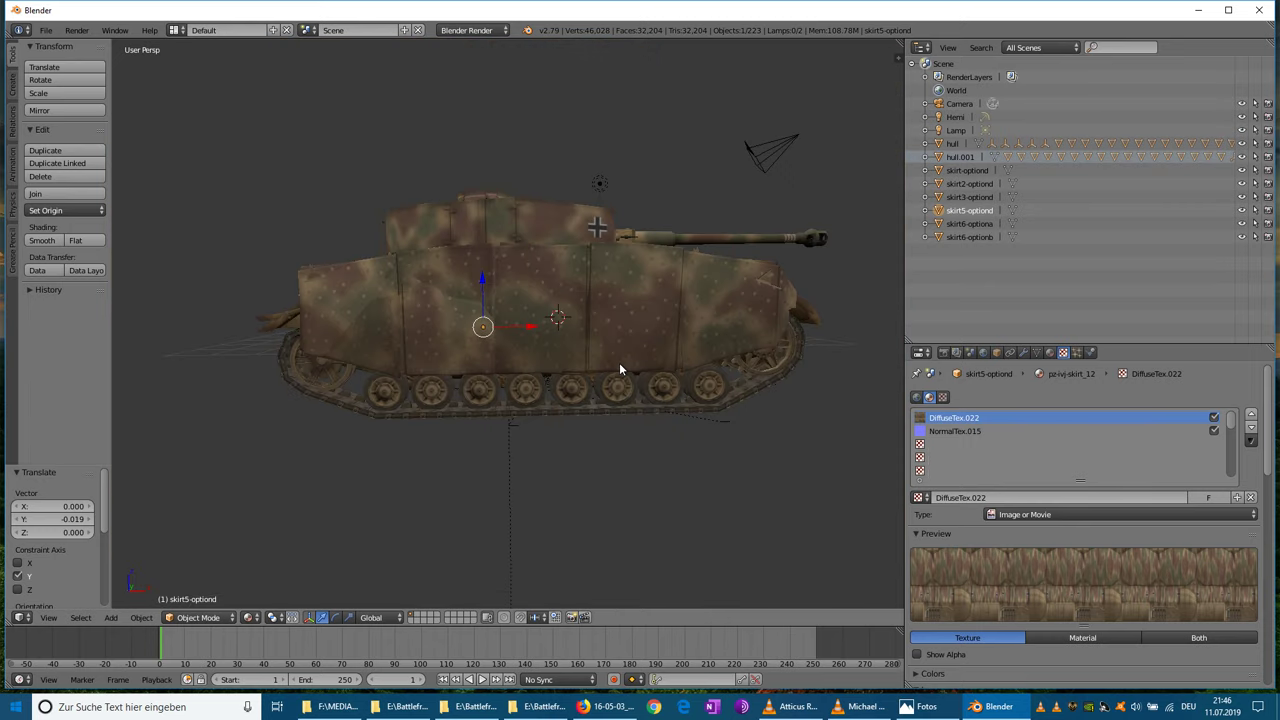
{"action": "right_click", "coordinate": [557, 323]}
{"action": "scroll", "coordinate": [566, 326], "scroll_direction": "down", "scroll_amount": 1}
{"action": "middle_click_drag", "start_coordinate": [590, 312], "coordinate": [581, 344]}
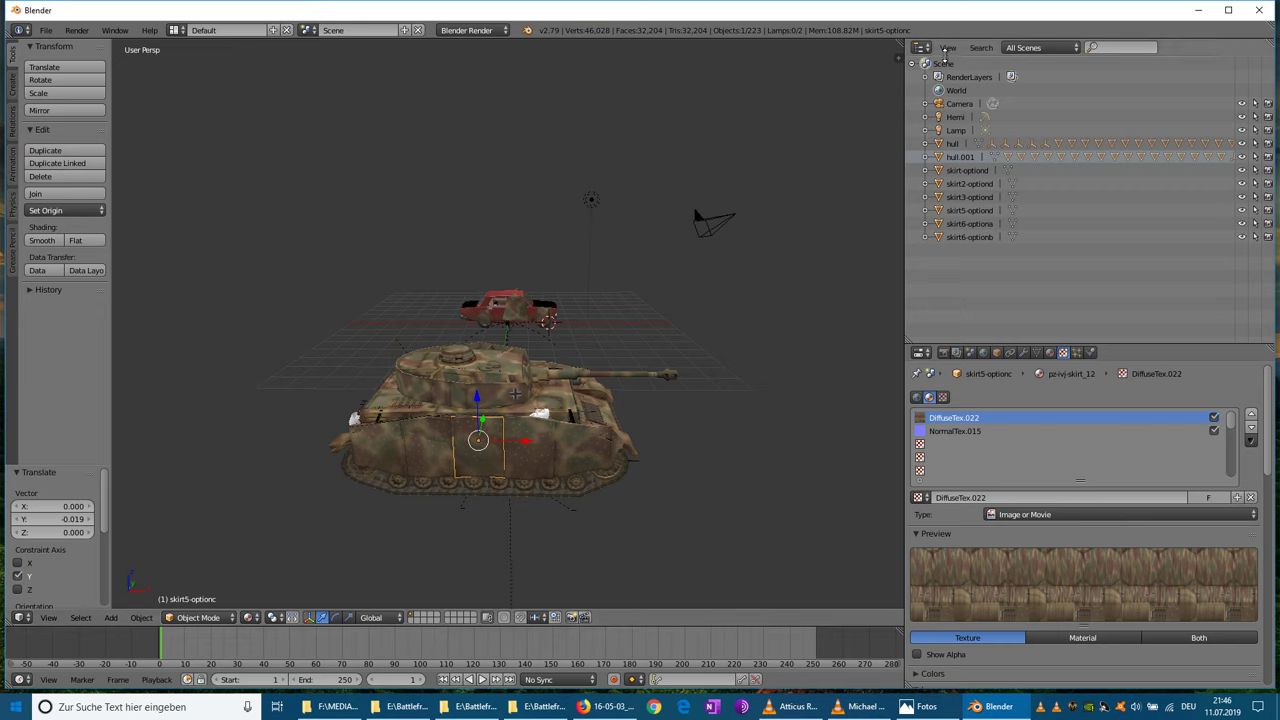
{"action": "left_click", "coordinate": [948, 49]}
{"action": "left_click", "coordinate": [976, 97]}
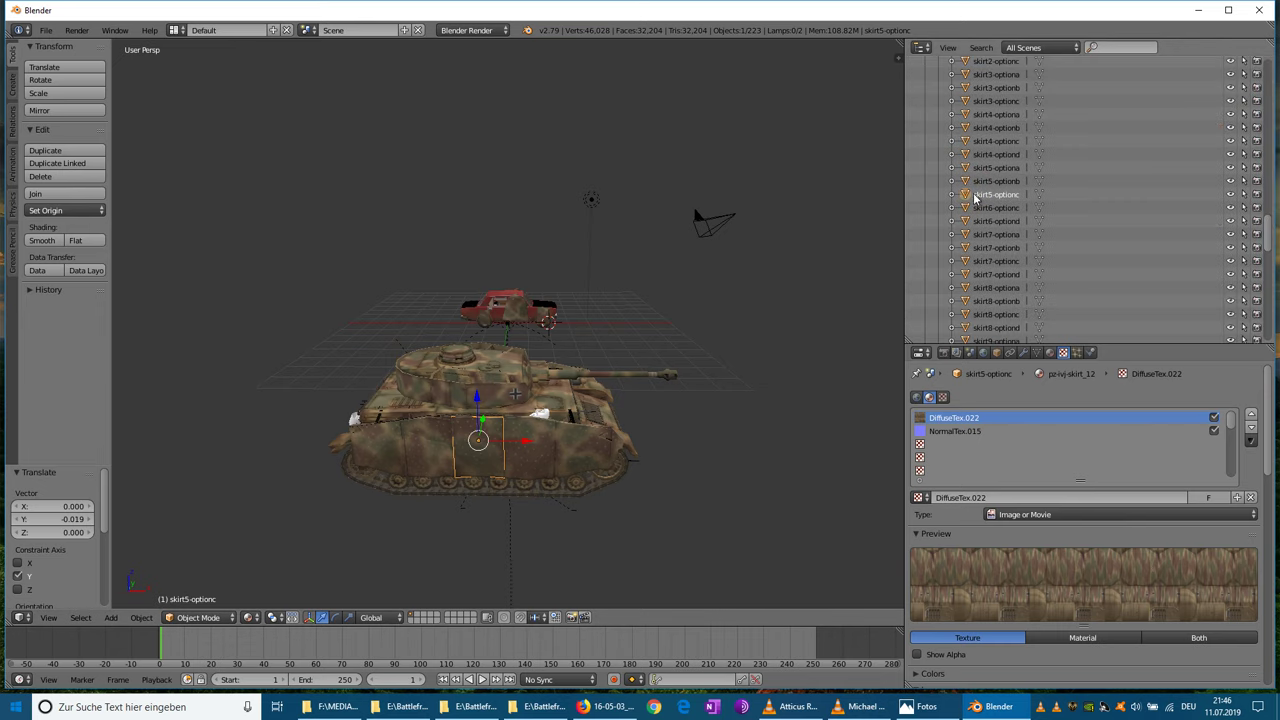
{"action": "left_click_drag", "start_coordinate": [953, 194], "coordinate": [923, 208]}
- Move the skirt5-optionc plate 4.015 along X toward the front of the car
{"action": "scroll", "coordinate": [764, 275], "scroll_direction": "up", "scroll_amount": 3}
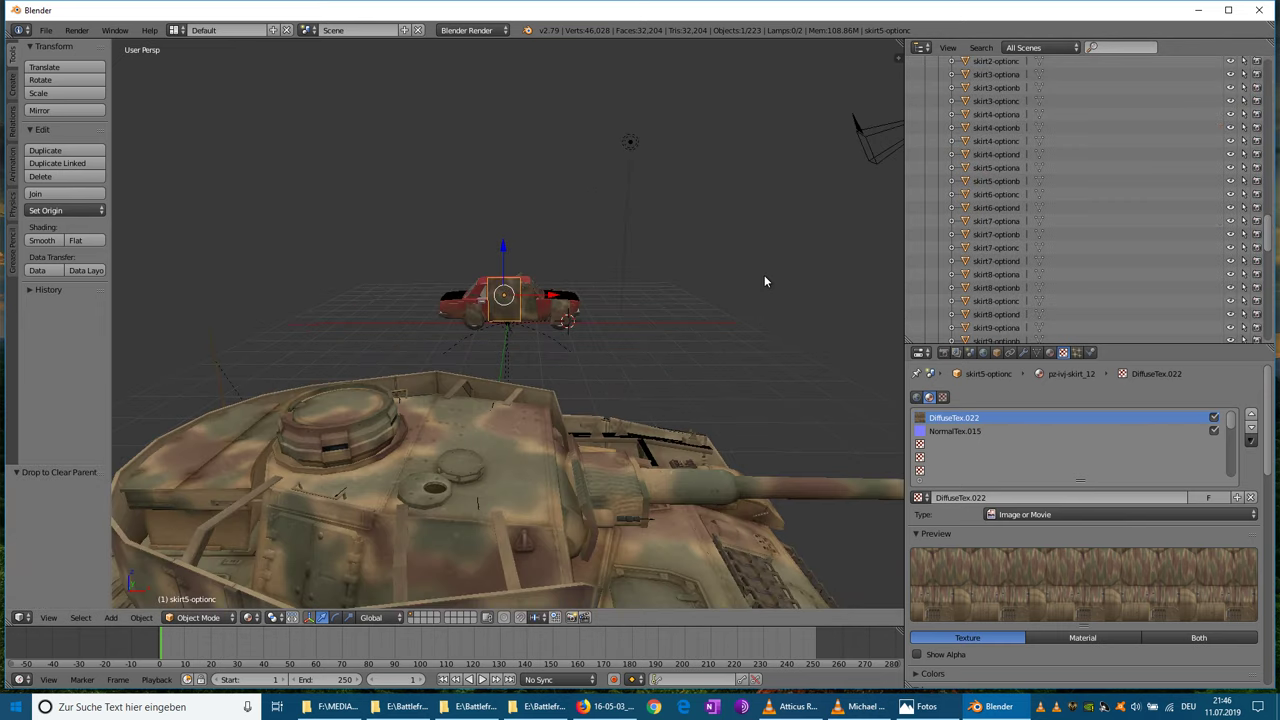
{"action": "middle_click_drag", "start_coordinate": [764, 275], "coordinate": [665, 291]}
{"action": "key", "text": "g"}
{"action": "key", "text": "x"}
{"action": "left_click", "coordinate": [598, 382]}
{"action": "middle_click_drag", "start_coordinate": [700, 375], "coordinate": [596, 362]}
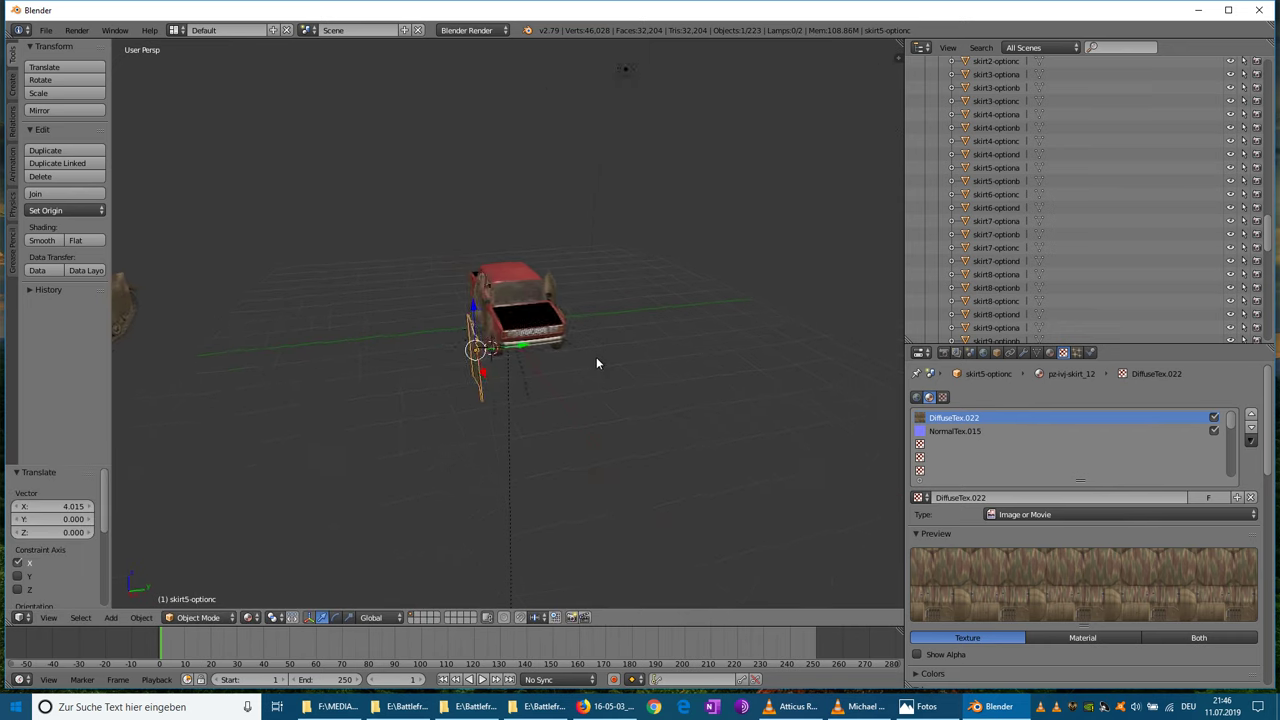
{"action": "scroll", "coordinate": [595, 378], "scroll_direction": "up", "scroll_amount": 3}
- Check the reference photo of the armoured pickup in Fotos, then return to the Blender scene
{"action": "left_click", "coordinate": [918, 708]}
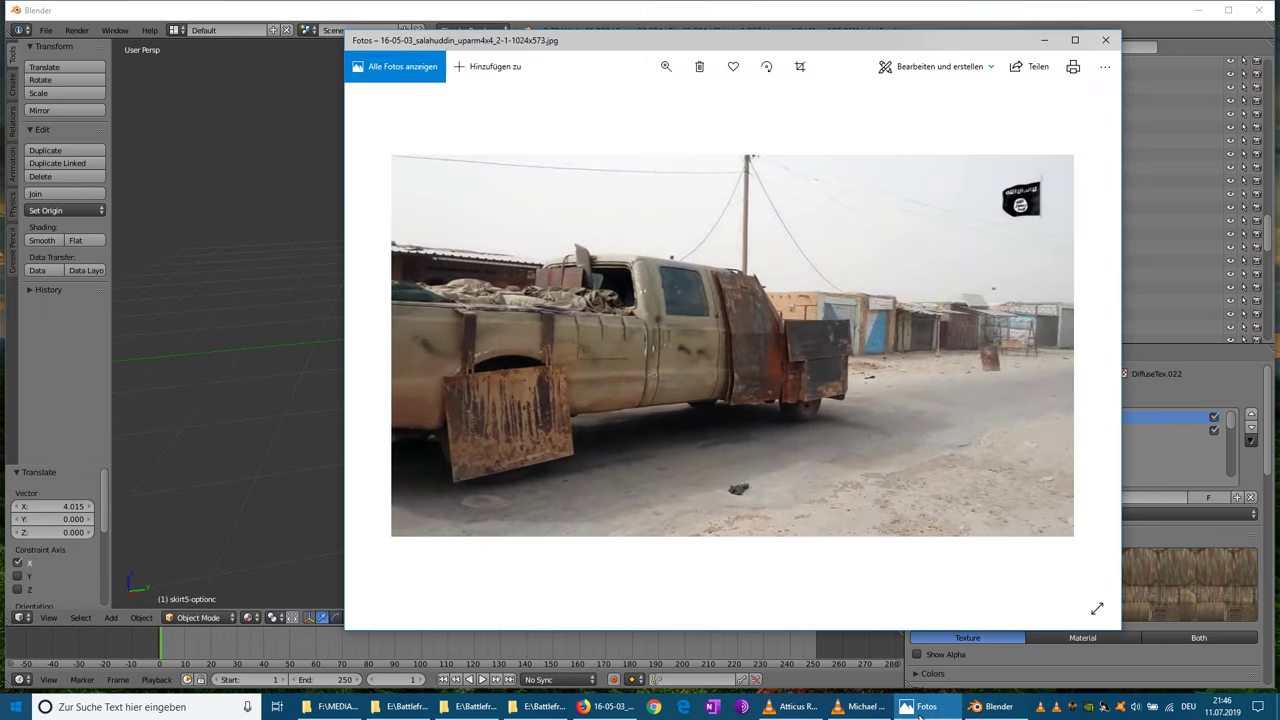
{"action": "left_click", "coordinate": [919, 710]}
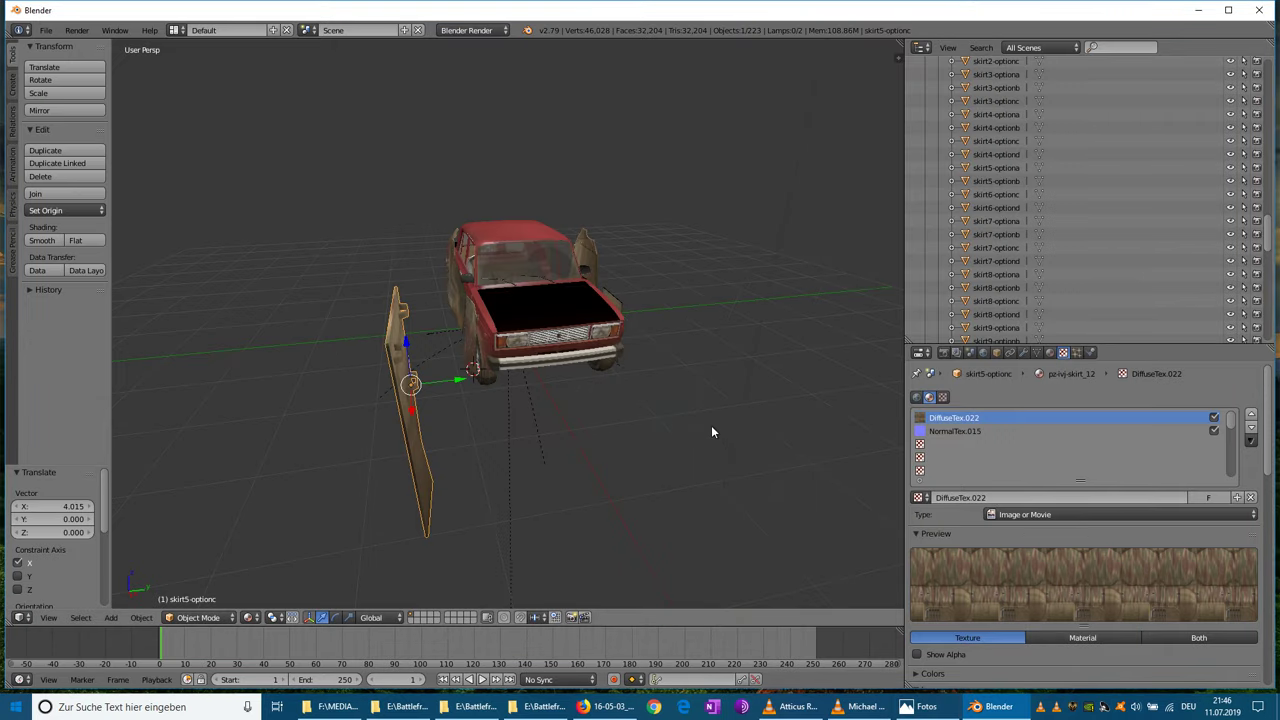
{"action": "middle_click_drag", "start_coordinate": [711, 425], "coordinate": [730, 388]}
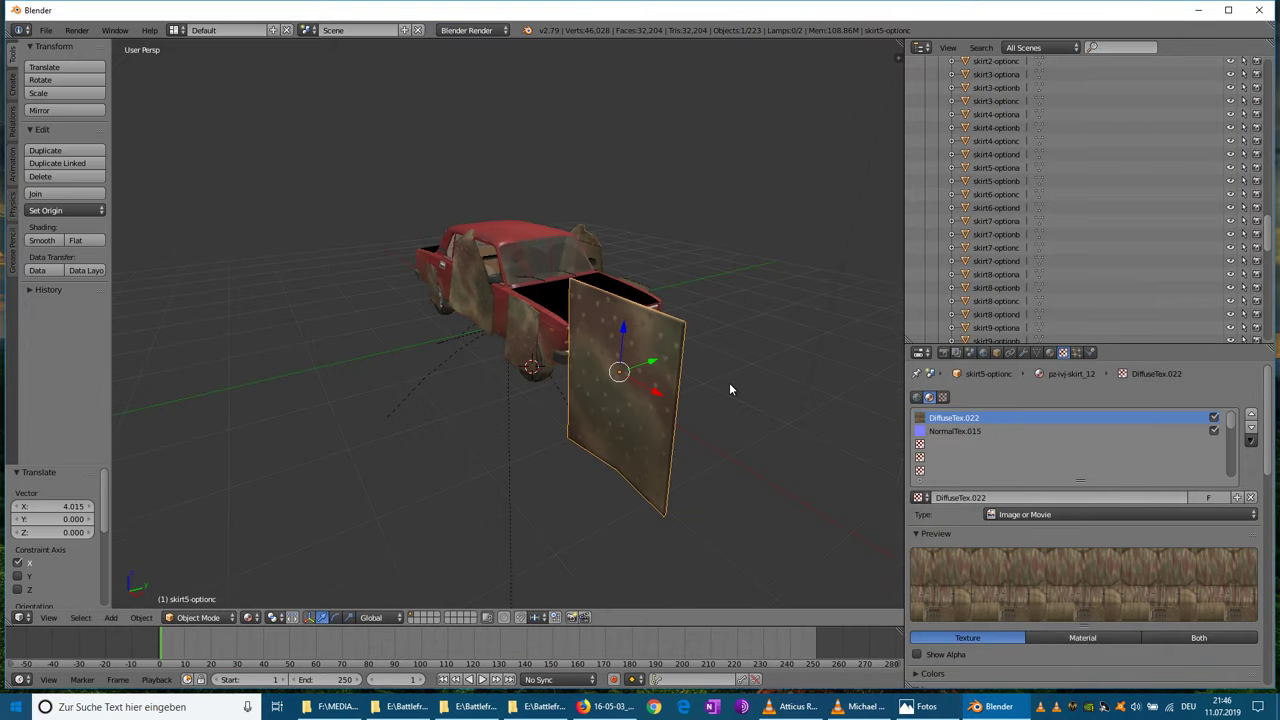
- Rotate the skirt5-optionc plate -92.5° about the global X axis so it lies flat
{"action": "left_click", "coordinate": [41, 80]}
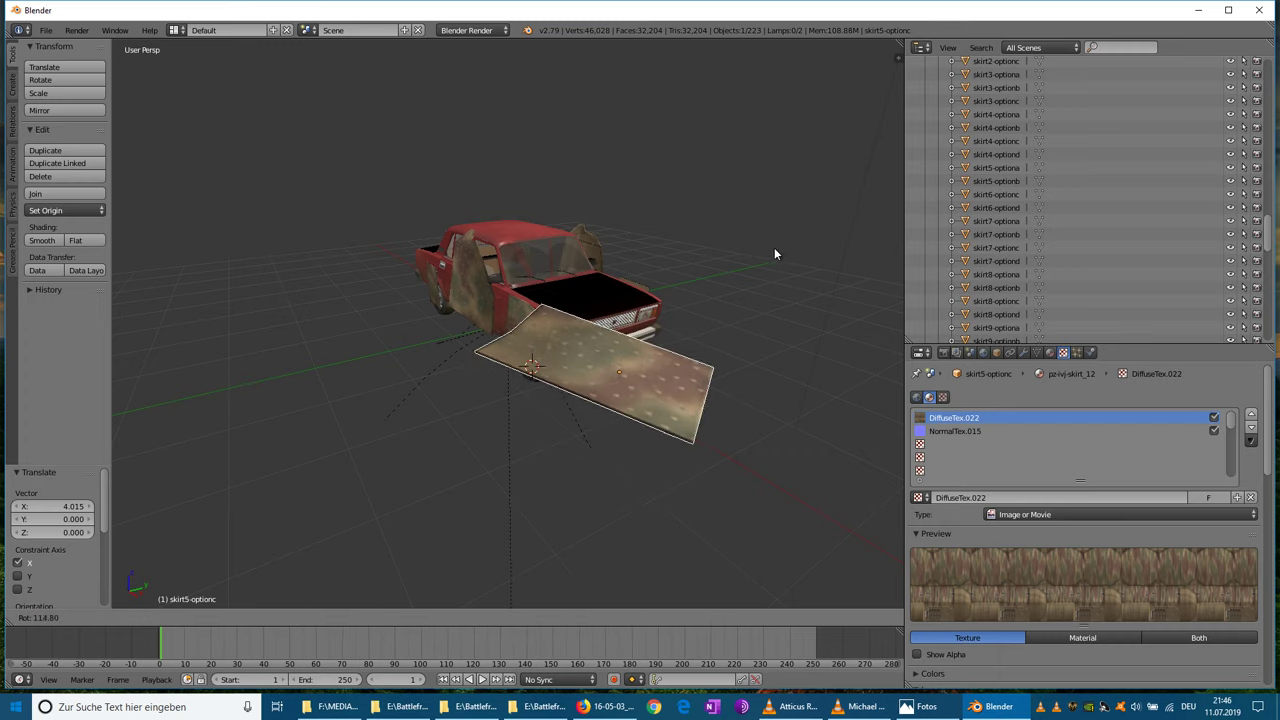
{"action": "left_click", "coordinate": [293, 194]}
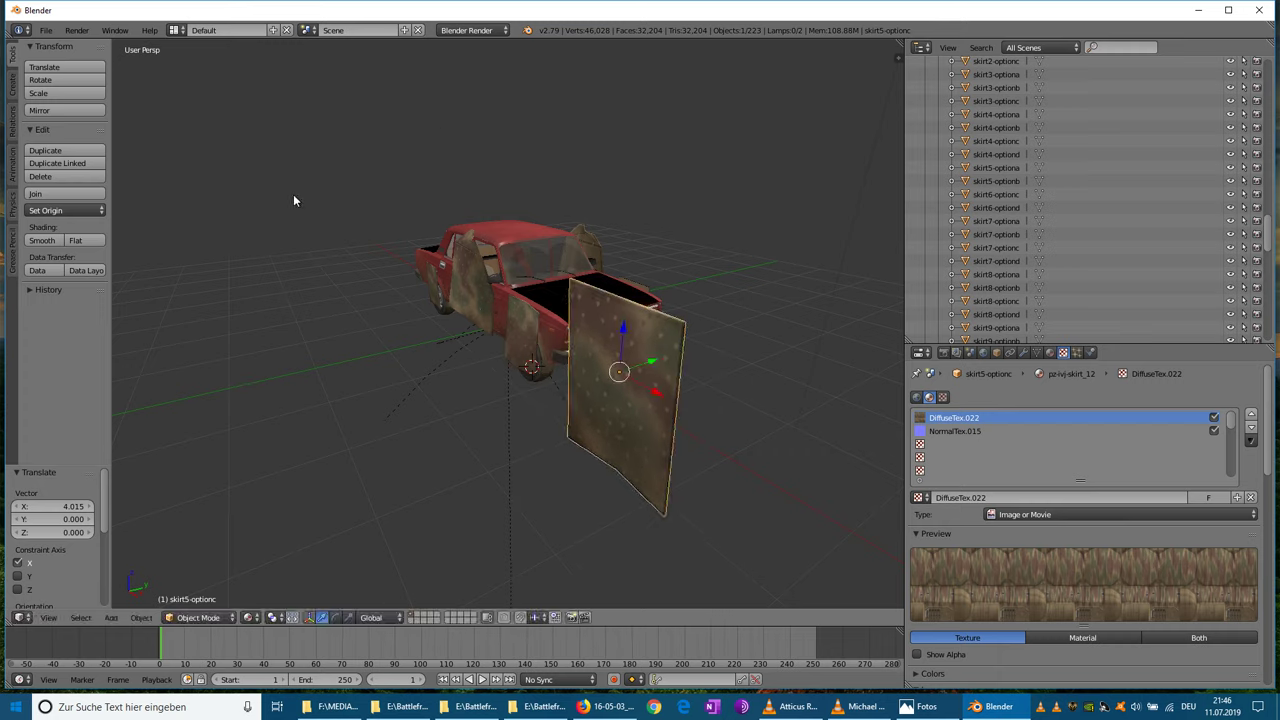
{"action": "left_click", "coordinate": [85, 81]}
{"action": "middle_click_drag", "start_coordinate": [90, 78], "coordinate": [107, 117]}
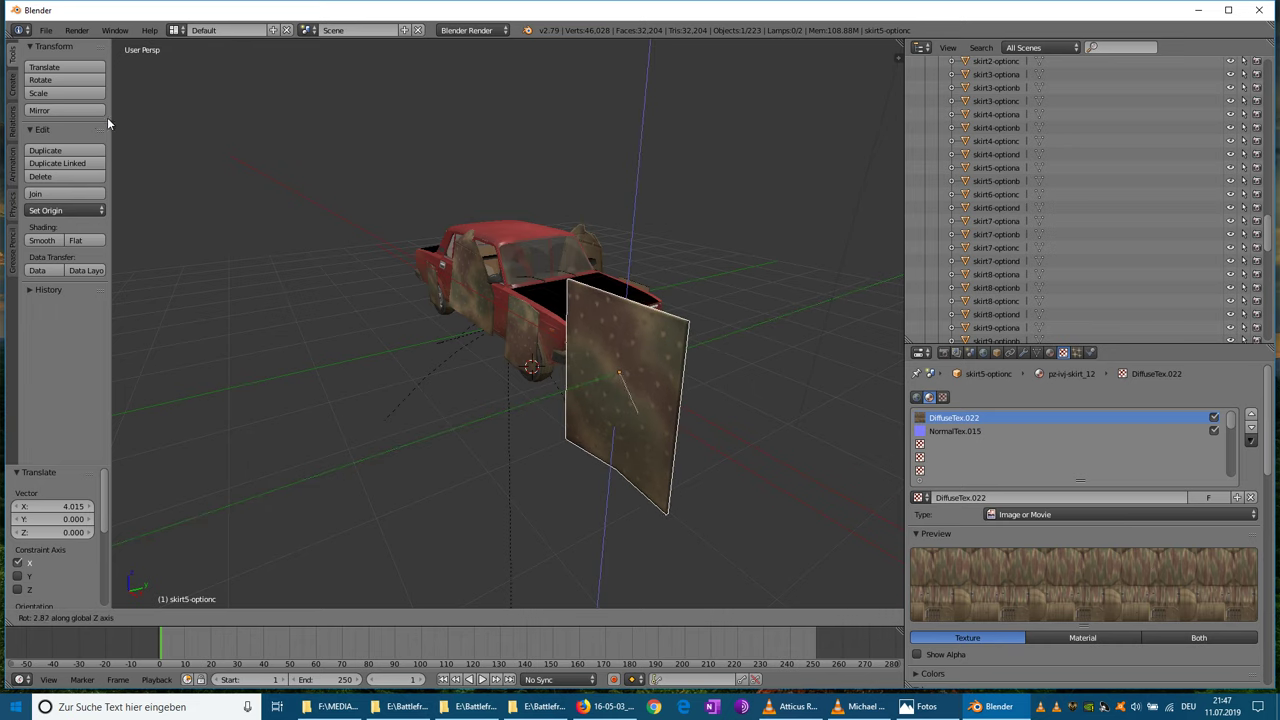
{"action": "key", "text": "x"}
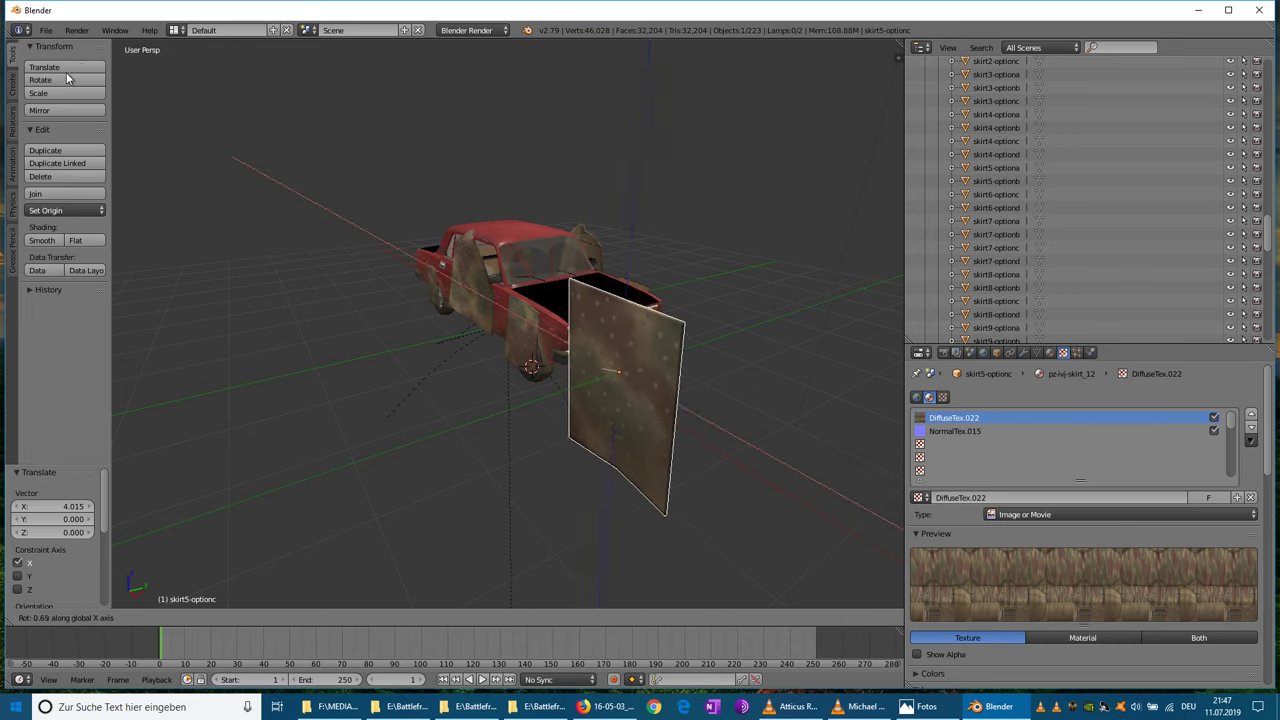
{"action": "key", "text": "z"}
{"action": "key", "text": "y"}
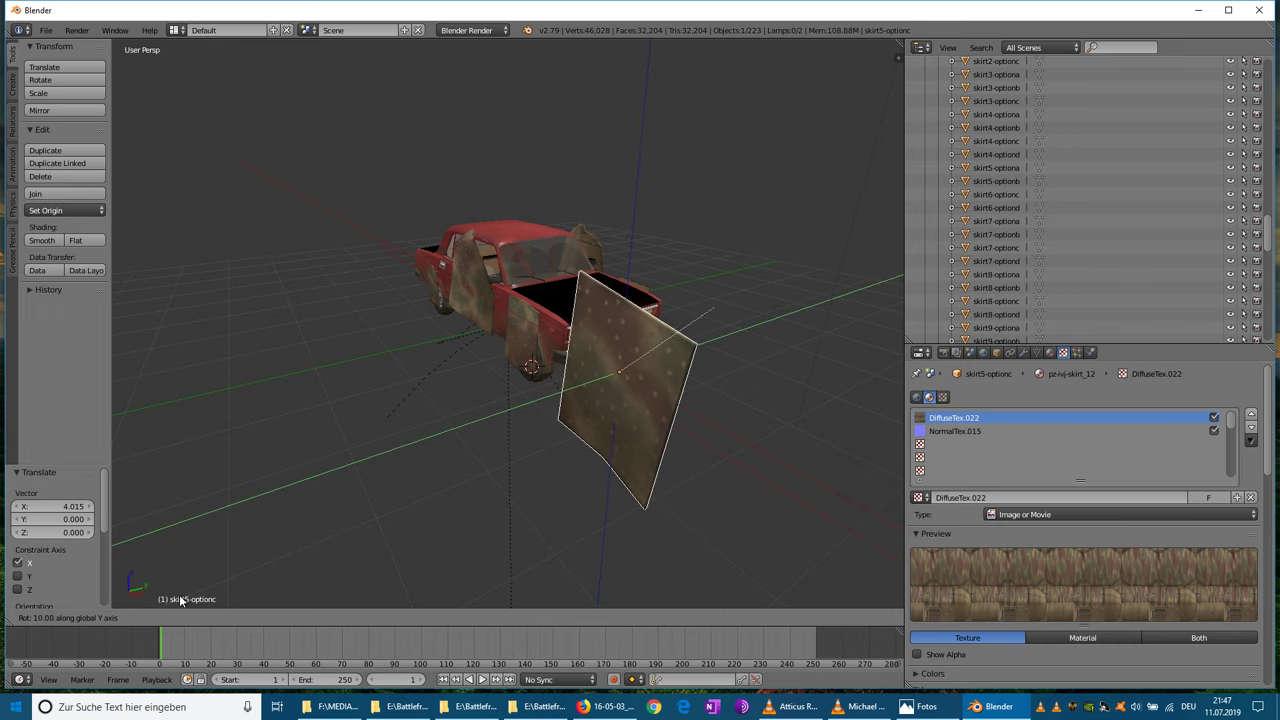
{"action": "key", "text": "x"}
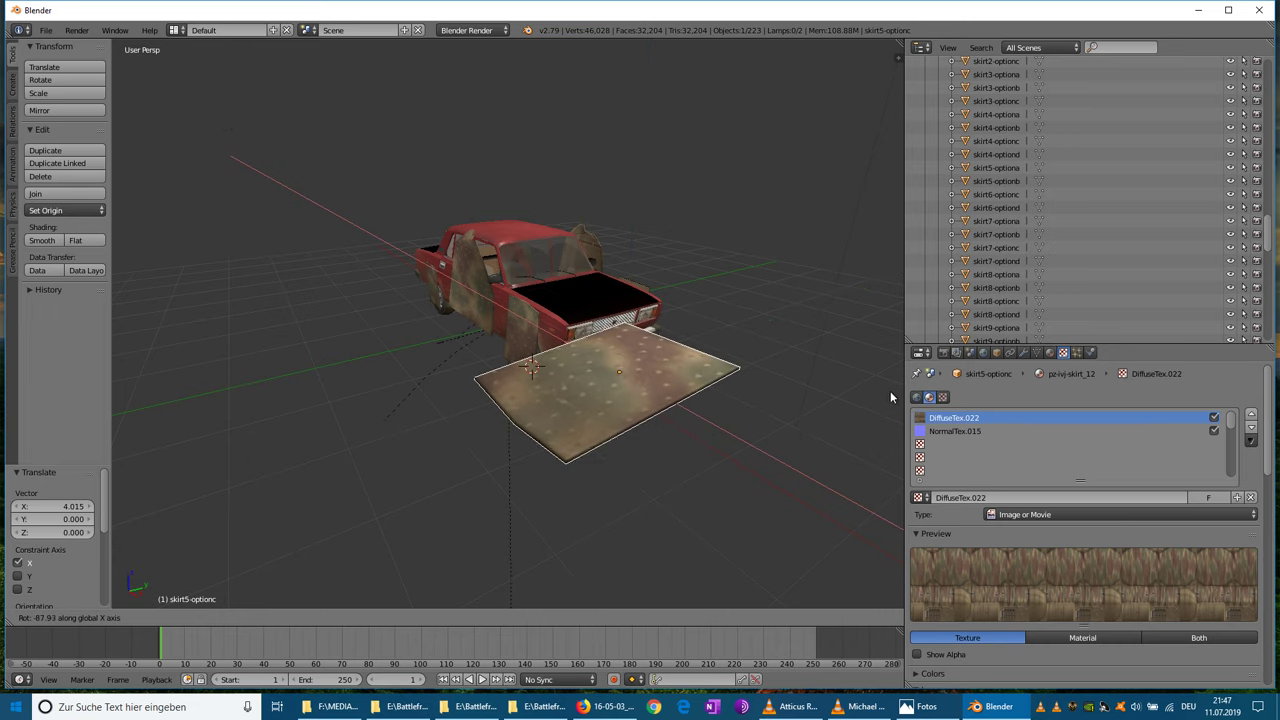
{"action": "left_click", "coordinate": [62, 377]}
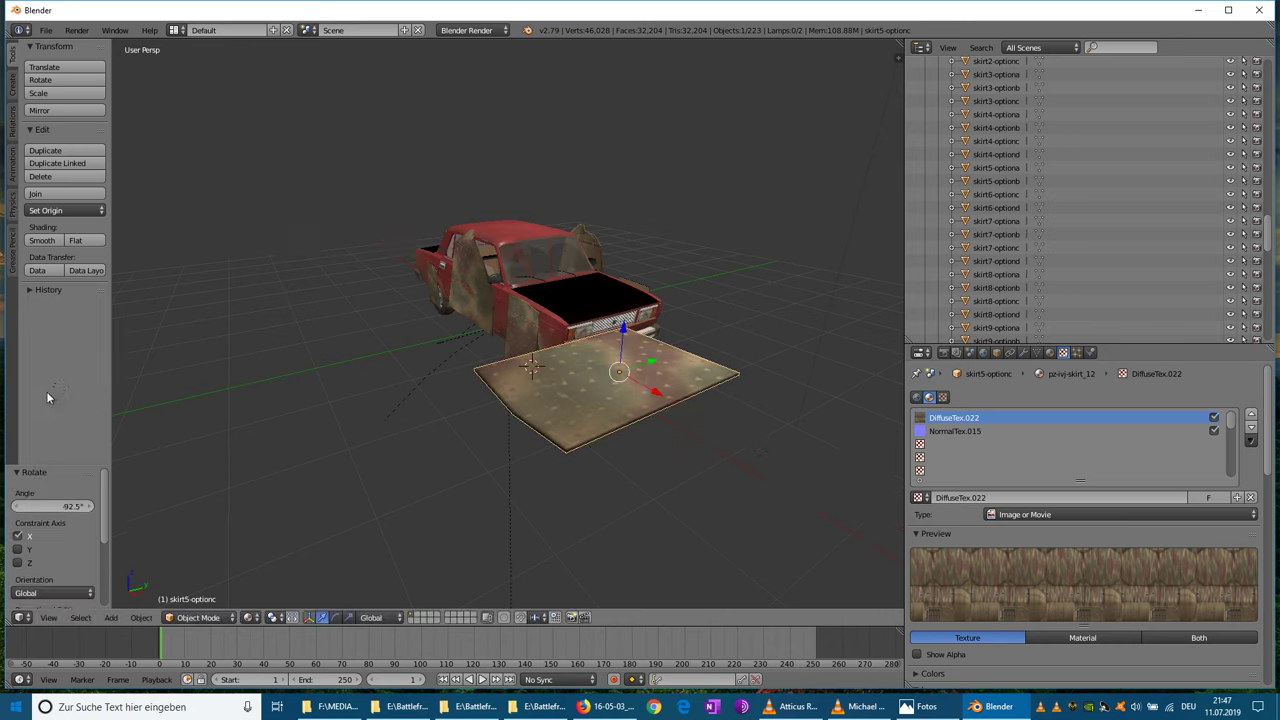
- Position the flat skirt5-optionc plate on the car's front hood, centring it with a final 0.084 shift along Y
{"action": "middle_click_drag", "start_coordinate": [218, 465], "coordinate": [150, 470]}
{"action": "left_click_drag", "start_coordinate": [349, 343], "coordinate": [520, 345]}
{"action": "middle_click_drag", "start_coordinate": [520, 345], "coordinate": [668, 412]}
{"action": "left_click_drag", "start_coordinate": [715, 363], "coordinate": [682, 350]}
{"action": "middle_click_drag", "start_coordinate": [682, 350], "coordinate": [539, 224]}
{"action": "left_click_drag", "start_coordinate": [539, 224], "coordinate": [548, 262]}
{"action": "middle_click_drag", "start_coordinate": [548, 262], "coordinate": [536, 376]}
{"action": "left_click_drag", "start_coordinate": [535, 259], "coordinate": [533, 262]}
{"action": "middle_click_drag", "start_coordinate": [533, 262], "coordinate": [552, 328]}
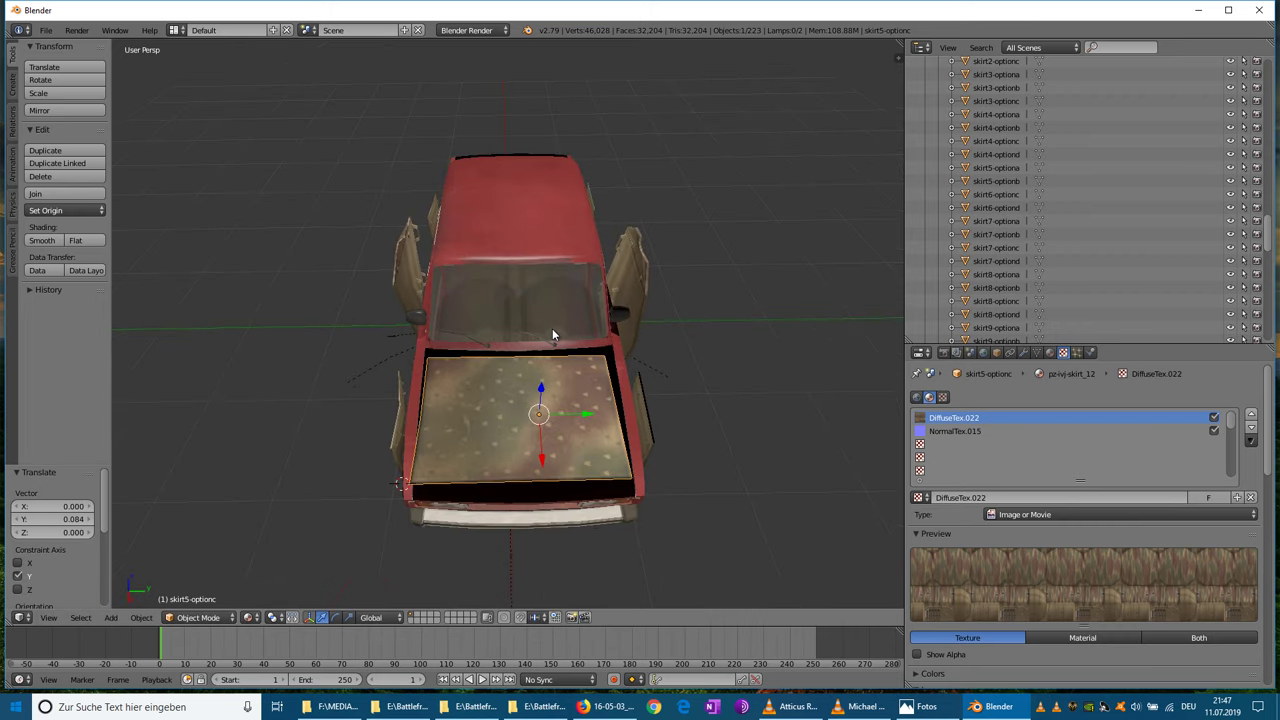
- Enlarge the skirt5-optionc hood plate by 1.151 and slightly more, recentring it with 0.074 and -0.037 shifts along Y
{"action": "left_click", "coordinate": [53, 93]}
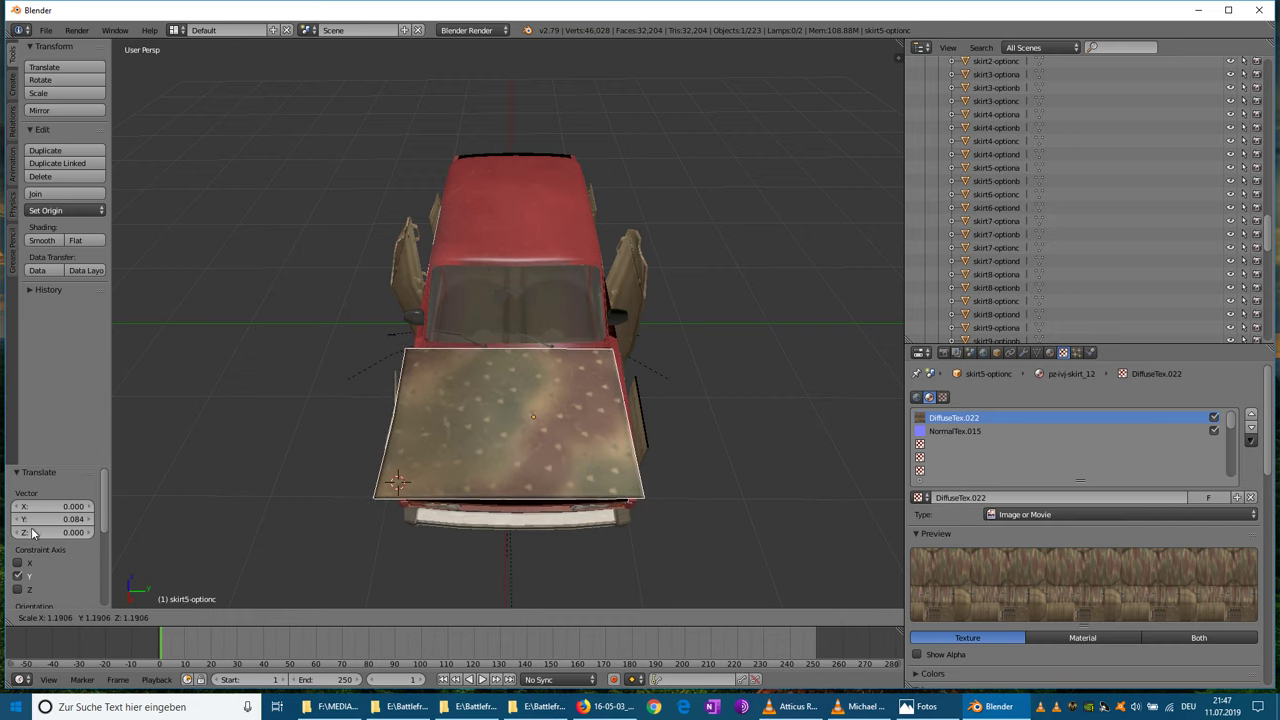
{"action": "left_click", "coordinate": [31, 563]}
{"action": "left_click_drag", "start_coordinate": [576, 415], "coordinate": [580, 414]}
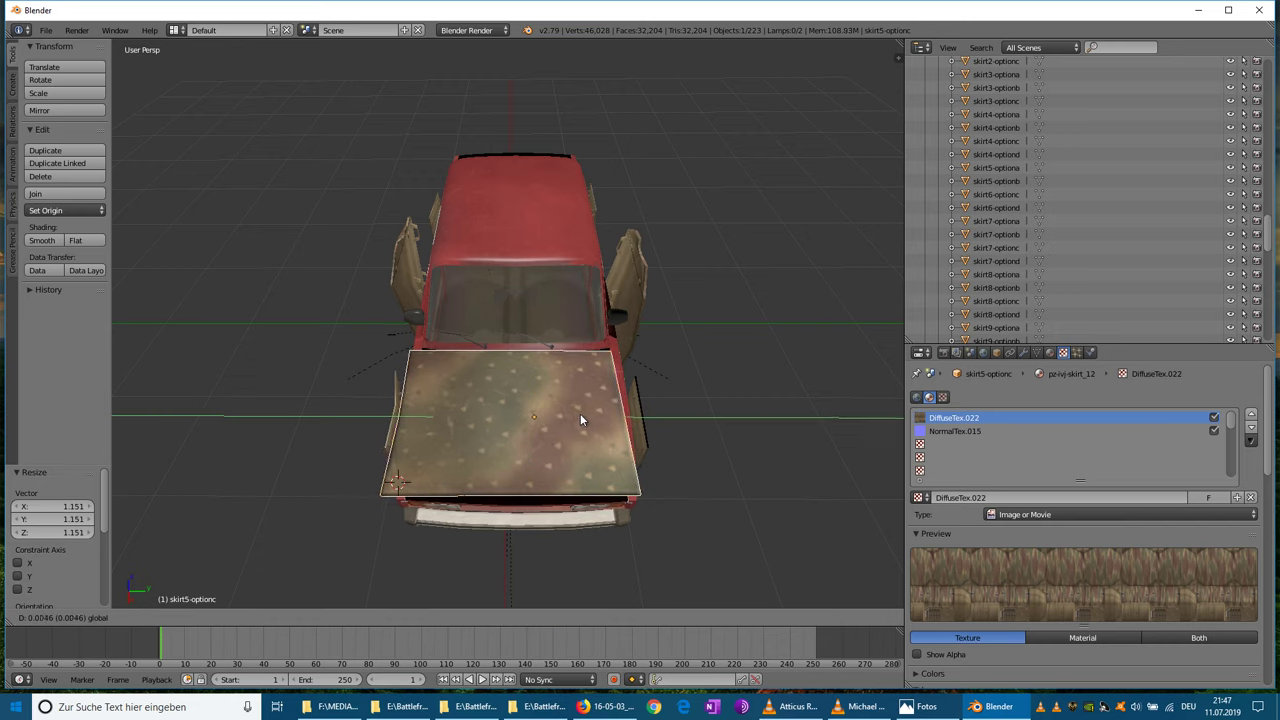
{"action": "left_click", "coordinate": [590, 416]}
{"action": "left_click", "coordinate": [53, 93]}
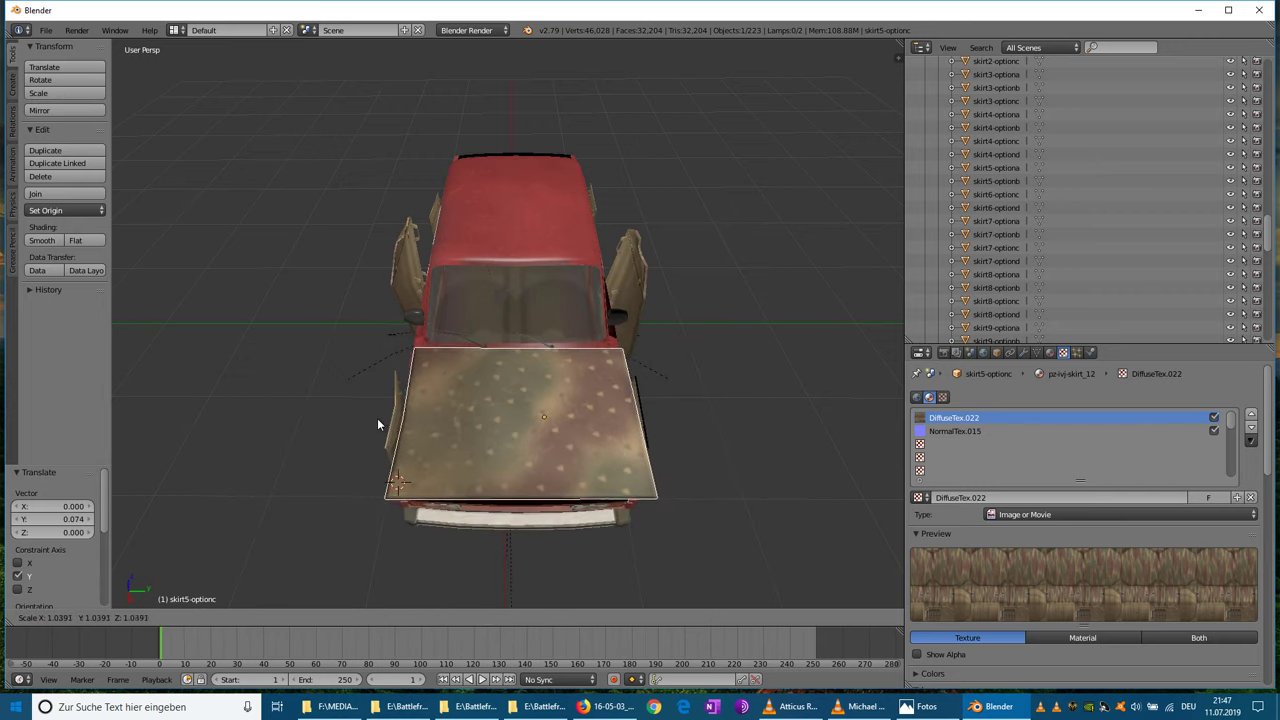
{"action": "left_click", "coordinate": [381, 385]}
{"action": "left_click_drag", "start_coordinate": [591, 421], "coordinate": [588, 430]}
- Lower the skirt5-optionc plate -0.031 along Z and tilt it 7.12° about the global Y axis to follow the hood
{"action": "middle_click_drag", "start_coordinate": [588, 430], "coordinate": [592, 390]}
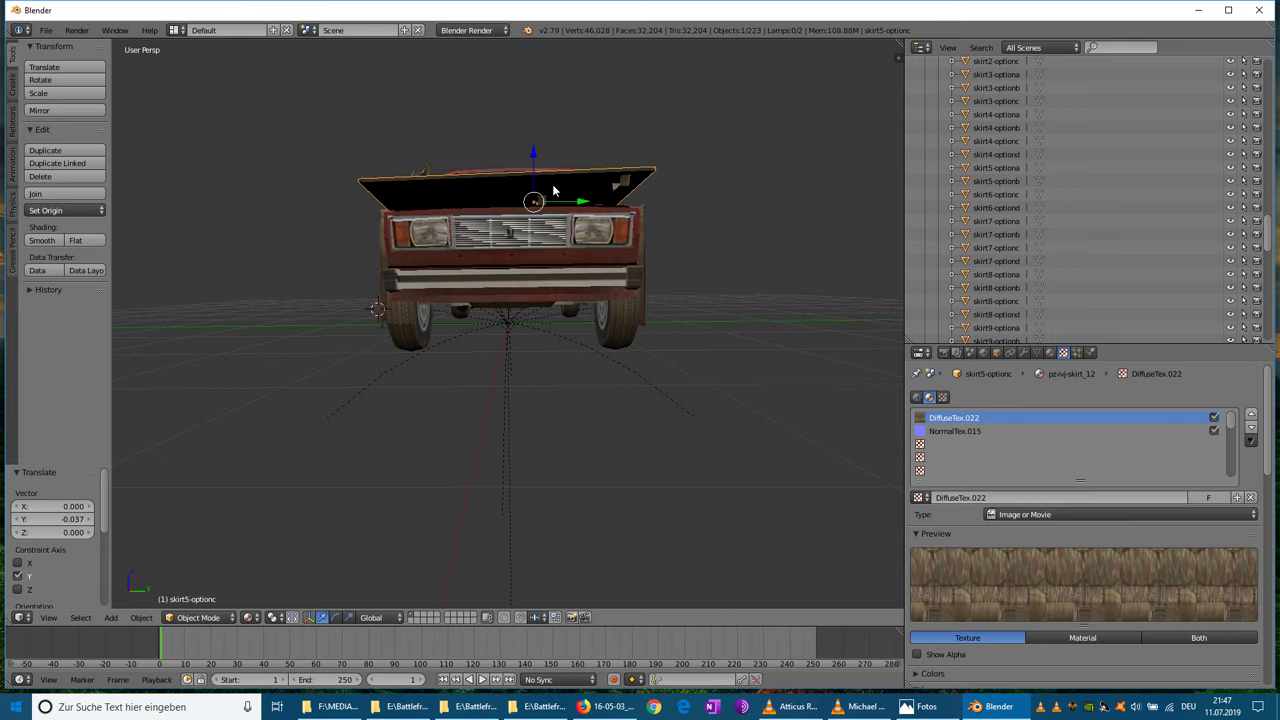
{"action": "middle_click_drag", "start_coordinate": [553, 190], "coordinate": [473, 216]}
{"action": "left_click_drag", "start_coordinate": [473, 207], "coordinate": [473, 207]}
{"action": "middle_click_drag", "start_coordinate": [473, 207], "coordinate": [447, 225]}
{"action": "left_click", "coordinate": [66, 81]}
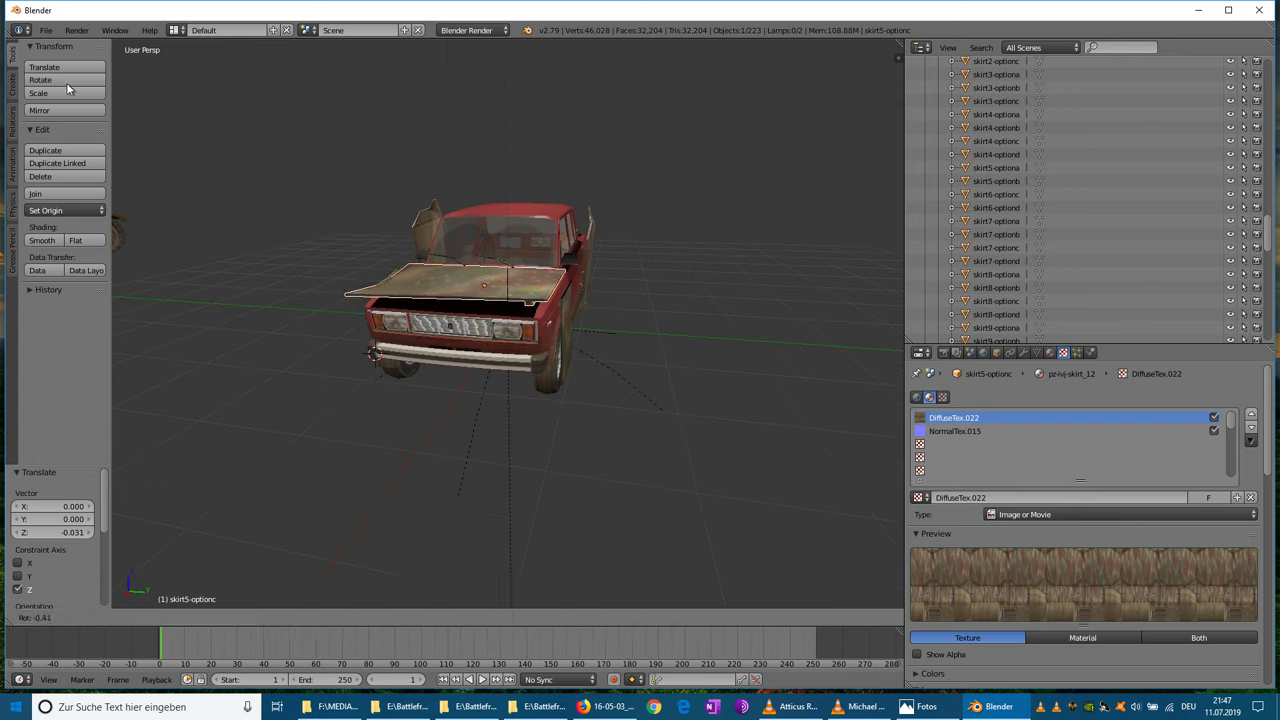
{"action": "key", "text": "y"}
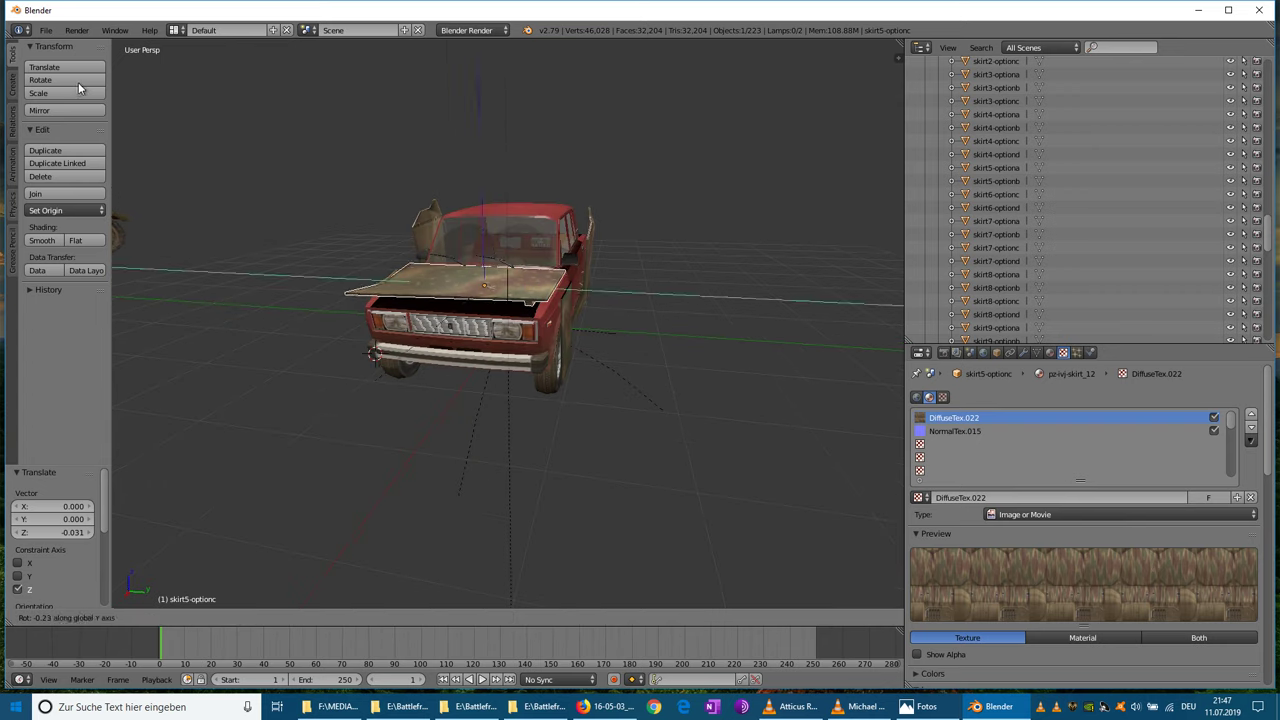
{"action": "key", "text": "z"}
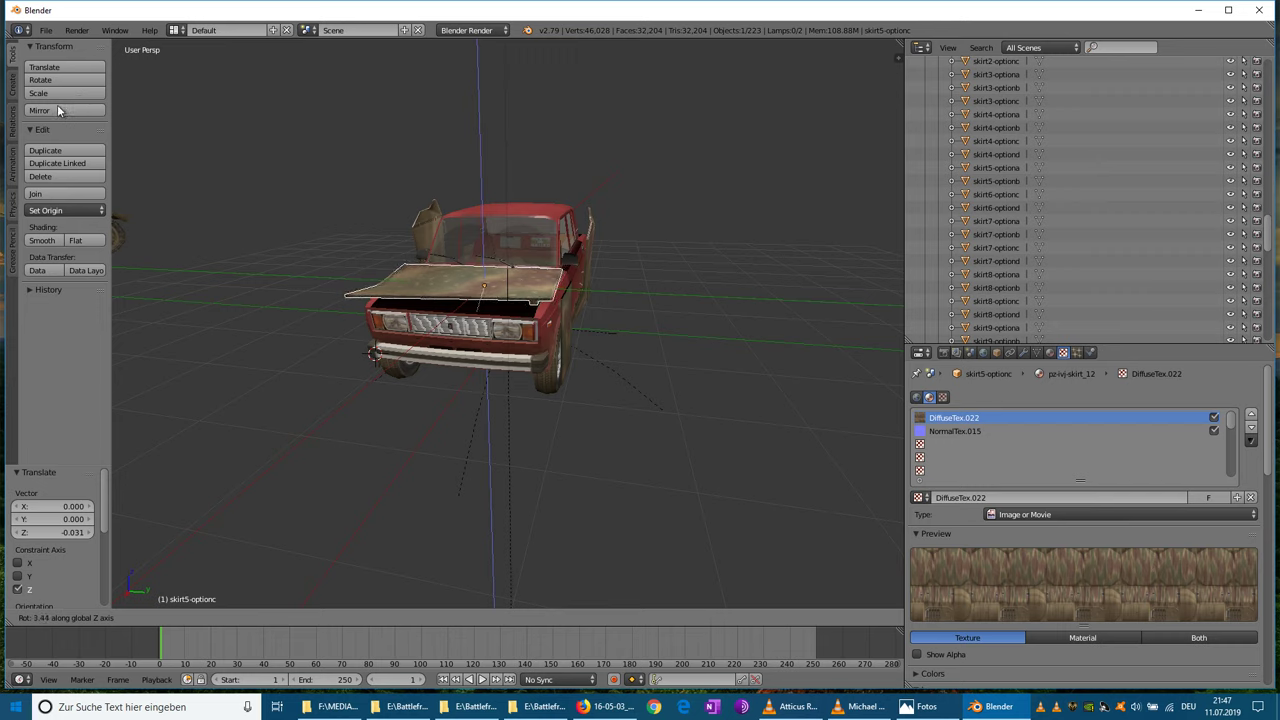
{"action": "key", "text": "y"}
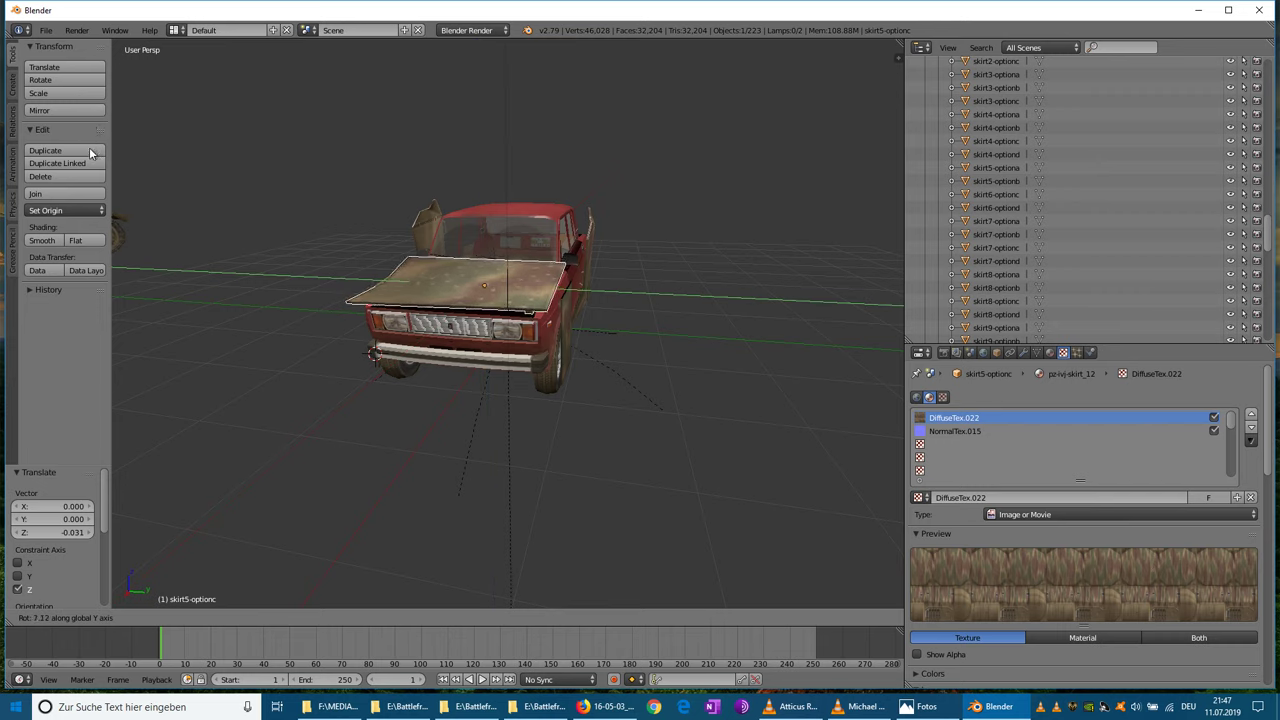
{"action": "left_click", "coordinate": [89, 147]}
- Fine-tune the tilted hood plate's height along Z and shift it 0.013 along Y
{"action": "scroll", "coordinate": [400, 285], "scroll_direction": "up", "scroll_amount": 4}
{"action": "middle_click_drag", "start_coordinate": [470, 305], "coordinate": [366, 320]}
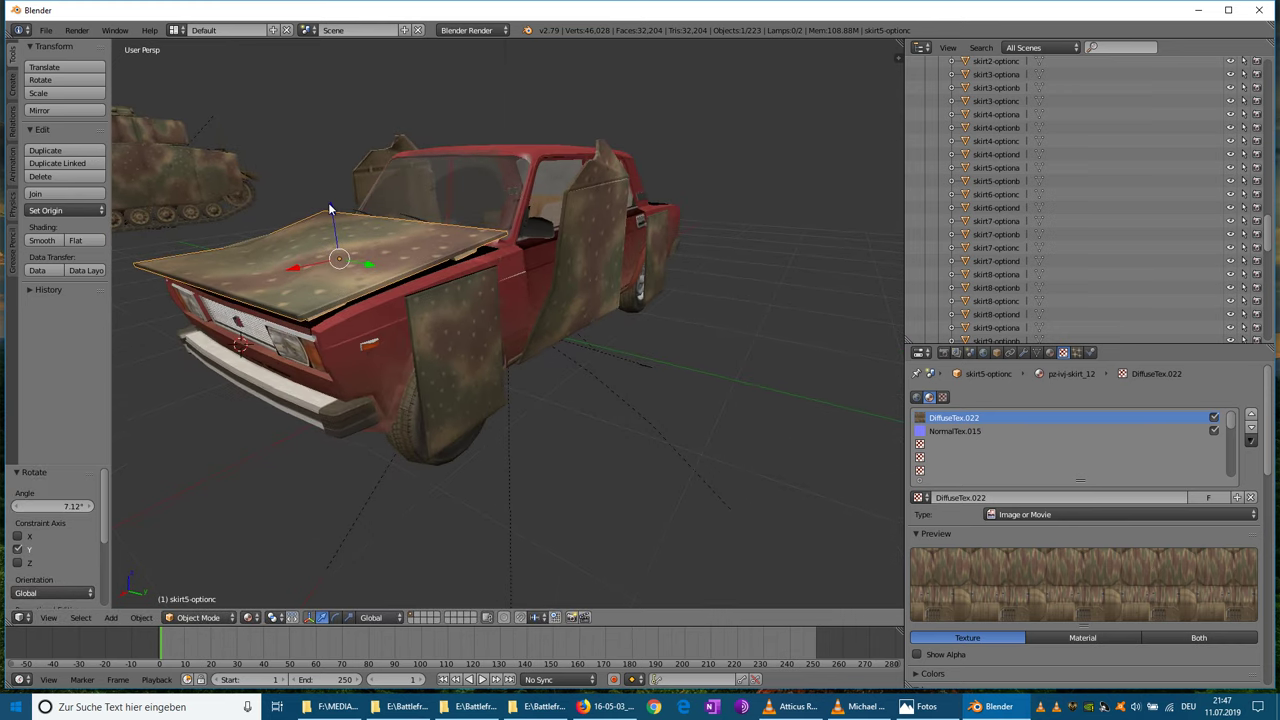
{"action": "left_click_drag", "start_coordinate": [329, 204], "coordinate": [330, 210]}
{"action": "middle_click_drag", "start_coordinate": [372, 268], "coordinate": [537, 314]}
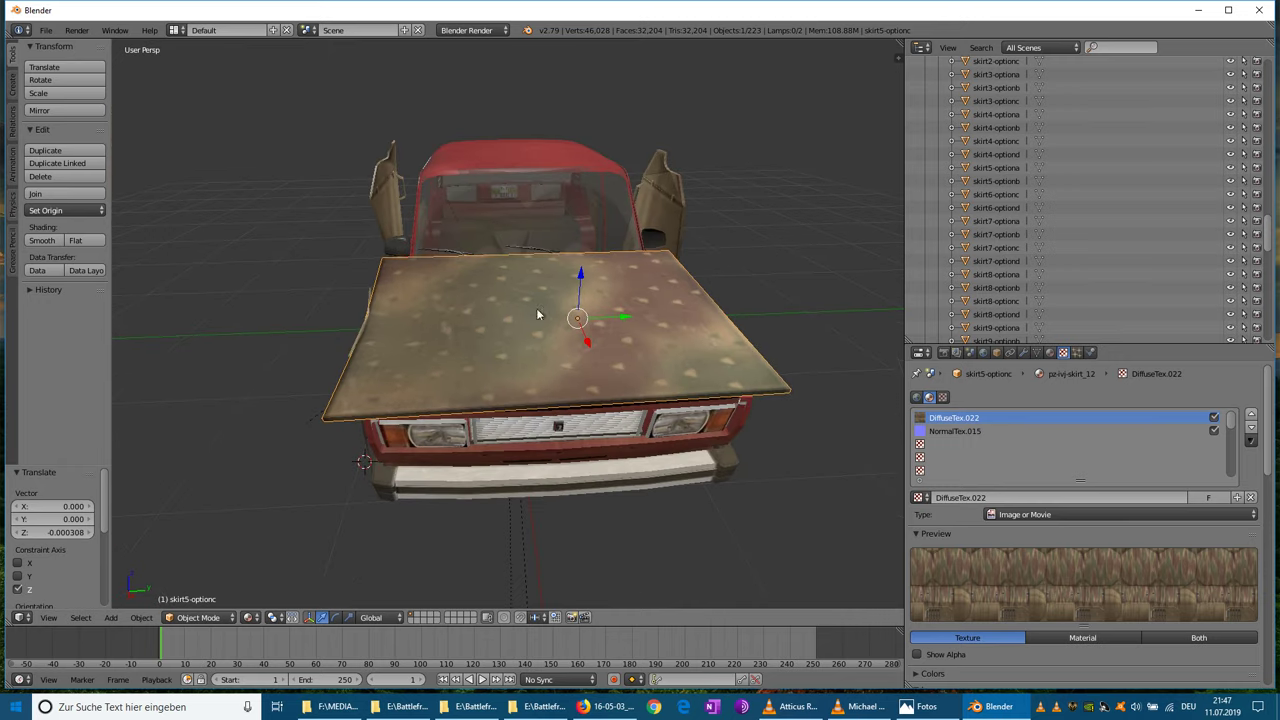
{"action": "left_click_drag", "start_coordinate": [633, 318], "coordinate": [636, 313]}
- Pick the skirt5-optionb side plate on the Panzer IV and clear its parent to separate it from the tank
{"action": "middle_click_drag", "start_coordinate": [636, 313], "coordinate": [489, 373]}
{"action": "scroll", "coordinate": [690, 344], "scroll_direction": "up", "scroll_amount": 3}
{"action": "scroll", "coordinate": [785, 356], "scroll_direction": "down", "scroll_amount": 3}
{"action": "scroll", "coordinate": [655, 395], "scroll_direction": "down", "scroll_amount": 3}
{"action": "scroll", "coordinate": [515, 395], "scroll_direction": "up", "scroll_amount": 3}
{"action": "scroll", "coordinate": [516, 395], "scroll_direction": "down", "scroll_amount": 4}
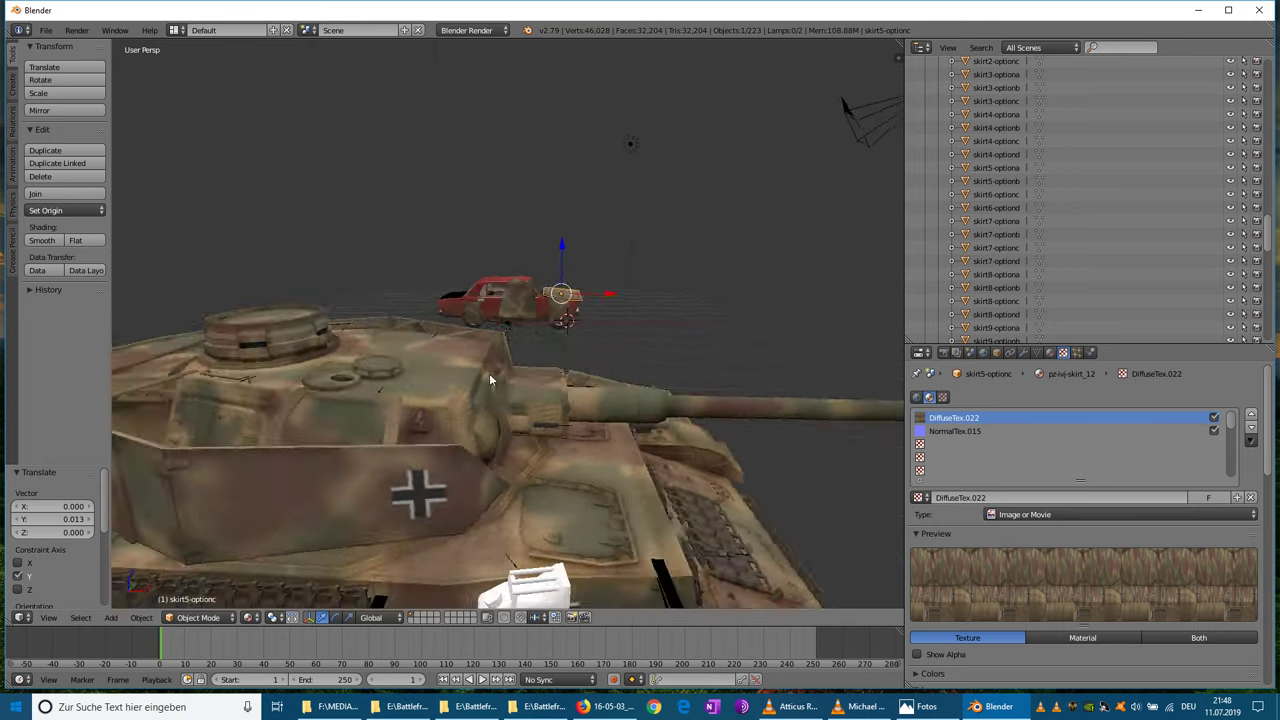
{"action": "scroll", "coordinate": [500, 370], "scroll_direction": "up", "scroll_amount": 5}
{"action": "scroll", "coordinate": [504, 370], "scroll_direction": "down", "scroll_amount": 5}
{"action": "right_click", "coordinate": [643, 383]}
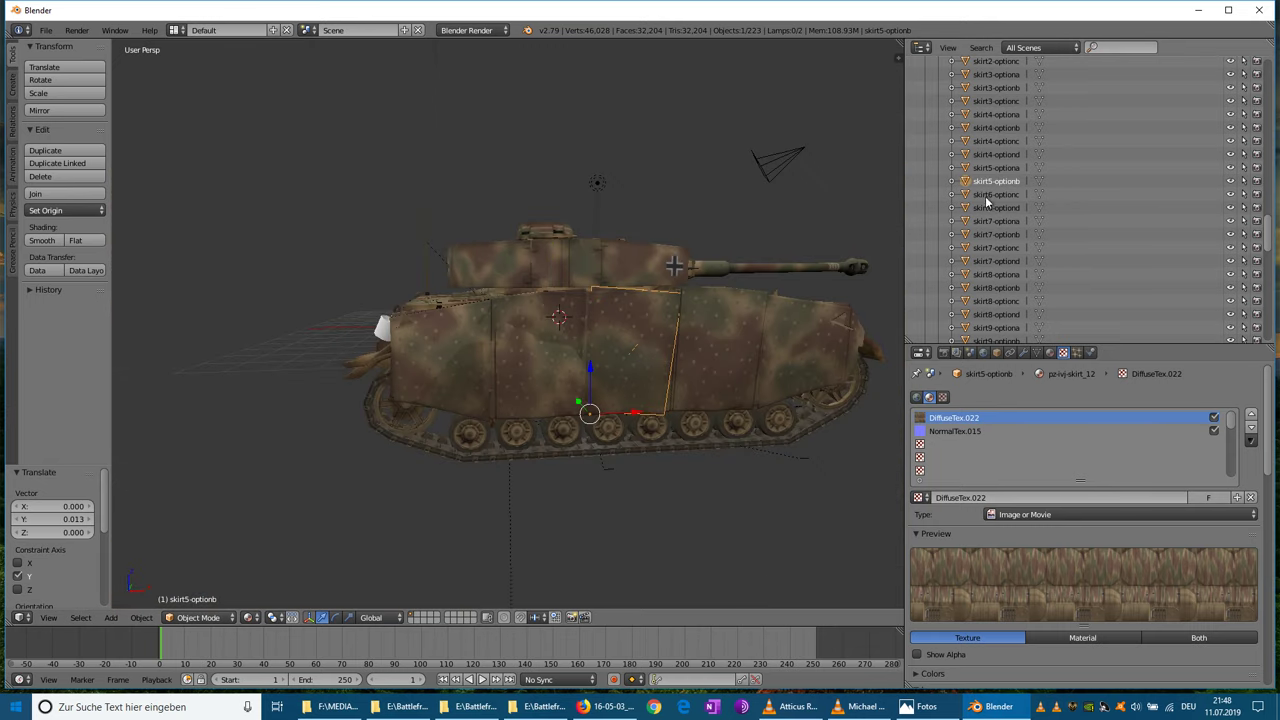
{"action": "left_click_drag", "start_coordinate": [971, 181], "coordinate": [914, 179]}
- Move the skirt5-optionb plate 4.254 along X to a spot ahead of the car
{"action": "middle_click_drag", "start_coordinate": [806, 294], "coordinate": [566, 406]}
{"action": "scroll", "coordinate": [426, 290], "scroll_direction": "up", "scroll_amount": 3}
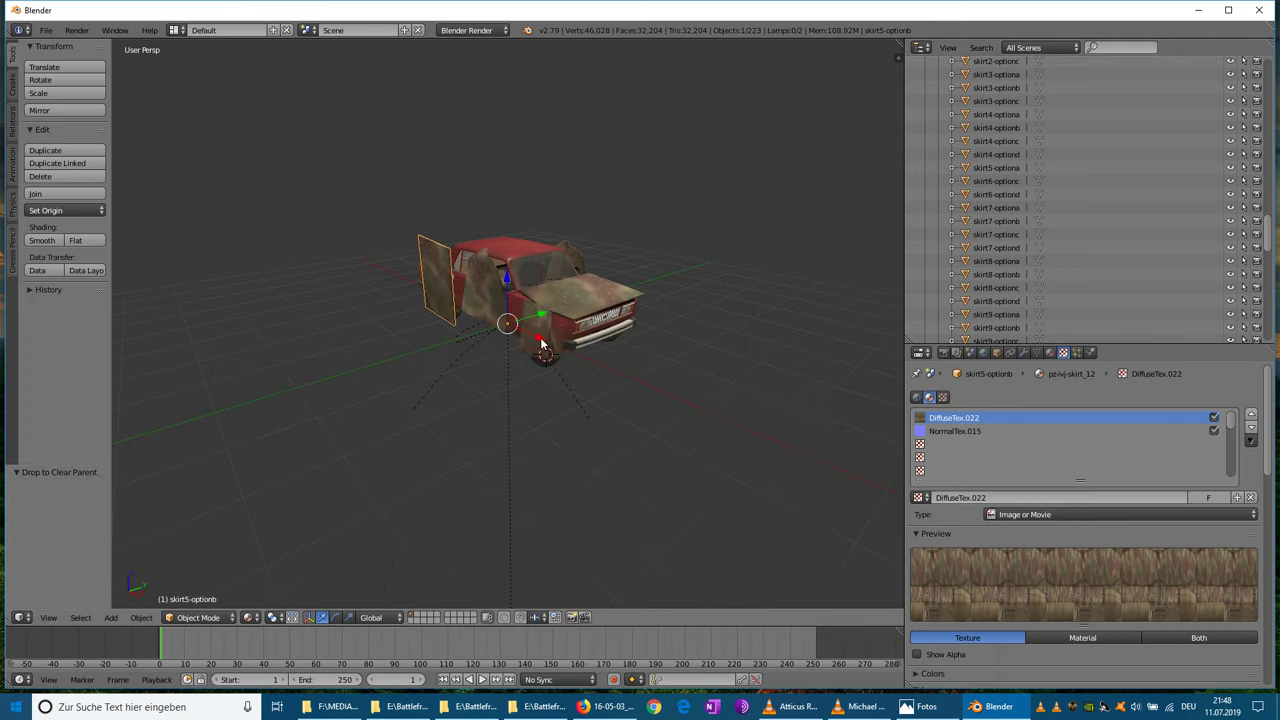
{"action": "left_click_drag", "start_coordinate": [541, 343], "coordinate": [728, 410]}
{"action": "middle_click_drag", "start_coordinate": [700, 410], "coordinate": [635, 413]}
{"action": "left_click", "coordinate": [62, 80]}
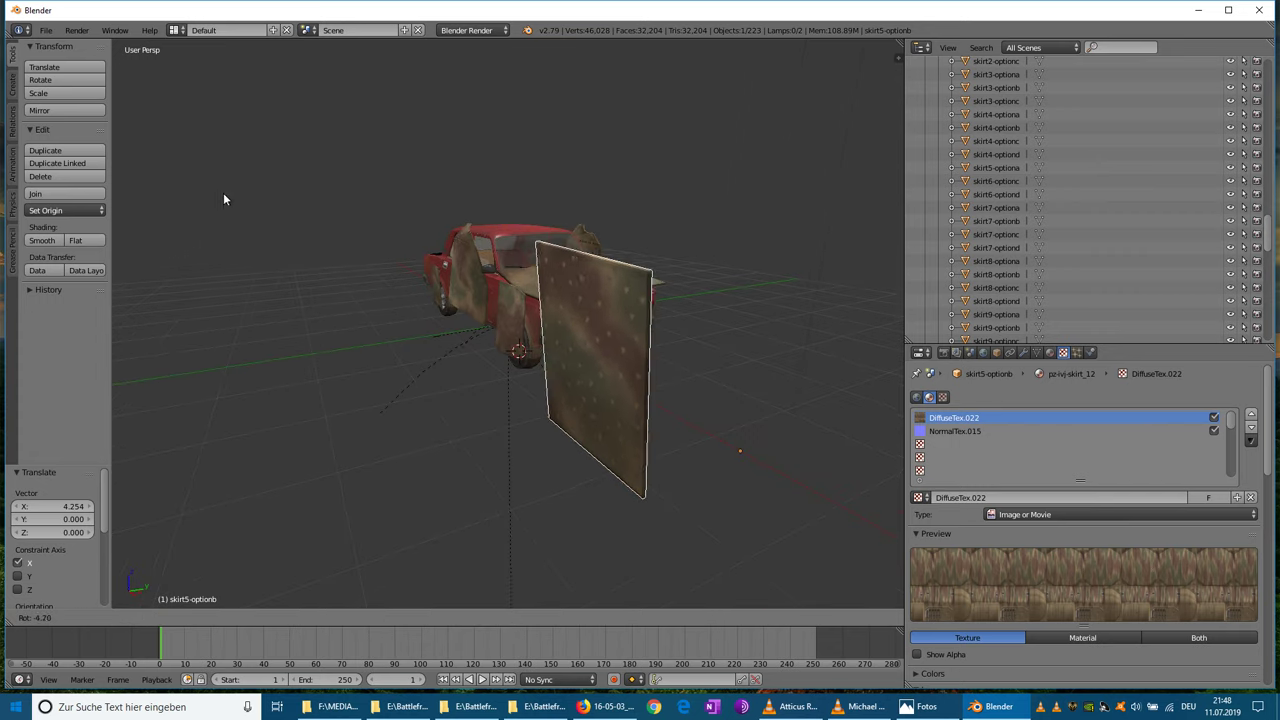
{"action": "key", "text": "x"}
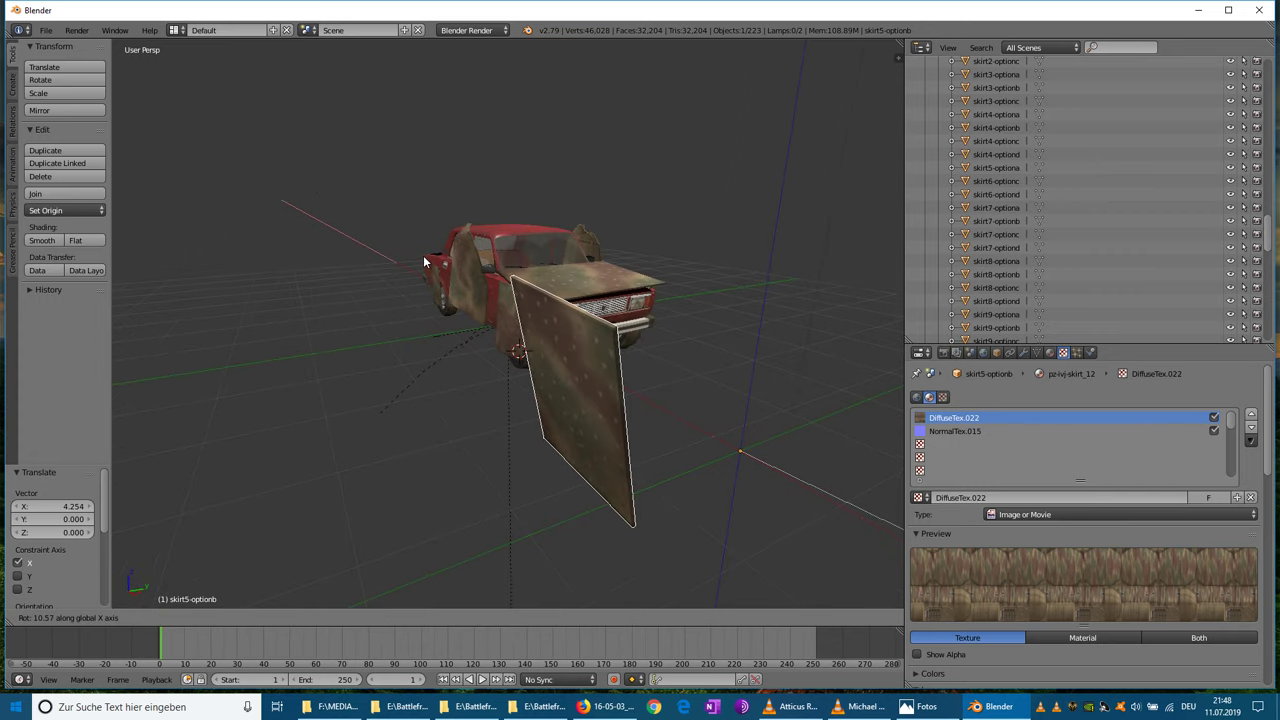
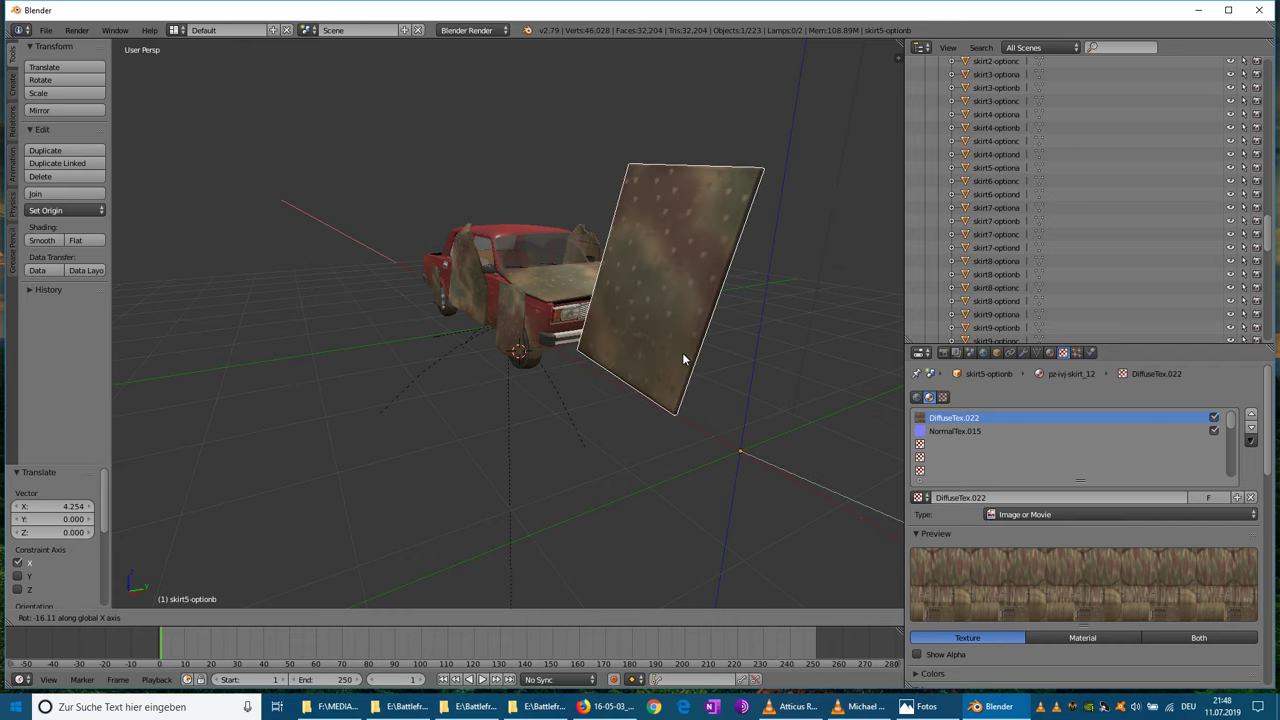
{"action": "left_click", "coordinate": [645, 368]}
{"action": "scroll", "coordinate": [645, 368], "scroll_direction": "down", "scroll_amount": 2}
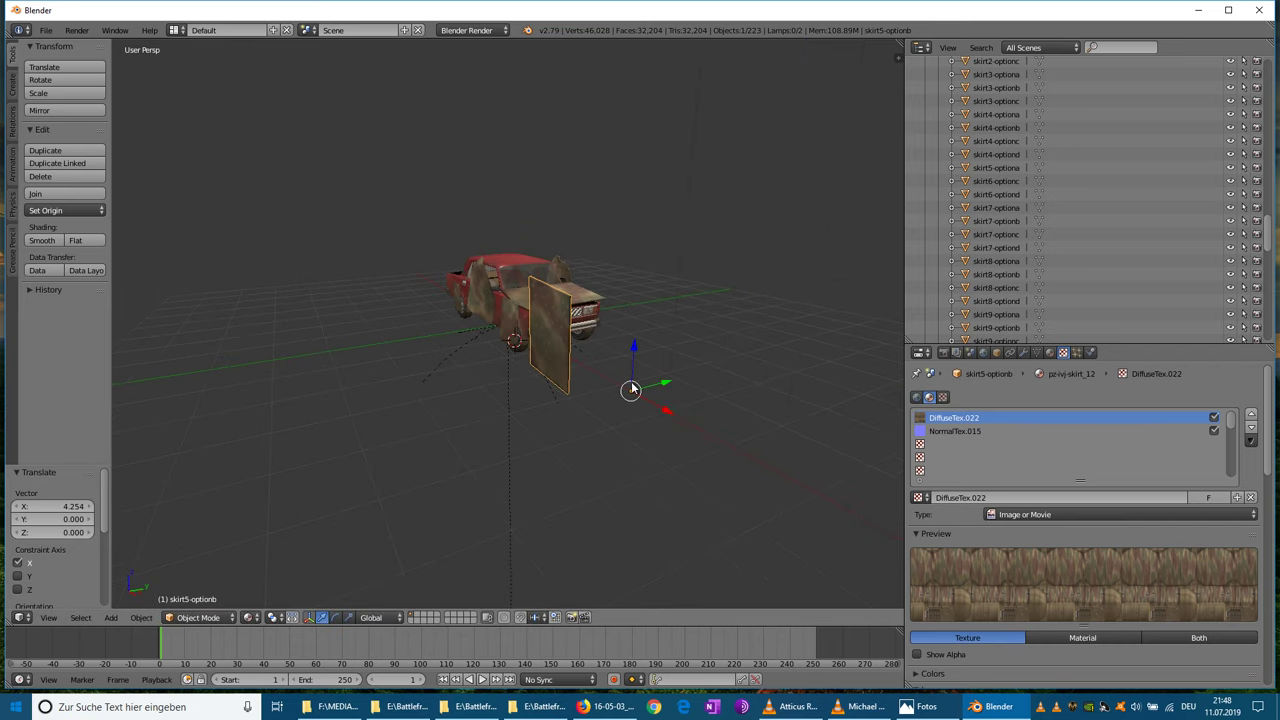
{"action": "middle_click_drag", "start_coordinate": [632, 384], "coordinate": [675, 382]}
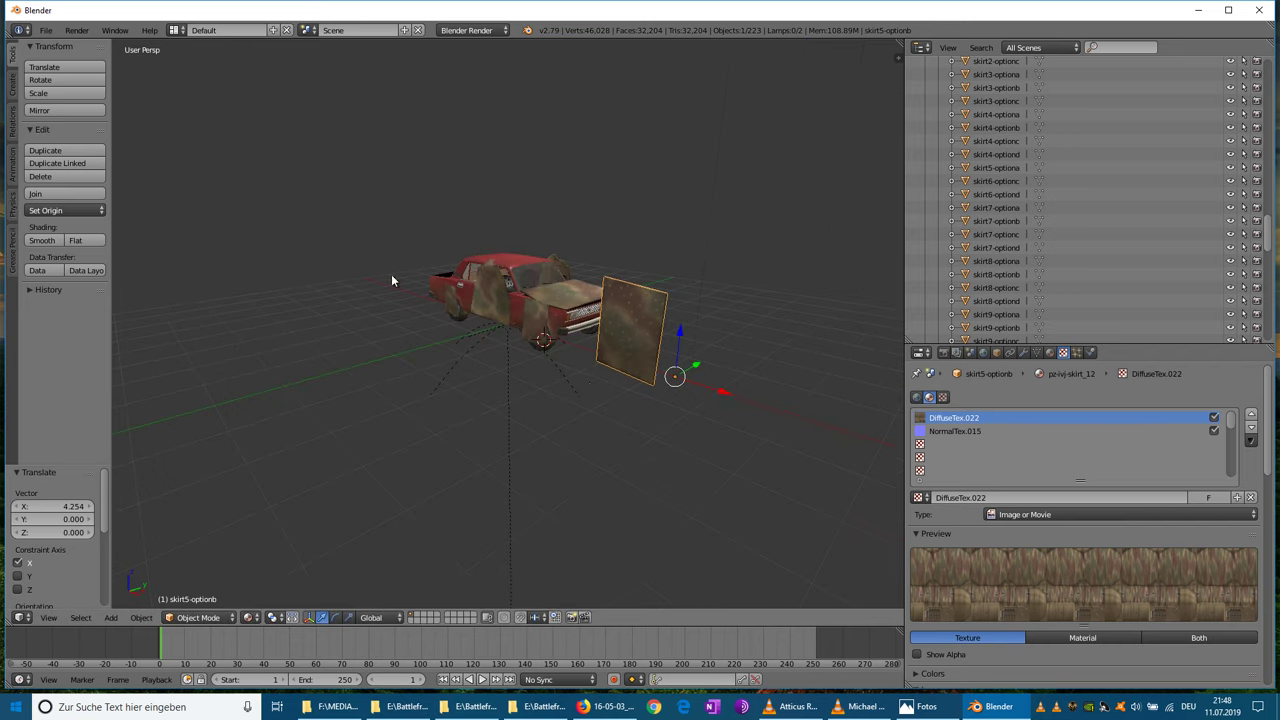
- Rotate the skirt5-optionb plate -92.7° about the global X axis so it lies flat
{"action": "left_click", "coordinate": [44, 86]}
{"action": "key", "text": "x"}
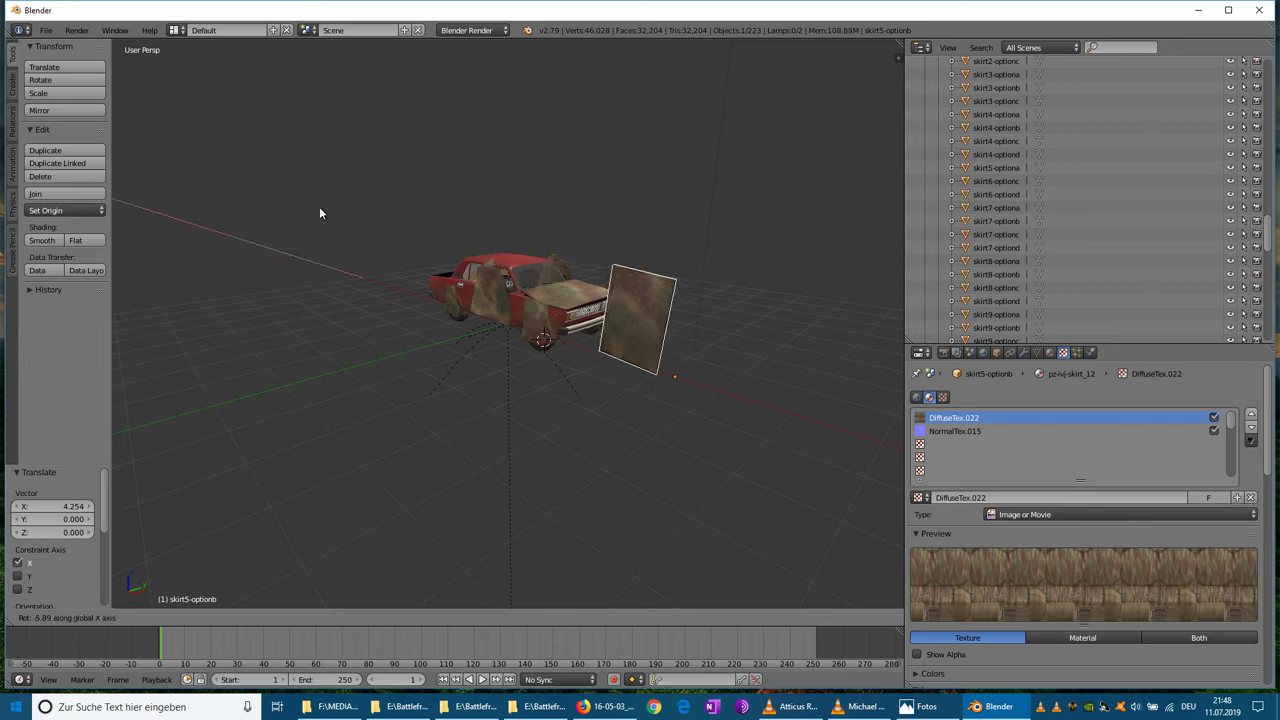
{"action": "left_click", "coordinate": [730, 236]}
{"action": "middle_click_drag", "start_coordinate": [733, 248], "coordinate": [615, 390]}
- Rotate the flat skirt5-optionb plate about 97° around the global Y axis so it stands facing the car's front
{"action": "left_click", "coordinate": [80, 81]}
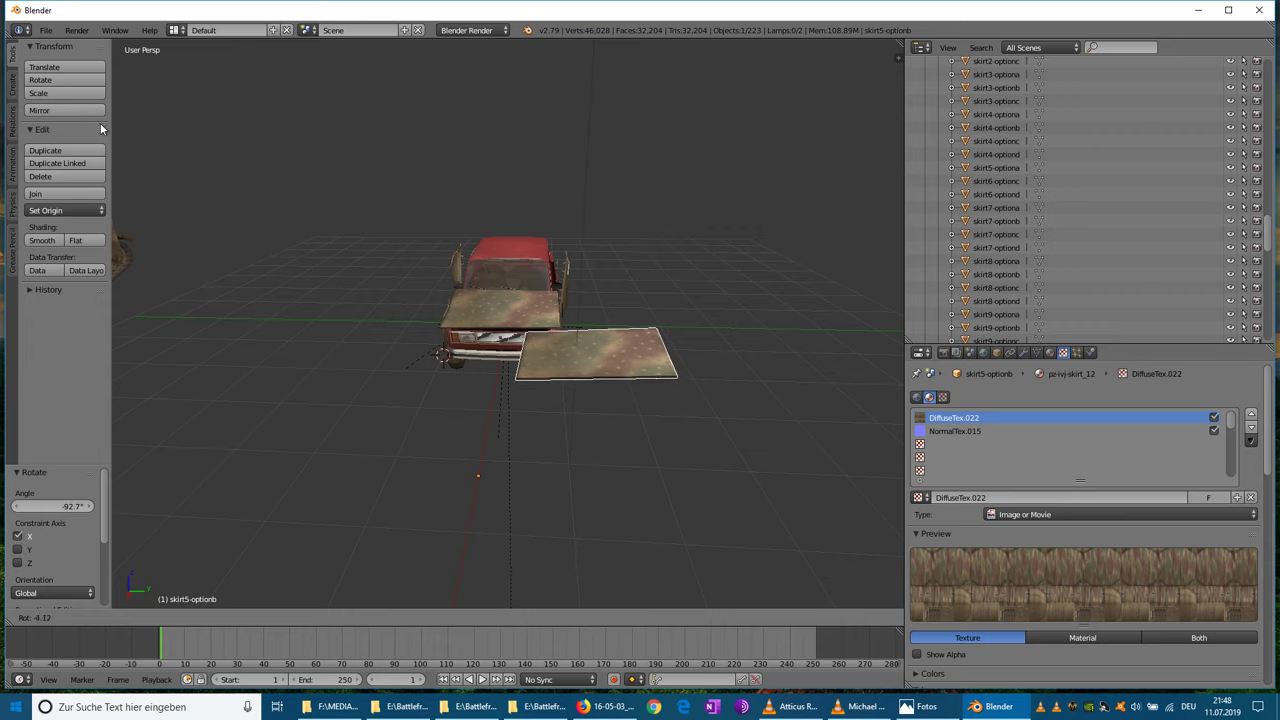
{"action": "key", "text": "z"}
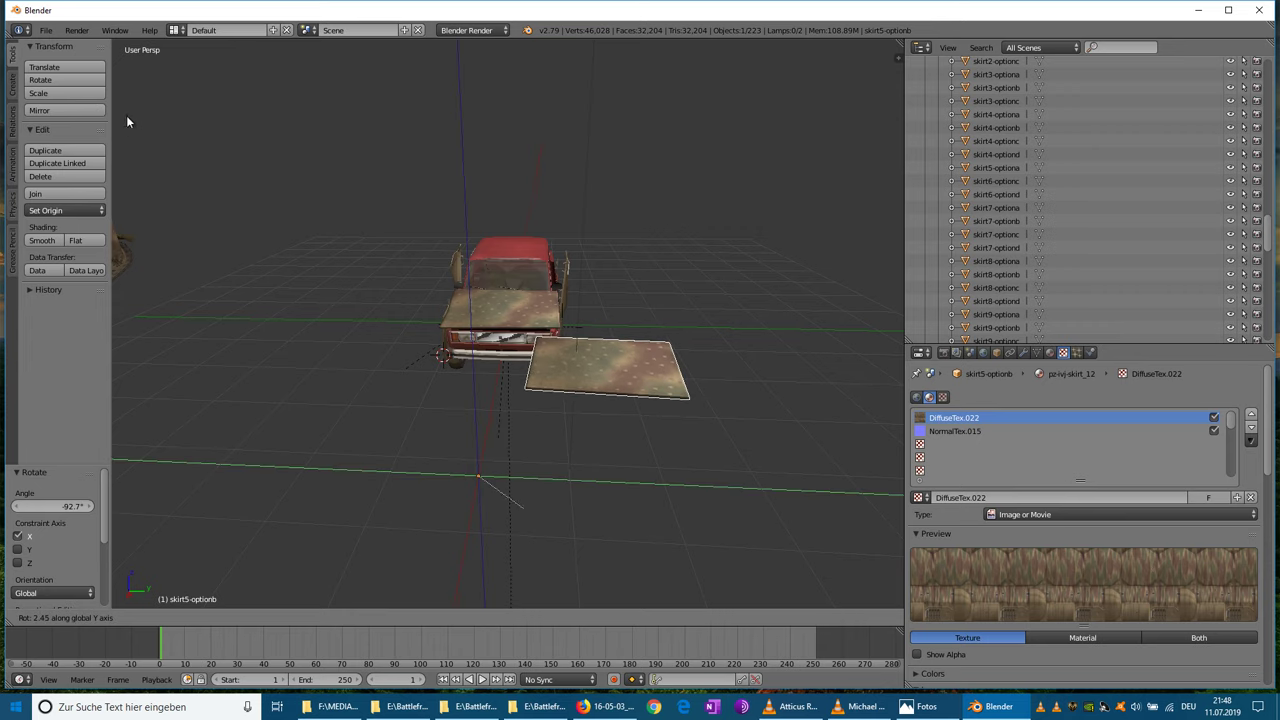
{"action": "key", "text": "x"}
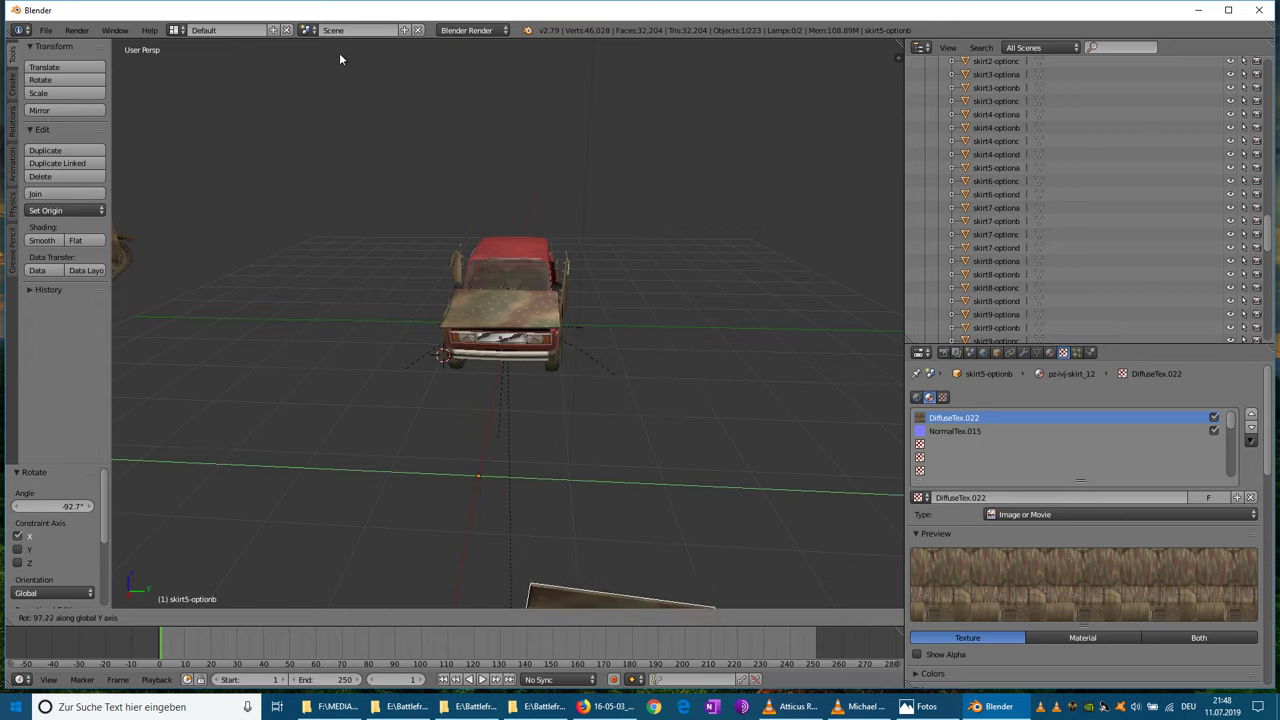
{"action": "left_click", "coordinate": [339, 52]}
- Bring the skirt5-optionb plate in front of the car's grille, moving it -3.415 along X and 0.163 along Y
{"action": "left_click_drag", "start_coordinate": [527, 478], "coordinate": [402, 372]}
{"action": "scroll", "coordinate": [412, 408], "scroll_direction": "up", "scroll_amount": 5}
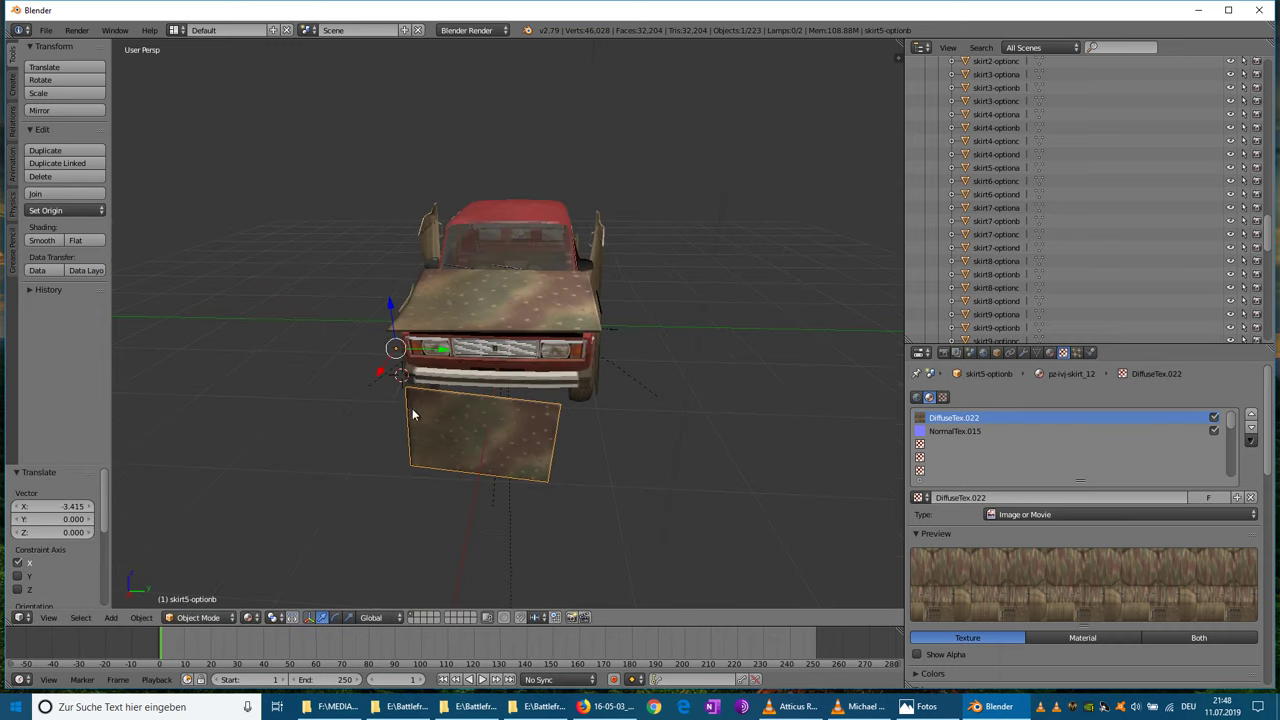
{"action": "left_click_drag", "start_coordinate": [367, 312], "coordinate": [422, 277]}
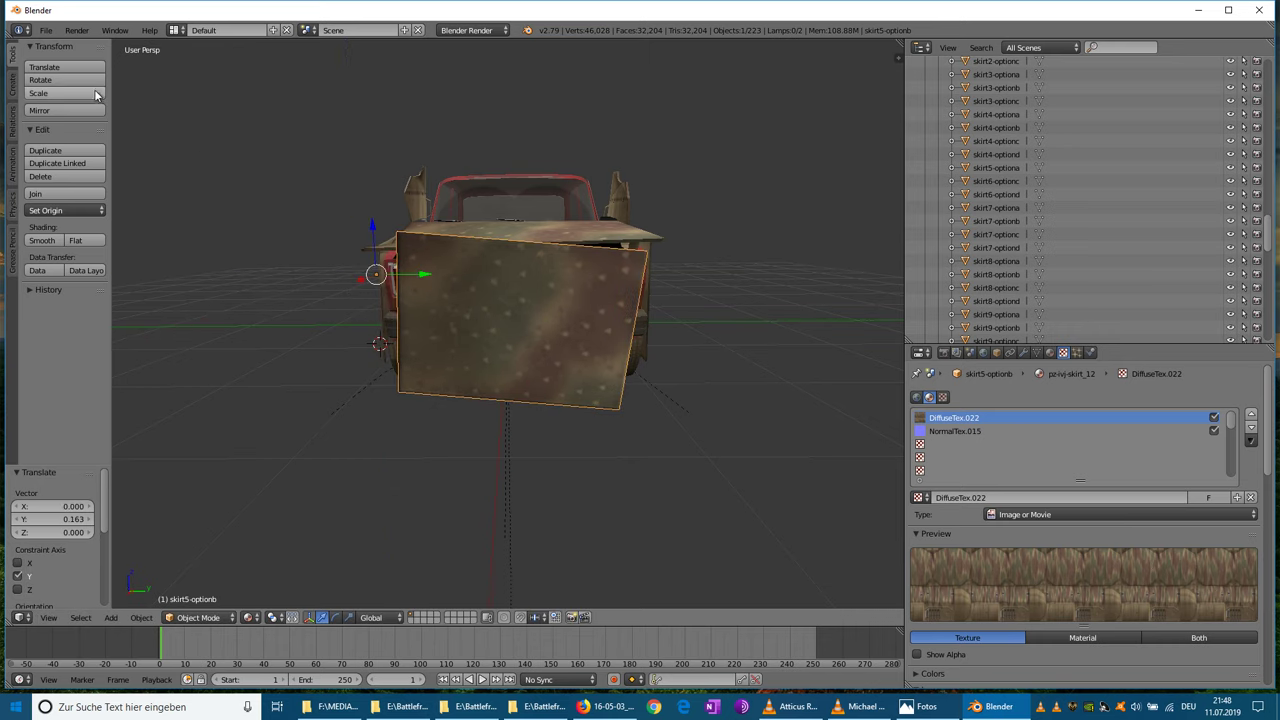
- Rotate the front plate -5.41° in the current view to level it, and raise it 0.174 along Z
{"action": "left_click", "coordinate": [40, 80]}
{"action": "left_click", "coordinate": [102, 132]}
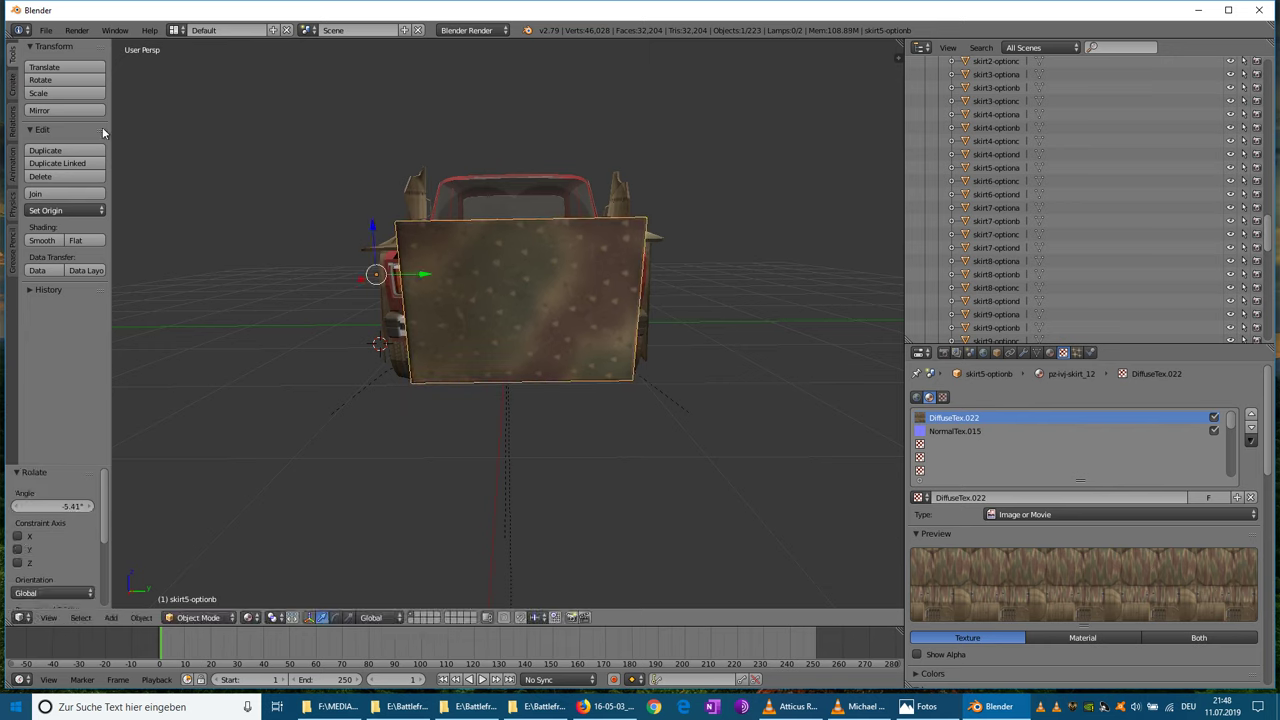
{"action": "left_click_drag", "start_coordinate": [349, 276], "coordinate": [333, 183]}
- Scale the skirt5-optionb plate down by 0.835, followed by a second resize
{"action": "left_click", "coordinate": [48, 94]}
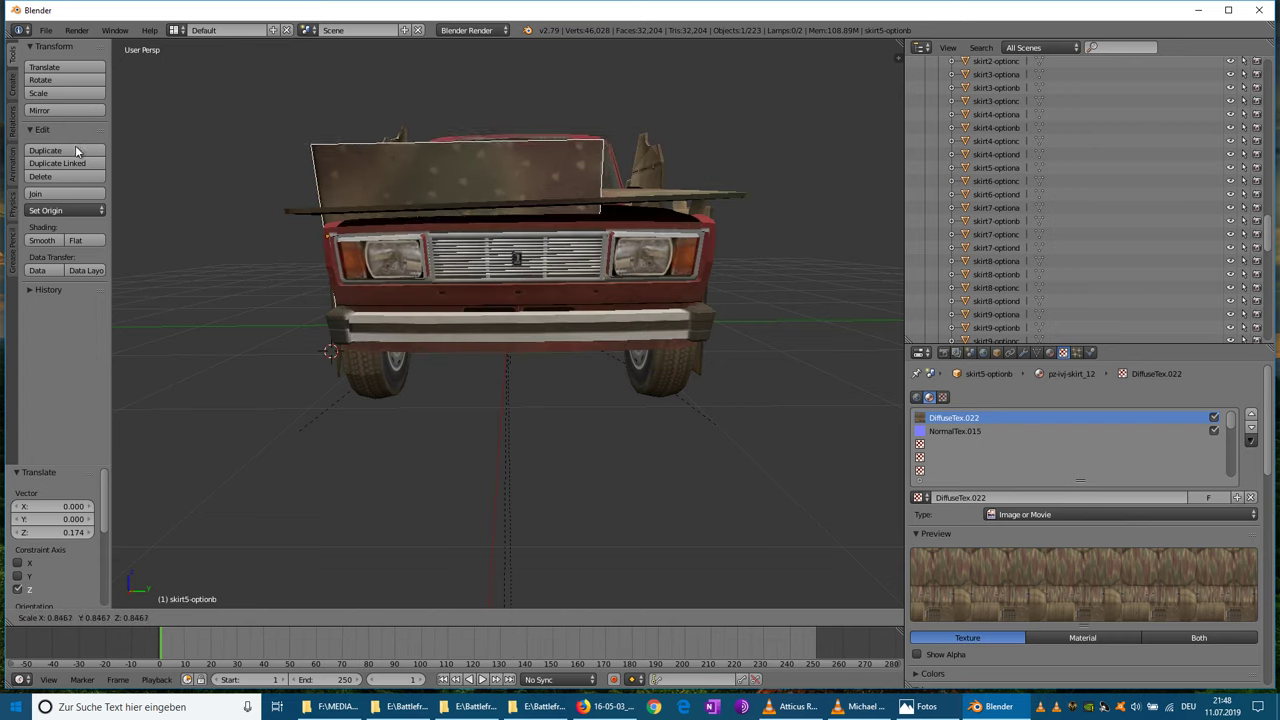
{"action": "left_click", "coordinate": [85, 163]}
{"action": "left_click", "coordinate": [62, 92]}
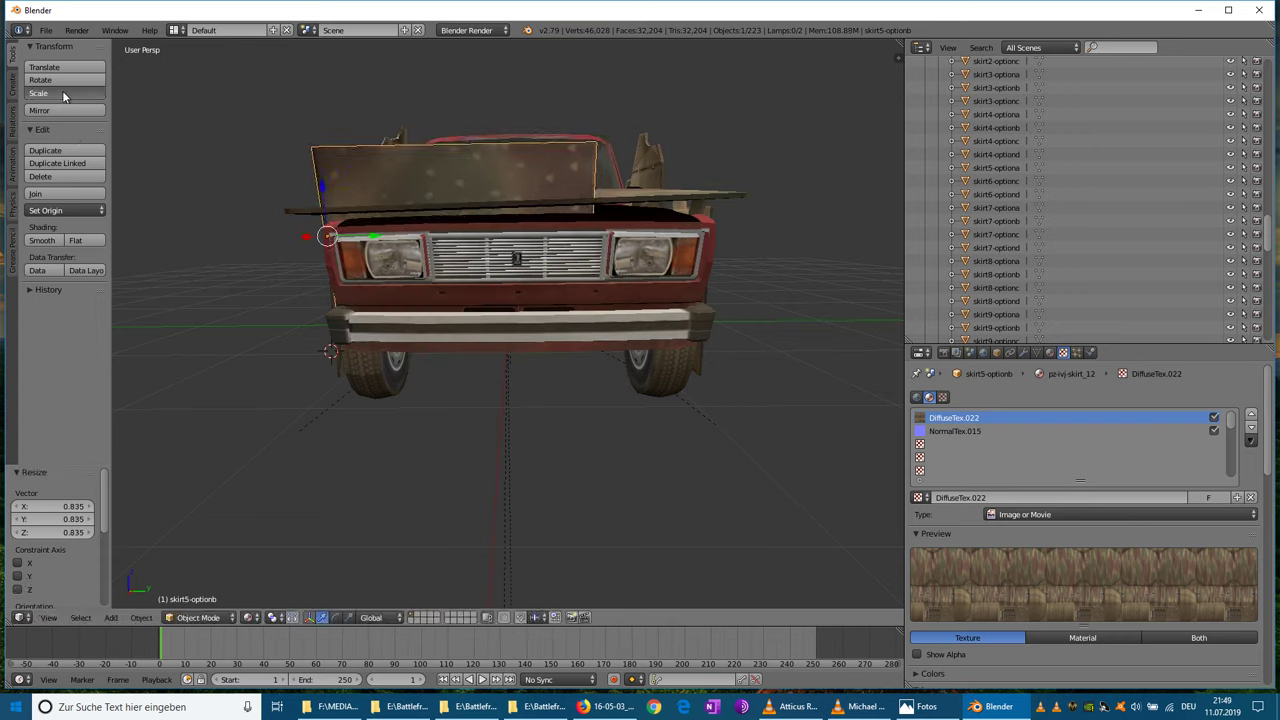
{"action": "left_click", "coordinate": [95, 158]}
- Move the skirt5-optionb plate forward along X by 0.147 and 0.365 so it clears the hood and grille
{"action": "left_click_drag", "start_coordinate": [305, 238], "coordinate": [306, 314]}
{"action": "middle_click_drag", "start_coordinate": [306, 314], "coordinate": [354, 416]}
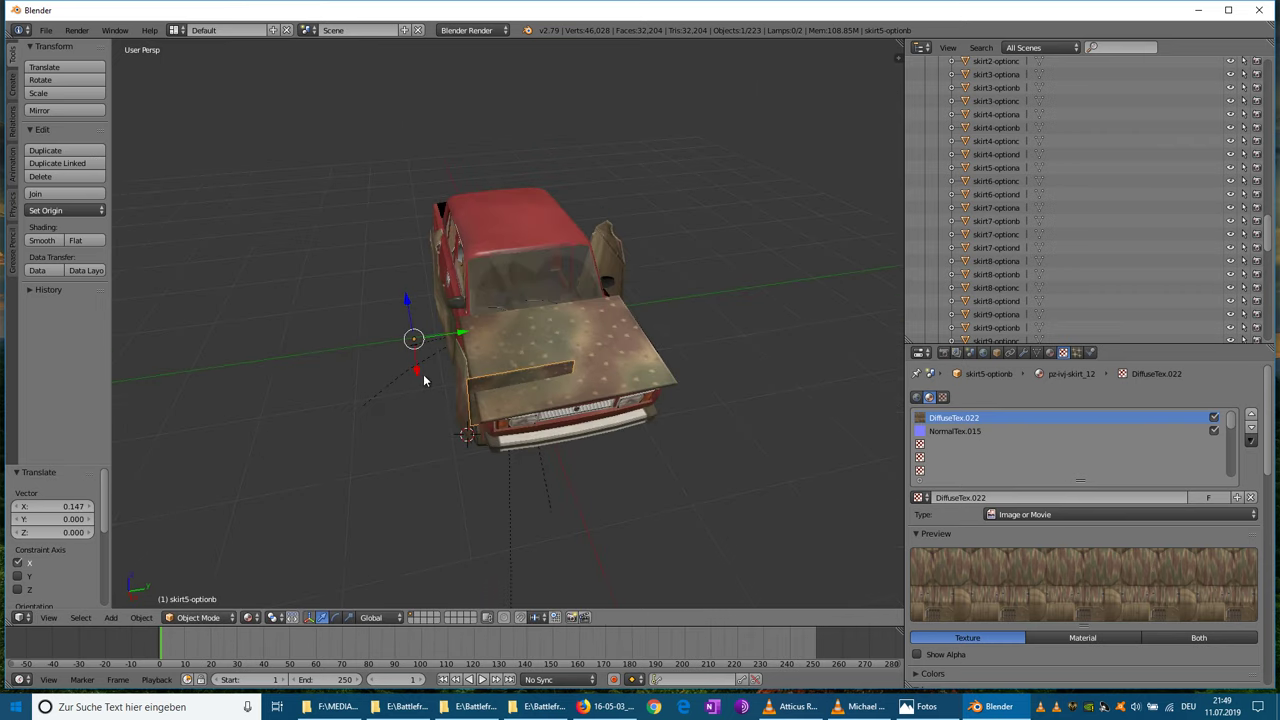
{"action": "left_click_drag", "start_coordinate": [424, 380], "coordinate": [424, 394]}
{"action": "middle_click_drag", "start_coordinate": [424, 394], "coordinate": [381, 281]}
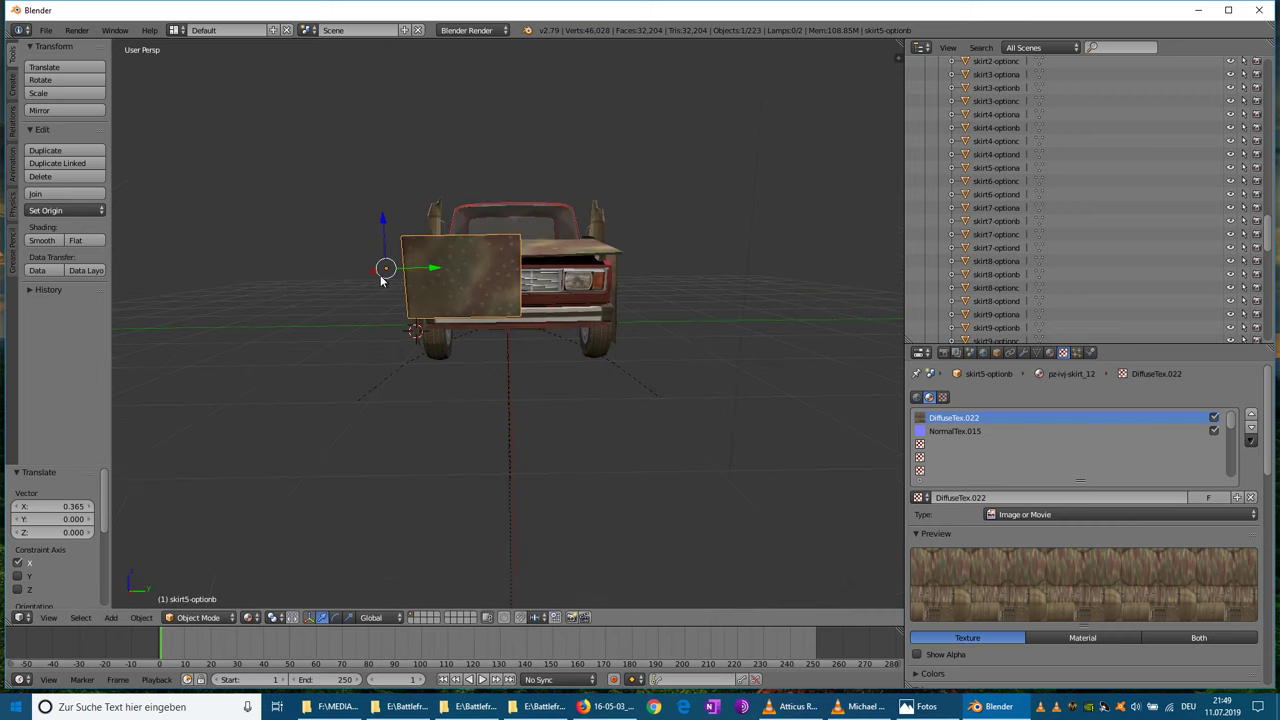
- Lower the skirt5-optionb plate over the headlight, pull it back toward the car along X, and shift it 0.041 along Y
{"action": "left_click_drag", "start_coordinate": [377, 229], "coordinate": [383, 246]}
{"action": "middle_click_drag", "start_coordinate": [383, 246], "coordinate": [368, 353]}
{"action": "left_click_drag", "start_coordinate": [349, 432], "coordinate": [347, 422]}
{"action": "middle_click_drag", "start_coordinate": [347, 422], "coordinate": [343, 414]}
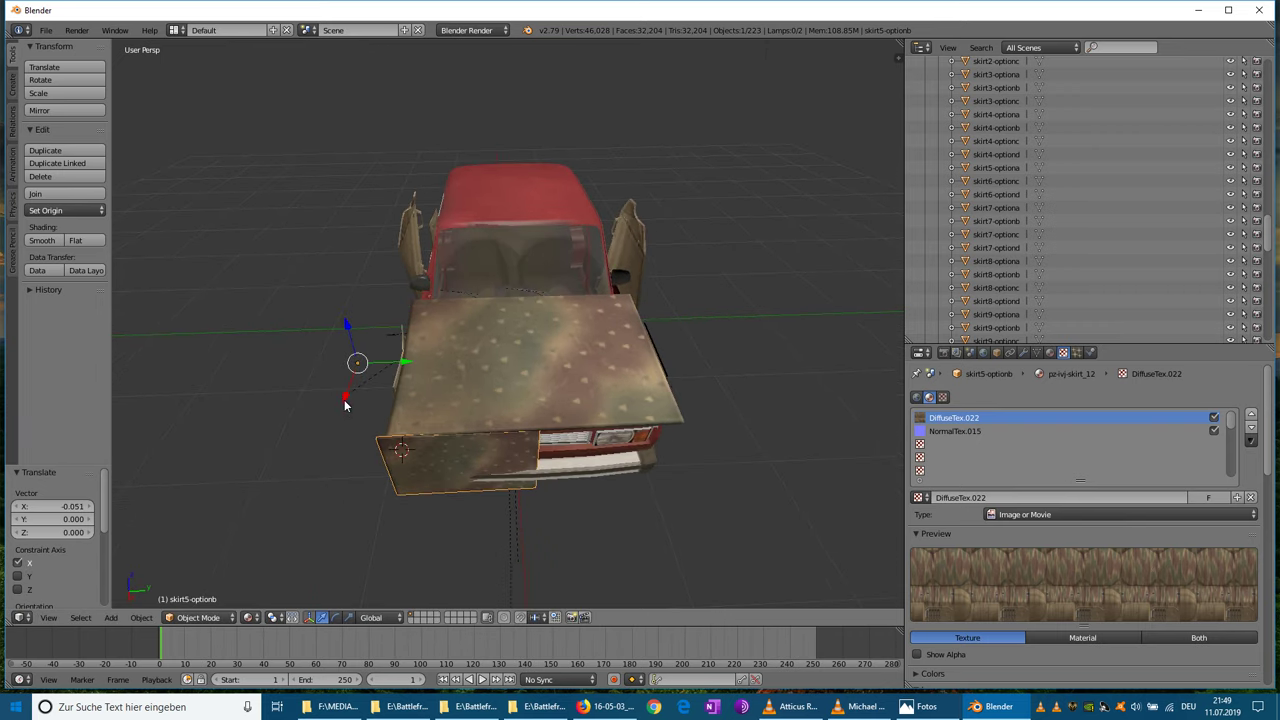
{"action": "left_click_drag", "start_coordinate": [345, 400], "coordinate": [343, 403]}
{"action": "left_click_drag", "start_coordinate": [398, 364], "coordinate": [403, 370]}
{"action": "middle_click_drag", "start_coordinate": [403, 370], "coordinate": [316, 392]}
- Separate the tank's skirt4-optionb plate by clearing its parent, and move it 3.107 along X to the car's front
{"action": "scroll", "coordinate": [330, 390], "scroll_direction": "down", "scroll_amount": 4}
{"action": "right_click", "coordinate": [170, 288]}
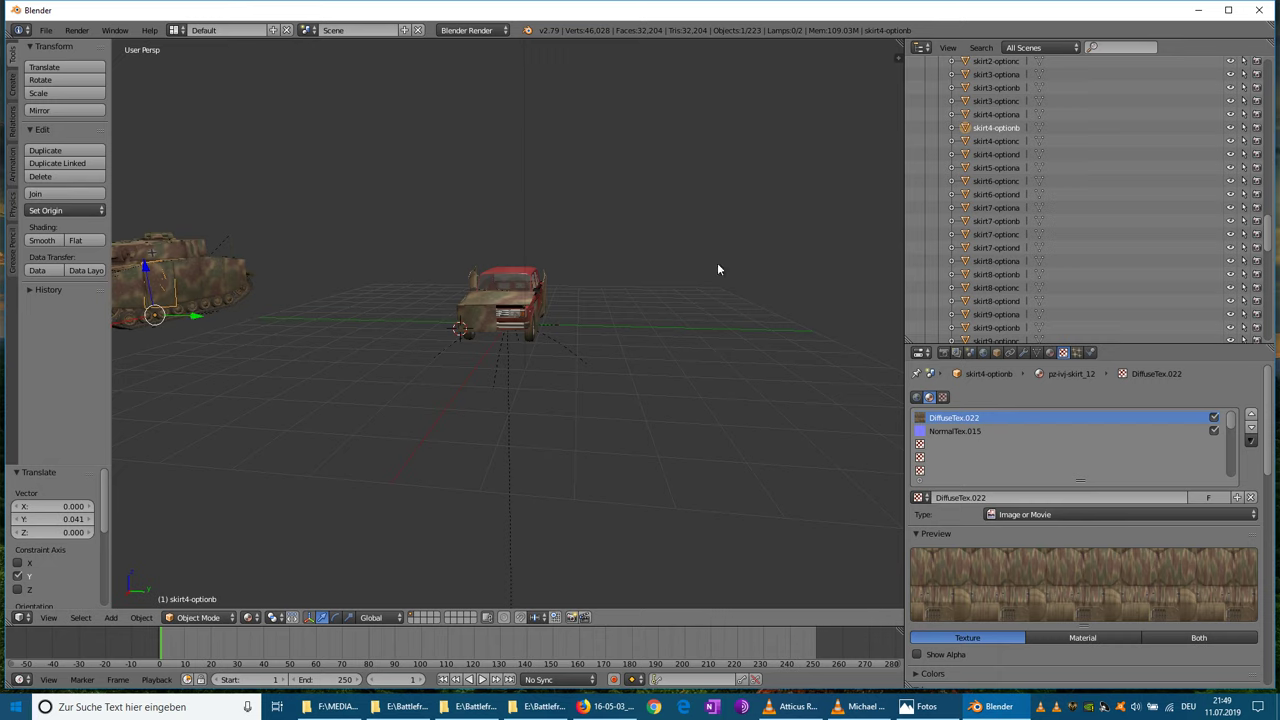
{"action": "left_click_drag", "start_coordinate": [970, 128], "coordinate": [909, 134]}
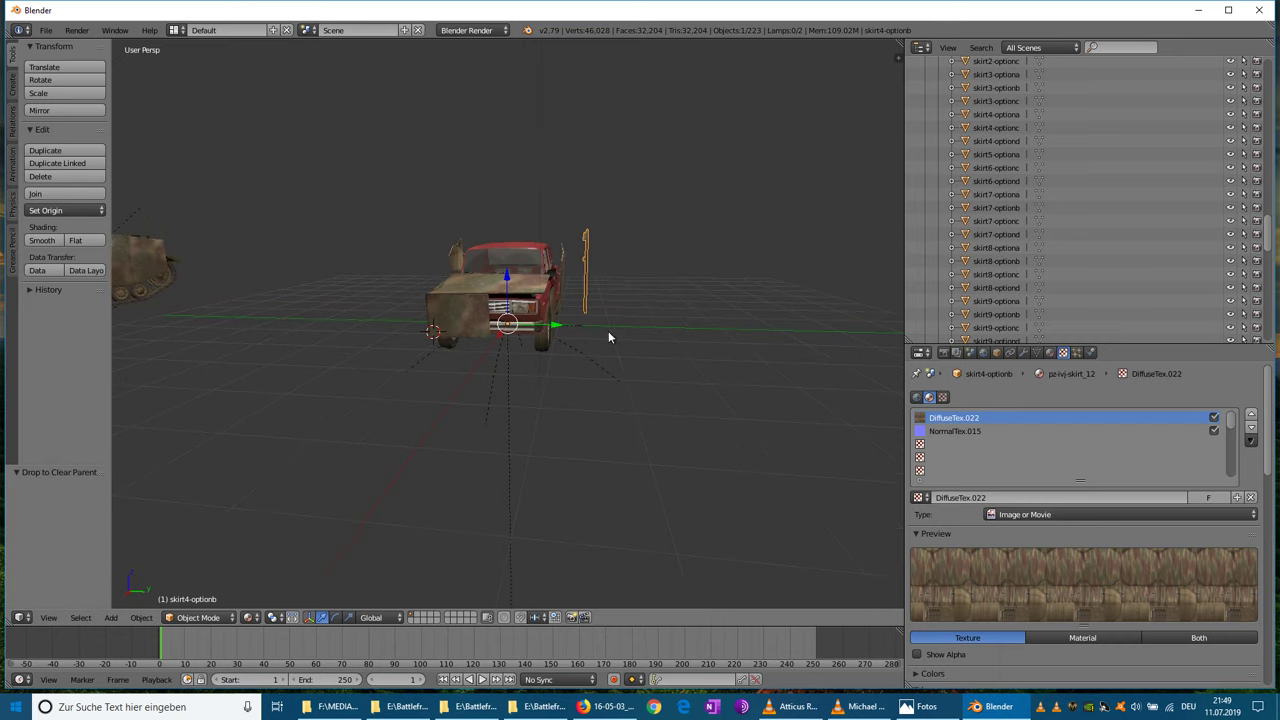
{"action": "left_click_drag", "start_coordinate": [498, 334], "coordinate": [492, 404]}
{"action": "mouse_move", "coordinate": [530, 405]}
{"action": "middle_mouse_down"}
{"action": "mouse_move", "coordinate": [480, 408]}
{"action": "mouse_move", "coordinate": [513, 406]}
{"action": "middle_mouse_up"}
- Rotate the skirt4-optionb plate by -93° in the current view and by 84.2° around the global Y axis
{"action": "left_click", "coordinate": [90, 92]}
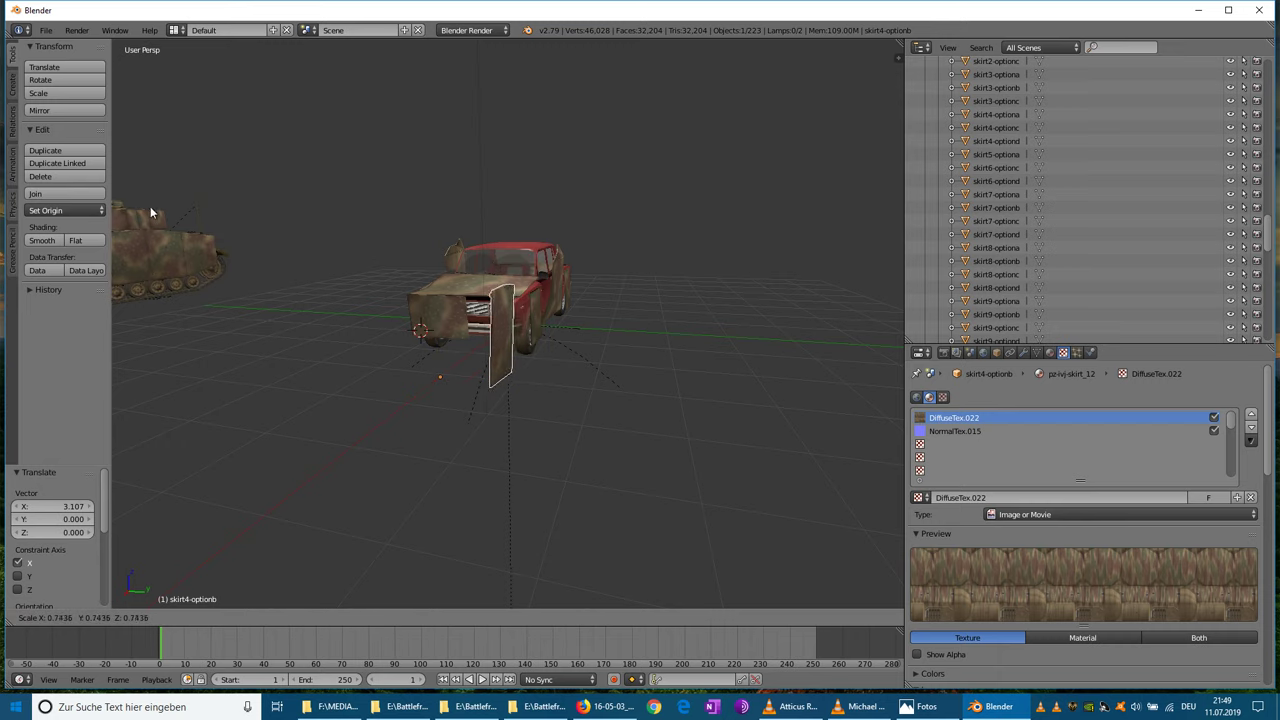
{"action": "right_click", "coordinate": [176, 204]}
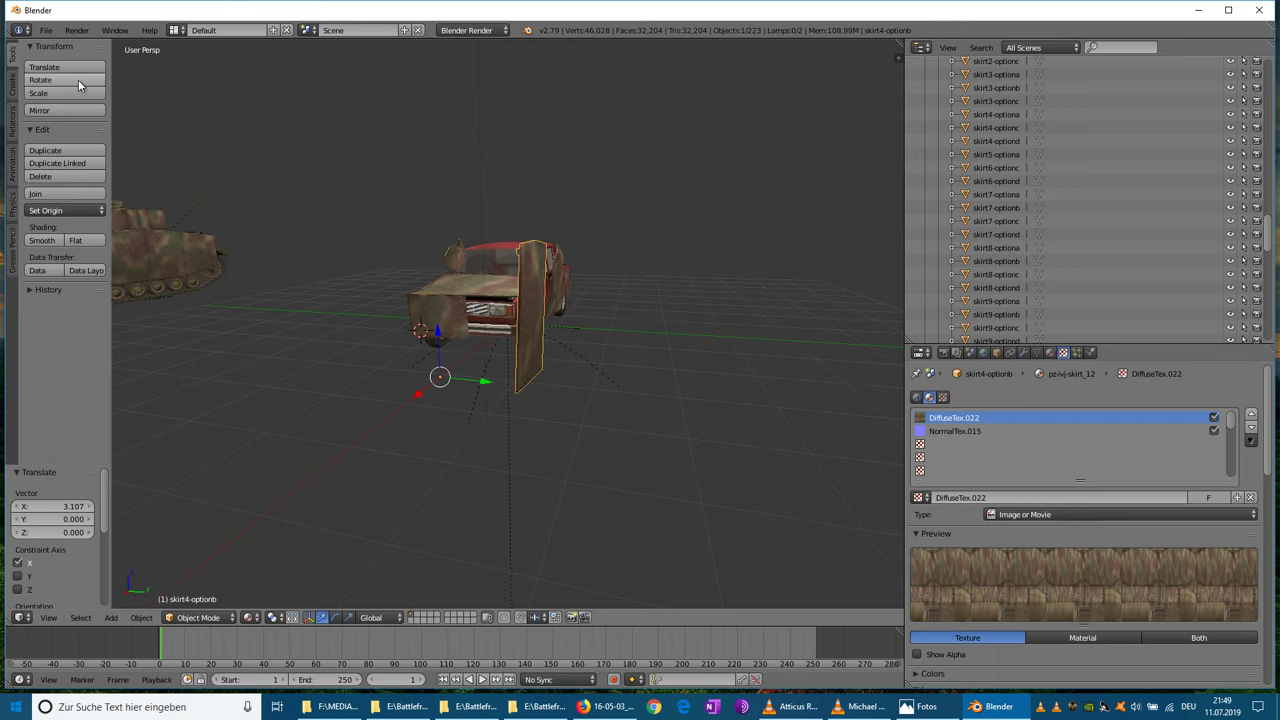
{"action": "left_click", "coordinate": [45, 80]}
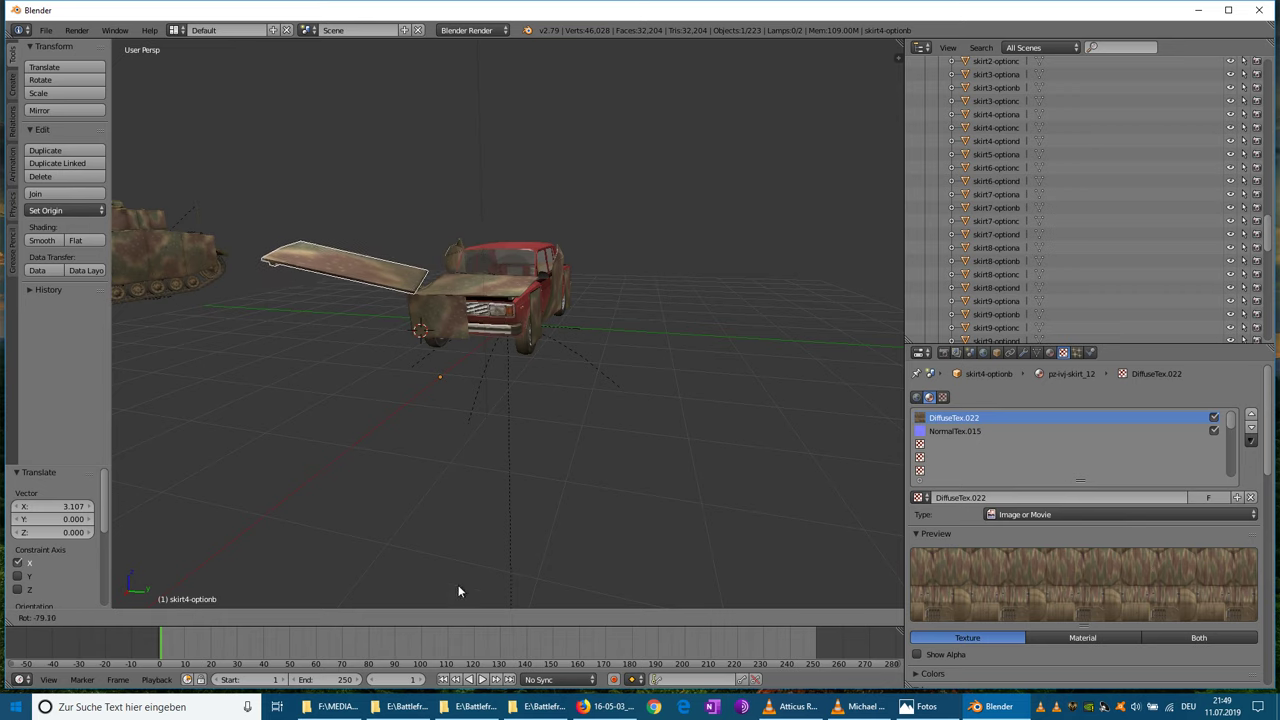
{"action": "left_click", "coordinate": [403, 195]}
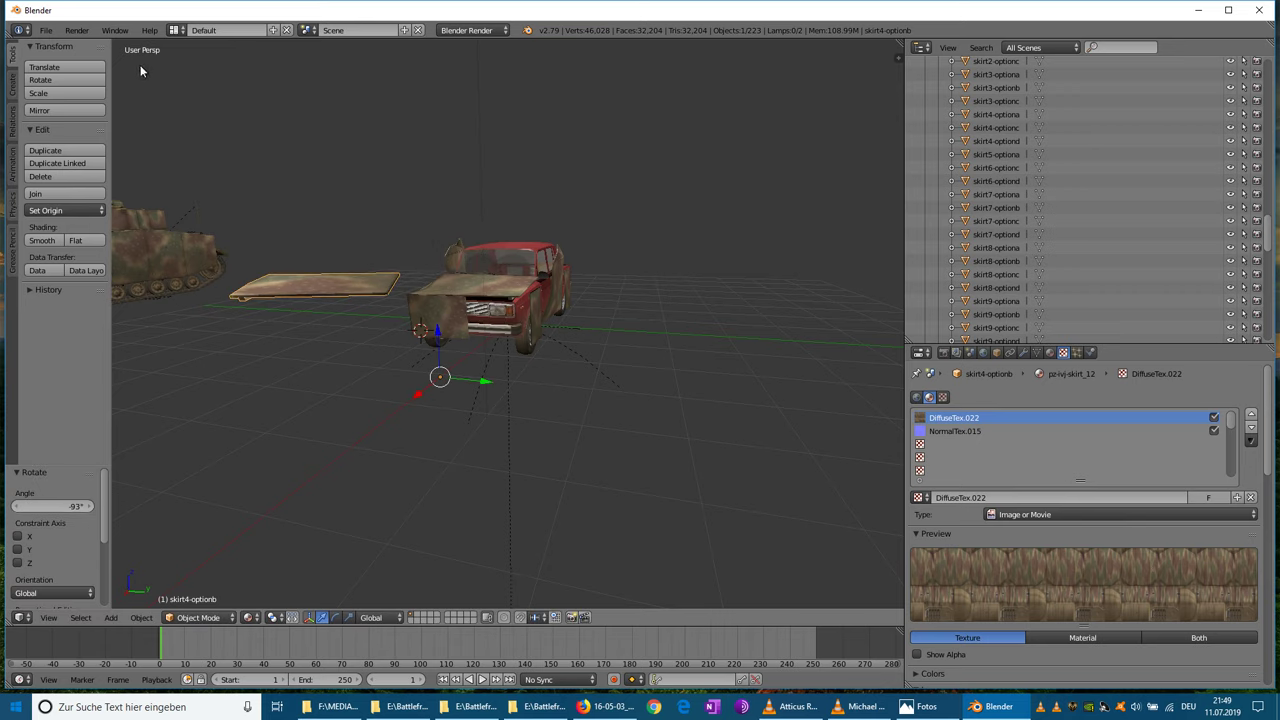
{"action": "left_click", "coordinate": [103, 77]}
{"action": "key", "text": "y"}
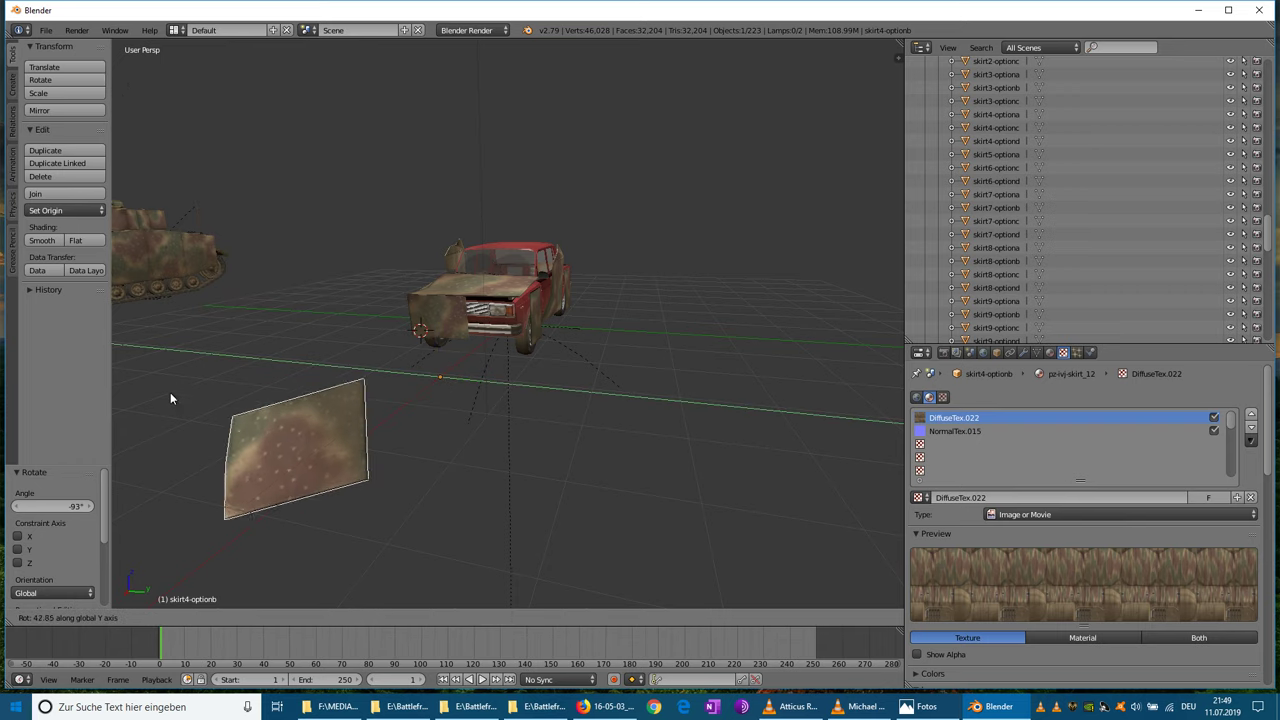
{"action": "left_click", "coordinate": [236, 558]}
- Move the skirt4-optionb plate -5.882 along X toward the car and raise it 0.998 along Z
{"action": "key", "text": "g"}
{"action": "key", "text": "x"}
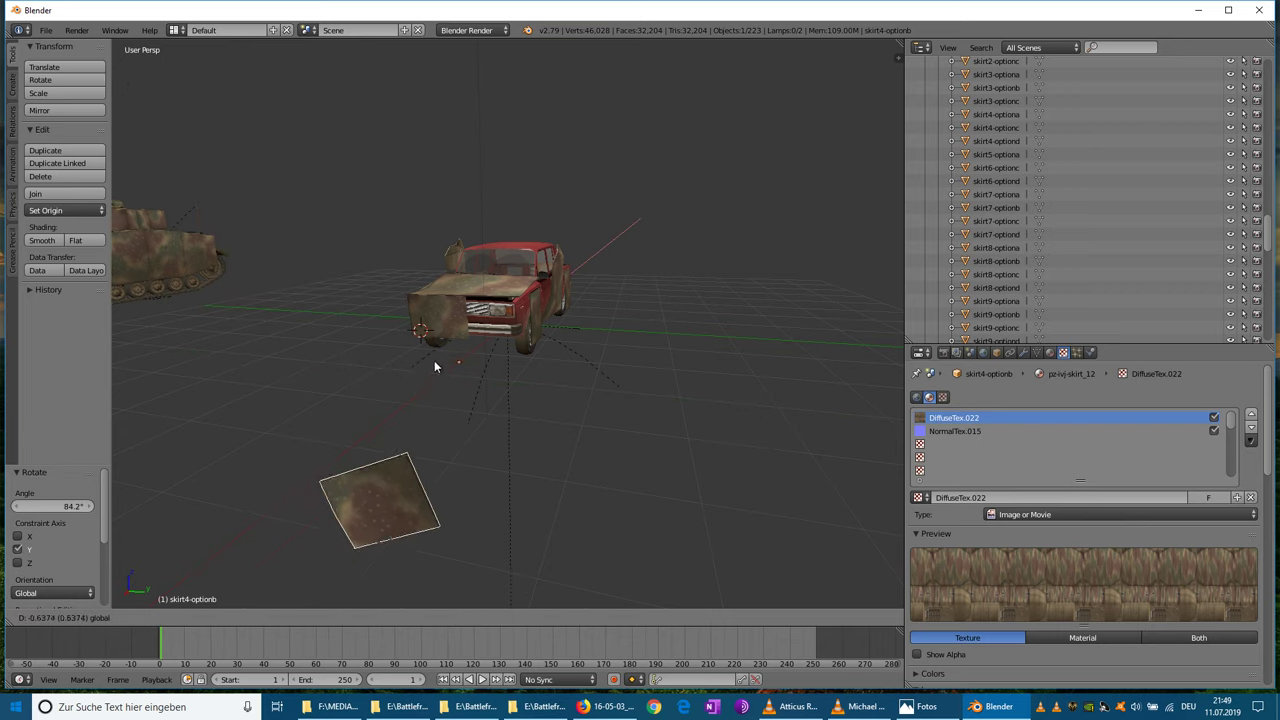
{"action": "left_click", "coordinate": [547, 314]}
{"action": "key", "text": "g"}
{"action": "key", "text": "z"}
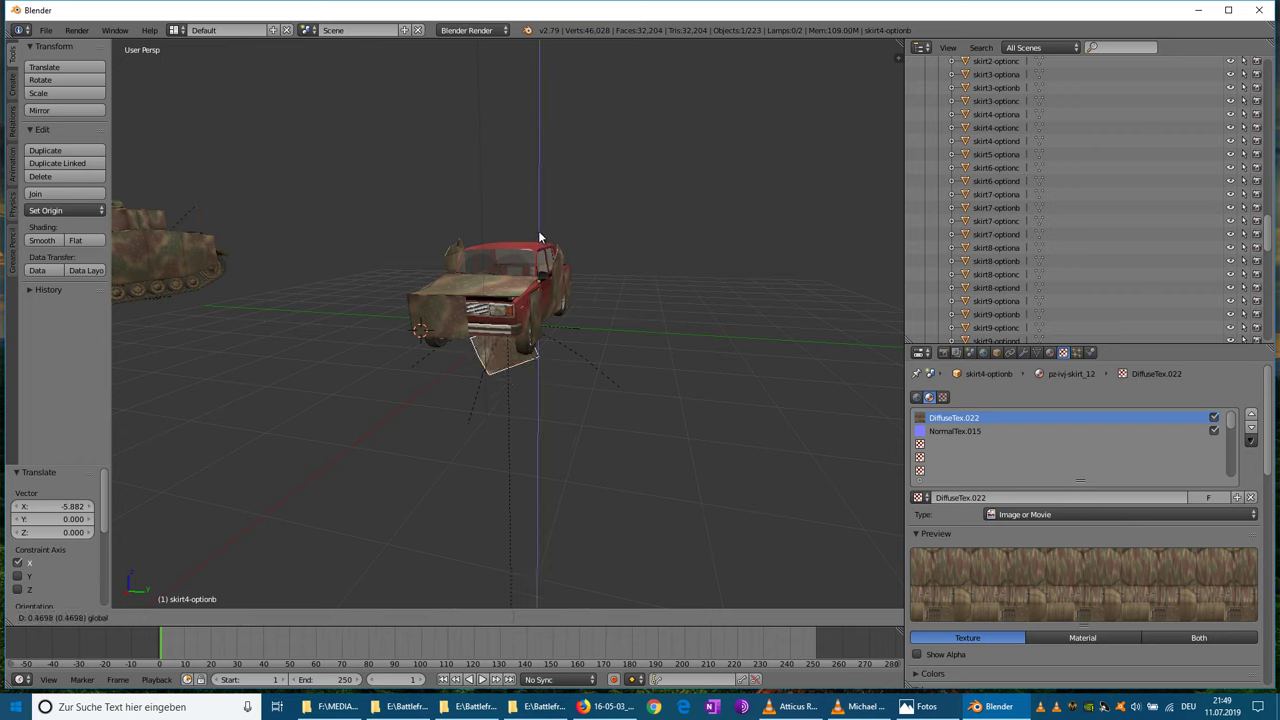
{"action": "left_click", "coordinate": [541, 254]}
- Pull the skirt4-optionb plate forward along X past the bumper and raise it another 0.898 along Z
{"action": "key", "text": "g"}
{"action": "key", "text": "x"}
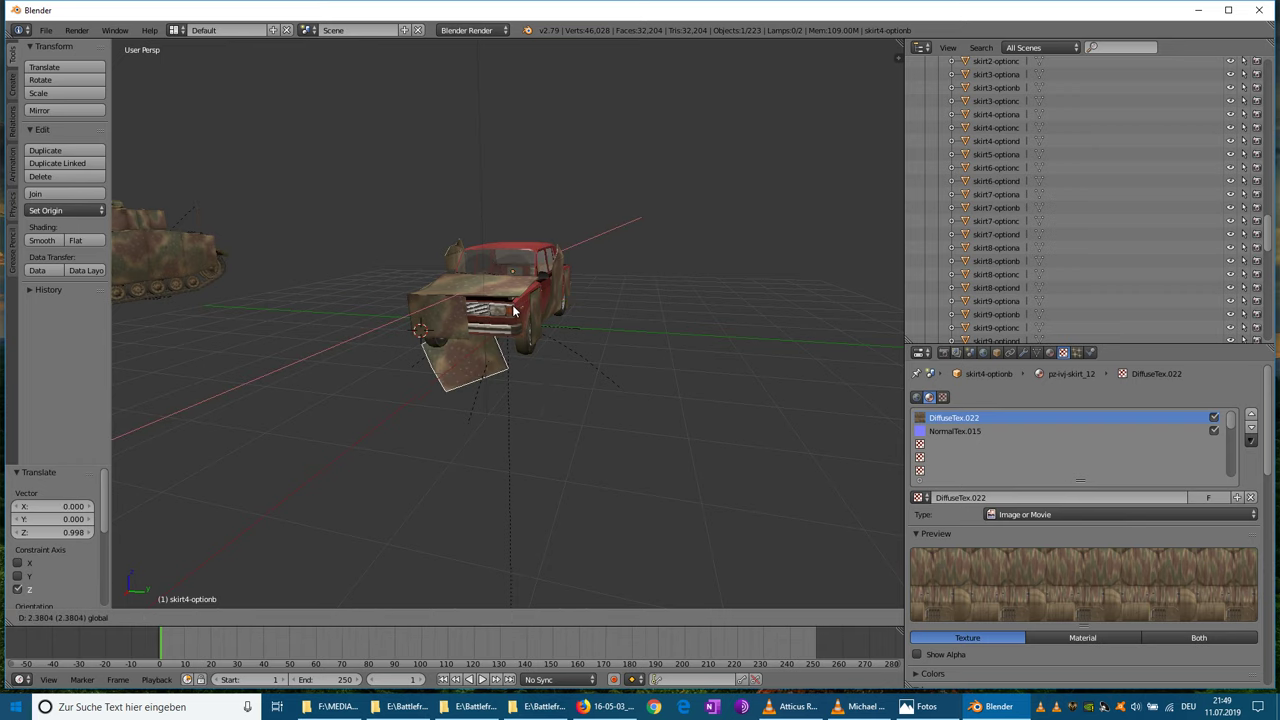
{"action": "left_click", "coordinate": [507, 331]}
{"action": "key", "text": "g"}
{"action": "key", "text": "z"}
{"action": "left_click", "coordinate": [493, 188]}
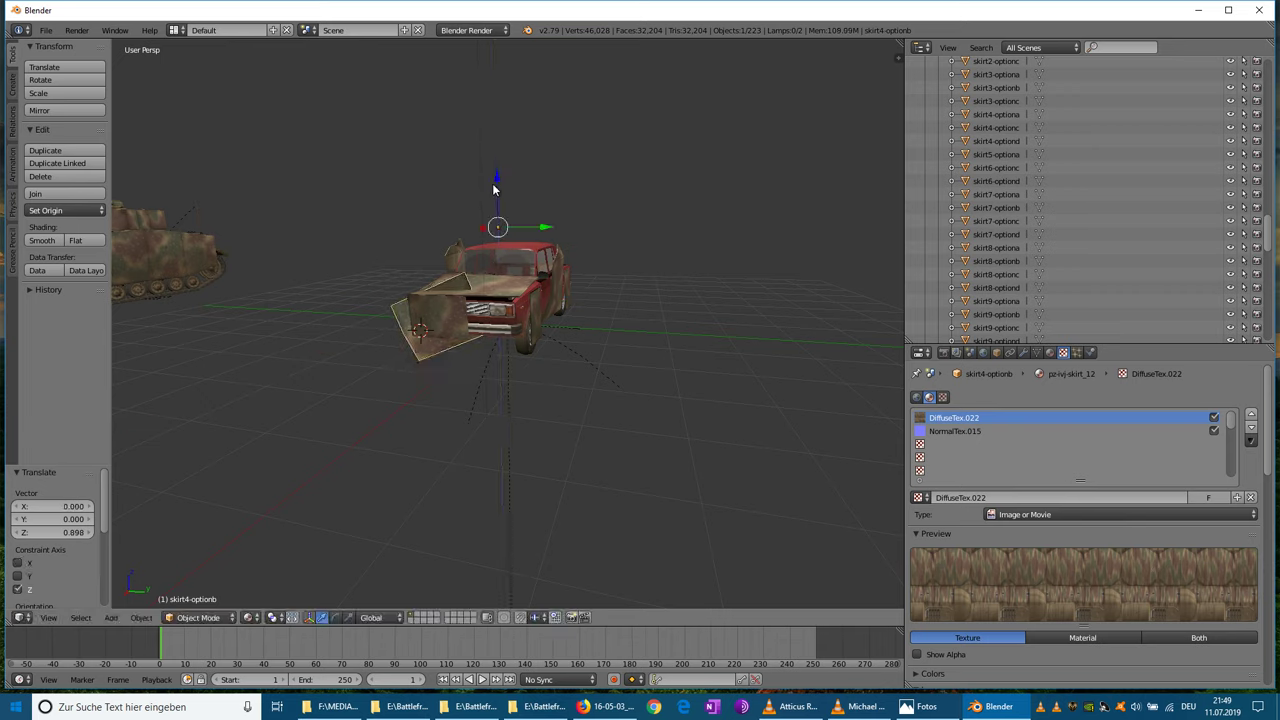
- Shift the skirt4-optionb plate 0.310 along X and 0.731 along Y across the car's front
{"action": "key", "text": "g"}
{"action": "key", "text": "x"}
{"action": "key", "text": "Escape"}
{"action": "key", "text": "g"}
{"action": "key", "text": "y"}
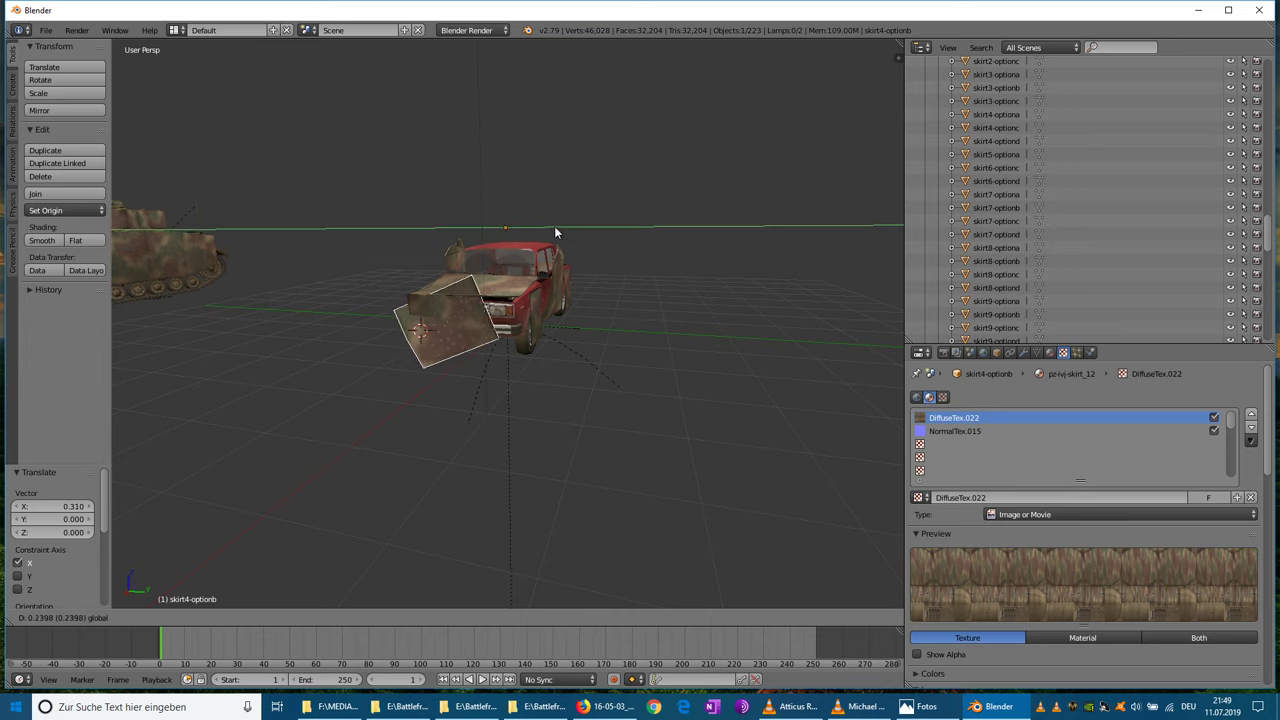
{"action": "left_click", "coordinate": [555, 230]}
- Rotate the skirt4-optionb plate to level it with the car's front and move it 0.711 along Y
{"action": "left_click", "coordinate": [92, 80]}
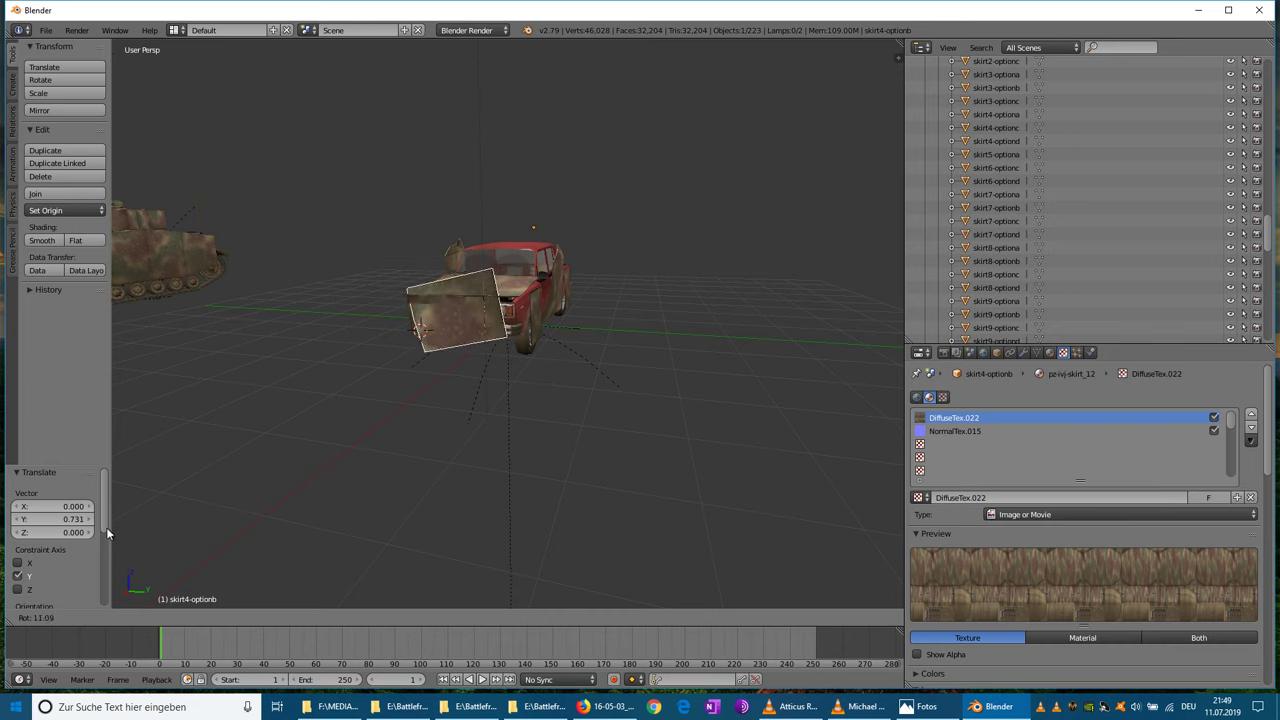
{"action": "left_click", "coordinate": [104, 363]}
{"action": "middle_click_drag", "start_coordinate": [104, 363], "coordinate": [232, 490]}
{"action": "left_click_drag", "start_coordinate": [604, 256], "coordinate": [629, 270]}
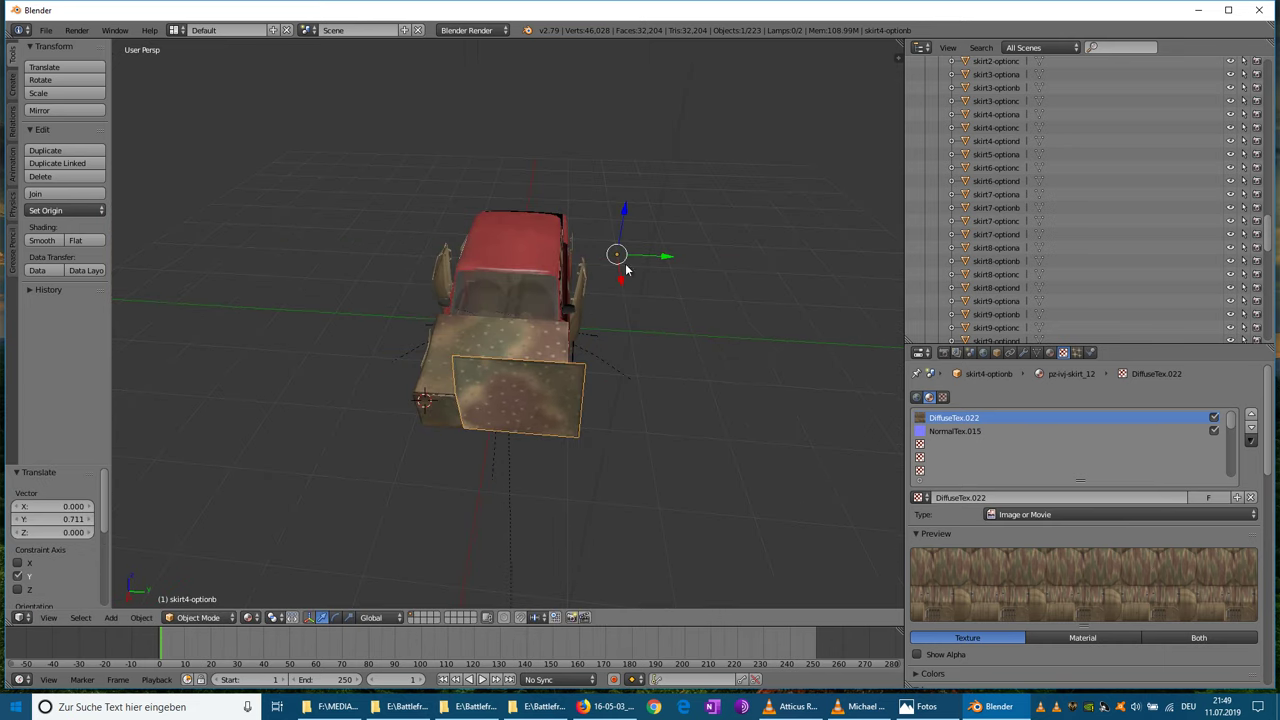
- Scale the skirt4-optionb plate down by 0.597 and move it 1.115 along X in front of the car
{"action": "left_click", "coordinate": [66, 93]}
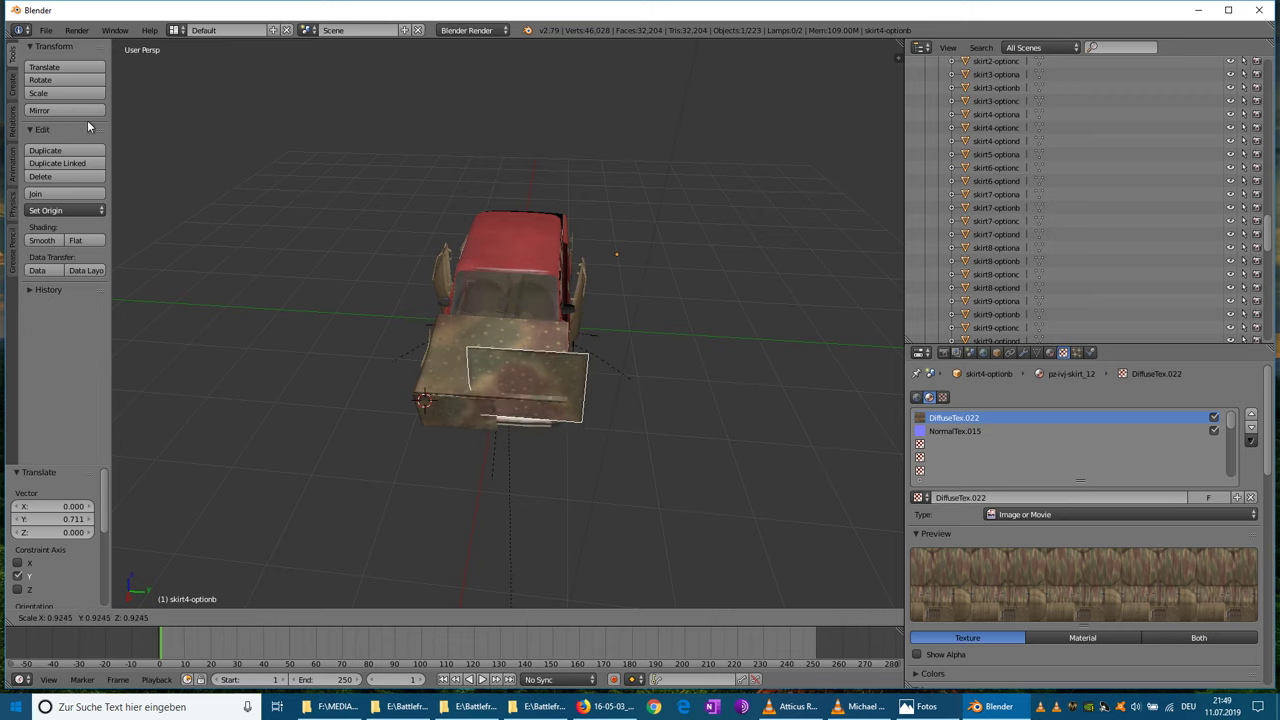
{"action": "left_click", "coordinate": [297, 405]}
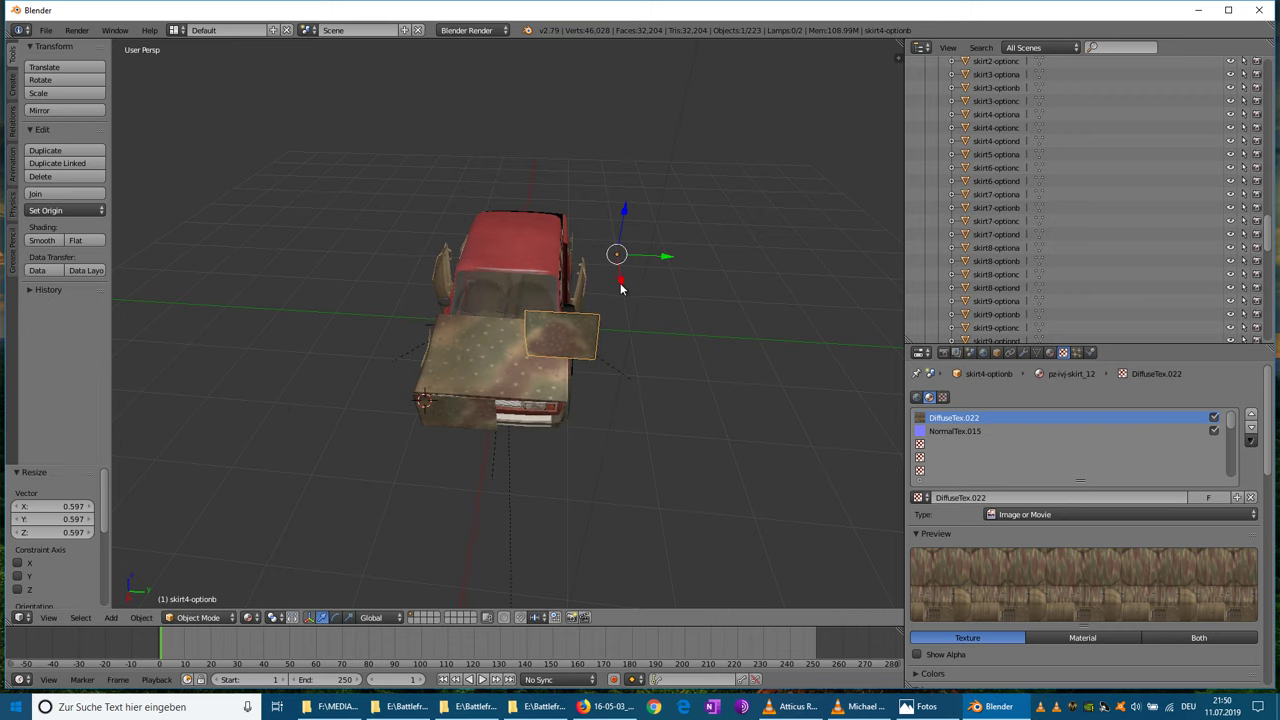
{"action": "left_click_drag", "start_coordinate": [620, 284], "coordinate": [626, 348]}
- Lower the skirt4-optionb plate 1.022 along Z and fit it over the uncovered headlight, finishing with 0.057 along Z and 0.019 along X
{"action": "middle_click_drag", "start_coordinate": [600, 374], "coordinate": [618, 310]}
{"action": "scroll", "coordinate": [624, 342], "scroll_direction": "up", "scroll_amount": 2}
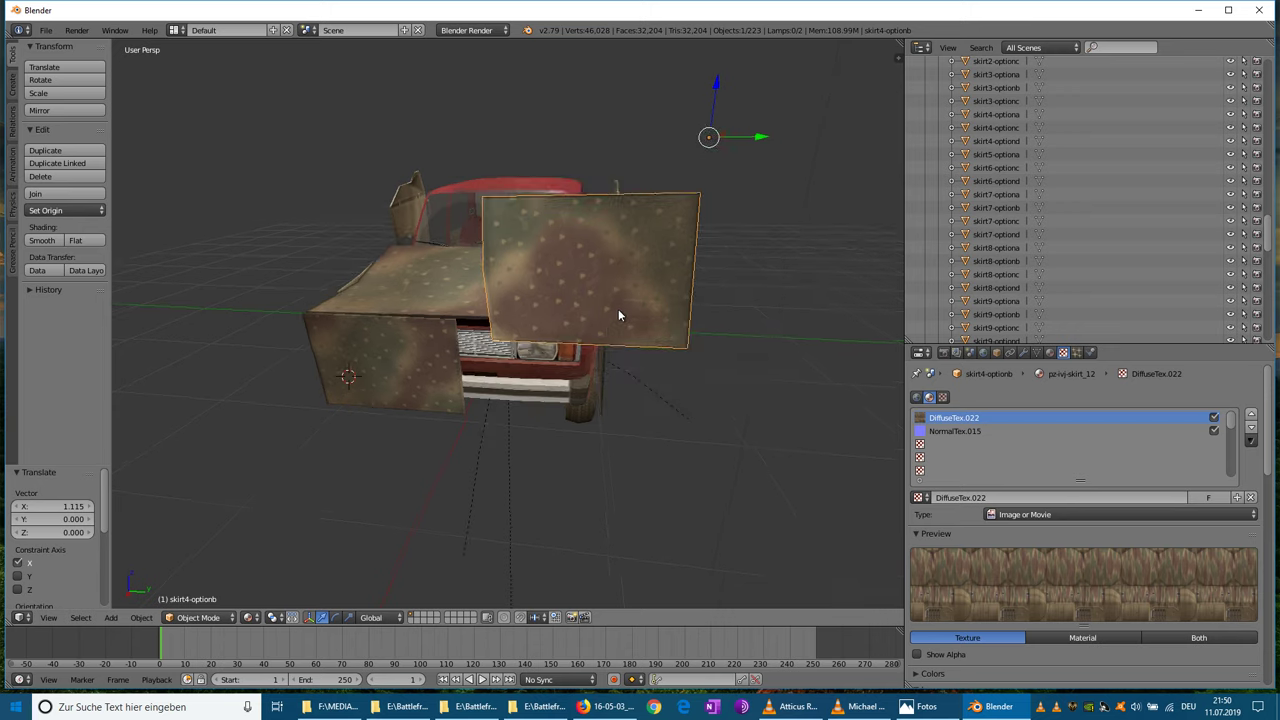
{"action": "left_click_drag", "start_coordinate": [720, 88], "coordinate": [712, 268]}
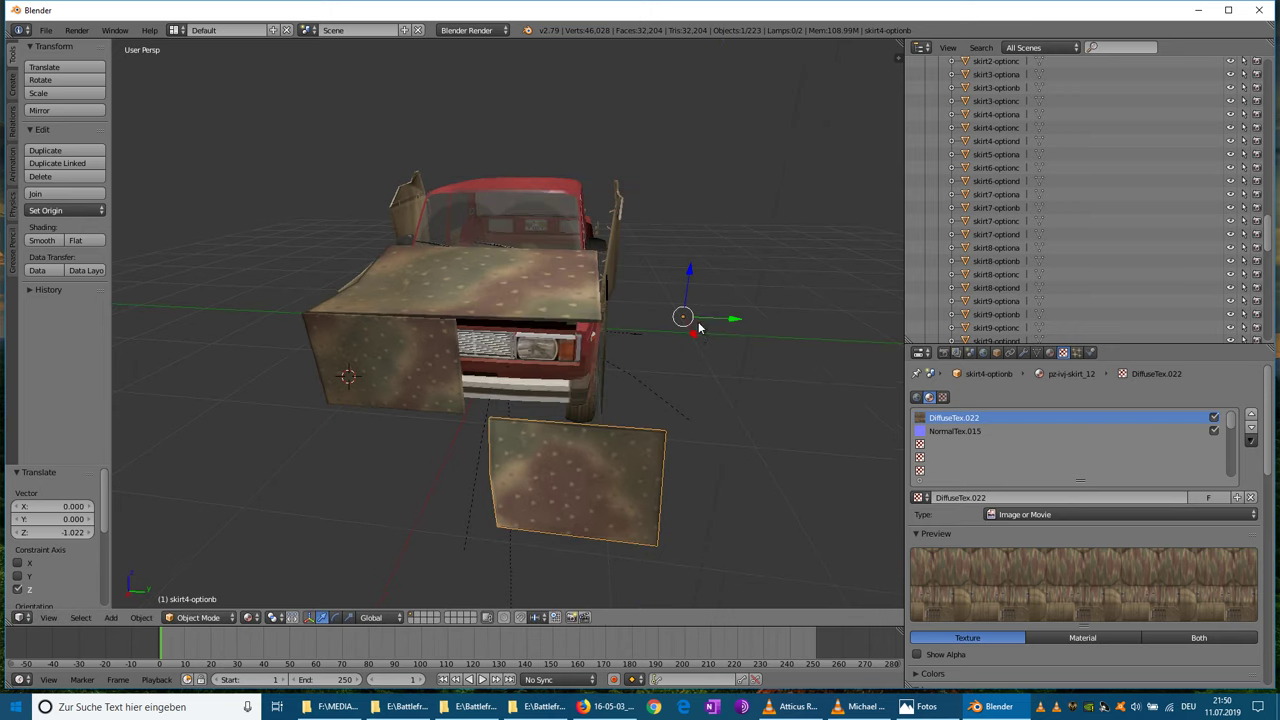
{"action": "left_click_drag", "start_coordinate": [703, 335], "coordinate": [696, 301]}
{"action": "mouse_move", "coordinate": [688, 253]}
{"action": "left_mouse_down"}
{"action": "mouse_move", "coordinate": [670, 211]}
{"action": "mouse_move", "coordinate": [680, 259]}
{"action": "left_mouse_up"}
{"action": "left_click_drag", "start_coordinate": [643, 221], "coordinate": [640, 207]}
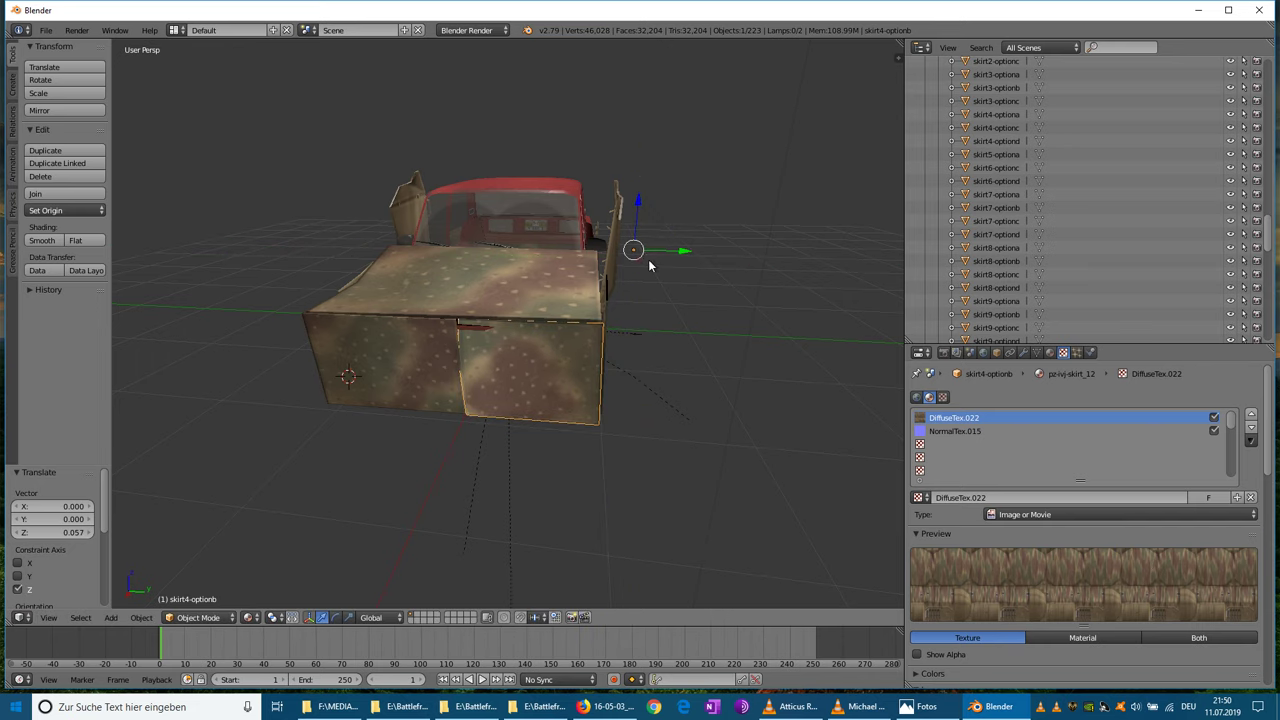
{"action": "left_click_drag", "start_coordinate": [641, 265], "coordinate": [645, 266]}
- Tilt the skirt4-optionb plate by -19.7° in side view, move it 0.093 along X, and raise it to the hood edge
{"action": "middle_click_drag", "start_coordinate": [645, 270], "coordinate": [503, 440]}
{"action": "left_click", "coordinate": [50, 80]}
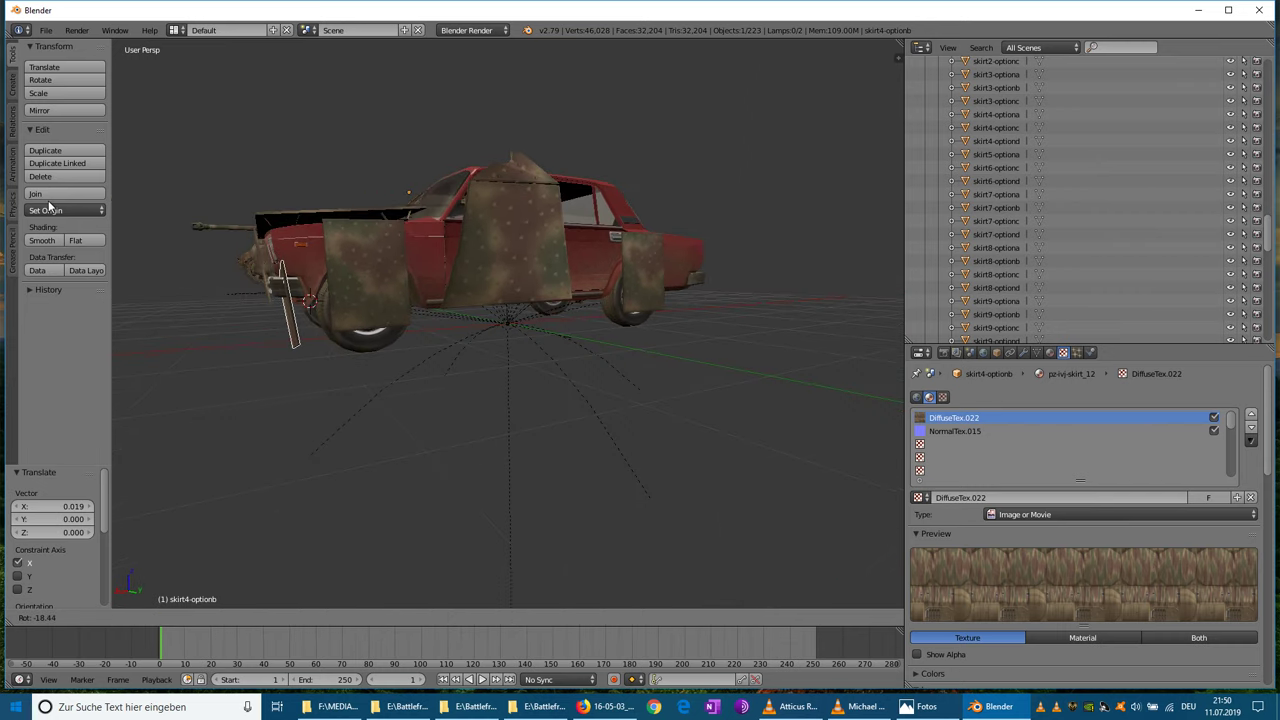
{"action": "left_click", "coordinate": [50, 210]}
{"action": "key", "text": "g"}
{"action": "key", "text": "x"}
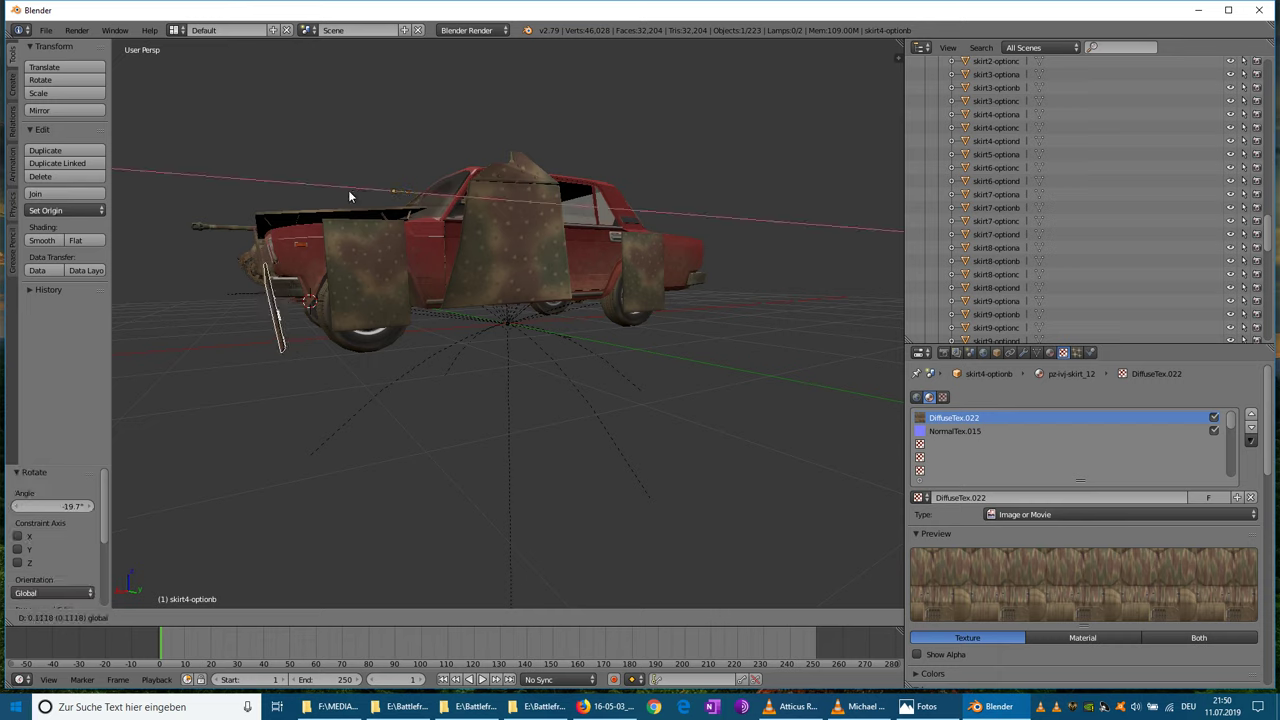
{"action": "left_click", "coordinate": [349, 191]}
{"action": "key", "text": "g"}
{"action": "key", "text": "z"}
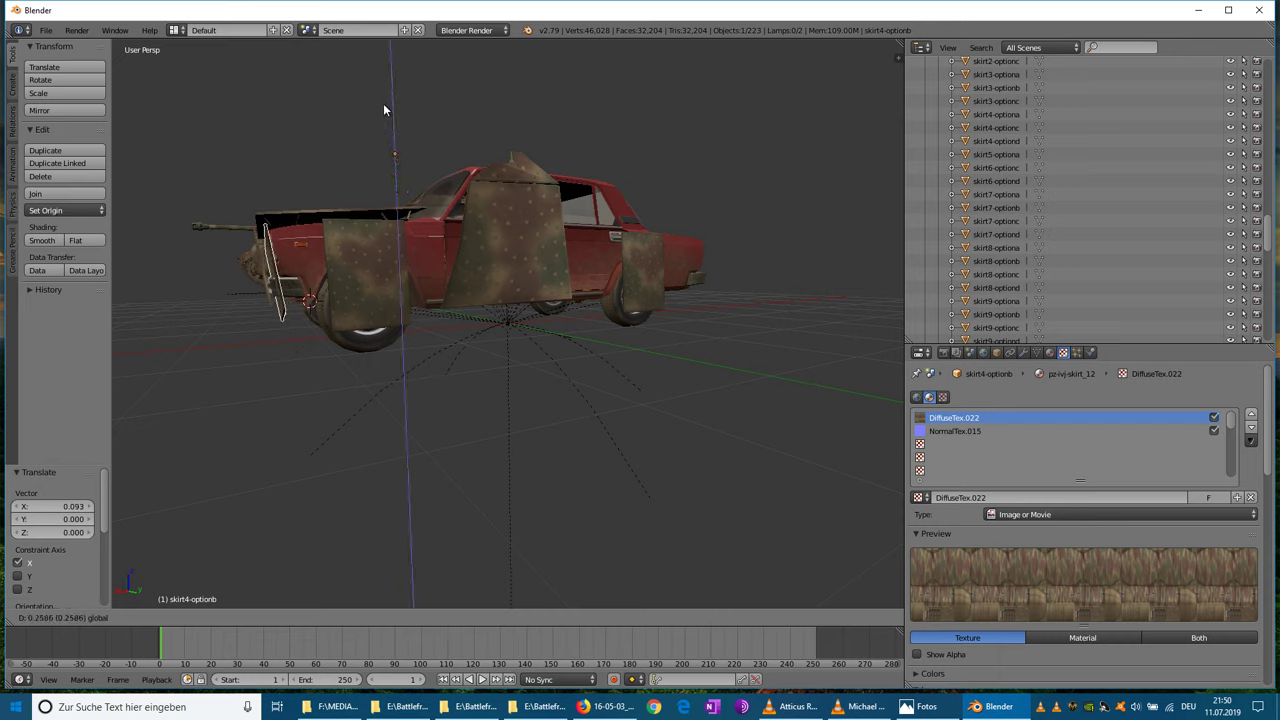
{"action": "left_click", "coordinate": [383, 103]}
- Rotate the skirt4-optionb plate by 10.1° in front view and move it 0.038 along X
{"action": "middle_click_drag", "start_coordinate": [342, 158], "coordinate": [549, 339]}
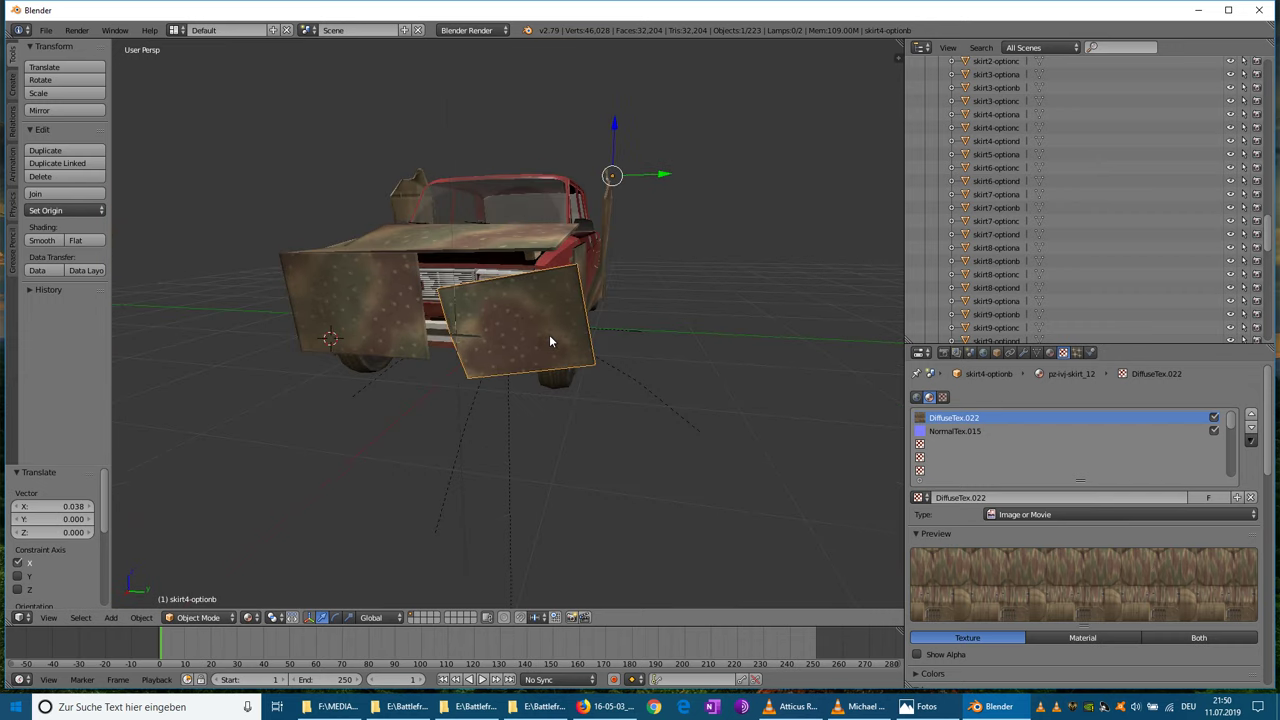
{"action": "left_click", "coordinate": [57, 80]}
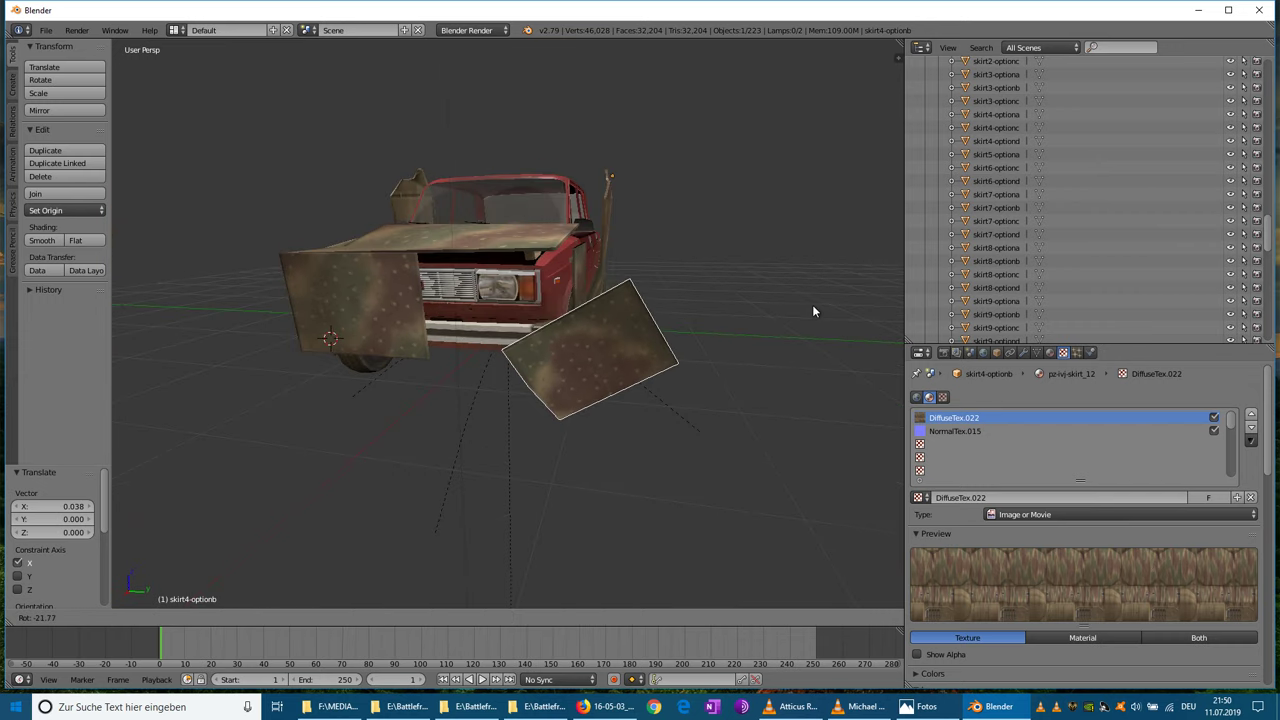
{"action": "left_click", "coordinate": [636, 411]}
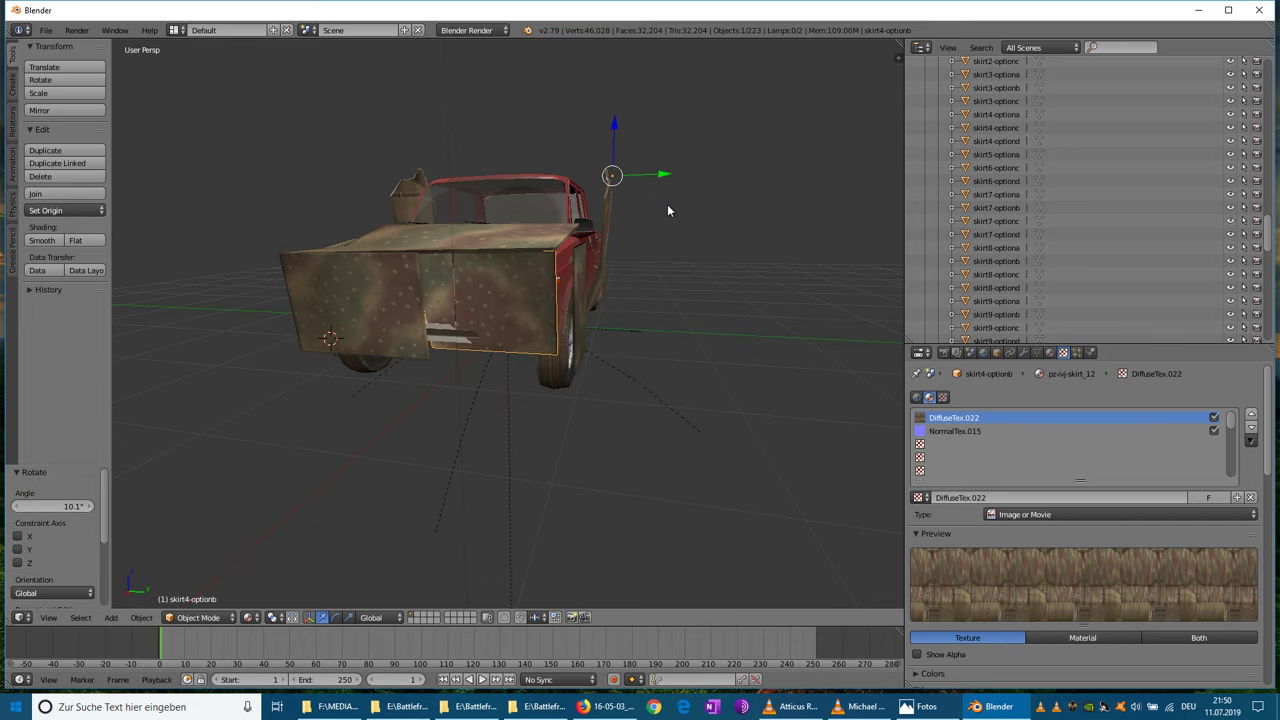
{"action": "middle_click_drag", "start_coordinate": [668, 210], "coordinate": [624, 243]}
{"action": "left_click_drag", "start_coordinate": [521, 240], "coordinate": [517, 239]}
- Rotate the skirt4-optionb plate by 1.65° around the global Z axis to align it with the neighbouring front plate
{"action": "middle_click_drag", "start_coordinate": [614, 357], "coordinate": [656, 388]}
{"action": "middle_click_drag", "start_coordinate": [762, 132], "coordinate": [746, 302]}
{"action": "middle_click_drag", "start_coordinate": [377, 233], "coordinate": [379, 246]}
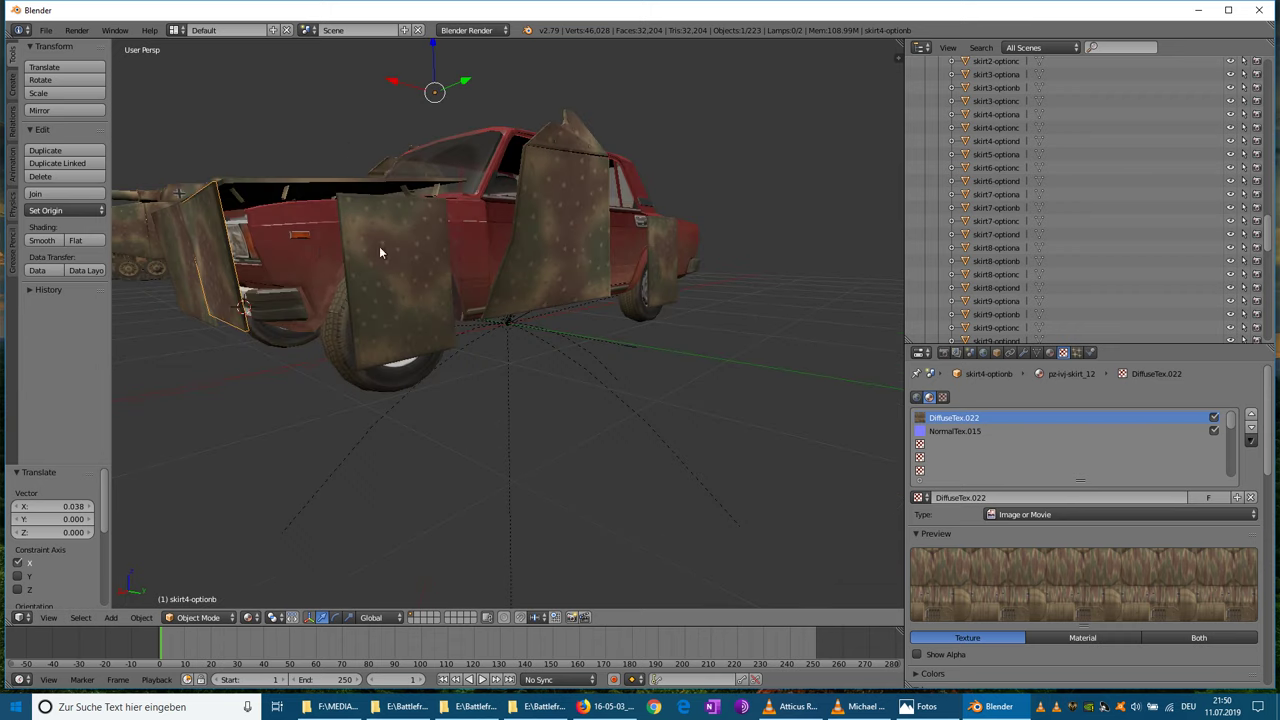
{"action": "left_click", "coordinate": [79, 83]}
{"action": "key", "text": "x"}
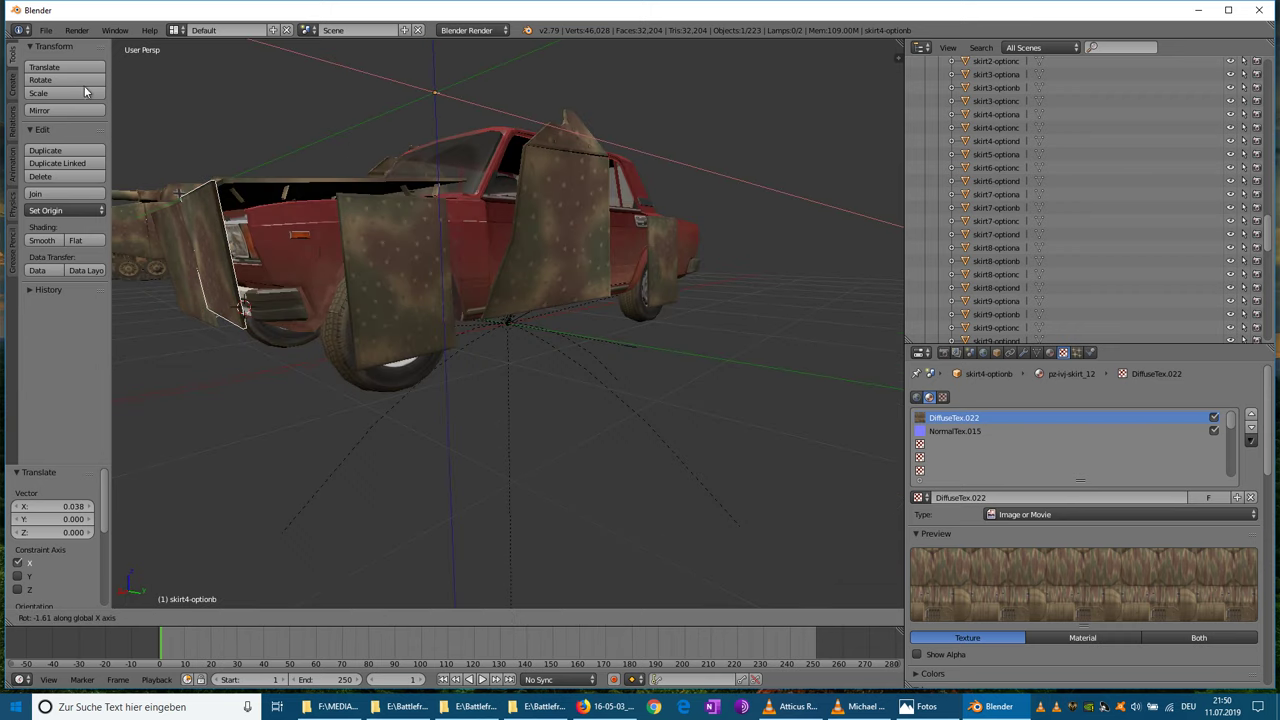
{"action": "key", "text": "z"}
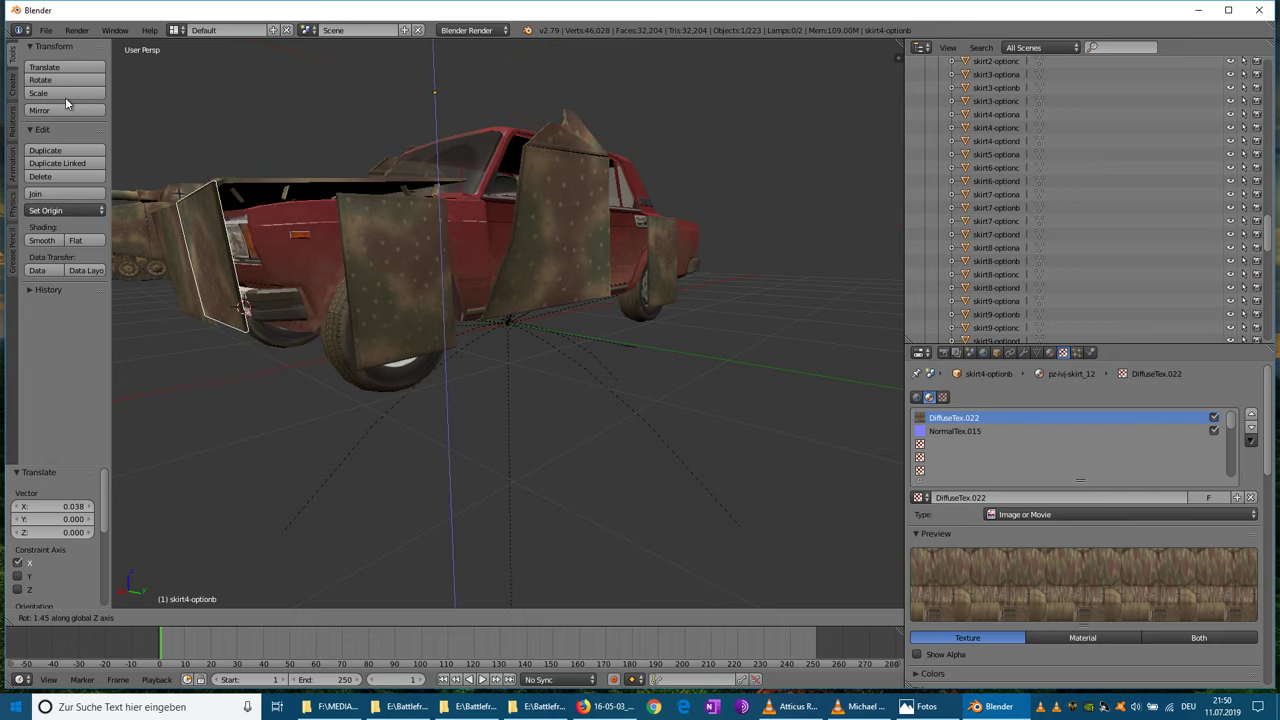
{"action": "left_click", "coordinate": [65, 98]}
- Move the skirt4-optionb plate -0.025 along X and -0.017 along Y to close the gap between the front plates
{"action": "middle_click_drag", "start_coordinate": [122, 156], "coordinate": [167, 181]}
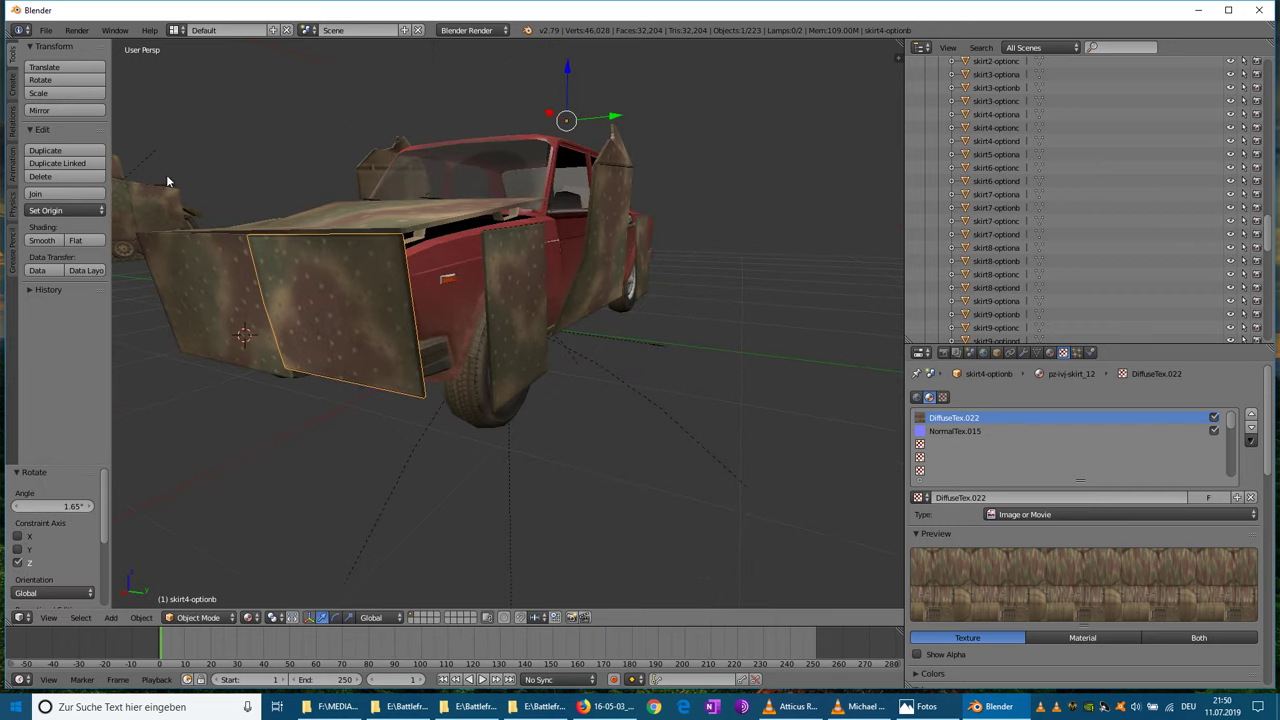
{"action": "left_click_drag", "start_coordinate": [607, 121], "coordinate": [555, 110]}
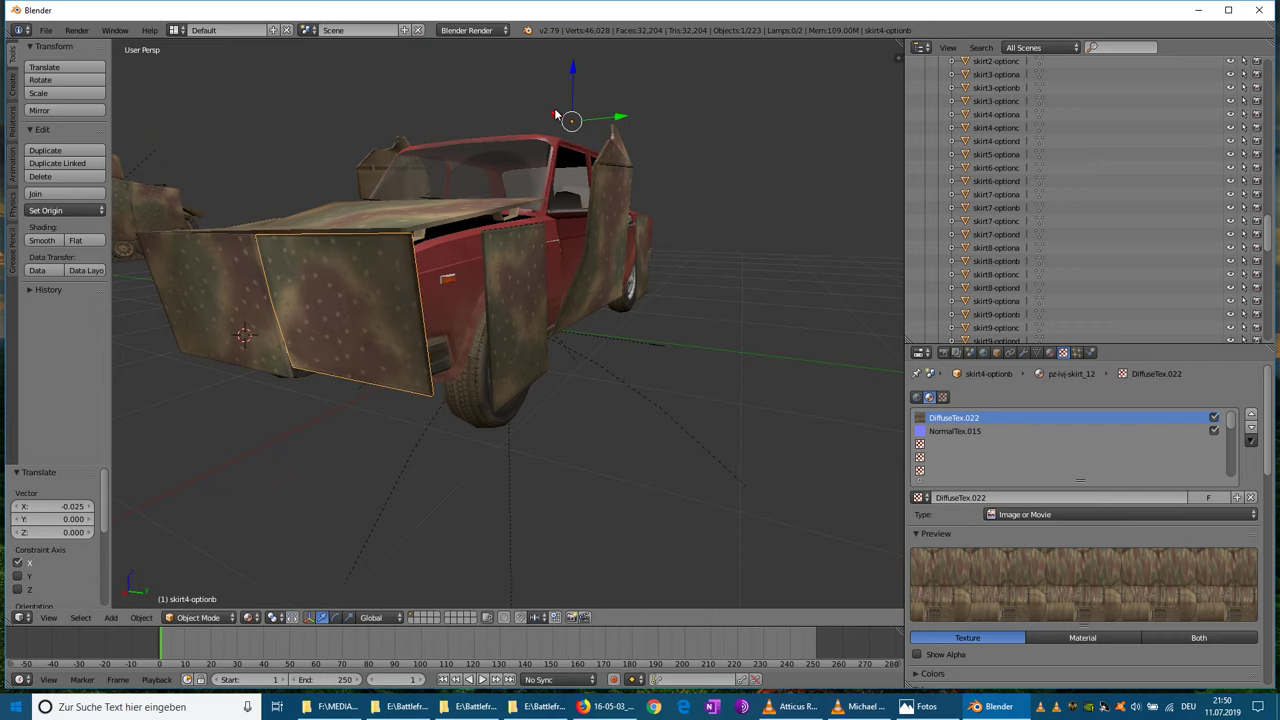
{"action": "middle_click_drag", "start_coordinate": [555, 110], "coordinate": [630, 180]}
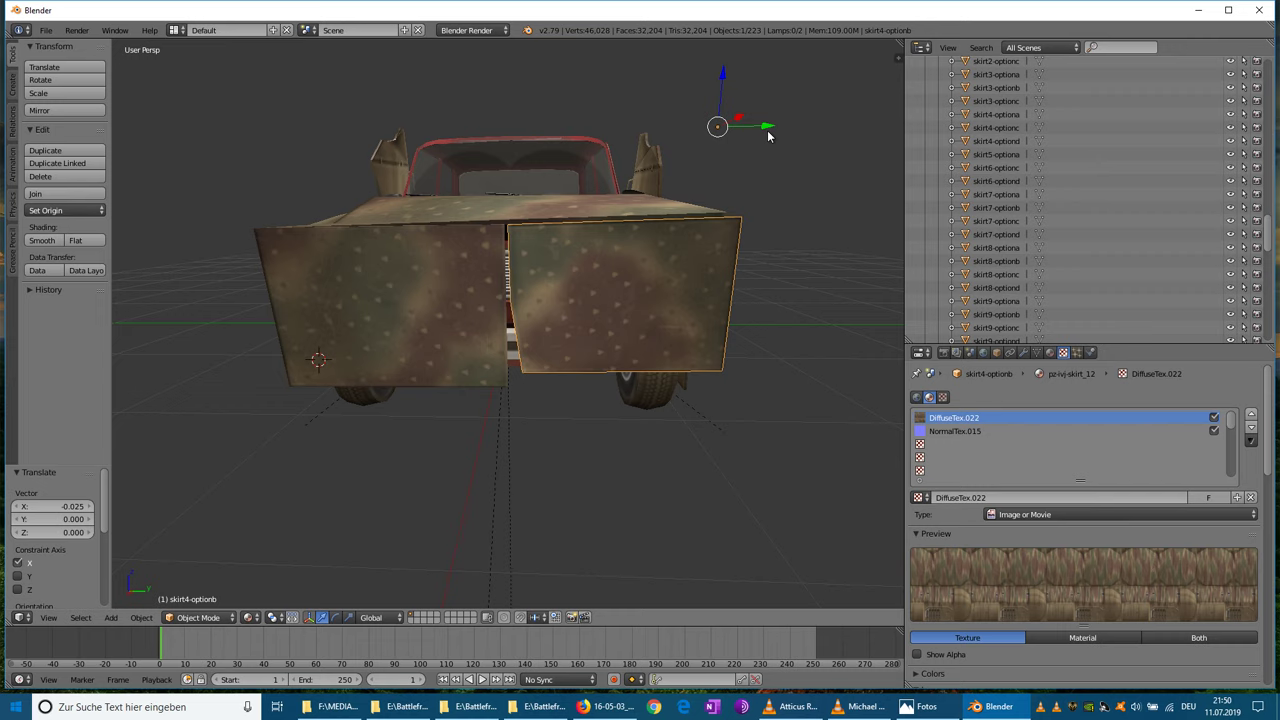
{"action": "left_click_drag", "start_coordinate": [768, 131], "coordinate": [765, 131]}
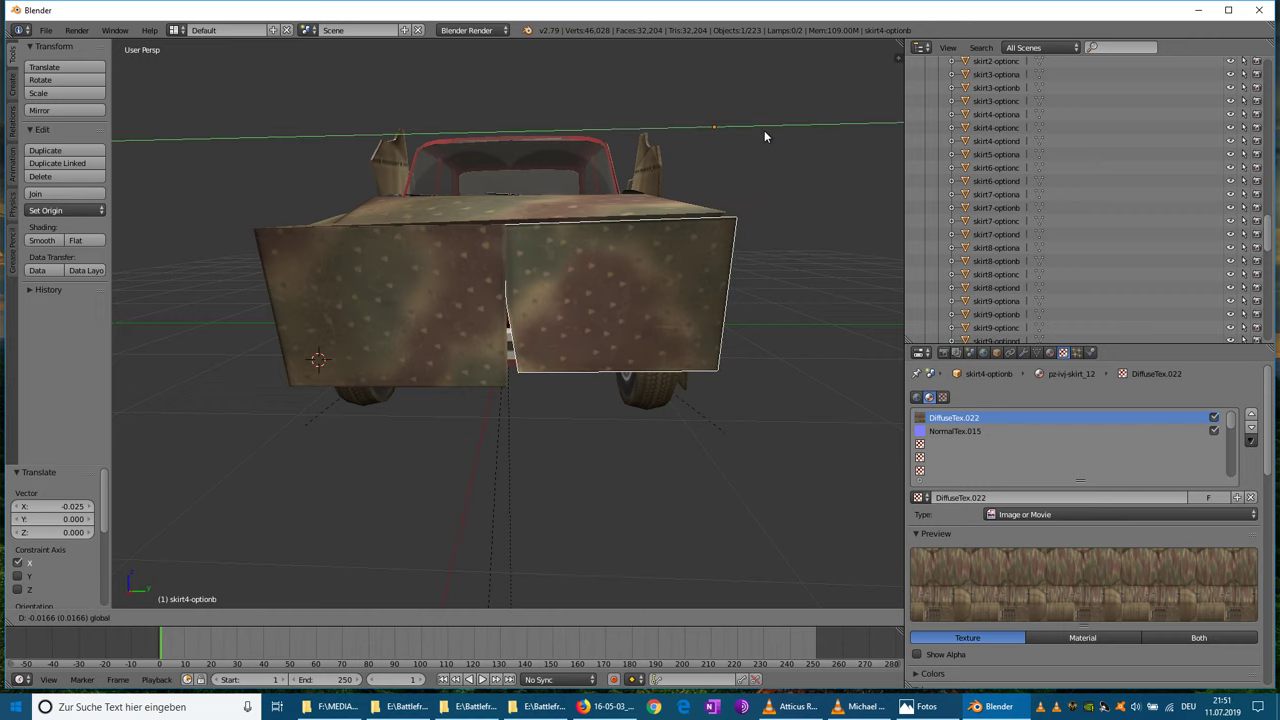
{"action": "left_click", "coordinate": [764, 130]}
- Move the skirt6-optiona plate from the front wheel 0.393 along X toward the car's front corner
{"action": "middle_click_drag", "start_coordinate": [764, 130], "coordinate": [565, 395]}
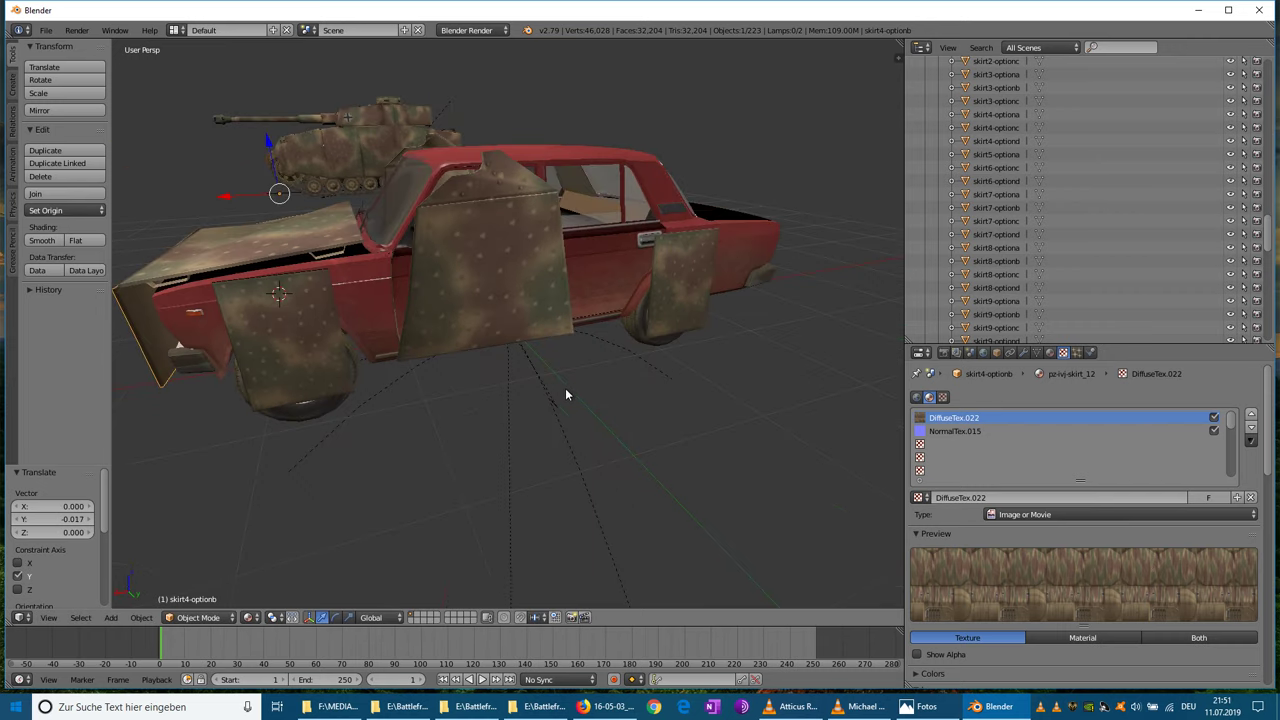
{"action": "right_click", "coordinate": [293, 322]}
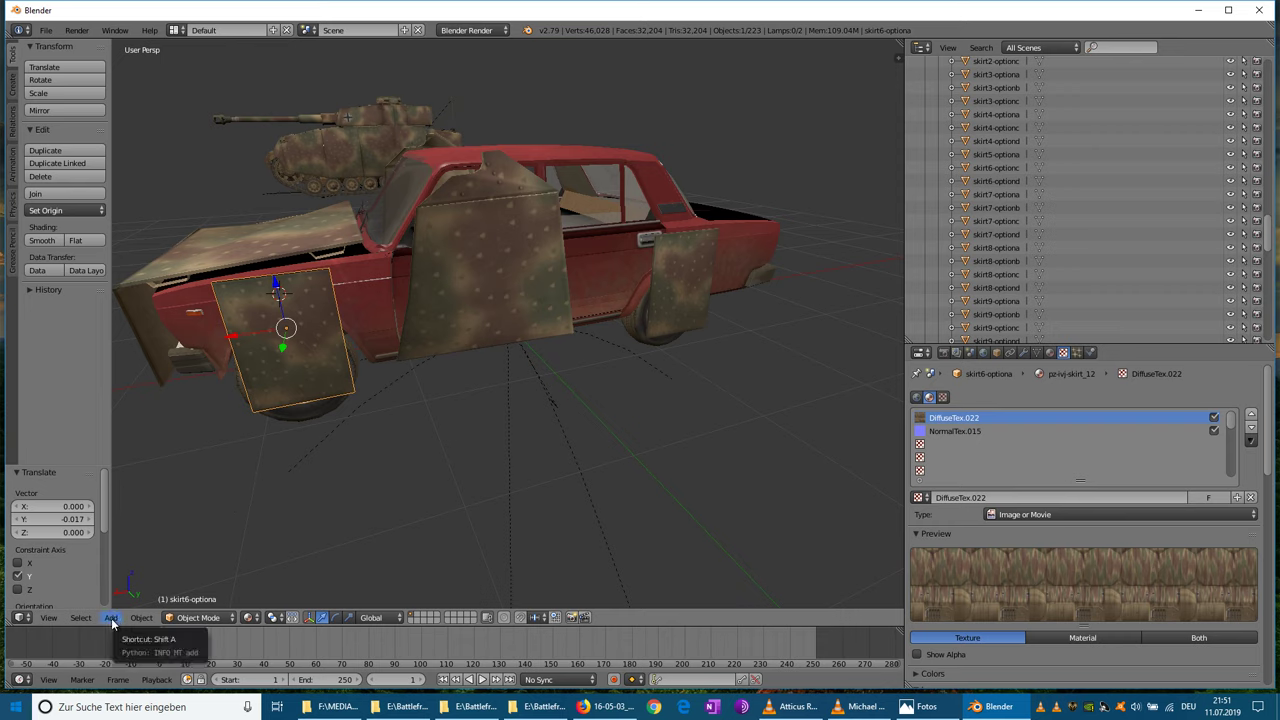
{"action": "key", "text": "g"}
{"action": "key", "text": "y"}
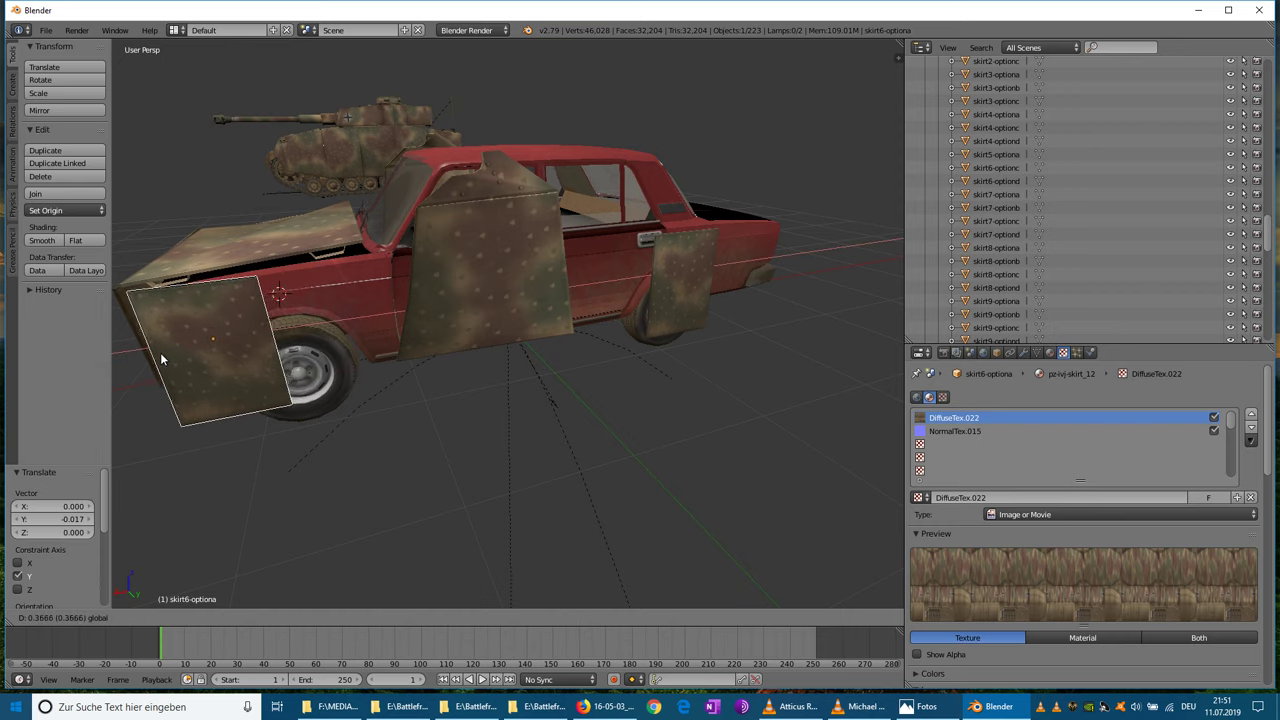
{"action": "left_click", "coordinate": [157, 360]}
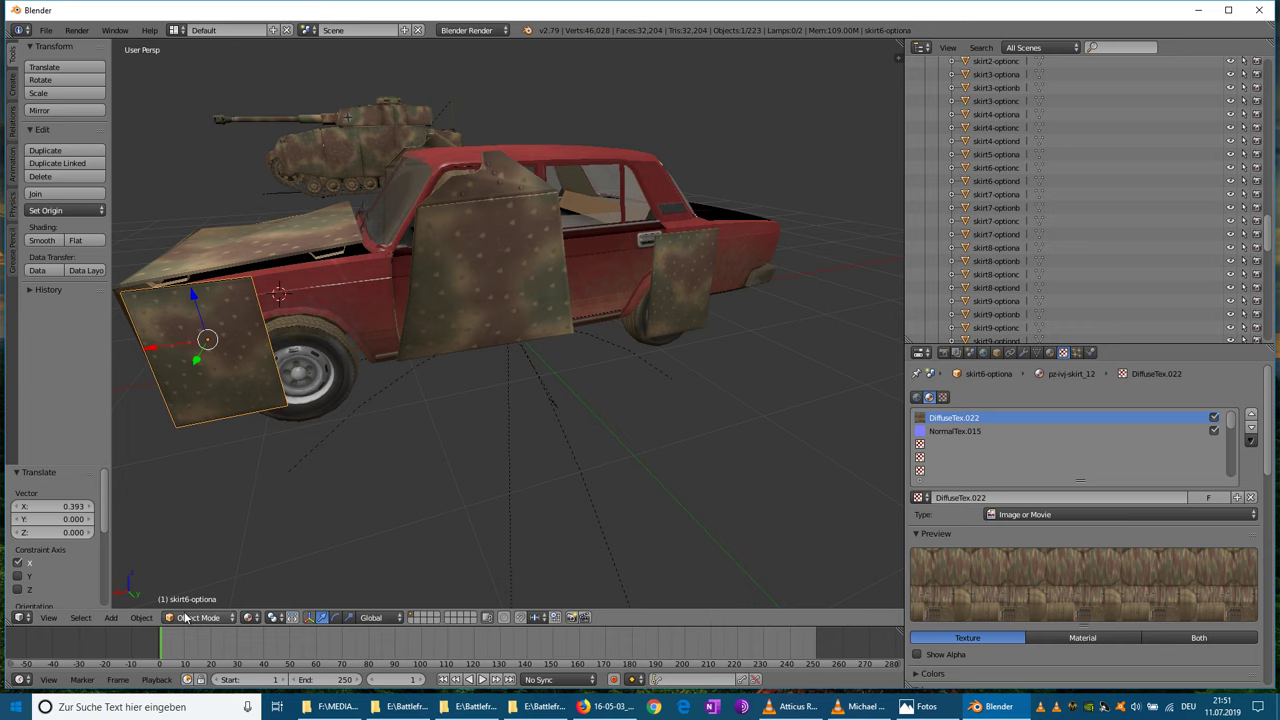
- Duplicate the front skirt6-optiona plate and place the copy -0.664 along X, 0.212 along Y and 0.086 along Z behind it
{"action": "left_click", "coordinate": [142, 618]}
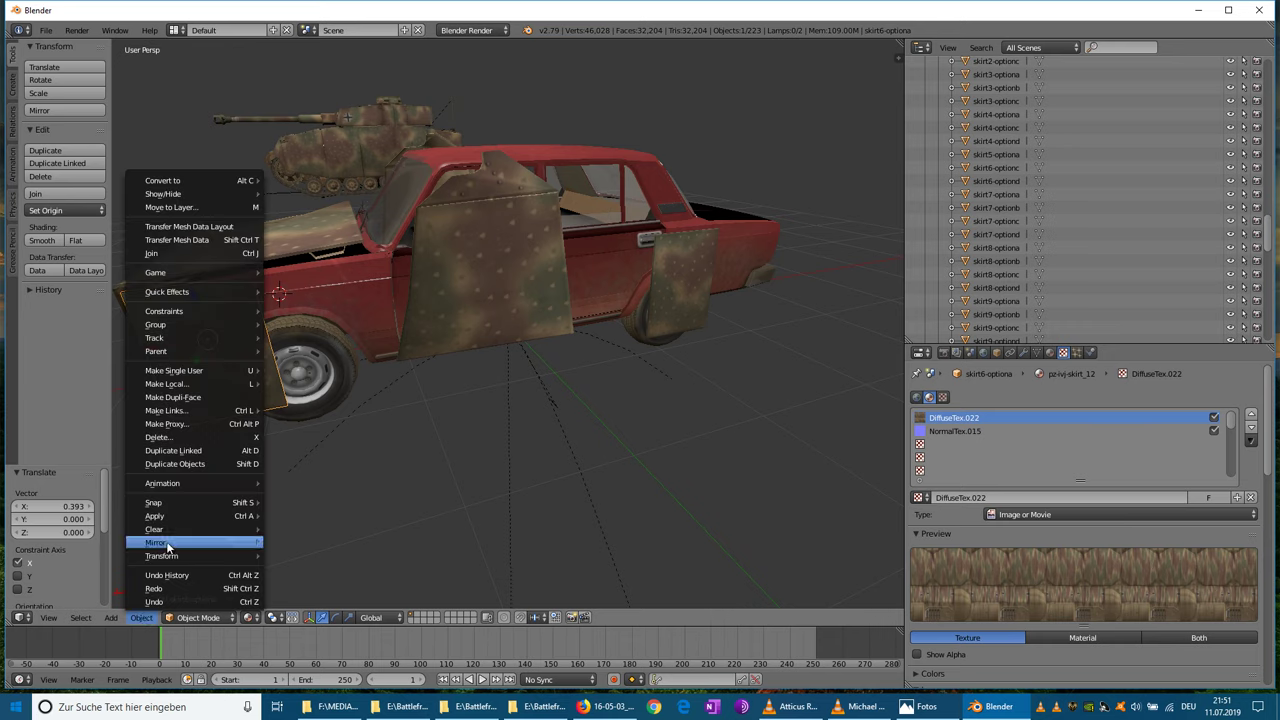
{"action": "mouse_move", "coordinate": [171, 504]}
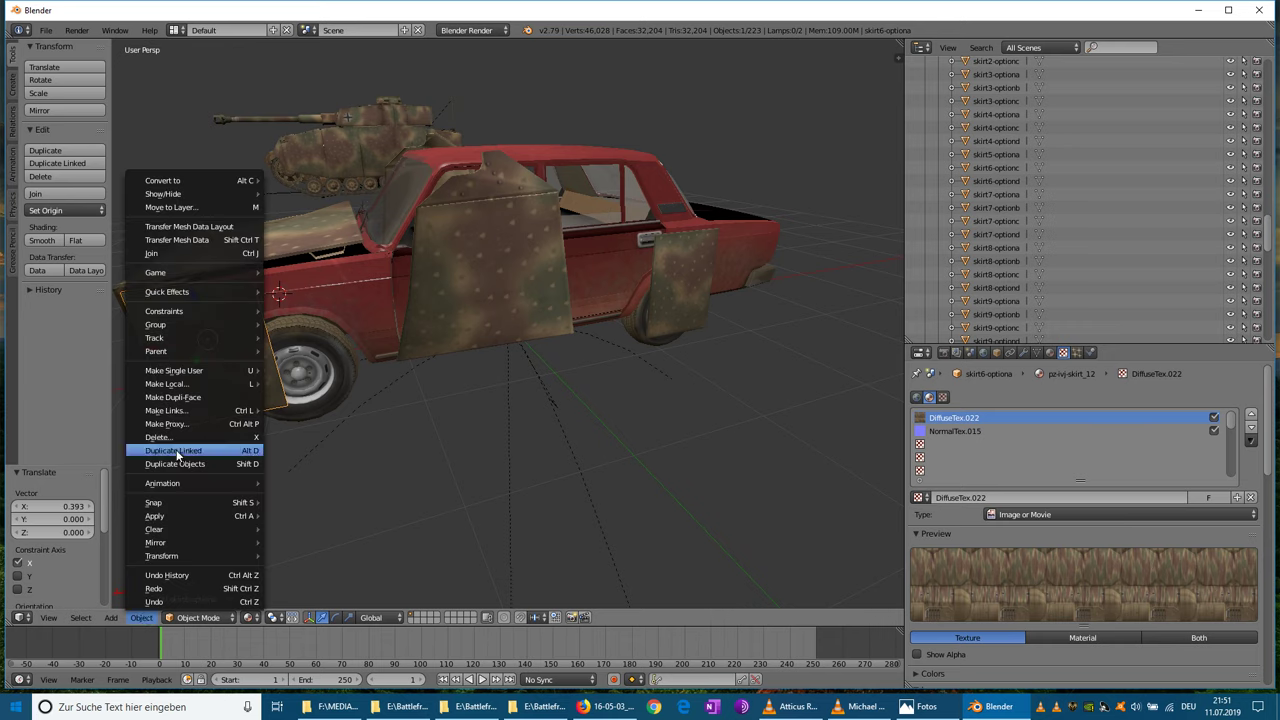
{"action": "left_click", "coordinate": [179, 465]}
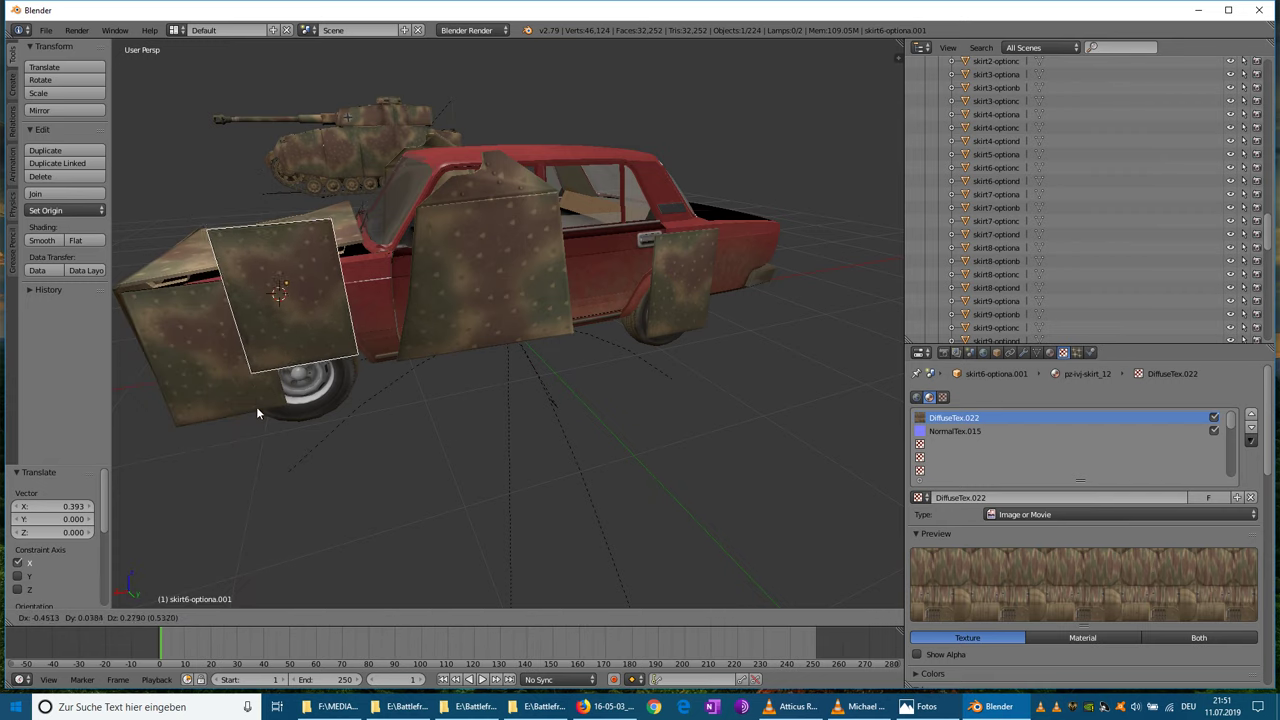
{"action": "left_click", "coordinate": [304, 442]}
{"action": "middle_click_drag", "start_coordinate": [304, 442], "coordinate": [420, 395]}
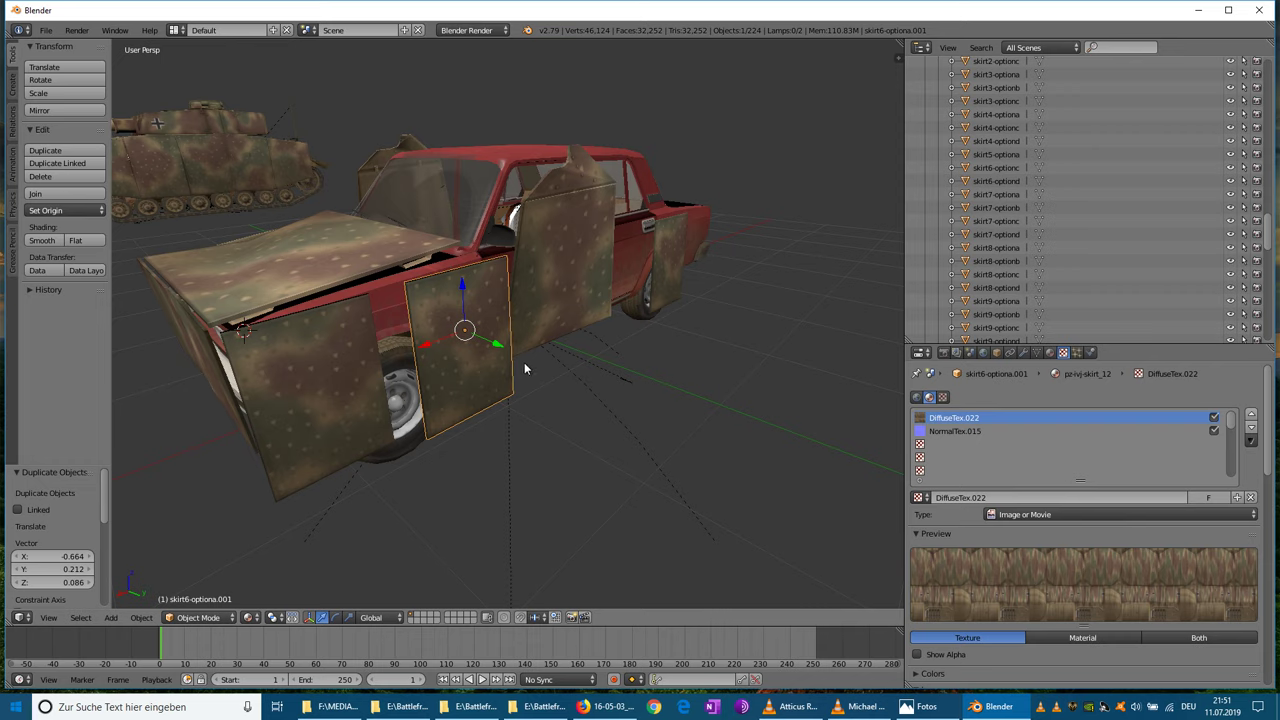
- Move the duplicated plate behind the front corner -0.229 along Y and -0.027 along Z to bring it against the fender
{"action": "key", "text": "g"}
{"action": "key", "text": "y"}
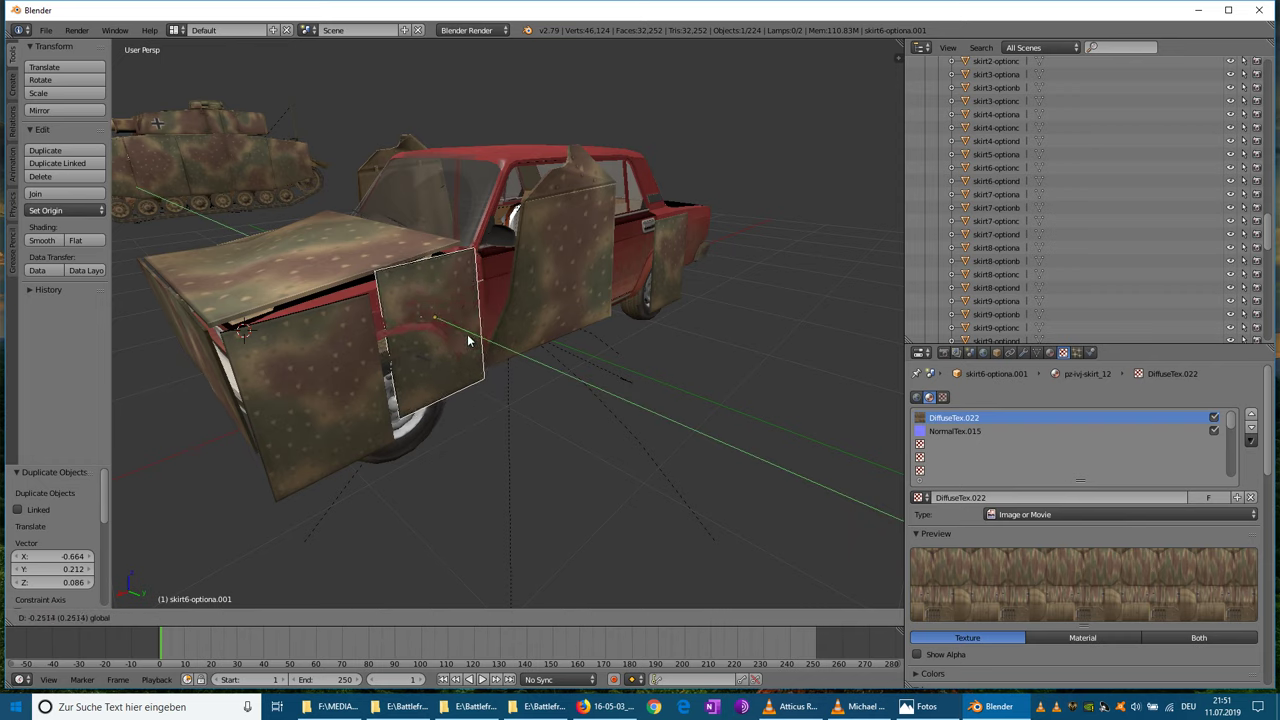
{"action": "left_click", "coordinate": [471, 342]}
{"action": "key", "text": "g"}
{"action": "key", "text": "z"}
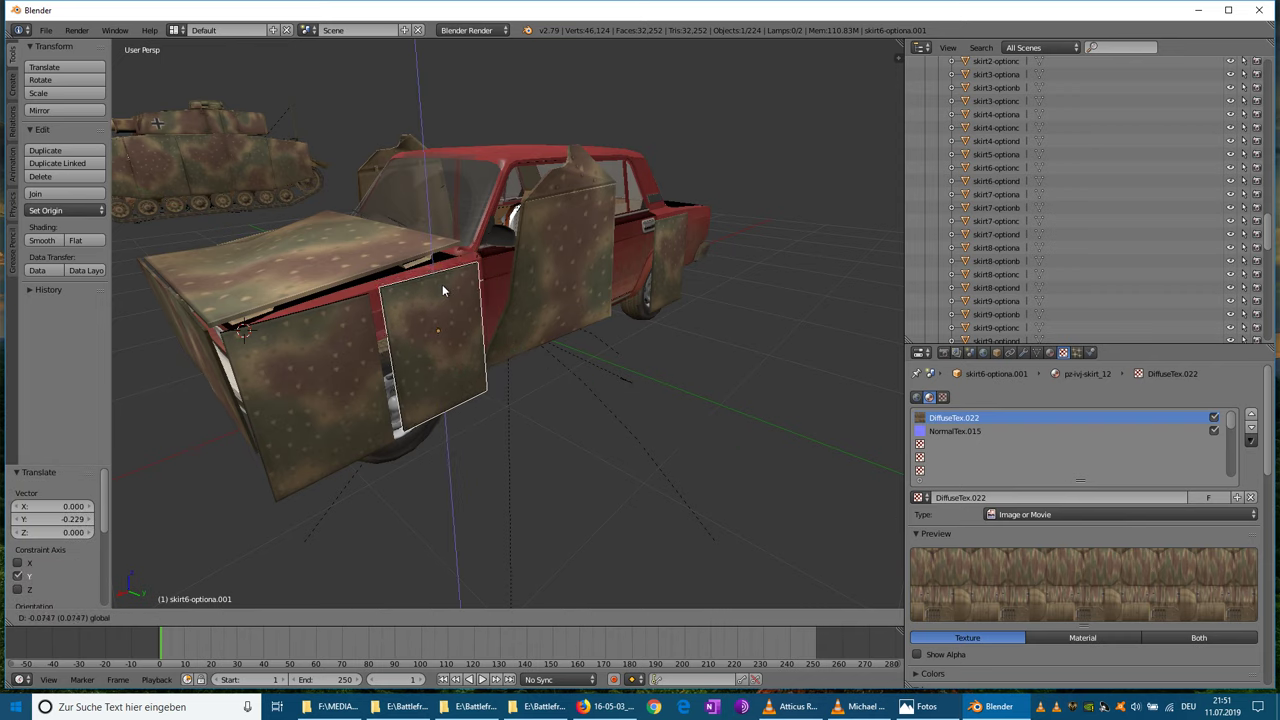
{"action": "left_click", "coordinate": [447, 307]}
- Move the front-corner skirt6-optiona plate 0.043 along Z, -0.057 along Y and -0.022 along Z against the front armour's edge
{"action": "right_click", "coordinate": [340, 350]}
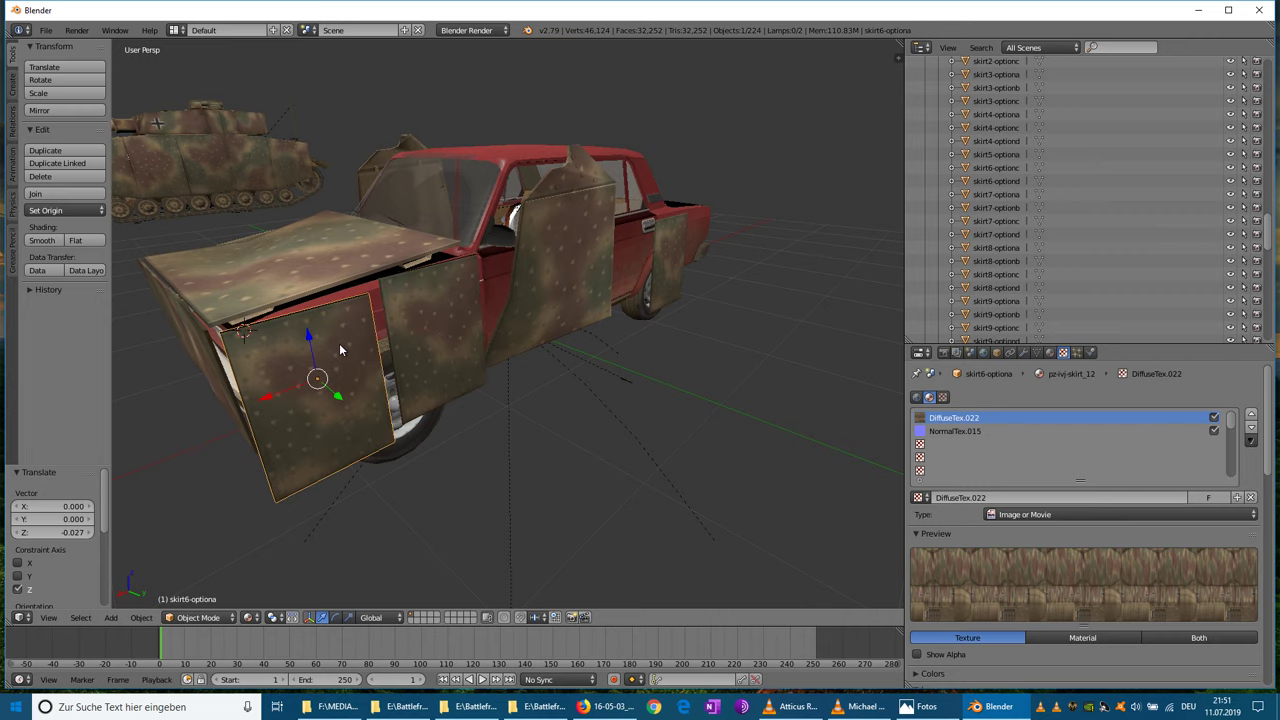
{"action": "key", "text": "g"}
{"action": "key", "text": "z"}
{"action": "left_click", "coordinate": [320, 340]}
{"action": "middle_click_drag", "start_coordinate": [320, 340], "coordinate": [393, 375]}
{"action": "key", "text": "g"}
{"action": "key", "text": "y"}
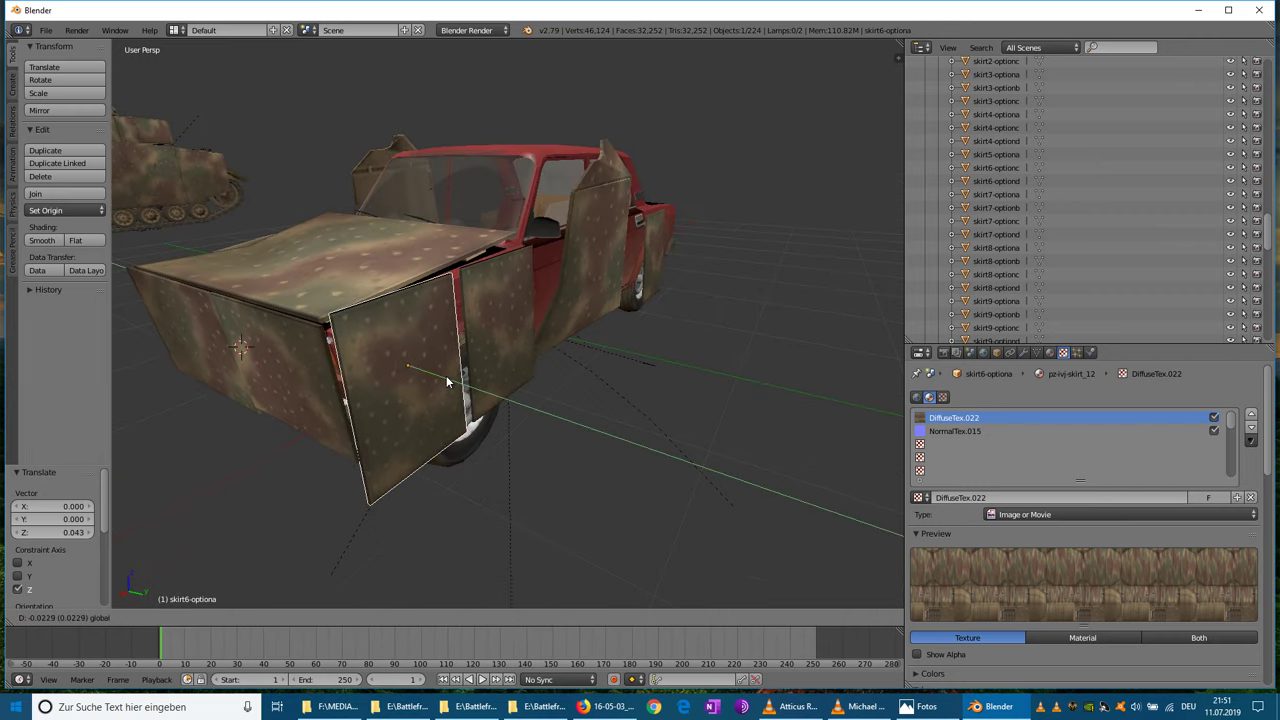
{"action": "left_click", "coordinate": [406, 312]}
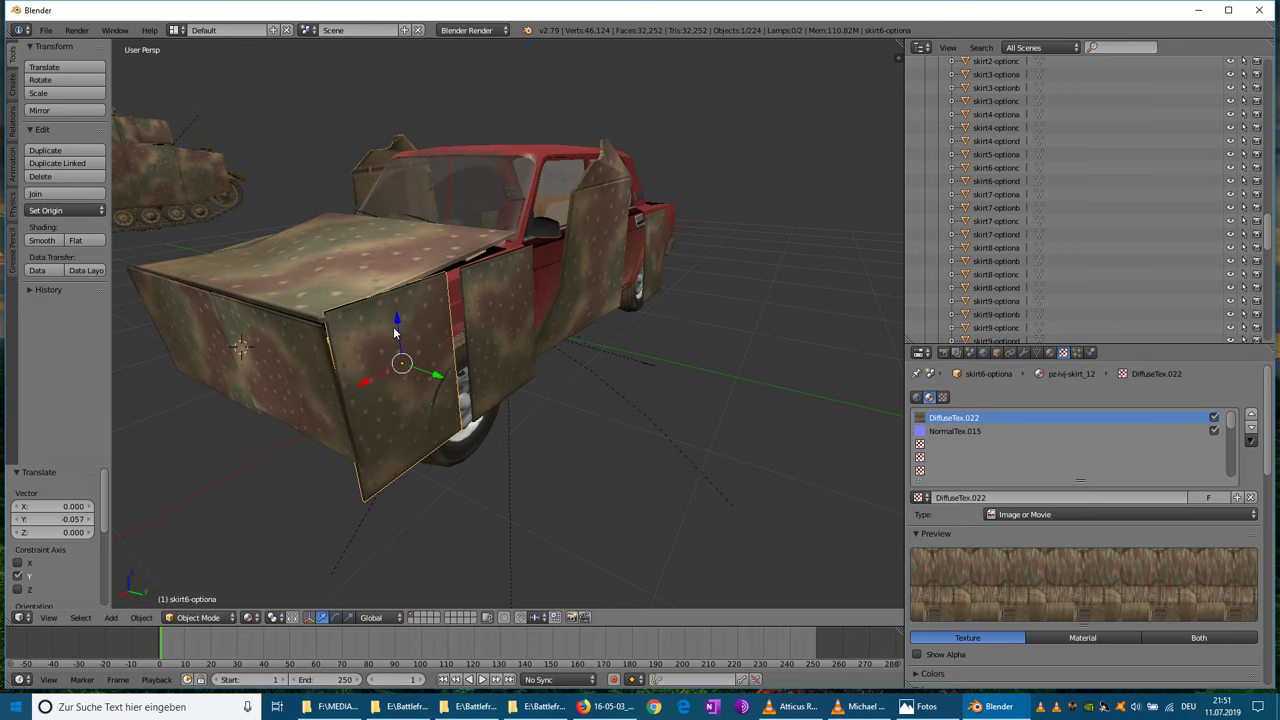
{"action": "key", "text": "g"}
{"action": "key", "text": "z"}
{"action": "left_click", "coordinate": [401, 338]}
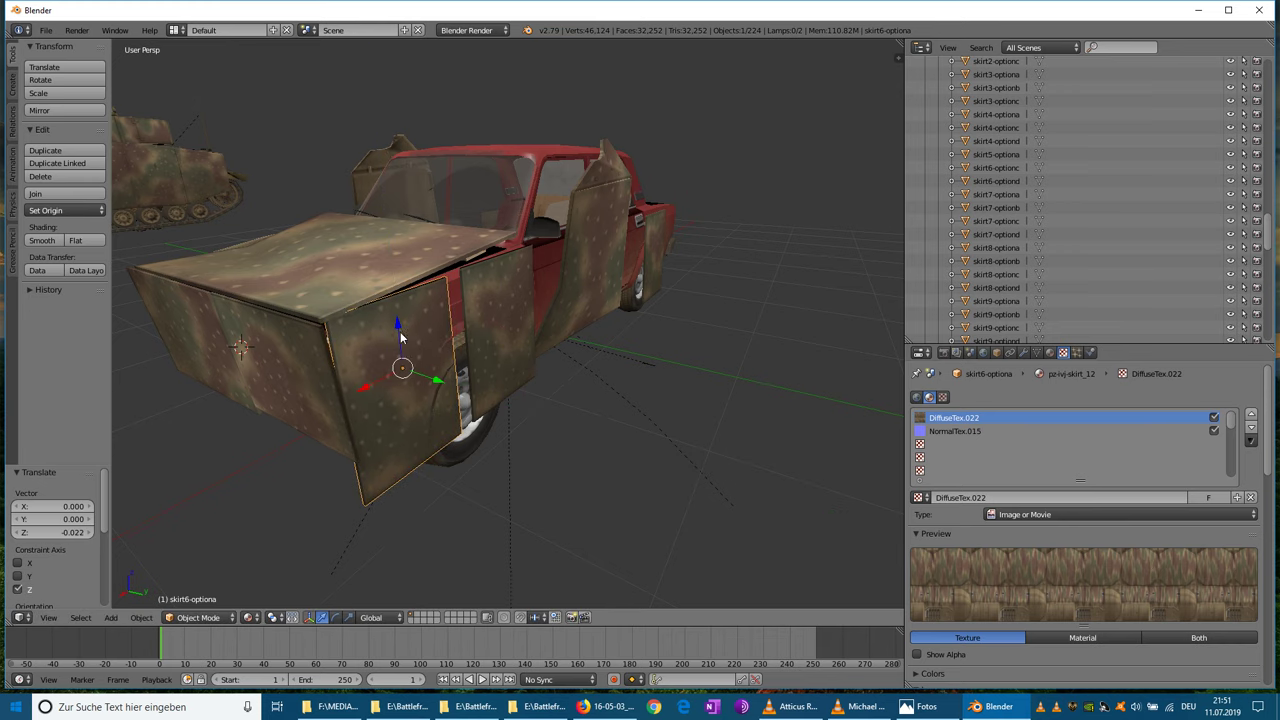
- Move the skirt6-optiona.001 plate forward along X over the front wheel and raise it 0.036 along Z
{"action": "middle_click_drag", "start_coordinate": [401, 338], "coordinate": [344, 340]}
{"action": "right_click", "coordinate": [364, 291]}
{"action": "key", "text": "g"}
{"action": "key", "text": "x"}
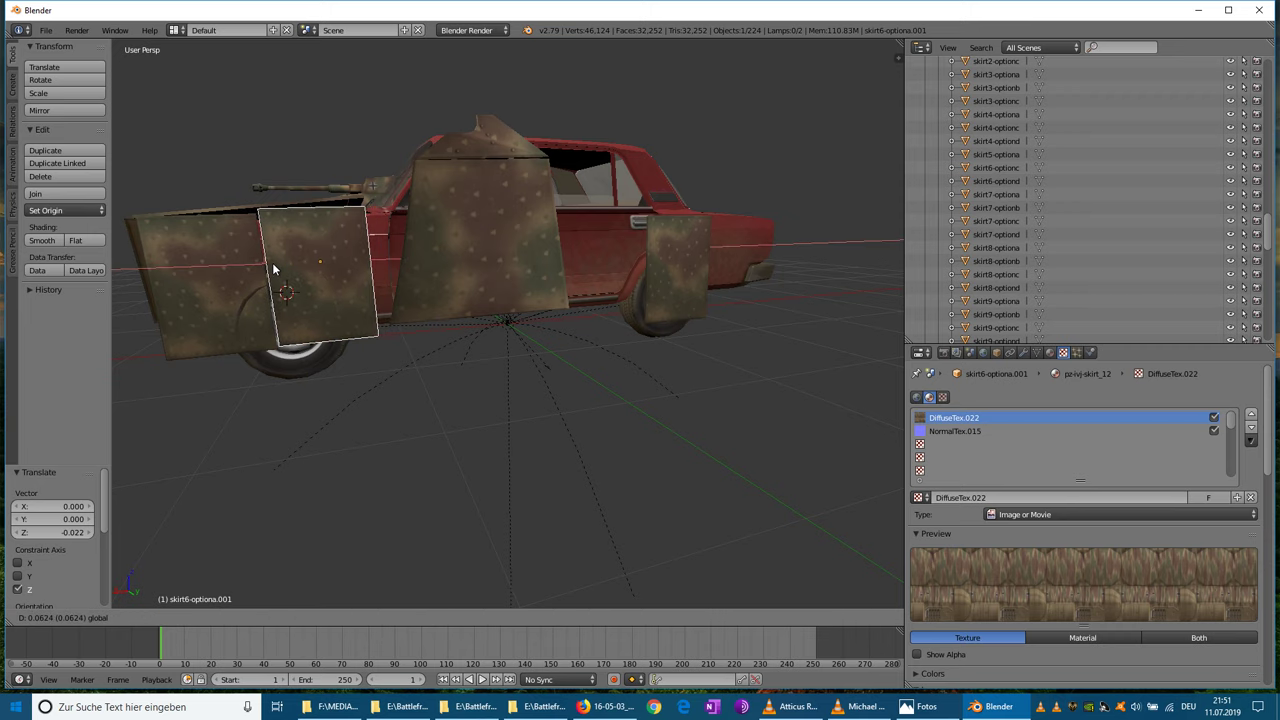
{"action": "left_click", "coordinate": [270, 263]}
{"action": "middle_click_drag", "start_coordinate": [270, 263], "coordinate": [574, 366]}
{"action": "key", "text": "g"}
{"action": "key", "text": "z"}
{"action": "left_click", "coordinate": [410, 309]}
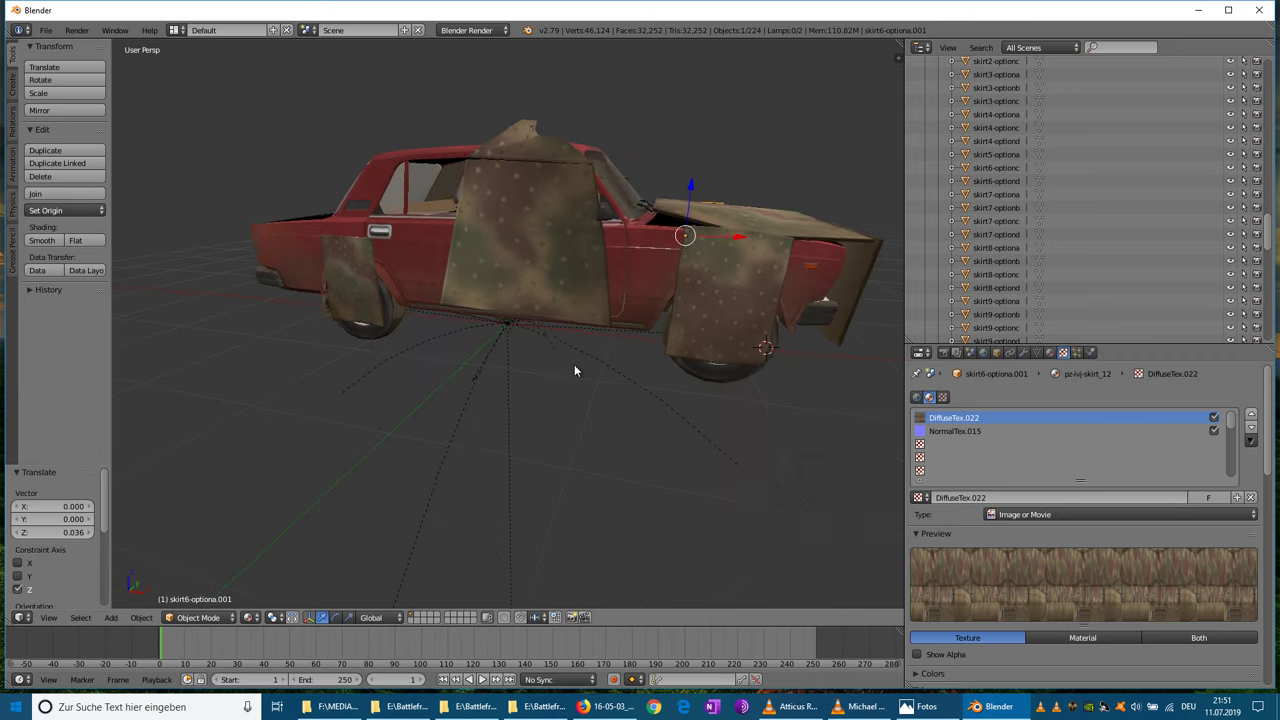
- Move the skirt3-optiond plate from the opposite front wheel forward along X to the car's front corner, finishing with a 0.012 adjustment
{"action": "right_click", "coordinate": [740, 316]}
{"action": "key", "text": "g"}
{"action": "key", "text": "x"}
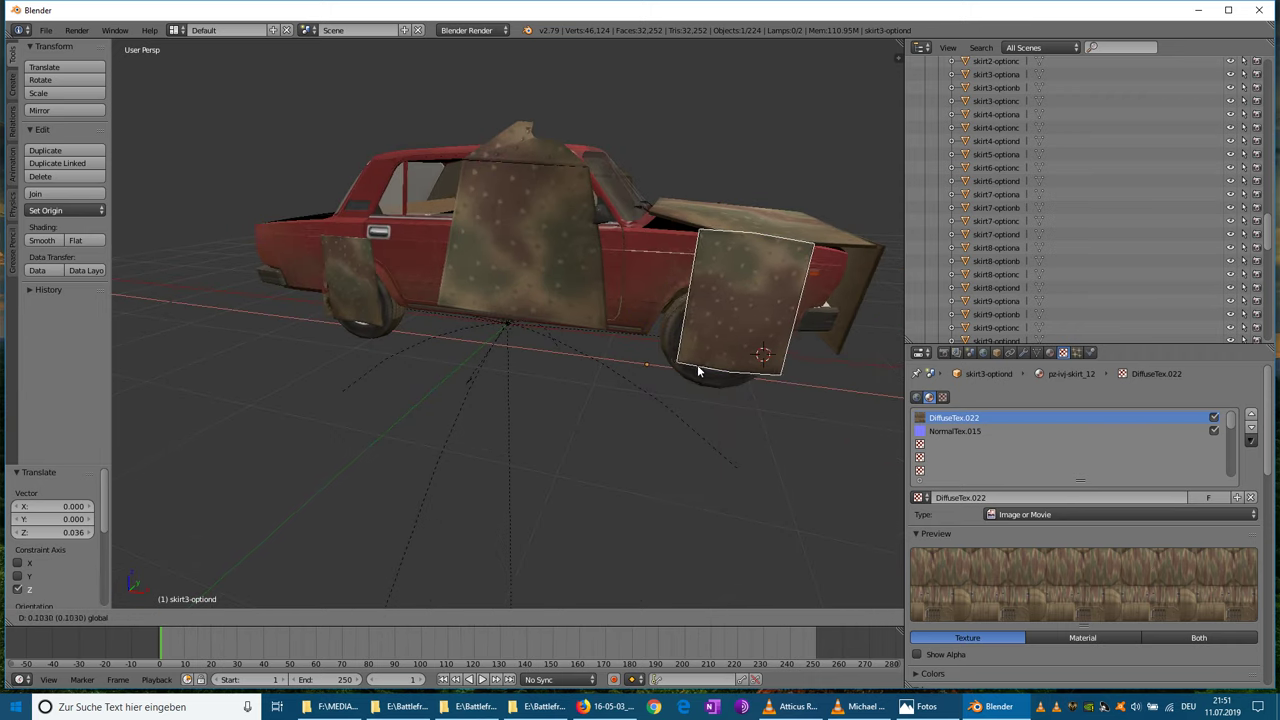
{"action": "left_click", "coordinate": [728, 370]}
{"action": "middle_click_drag", "start_coordinate": [728, 370], "coordinate": [686, 429]}
{"action": "key", "text": "g"}
{"action": "key", "text": "x"}
{"action": "left_click", "coordinate": [618, 453]}
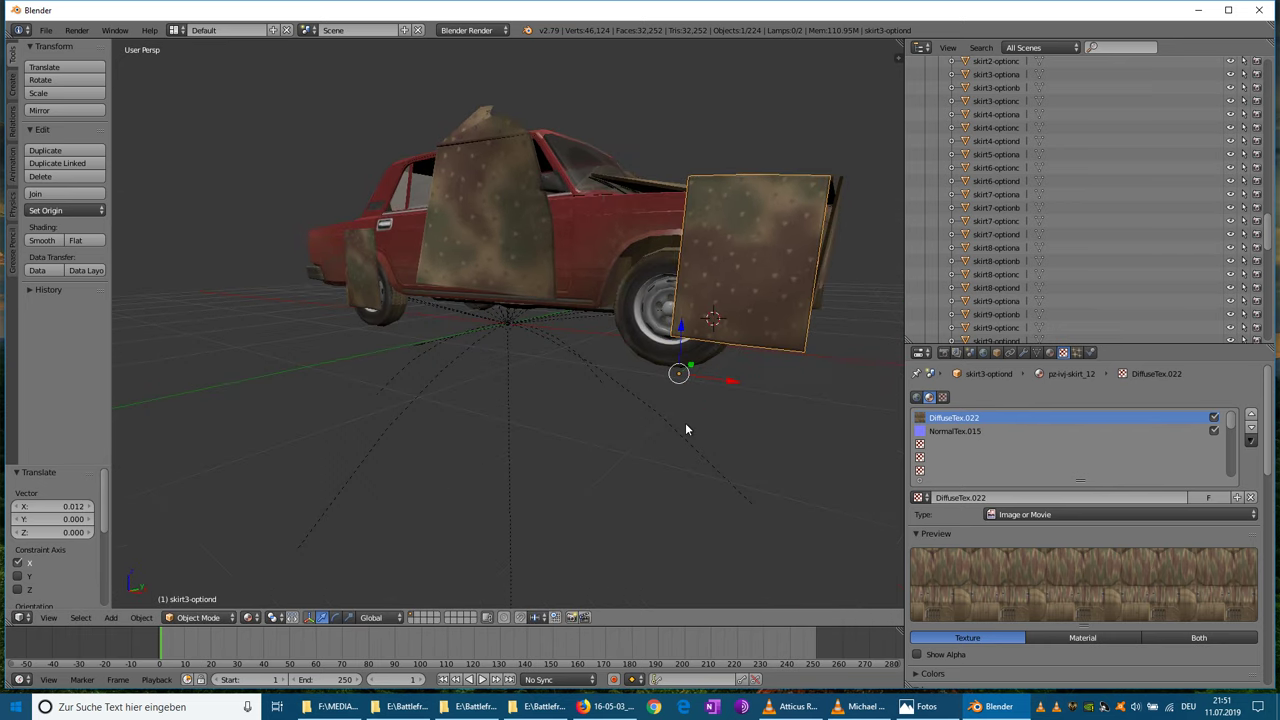
- Duplicate the skirt3-optiond plate and place the copy -0.522 along X, -0.391 along Y and 0.028 along Z over the front wheel
{"action": "left_click", "coordinate": [146, 618]}
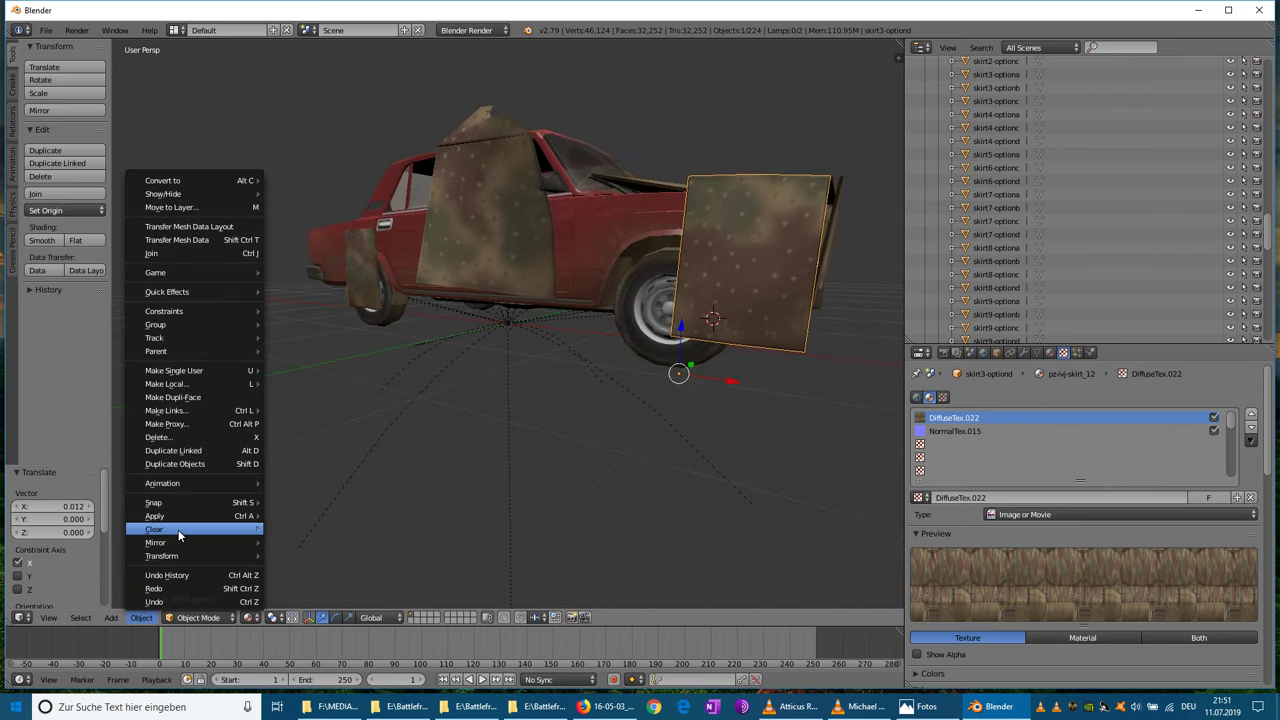
{"action": "left_click", "coordinate": [192, 462]}
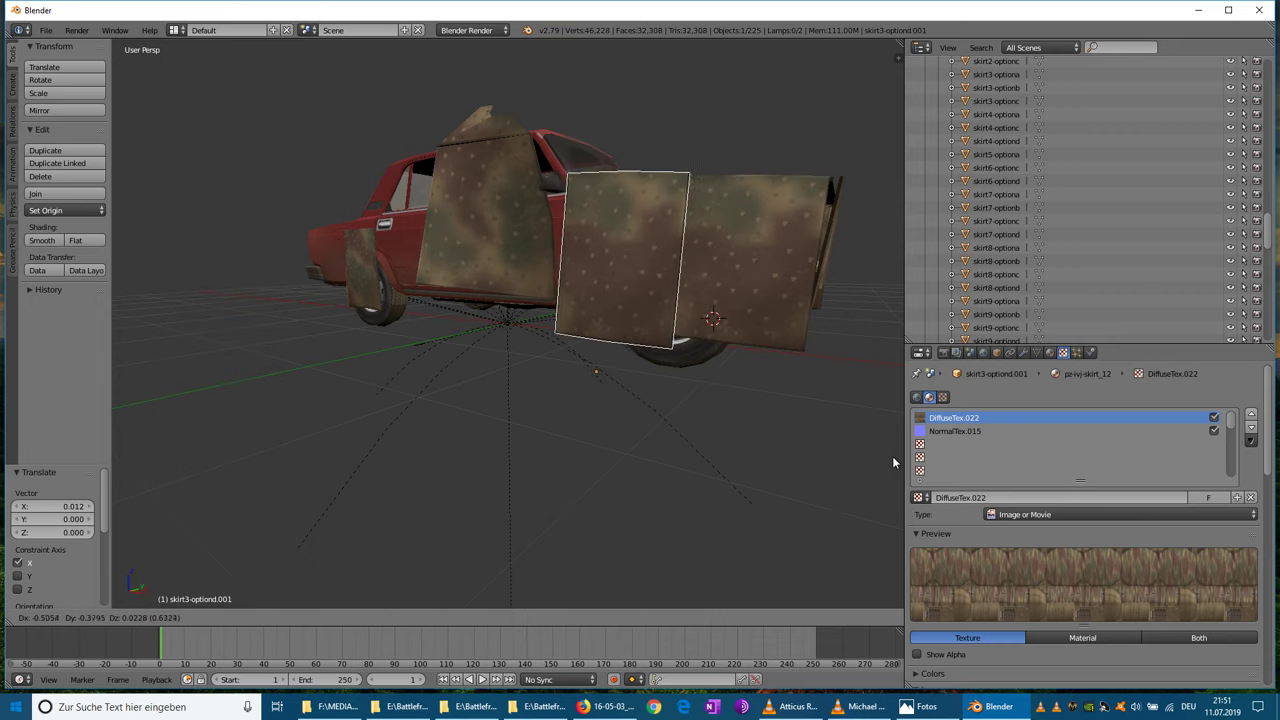
{"action": "left_click", "coordinate": [900, 405]}
{"action": "middle_click_drag", "start_coordinate": [901, 401], "coordinate": [139, 422]}
{"action": "middle_click_drag", "start_coordinate": [691, 406], "coordinate": [615, 406]}
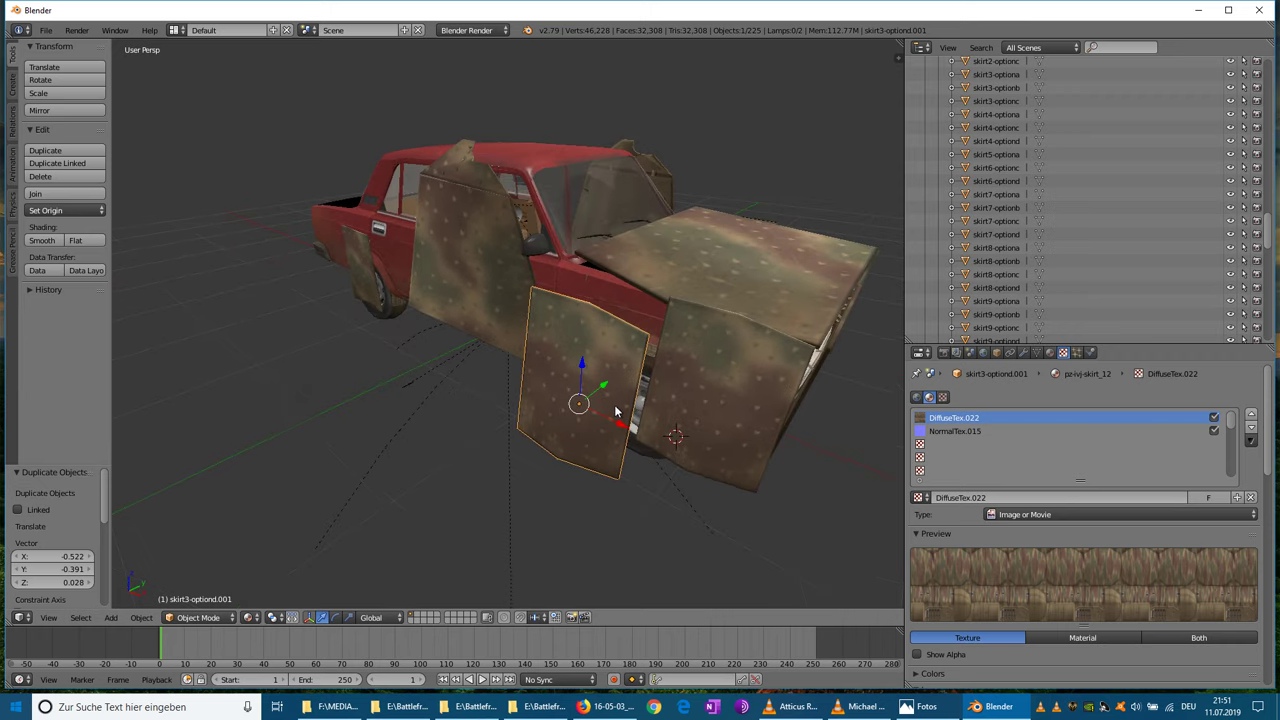
- Move the duplicated skirt3-optiond.001 plate along Y against the fender and -0.084 along X
{"action": "left_click_drag", "start_coordinate": [605, 388], "coordinate": [624, 357]}
{"action": "left_click_drag", "start_coordinate": [651, 401], "coordinate": [642, 397]}
{"action": "middle_click_drag", "start_coordinate": [596, 523], "coordinate": [532, 466]}
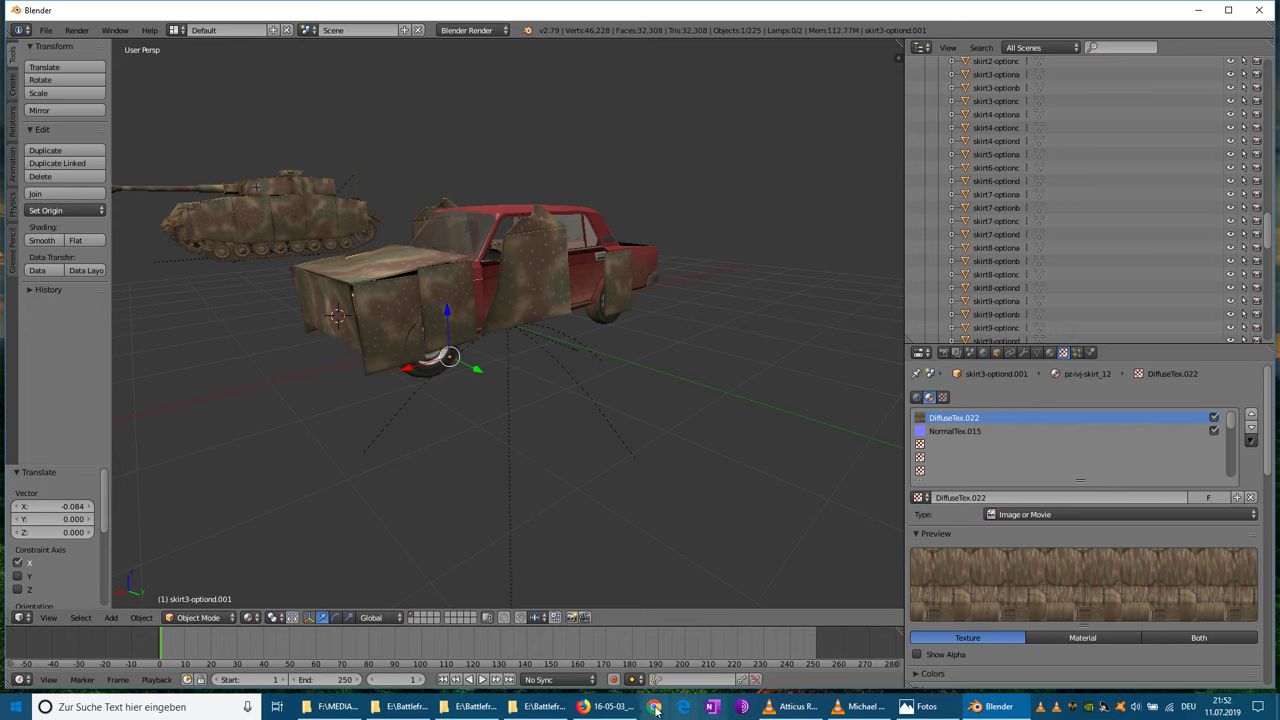
- Check the armoured truck reference photo in Photos, and move the car's skirt2-optiond door plate 0.092 along X toward the front
{"action": "left_click", "coordinate": [917, 708]}
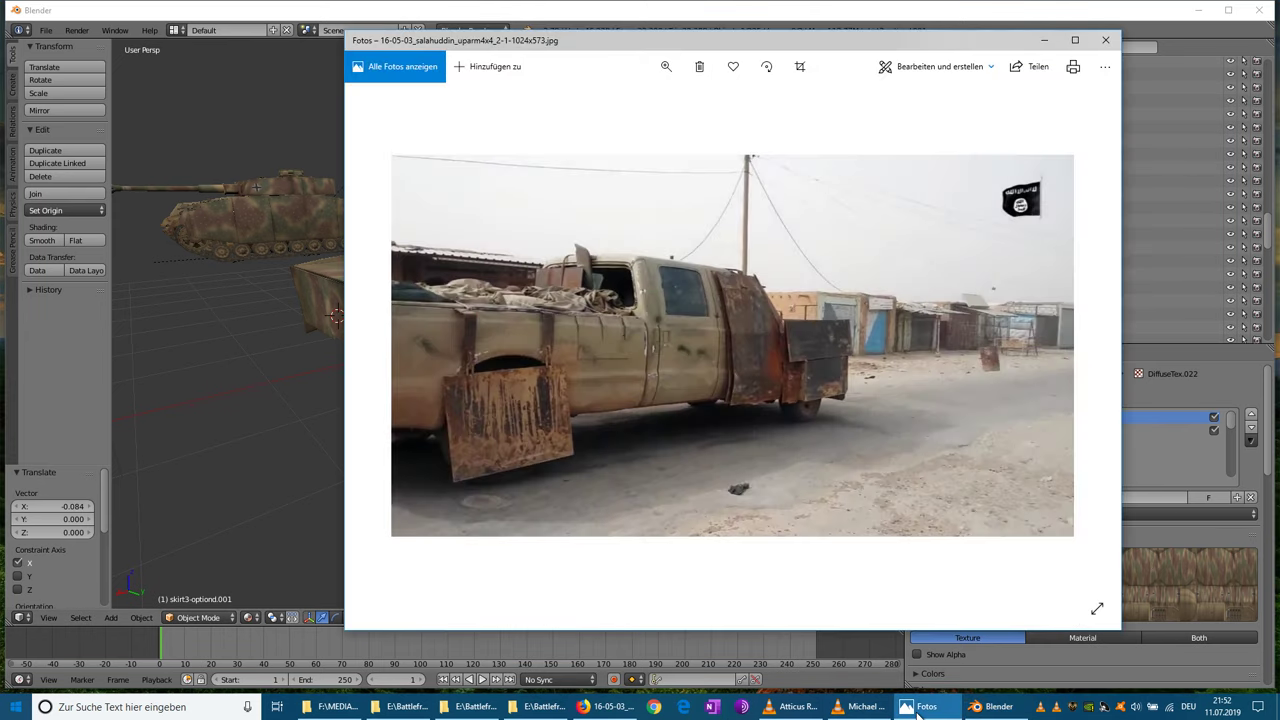
{"action": "left_click", "coordinate": [917, 710]}
{"action": "middle_click_drag", "start_coordinate": [596, 481], "coordinate": [505, 387]}
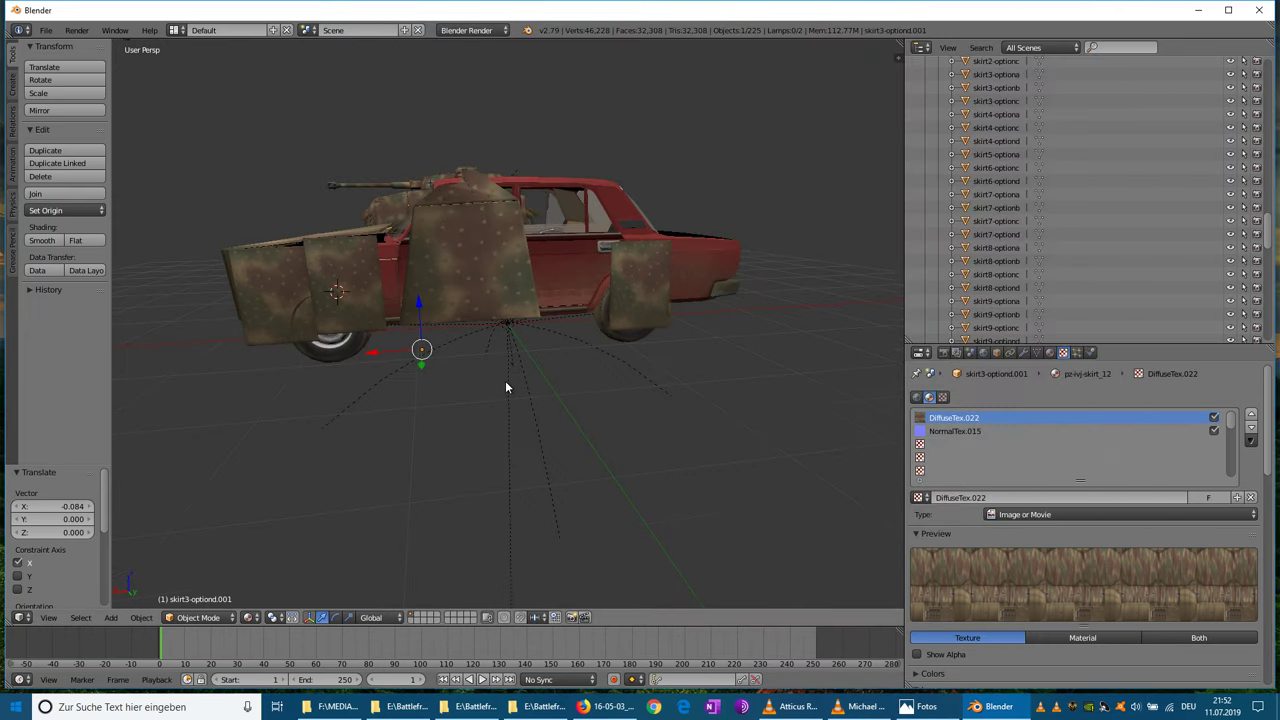
{"action": "right_click", "coordinate": [476, 263]}
{"action": "key", "text": "g"}
{"action": "key", "text": "x"}
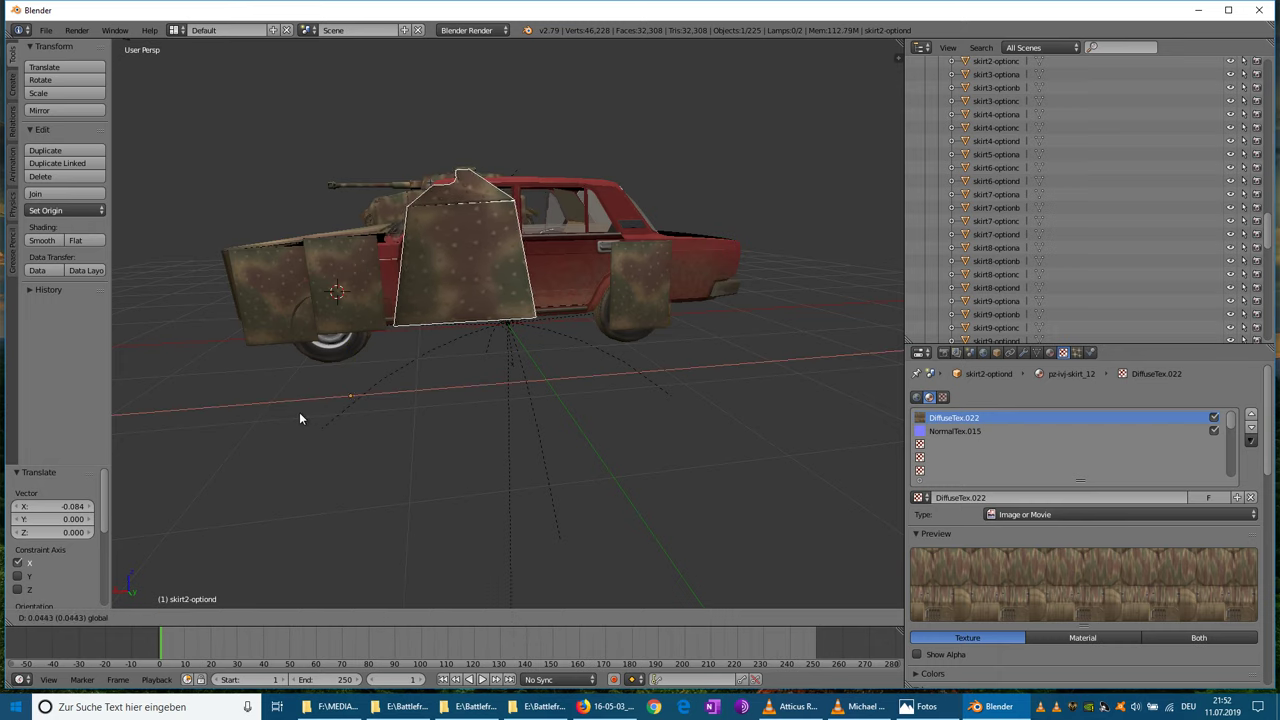
{"action": "left_click", "coordinate": [296, 419]}
- Move the skirt-optiond door plate on the car's opposite side 0.292 along X toward the front wheel plate
{"action": "middle_click_drag", "start_coordinate": [296, 419], "coordinate": [588, 392]}
{"action": "key", "text": "g"}
{"action": "key", "text": "x"}
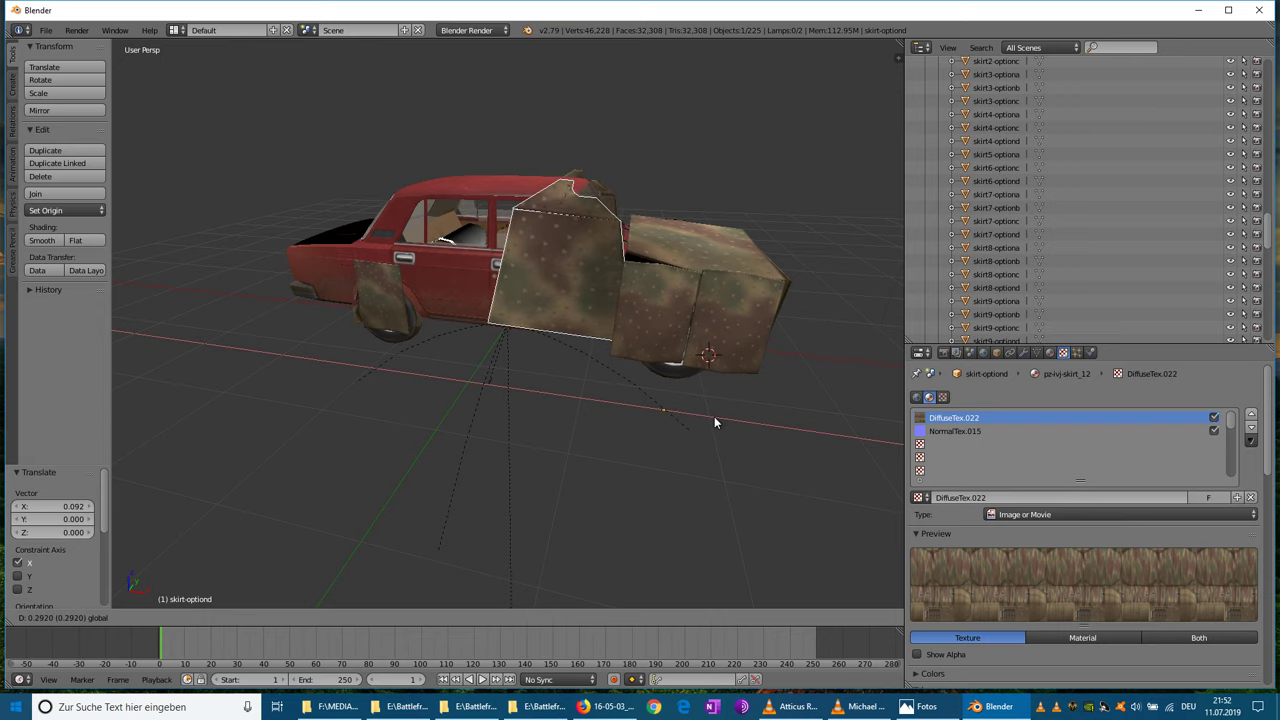
{"action": "left_click", "coordinate": [714, 418]}
{"action": "middle_click_drag", "start_coordinate": [687, 450], "coordinate": [323, 411]}
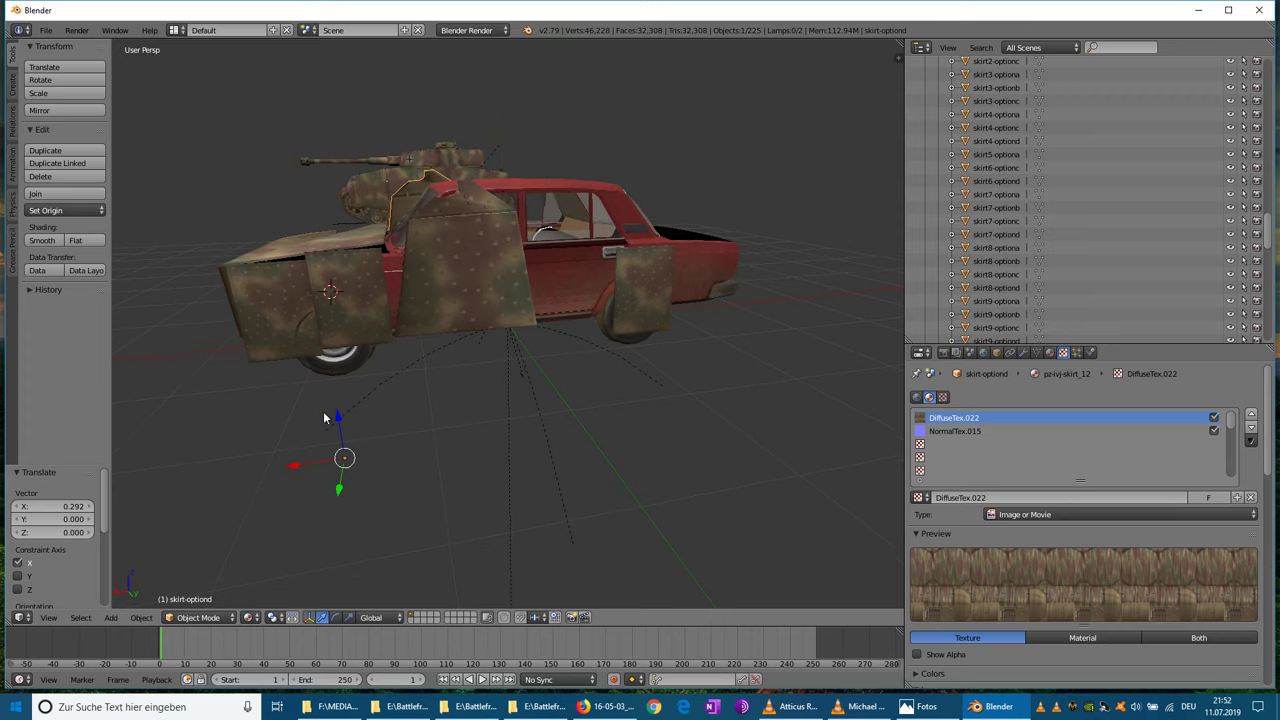
- Rotate the skirt2-optiond door plate by -7.25° in the current view and move it 0.253 along Y back to the door
{"action": "right_click", "coordinate": [460, 318]}
{"action": "middle_click_drag", "start_coordinate": [466, 379], "coordinate": [447, 456]}
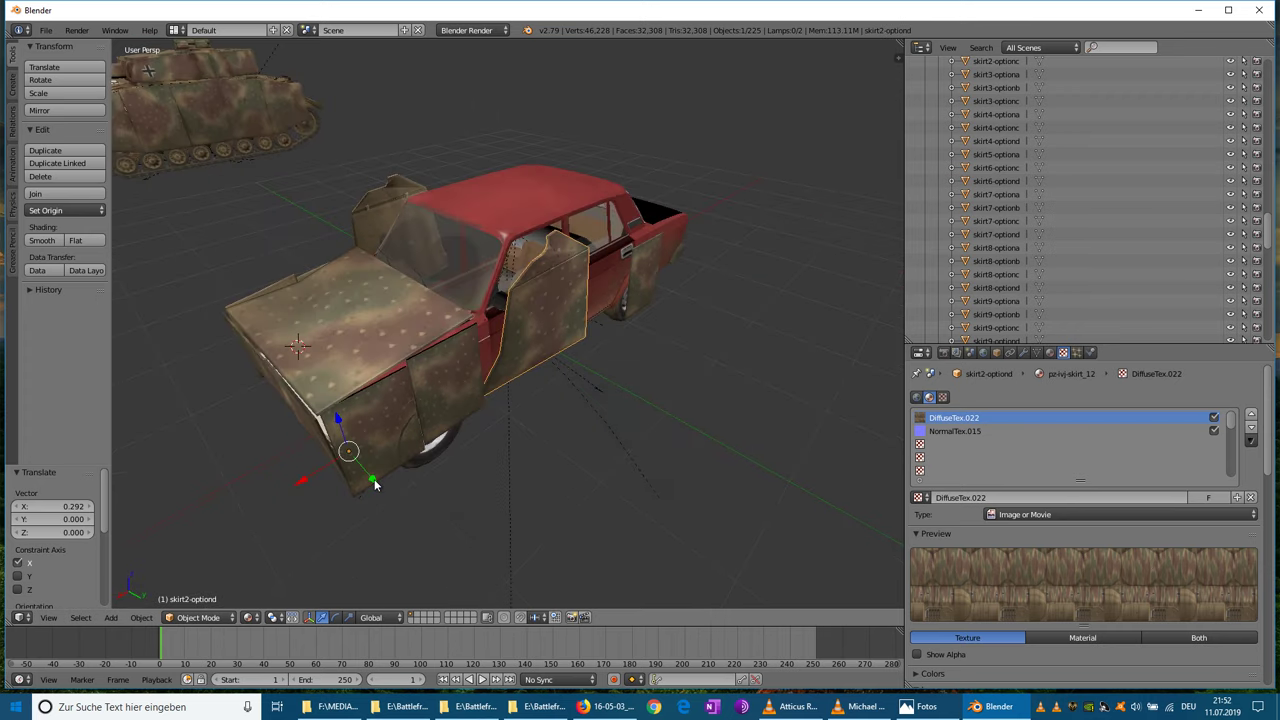
{"action": "middle_click_drag", "start_coordinate": [376, 490], "coordinate": [435, 430]}
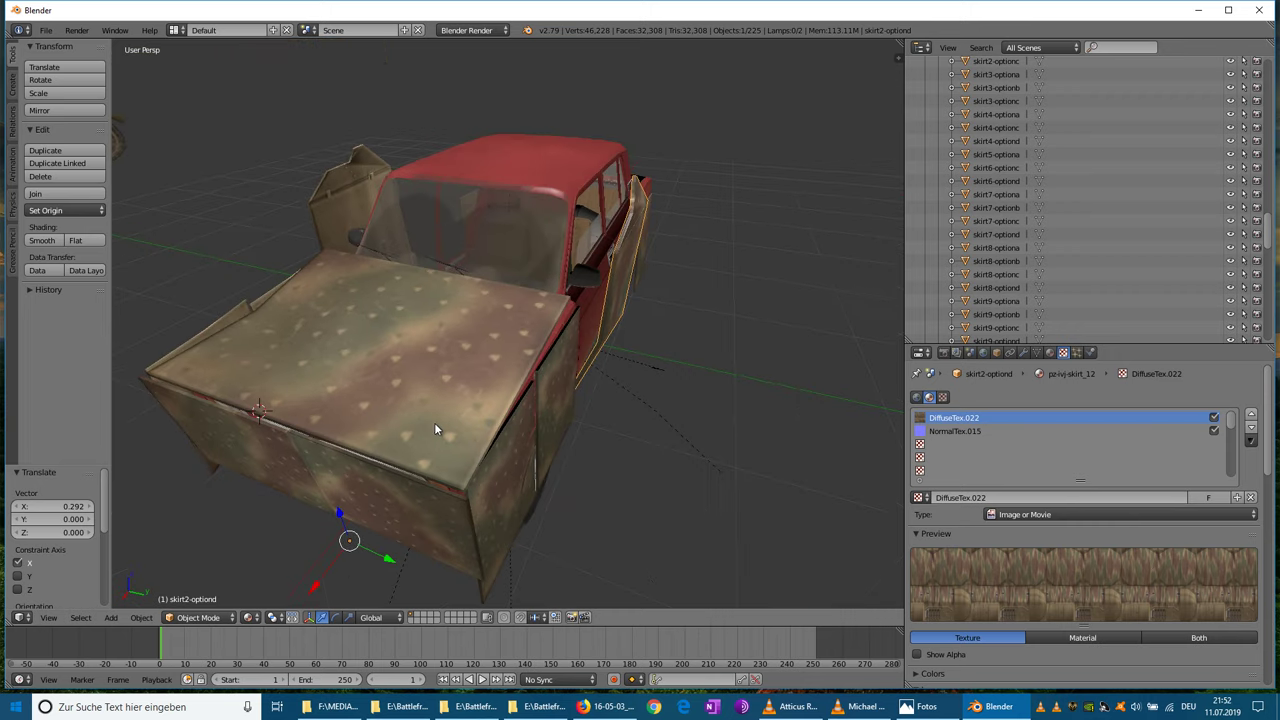
{"action": "left_click", "coordinate": [78, 84]}
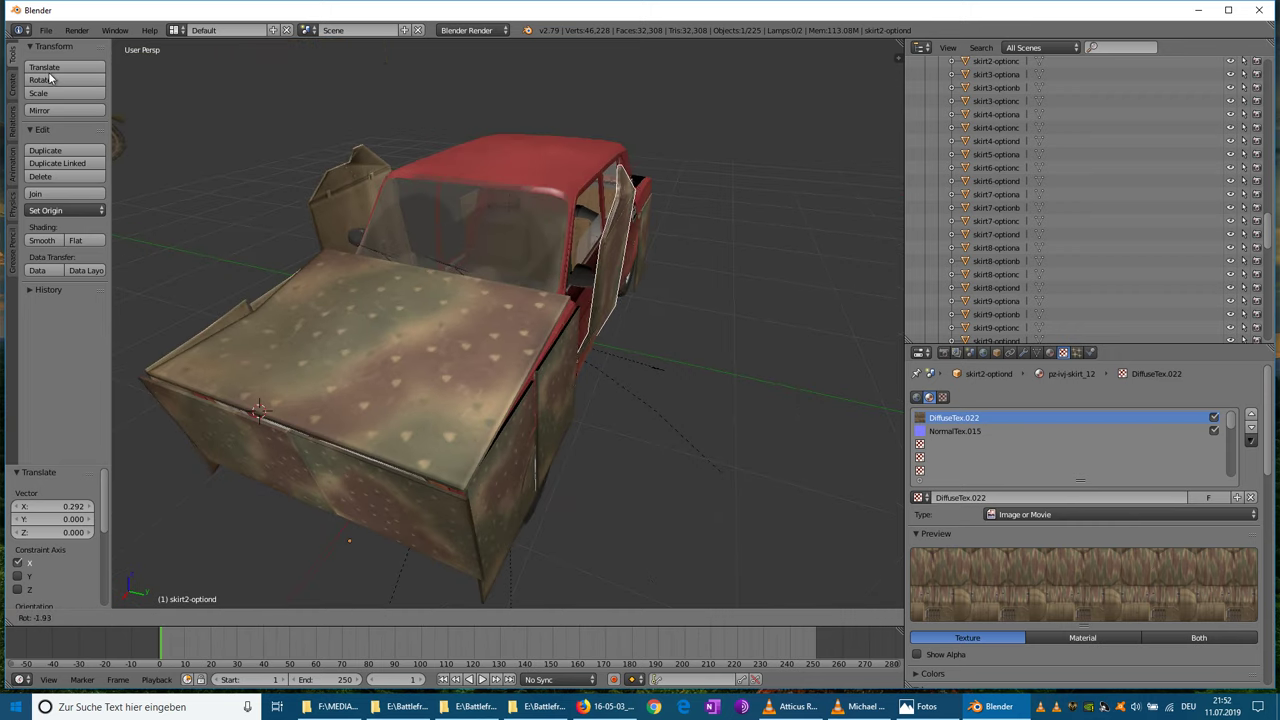
{"action": "left_click", "coordinate": [876, 56]}
{"action": "key", "text": "g"}
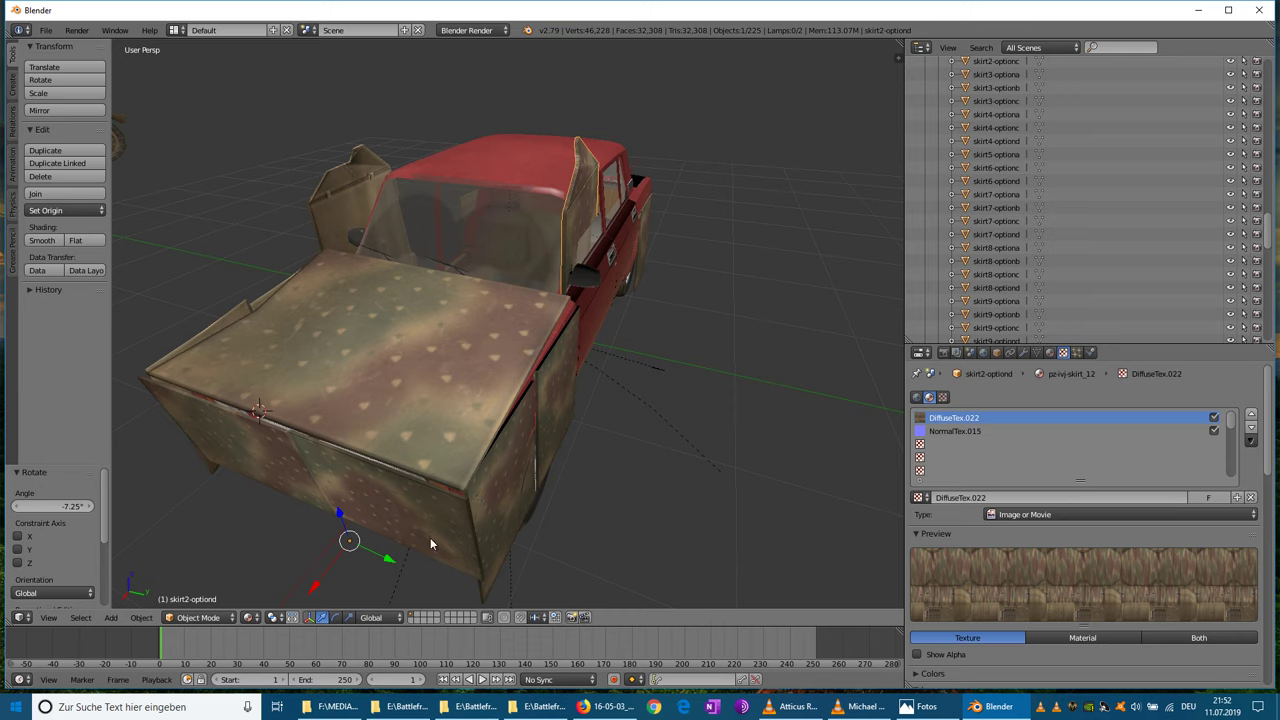
{"action": "key", "text": "y"}
{"action": "left_click", "coordinate": [420, 574]}
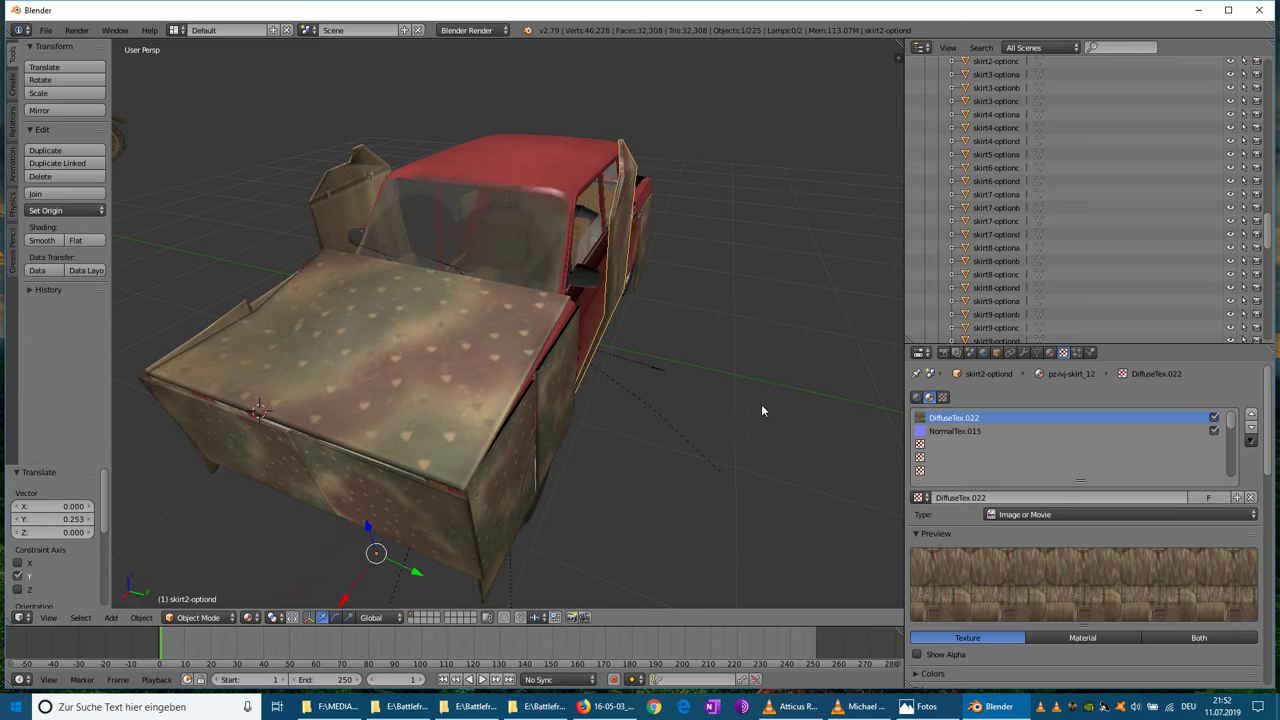
- Move the skirt2-optiond door plate -0.171 along Z, -0.039 along Y and 0.047 along X to fit it against the door
{"action": "middle_click_drag", "start_coordinate": [761, 404], "coordinate": [663, 401]}
{"action": "key", "text": "g"}
{"action": "key", "text": "z"}
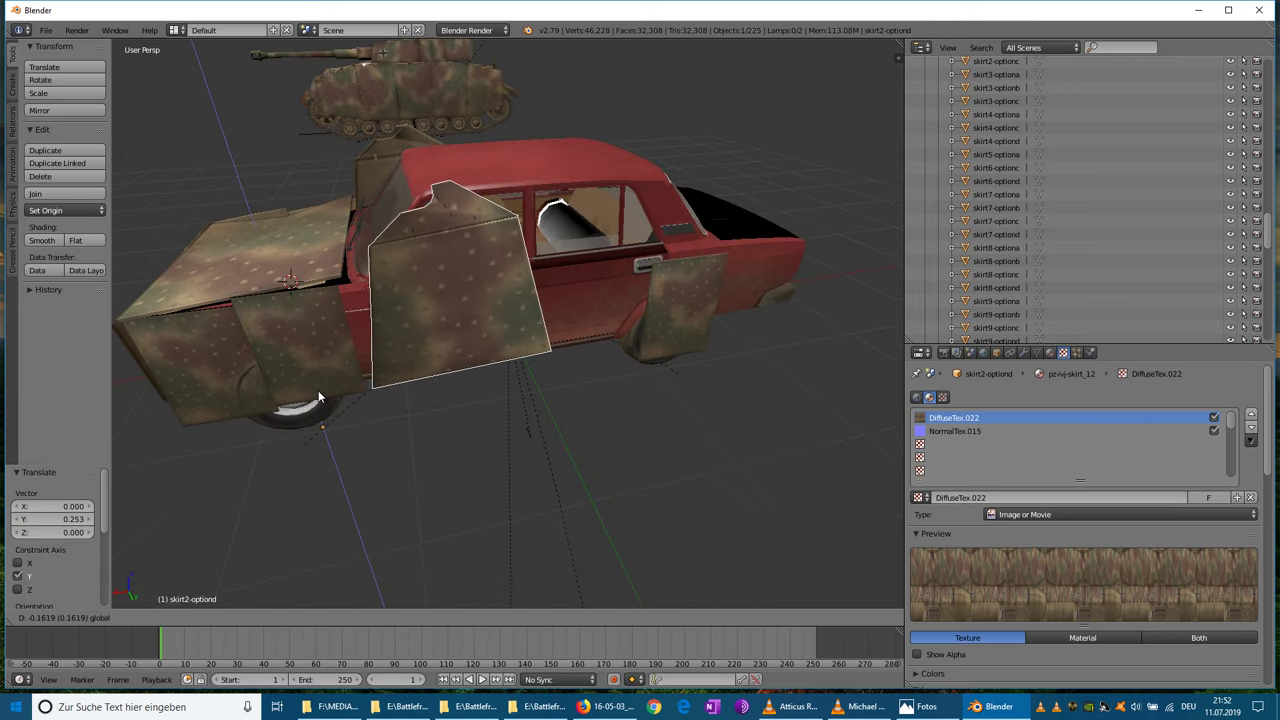
{"action": "left_click", "coordinate": [330, 420]}
{"action": "key", "text": "g"}
{"action": "key", "text": "y"}
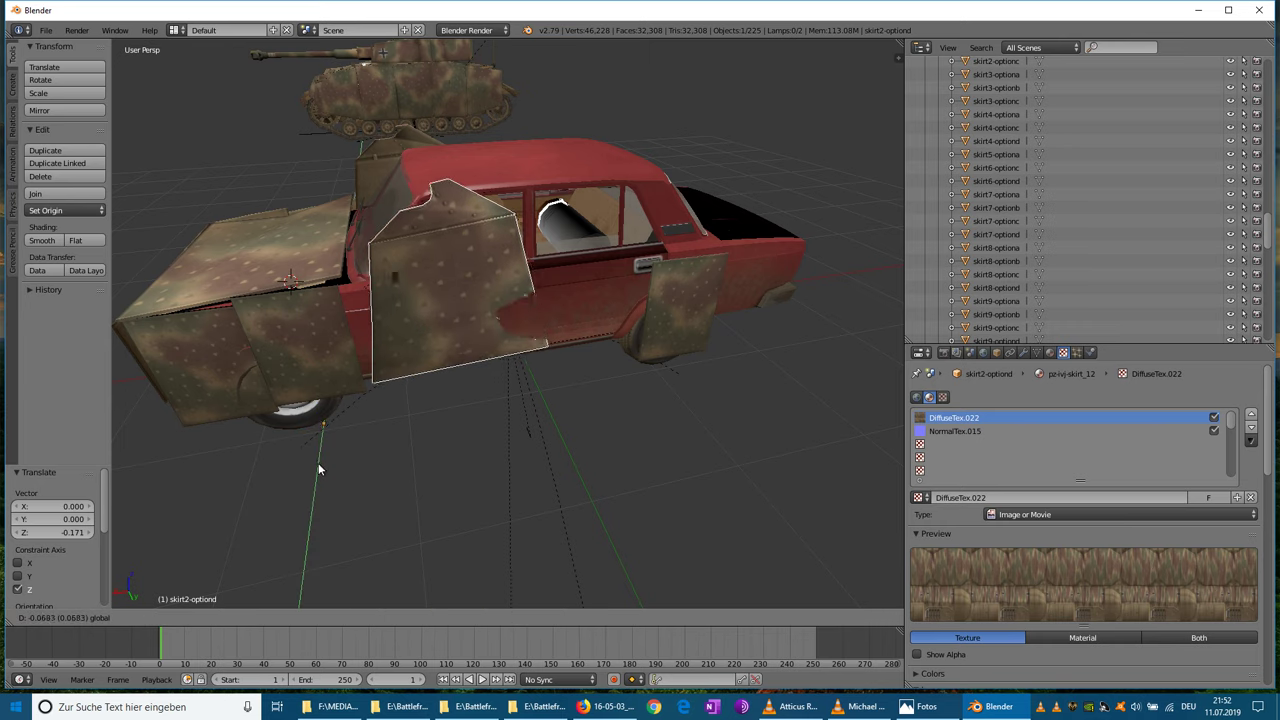
{"action": "left_click", "coordinate": [332, 463]}
{"action": "key", "text": "g"}
{"action": "key", "text": "x"}
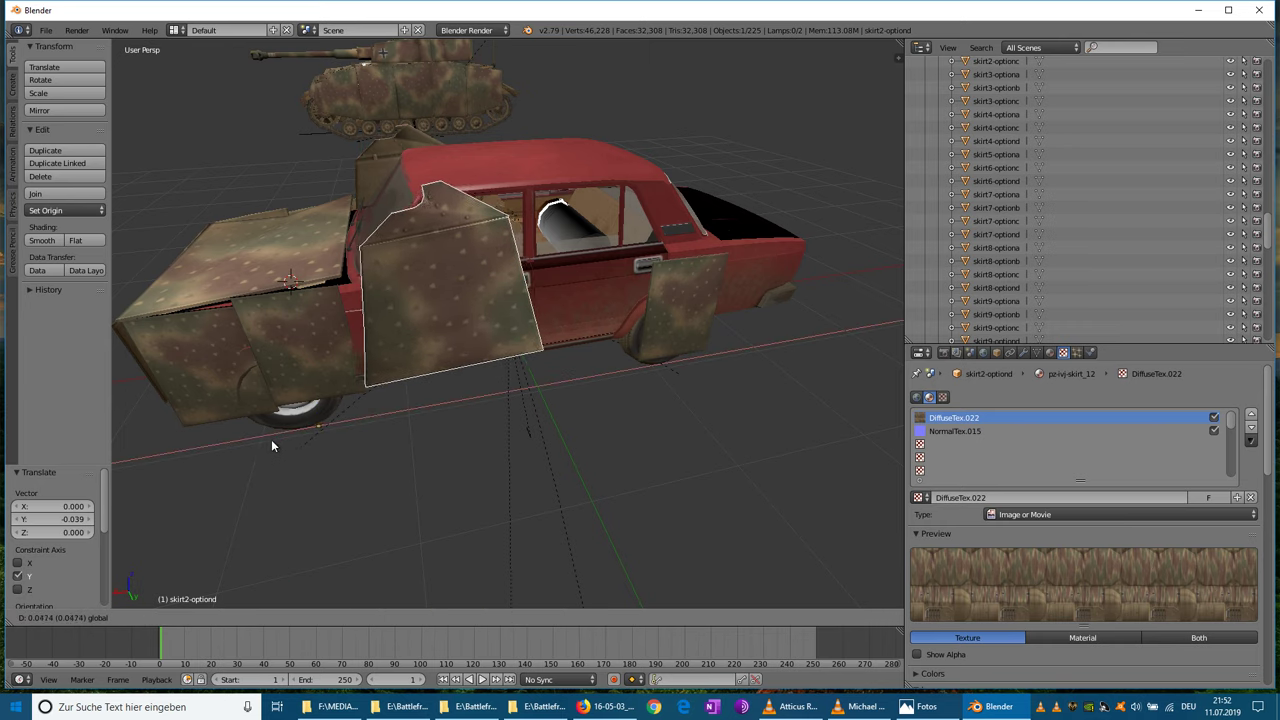
{"action": "left_click", "coordinate": [271, 439]}
{"action": "middle_click_drag", "start_coordinate": [271, 439], "coordinate": [578, 410]}
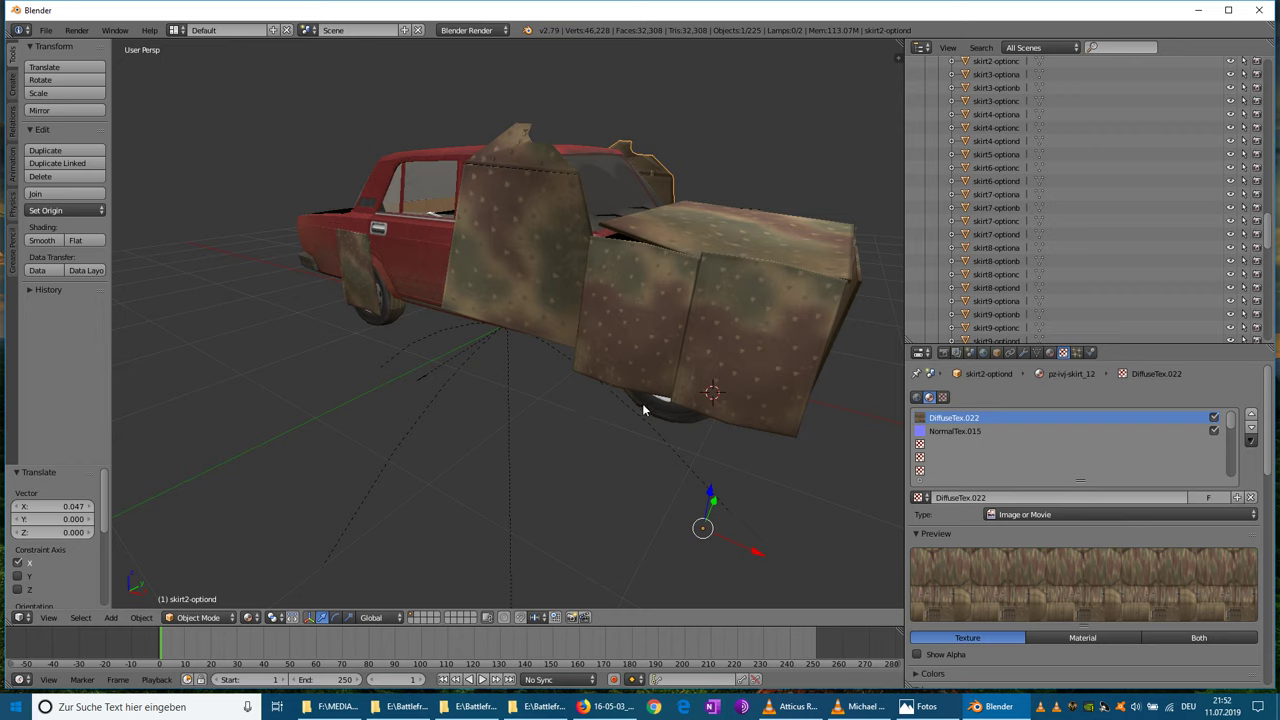
{"action": "right_click", "coordinate": [518, 257]}
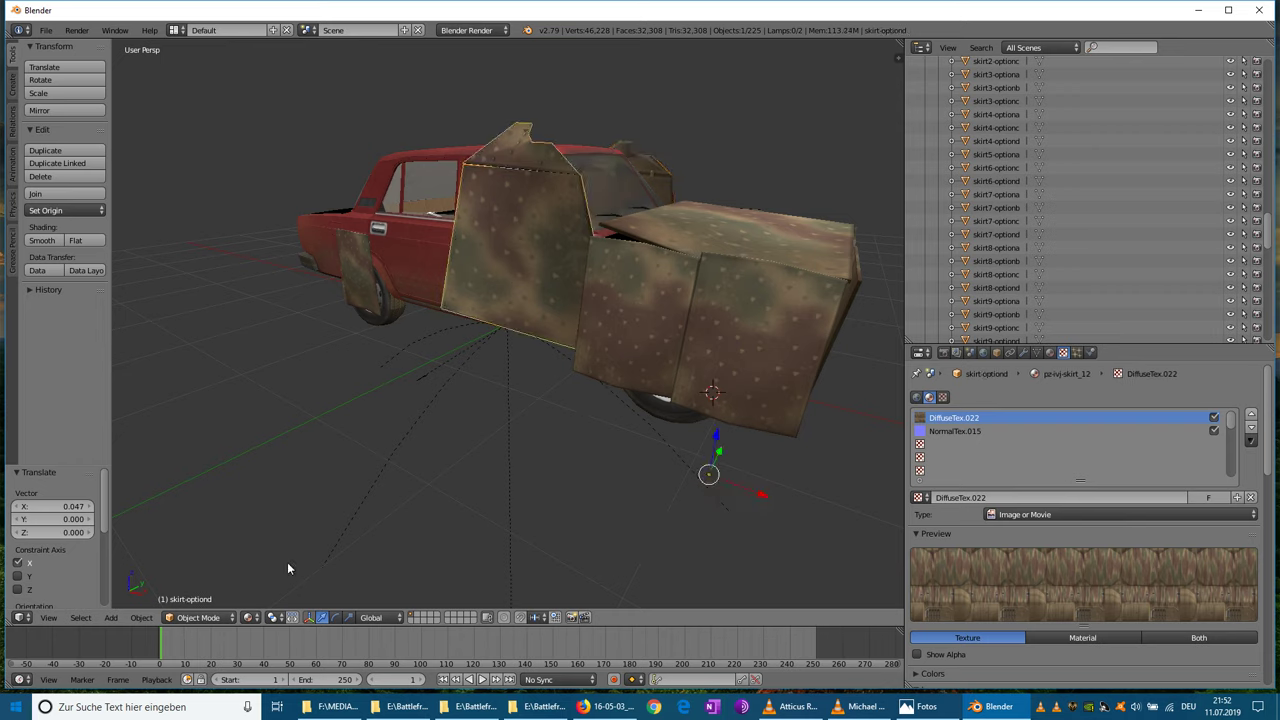
{"action": "left_click", "coordinate": [143, 617]}
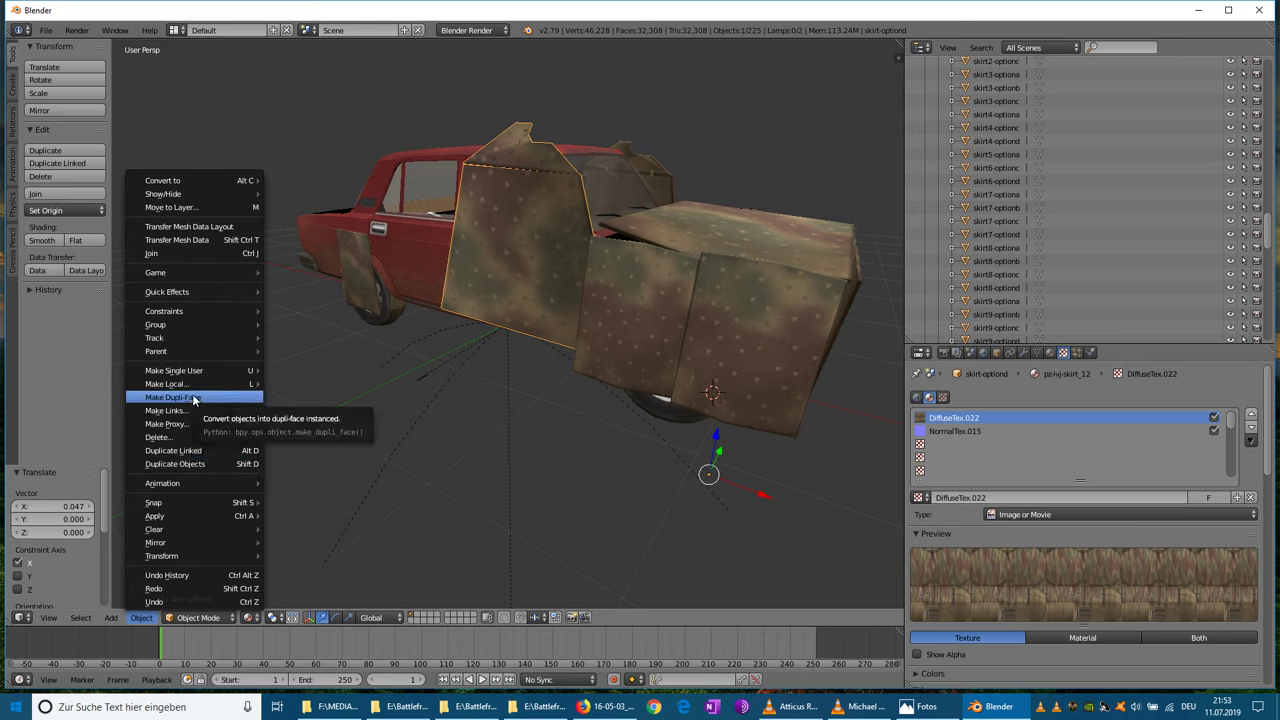
- Move the skirt5-optiond plate over the car's rear wheel 0.023 along Y
{"action": "middle_click_drag", "start_coordinate": [454, 362], "coordinate": [930, 378]}
{"action": "right_click", "coordinate": [457, 362]}
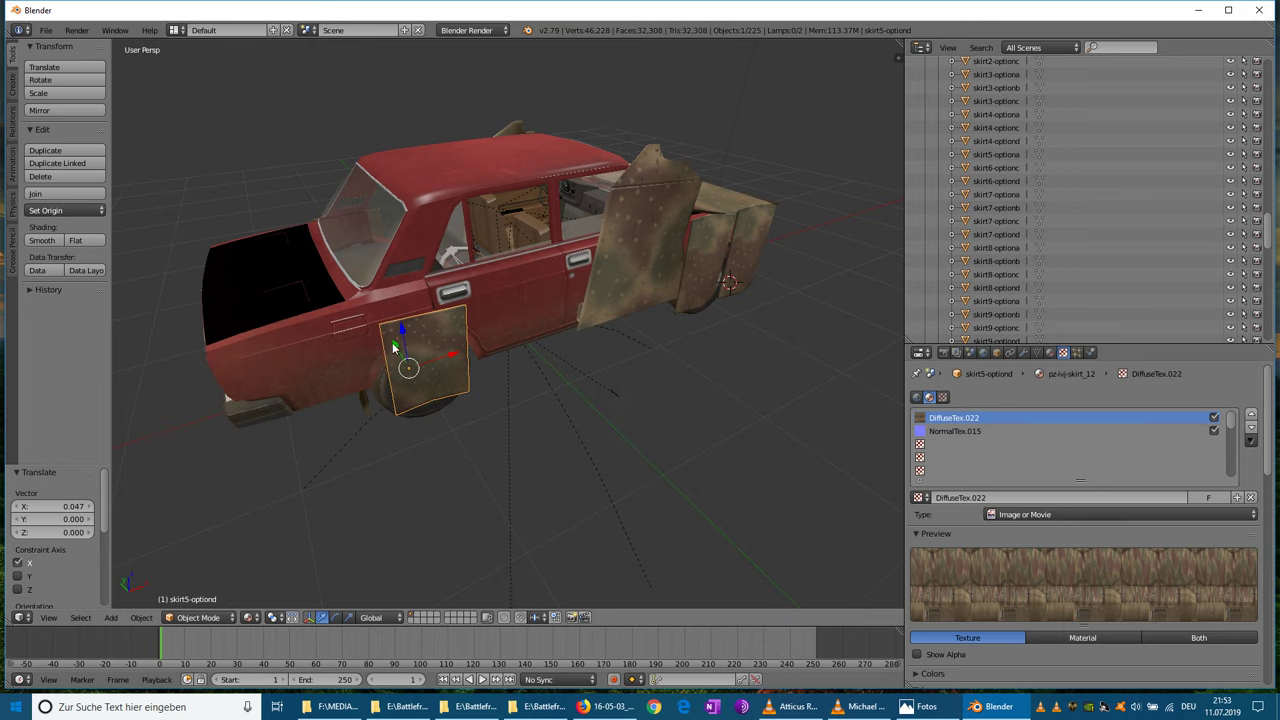
{"action": "left_click_drag", "start_coordinate": [395, 349], "coordinate": [390, 346]}
{"action": "middle_click_drag", "start_coordinate": [372, 348], "coordinate": [810, 362]}
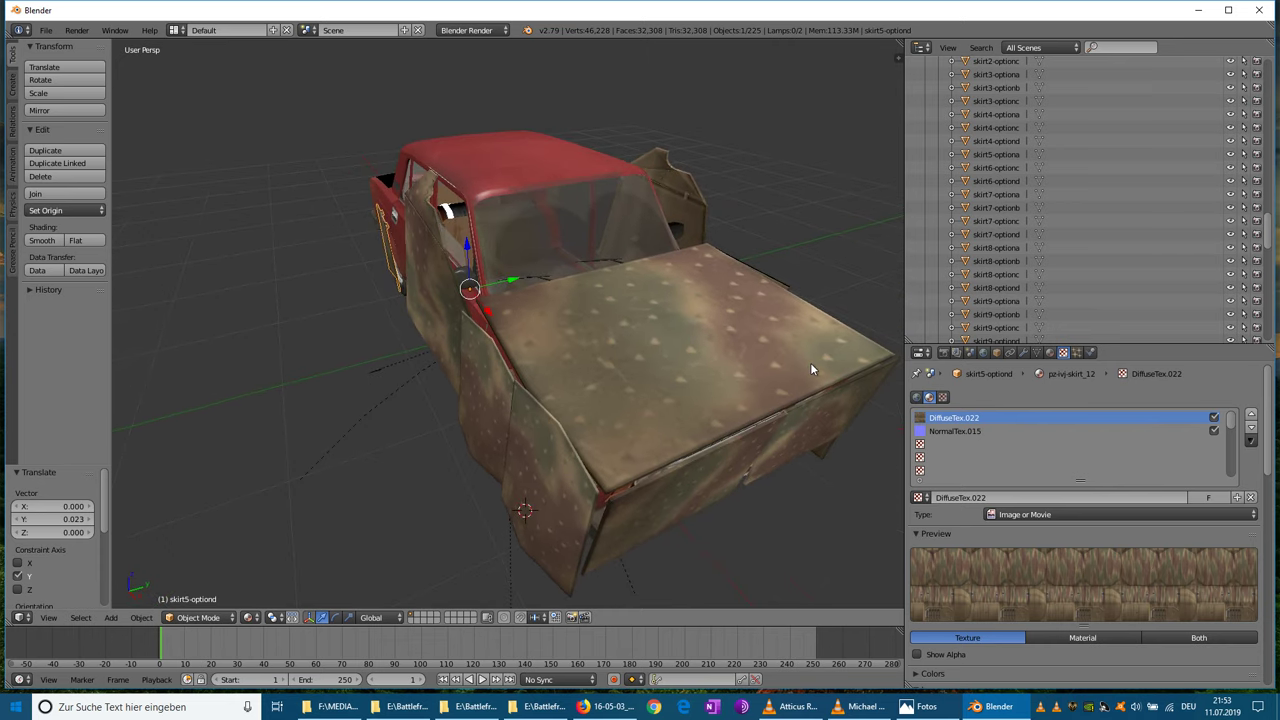
- Check the reference photo in Photos, and examine the armoured car from the front and side together with the tank
{"action": "left_click", "coordinate": [922, 707]}
{"action": "left_click", "coordinate": [922, 707]}
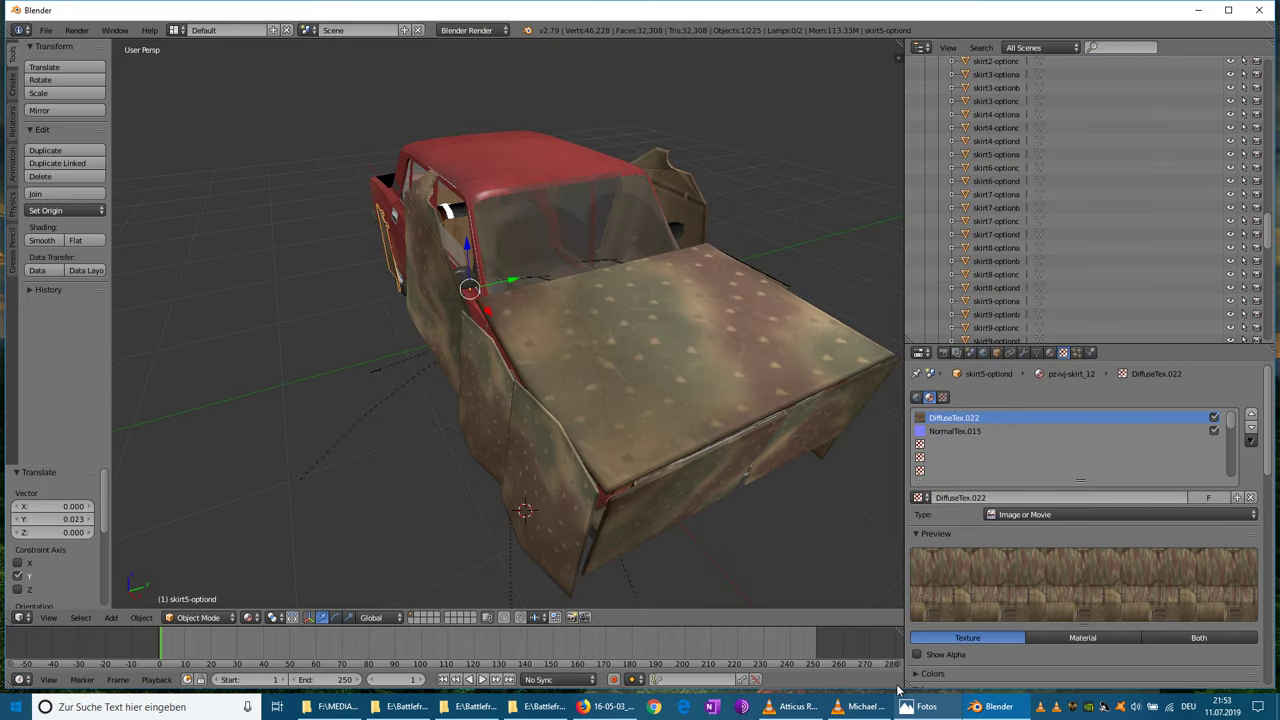
{"action": "scroll", "coordinate": [460, 300], "scroll_direction": "down", "scroll_amount": 4}
{"action": "middle_click_drag", "start_coordinate": [342, 331], "coordinate": [447, 372]}
{"action": "scroll", "coordinate": [447, 372], "scroll_direction": "up", "scroll_amount": 2}
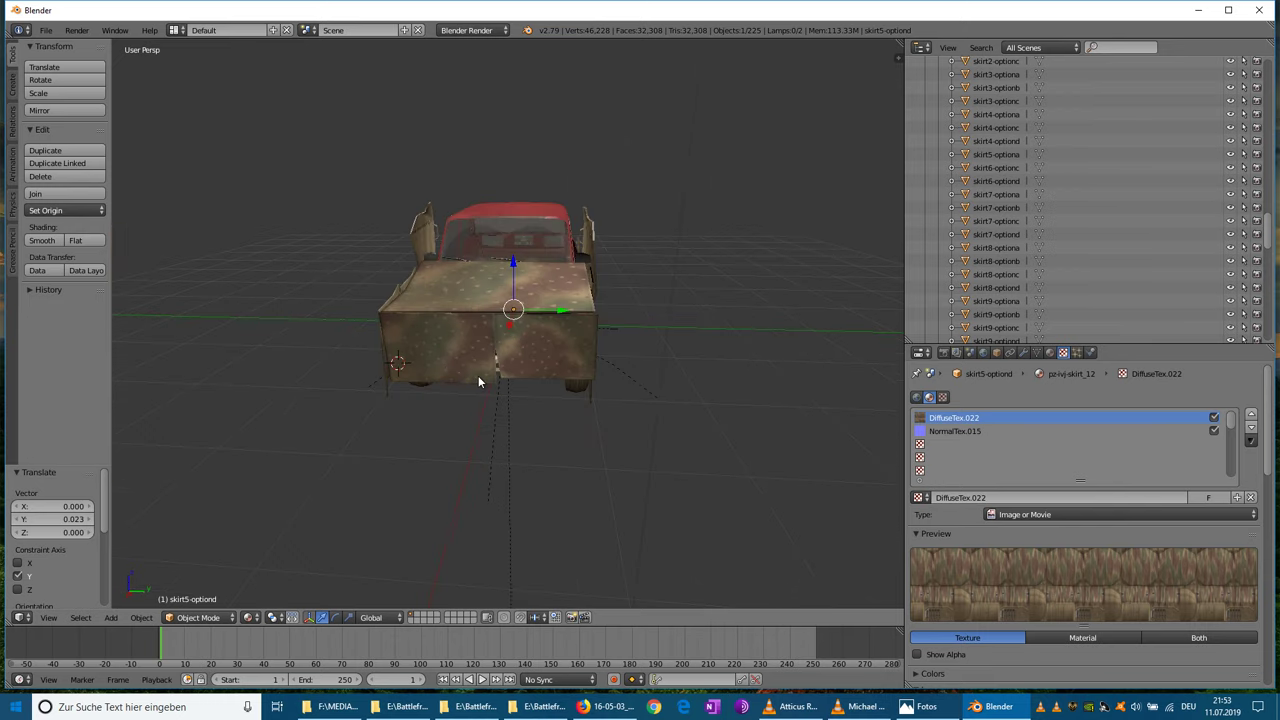
{"action": "middle_click_drag", "start_coordinate": [640, 560], "coordinate": [554, 469]}
{"action": "middle_click_drag", "start_coordinate": [471, 483], "coordinate": [573, 459]}
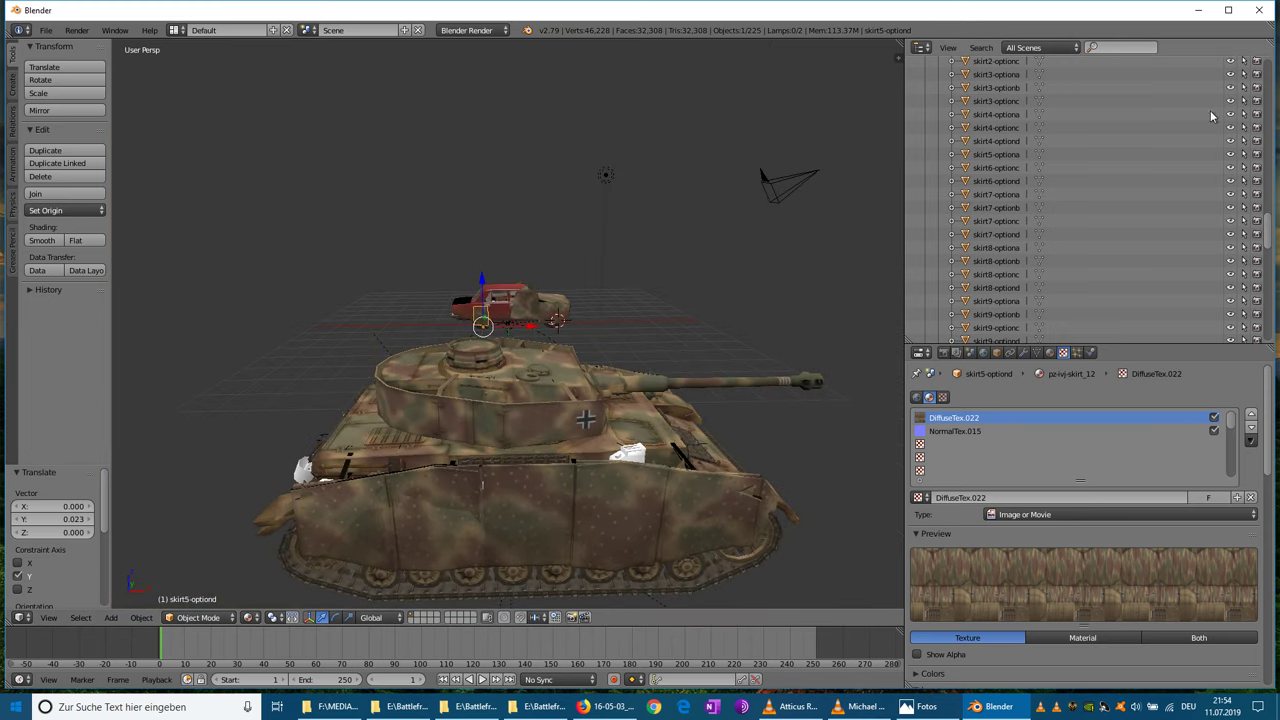
- Delete the Panzer IV by removing the hull.001 object with its whole hierarchy from the scene
{"action": "left_click_drag", "start_coordinate": [1274, 234], "coordinate": [1275, 77]}
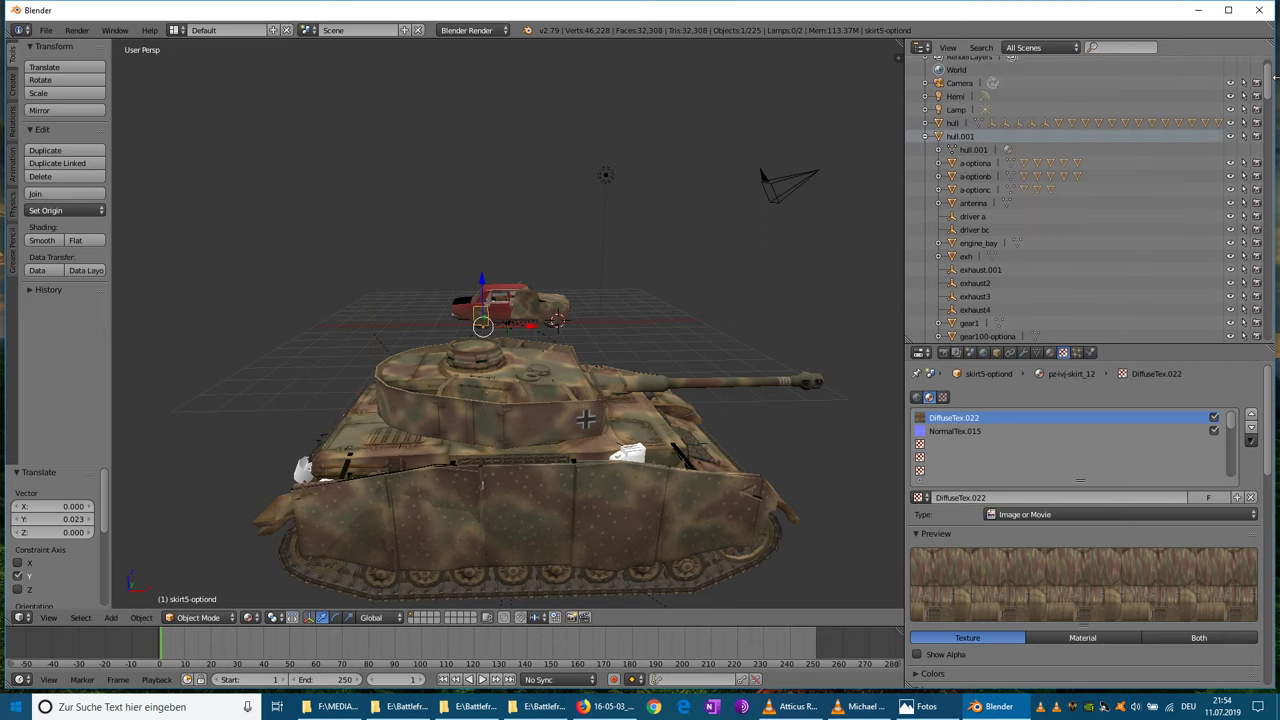
{"action": "left_click", "coordinate": [925, 137]}
{"action": "left_click", "coordinate": [958, 158]}
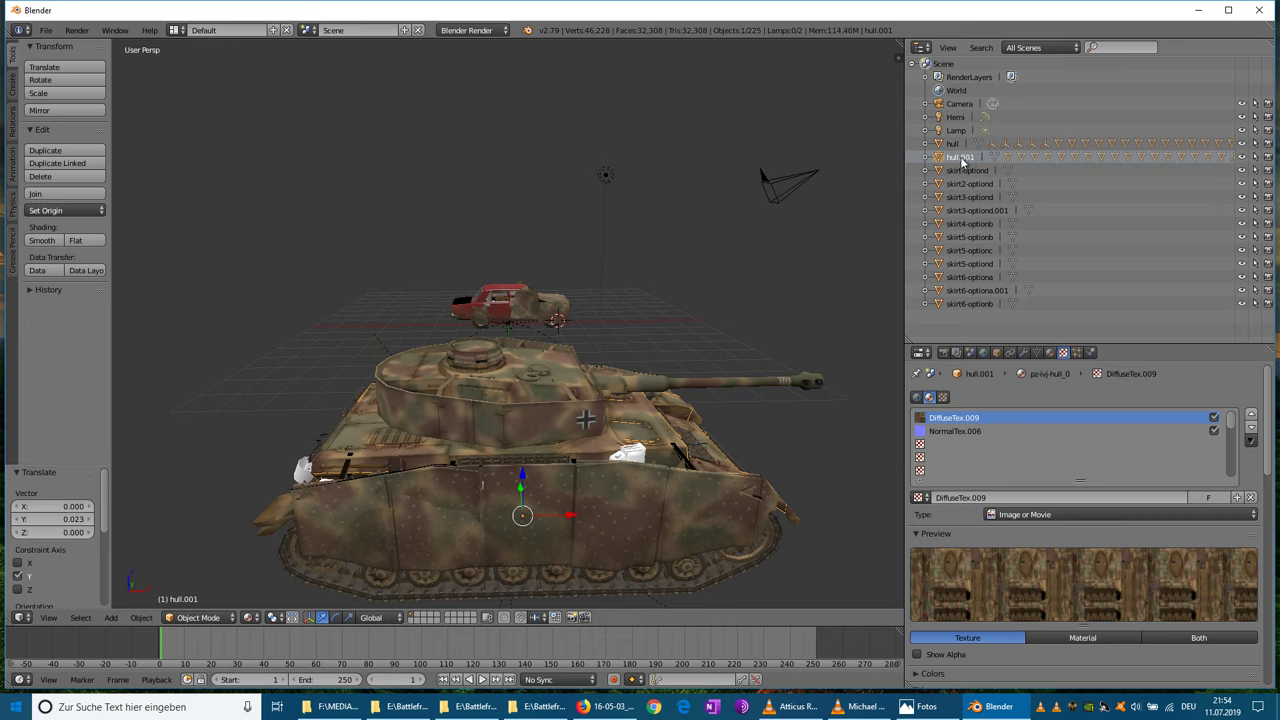
{"action": "right_click", "coordinate": [961, 159]}
{"action": "left_click", "coordinate": [940, 160]}
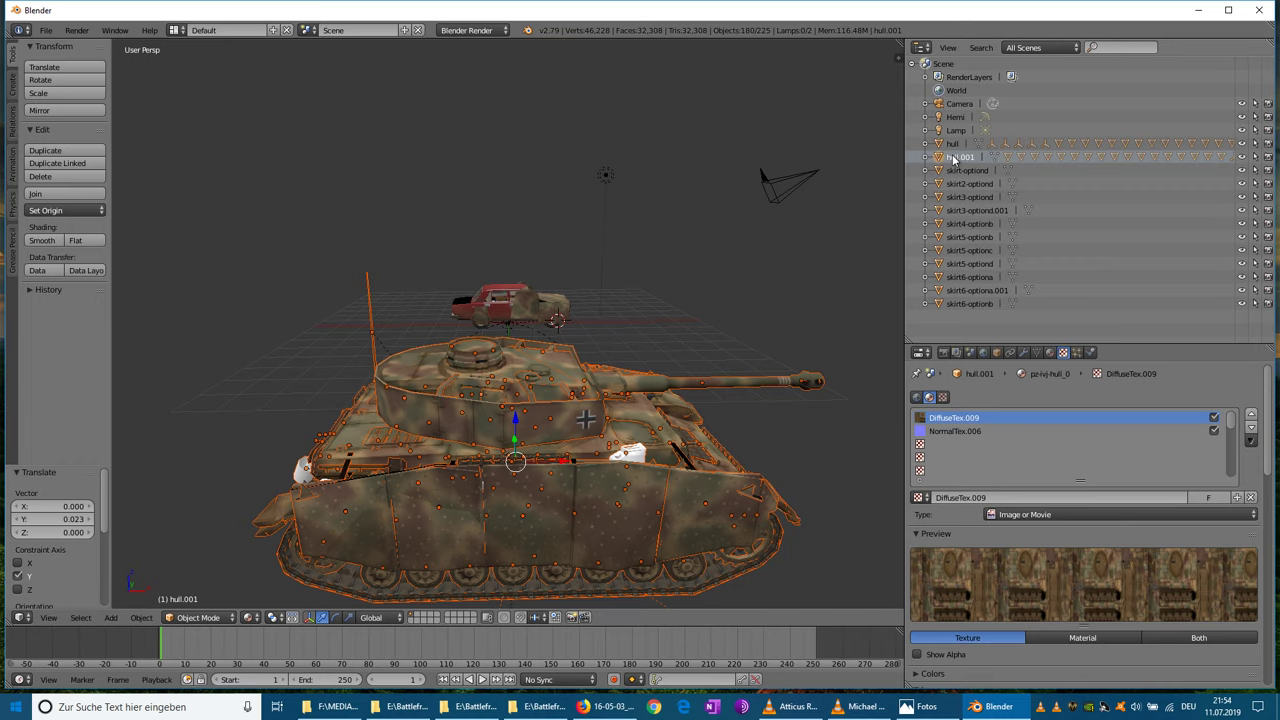
{"action": "right_click", "coordinate": [952, 160]}
{"action": "left_click", "coordinate": [907, 190]}
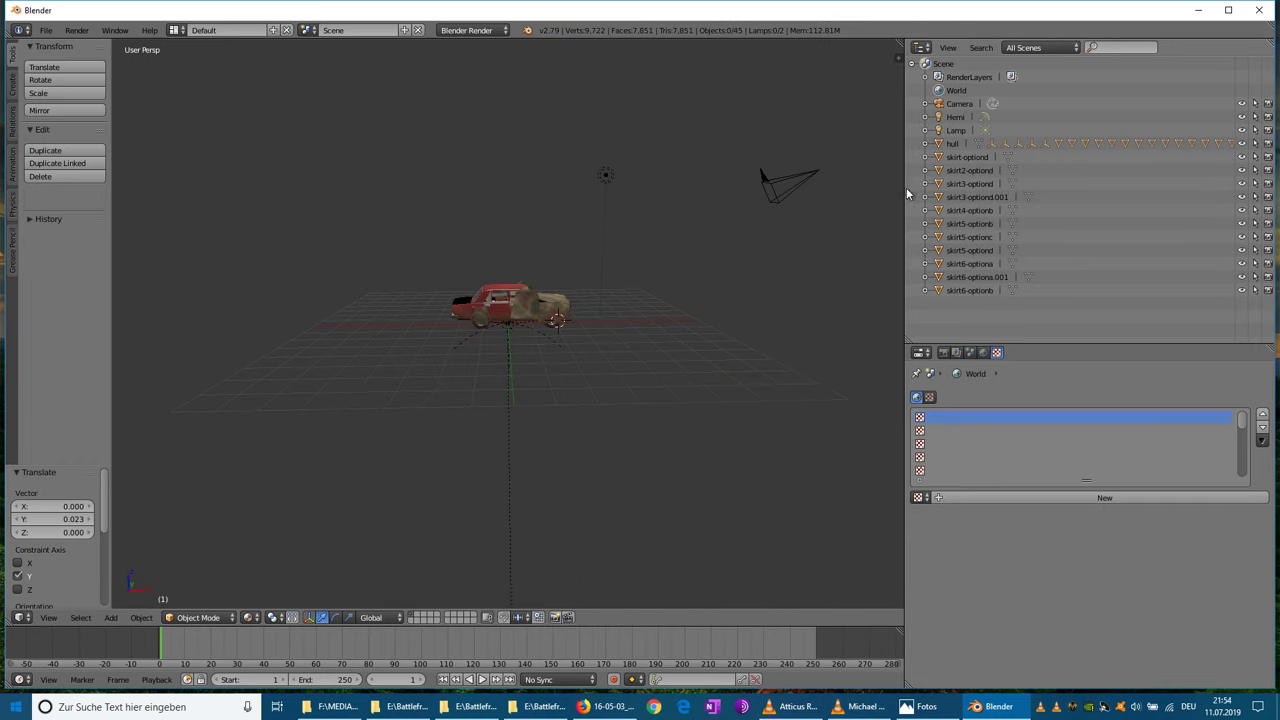
- Rename the skirt-optiond plate as skirt and the skirt2-optiond plate as skirt2
{"action": "middle_click_drag", "start_coordinate": [728, 240], "coordinate": [655, 258]}
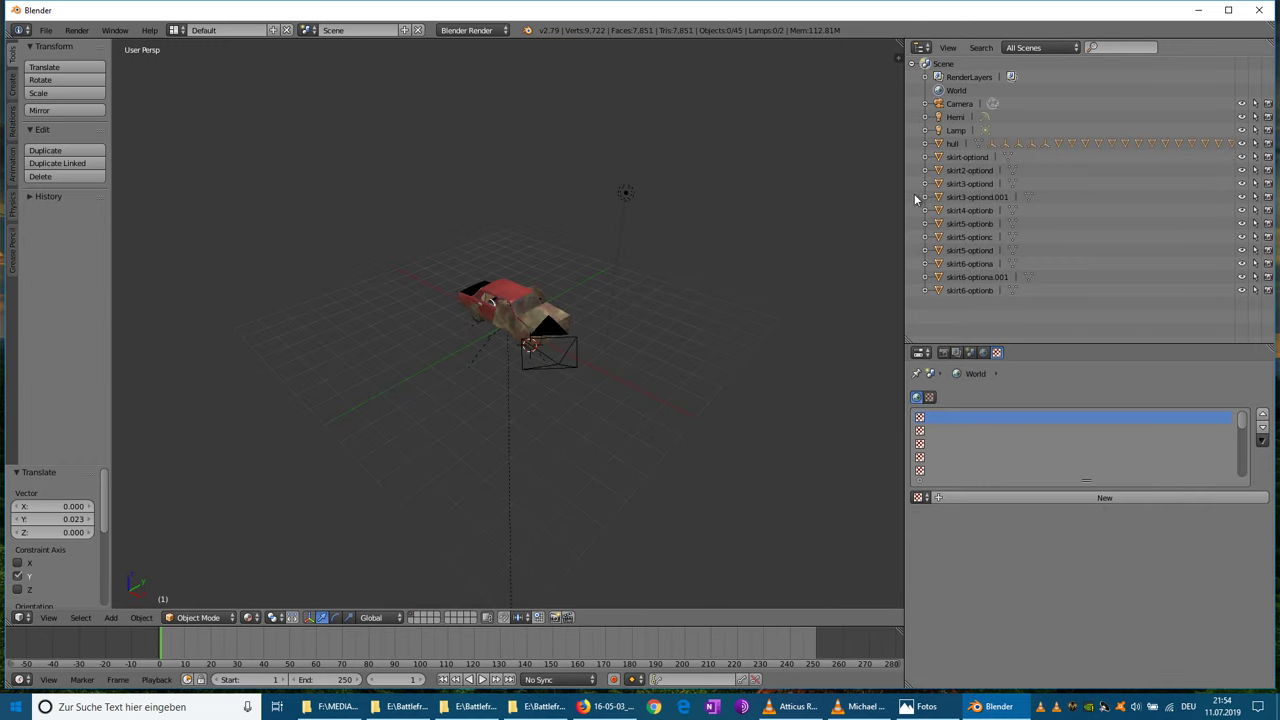
{"action": "double_click", "coordinate": [970, 158]}
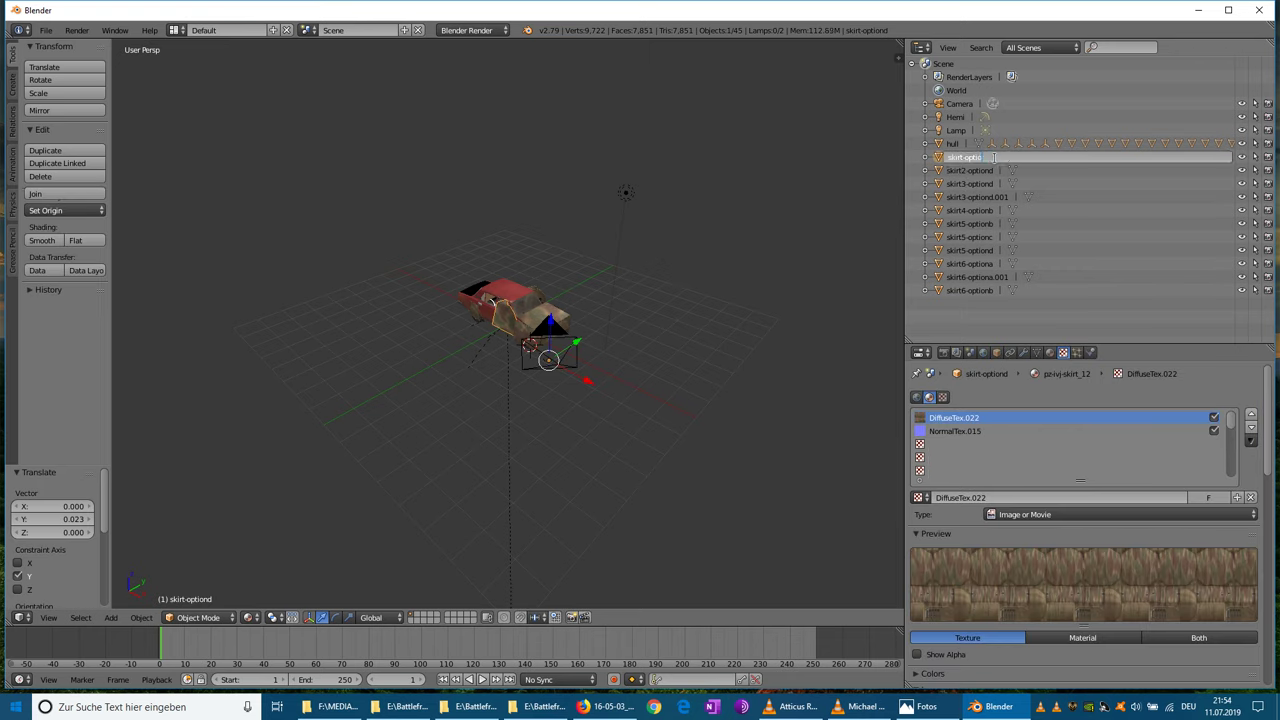
{"action": "double_click", "coordinate": [990, 170]}
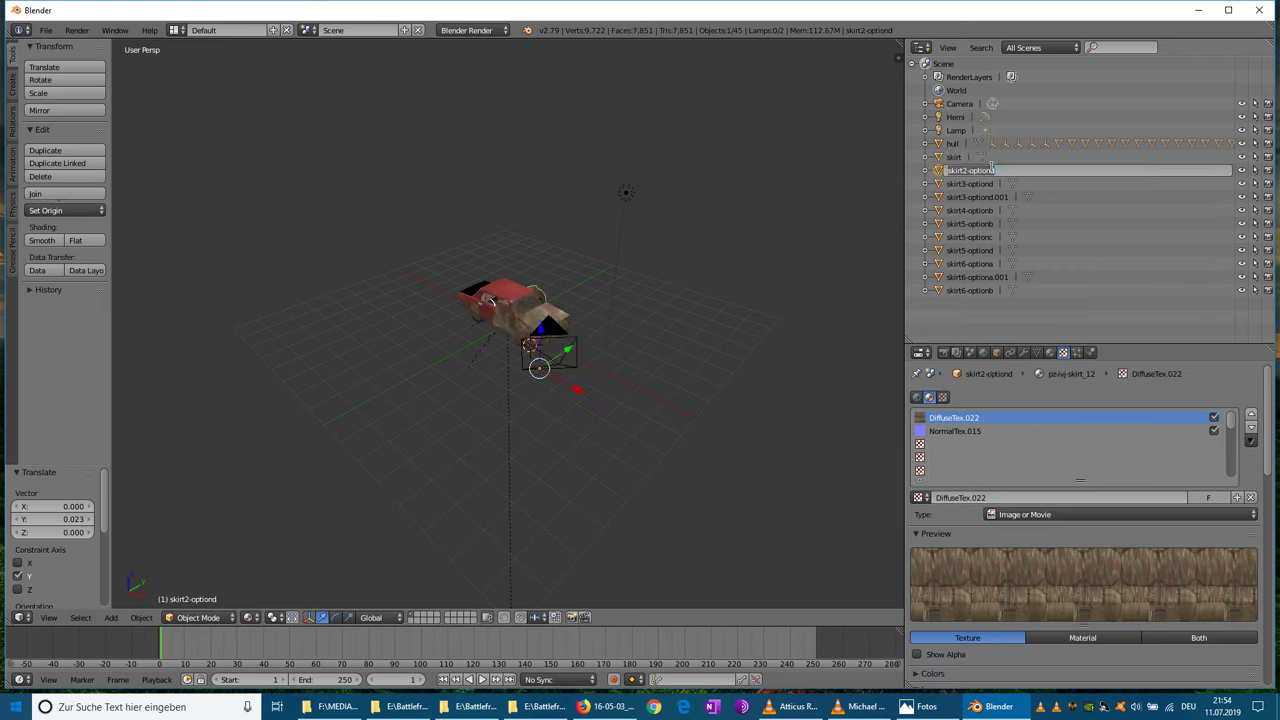
{"action": "key", "text": "BackSpace"}
{"action": "key", "text": "Return"}
- Rename the skirt3-optiond plate as skirt3 and the skirt3-optiond.001 plate as skirt7
{"action": "double_click", "coordinate": [990, 184]}
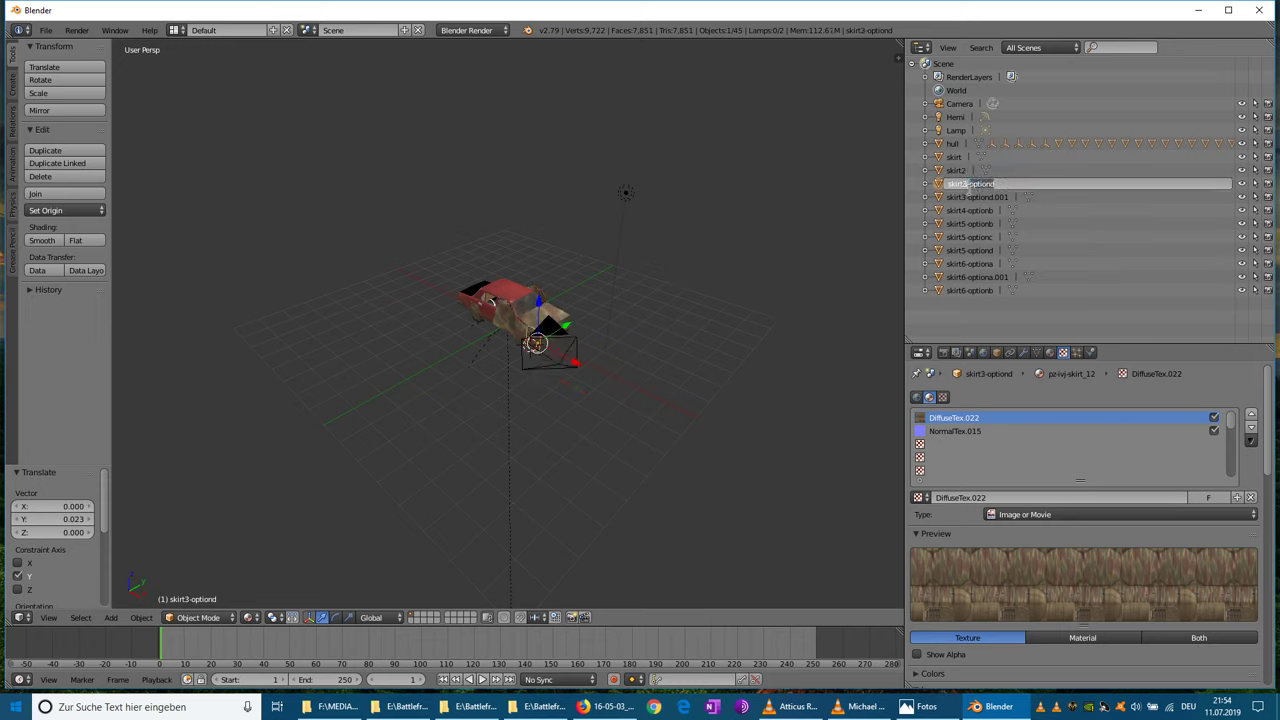
{"action": "key", "text": "BackSpace"}
{"action": "key", "text": "Return"}
{"action": "double_click", "coordinate": [1014, 197]}
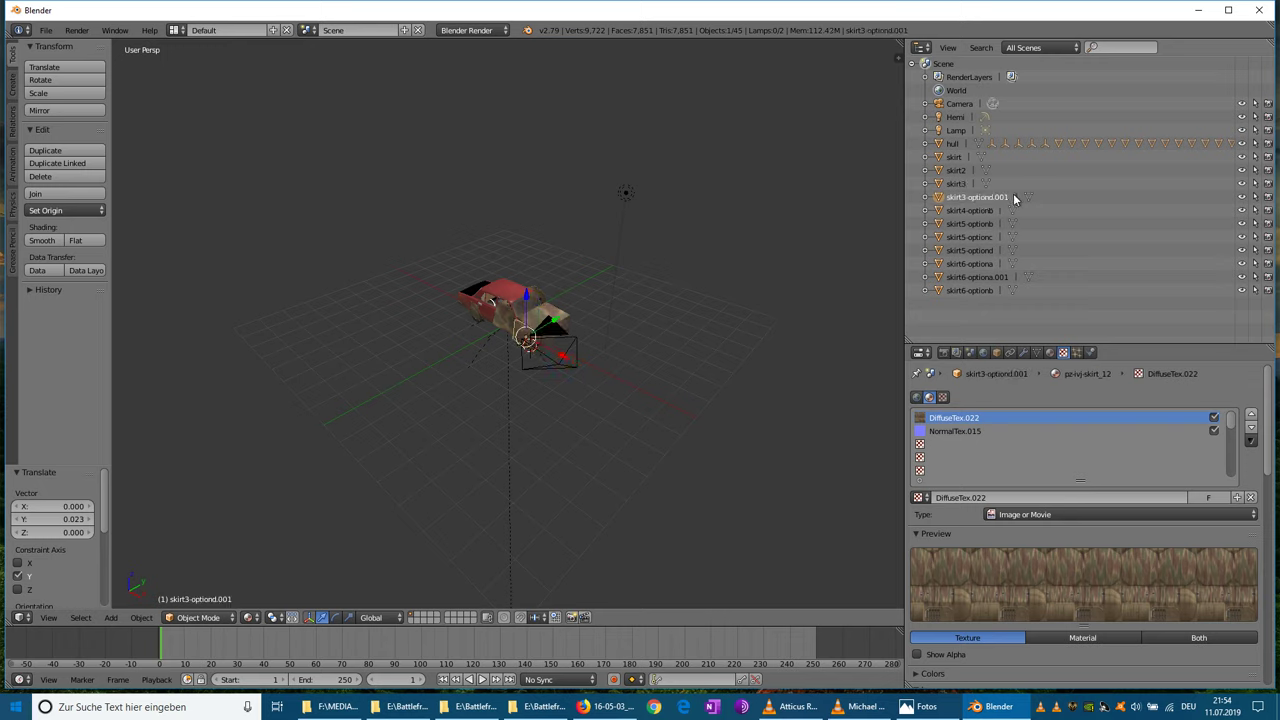
{"action": "left_click_drag", "start_coordinate": [1014, 197], "coordinate": [963, 203]}
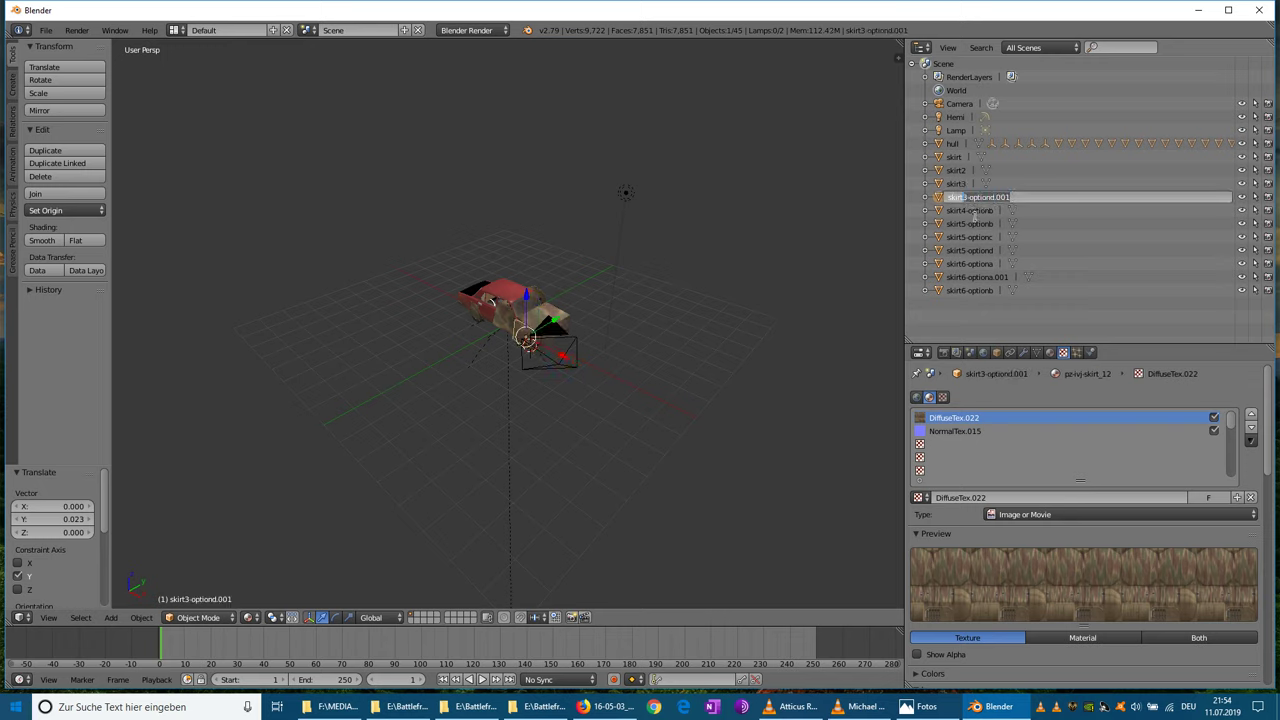
{"action": "key", "text": "BackSpace"}
{"action": "key", "text": "Return"}
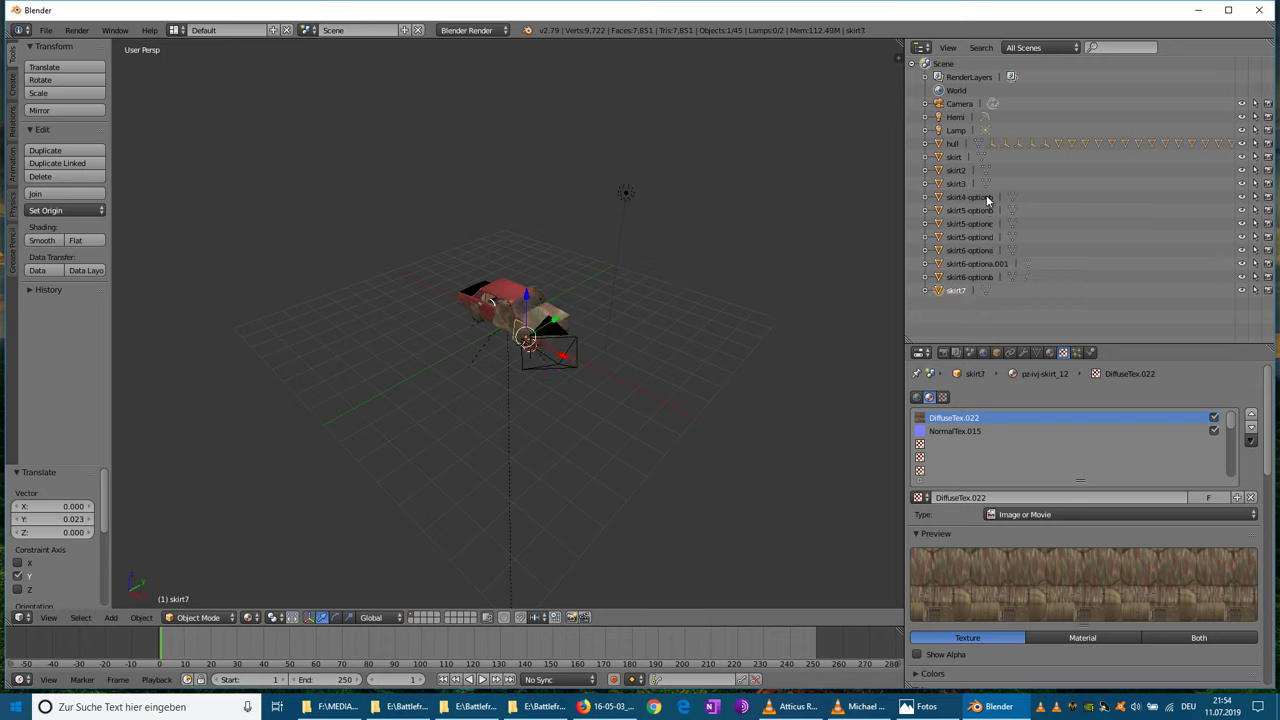
- Rename the skirt4-optionb plate as skirt4 and the skirt5-optionb plate as skirt5
{"action": "left_click", "coordinate": [987, 199]}
{"action": "double_click", "coordinate": [993, 198]}
{"action": "left_click_drag", "start_coordinate": [995, 198], "coordinate": [970, 199]}
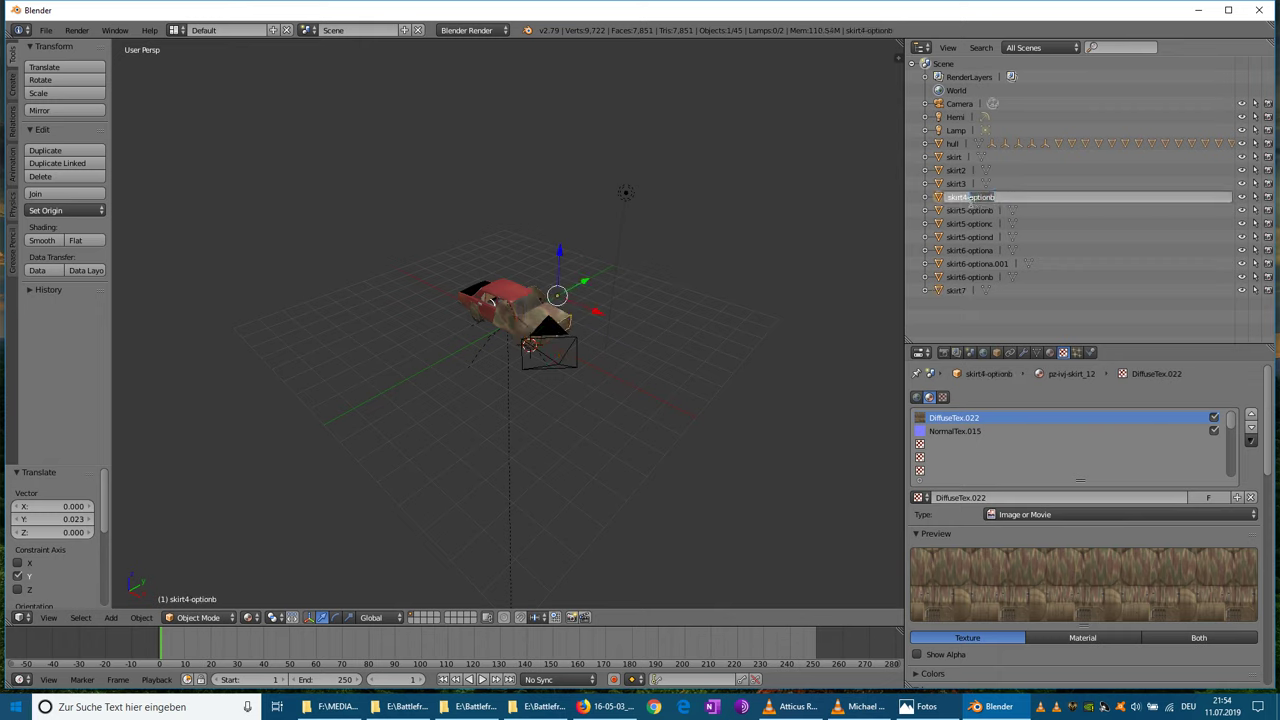
{"action": "key", "text": "BackSpace"}
{"action": "left_click", "coordinate": [984, 223]}
{"action": "double_click", "coordinate": [986, 212]}
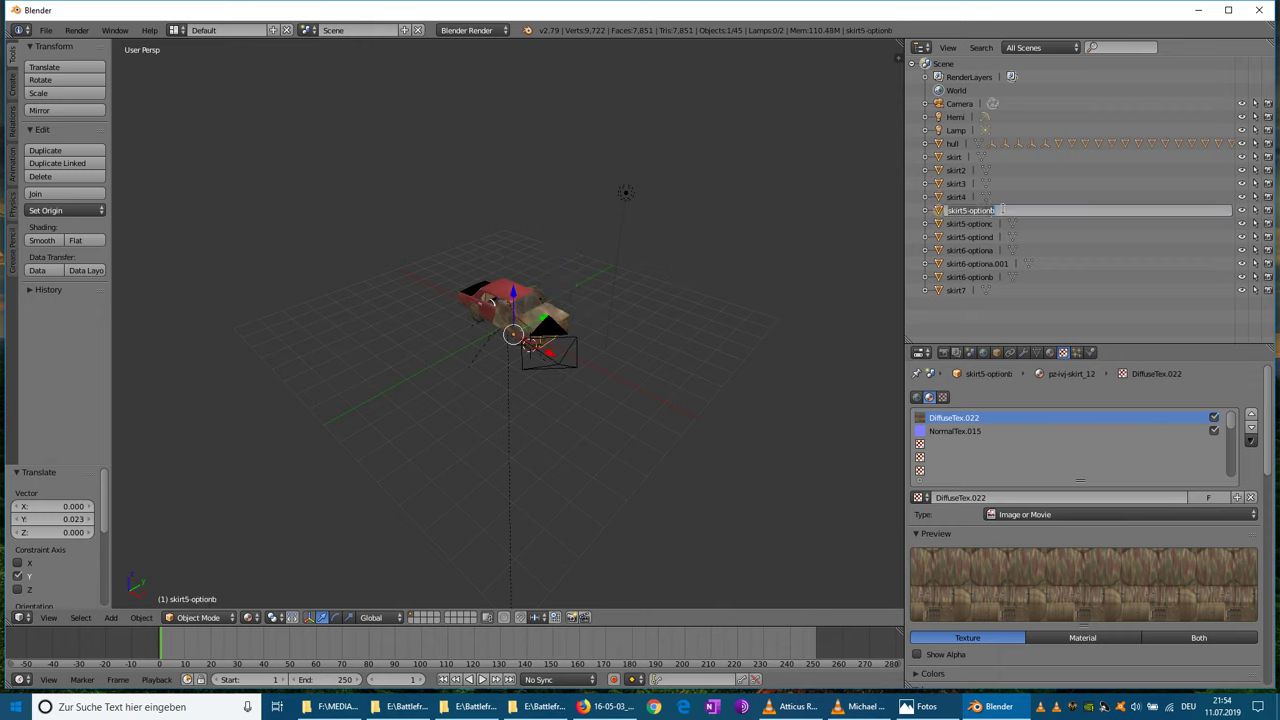
{"action": "left_click_drag", "start_coordinate": [997, 211], "coordinate": [967, 226]}
{"action": "key", "text": "BackSpace"}
{"action": "key", "text": "Return"}
- Rename the skirt5-optionc plate as skirt8 and the skirt5-optiond plate as skirt9
{"action": "double_click", "coordinate": [983, 226]}
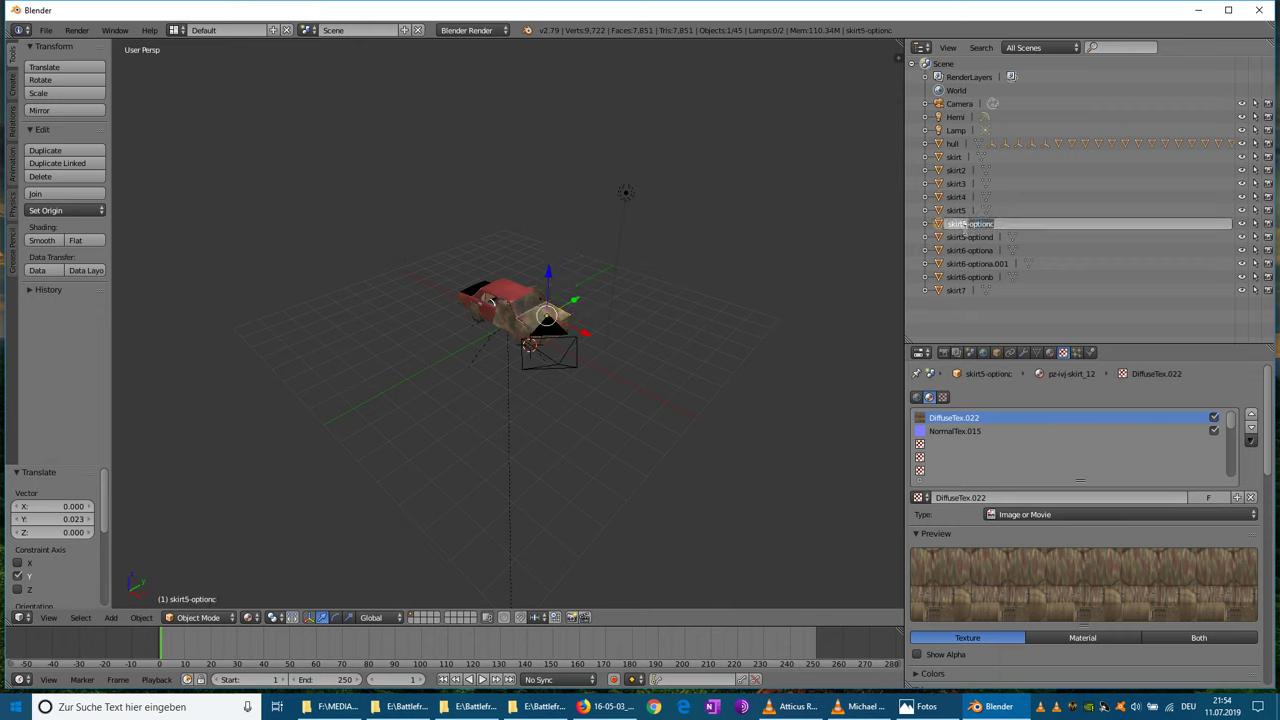
{"action": "key", "text": "BackSpace"}
{"action": "key", "text": "Return"}
{"action": "left_click", "coordinate": [966, 224]}
{"action": "double_click", "coordinate": [965, 224]}
{"action": "key", "text": "BackSpace"}
{"action": "type", "text": "9"}
{"action": "key", "text": "Return"}
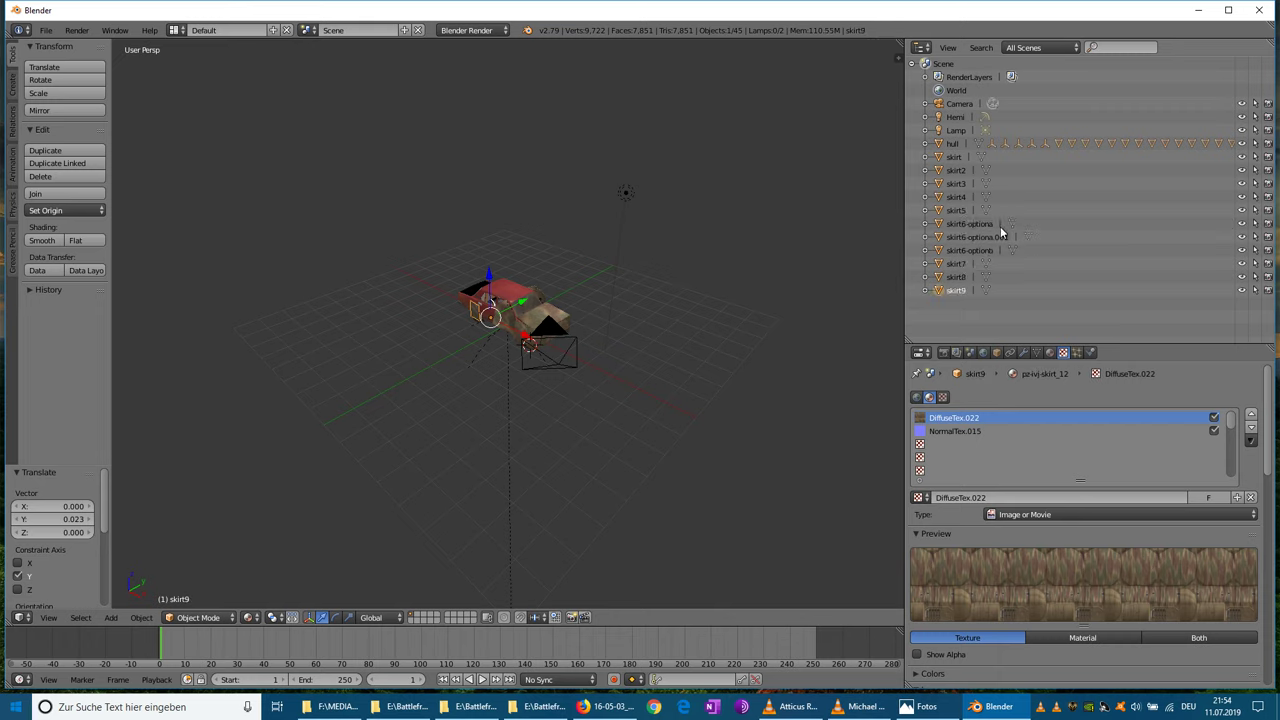
- Rename the skirt6-optiona plate as skirt10 and the skirt6-optiona.001 plate as skirt11
{"action": "double_click", "coordinate": [985, 228]}
{"action": "left_click_drag", "start_coordinate": [996, 225], "coordinate": [965, 228]}
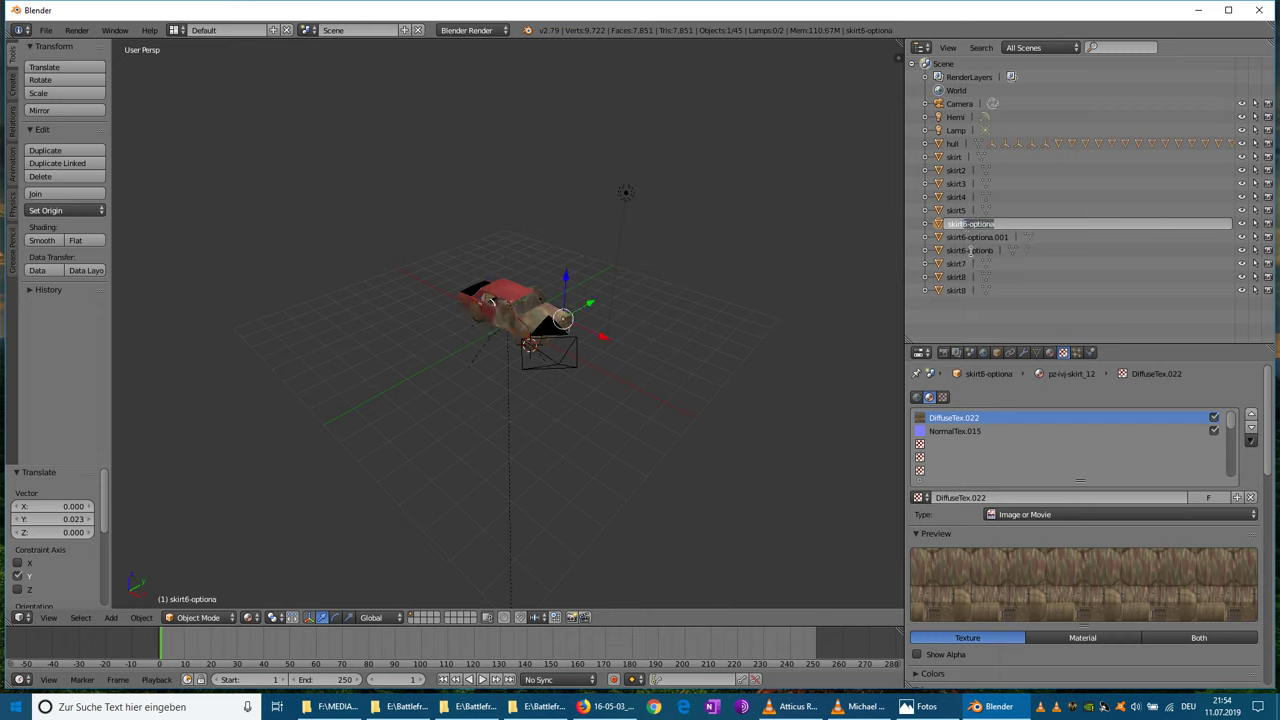
{"action": "type", "text": "6"}
{"action": "key", "text": "Return"}
{"action": "left_click", "coordinate": [976, 238]}
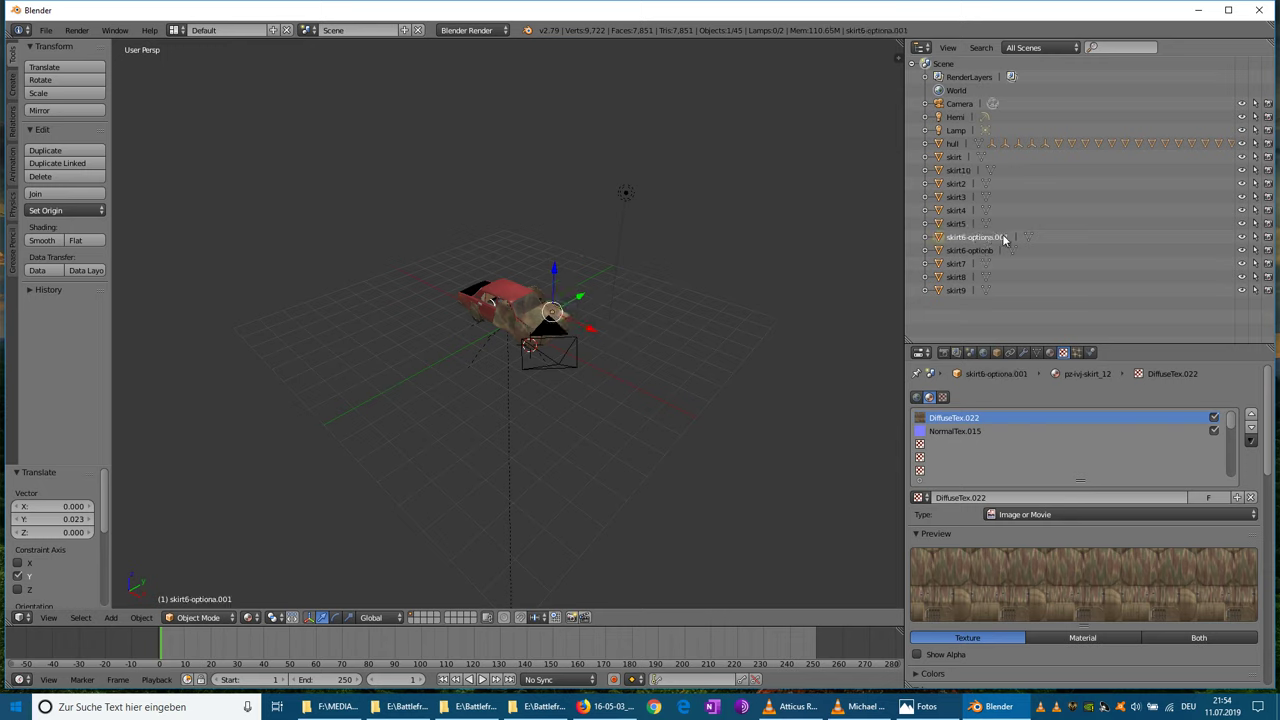
{"action": "double_click", "coordinate": [1005, 239]}
{"action": "left_click_drag", "start_coordinate": [1010, 237], "coordinate": [966, 241]}
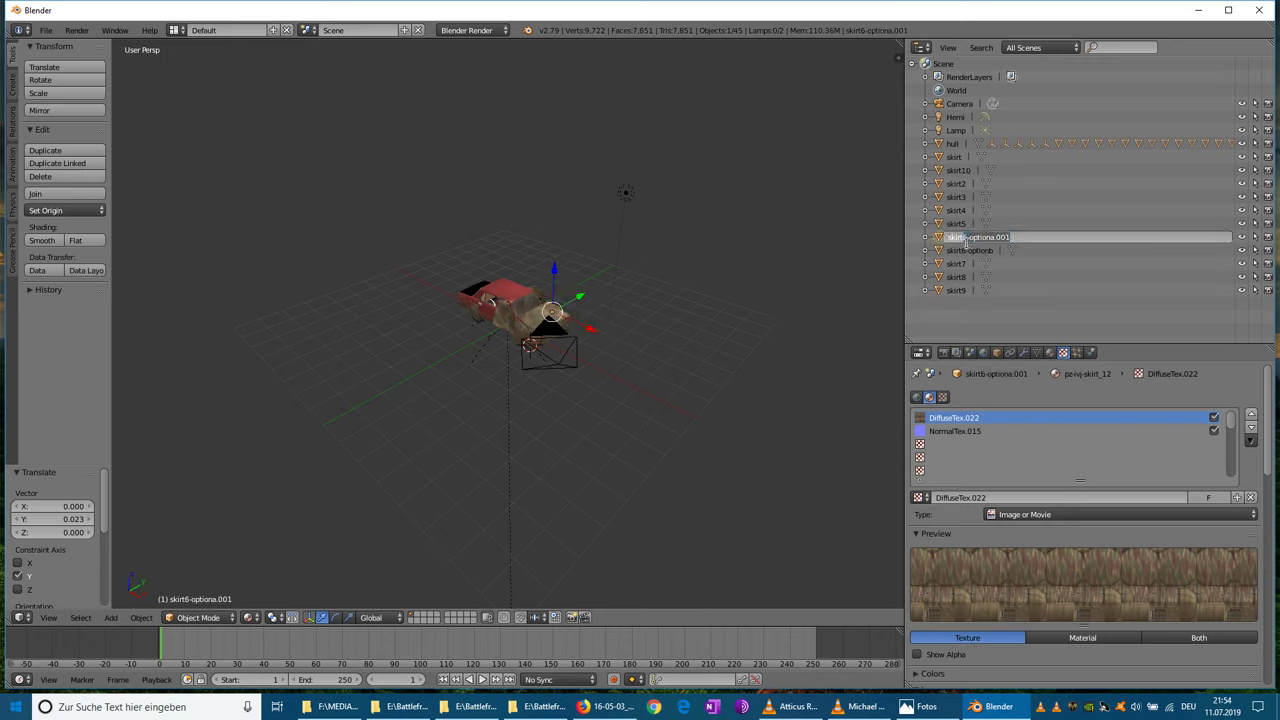
{"action": "type", "text": "11"}
{"action": "key", "text": "Return"}
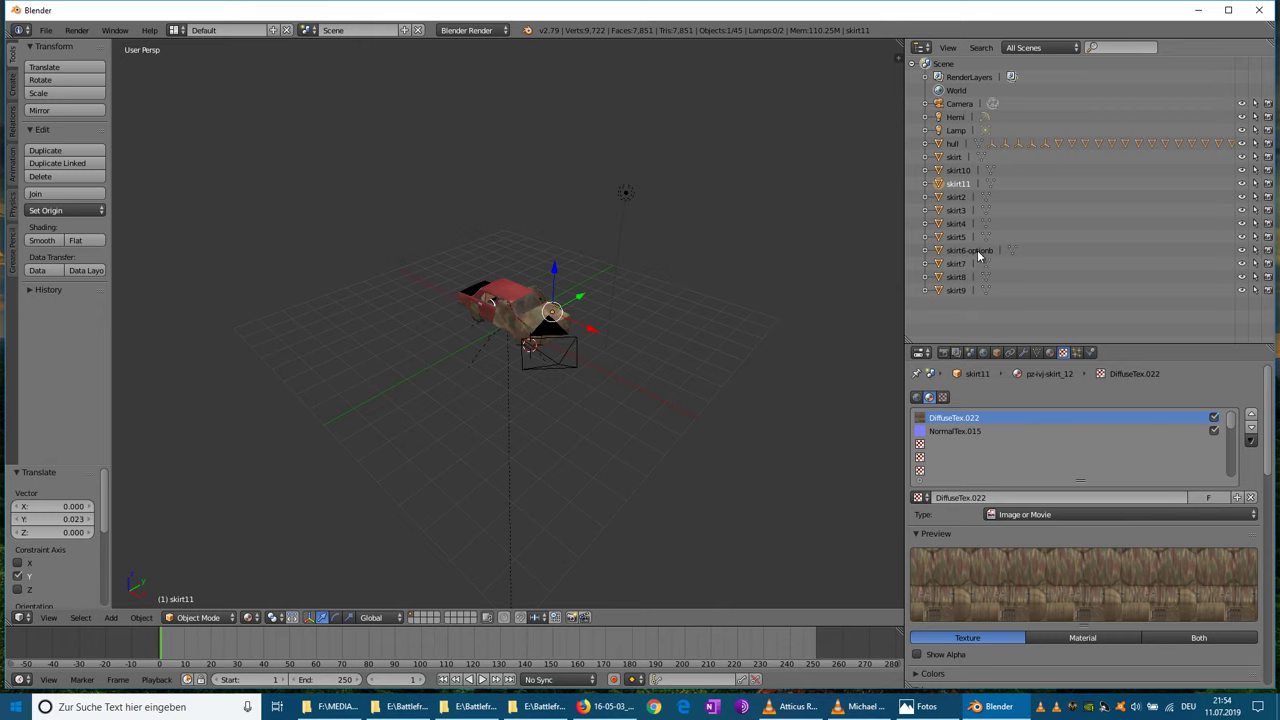
- Open the skirt6-optionb plate's name for editing
{"action": "left_click", "coordinate": [977, 250]}
{"action": "double_click", "coordinate": [977, 250]}
{"action": "left_click_drag", "start_coordinate": [947, 250], "coordinate": [965, 251]}
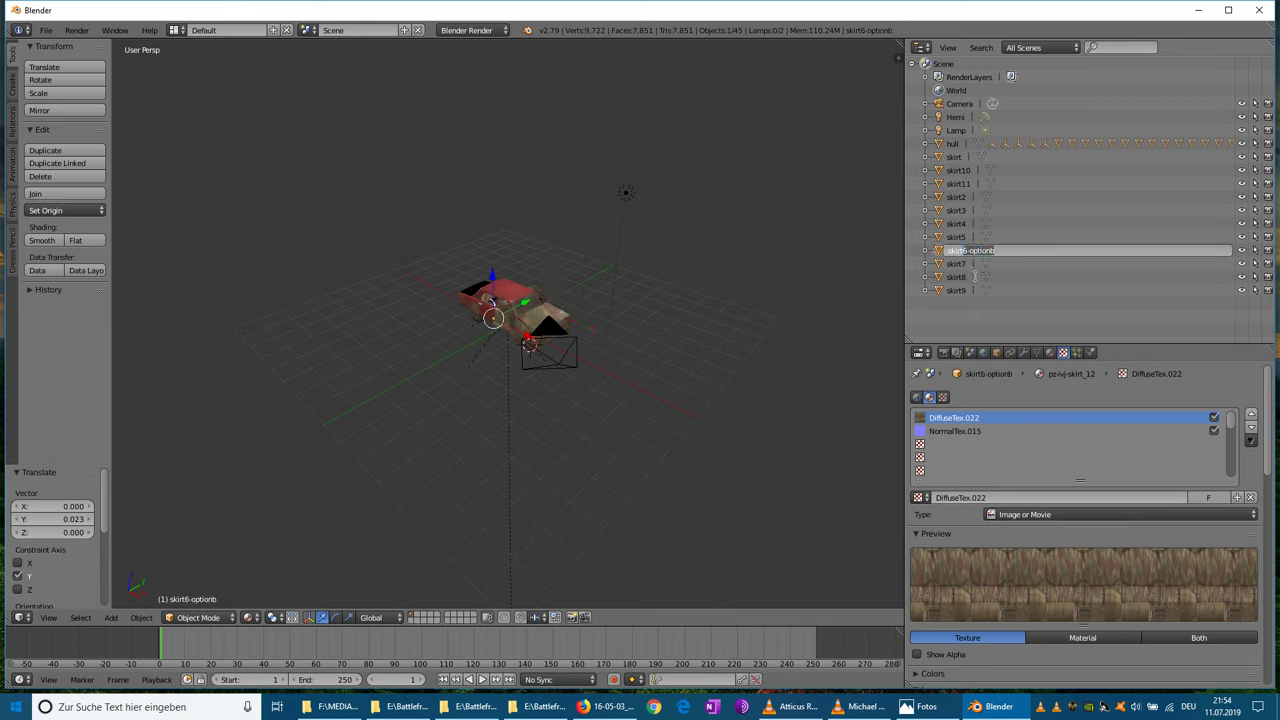
- Rename skirt6-optionb to skirt12 and parent all the loose skirt objects to hull
{"action": "type", "text": "12"}
{"action": "key", "text": "Return"}
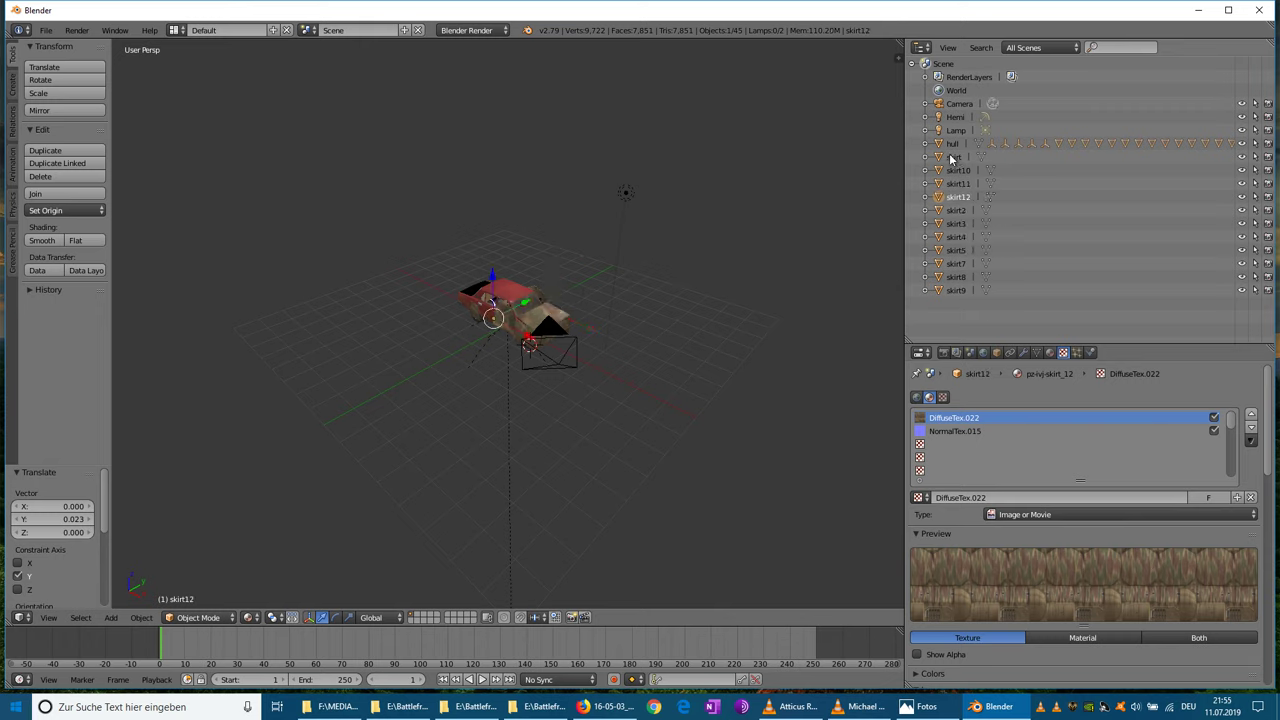
{"action": "left_click_drag", "start_coordinate": [940, 159], "coordinate": [941, 143]}
{"action": "left_click_drag", "start_coordinate": [939, 157], "coordinate": [941, 143]}
{"action": "left_click_drag", "start_coordinate": [939, 157], "coordinate": [940, 143]}
{"action": "left_click_drag", "start_coordinate": [939, 157], "coordinate": [940, 143]}
{"action": "scroll", "coordinate": [686, 294], "scroll_direction": "up", "scroll_amount": 6}
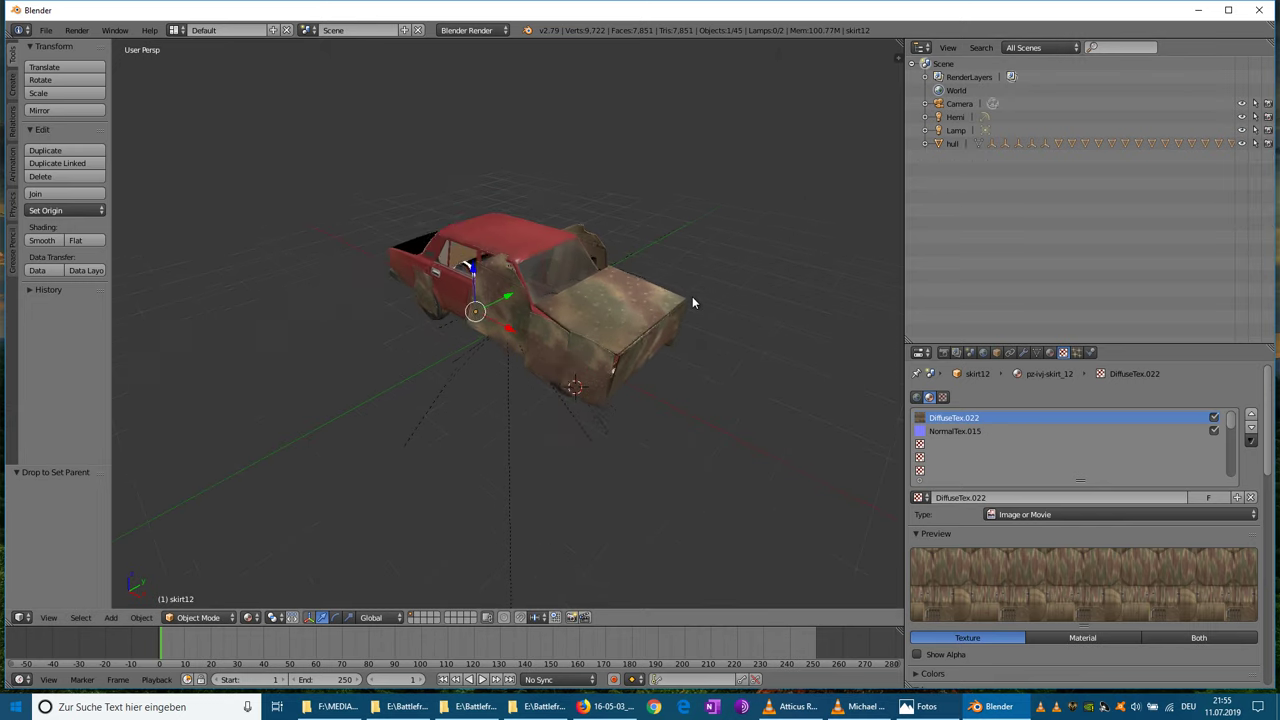
- Expand the hull hierarchy, widen the outliner and parent the skirt plate to the adjacent front door, hatch2
{"action": "left_click", "coordinate": [925, 144]}
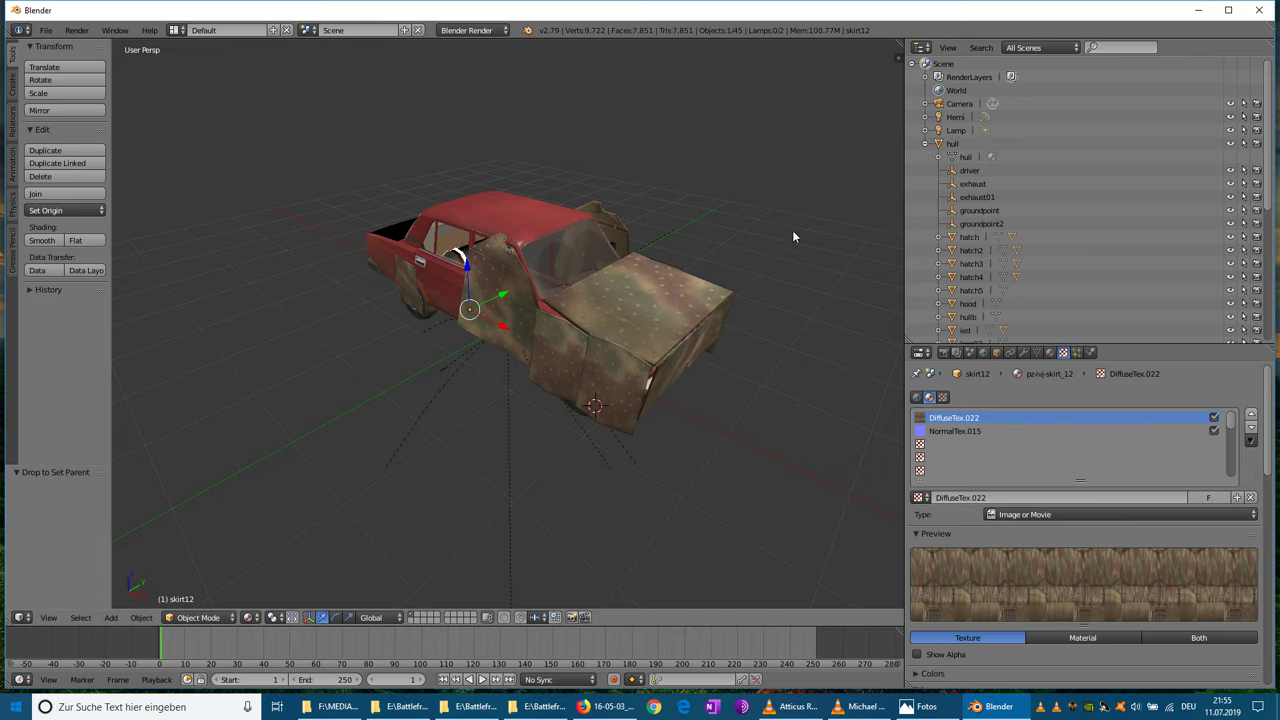
{"action": "right_click", "coordinate": [500, 318]}
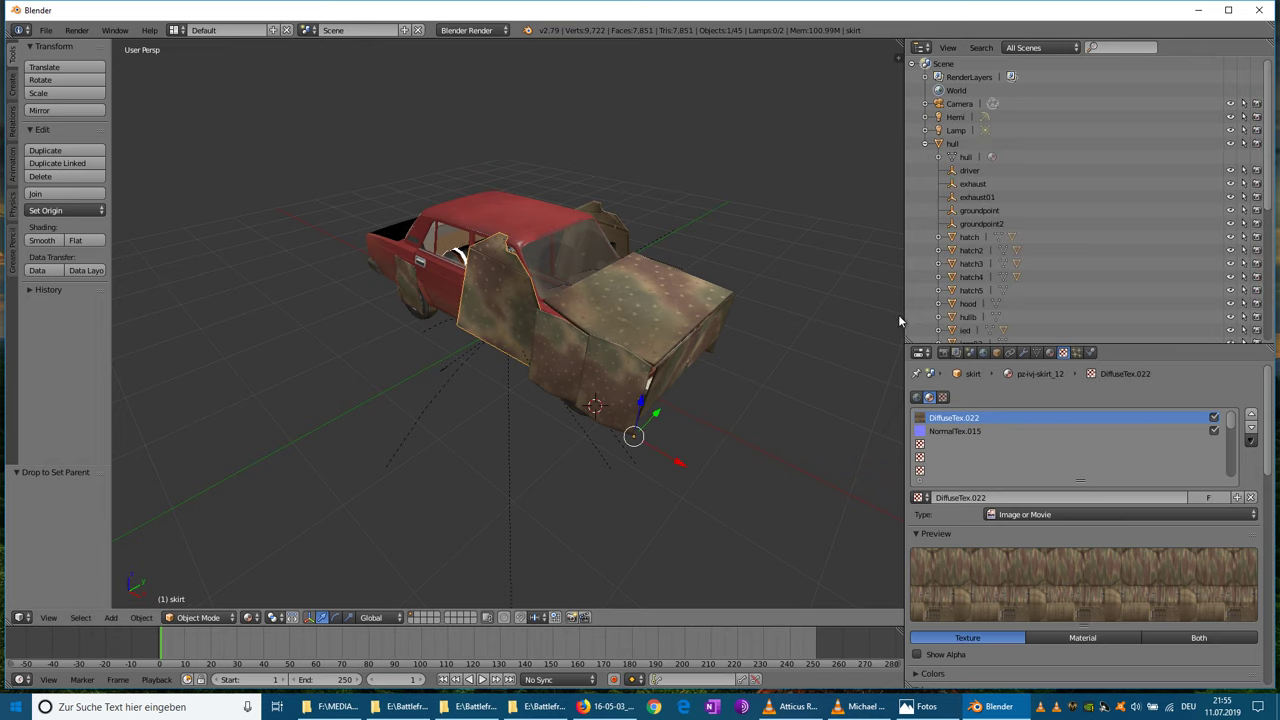
{"action": "left_click_drag", "start_coordinate": [903, 314], "coordinate": [705, 314]}
{"action": "scroll", "coordinate": [878, 246], "scroll_direction": "down", "scroll_amount": 5}
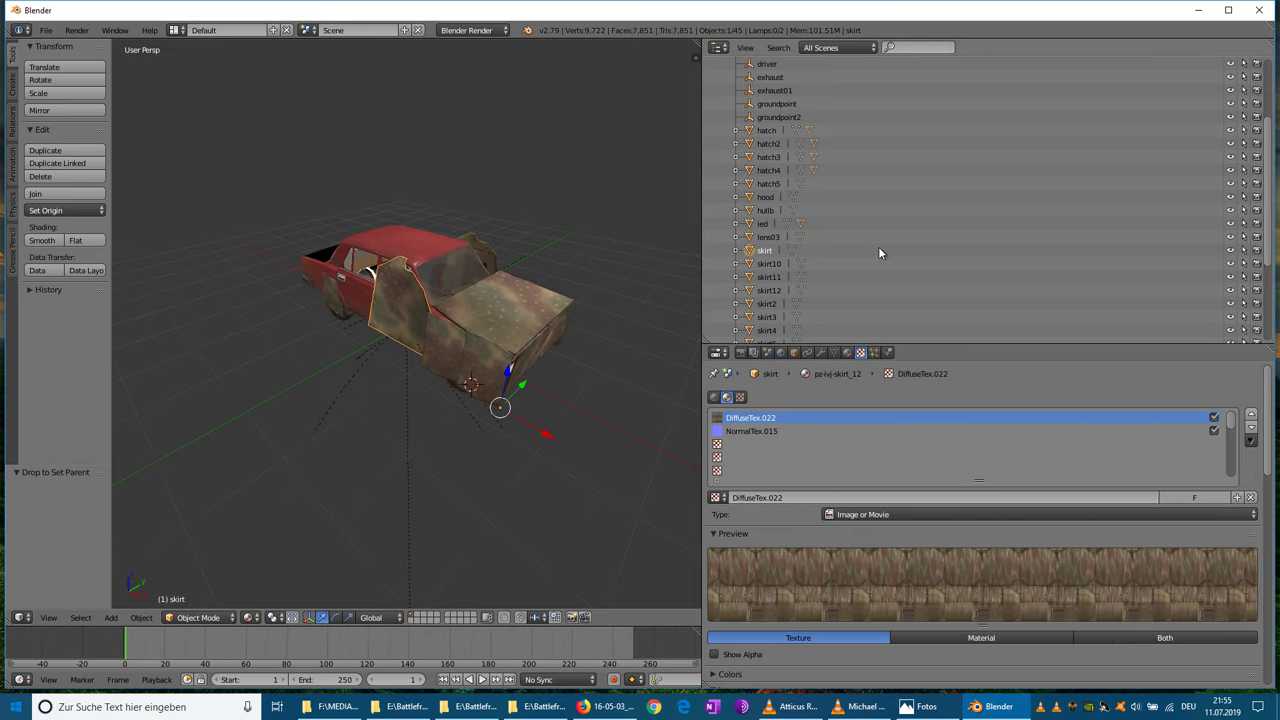
{"action": "scroll", "coordinate": [867, 249], "scroll_direction": "down", "scroll_amount": 1}
{"action": "middle_click_drag", "start_coordinate": [560, 300], "coordinate": [459, 291]}
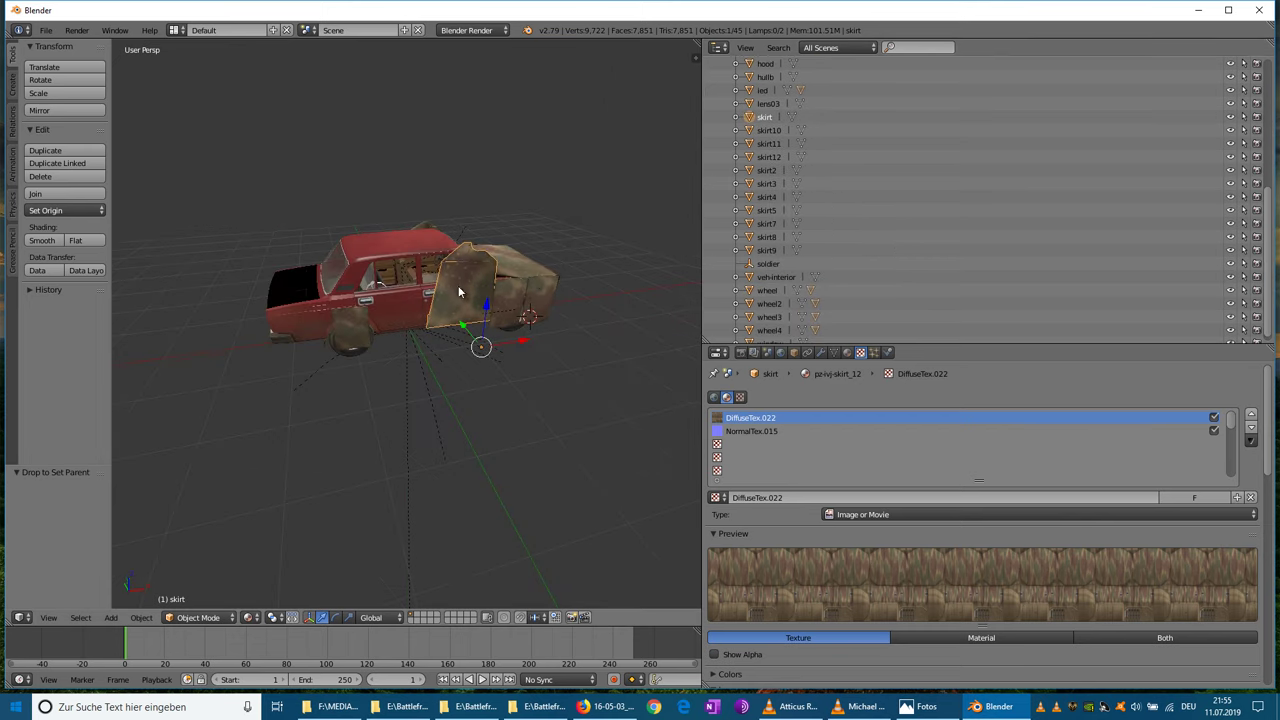
{"action": "right_click", "coordinate": [426, 300]}
{"action": "scroll", "coordinate": [839, 190], "scroll_direction": "up", "scroll_amount": 6}
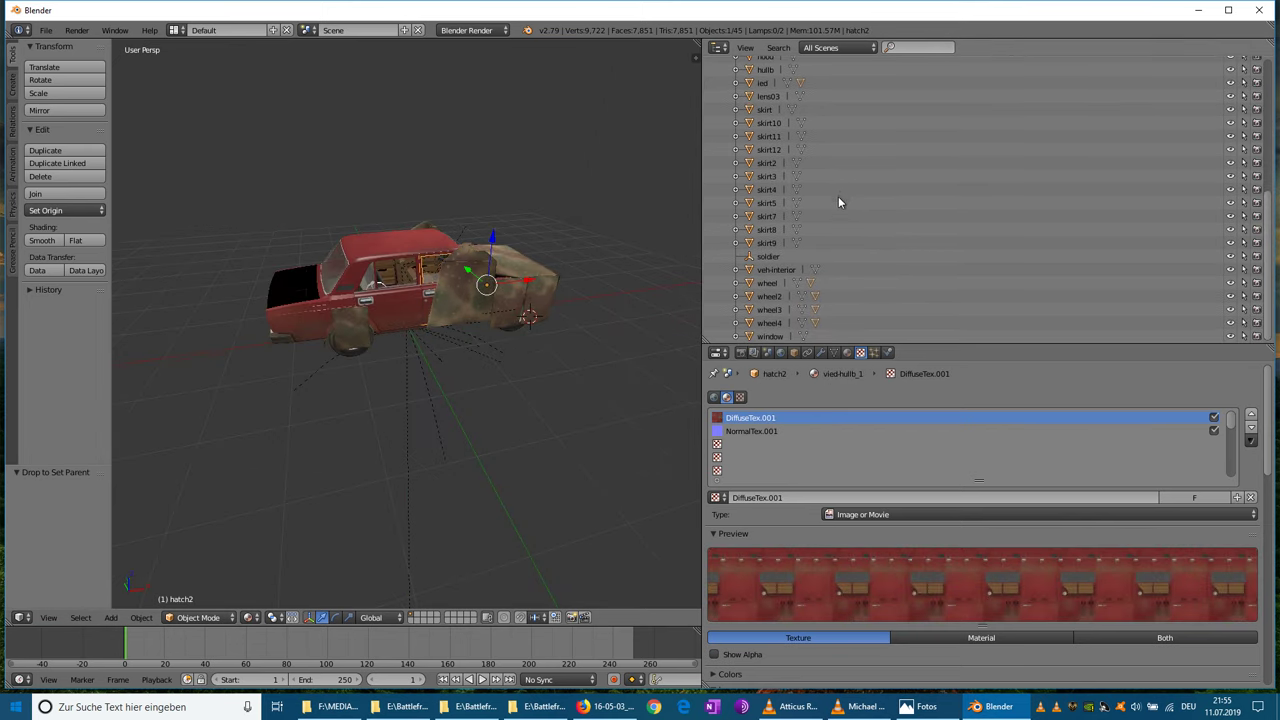
{"action": "left_click_drag", "start_coordinate": [763, 270], "coordinate": [752, 163]}
- Parent skirt2, the door plate on the opposite side of the car, to the front door object hatch
{"action": "mouse_move", "coordinate": [450, 280]}
{"action": "middle_mouse_down"}
{"action": "mouse_move", "coordinate": [501, 267]}
{"action": "mouse_move", "coordinate": [240, 240]}
{"action": "mouse_move", "coordinate": [363, 286]}
{"action": "middle_mouse_up"}
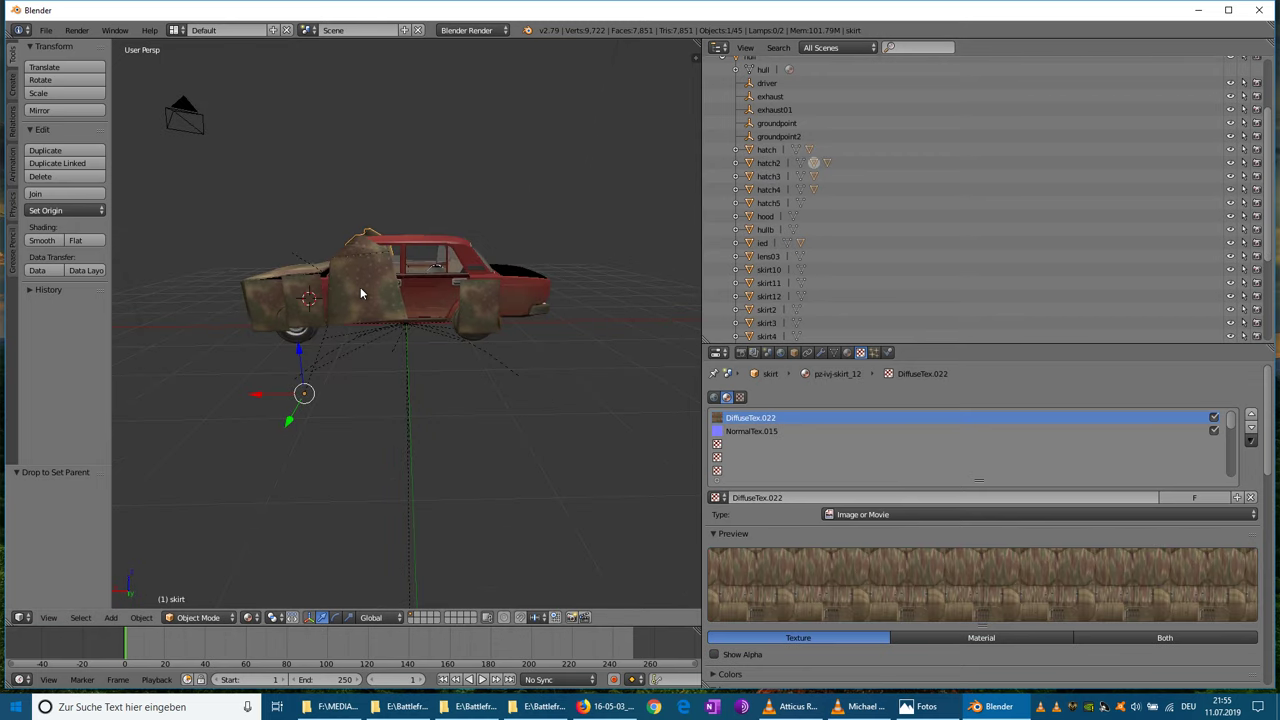
{"action": "left_click", "coordinate": [772, 310]}
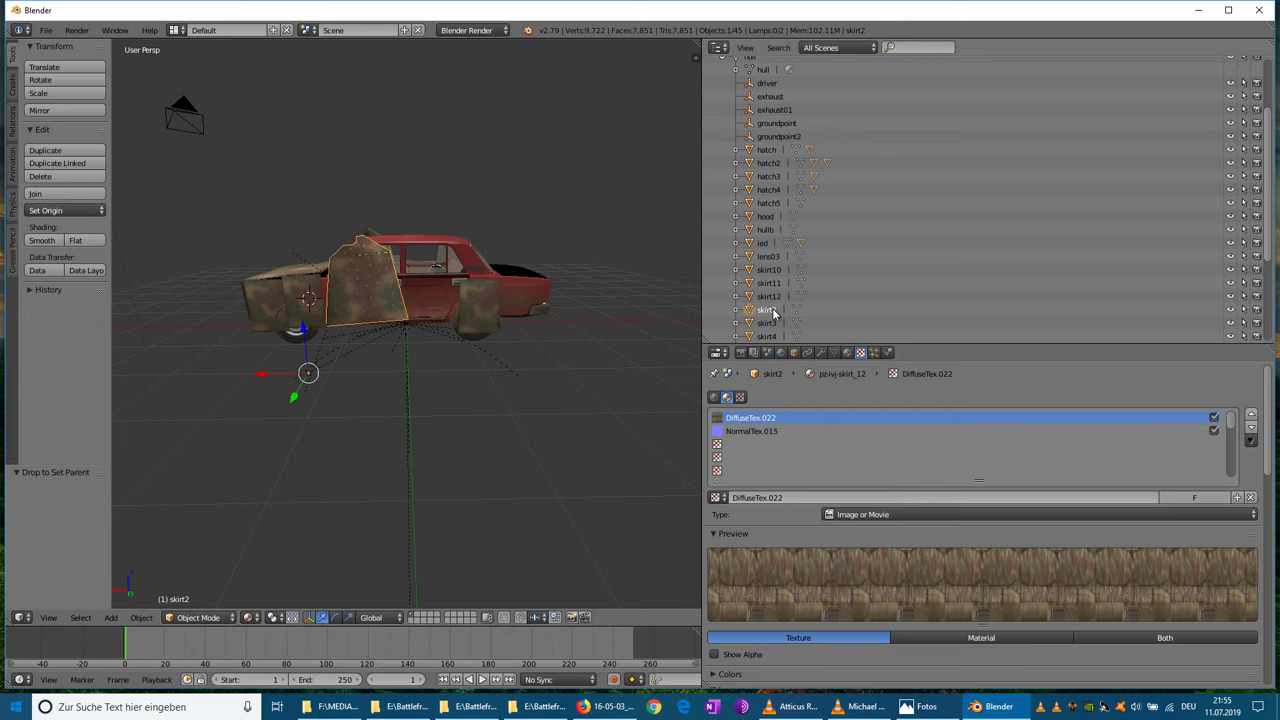
{"action": "scroll", "coordinate": [398, 270], "scroll_direction": "up", "scroll_amount": 3}
{"action": "right_click", "coordinate": [398, 256]}
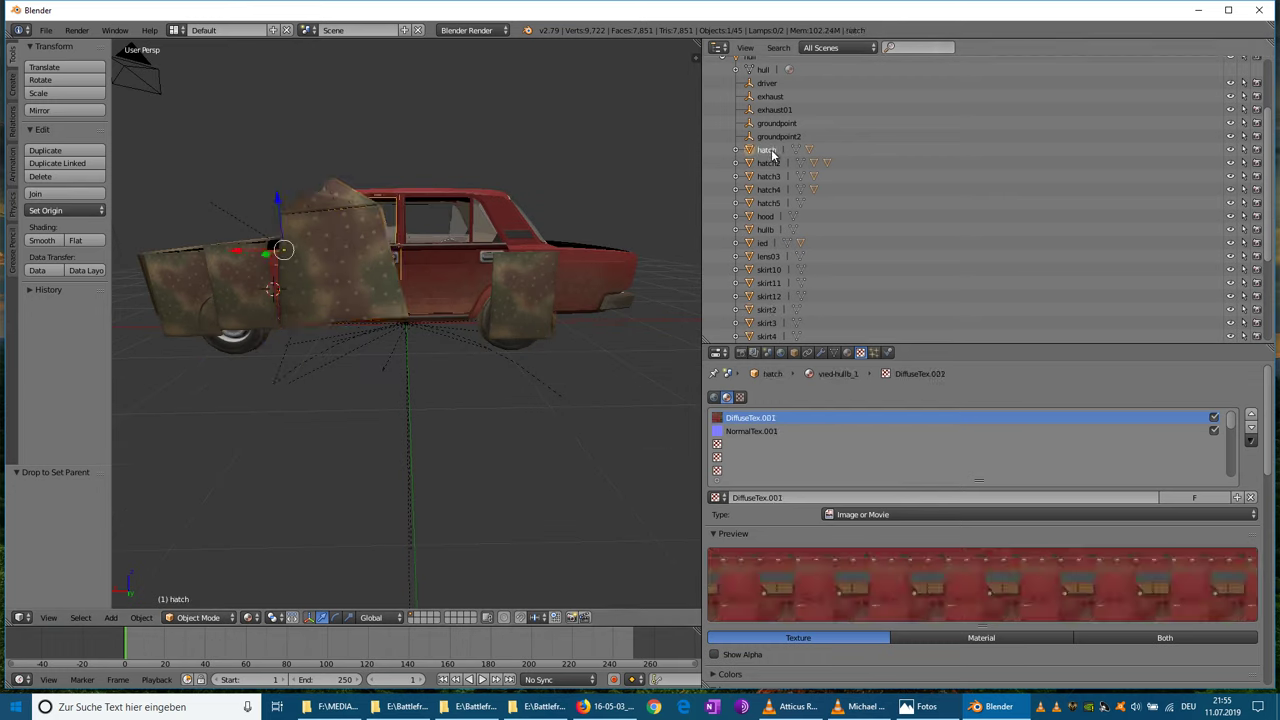
{"action": "right_click", "coordinate": [359, 248]}
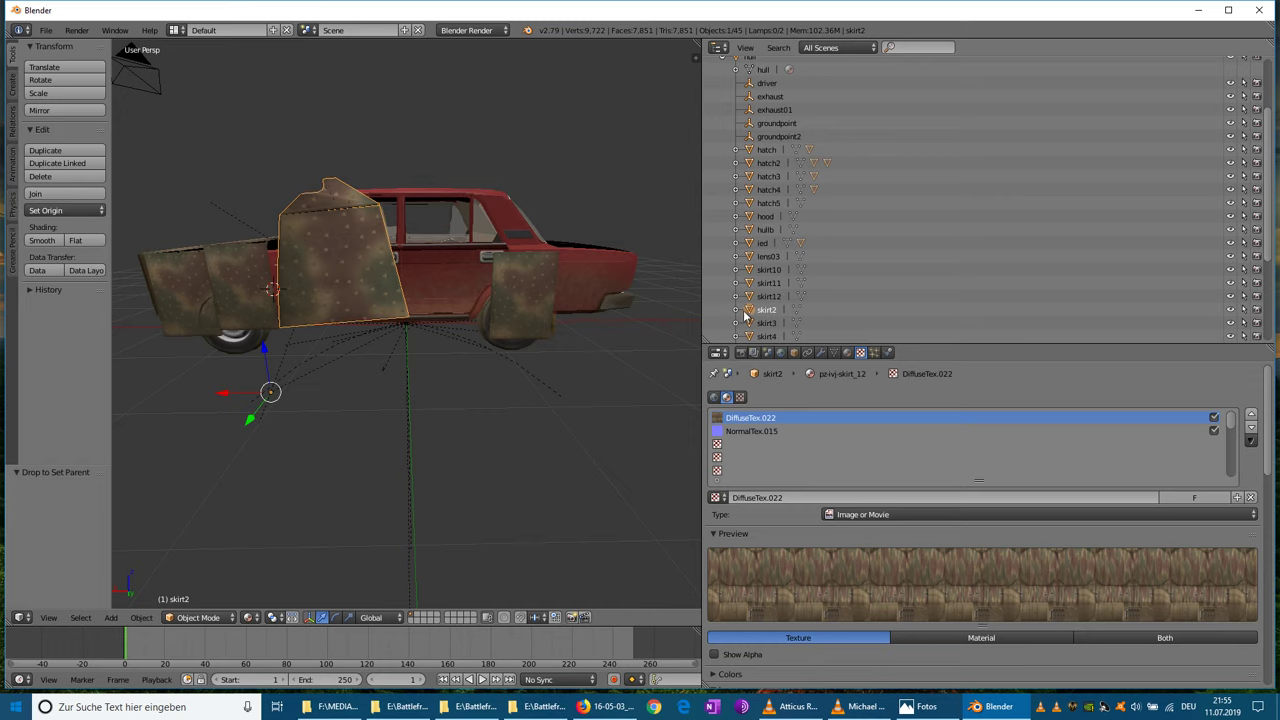
{"action": "mouse_move", "coordinate": [748, 314]}
{"action": "left_mouse_down"}
{"action": "mouse_move", "coordinate": [752, 130]}
{"action": "mouse_move", "coordinate": [765, 150]}
{"action": "left_mouse_up"}
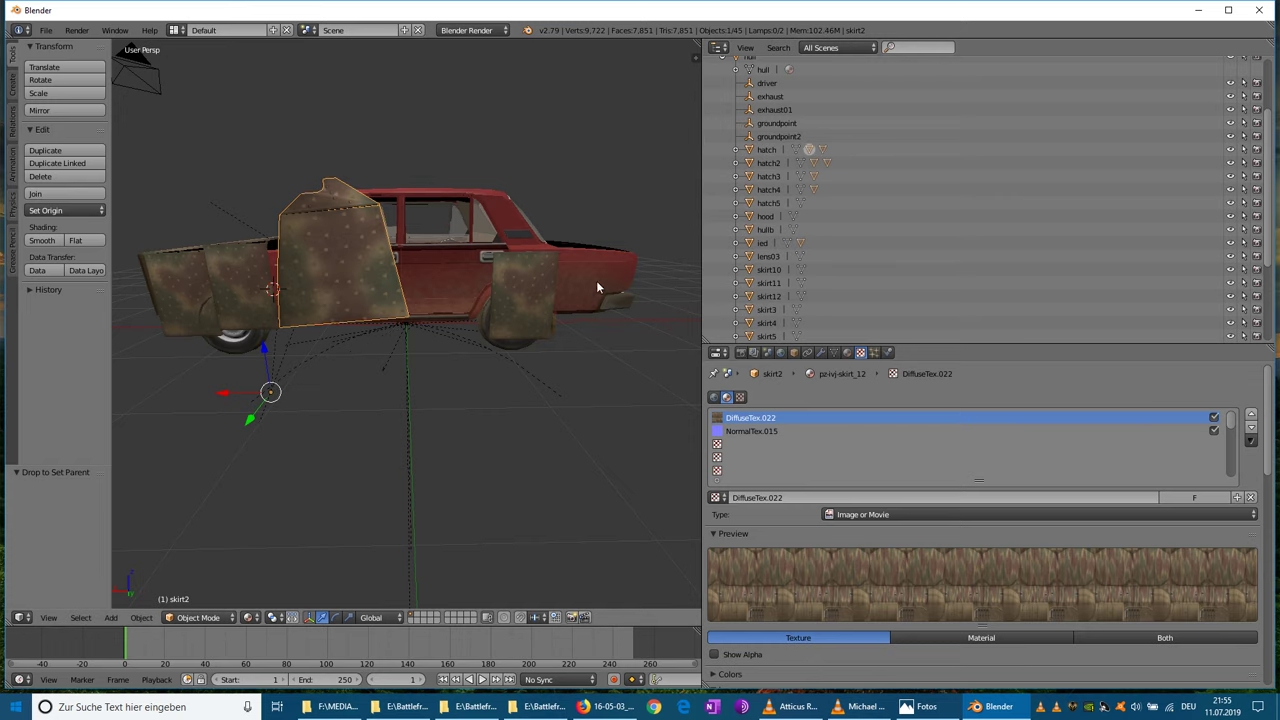
- Move the skirt door plate about 0.14 units toward the car's rear along the X axis
{"action": "middle_click_drag", "start_coordinate": [494, 321], "coordinate": [196, 342]}
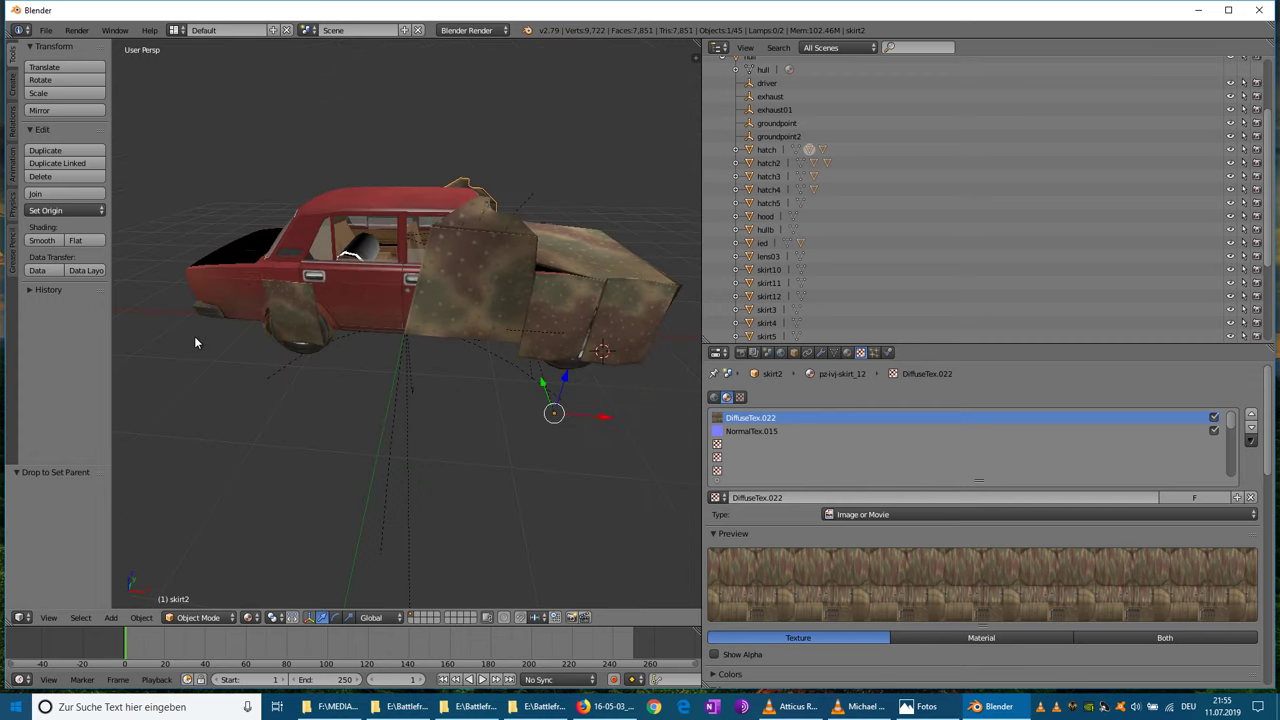
{"action": "right_click", "coordinate": [450, 285]}
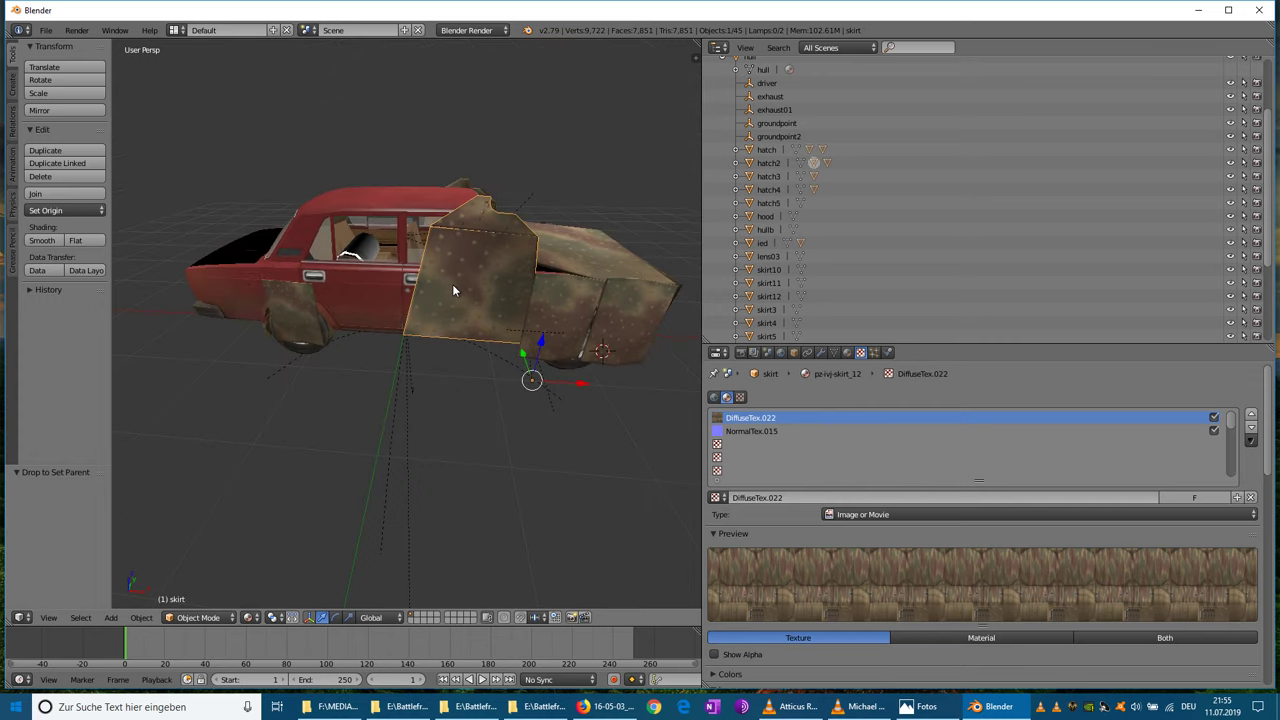
{"action": "key", "text": "g"}
{"action": "key", "text": "x"}
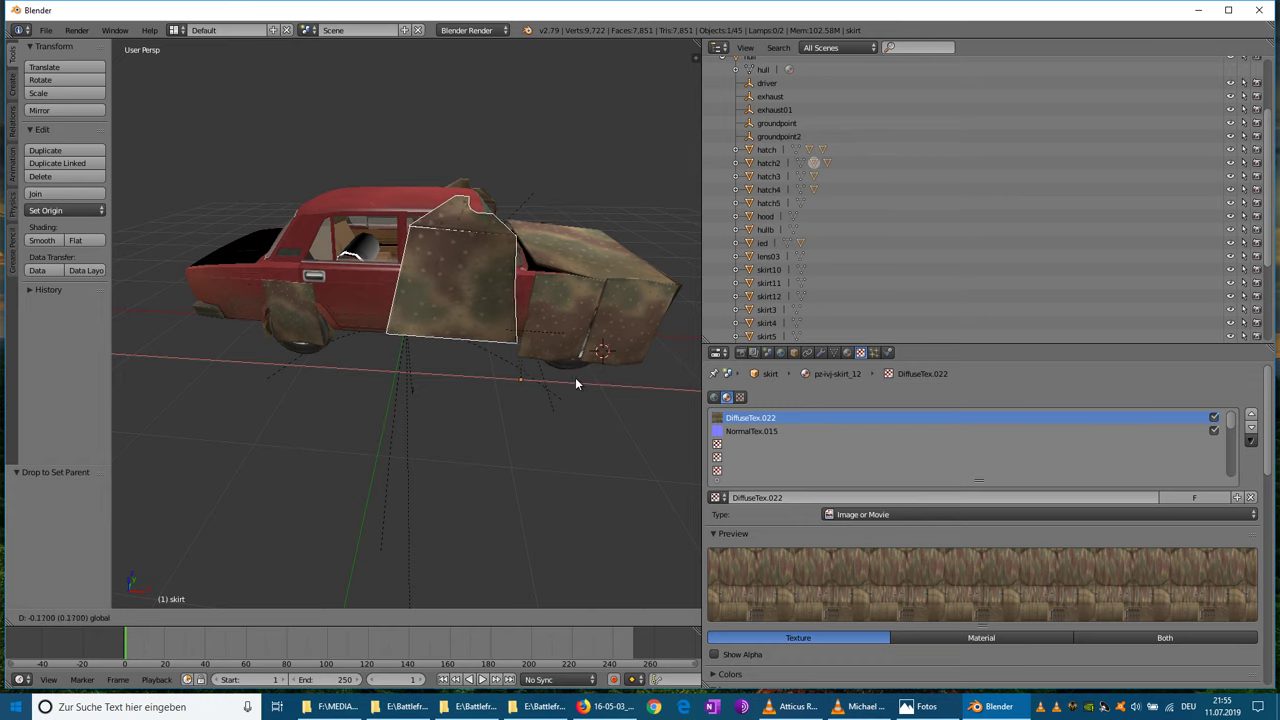
{"action": "left_click", "coordinate": [577, 380]}
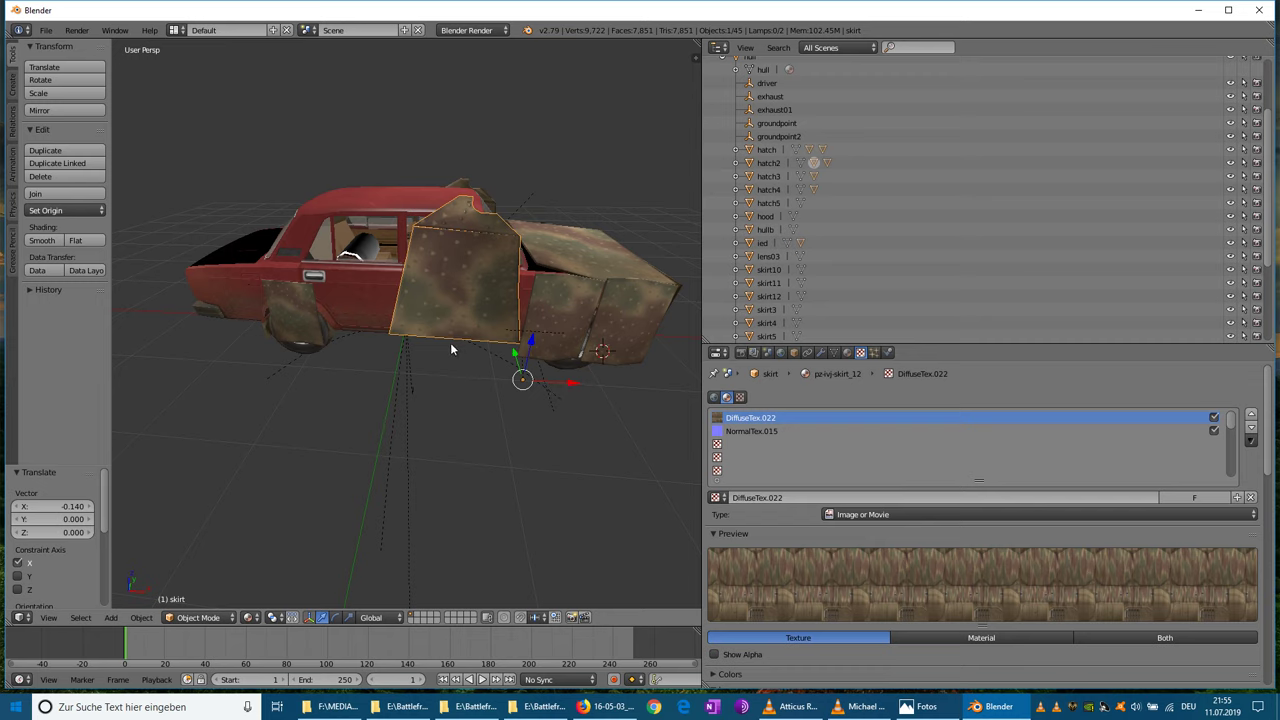
- Shift the skirt door plate about 0.068 units forward along the X axis and check its fit around the car
{"action": "mouse_move", "coordinate": [450, 348]}
{"action": "middle_mouse_down"}
{"action": "mouse_move", "coordinate": [198, 354]}
{"action": "mouse_move", "coordinate": [430, 343]}
{"action": "middle_mouse_up"}
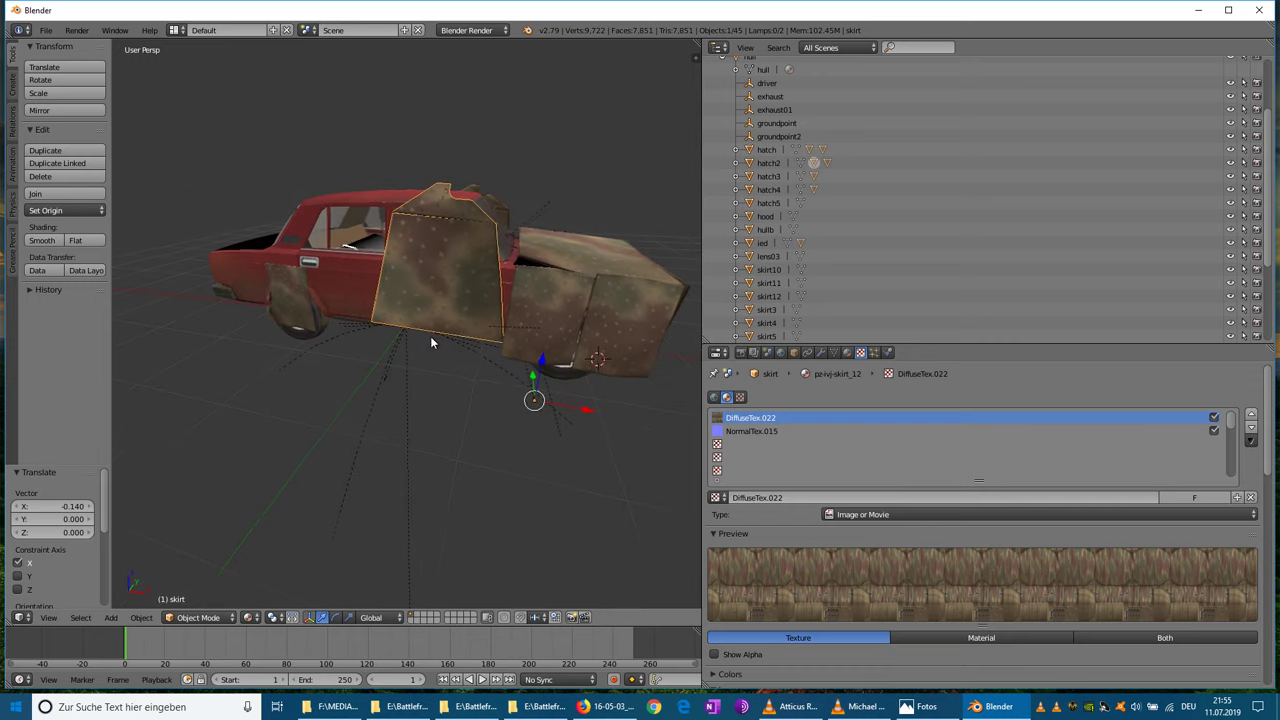
{"action": "key", "text": "g"}
{"action": "key", "text": "x"}
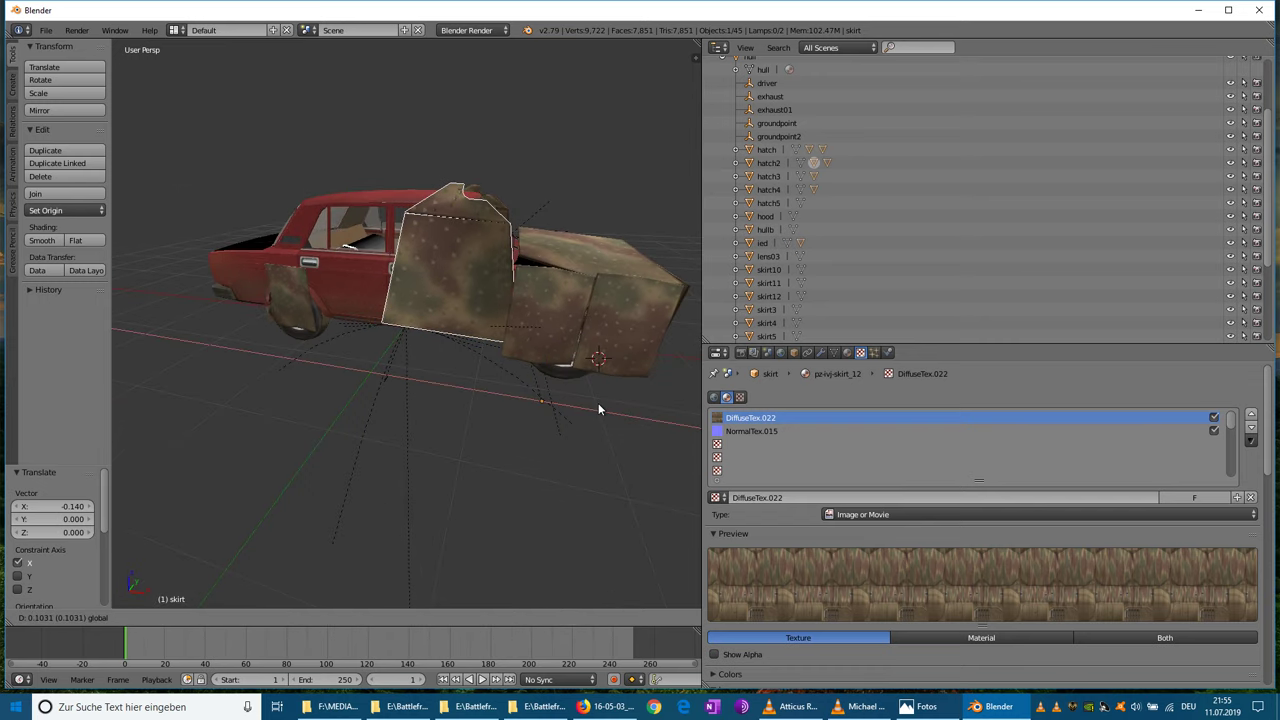
{"action": "left_click", "coordinate": [596, 404]}
{"action": "mouse_move", "coordinate": [411, 371]}
{"action": "middle_mouse_down"}
{"action": "mouse_move", "coordinate": [324, 383]}
{"action": "mouse_move", "coordinate": [400, 375]}
{"action": "middle_mouse_up"}
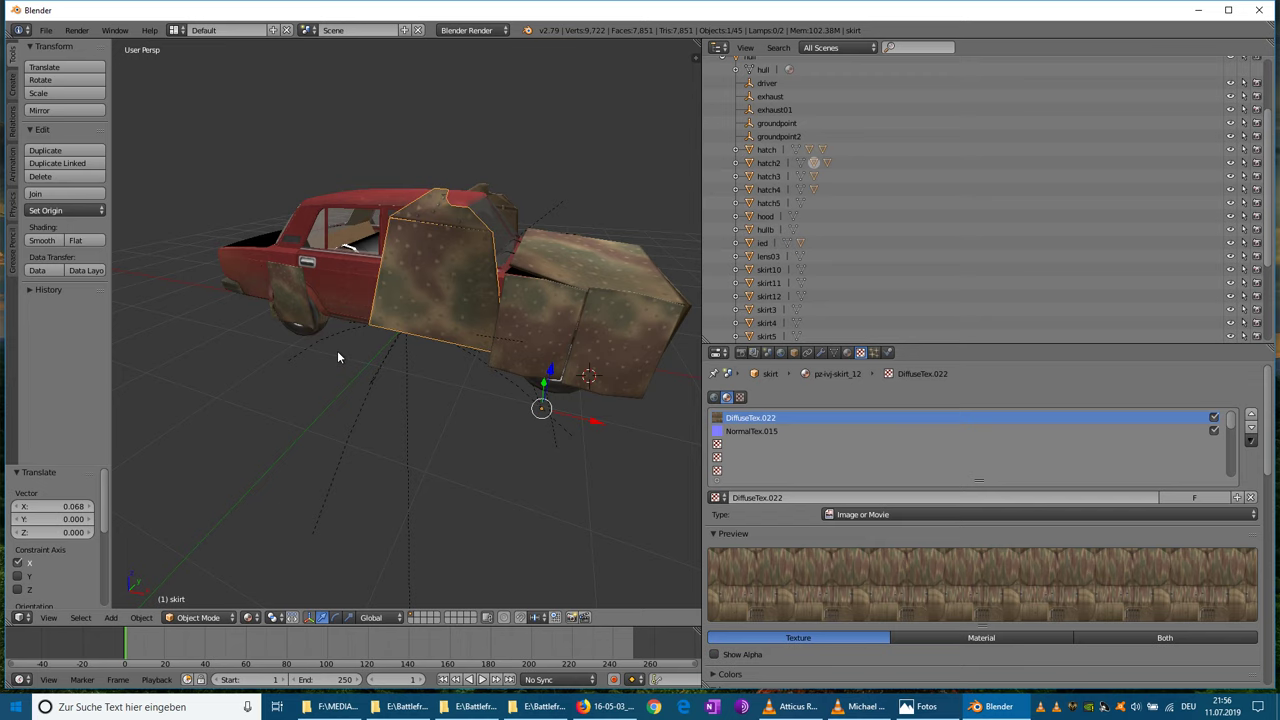
{"action": "middle_click_drag", "start_coordinate": [337, 355], "coordinate": [241, 347]}
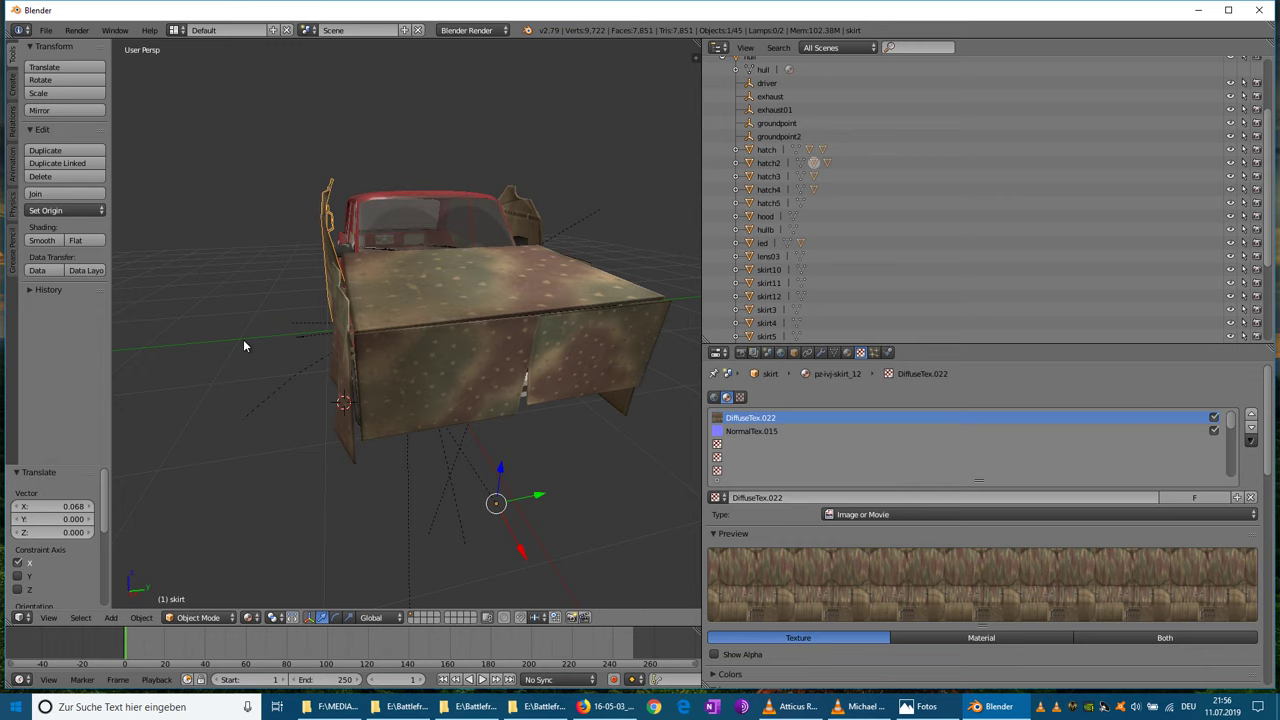
{"action": "scroll", "coordinate": [243, 342], "scroll_direction": "down", "scroll_amount": 3}
- Import the model wmik-gmg.mdr from the Shock Force 2 vehicles\wmik folder
{"action": "left_click", "coordinate": [46, 30]}
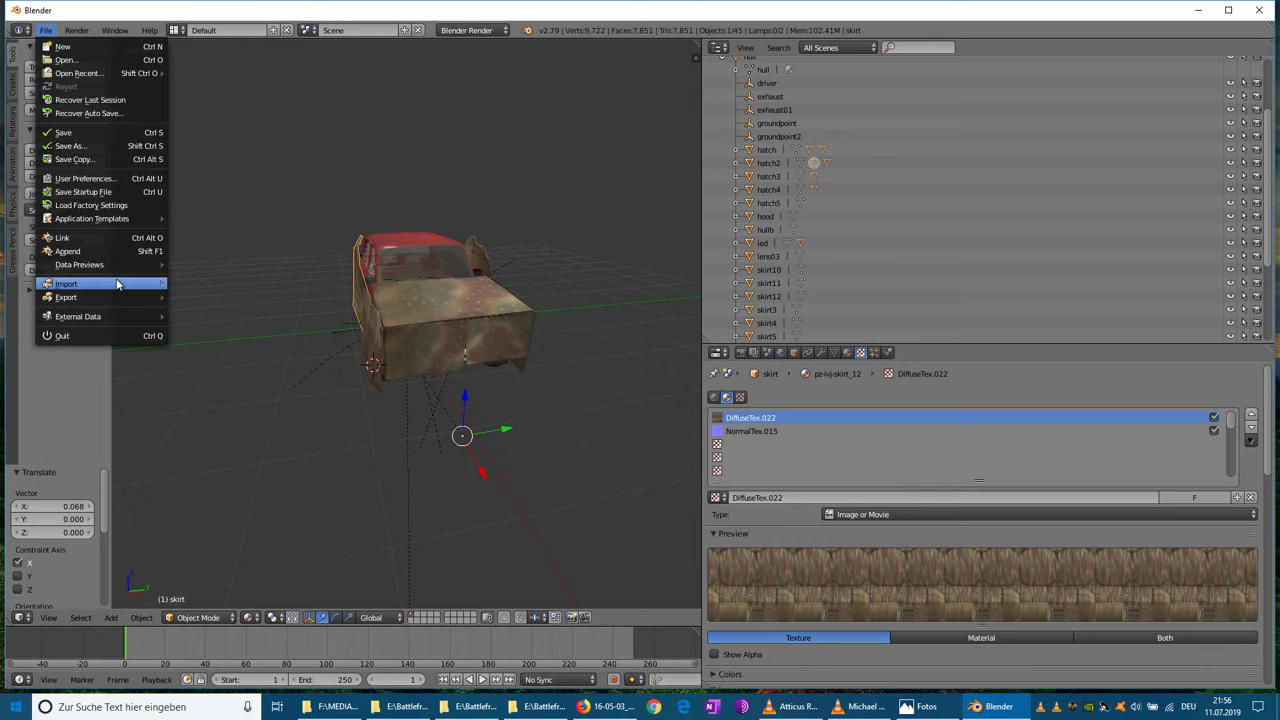
{"action": "mouse_move", "coordinate": [117, 285]}
{"action": "left_click", "coordinate": [265, 412]}
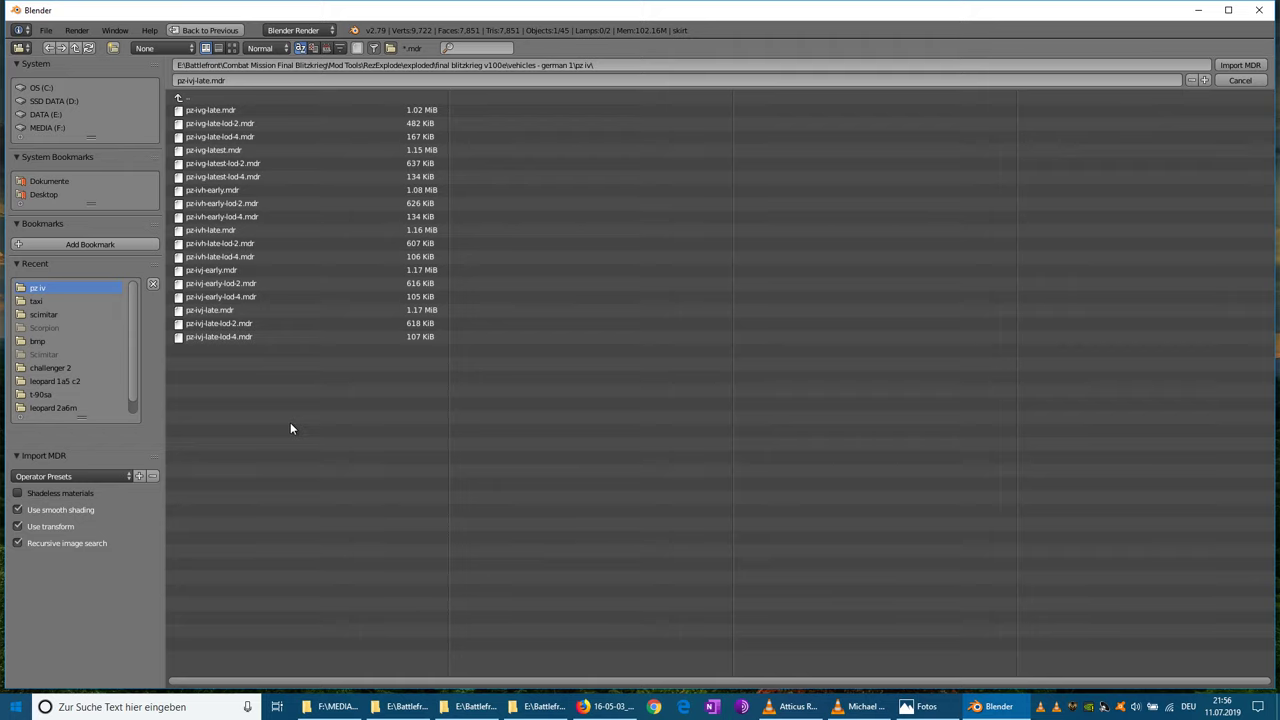
{"action": "left_click", "coordinate": [194, 97]}
{"action": "left_click", "coordinate": [194, 97]}
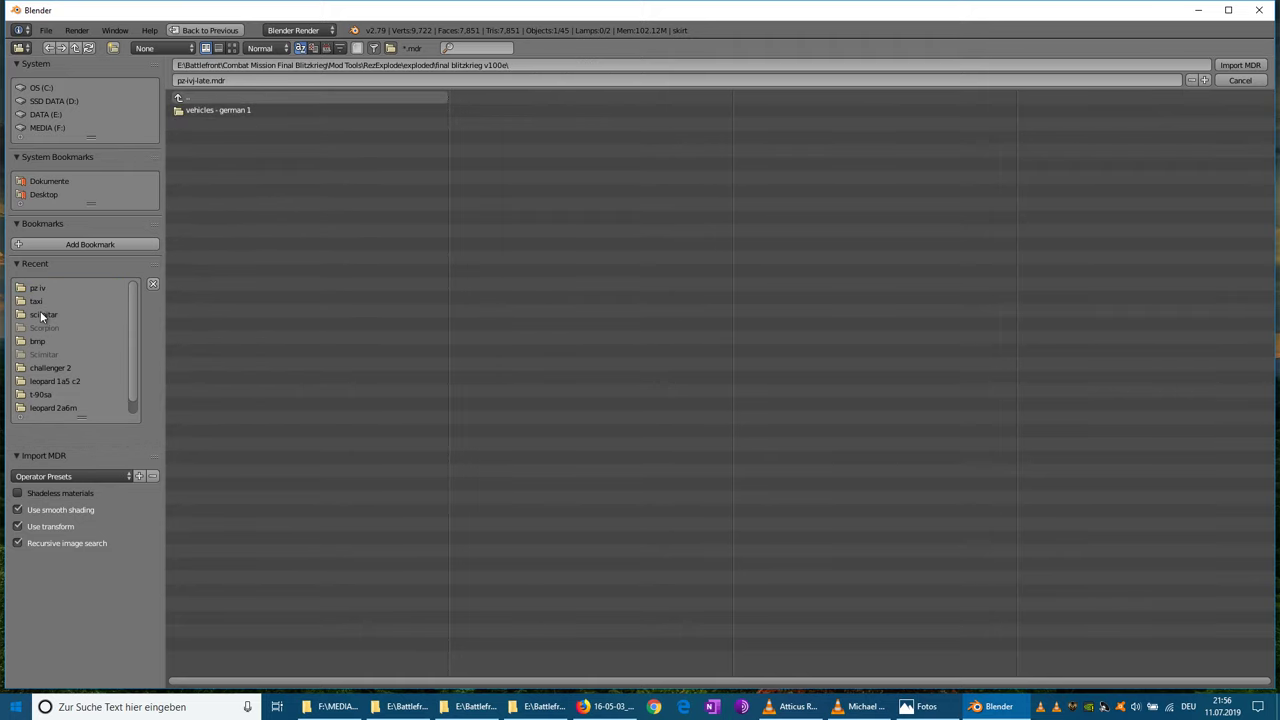
{"action": "left_click", "coordinate": [43, 314]}
{"action": "left_click", "coordinate": [196, 98]}
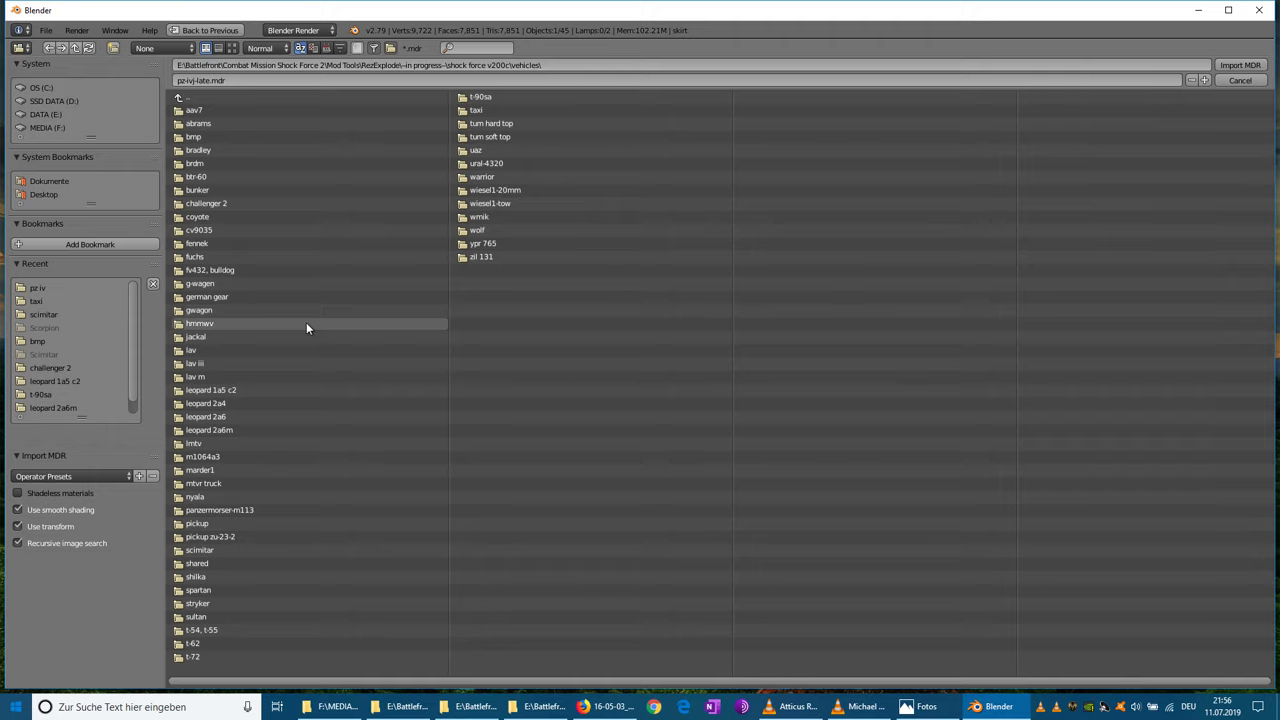
{"action": "left_click", "coordinate": [490, 216]}
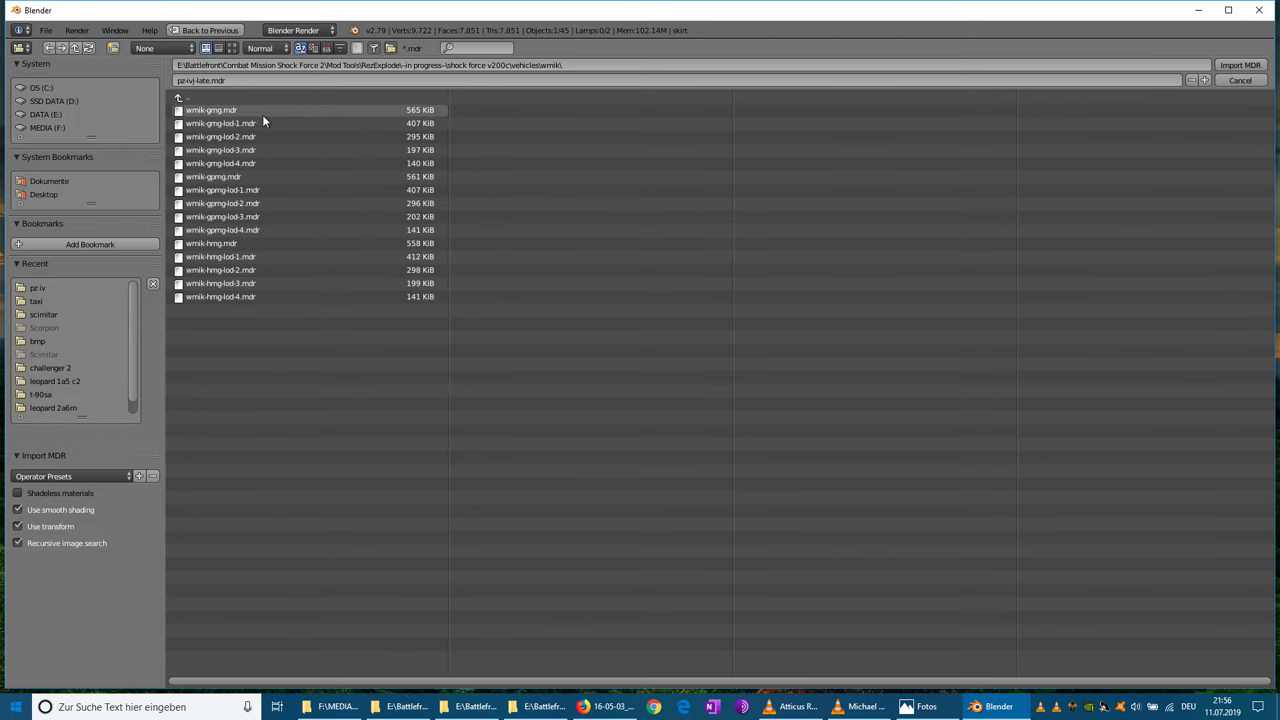
{"action": "left_click", "coordinate": [233, 111]}
{"action": "key", "text": "Return"}
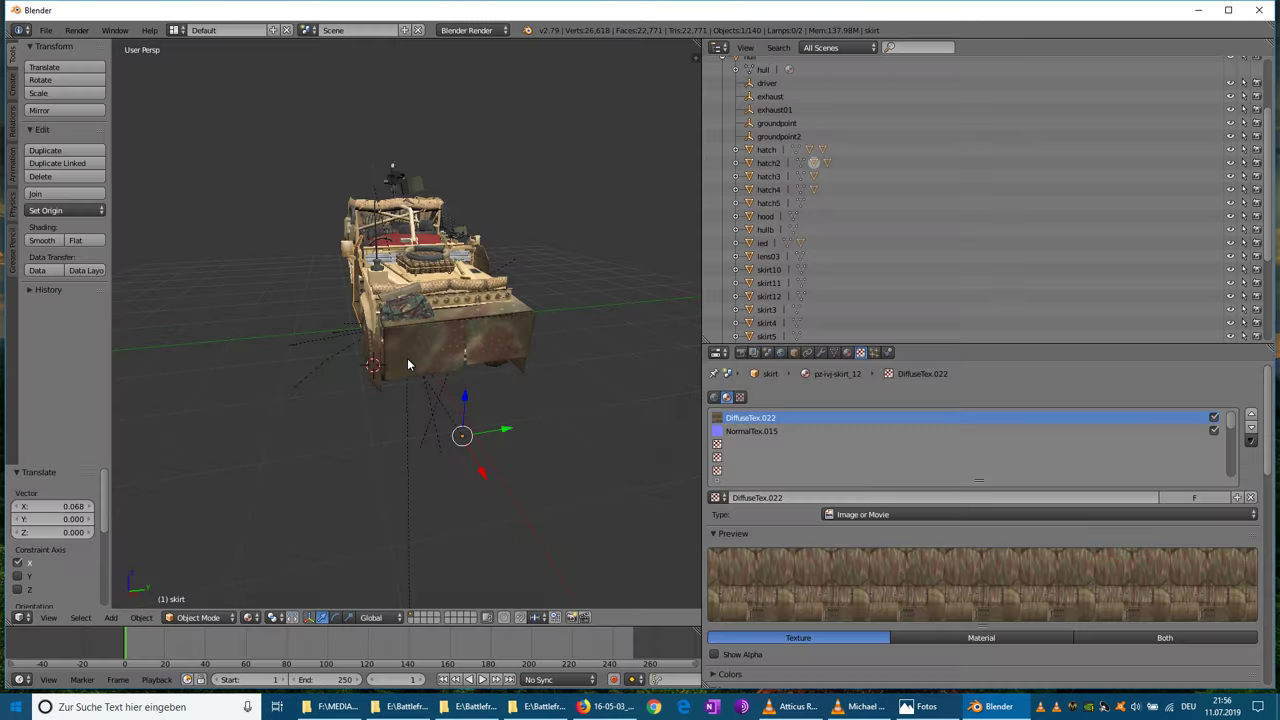
- Select the imported hull.002 with its whole hierarchy and move it beside the car, about -4.45 units along Y
{"action": "scroll", "coordinate": [745, 80], "scroll_direction": "up", "scroll_amount": 1}
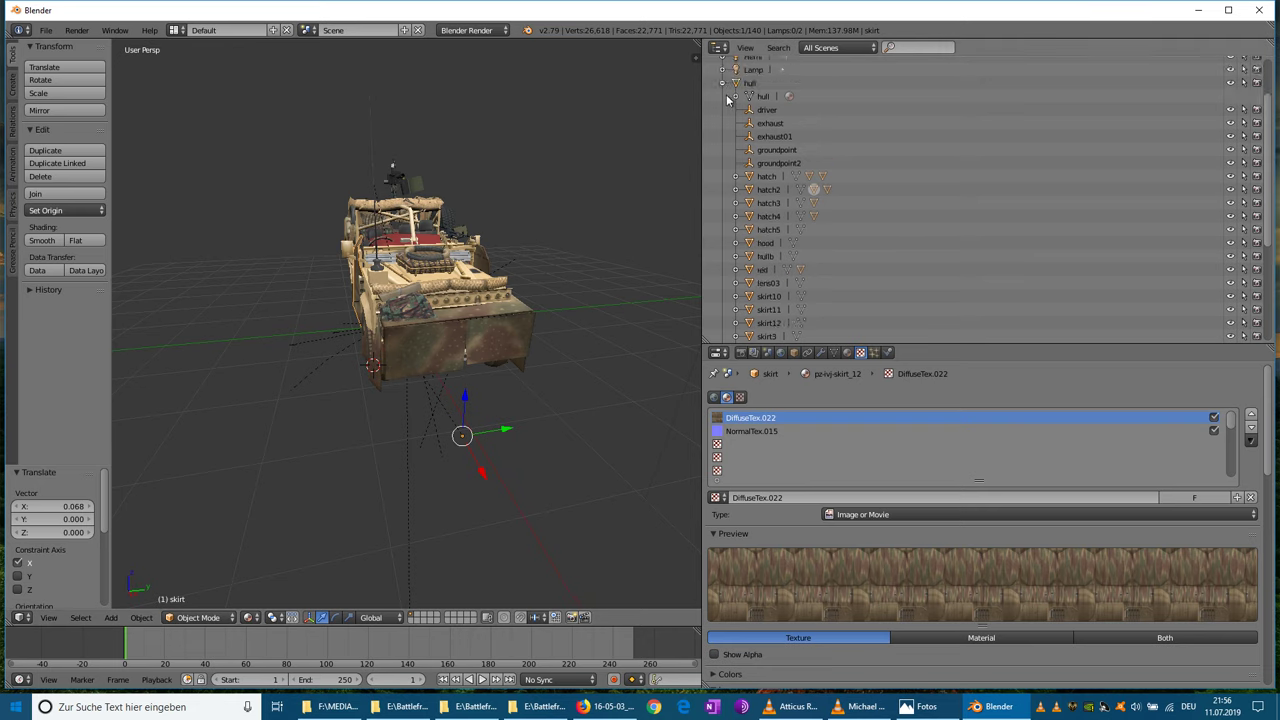
{"action": "left_click", "coordinate": [722, 83]}
{"action": "right_click", "coordinate": [763, 162]}
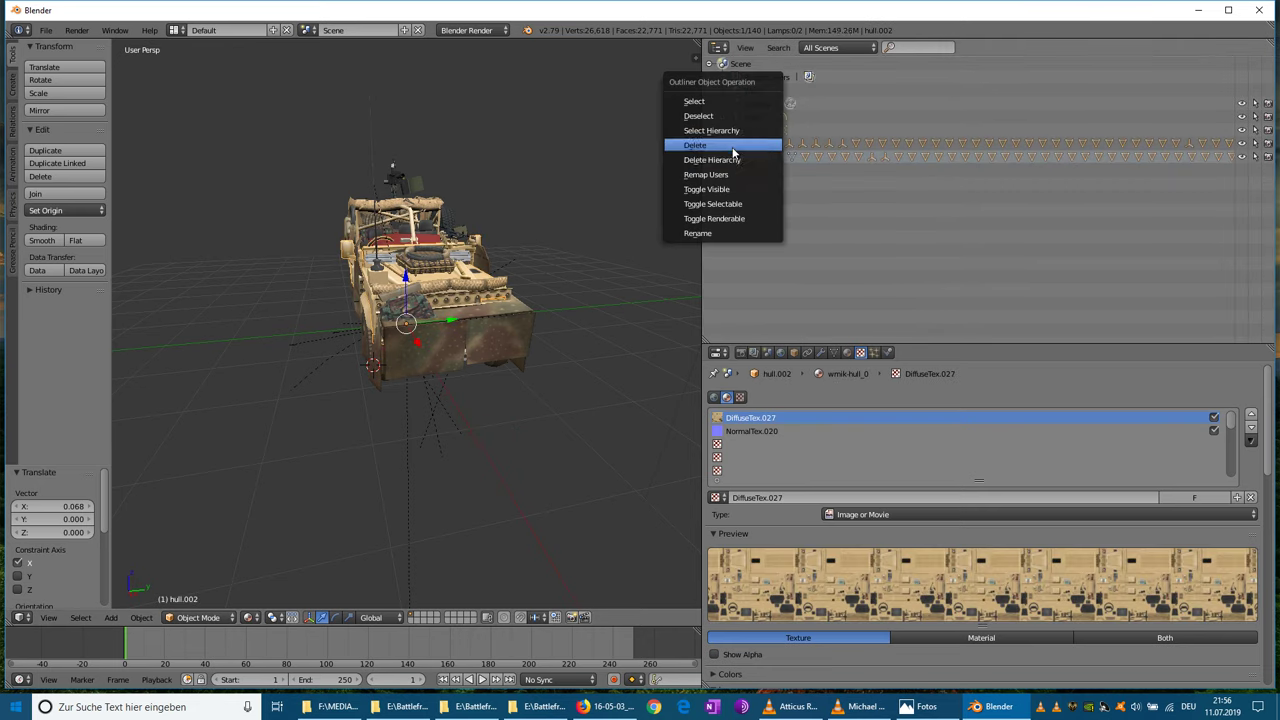
{"action": "left_click", "coordinate": [729, 131]}
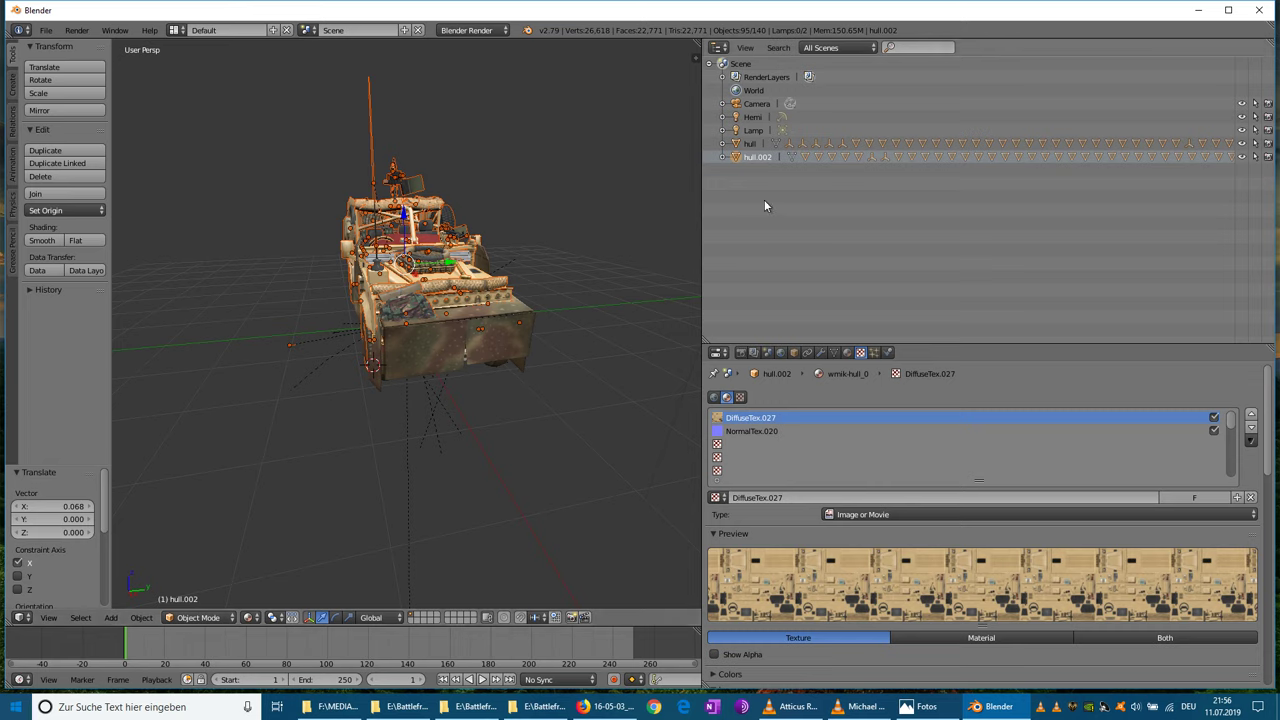
{"action": "key", "text": "g"}
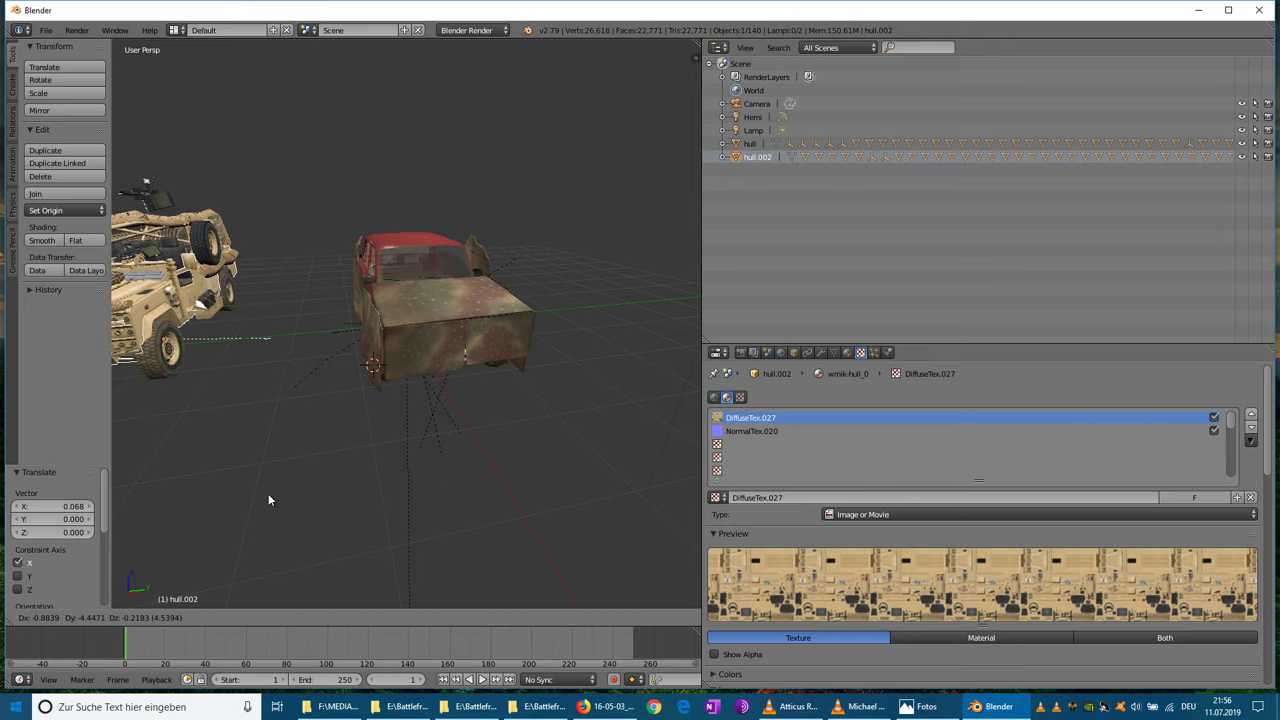
{"action": "left_click", "coordinate": [366, 425]}
{"action": "scroll", "coordinate": [366, 425], "scroll_direction": "down", "scroll_amount": 2}
- Move the WMIK's frontcammo-optiona panel onto the car's hood, about 4.785 units along Y and 0.522 up along Z
{"action": "right_click", "coordinate": [251, 351]}
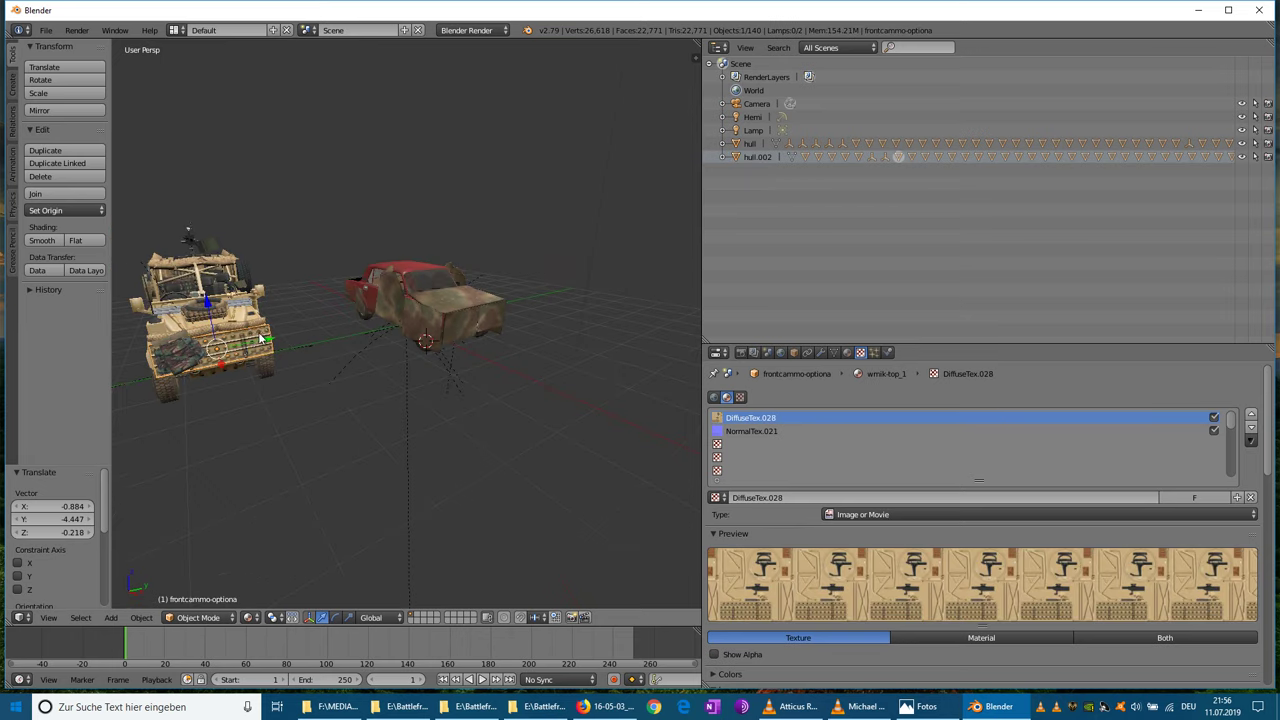
{"action": "key", "text": "g"}
{"action": "key", "text": "z"}
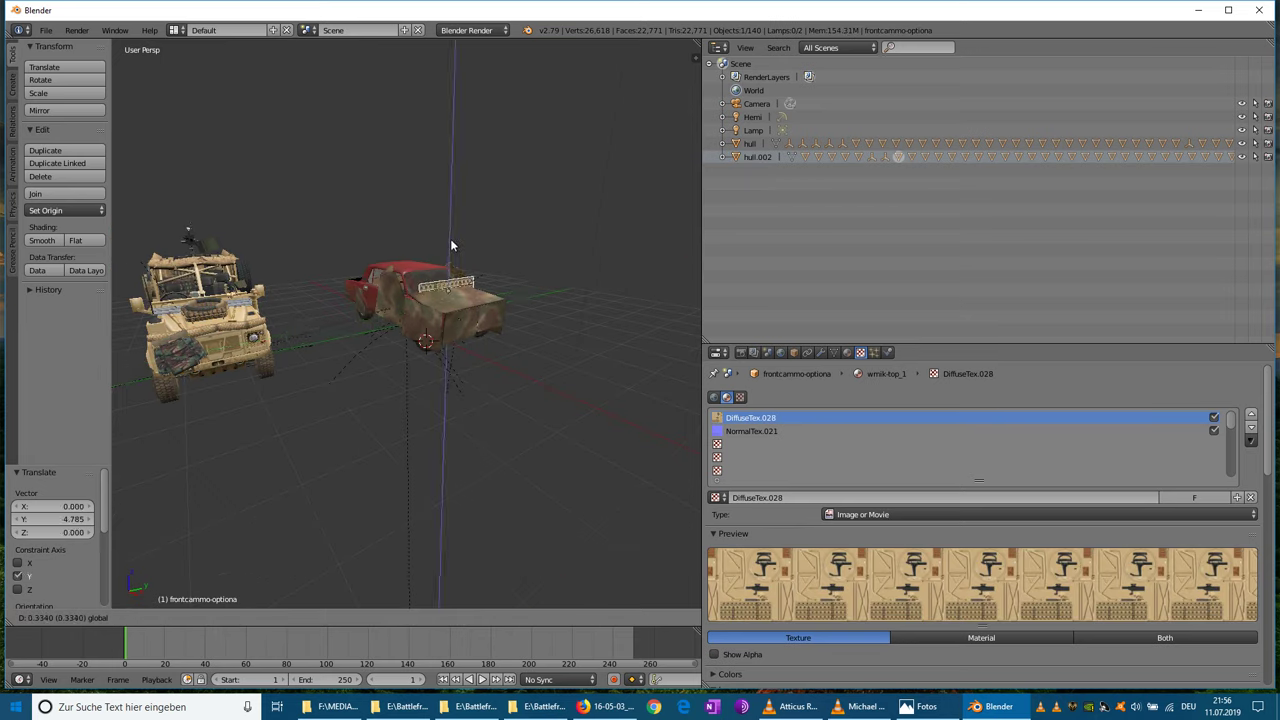
{"action": "left_click", "coordinate": [488, 256]}
- Raise the frontcammo-optiona panel slightly and centre it before the windshield, about -0.257 units along Y
{"action": "scroll", "coordinate": [490, 262], "scroll_direction": "up", "scroll_amount": 1}
{"action": "middle_click_drag", "start_coordinate": [316, 262], "coordinate": [220, 268]}
{"action": "scroll", "coordinate": [300, 277], "scroll_direction": "up", "scroll_amount": 3}
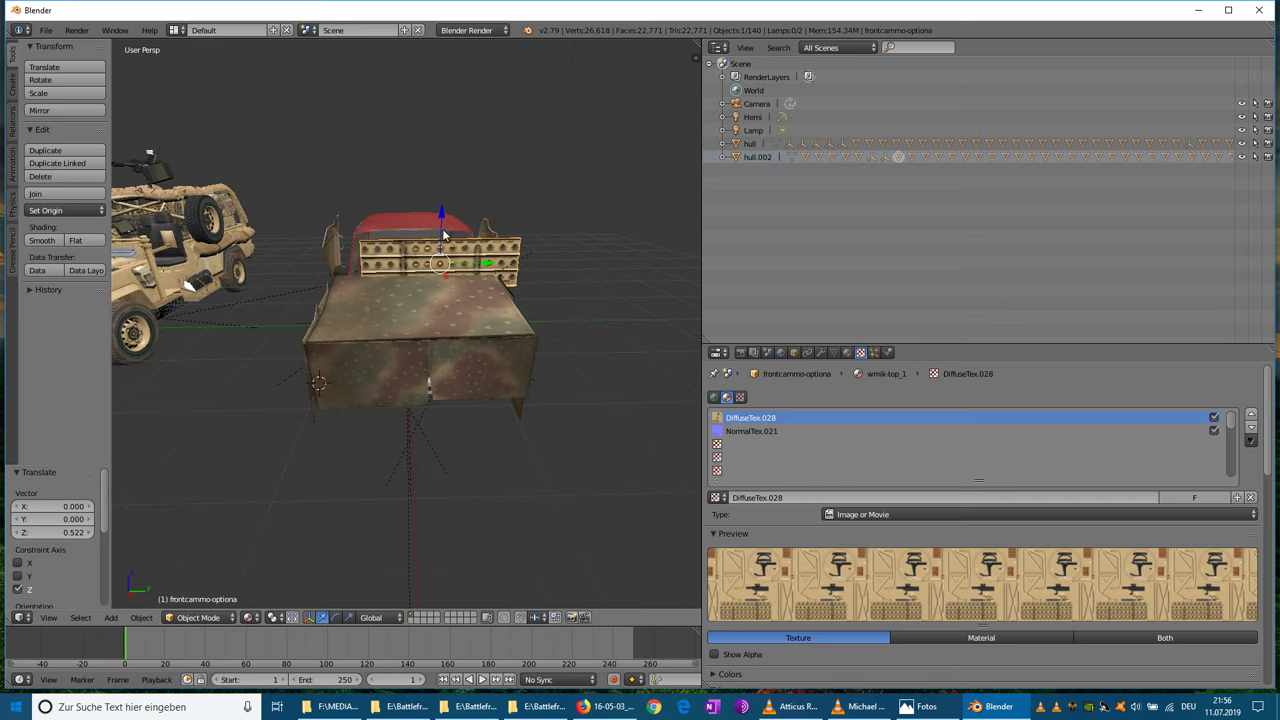
{"action": "left_click_drag", "start_coordinate": [441, 219], "coordinate": [440, 198]}
{"action": "left_click_drag", "start_coordinate": [491, 252], "coordinate": [464, 250]}
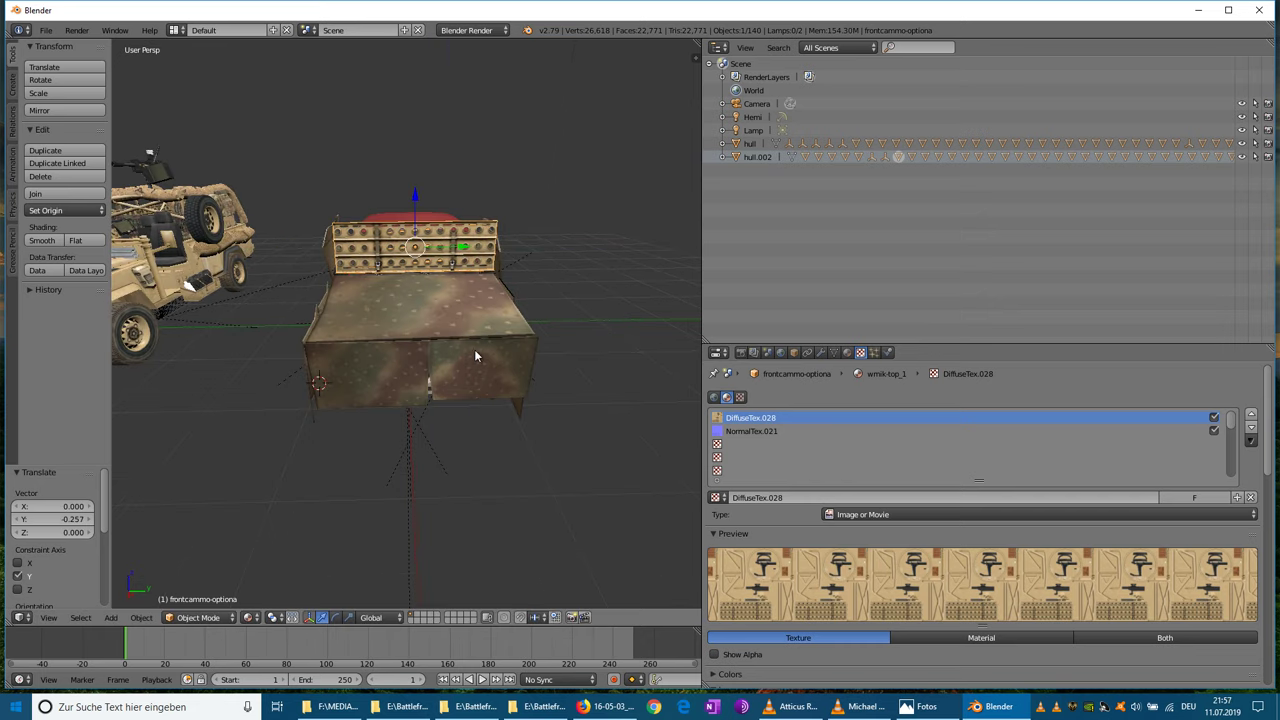
- Nudge the frontcammo-optiona panel about 0.03 units along X and check its position from several angles
{"action": "middle_click_drag", "start_coordinate": [474, 369], "coordinate": [530, 398]}
{"action": "left_click_drag", "start_coordinate": [490, 272], "coordinate": [496, 278]}
{"action": "middle_click_drag", "start_coordinate": [494, 304], "coordinate": [360, 323]}
{"action": "scroll", "coordinate": [423, 318], "scroll_direction": "down", "scroll_amount": 2}
{"action": "scroll", "coordinate": [423, 318], "scroll_direction": "up", "scroll_amount": 3}
{"action": "scroll", "coordinate": [380, 260], "scroll_direction": "up", "scroll_amount": 4}
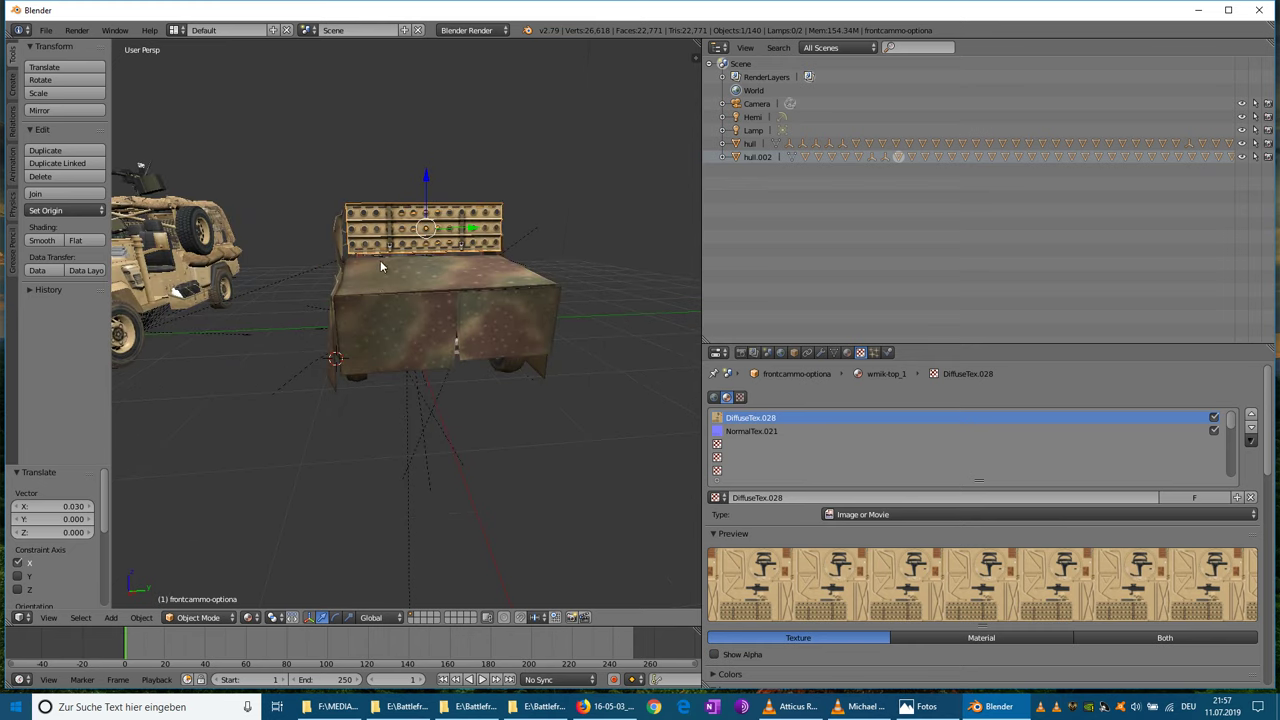
- Lower the frontcammo-optiona panel about 0.058 units along Z toward the hood
{"action": "middle_click_drag", "start_coordinate": [380, 260], "coordinate": [400, 306]}
{"action": "middle_click_drag", "start_coordinate": [477, 314], "coordinate": [448, 255]}
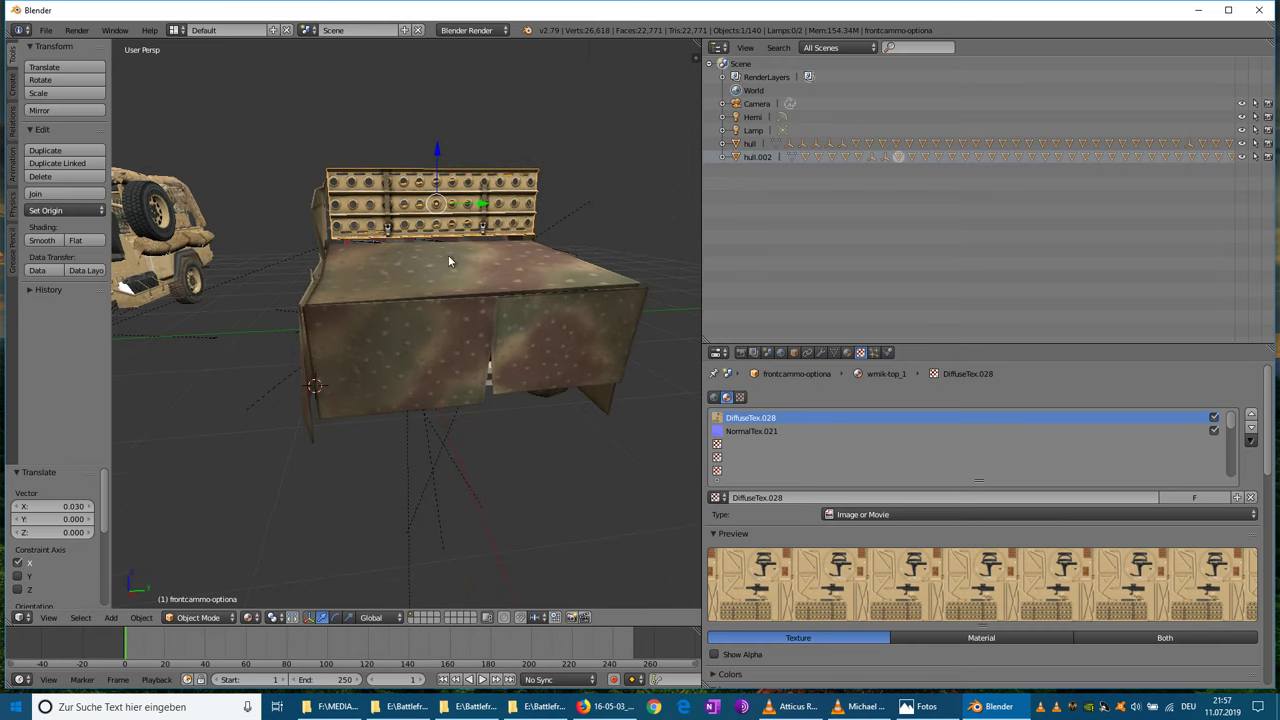
{"action": "left_click_drag", "start_coordinate": [431, 156], "coordinate": [436, 162]}
{"action": "middle_click_drag", "start_coordinate": [372, 165], "coordinate": [538, 180]}
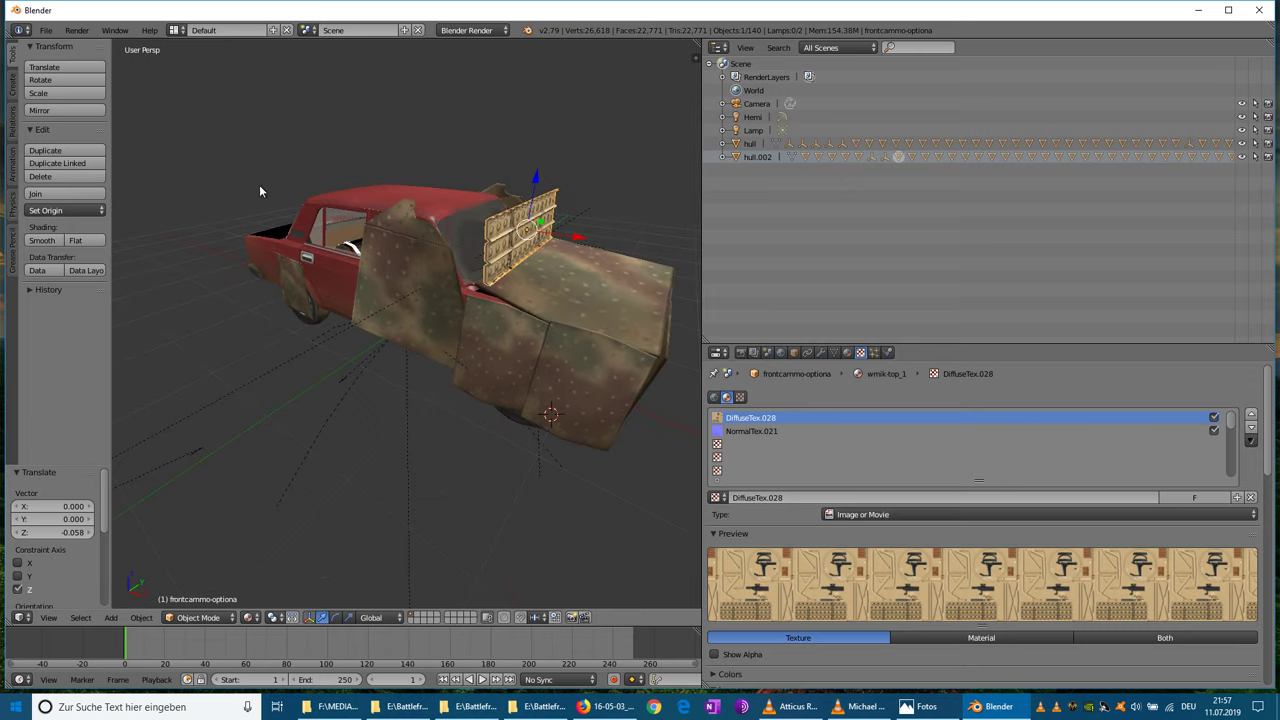
- Rotate the frontcammo-optiona panel about the global Y axis so it leans back toward the windshield
{"action": "left_click", "coordinate": [48, 80]}
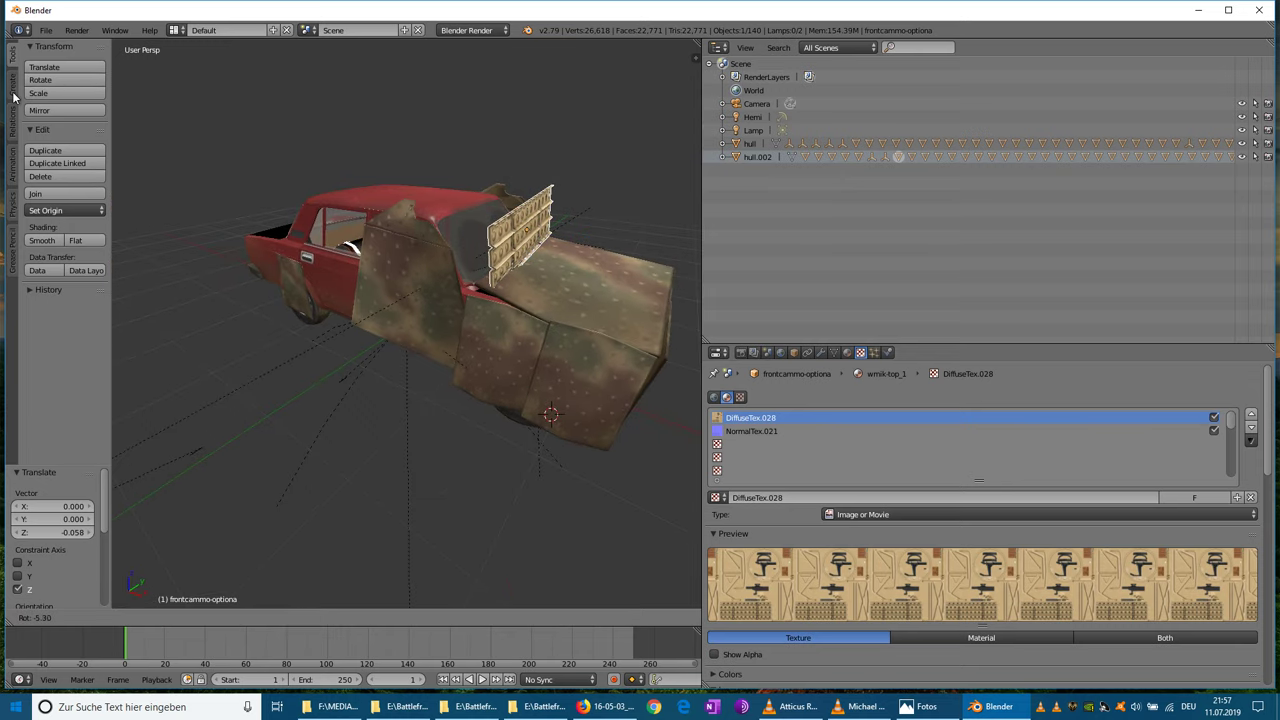
{"action": "right_click", "coordinate": [9, 95]}
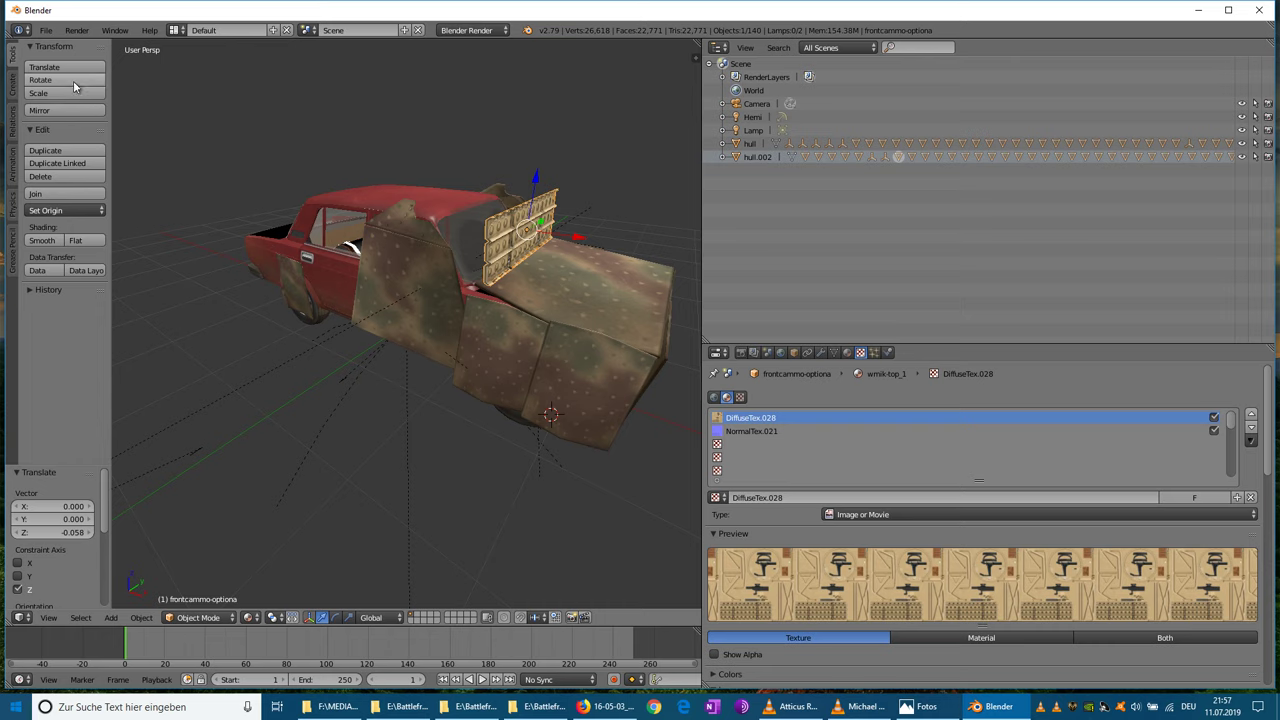
{"action": "left_click", "coordinate": [73, 80]}
{"action": "key", "text": "x"}
{"action": "middle_click", "coordinate": [69, 95]}
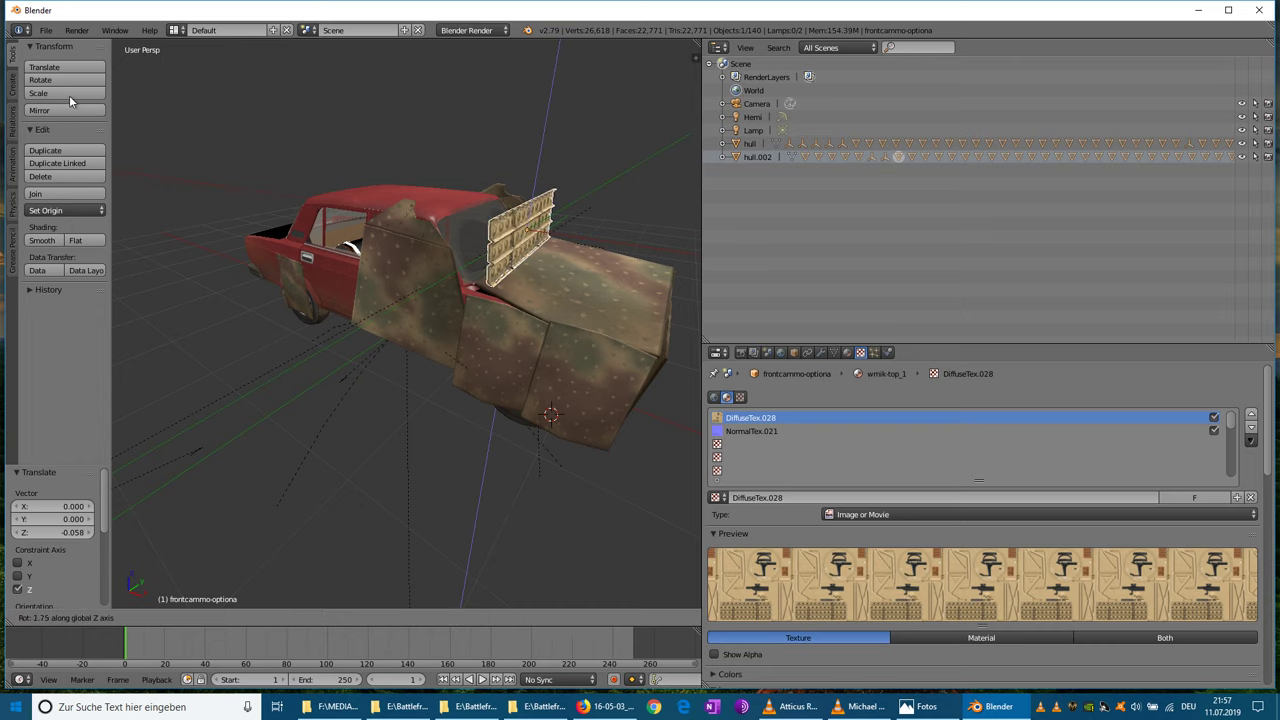
{"action": "middle_click_drag", "start_coordinate": [69, 96], "coordinate": [35, 61]}
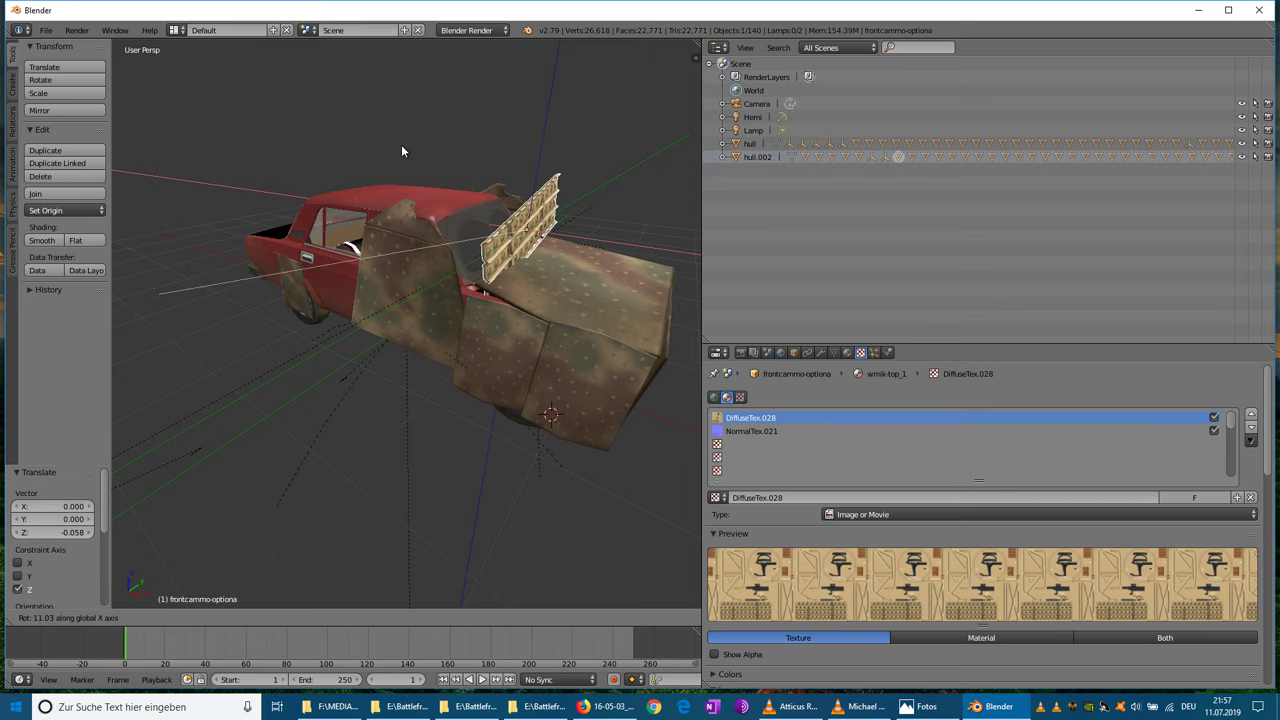
{"action": "key", "text": "y"}
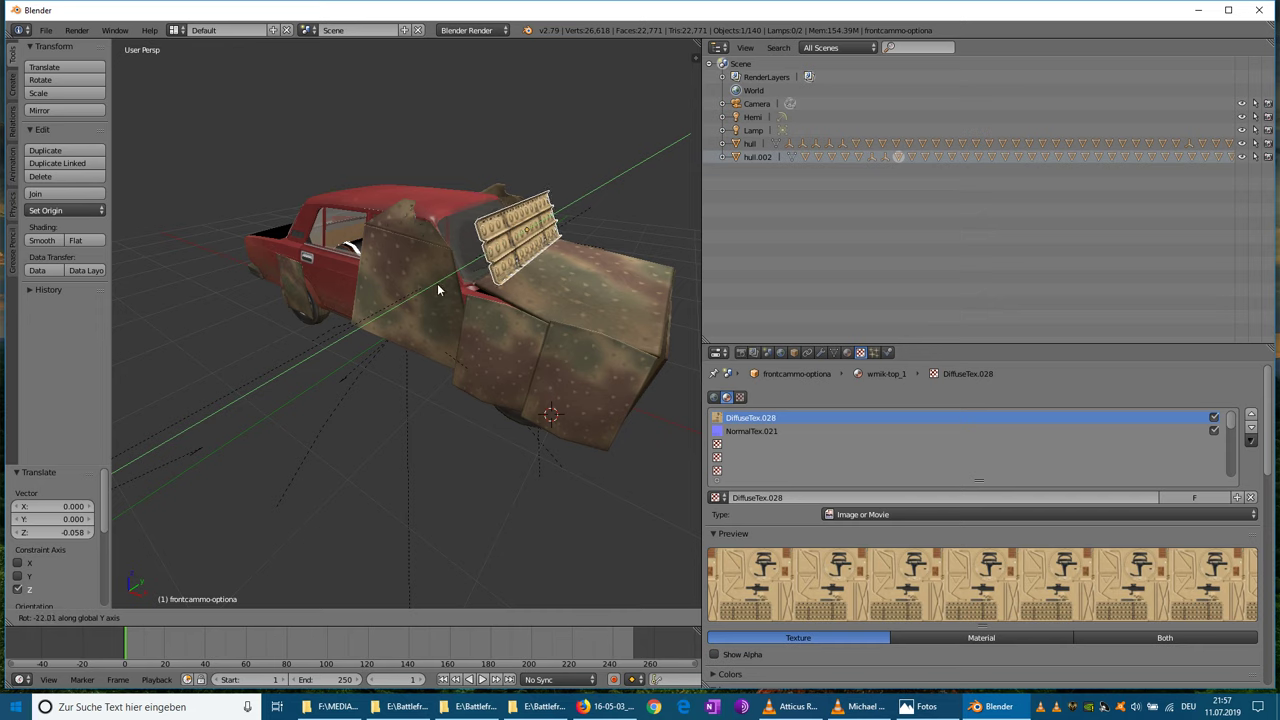
{"action": "left_click", "coordinate": [484, 437]}
- Seat the tilted panel against the windshield, moving it about -0.287 and 0.016 units along X and -0.05 along Z
{"action": "middle_click_drag", "start_coordinate": [484, 437], "coordinate": [526, 353]}
{"action": "left_click_drag", "start_coordinate": [601, 219], "coordinate": [560, 210]}
{"action": "middle_click_drag", "start_coordinate": [560, 210], "coordinate": [410, 195]}
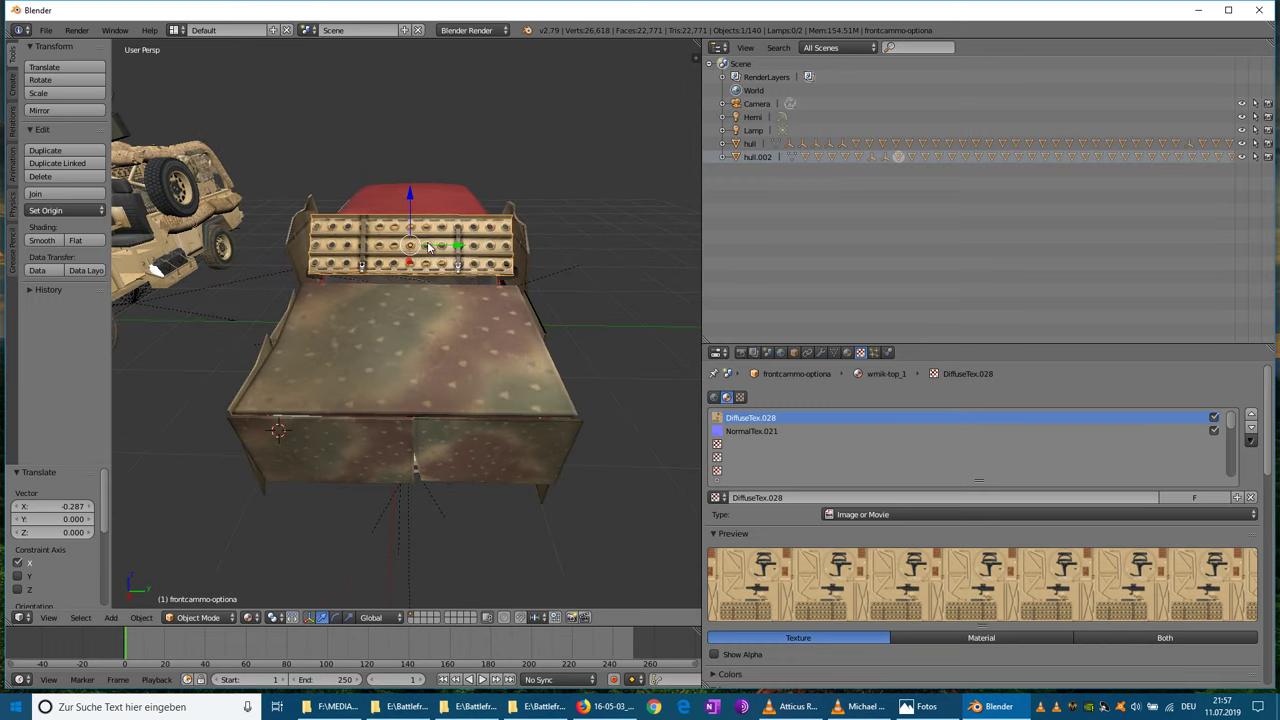
{"action": "key", "text": "g"}
{"action": "key", "text": "z"}
{"action": "left_click", "coordinate": [410, 203]}
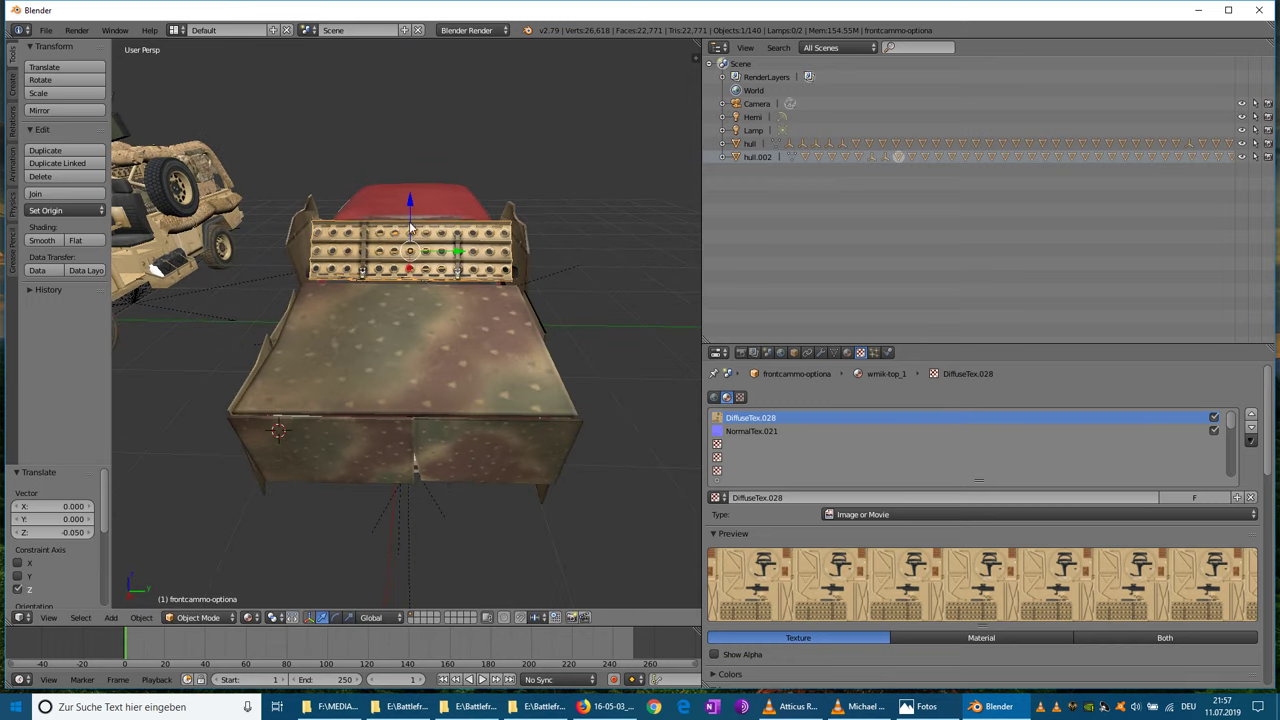
{"action": "key", "text": "g"}
{"action": "key", "text": "x"}
{"action": "left_click", "coordinate": [407, 272]}
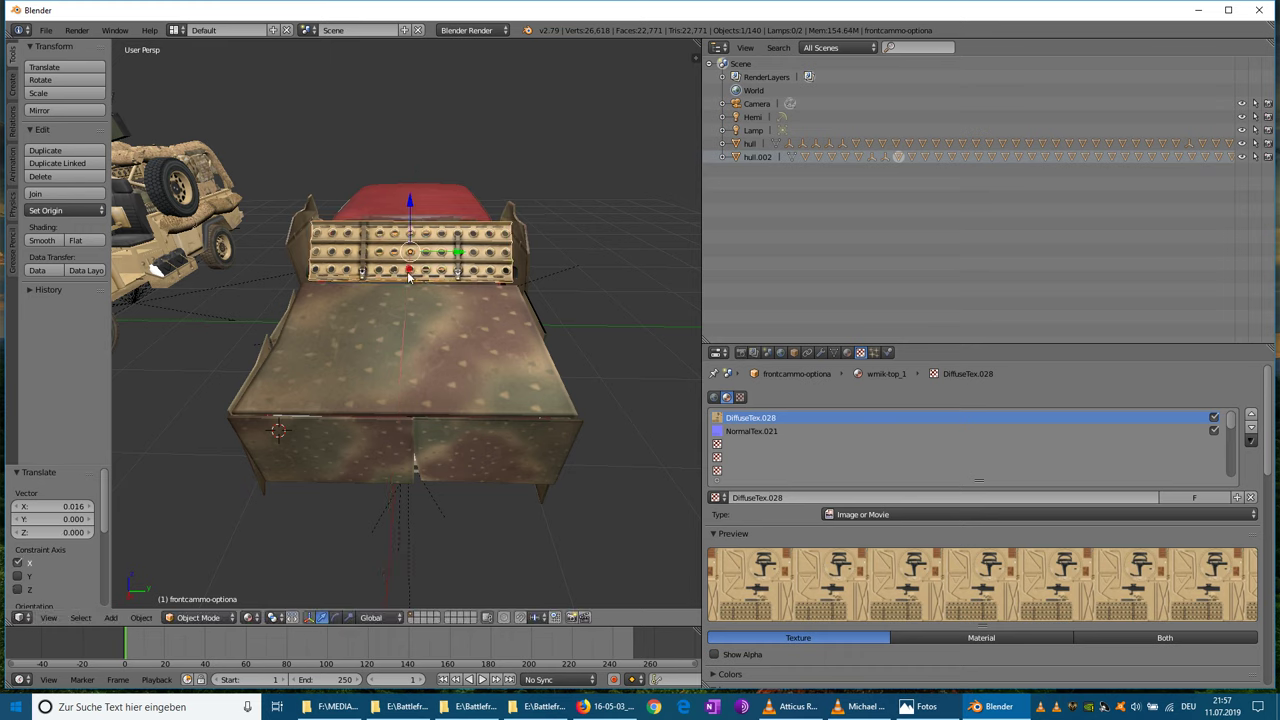
- Scale the frontcammo-optiona panel up slightly on all axes to match the hood's width
{"action": "middle_click_drag", "start_coordinate": [409, 278], "coordinate": [371, 360]}
{"action": "middle_click_drag", "start_coordinate": [382, 401], "coordinate": [450, 416]}
{"action": "left_click", "coordinate": [40, 93]}
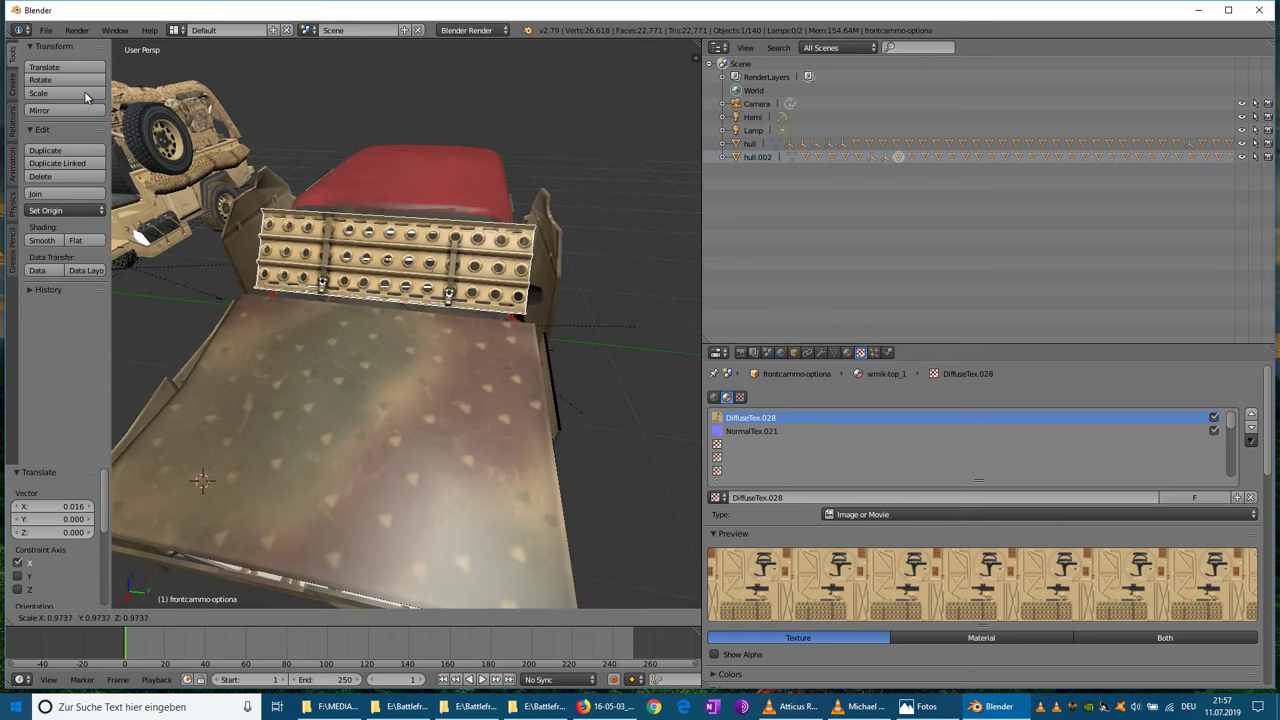
{"action": "left_click", "coordinate": [43, 95]}
- Shift the panel about -0.029 units along Y and fine-tune it along X by about -0.027 and 0.026
{"action": "middle_click_drag", "start_coordinate": [190, 277], "coordinate": [349, 366]}
{"action": "left_click_drag", "start_coordinate": [455, 264], "coordinate": [451, 264]}
{"action": "middle_click_drag", "start_coordinate": [458, 340], "coordinate": [345, 448]}
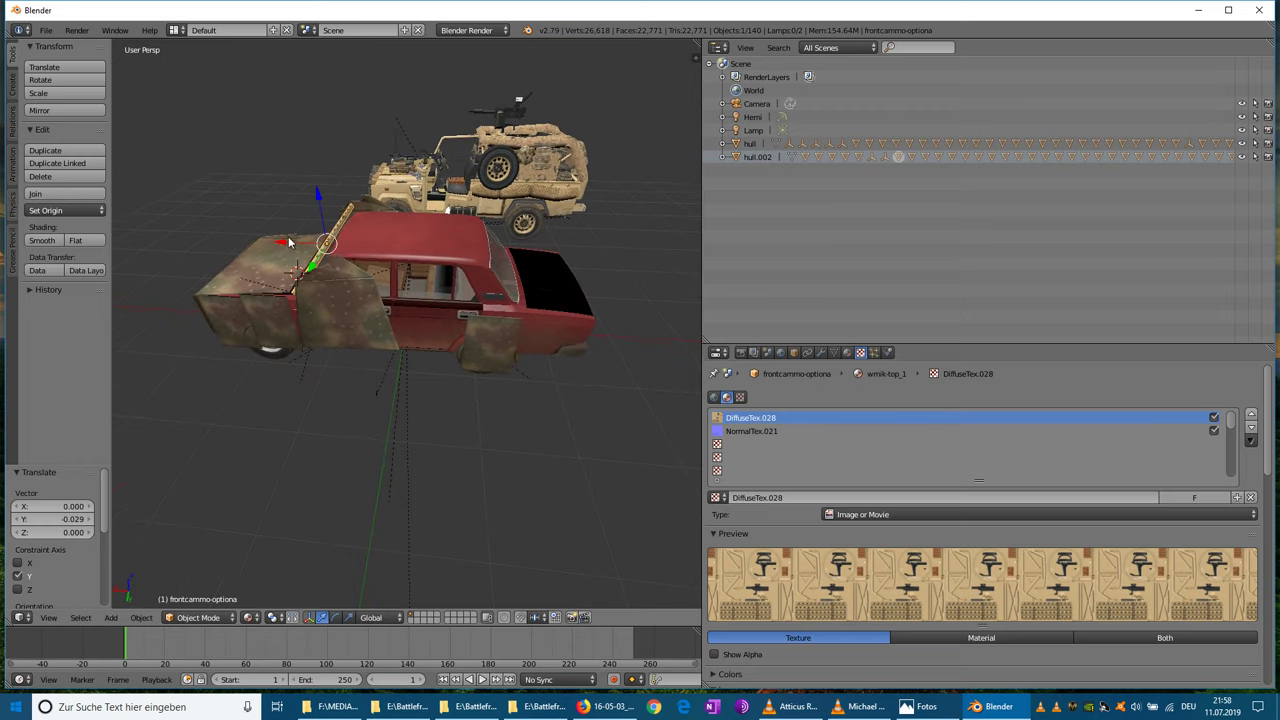
{"action": "left_click_drag", "start_coordinate": [280, 238], "coordinate": [278, 236]}
{"action": "middle_click_drag", "start_coordinate": [278, 236], "coordinate": [421, 275]}
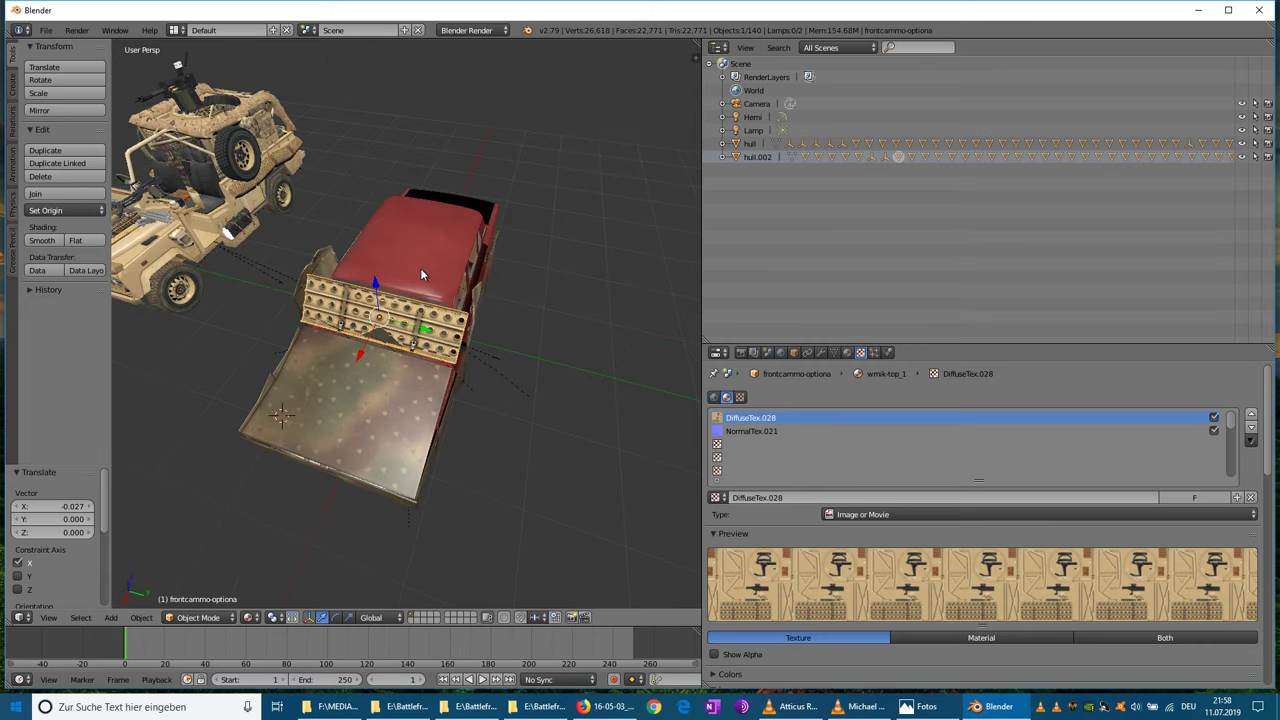
{"action": "left_click_drag", "start_coordinate": [361, 360], "coordinate": [363, 356]}
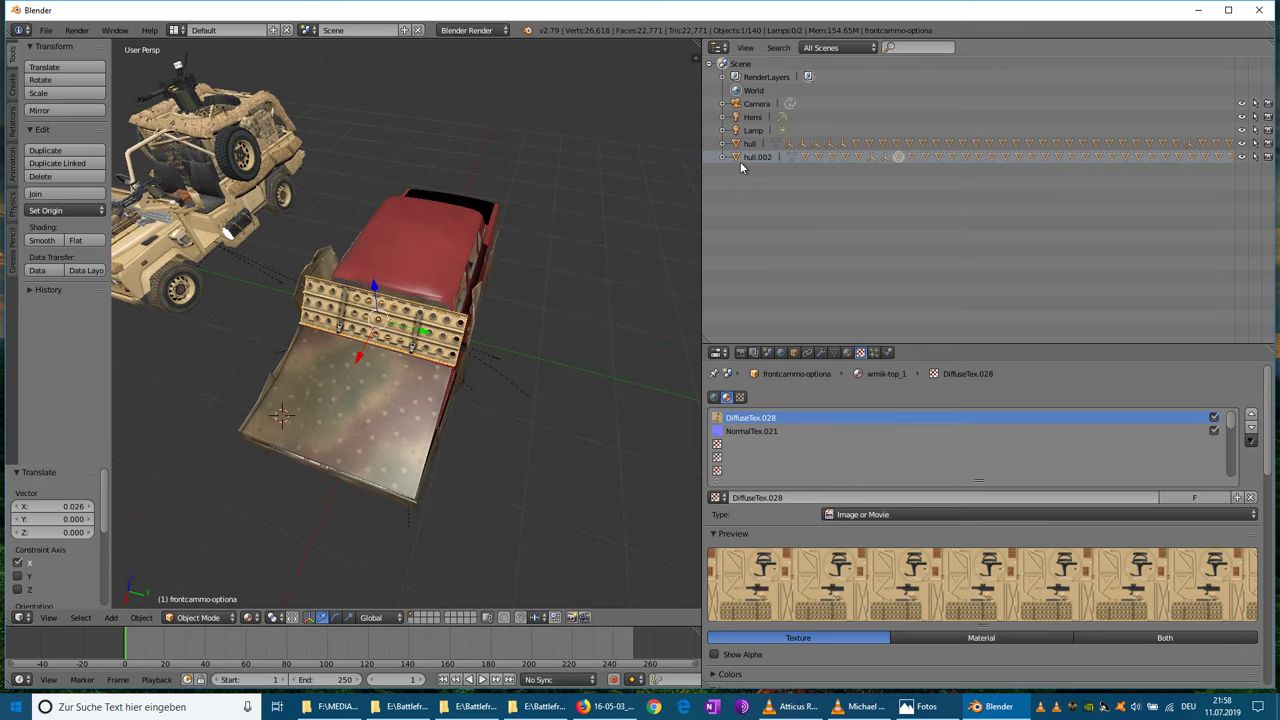
- Reveal the active frontcammo-optiona in the outliner and clear its parent so it leaves the hull.002 hierarchy
{"action": "left_click", "coordinate": [745, 47]}
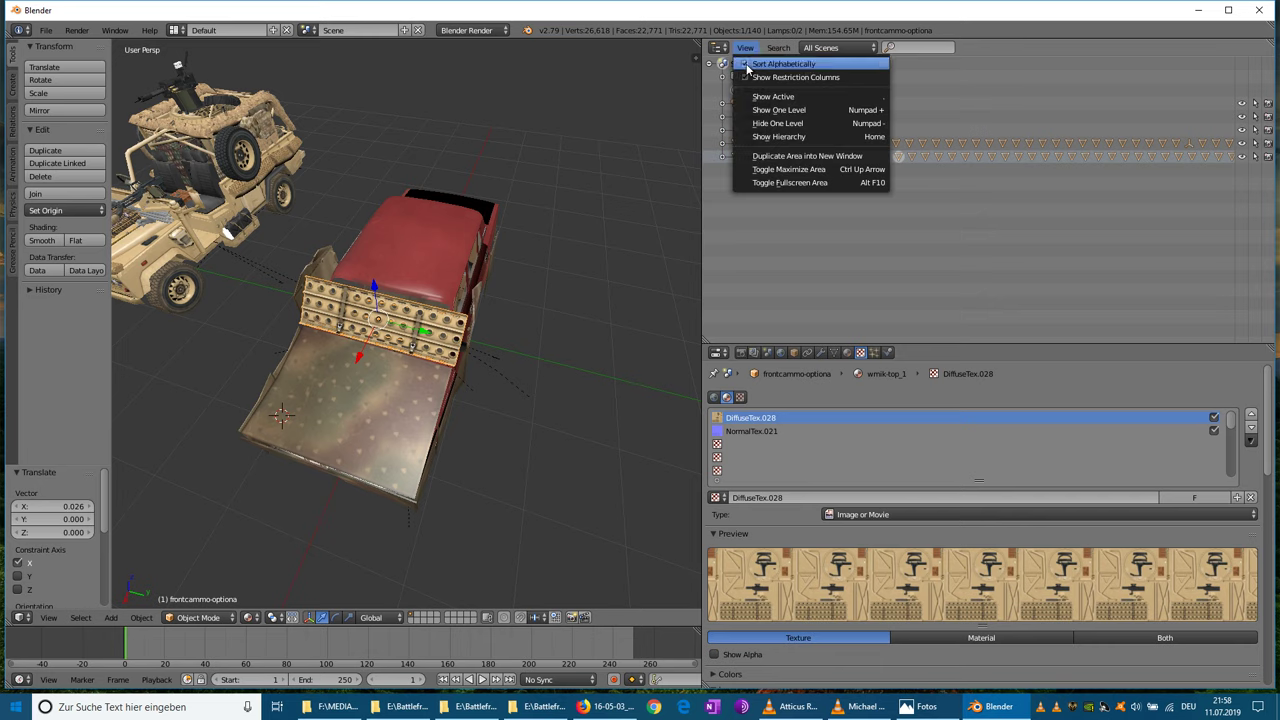
{"action": "left_click", "coordinate": [768, 100]}
{"action": "left_click_drag", "start_coordinate": [756, 196], "coordinate": [640, 240]}
{"action": "scroll", "coordinate": [540, 300], "scroll_direction": "down", "scroll_amount": 3}
- Move the detached panel back onto the car, about -0.773 units along X and down about 0.177 along Z
{"action": "left_click_drag", "start_coordinate": [658, 437], "coordinate": [379, 361]}
{"action": "scroll", "coordinate": [483, 352], "scroll_direction": "up", "scroll_amount": 2}
{"action": "middle_click_drag", "start_coordinate": [483, 346], "coordinate": [403, 185]}
{"action": "left_click_drag", "start_coordinate": [403, 182], "coordinate": [408, 208]}
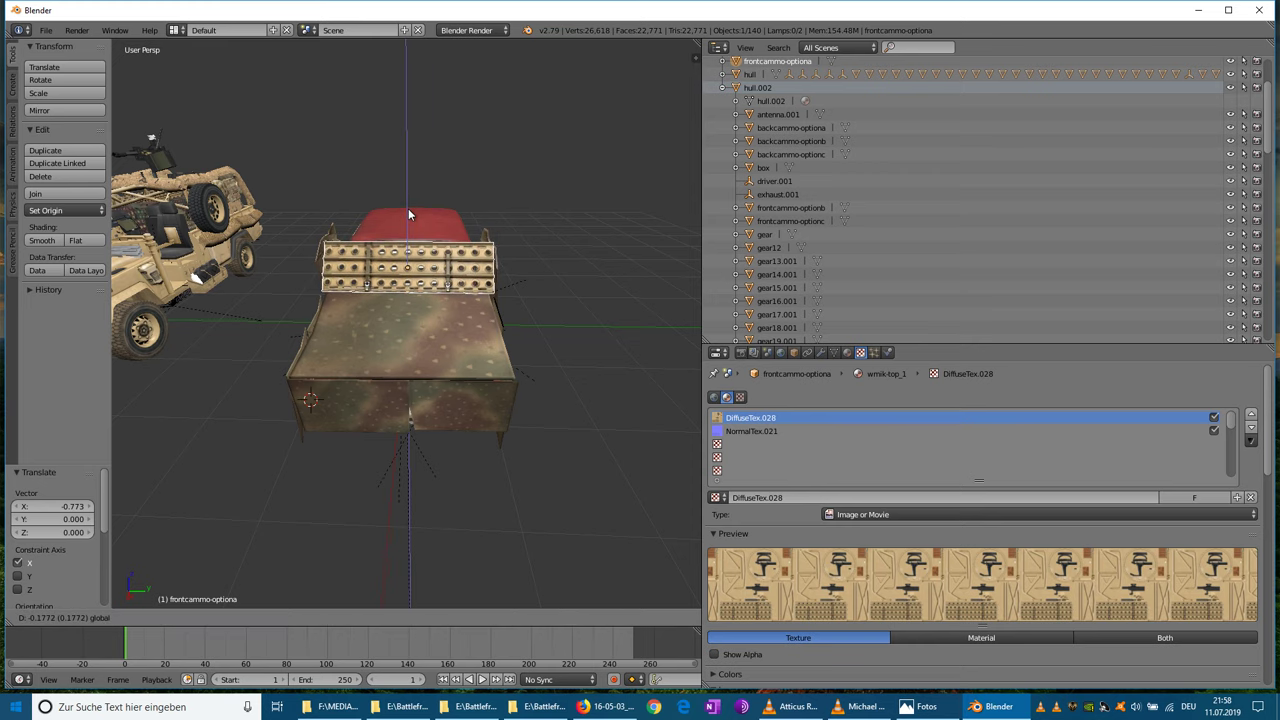
- Adjust the panel's fit at the windshield by about 0.054 units along X and -0.003 along Y
{"action": "scroll", "coordinate": [422, 275], "scroll_direction": "up", "scroll_amount": 5}
{"action": "middle_click_drag", "start_coordinate": [412, 222], "coordinate": [232, 284]}
{"action": "mouse_move", "coordinate": [232, 284]}
{"action": "left_mouse_down"}
{"action": "mouse_move", "coordinate": [263, 277]}
{"action": "mouse_move", "coordinate": [257, 287]}
{"action": "left_mouse_up"}
{"action": "middle_click_drag", "start_coordinate": [258, 286], "coordinate": [353, 271]}
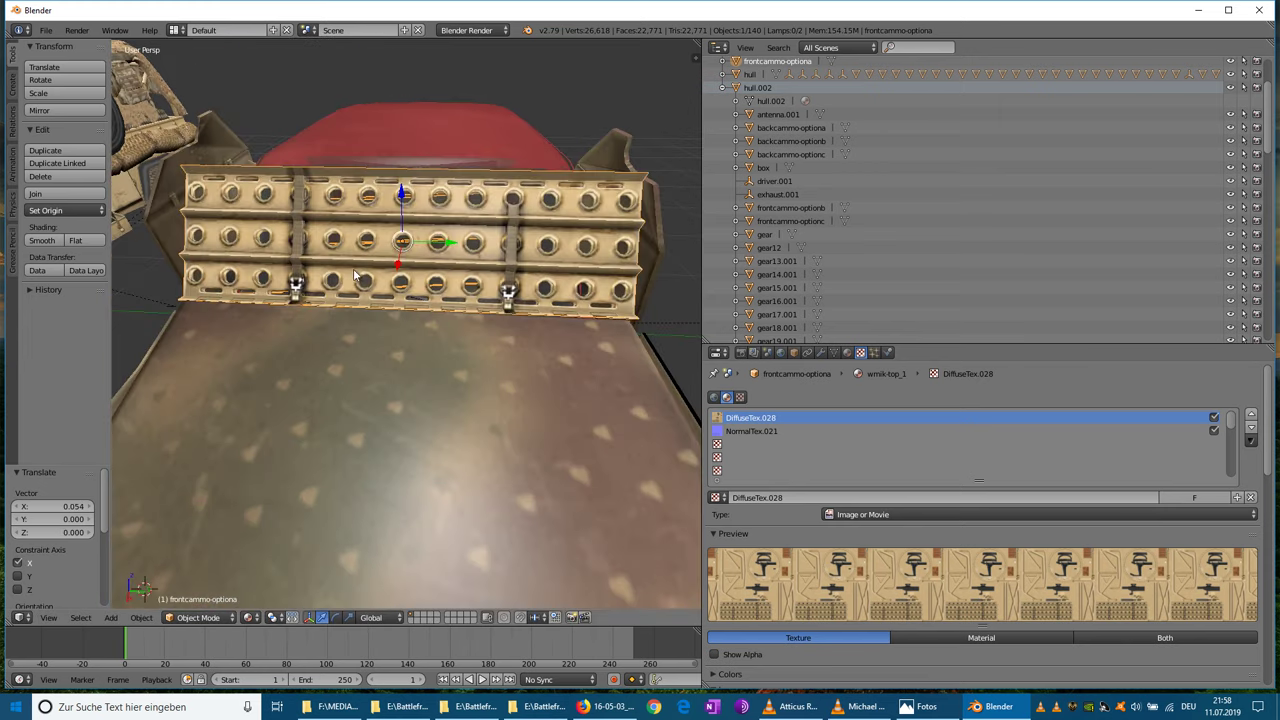
{"action": "left_click_drag", "start_coordinate": [452, 245], "coordinate": [450, 245]}
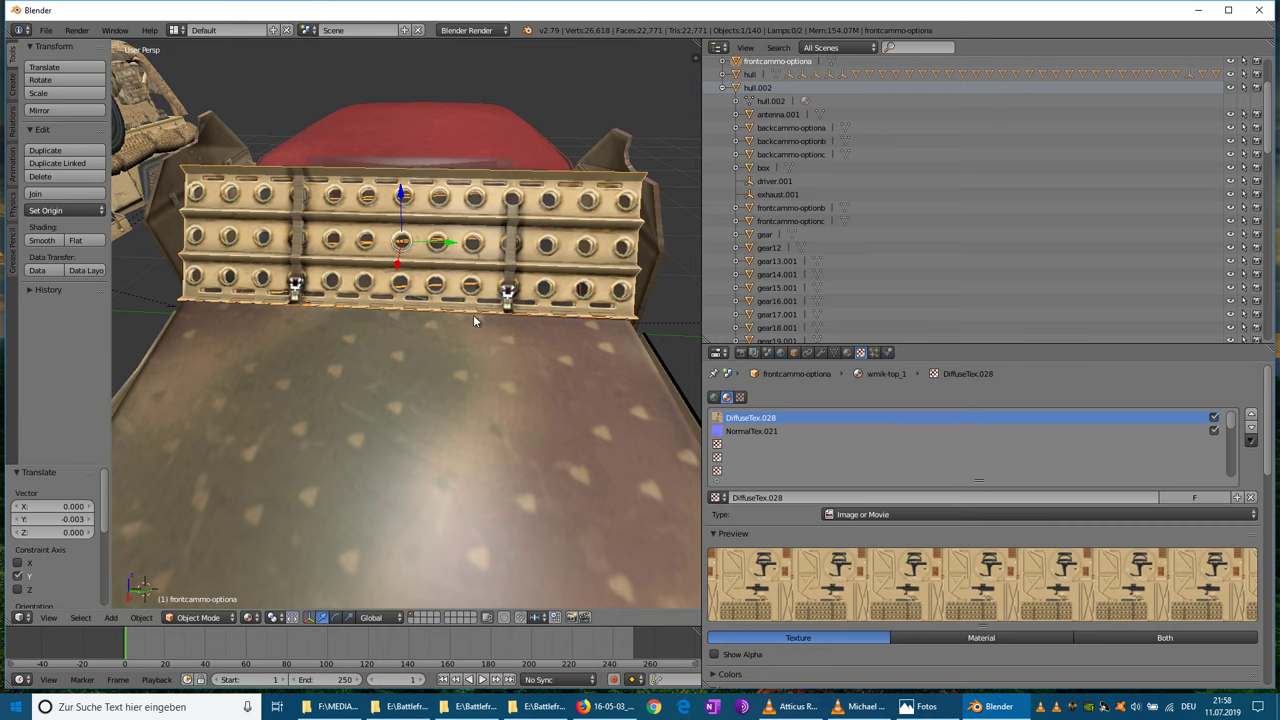
- Centre the panel with a further shift of about -0.004 units along Y and -0.014 along X
{"action": "scroll", "coordinate": [473, 314], "scroll_direction": "down", "scroll_amount": 3}
{"action": "middle_click_drag", "start_coordinate": [515, 395], "coordinate": [478, 236]}
{"action": "left_click_drag", "start_coordinate": [445, 205], "coordinate": [442, 206]}
{"action": "scroll", "coordinate": [471, 312], "scroll_direction": "down", "scroll_amount": 4}
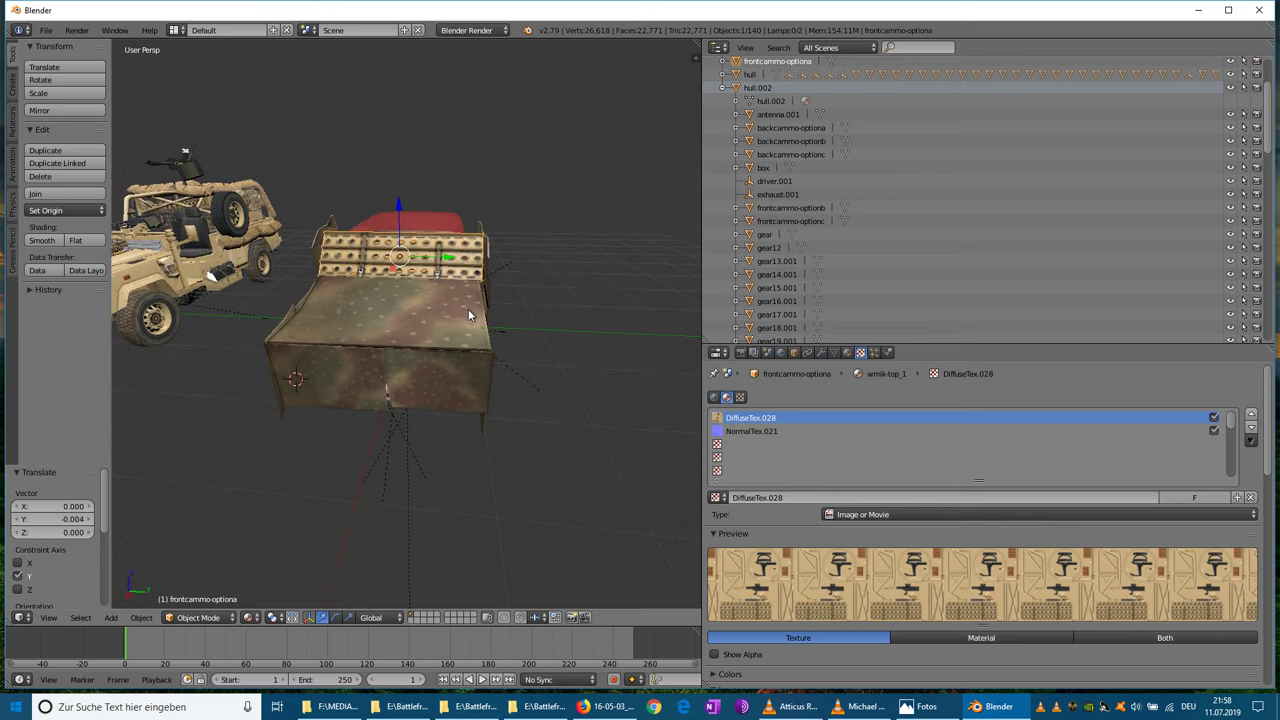
{"action": "middle_click_drag", "start_coordinate": [471, 312], "coordinate": [362, 257]}
{"action": "scroll", "coordinate": [430, 360], "scroll_direction": "up", "scroll_amount": 3}
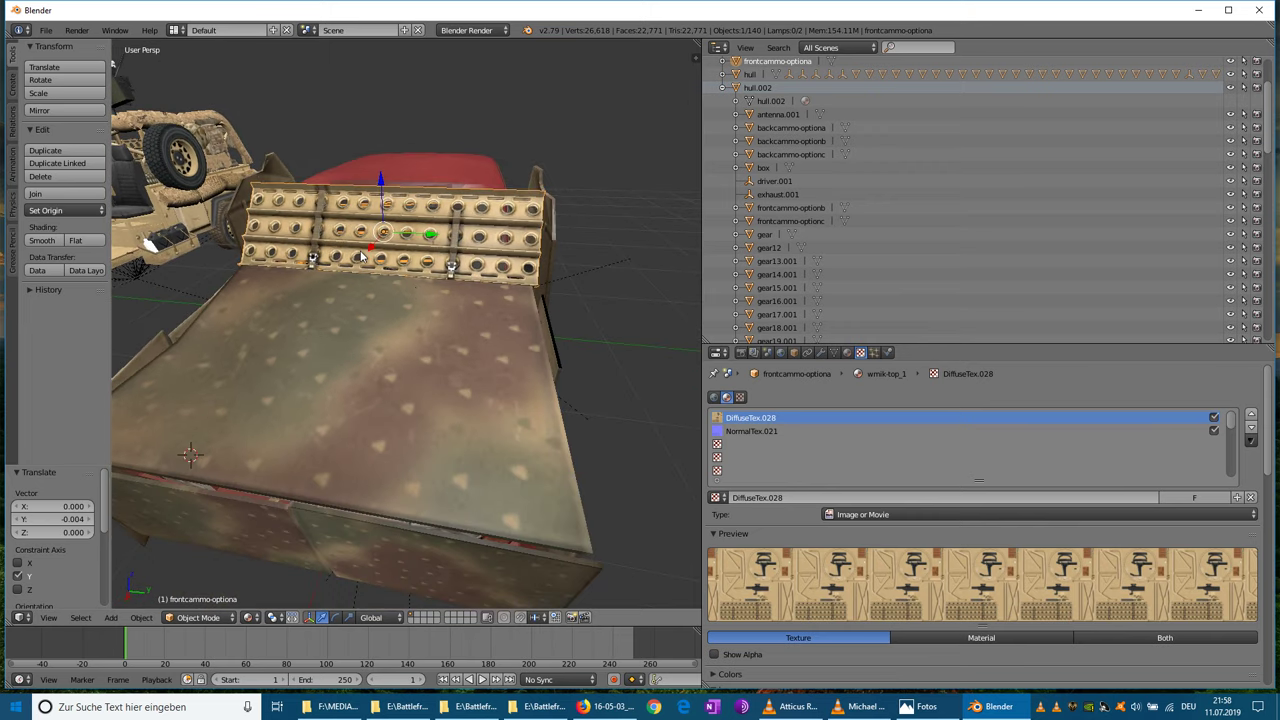
{"action": "left_click_drag", "start_coordinate": [368, 248], "coordinate": [365, 249]}
{"action": "middle_click_drag", "start_coordinate": [365, 249], "coordinate": [414, 344]}
{"action": "scroll", "coordinate": [412, 338], "scroll_direction": "down", "scroll_amount": 6}
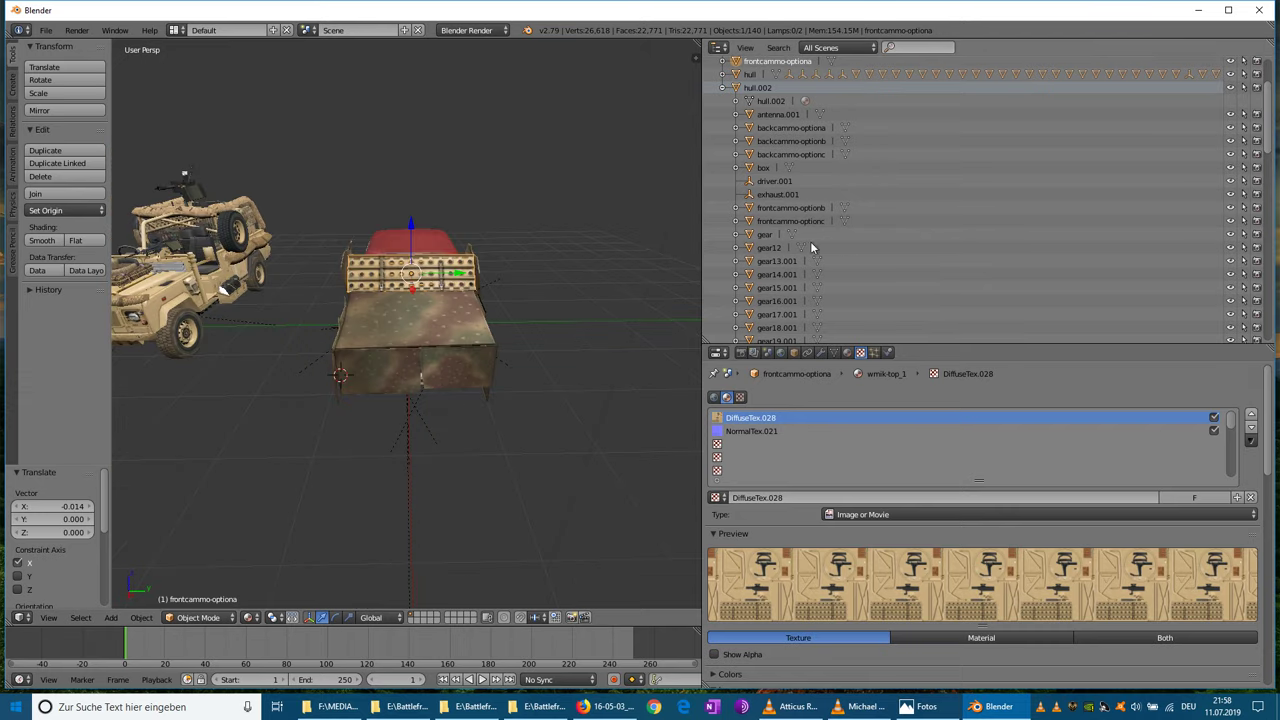
- Delete the leftover WMIK object hull.002 together with its entire hierarchy
{"action": "left_click", "coordinate": [723, 88]}
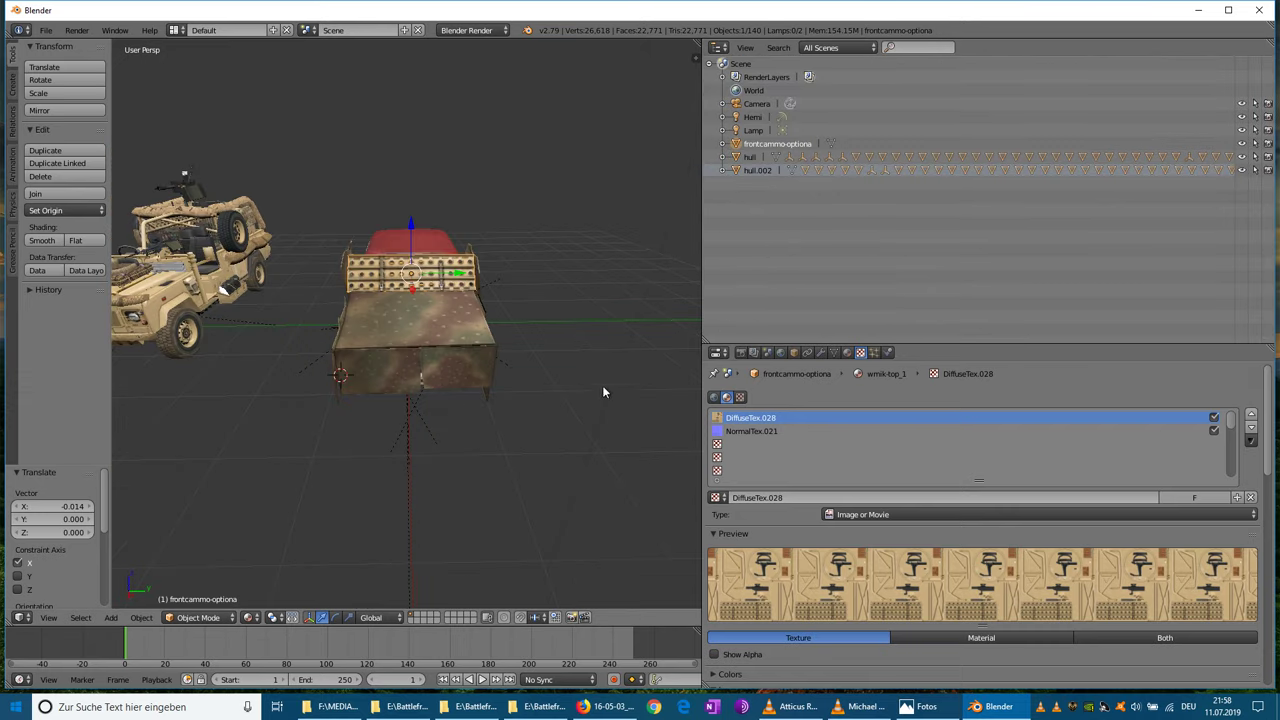
{"action": "scroll", "coordinate": [576, 318], "scroll_direction": "down", "scroll_amount": 2}
{"action": "left_click", "coordinate": [757, 170]}
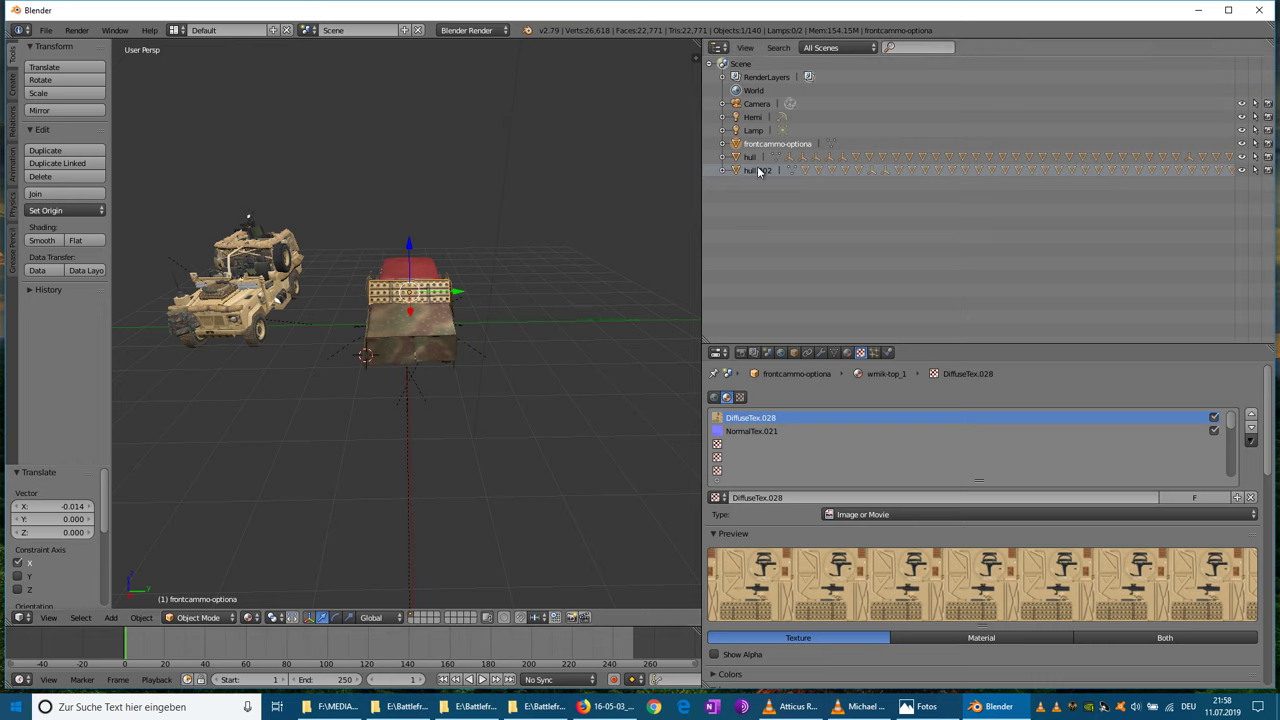
{"action": "left_click", "coordinate": [750, 157]}
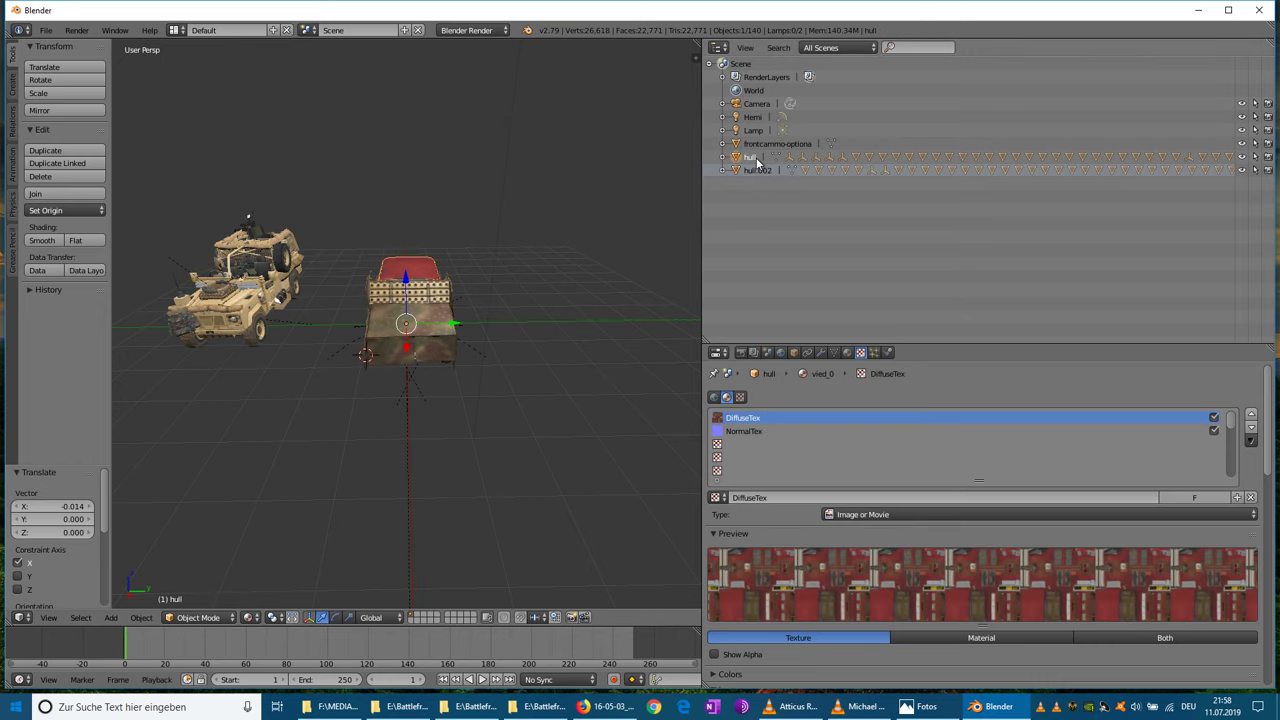
{"action": "left_click", "coordinate": [759, 172]}
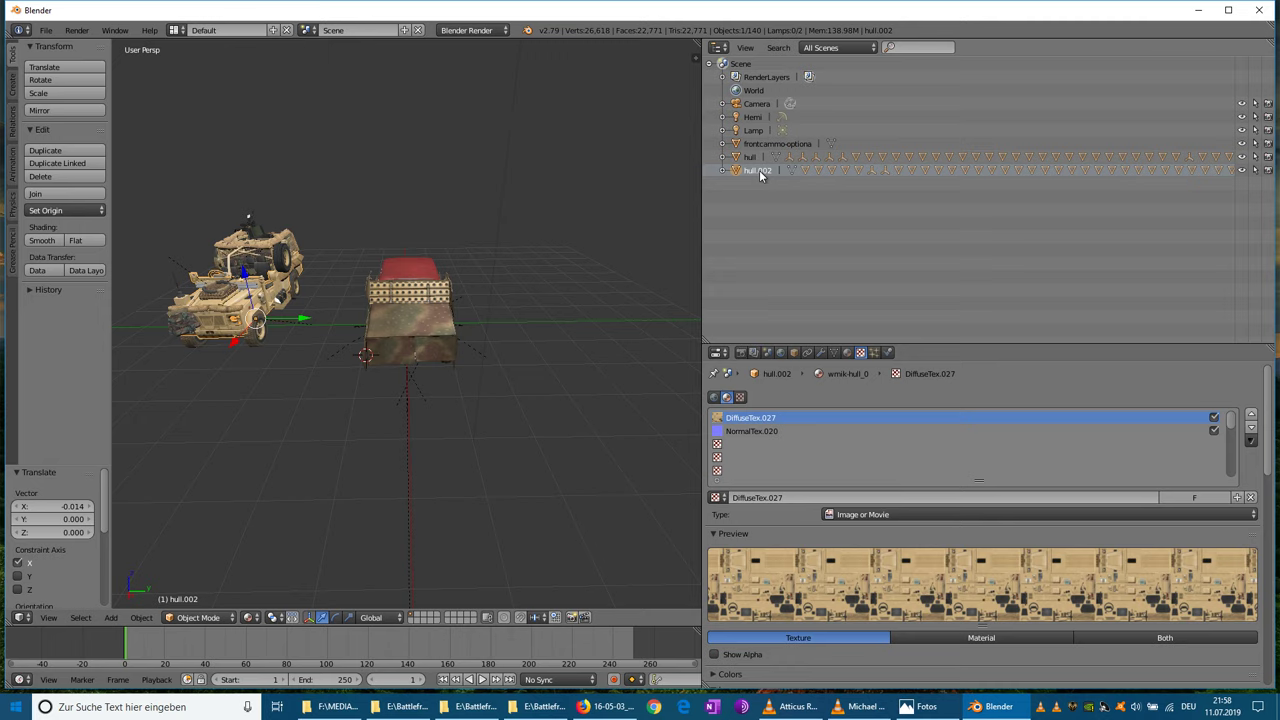
{"action": "right_click", "coordinate": [760, 174]}
{"action": "left_click", "coordinate": [743, 172]}
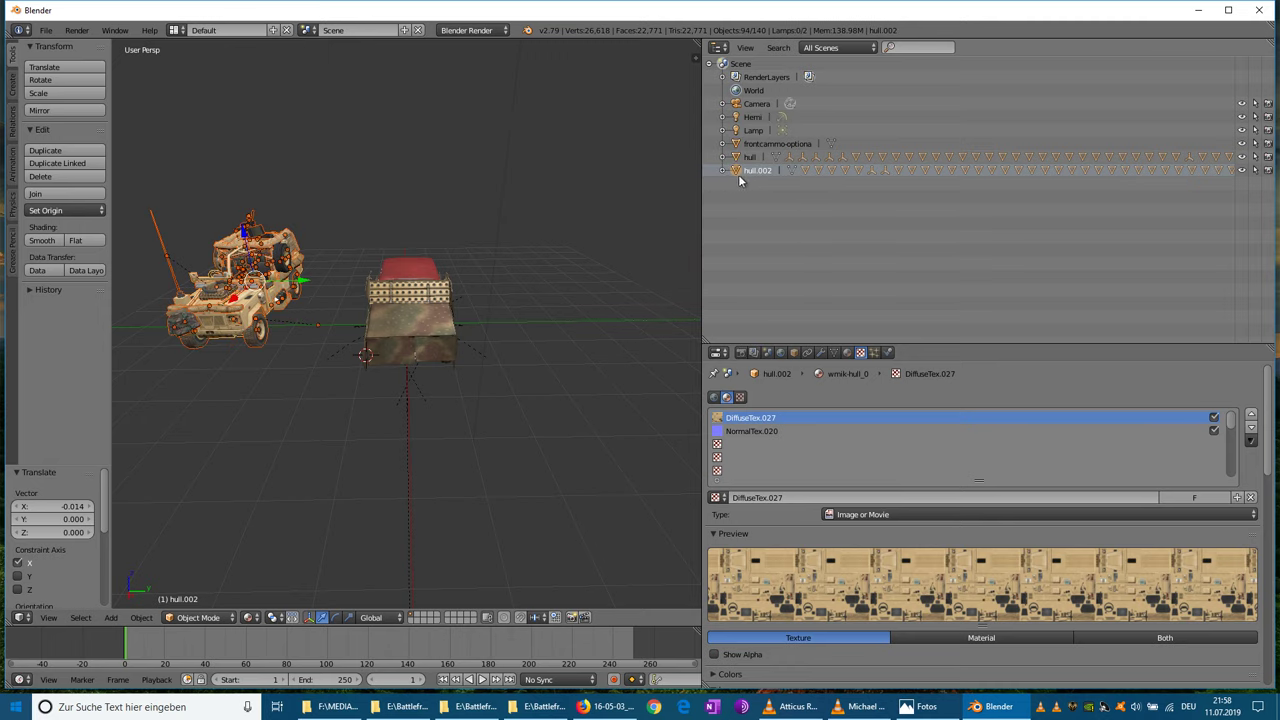
{"action": "right_click", "coordinate": [757, 173]}
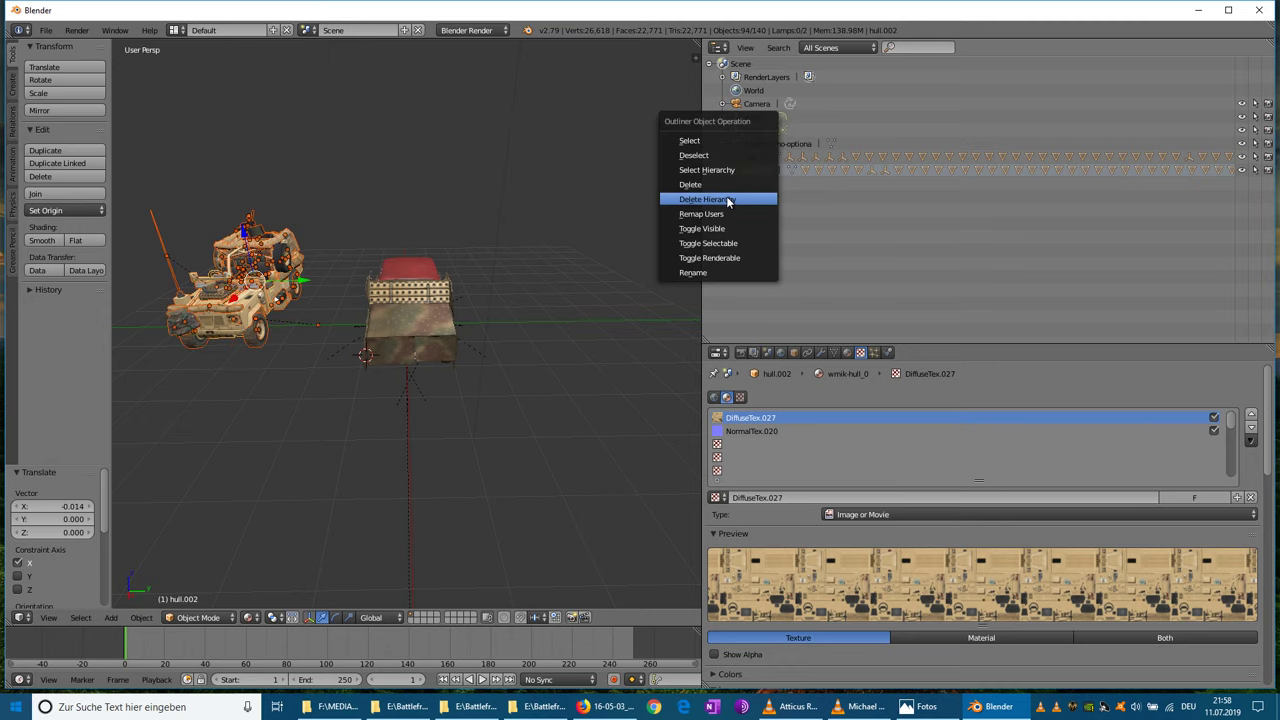
{"action": "left_click", "coordinate": [733, 201]}
- Rename frontcammo-optiona to frontcammo and parent it to the car's hull
{"action": "left_click", "coordinate": [758, 146]}
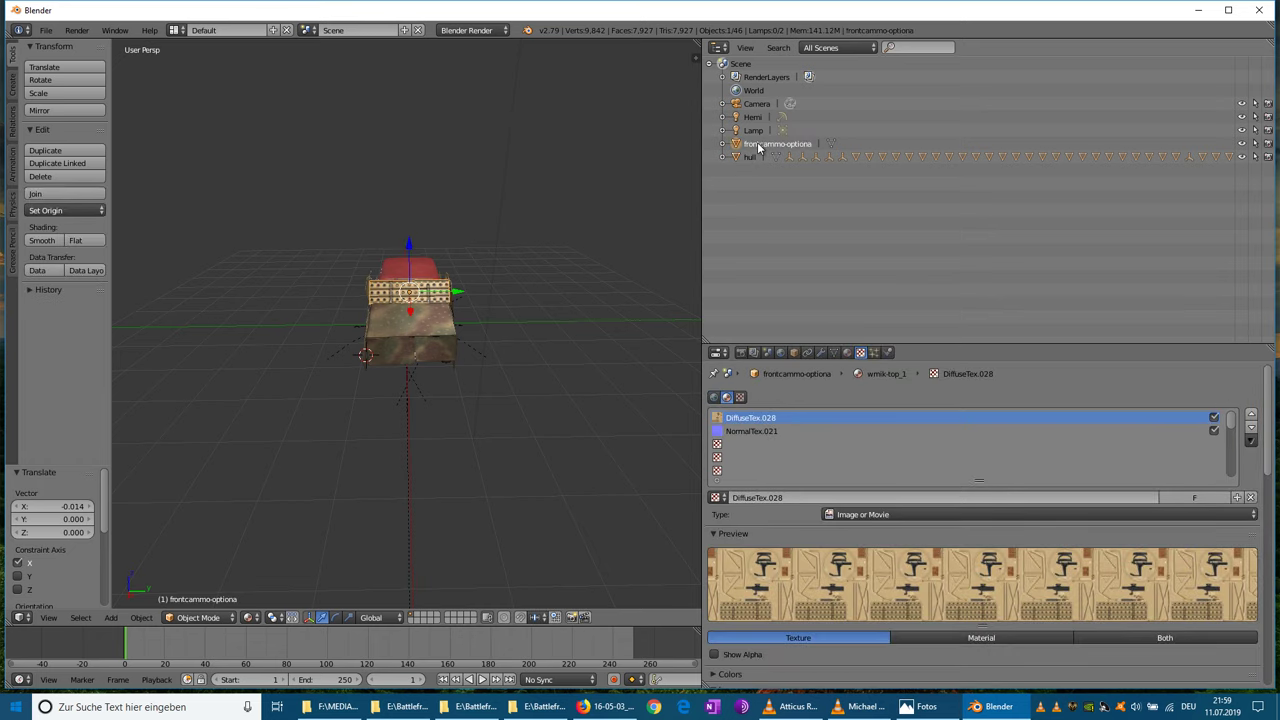
{"action": "double_click", "coordinate": [764, 145]}
{"action": "left_click_drag", "start_coordinate": [818, 144], "coordinate": [783, 144]}
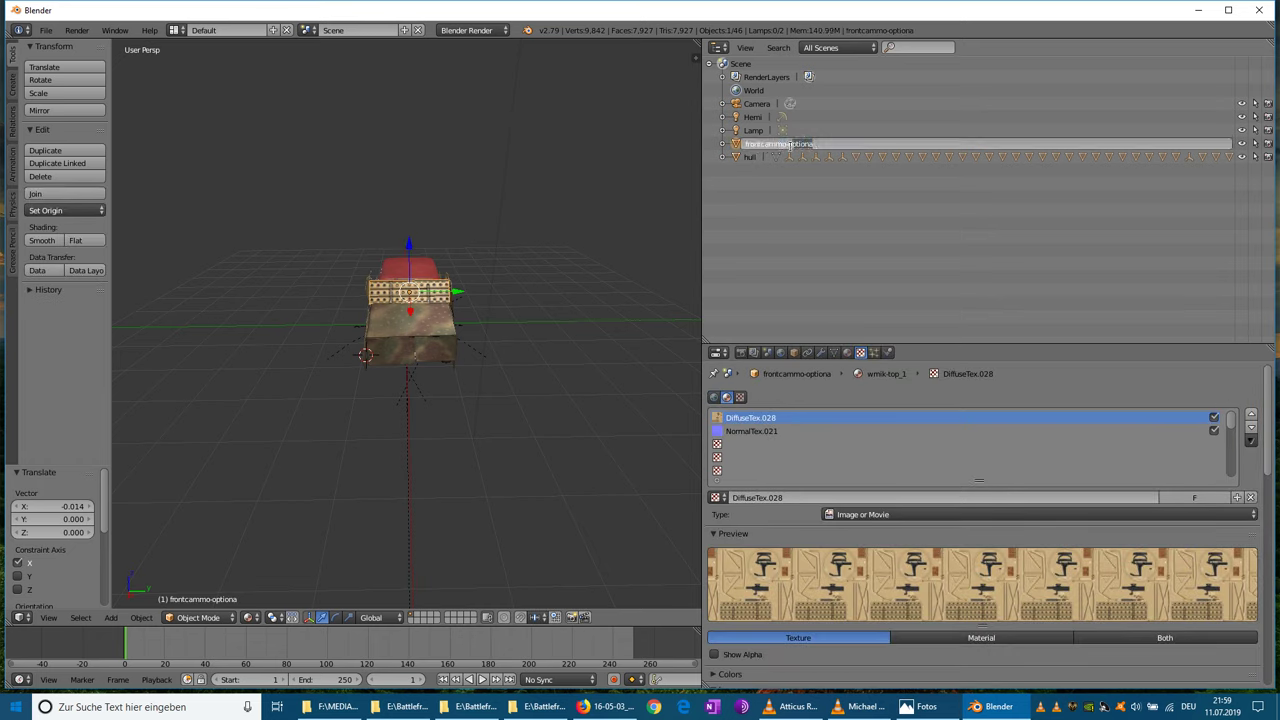
{"action": "key", "text": "BackSpace"}
{"action": "key", "text": "Return"}
{"action": "left_click_drag", "start_coordinate": [738, 146], "coordinate": [746, 157]}
{"action": "middle_click_drag", "start_coordinate": [561, 341], "coordinate": [618, 315]}
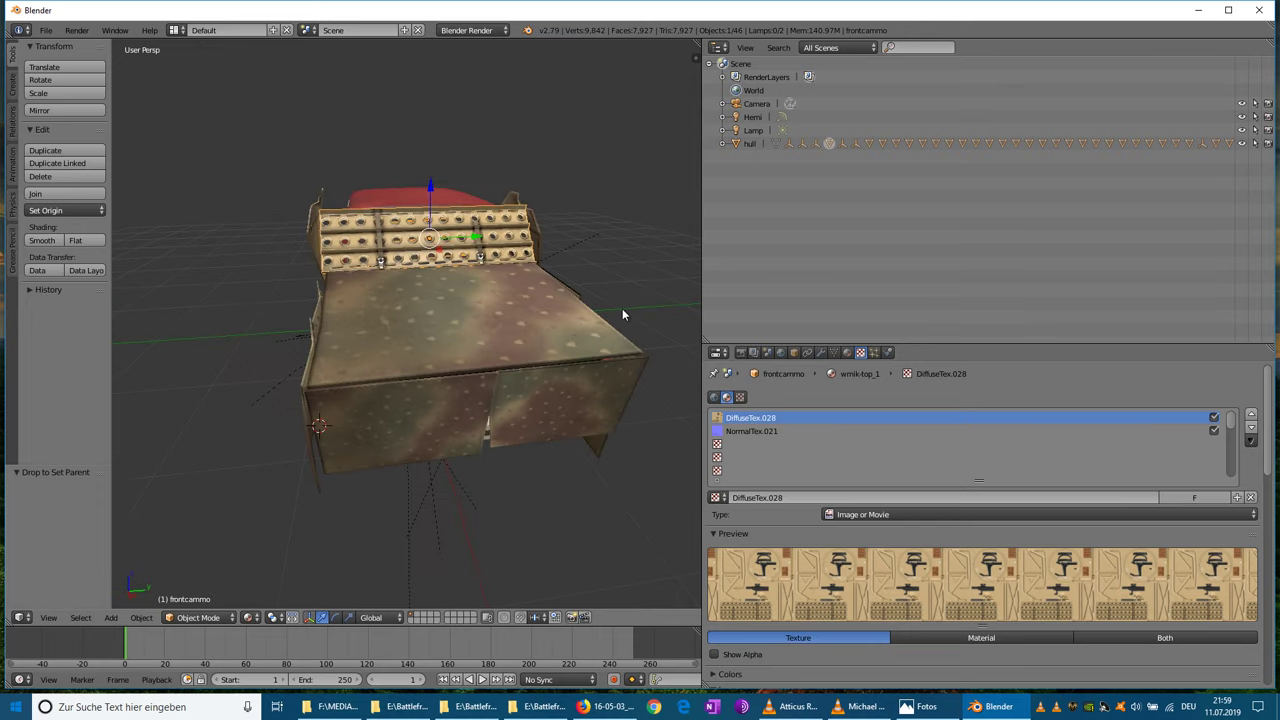
- Select the car's hull with its whole hierarchy and view the assembled vehicle
{"action": "left_click", "coordinate": [750, 143]}
{"action": "right_click", "coordinate": [750, 145]}
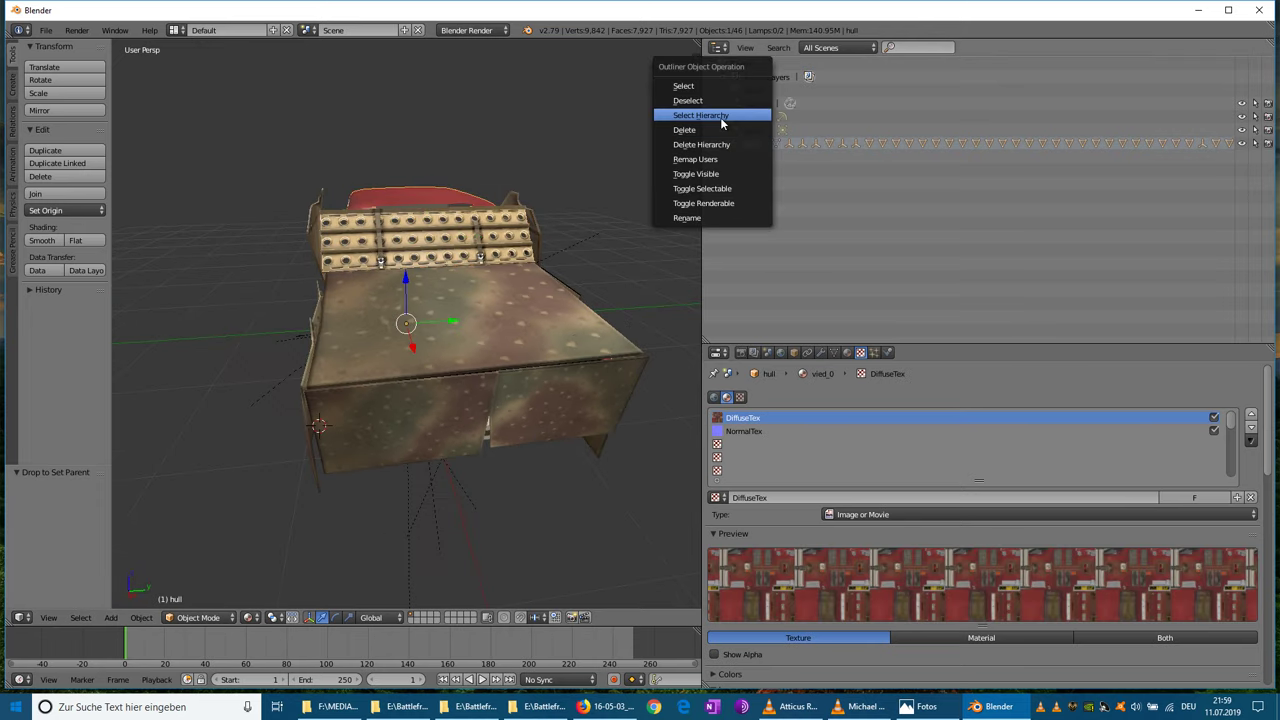
{"action": "left_click", "coordinate": [712, 115]}
{"action": "scroll", "coordinate": [566, 306], "scroll_direction": "down", "scroll_amount": 3}
{"action": "middle_click_drag", "start_coordinate": [566, 306], "coordinate": [326, 237]}
- Try to export the selected hull hierarchy in MDR format to the taxi folder as iedmakeshiftac.mdr
{"action": "left_click", "coordinate": [48, 31]}
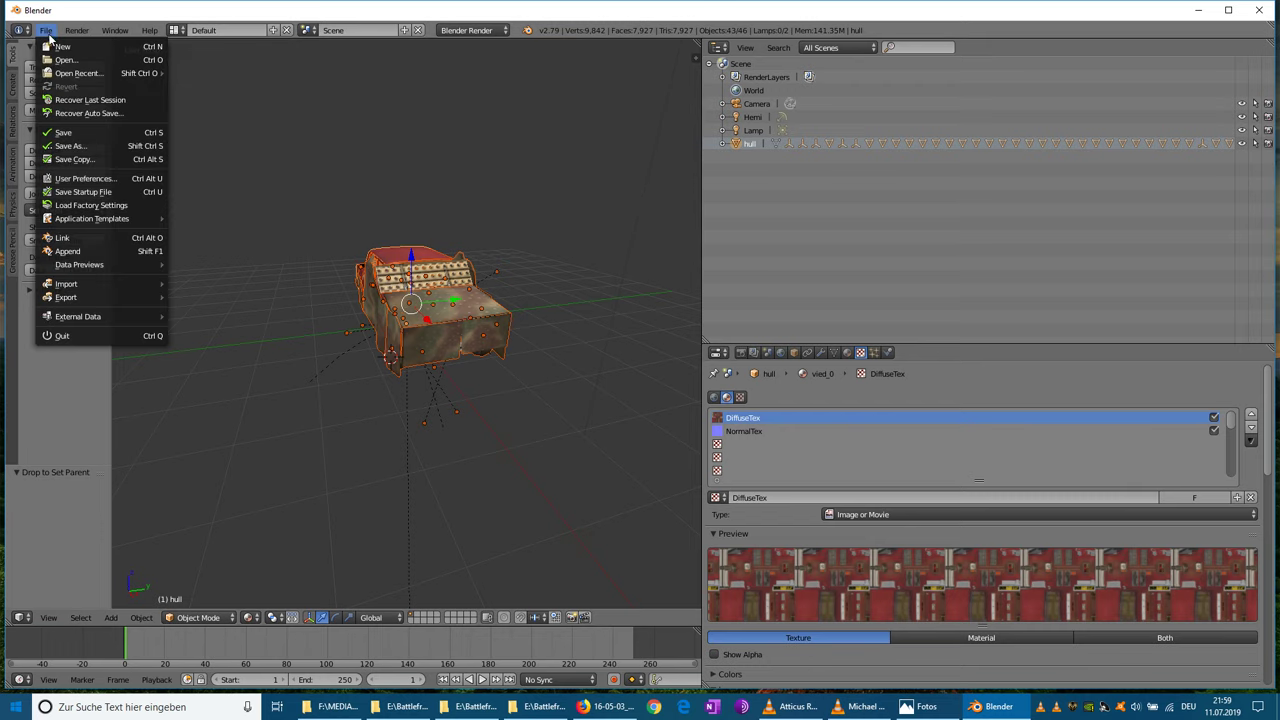
{"action": "mouse_move", "coordinate": [110, 295]}
{"action": "left_click", "coordinate": [226, 416]}
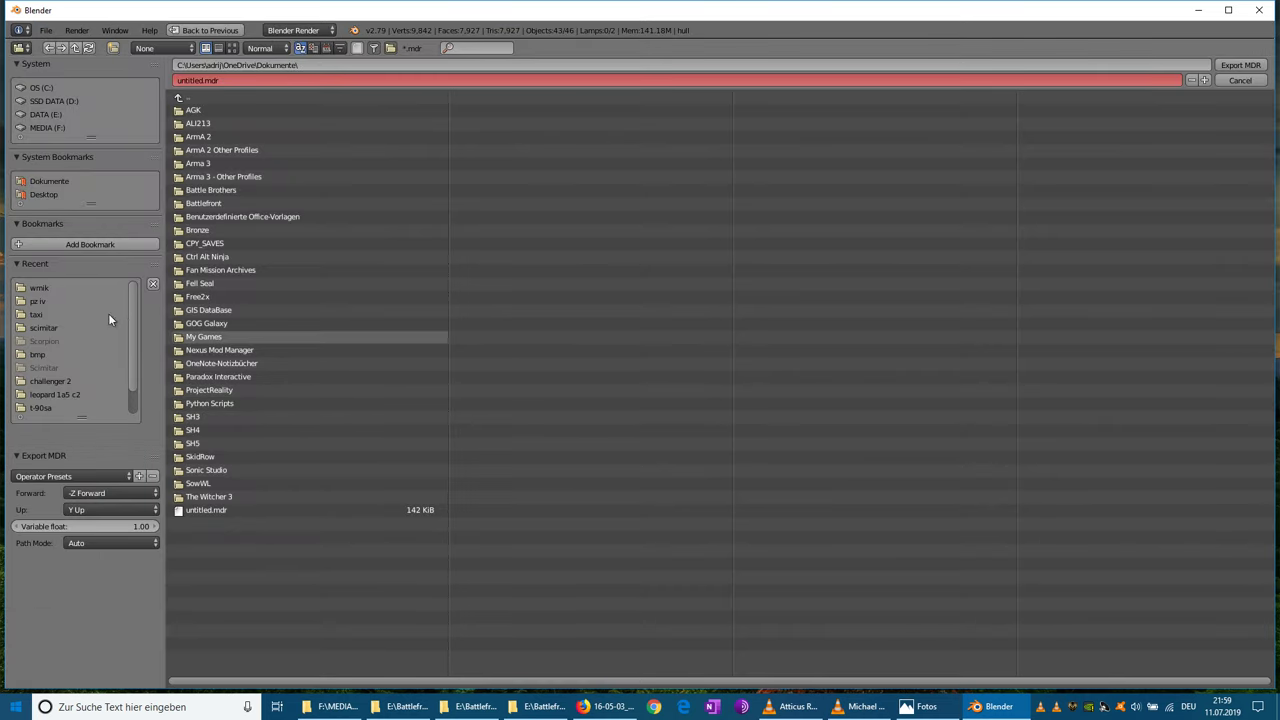
{"action": "left_click", "coordinate": [36, 314]}
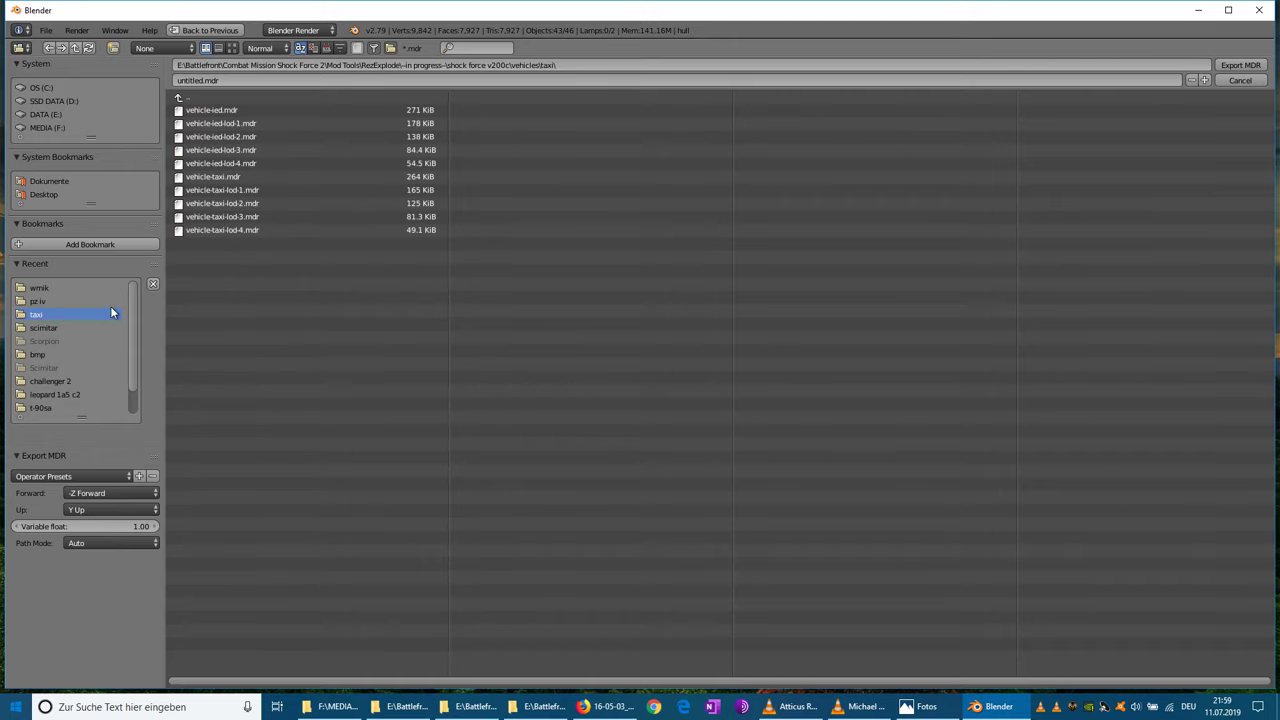
{"action": "left_click", "coordinate": [201, 79]}
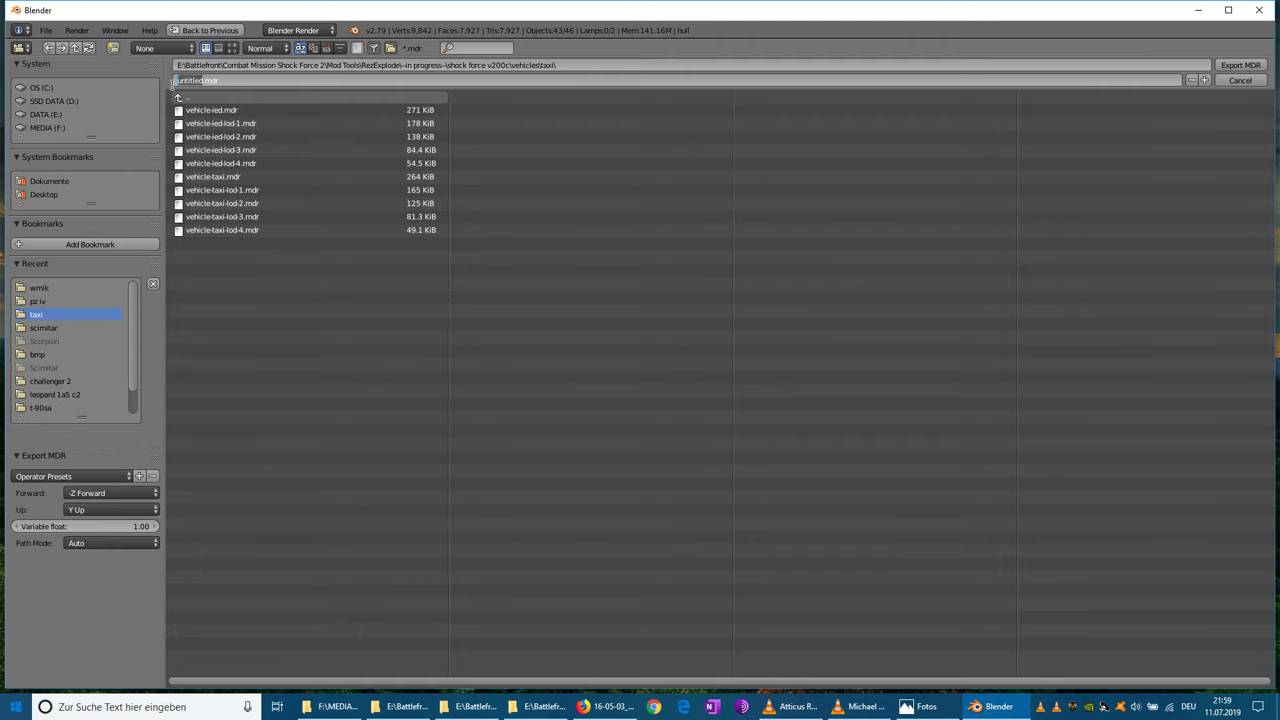
{"action": "key", "text": "BackSpace"}
{"action": "left_click", "coordinate": [1224, 66]}
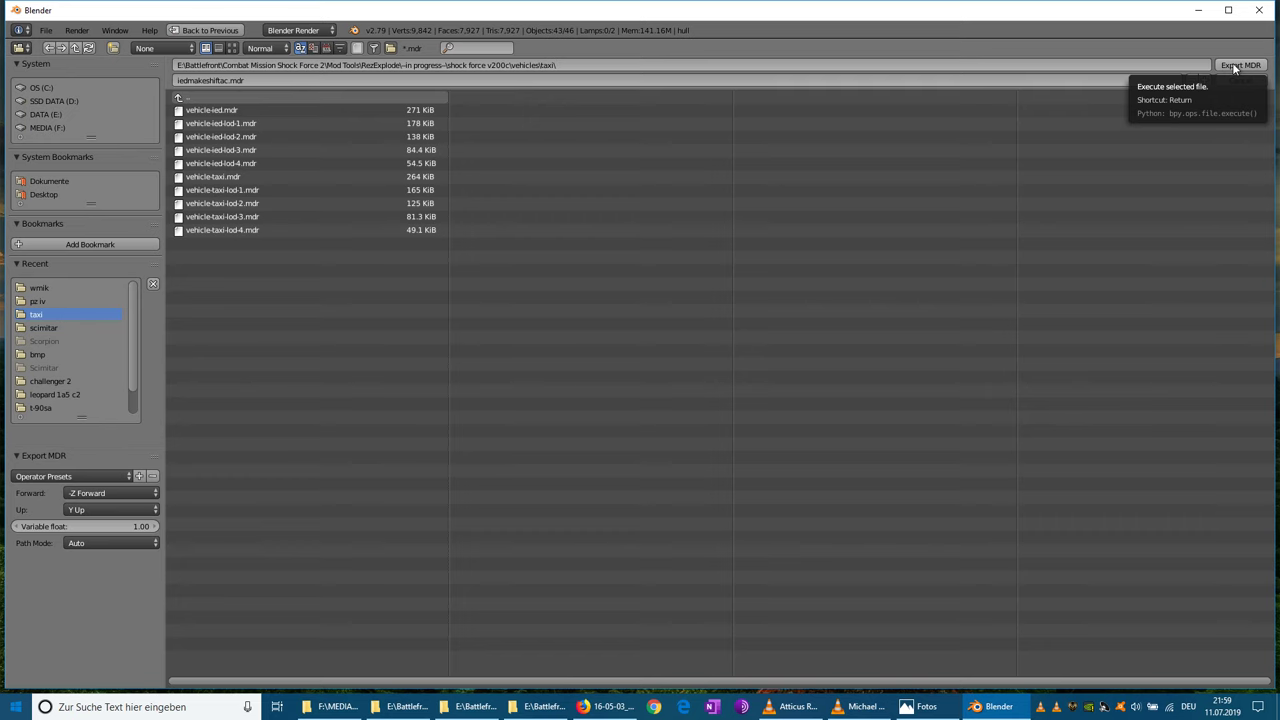
{"action": "left_click", "coordinate": [1234, 66]}
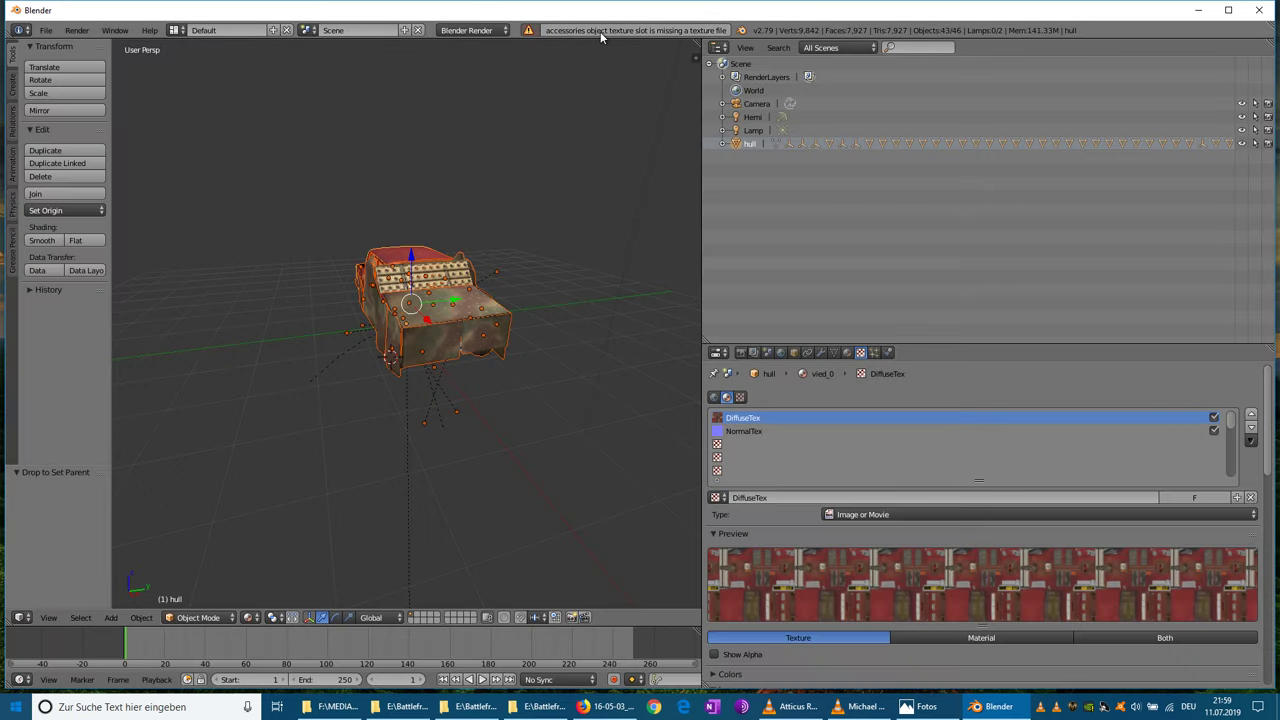
- Assign ied-huge.bmp from the taxi folder as the DiffuseTex.008 image of the accessories object inside the car
{"action": "middle_click_drag", "start_coordinate": [535, 180], "coordinate": [601, 266]}
{"action": "scroll", "coordinate": [342, 334], "scroll_direction": "up", "scroll_amount": 6}
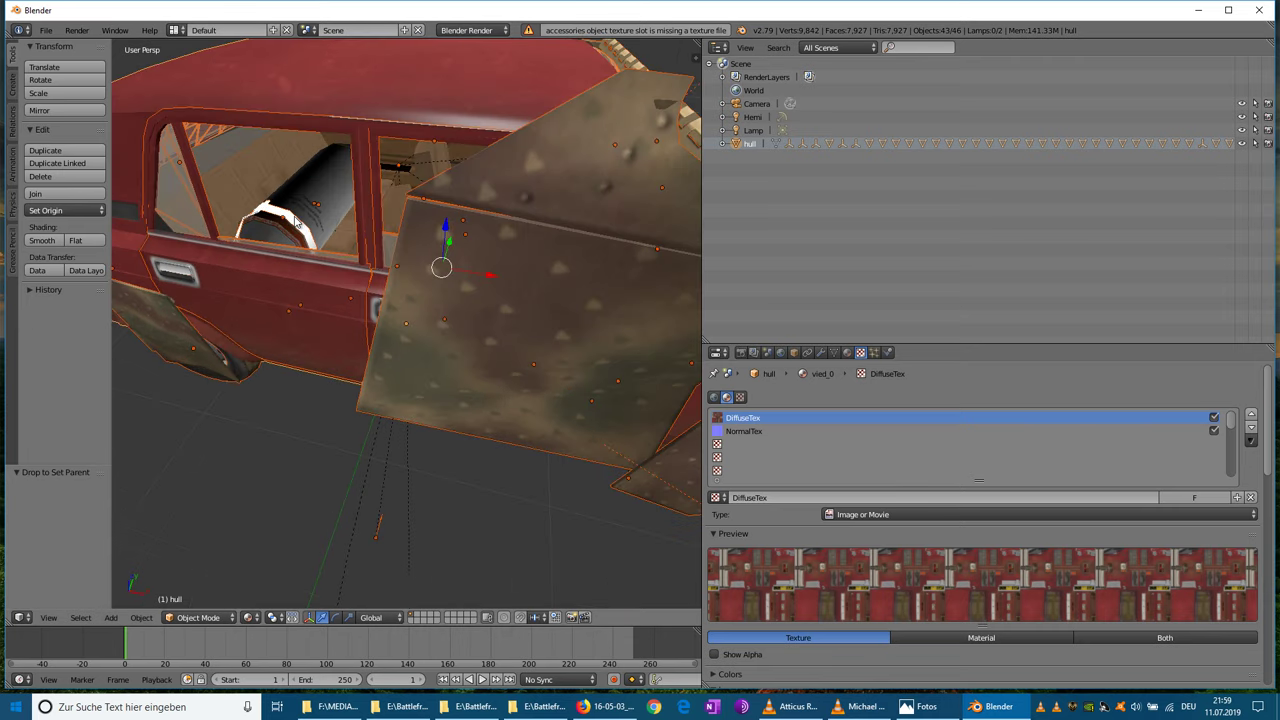
{"action": "right_click", "coordinate": [297, 221]}
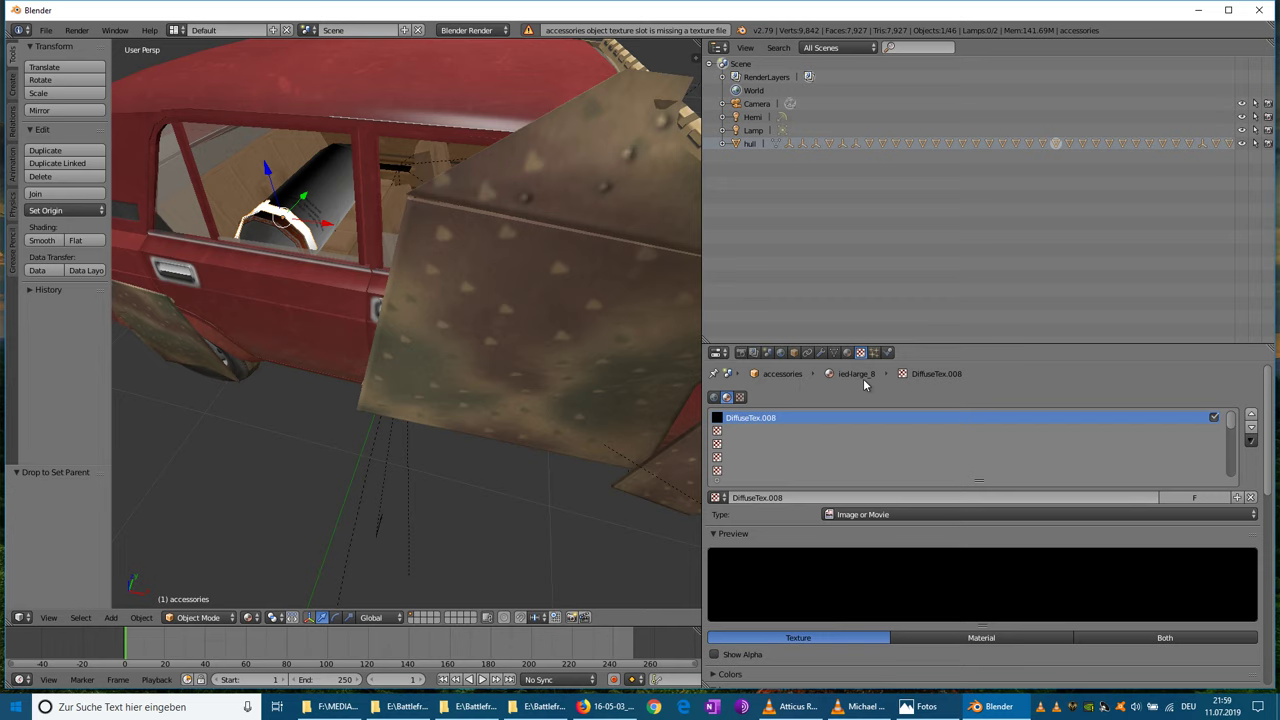
{"action": "middle_click_drag", "start_coordinate": [640, 370], "coordinate": [424, 344]}
{"action": "scroll", "coordinate": [408, 346], "scroll_direction": "up", "scroll_amount": 6}
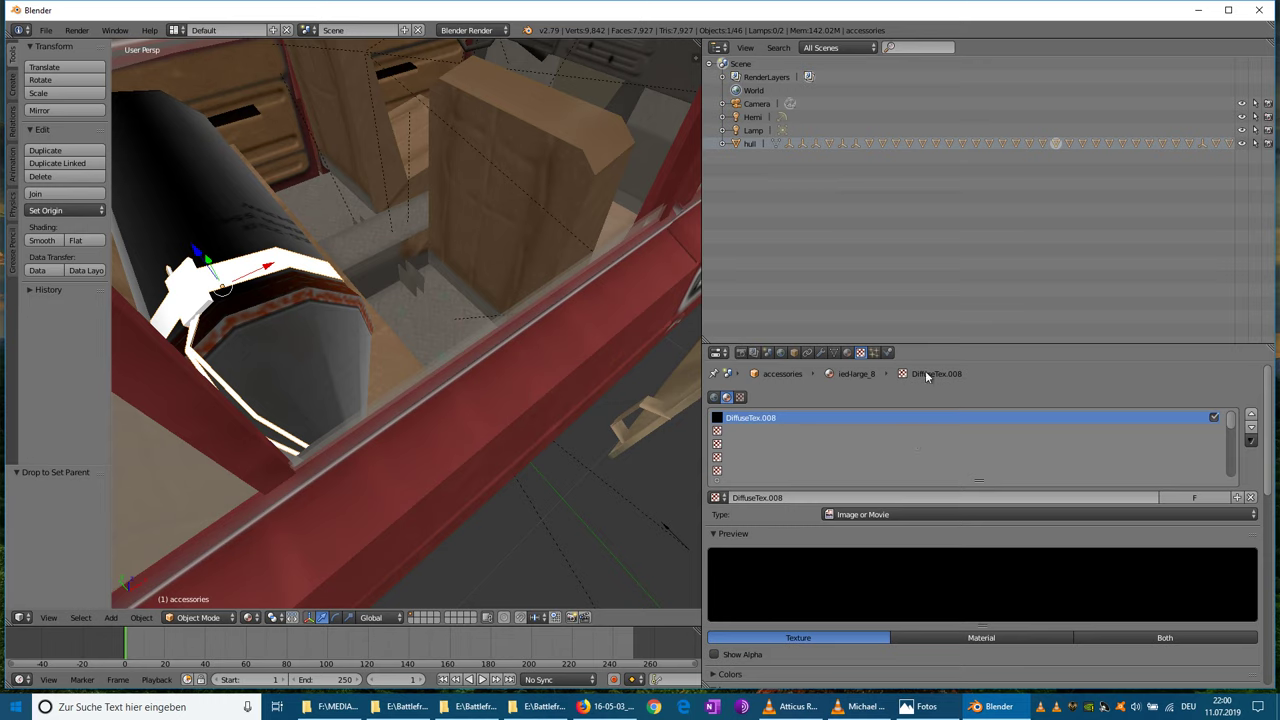
{"action": "left_click", "coordinate": [848, 354]}
{"action": "left_click", "coordinate": [860, 354]}
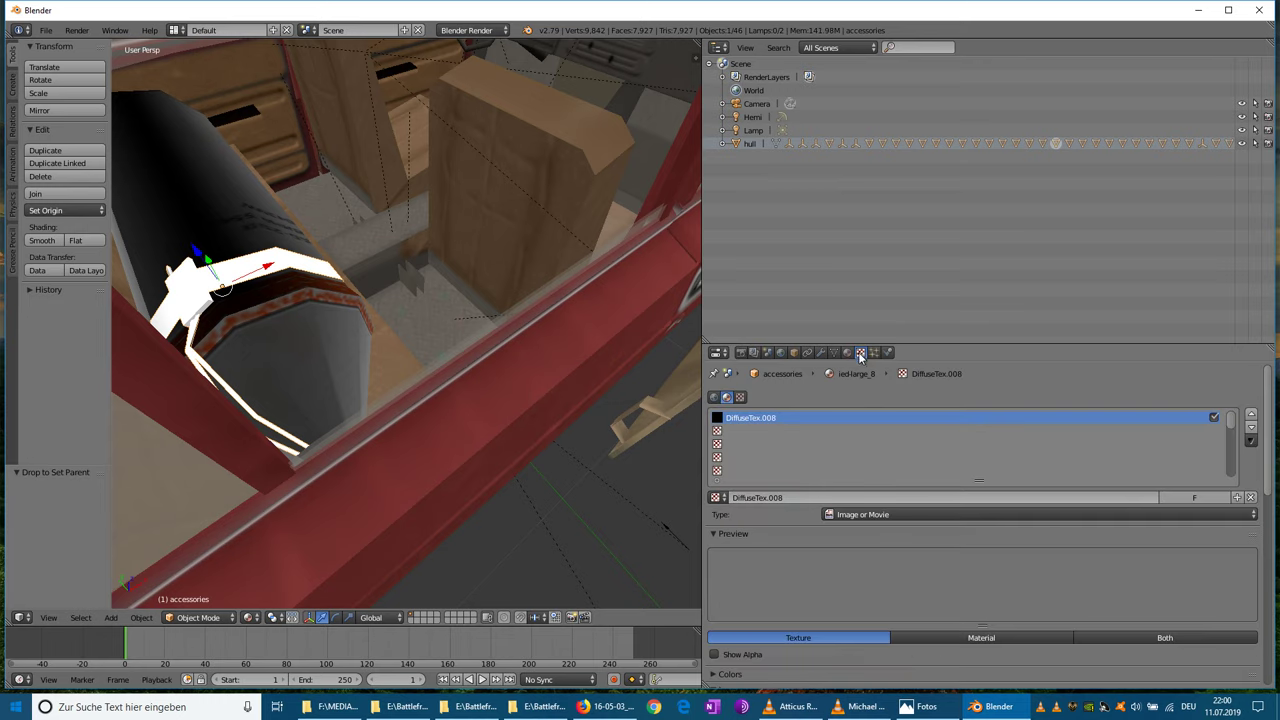
{"action": "scroll", "coordinate": [920, 450], "scroll_direction": "down", "scroll_amount": 2}
{"action": "scroll", "coordinate": [939, 494], "scroll_direction": "down", "scroll_amount": 5}
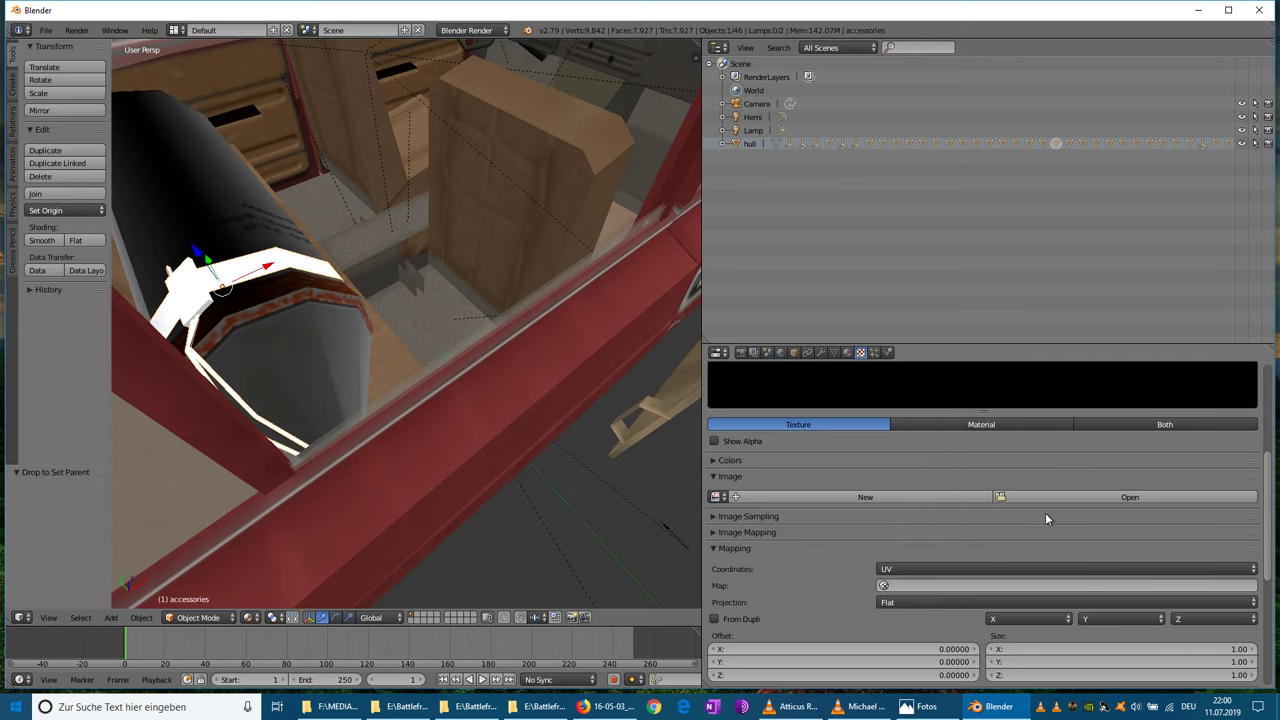
{"action": "left_click", "coordinate": [1073, 494]}
{"action": "left_click", "coordinate": [37, 288]}
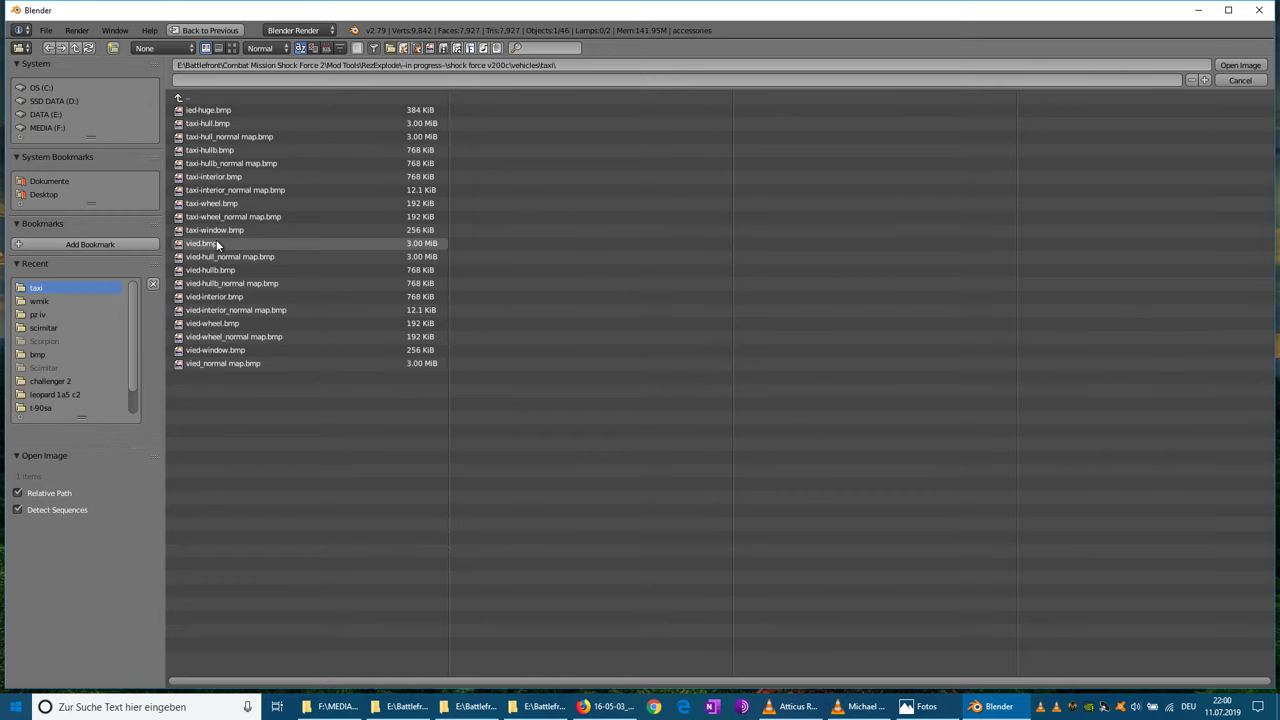
{"action": "double_click", "coordinate": [210, 111]}
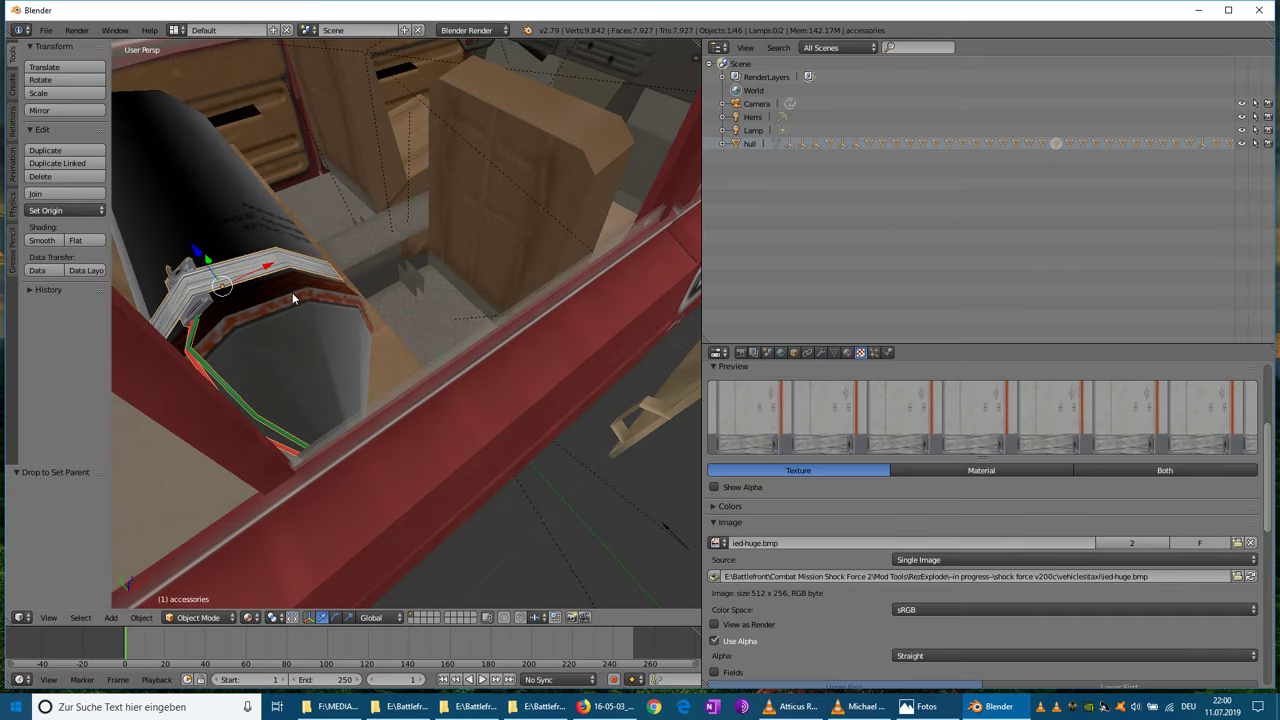
- Select the hull with its whole hierarchy and export it in MDR format to the taxi folder as iedmakeshiftac.mdr
{"action": "scroll", "coordinate": [293, 298], "scroll_direction": "down", "scroll_amount": 10}
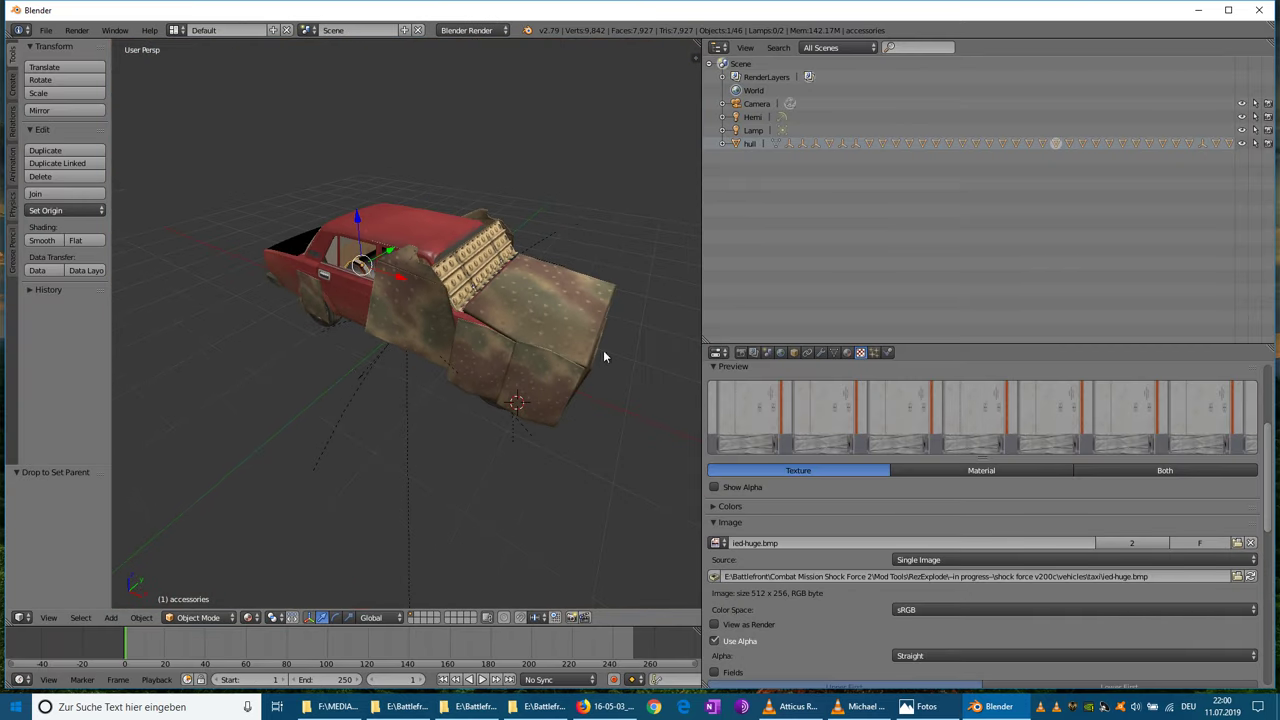
{"action": "left_click", "coordinate": [756, 145]}
{"action": "right_click", "coordinate": [756, 146]}
{"action": "left_click", "coordinate": [735, 146]}
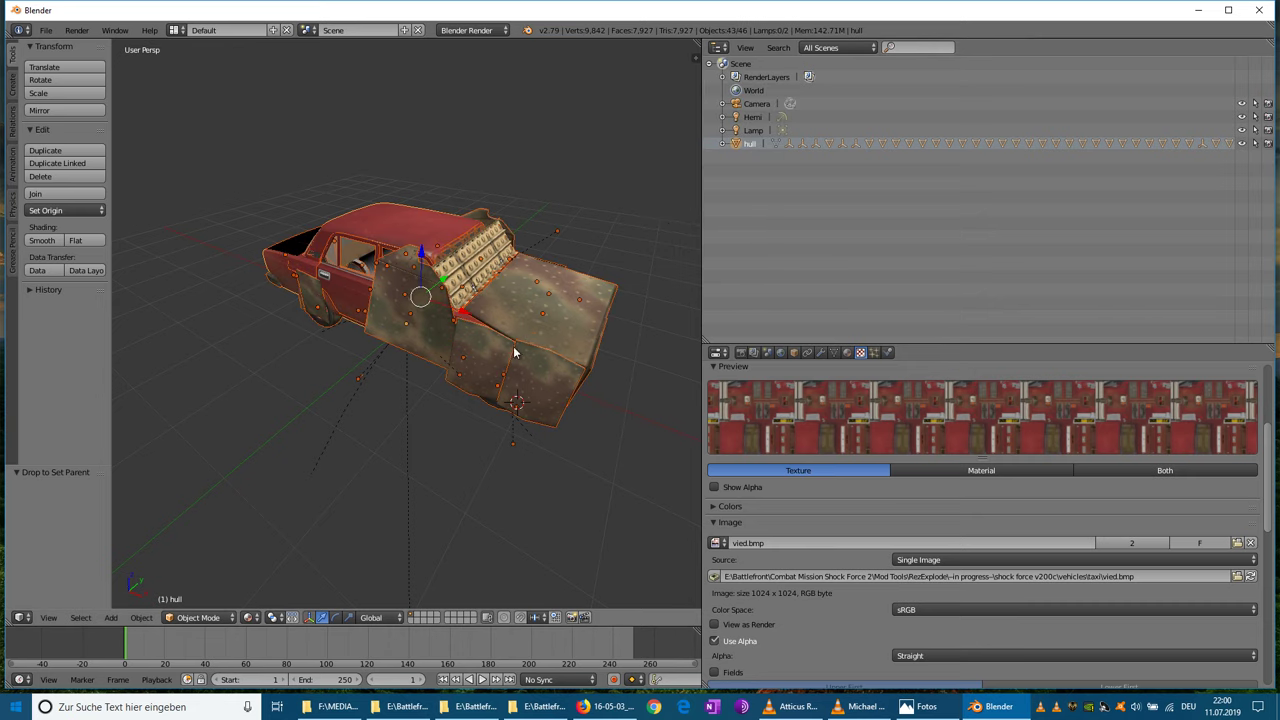
{"action": "left_click", "coordinate": [46, 30]}
{"action": "mouse_move", "coordinate": [100, 297]}
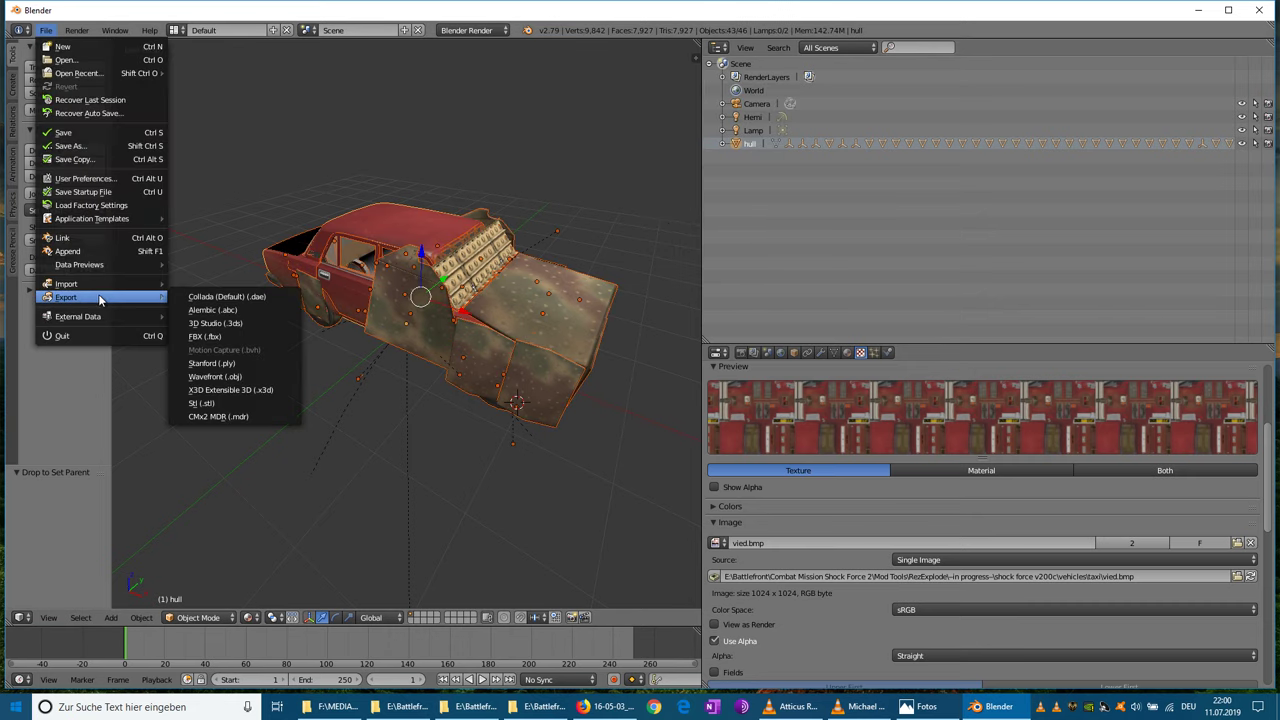
{"action": "left_click", "coordinate": [235, 418]}
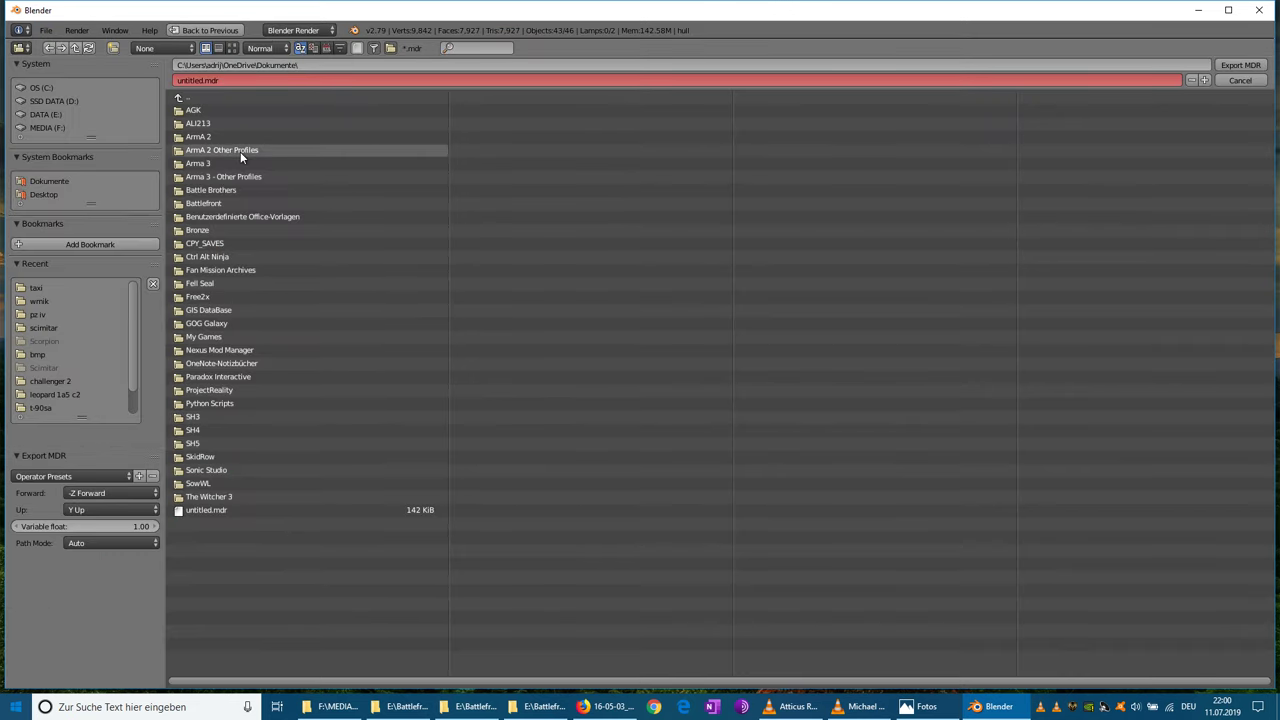
{"action": "left_click", "coordinate": [36, 288]}
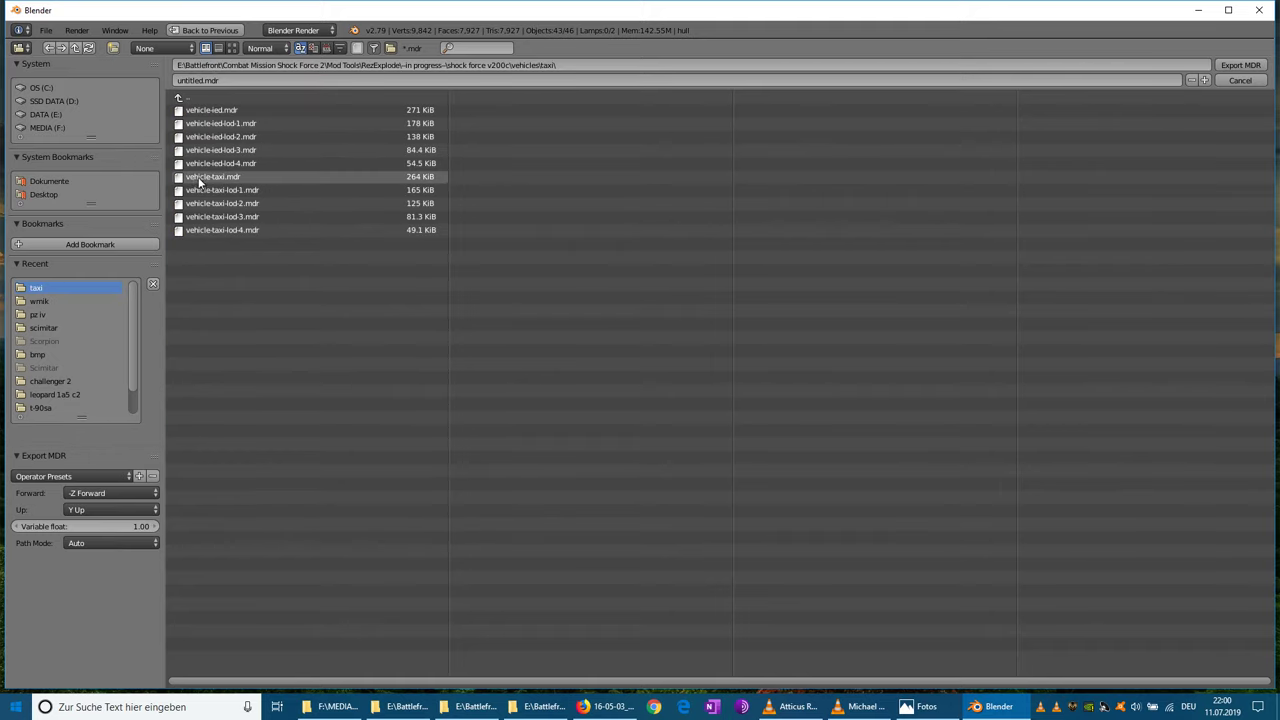
{"action": "left_click", "coordinate": [200, 80]}
{"action": "left_click_drag", "start_coordinate": [203, 80], "coordinate": [172, 87]}
{"action": "key", "text": "BackSpace"}
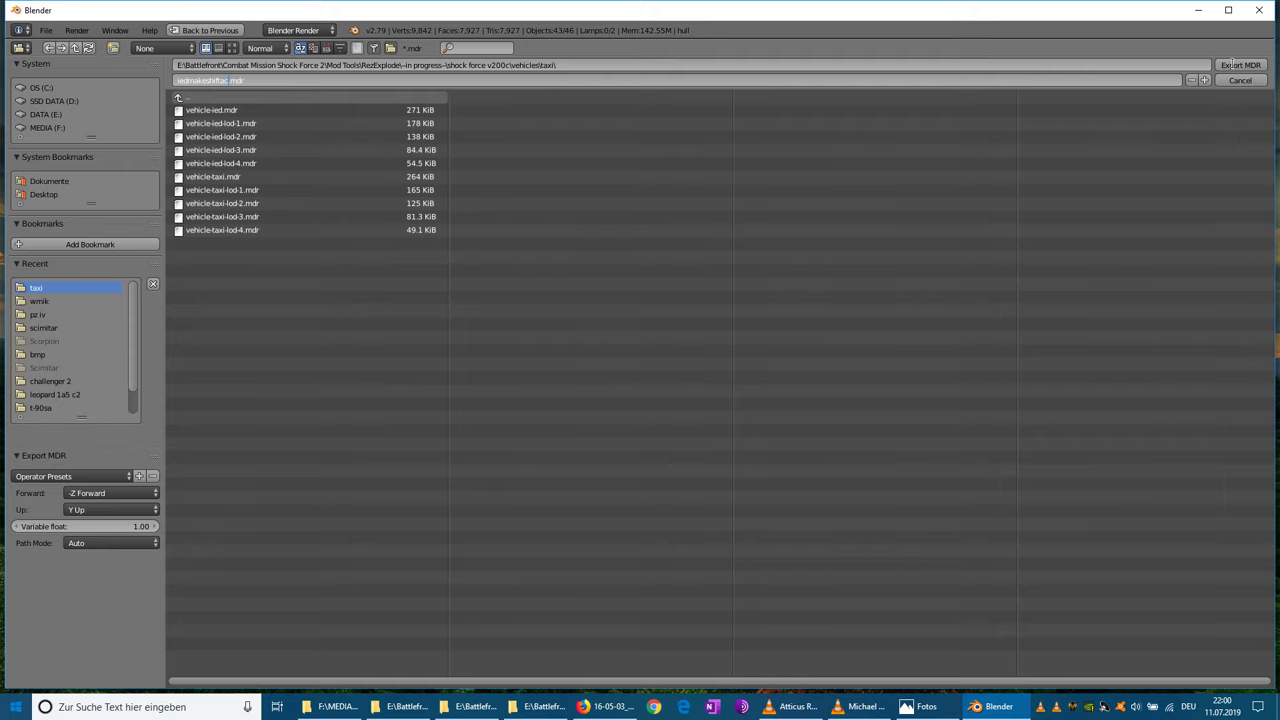
{"action": "key", "text": "Return"}
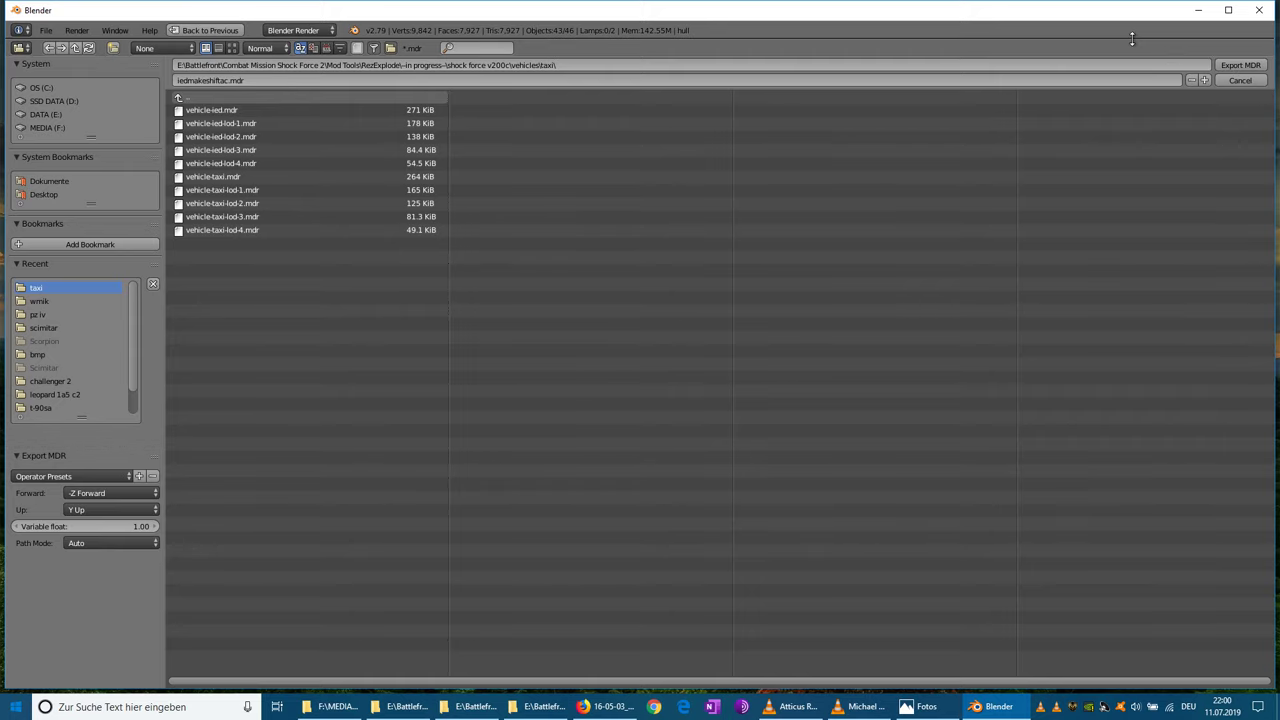
{"action": "left_click", "coordinate": [1240, 65]}
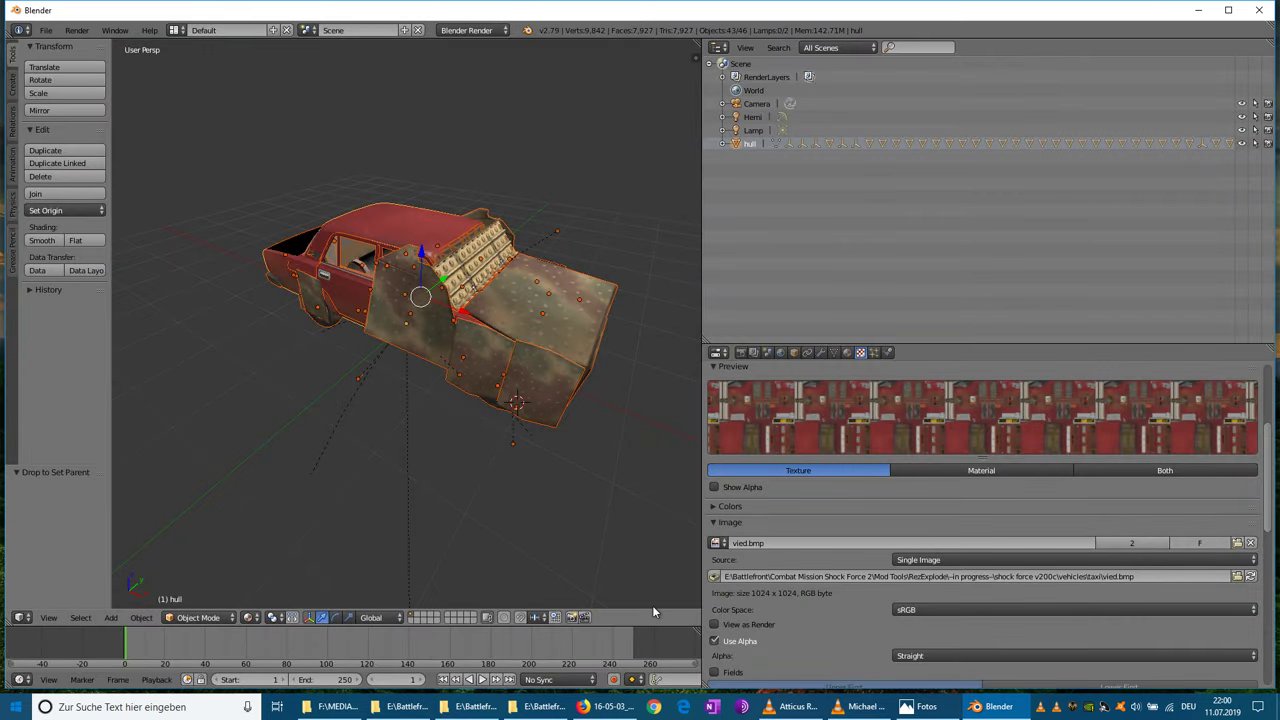
- Save the scene as iedmakeshiftac.blend in the taxi folder
{"action": "left_click", "coordinate": [46, 30]}
{"action": "left_click", "coordinate": [44, 31]}
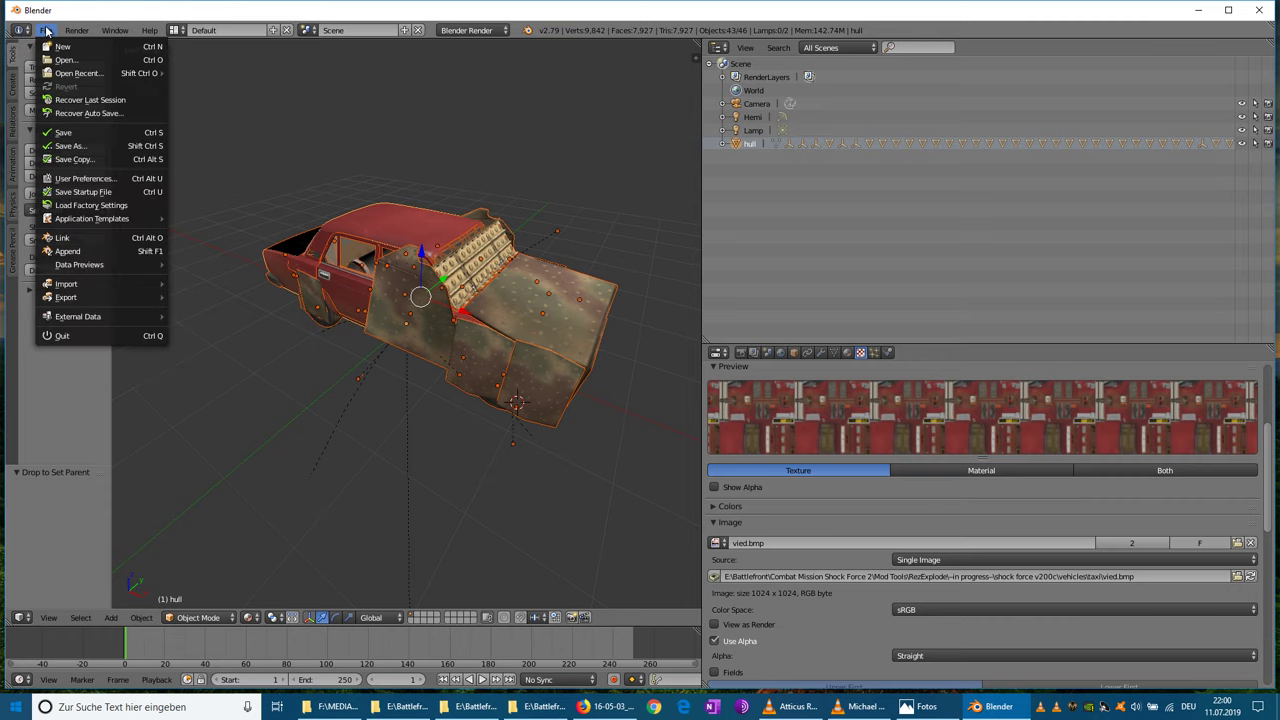
{"action": "left_click", "coordinate": [83, 147]}
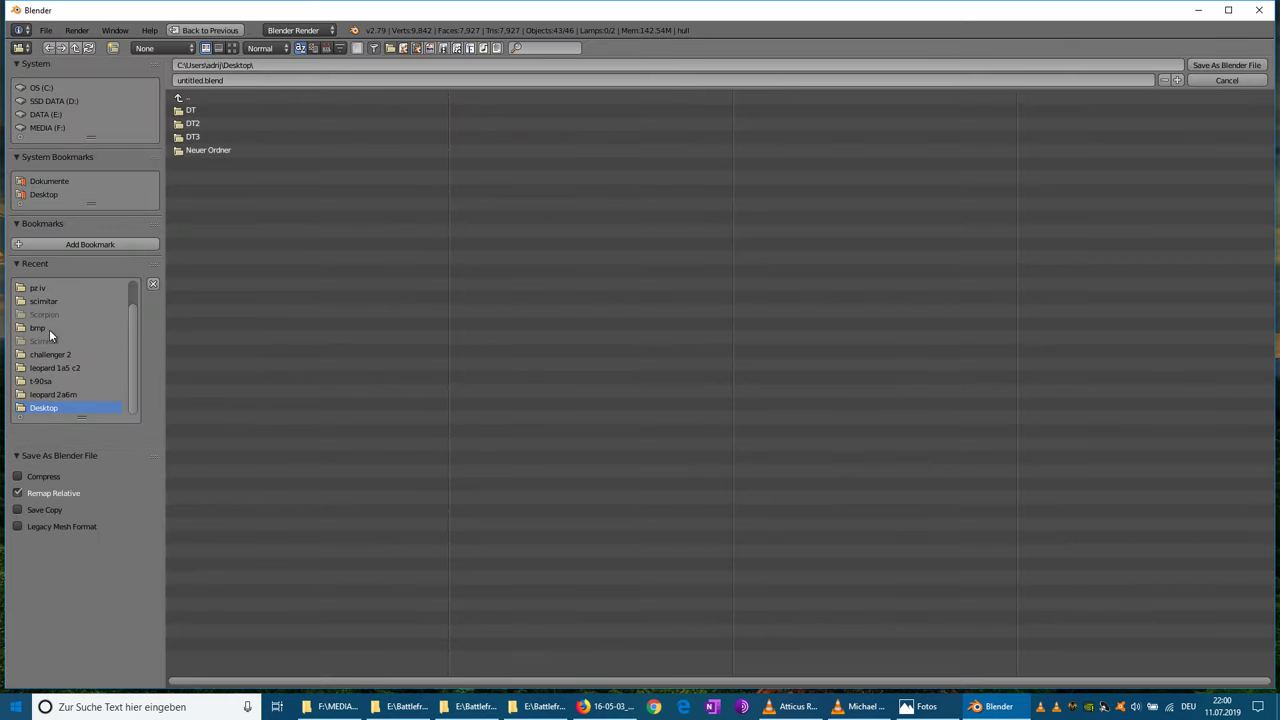
{"action": "left_click_drag", "start_coordinate": [136, 335], "coordinate": [141, 311]}
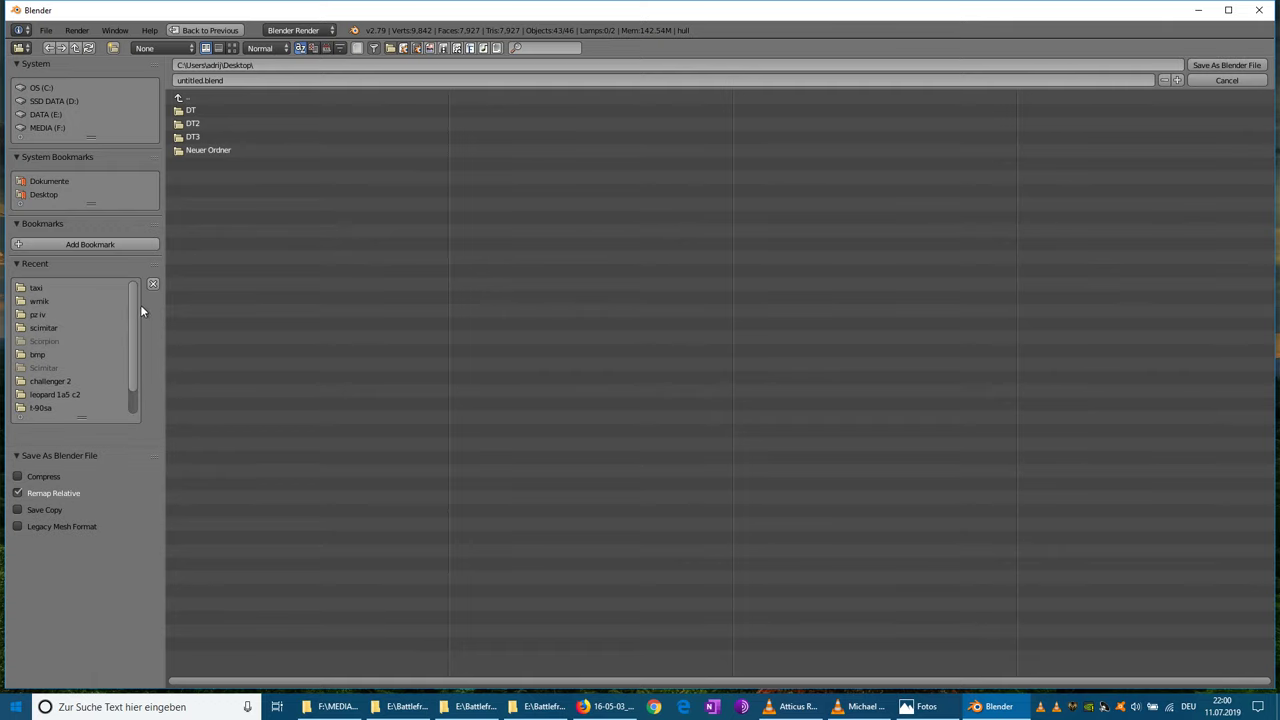
{"action": "left_click", "coordinate": [40, 288]}
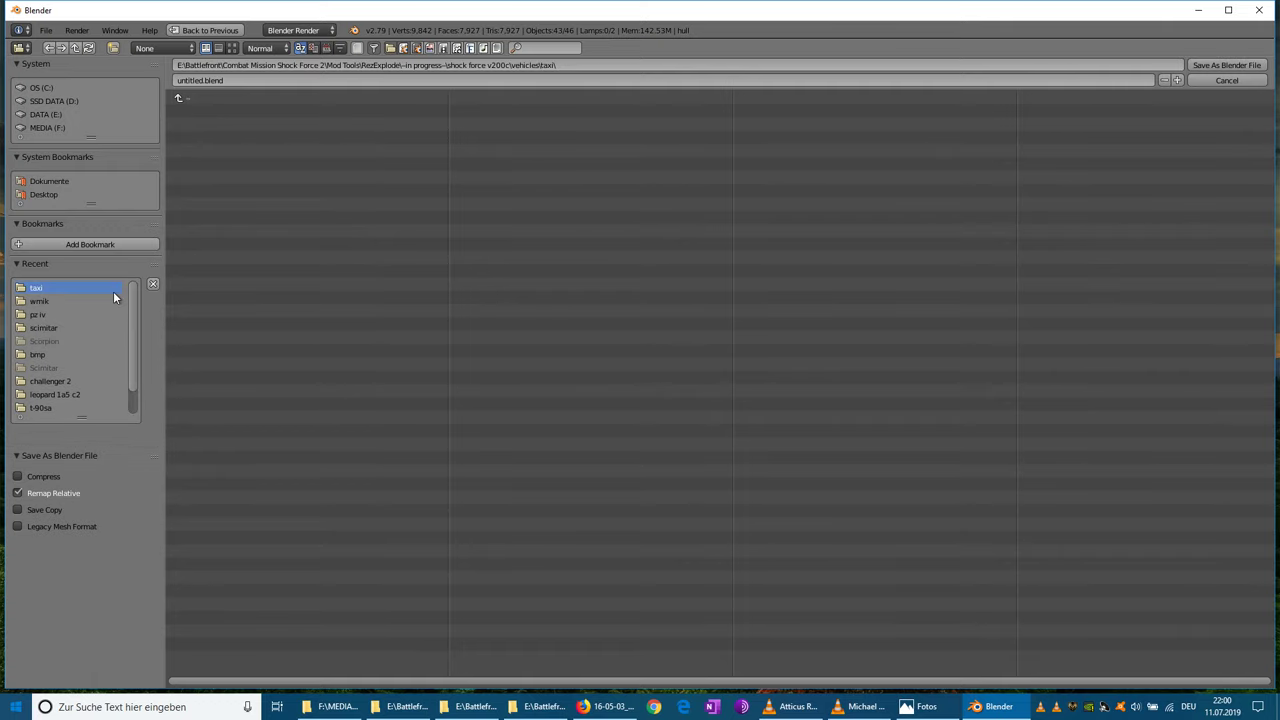
{"action": "left_click", "coordinate": [203, 82]}
{"action": "left_click_drag", "start_coordinate": [203, 80], "coordinate": [174, 80]}
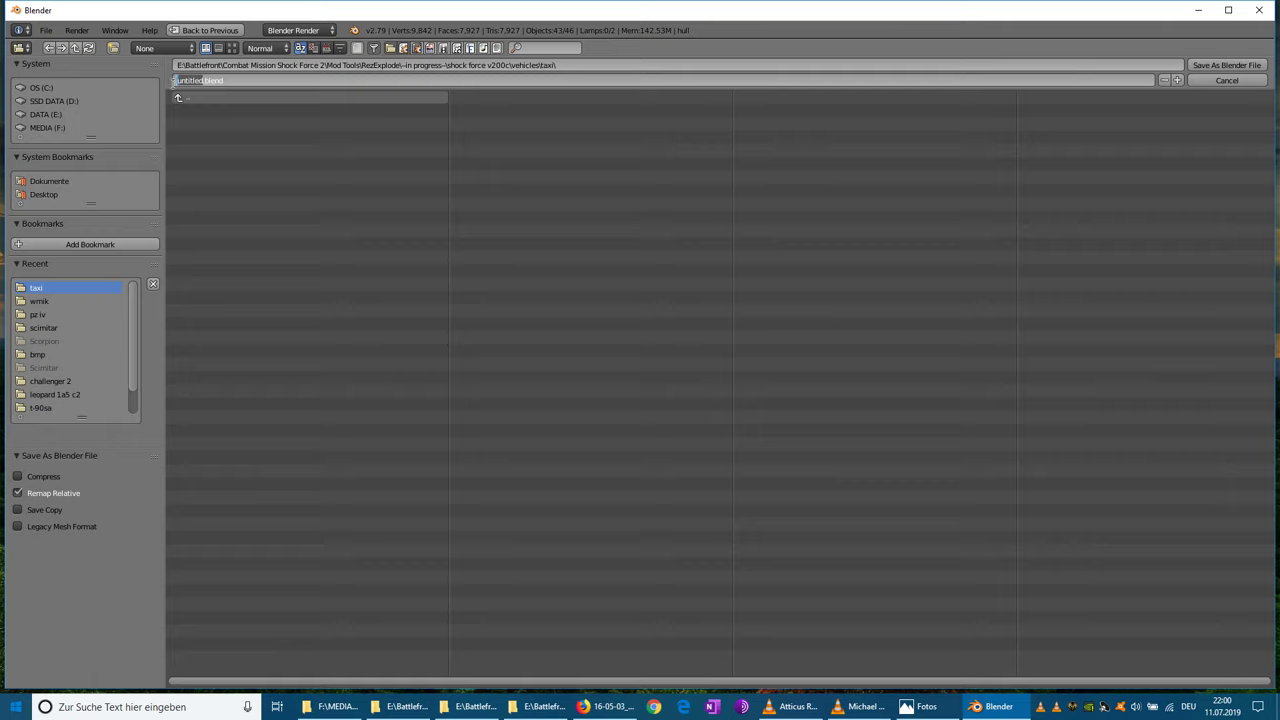
{"action": "type", "text": "ied"}
{"action": "left_click", "coordinate": [1213, 67]}
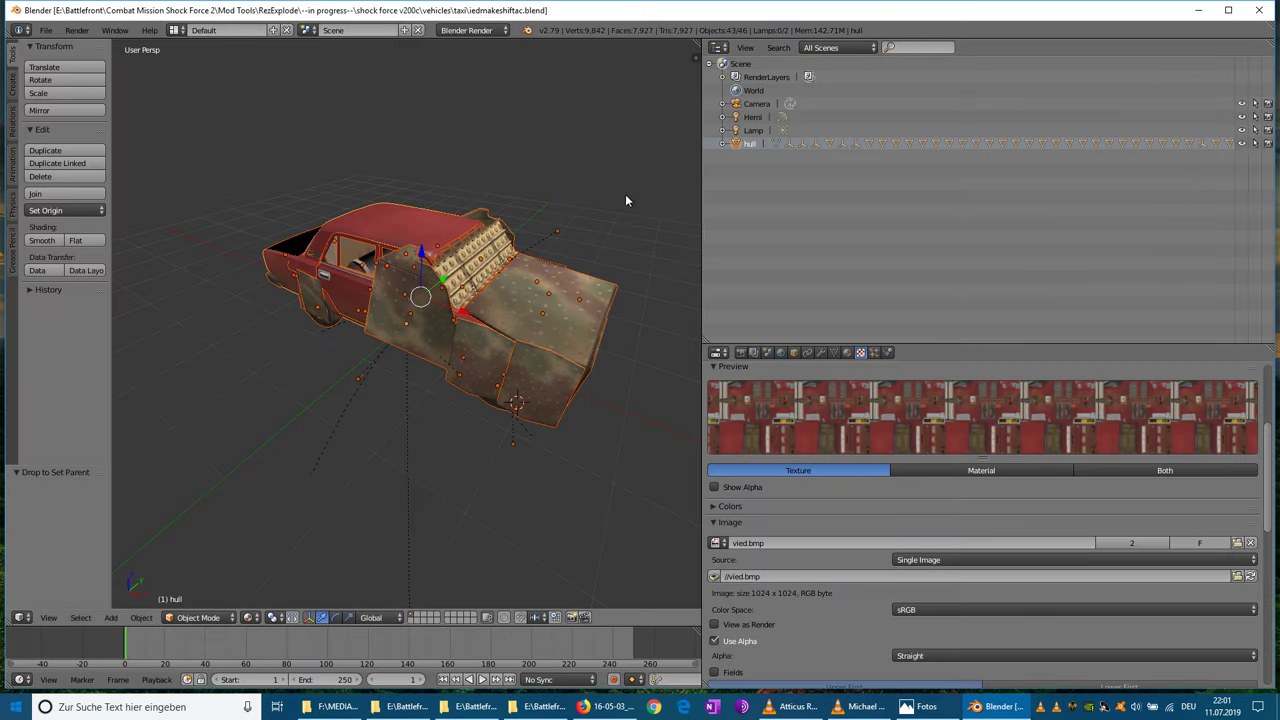
- Start a new file with the default startup scene
{"action": "left_click", "coordinate": [46, 30]}
{"action": "left_click", "coordinate": [55, 45]}
{"action": "left_click", "coordinate": [60, 55]}
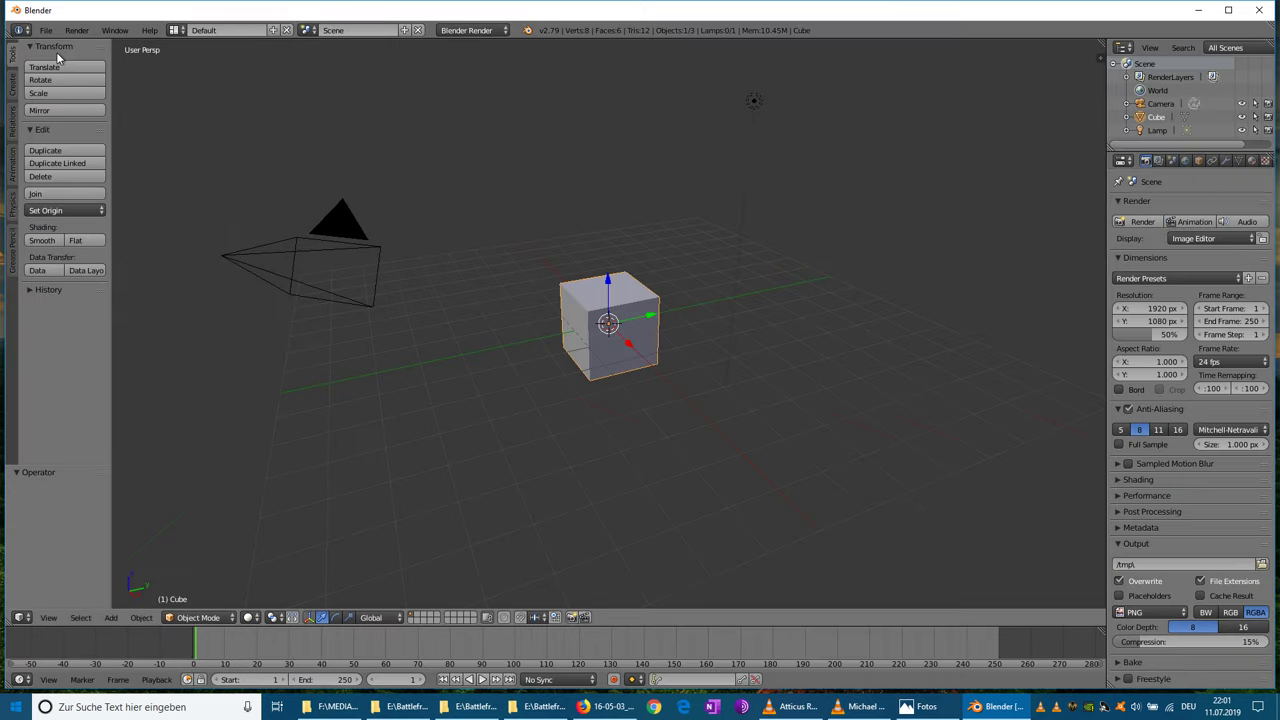
- Import iedmakeshiftac.mdr from the taxi folder with Use transform enabled
{"action": "left_click", "coordinate": [46, 30]}
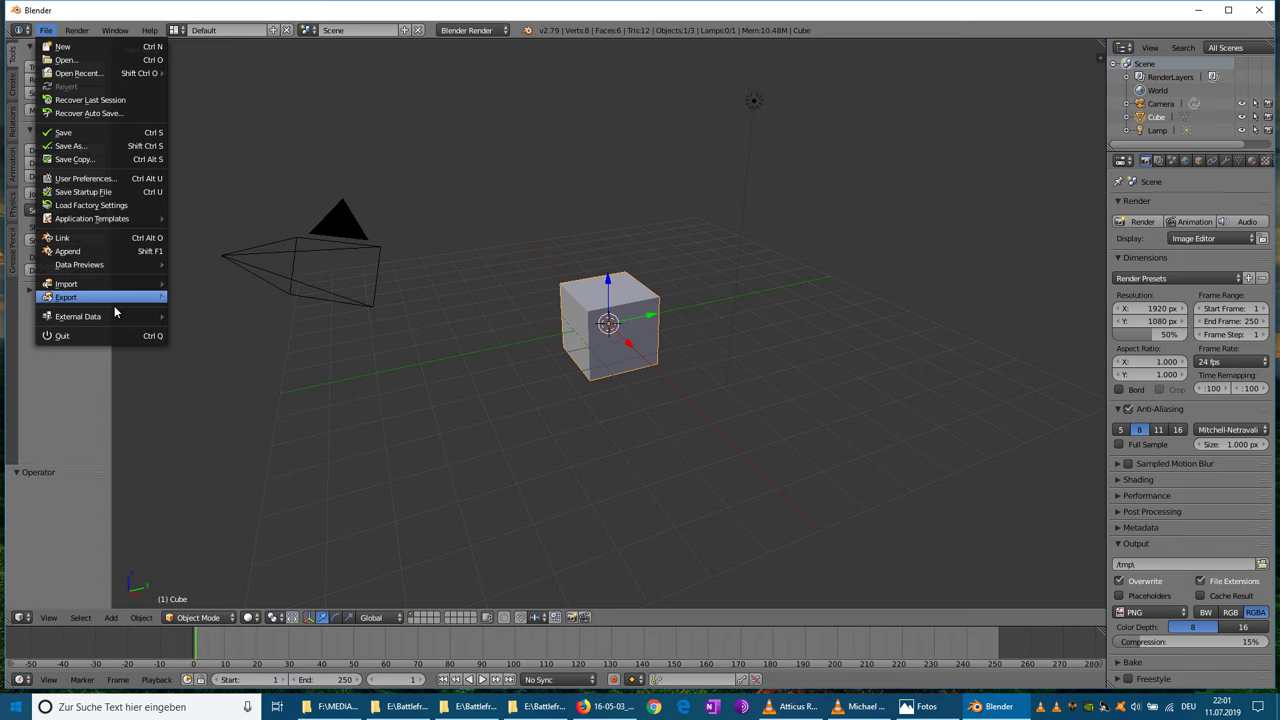
{"action": "mouse_move", "coordinate": [103, 284]}
{"action": "left_click", "coordinate": [230, 415]}
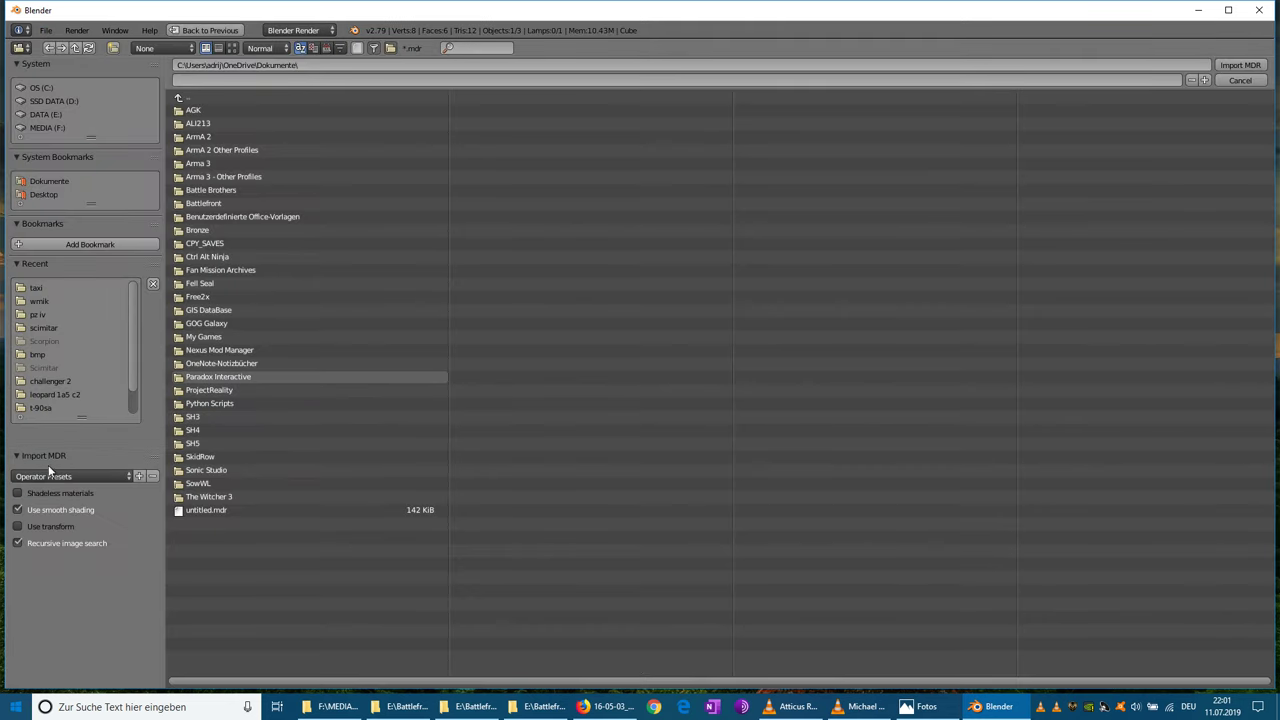
{"action": "left_click", "coordinate": [59, 532]}
{"action": "left_click", "coordinate": [53, 285]}
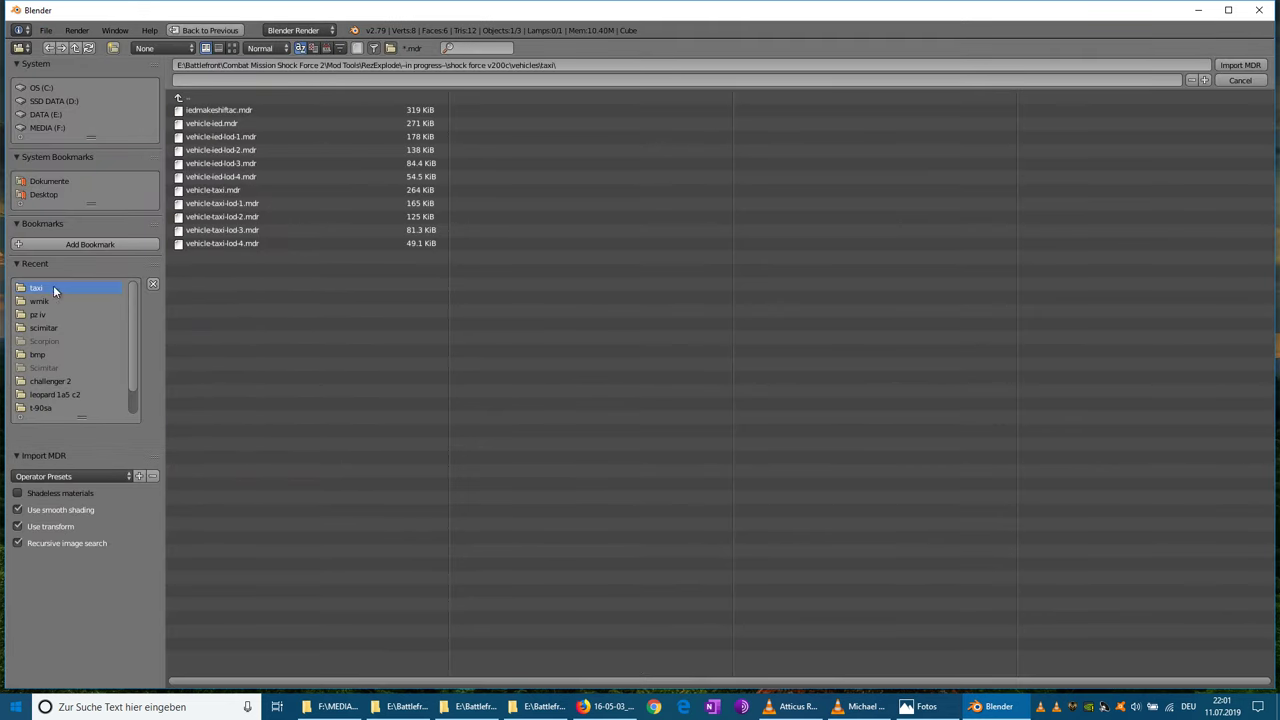
{"action": "double_click", "coordinate": [218, 110]}
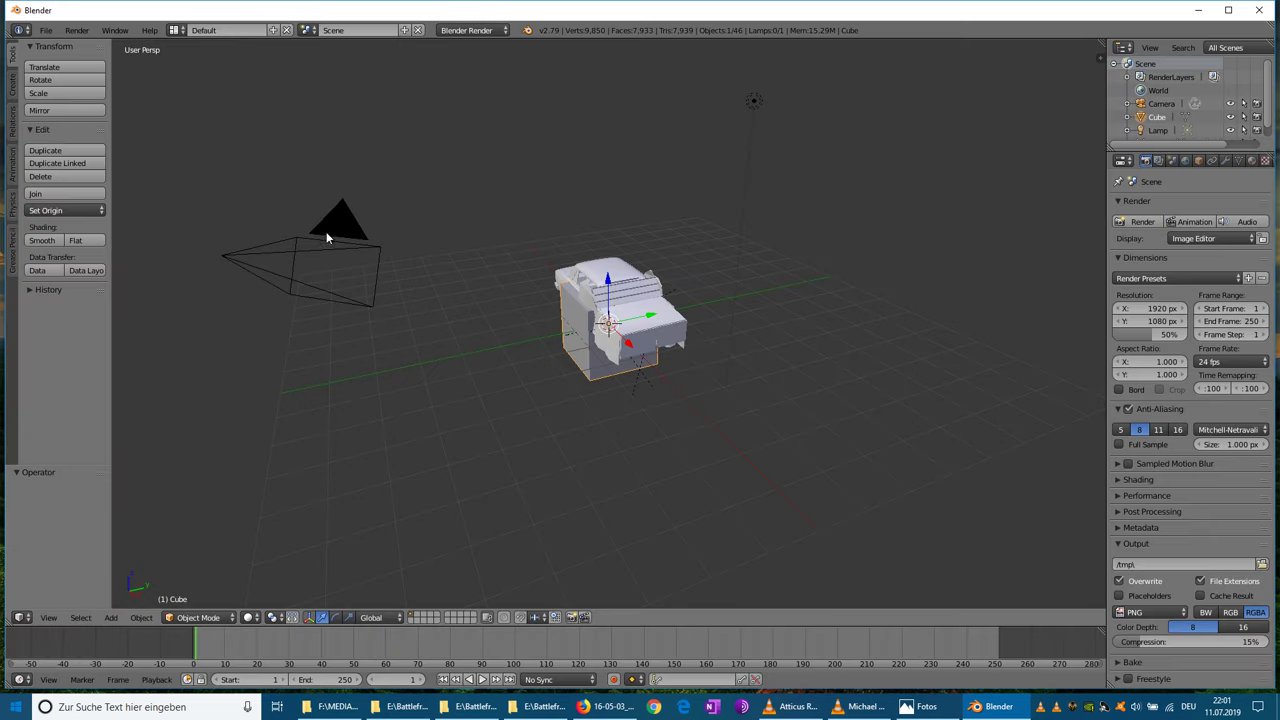
- Delete the default cube that overlaps the imported vehicle, including its hierarchy
{"action": "scroll", "coordinate": [500, 362], "scroll_direction": "up", "scroll_amount": 4}
{"action": "middle_click_drag", "start_coordinate": [535, 378], "coordinate": [608, 380]}
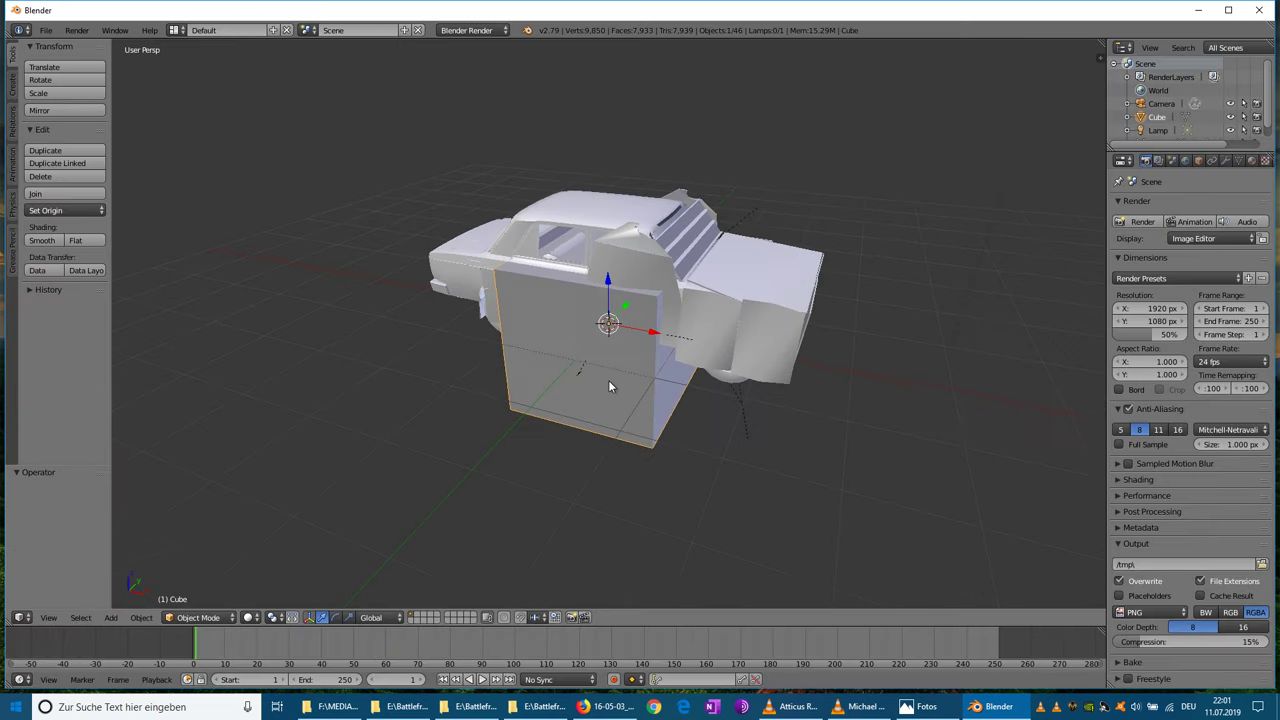
{"action": "right_click", "coordinate": [1153, 117]}
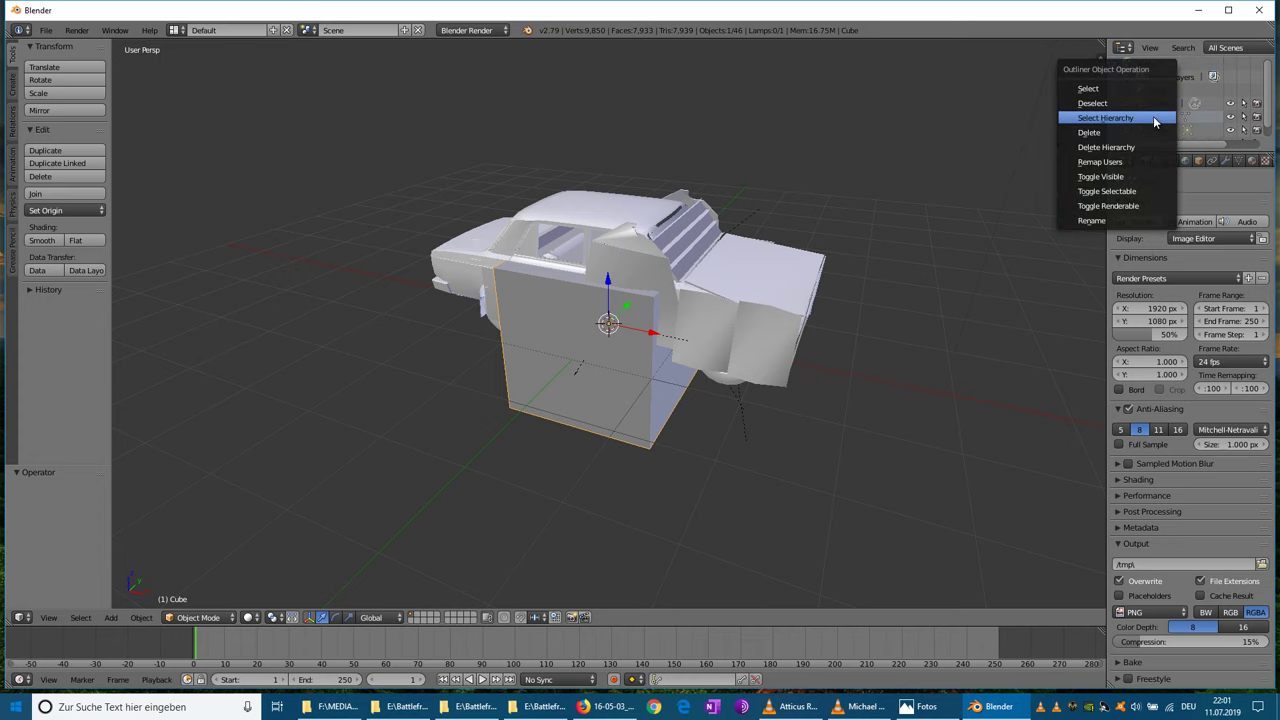
{"action": "left_click", "coordinate": [1129, 146]}
{"action": "middle_click_drag", "start_coordinate": [906, 306], "coordinate": [790, 320]}
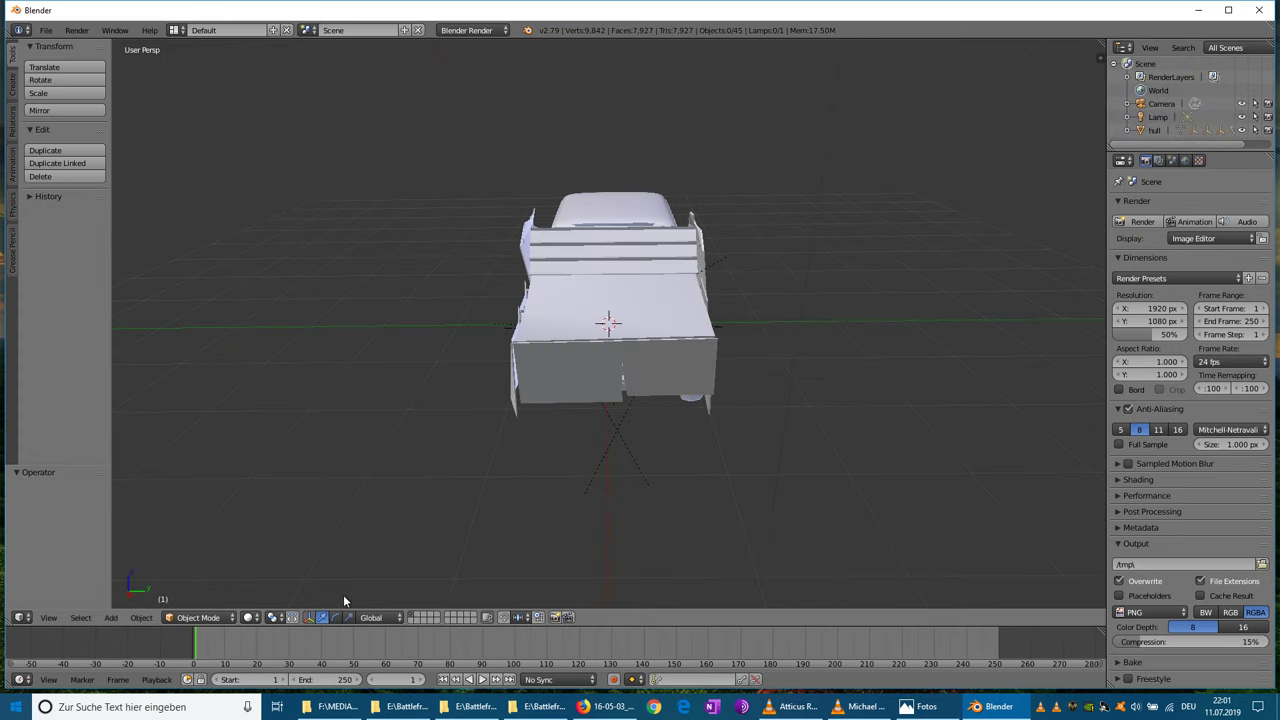
- Display the imported vehicle with textured shading and view it from the front side
{"action": "left_click", "coordinate": [265, 620]}
{"action": "left_click", "coordinate": [296, 530]}
{"action": "mouse_move", "coordinate": [296, 526]}
{"action": "middle_mouse_down"}
{"action": "mouse_move", "coordinate": [484, 358]}
{"action": "mouse_move", "coordinate": [524, 373]}
{"action": "mouse_move", "coordinate": [460, 400]}
{"action": "mouse_move", "coordinate": [283, 294]}
{"action": "mouse_move", "coordinate": [323, 254]}
{"action": "mouse_move", "coordinate": [463, 271]}
{"action": "mouse_move", "coordinate": [526, 366]}
{"action": "mouse_move", "coordinate": [443, 420]}
{"action": "middle_mouse_up"}
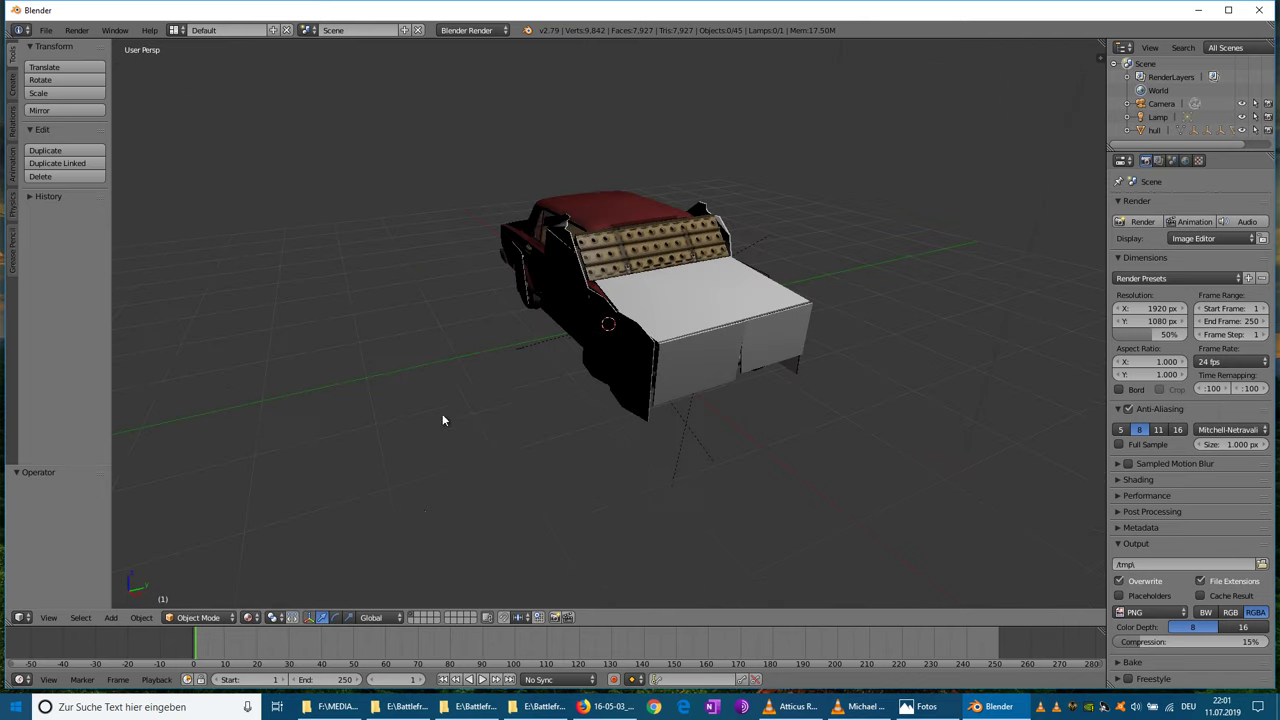
- Find pz-ivj-skirt.bmp in the pz iv folder in File Explorer and preview the image to check it
{"action": "left_click", "coordinate": [472, 712]}
{"action": "left_click", "coordinate": [404, 708]}
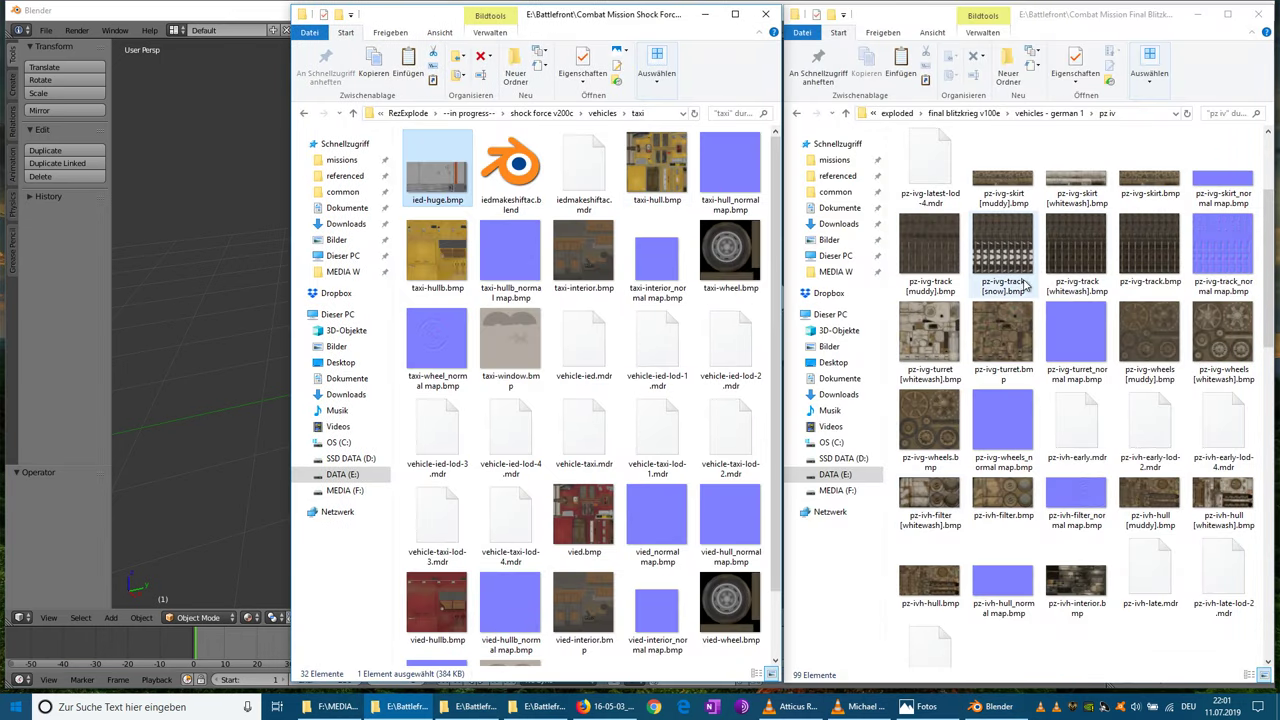
{"action": "scroll", "coordinate": [1010, 350], "scroll_direction": "up", "scroll_amount": 2}
{"action": "left_click", "coordinate": [1005, 370]}
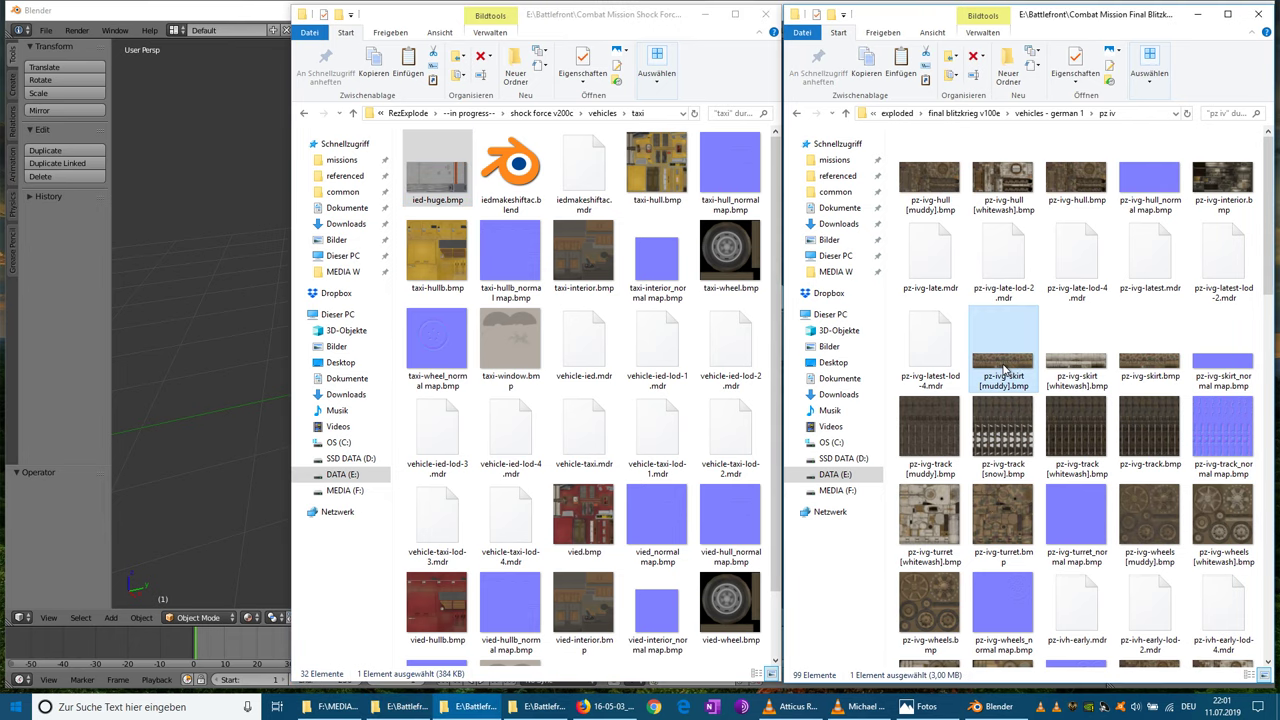
{"action": "scroll", "coordinate": [1060, 430], "scroll_direction": "down", "scroll_amount": 10}
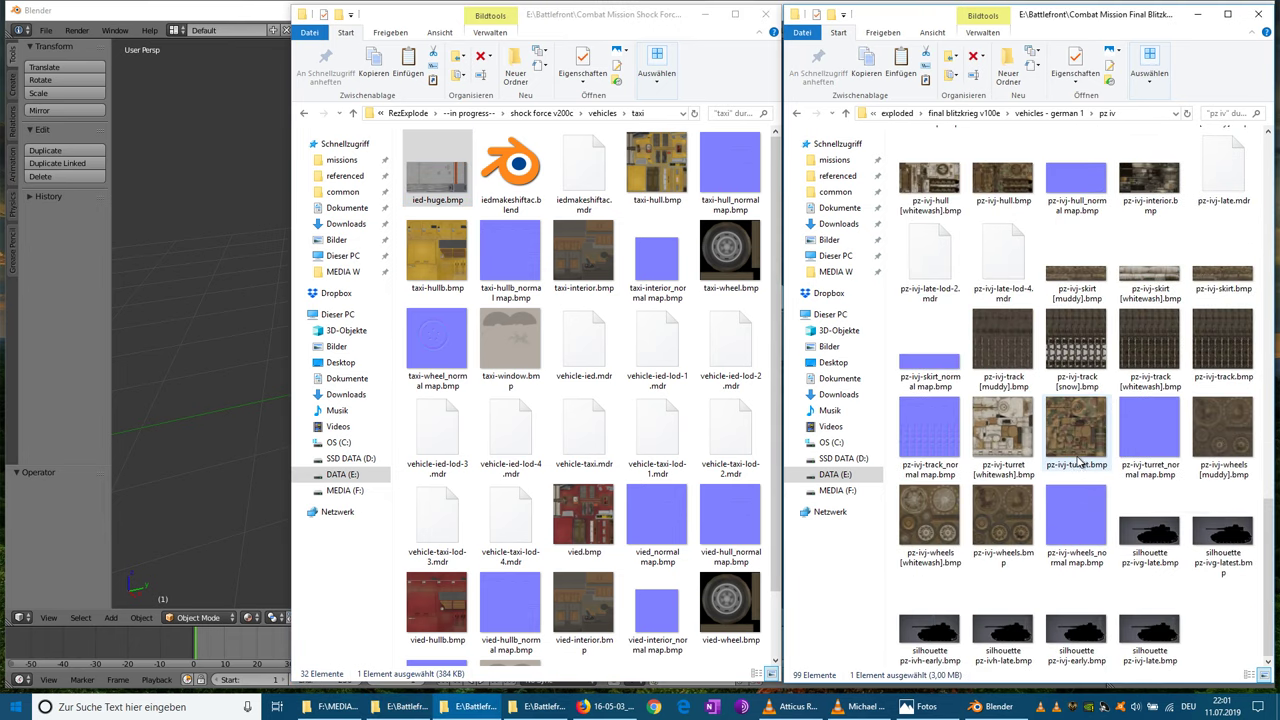
{"action": "left_click", "coordinate": [1217, 287]}
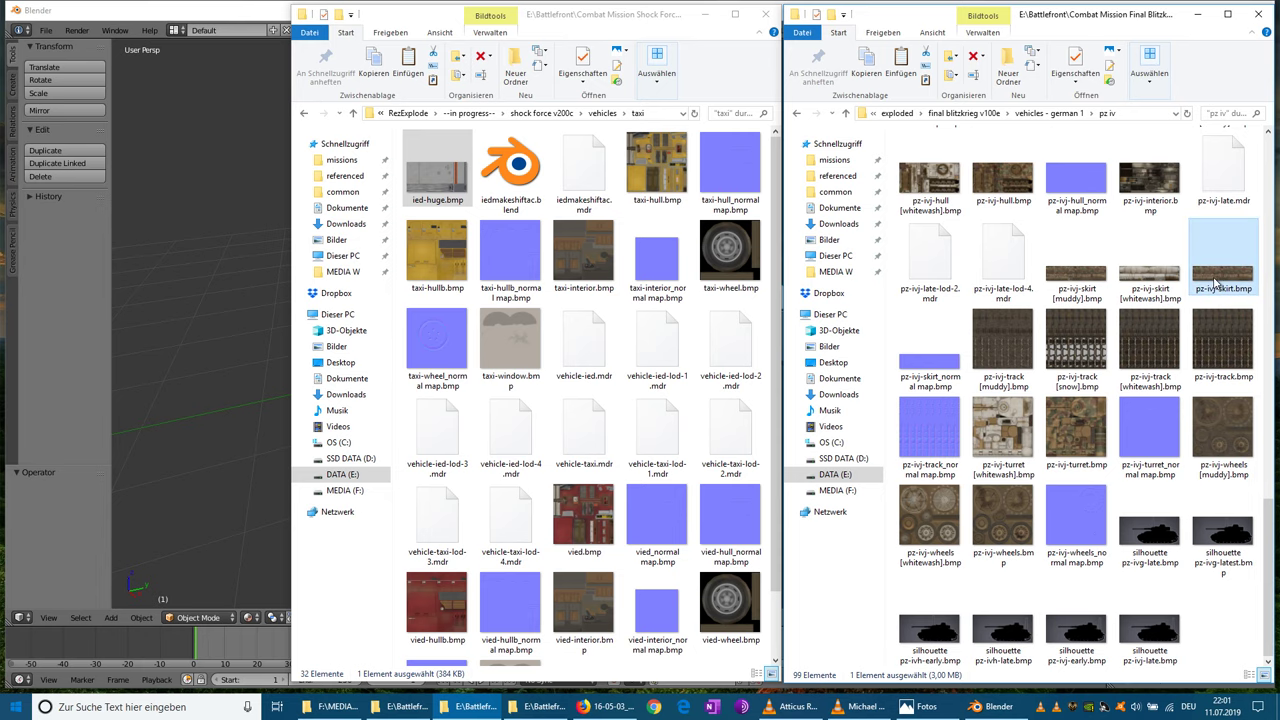
{"action": "double_click", "coordinate": [1217, 285]}
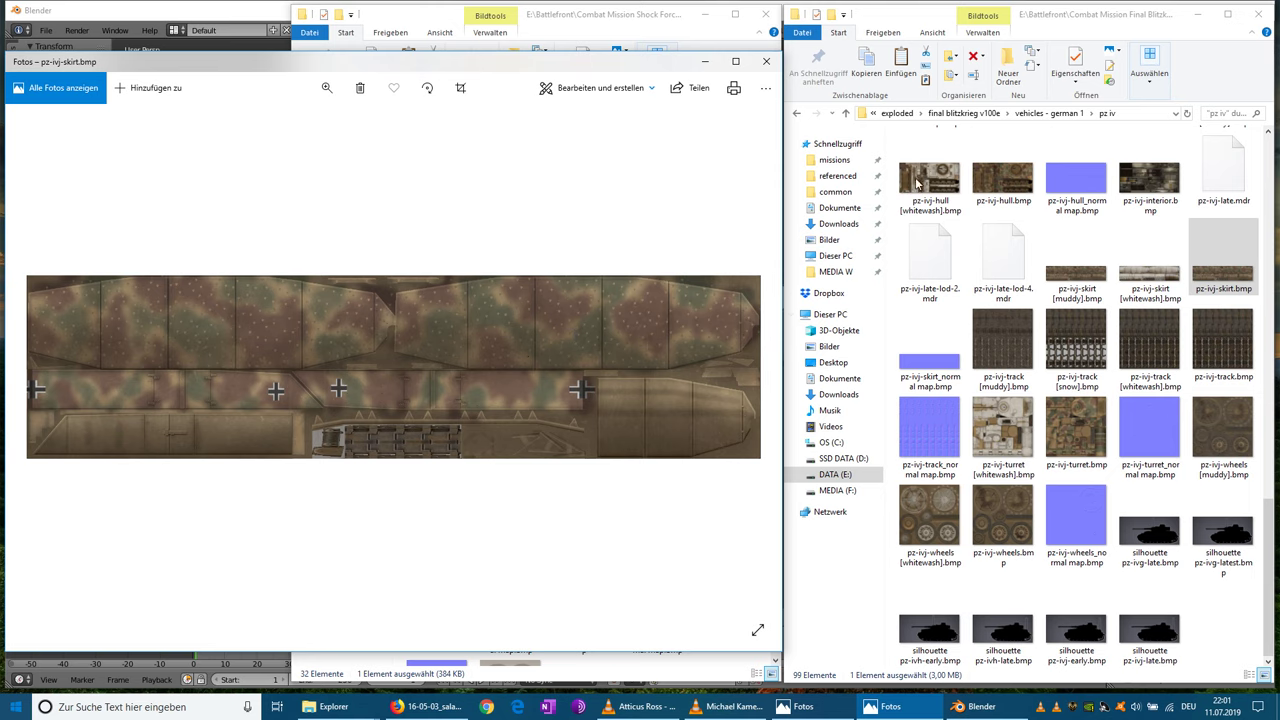
{"action": "left_click", "coordinate": [767, 63]}
- Copy pz-ivj-skirt.bmp from the pz iv folder into the taxi folder
{"action": "right_click", "coordinate": [1224, 283]}
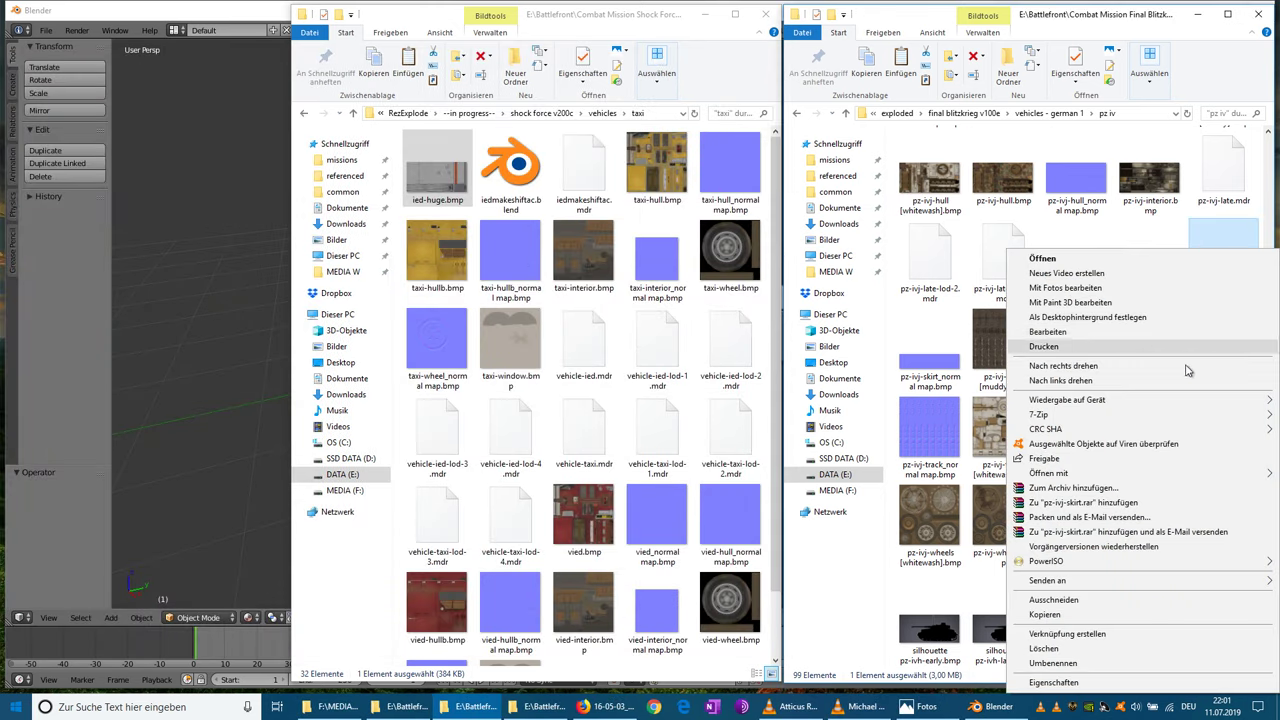
{"action": "left_click", "coordinate": [1060, 614]}
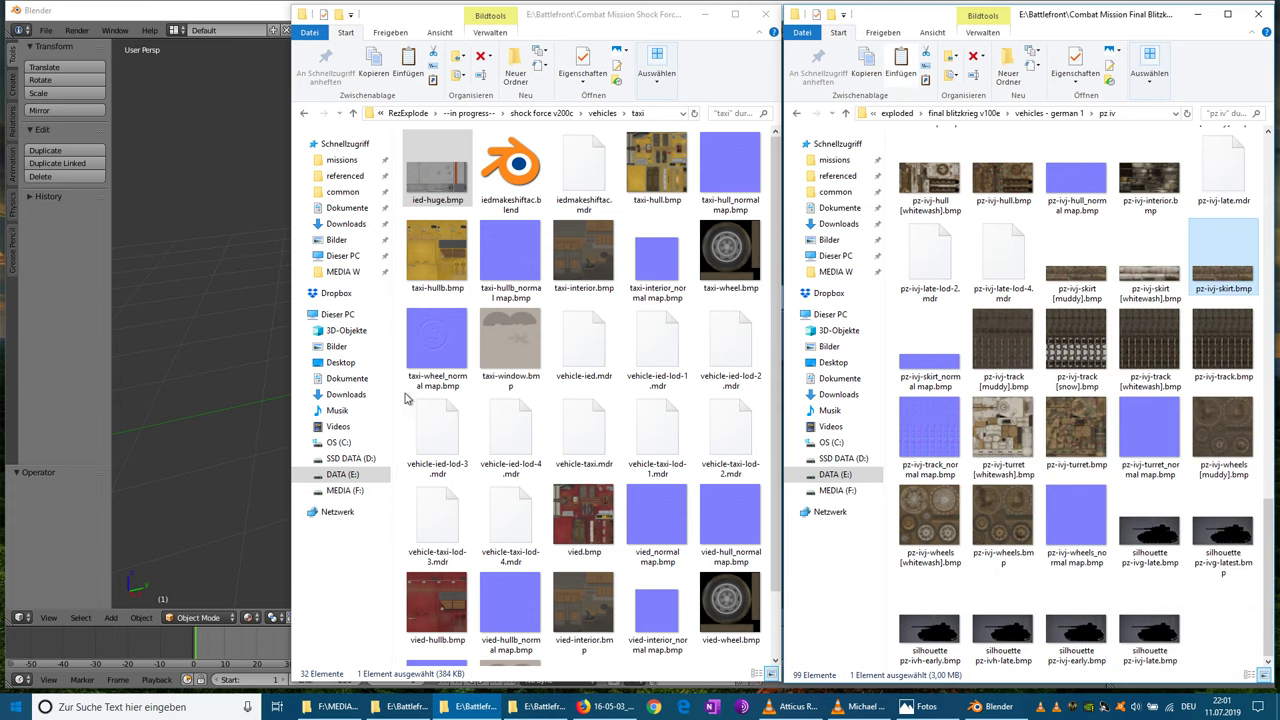
{"action": "right_click", "coordinate": [405, 393]}
{"action": "left_click", "coordinate": [443, 485]}
{"action": "scroll", "coordinate": [520, 500], "scroll_direction": "down", "scroll_amount": 2}
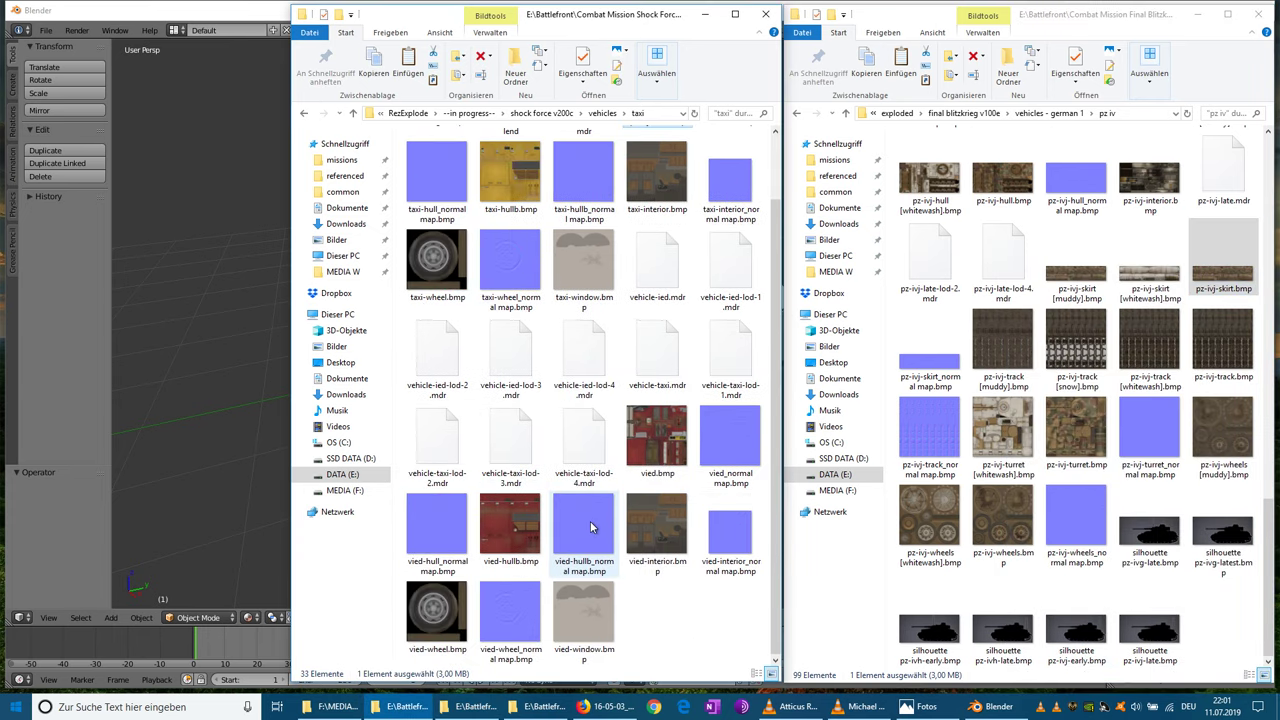
{"action": "scroll", "coordinate": [633, 589], "scroll_direction": "up", "scroll_amount": 1}
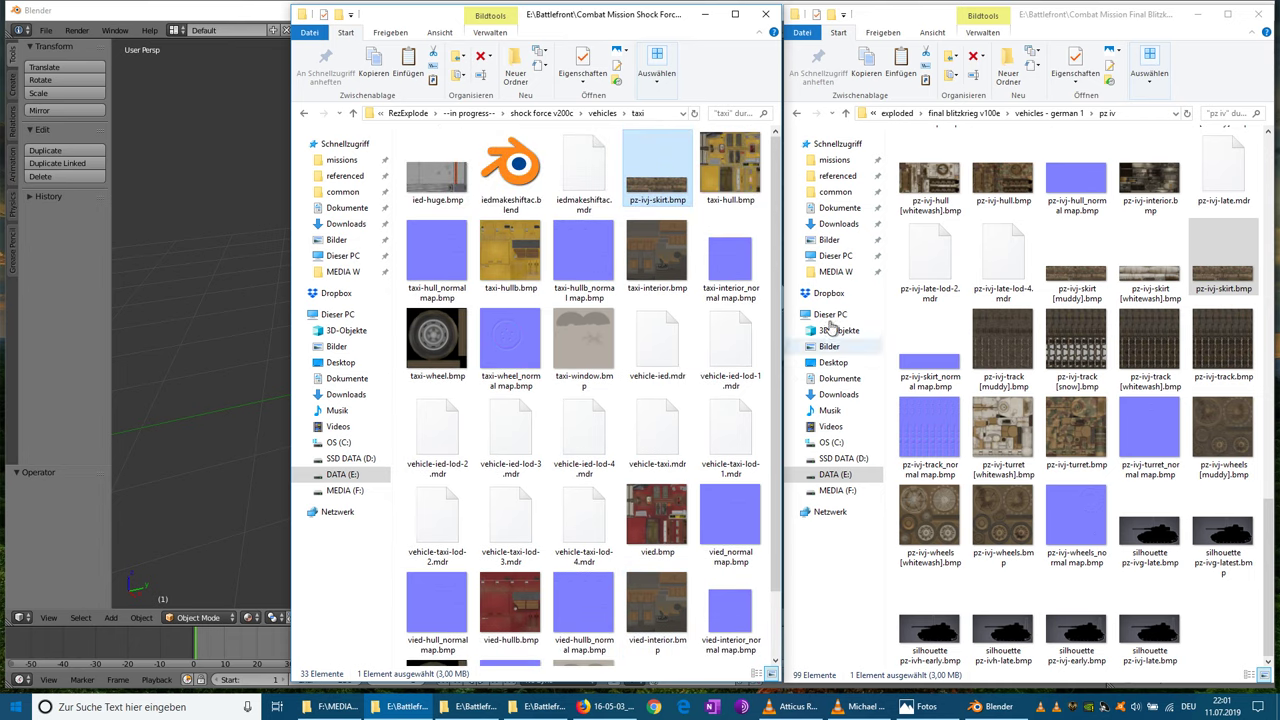
- Return to Blender and select the untextured skirt8 plate covering the vehicle's hood
{"action": "left_click", "coordinate": [1200, 16]}
{"action": "left_click", "coordinate": [705, 14]}
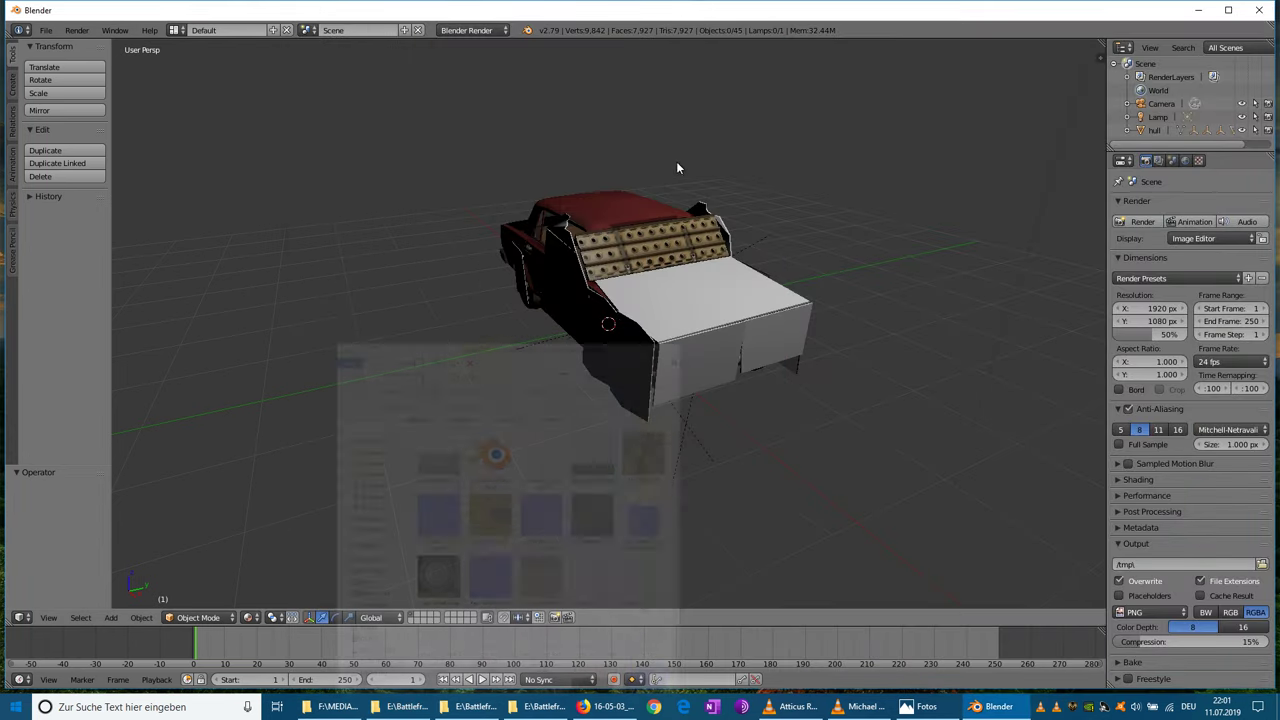
{"action": "middle_click_drag", "start_coordinate": [777, 443], "coordinate": [729, 381]}
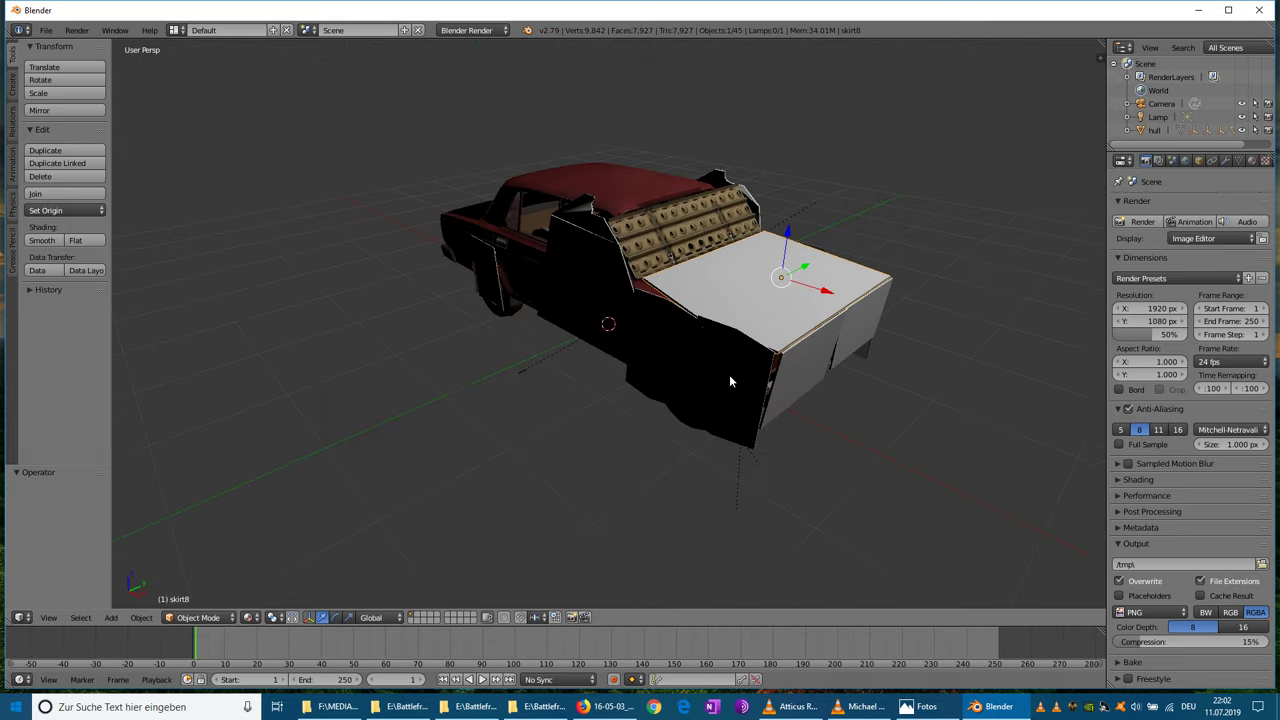
- Open the taxi folder's copy of pz-ivj-skirt.bmp in GIMP
{"action": "left_click", "coordinate": [512, 706]}
{"action": "left_click", "coordinate": [405, 706]}
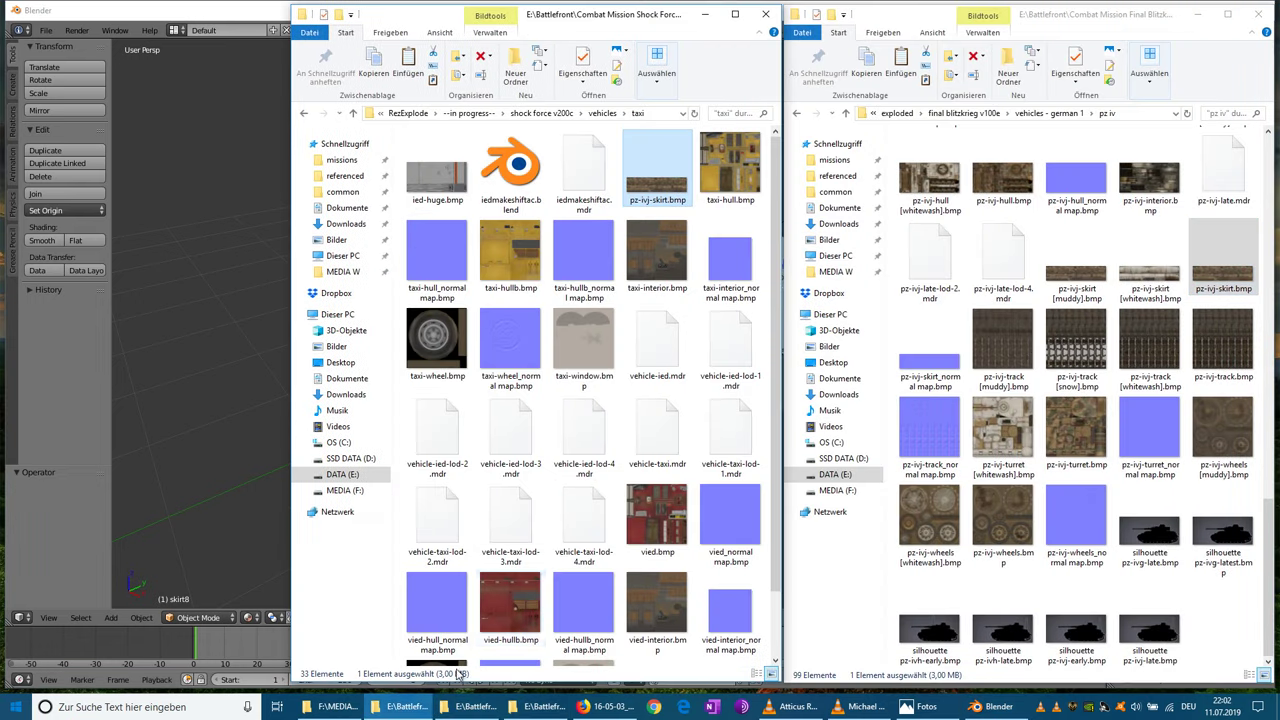
{"action": "scroll", "coordinate": [688, 381], "scroll_direction": "down", "scroll_amount": 2}
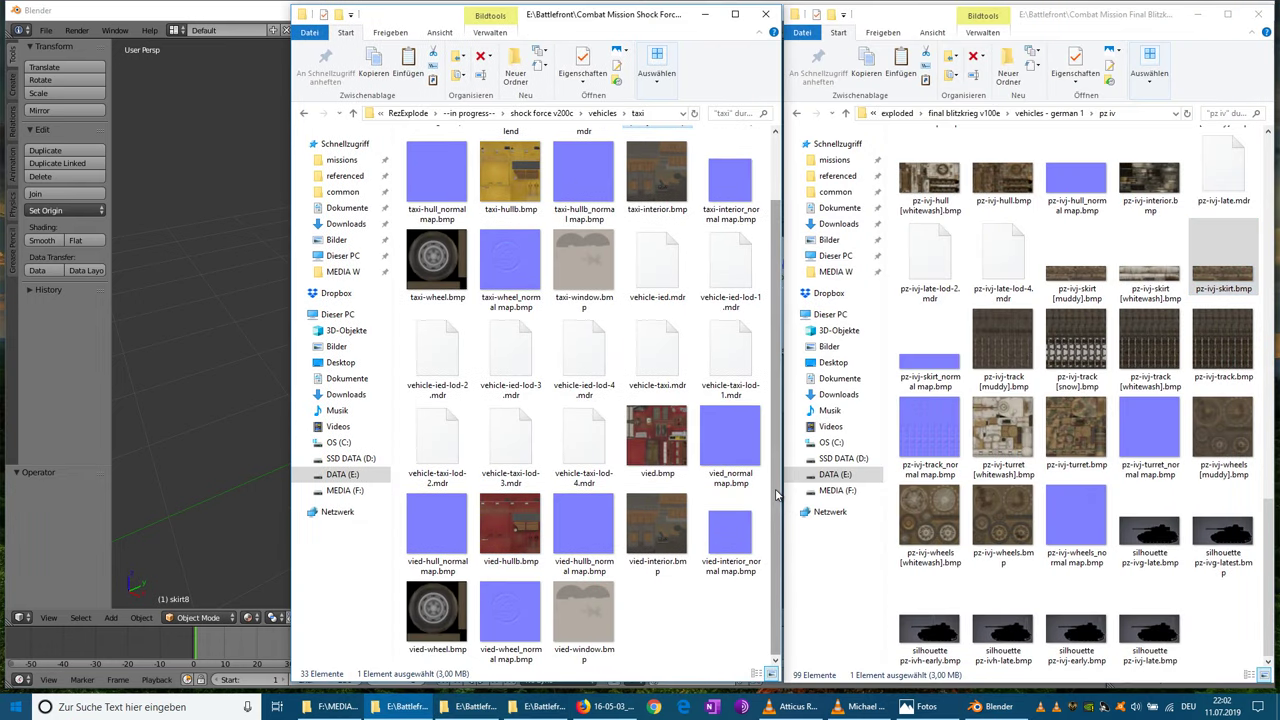
{"action": "left_click_drag", "start_coordinate": [776, 392], "coordinate": [785, 392]}
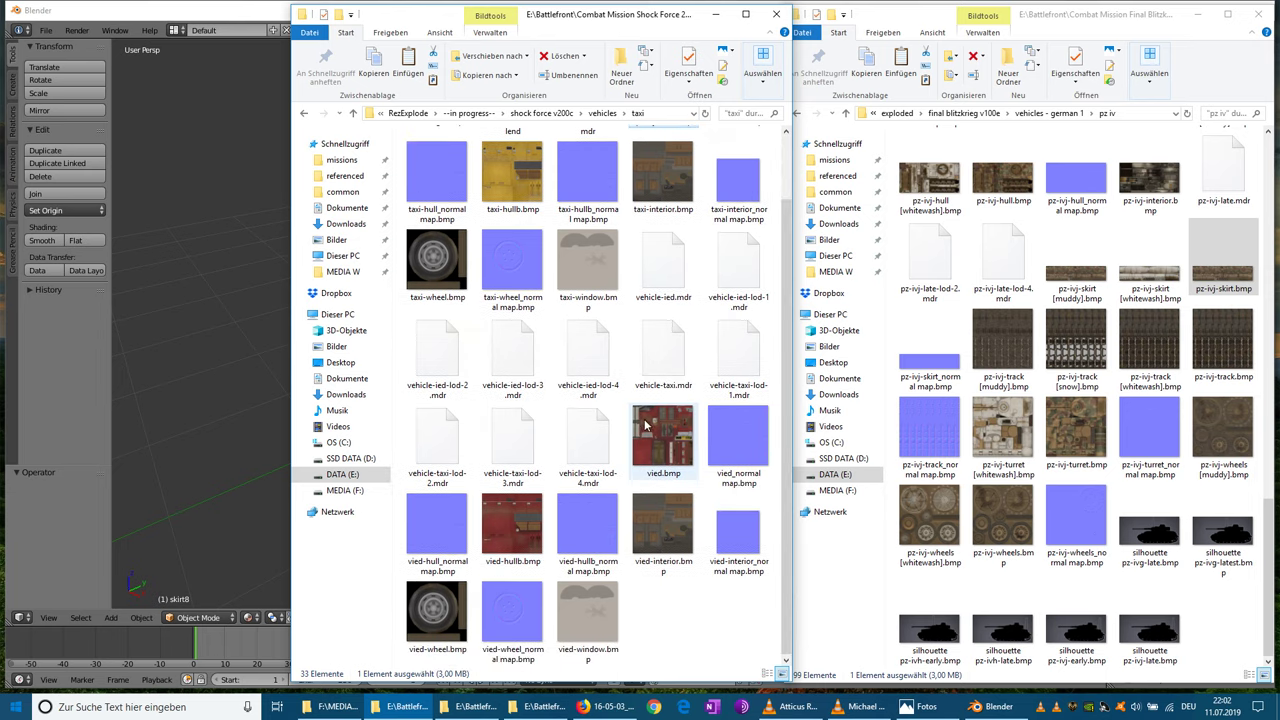
{"action": "scroll", "coordinate": [582, 440], "scroll_direction": "up", "scroll_amount": 2}
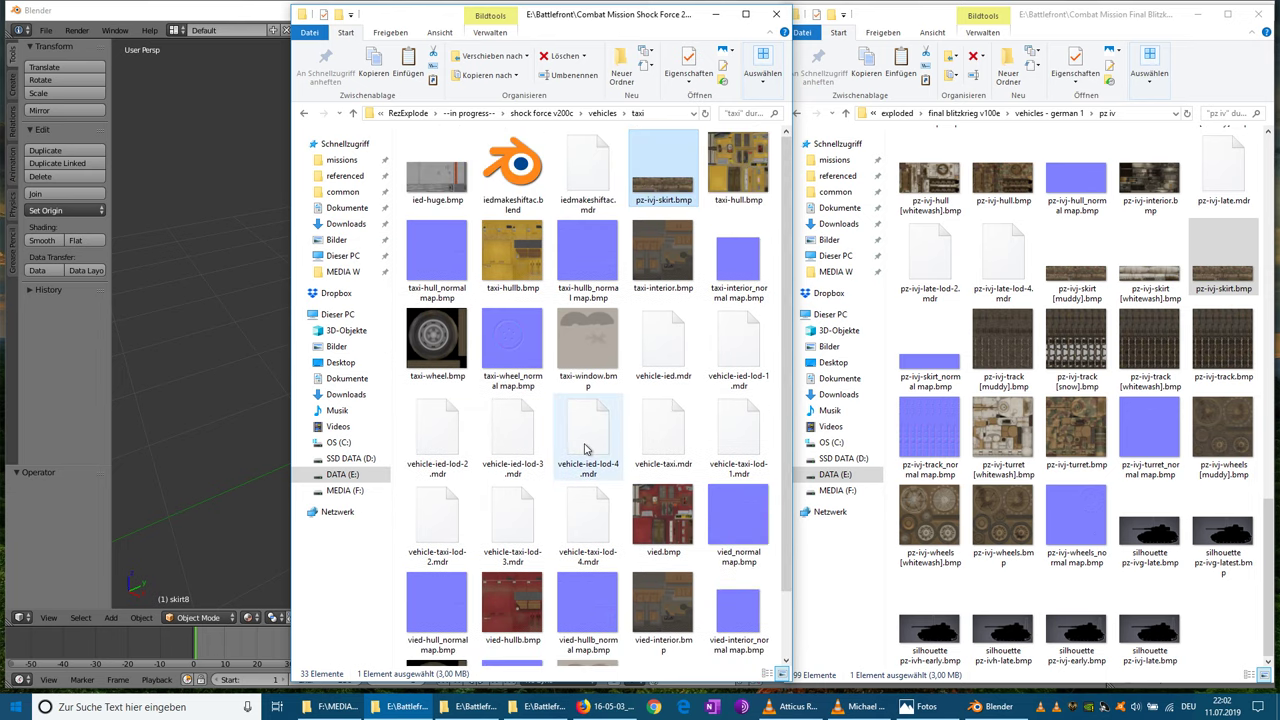
{"action": "right_click", "coordinate": [661, 190]}
{"action": "mouse_move", "coordinate": [730, 411]}
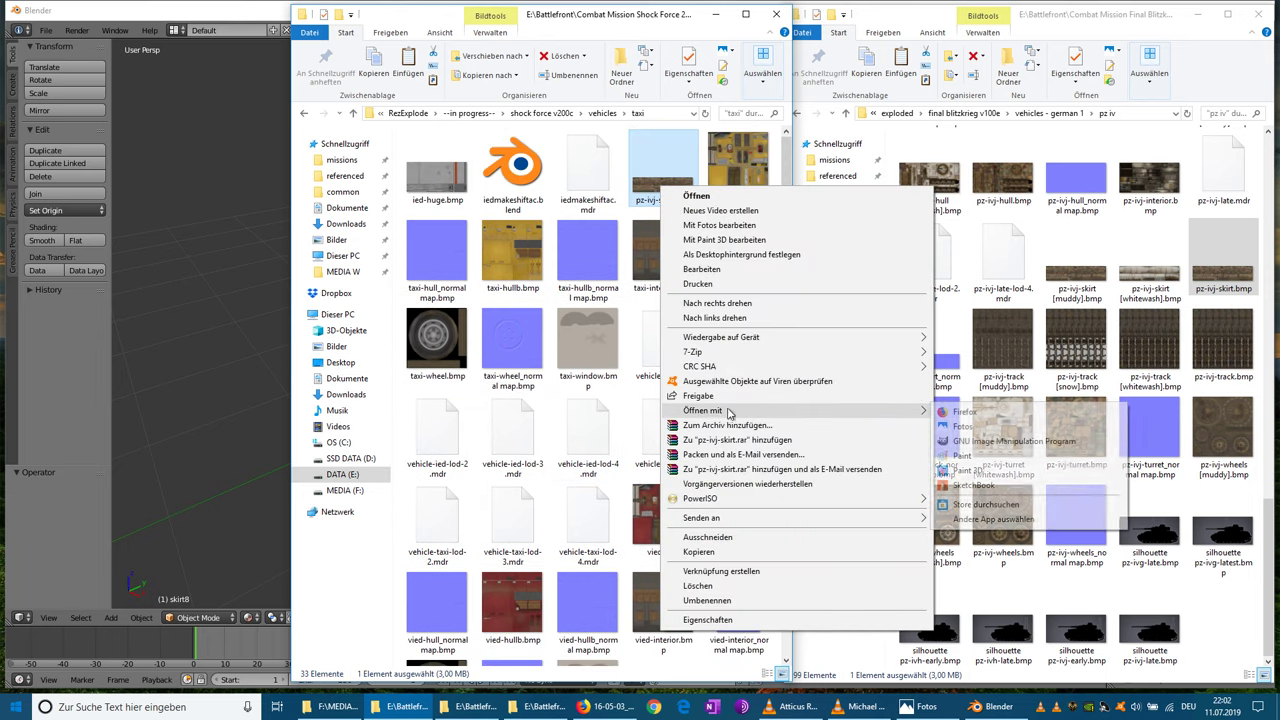
{"action": "left_click", "coordinate": [990, 441]}
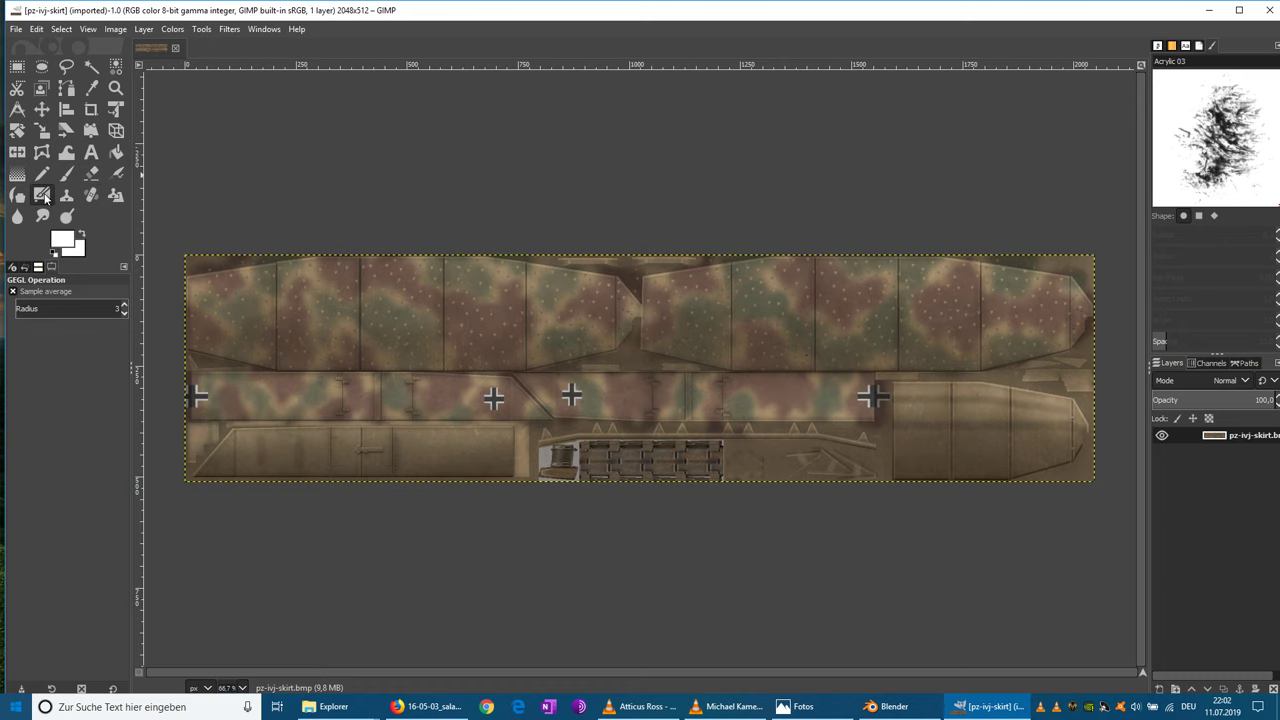
- Paint out the two crosses in the middle of the camouflage strip using the Clone tool with brush size 57
{"action": "left_click", "coordinate": [68, 196]}
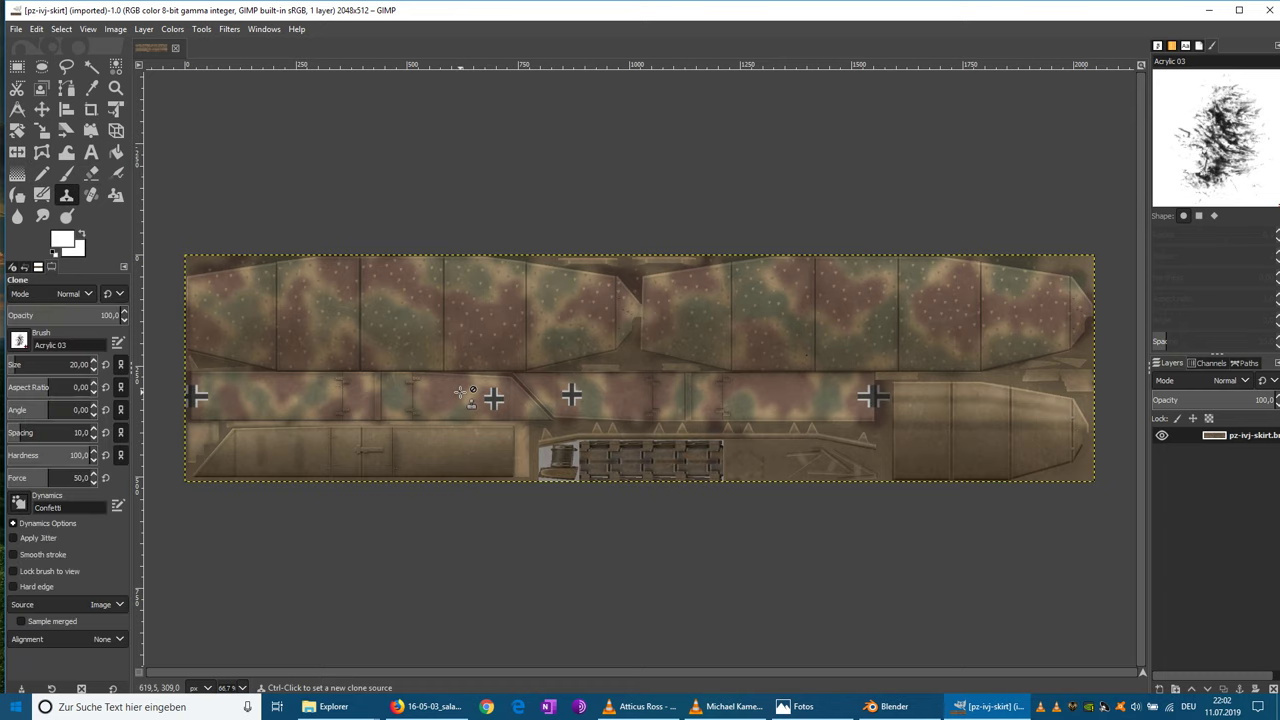
{"action": "scroll", "coordinate": [466, 393], "scroll_direction": "up", "scroll_amount": 3, "text": "ctrl"}
{"action": "scroll", "coordinate": [510, 438], "scroll_direction": "down", "scroll_amount": 1, "text": "ctrl"}
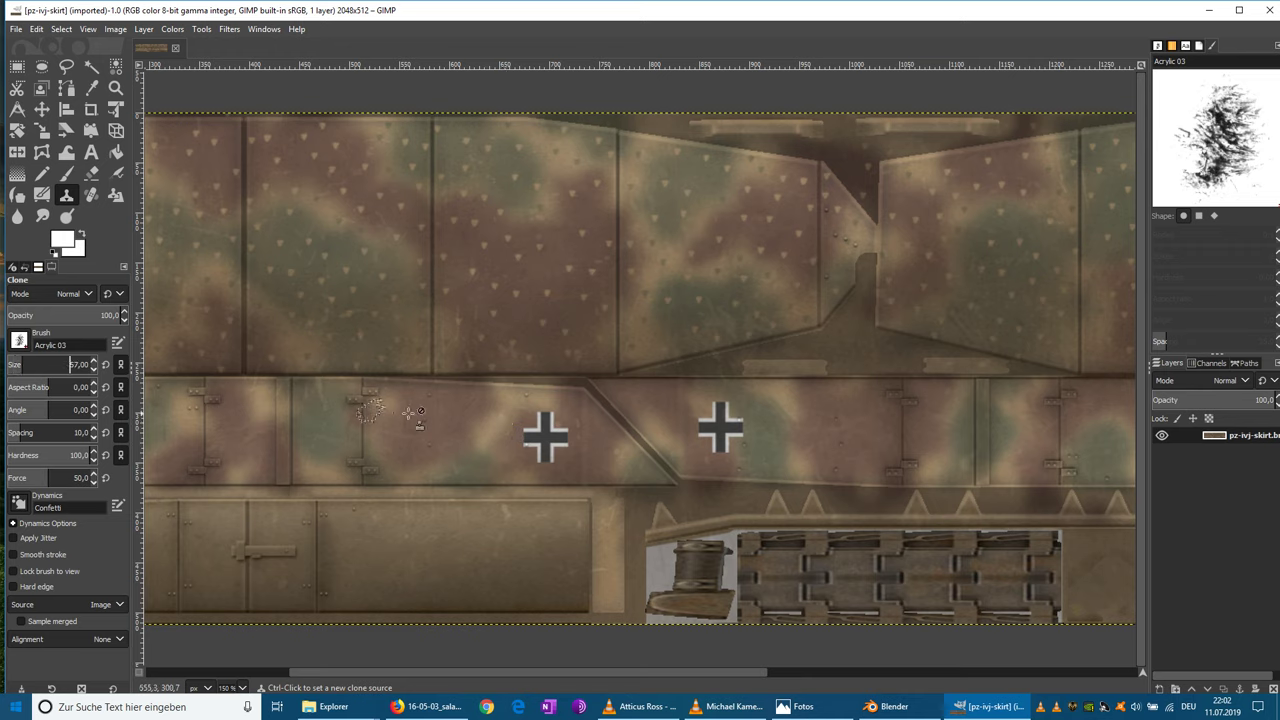
{"action": "left_click", "coordinate": [451, 417], "text": "ctrl"}
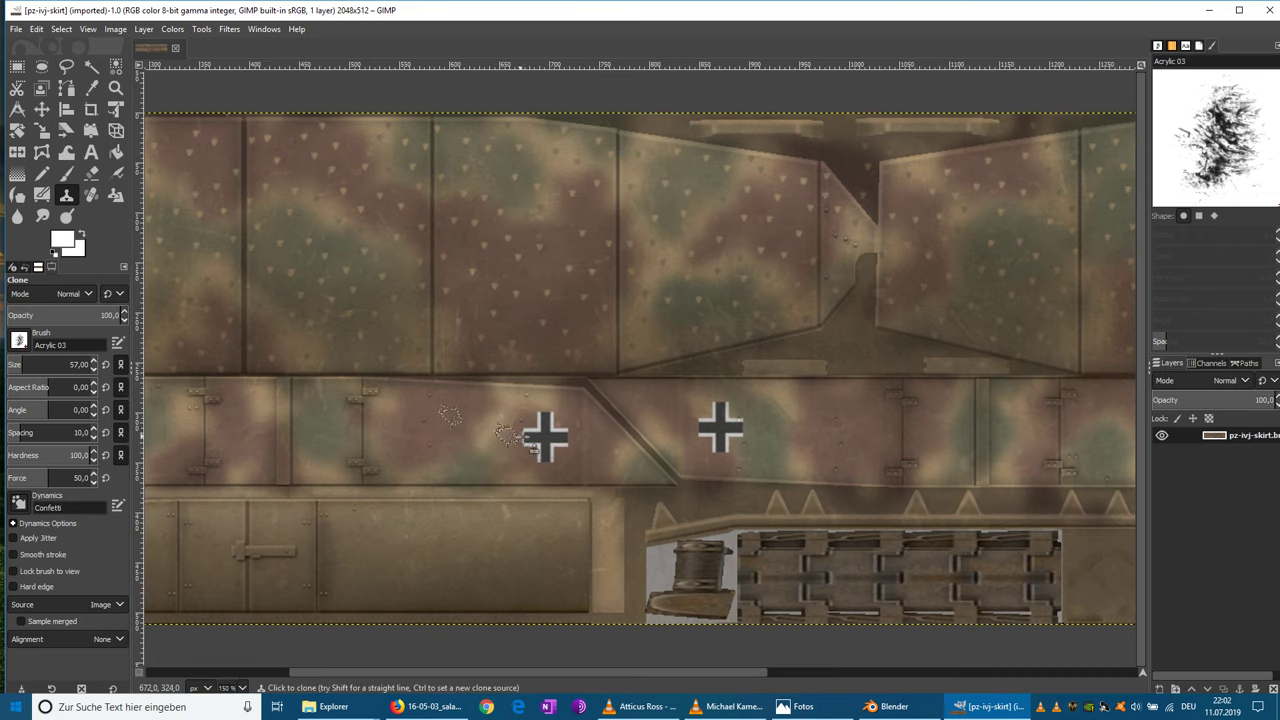
{"action": "left_click", "coordinate": [537, 440]}
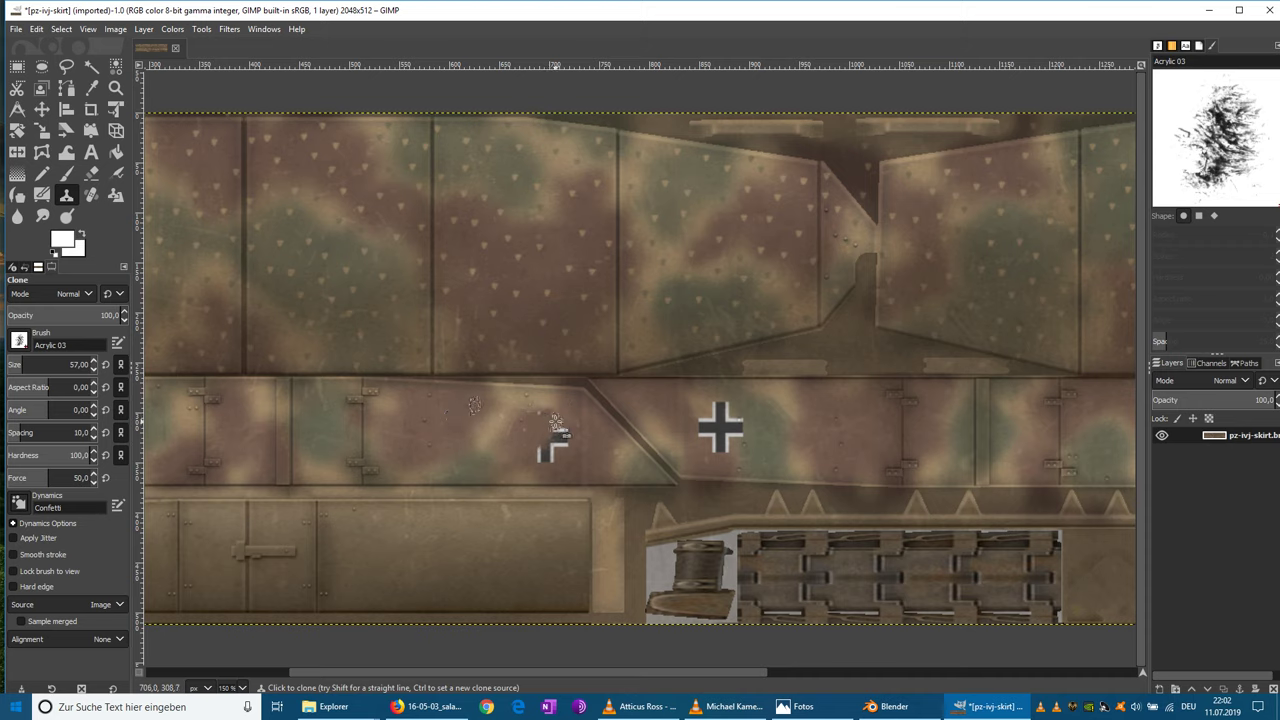
{"action": "left_click_drag", "start_coordinate": [537, 448], "coordinate": [542, 438]}
{"action": "left_click", "coordinate": [542, 457]}
{"action": "left_click", "coordinate": [525, 436], "text": "ctrl"}
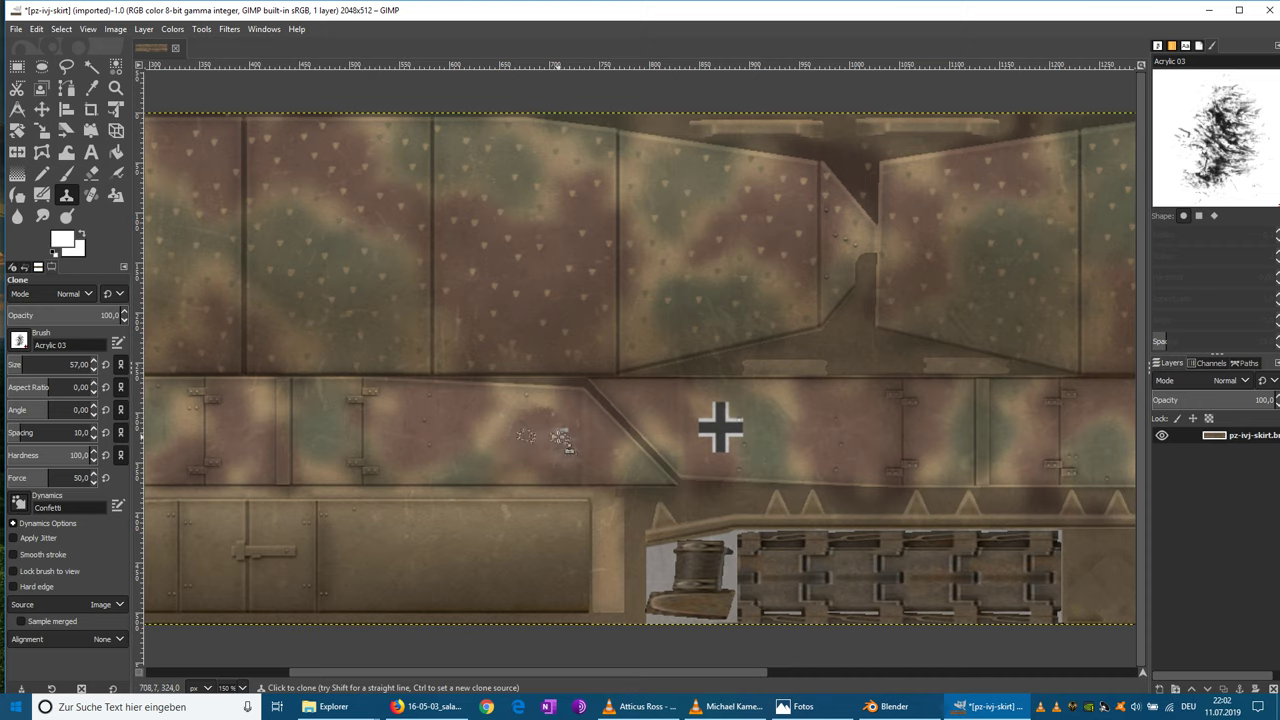
{"action": "left_click", "coordinate": [666, 407], "text": "ctrl"}
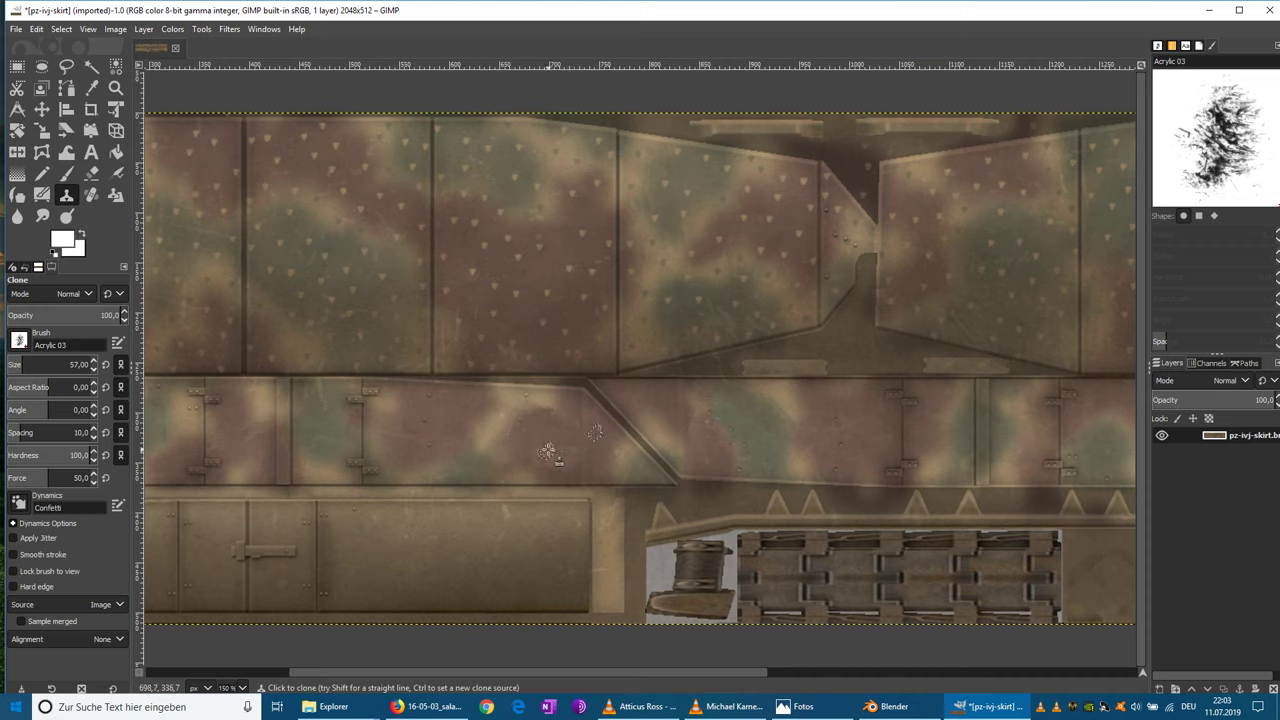
- Clone matching camouflage and brown background over the cross at the right end of the strip
{"action": "scroll", "coordinate": [797, 422], "scroll_direction": "down", "scroll_amount": 3, "text": "ctrl"}
{"action": "scroll", "coordinate": [775, 416], "scroll_direction": "up", "scroll_amount": 5, "text": "ctrl"}
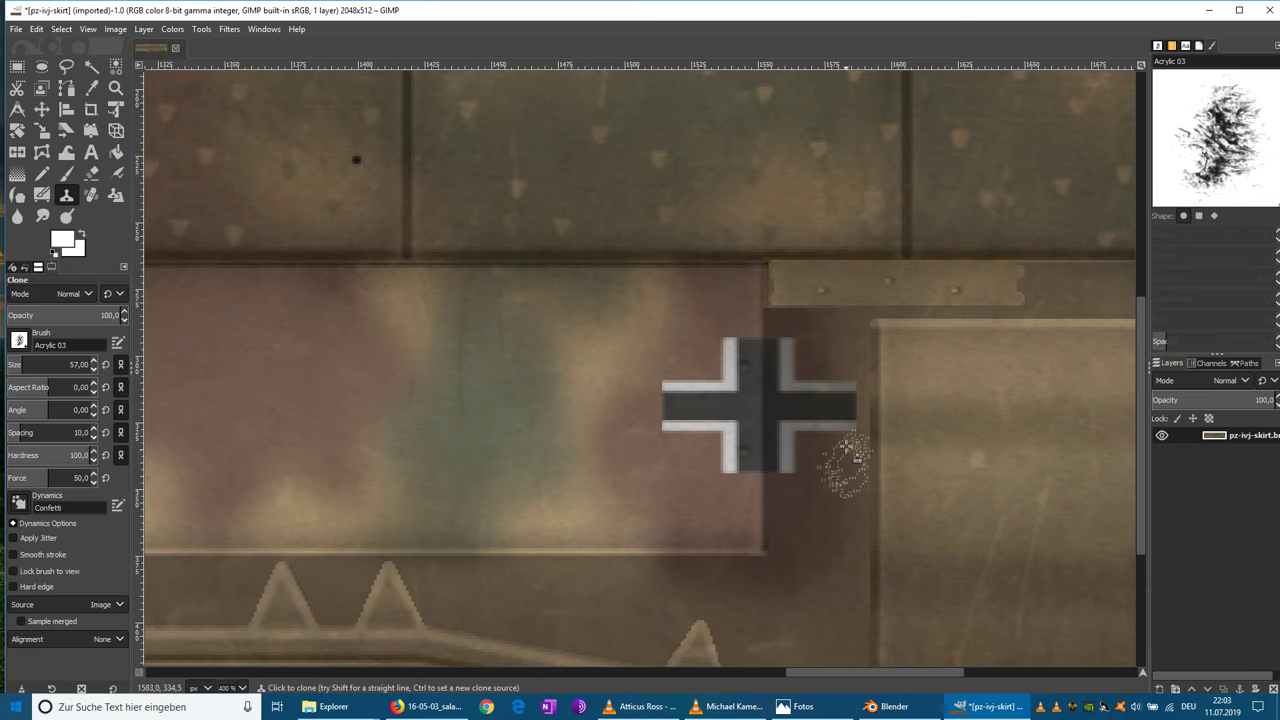
{"action": "mouse_move", "coordinate": [848, 450]}
{"action": "left_mouse_down"}
{"action": "mouse_move", "coordinate": [838, 392]}
{"action": "mouse_move", "coordinate": [800, 434]}
{"action": "mouse_move", "coordinate": [777, 349]}
{"action": "mouse_move", "coordinate": [789, 365]}
{"action": "mouse_move", "coordinate": [777, 420]}
{"action": "mouse_move", "coordinate": [795, 462]}
{"action": "mouse_move", "coordinate": [786, 455]}
{"action": "mouse_move", "coordinate": [775, 360]}
{"action": "mouse_move", "coordinate": [805, 405]}
{"action": "mouse_move", "coordinate": [815, 375]}
{"action": "mouse_move", "coordinate": [785, 343]}
{"action": "mouse_move", "coordinate": [766, 447]}
{"action": "mouse_move", "coordinate": [777, 465]}
{"action": "left_mouse_up"}
{"action": "left_click", "coordinate": [666, 474], "text": "ctrl"}
{"action": "mouse_move", "coordinate": [698, 454]}
{"action": "left_mouse_down"}
{"action": "mouse_move", "coordinate": [704, 383]}
{"action": "mouse_move", "coordinate": [678, 420]}
{"action": "mouse_move", "coordinate": [715, 410]}
{"action": "mouse_move", "coordinate": [741, 375]}
{"action": "mouse_move", "coordinate": [726, 425]}
{"action": "mouse_move", "coordinate": [736, 452]}
{"action": "left_mouse_up"}
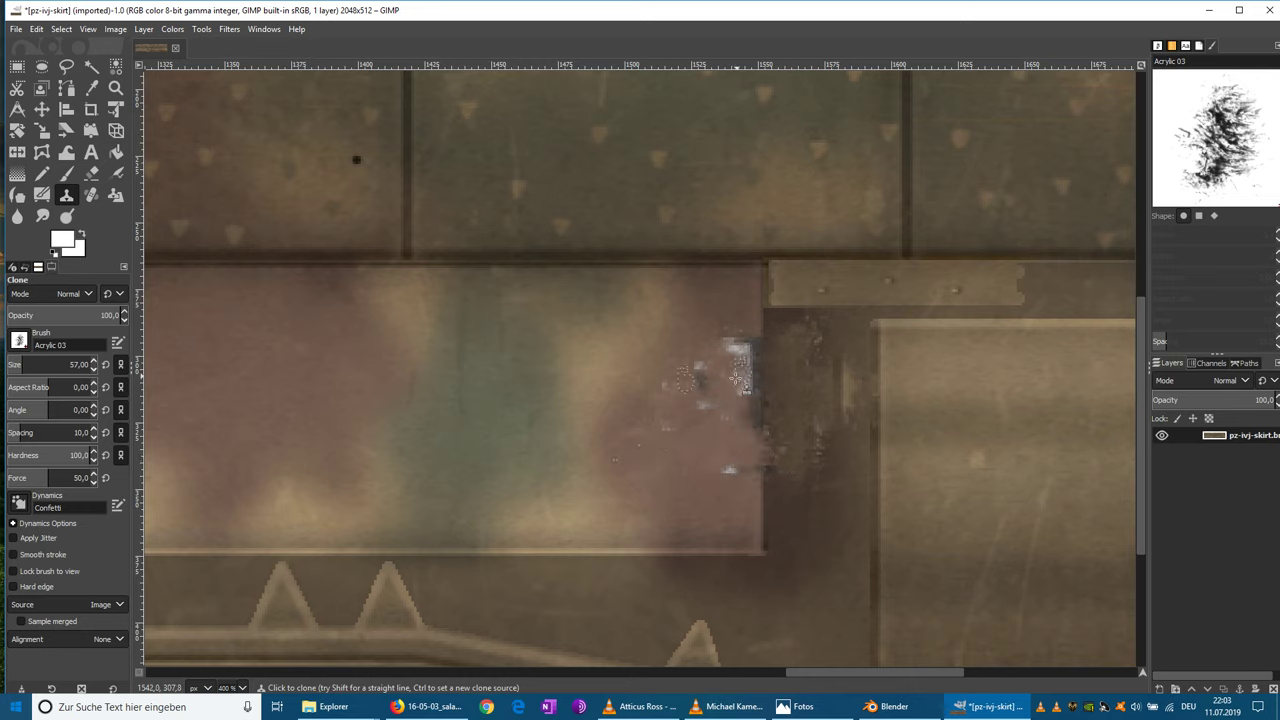
{"action": "mouse_move", "coordinate": [735, 347]}
{"action": "left_mouse_down"}
{"action": "mouse_move", "coordinate": [745, 385]}
{"action": "mouse_move", "coordinate": [710, 430]}
{"action": "mouse_move", "coordinate": [705, 465]}
{"action": "mouse_move", "coordinate": [730, 390]}
{"action": "mouse_move", "coordinate": [683, 430]}
{"action": "left_mouse_up"}
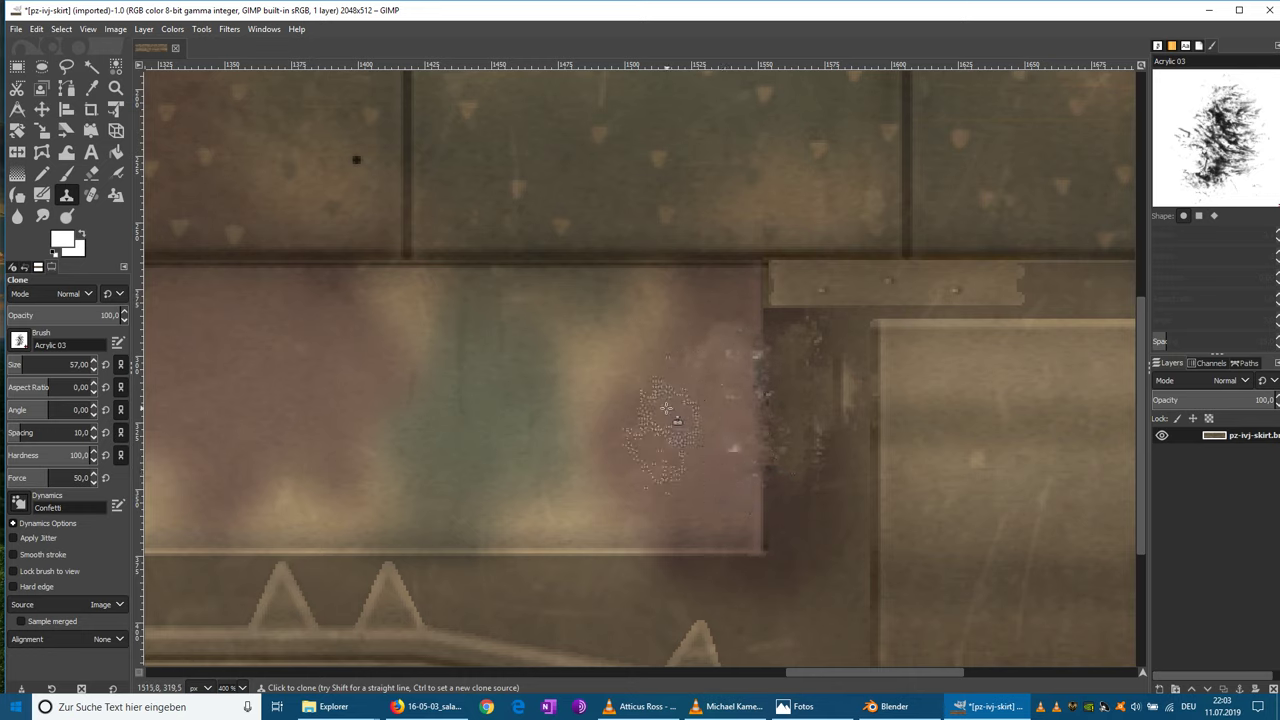
{"action": "mouse_move", "coordinate": [729, 374]}
{"action": "left_mouse_down"}
{"action": "mouse_move", "coordinate": [718, 345]}
{"action": "mouse_move", "coordinate": [726, 436]}
{"action": "left_mouse_up"}
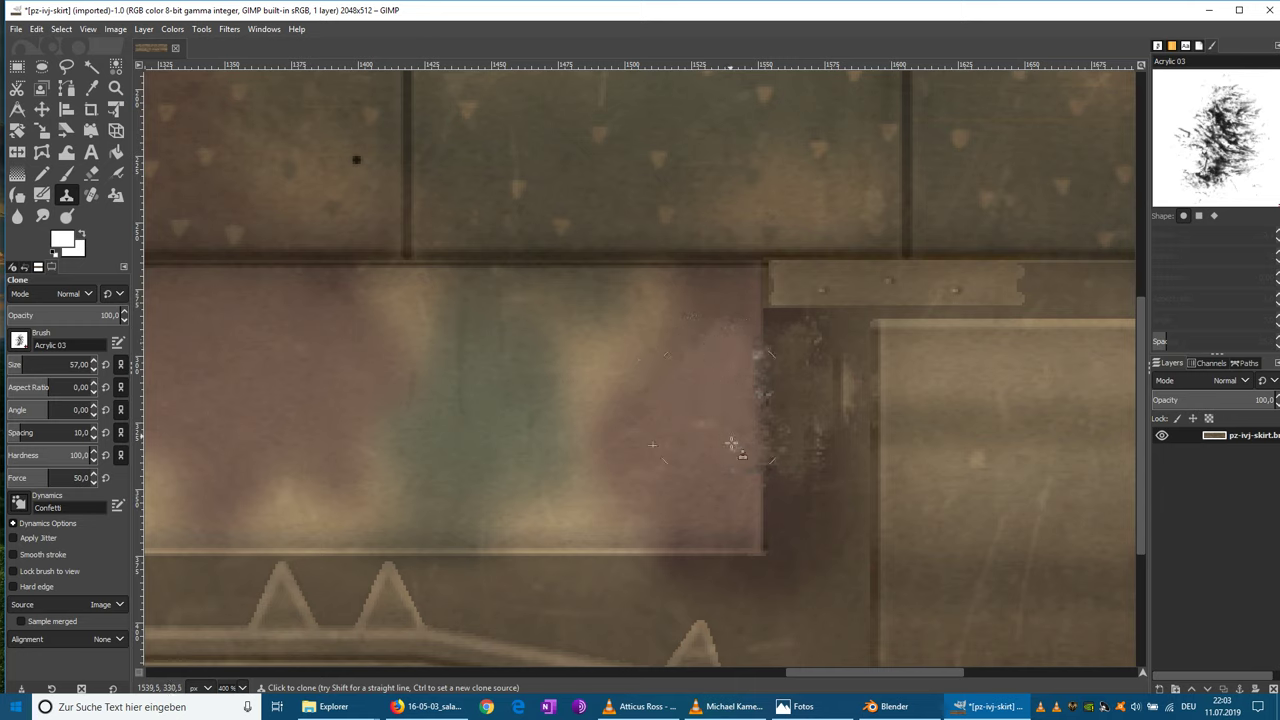
{"action": "left_click", "coordinate": [838, 490], "text": "ctrl"}
{"action": "left_click", "coordinate": [849, 401]}
{"action": "left_click", "coordinate": [810, 354]}
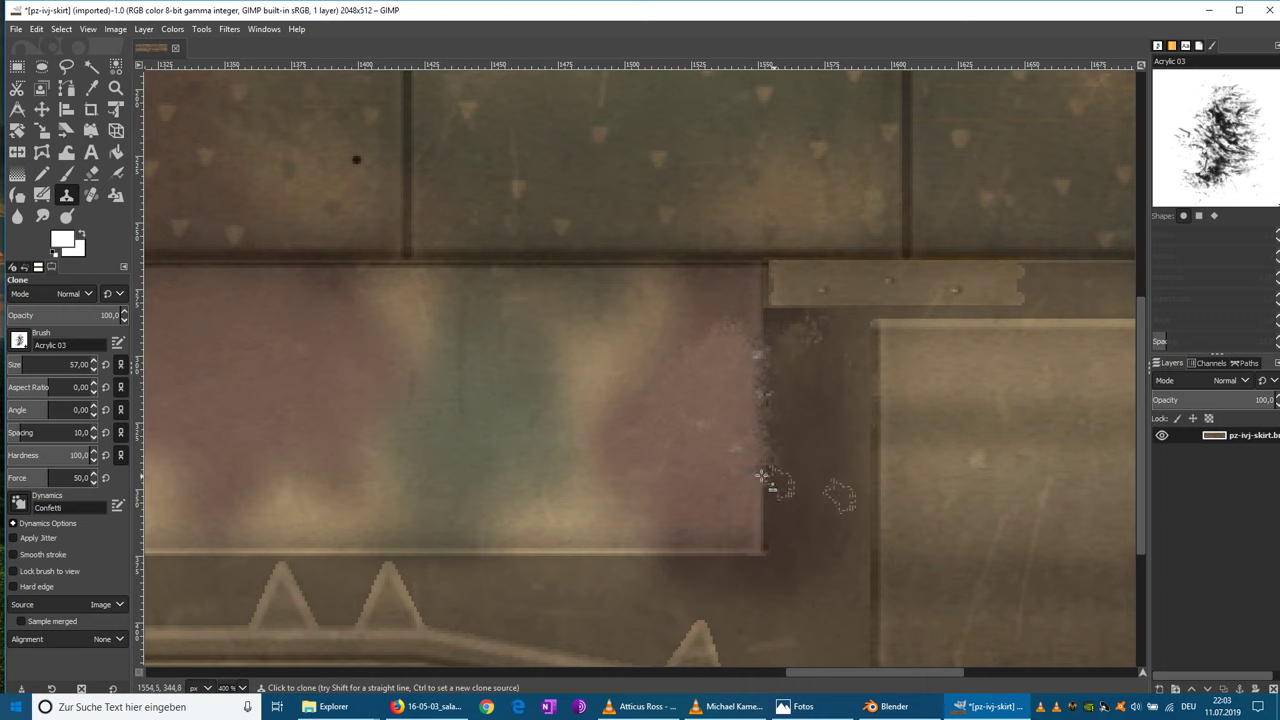
- Clone matching camouflage over the cross at the strip's left end, and brown background over its outer remainder with brush size 25
{"action": "scroll", "coordinate": [765, 462], "scroll_direction": "down", "scroll_amount": 3, "text": "ctrl"}
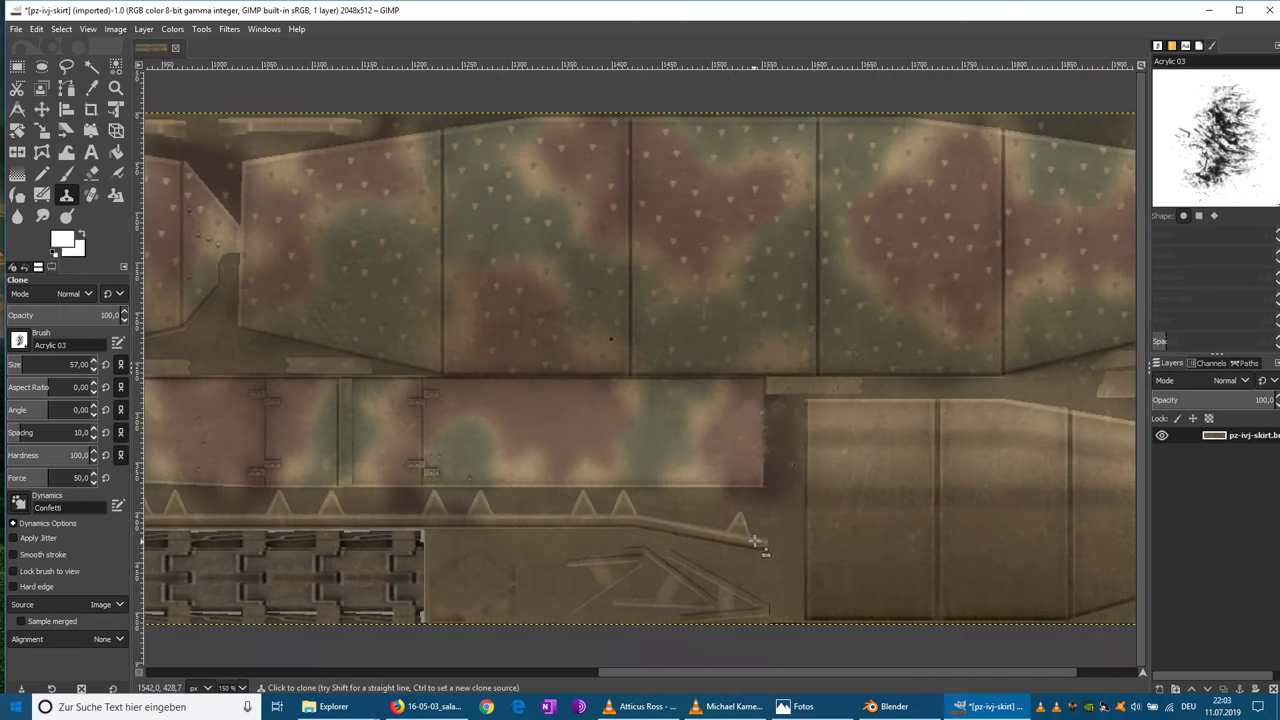
{"action": "scroll", "coordinate": [755, 541], "scroll_direction": "down", "scroll_amount": 1, "text": "ctrl"}
{"action": "scroll", "coordinate": [190, 400], "scroll_direction": "up", "scroll_amount": 4, "text": "ctrl"}
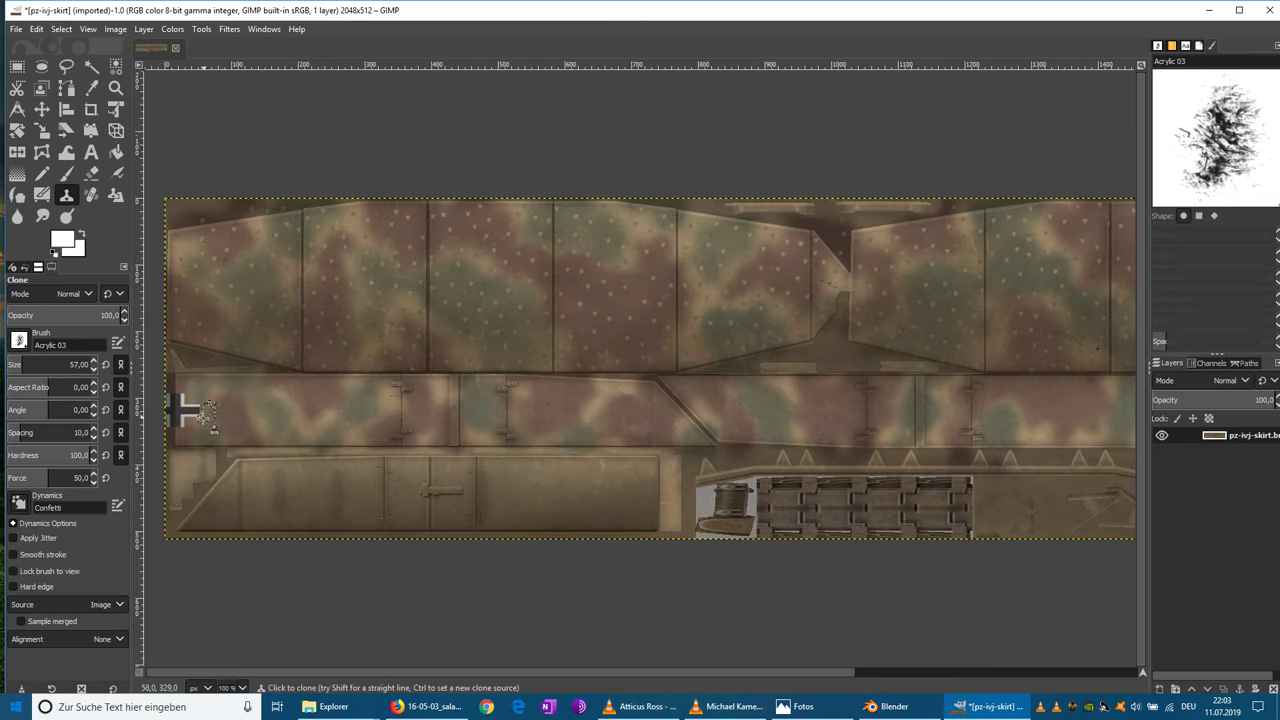
{"action": "scroll", "coordinate": [190, 482], "scroll_direction": "down", "scroll_amount": 3, "text": "ctrl"}
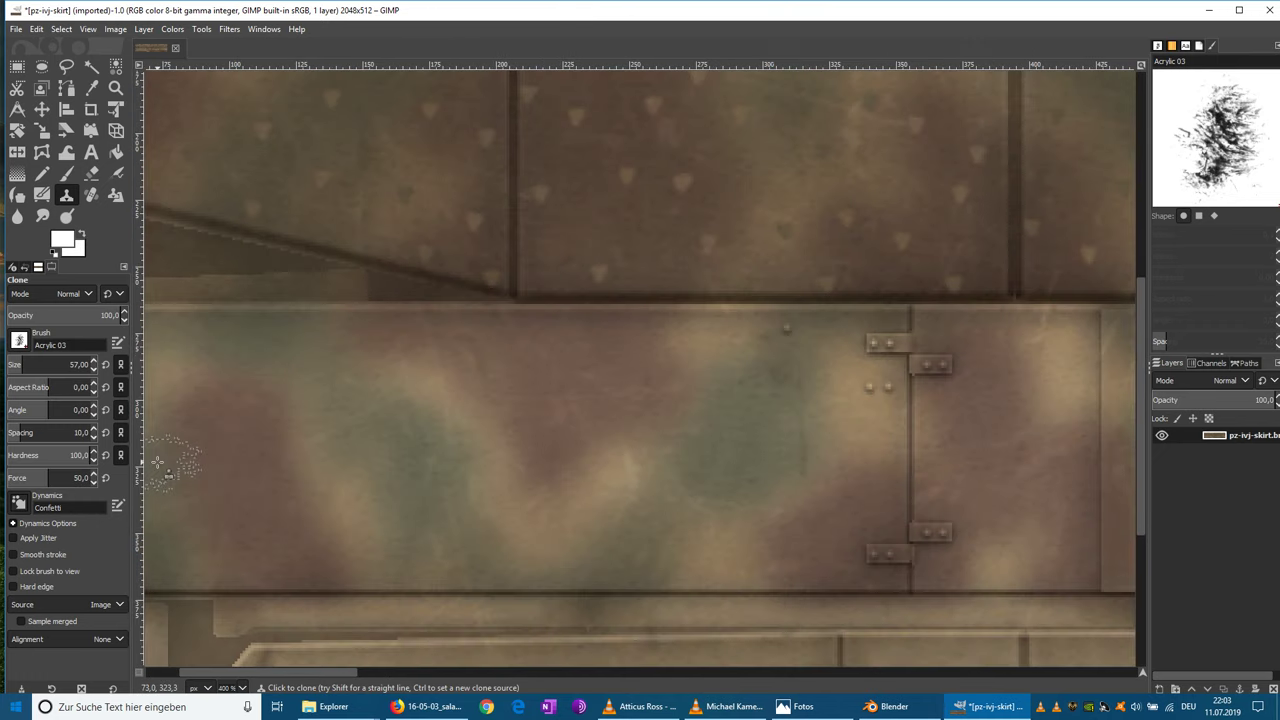
{"action": "scroll", "coordinate": [170, 465], "scroll_direction": "down", "scroll_amount": 1, "text": "ctrl"}
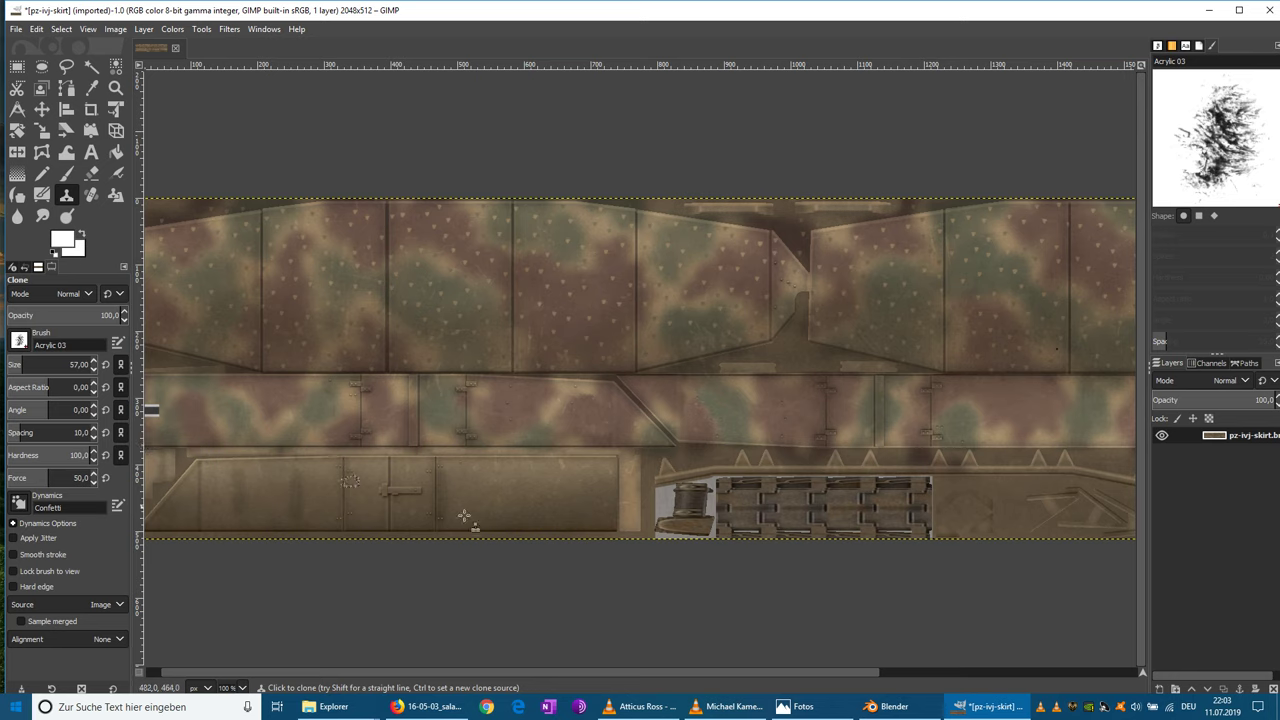
{"action": "left_click_drag", "start_coordinate": [612, 673], "coordinate": [590, 673]}
{"action": "scroll", "coordinate": [233, 458], "scroll_direction": "up", "scroll_amount": 3, "text": "ctrl"}
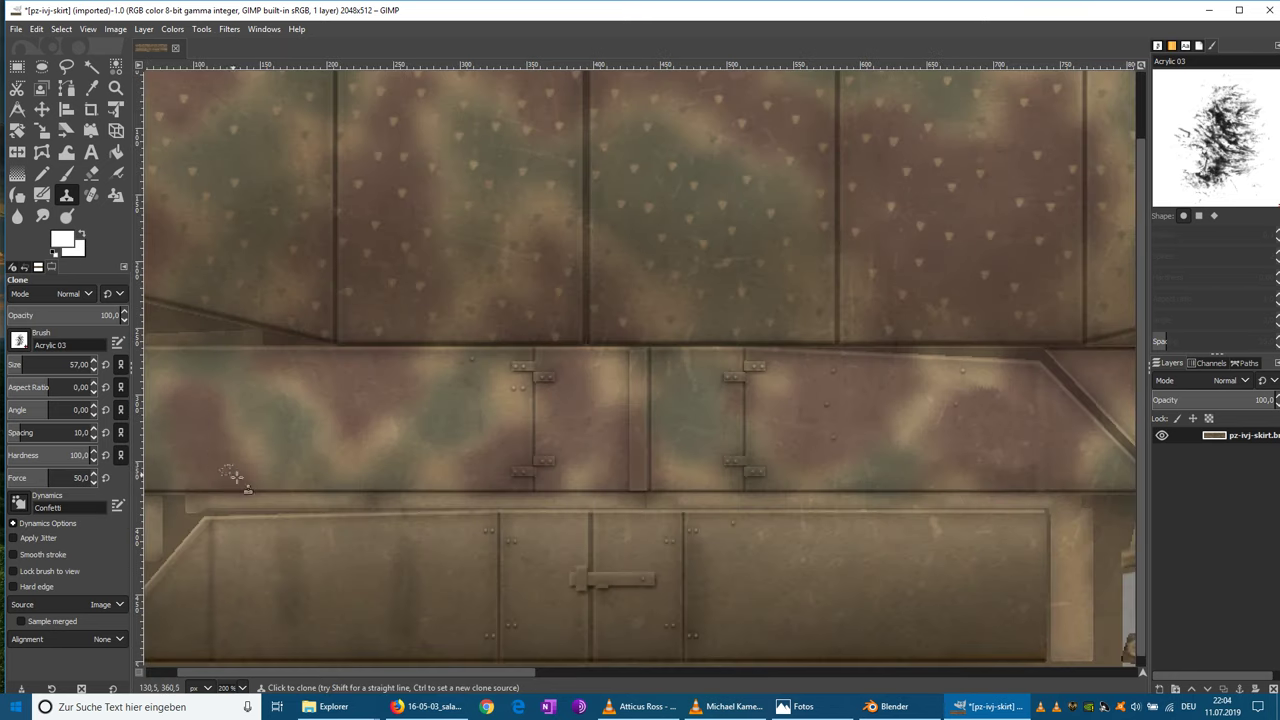
{"action": "scroll", "coordinate": [139, 665], "scroll_direction": "left", "scroll_amount": 1}
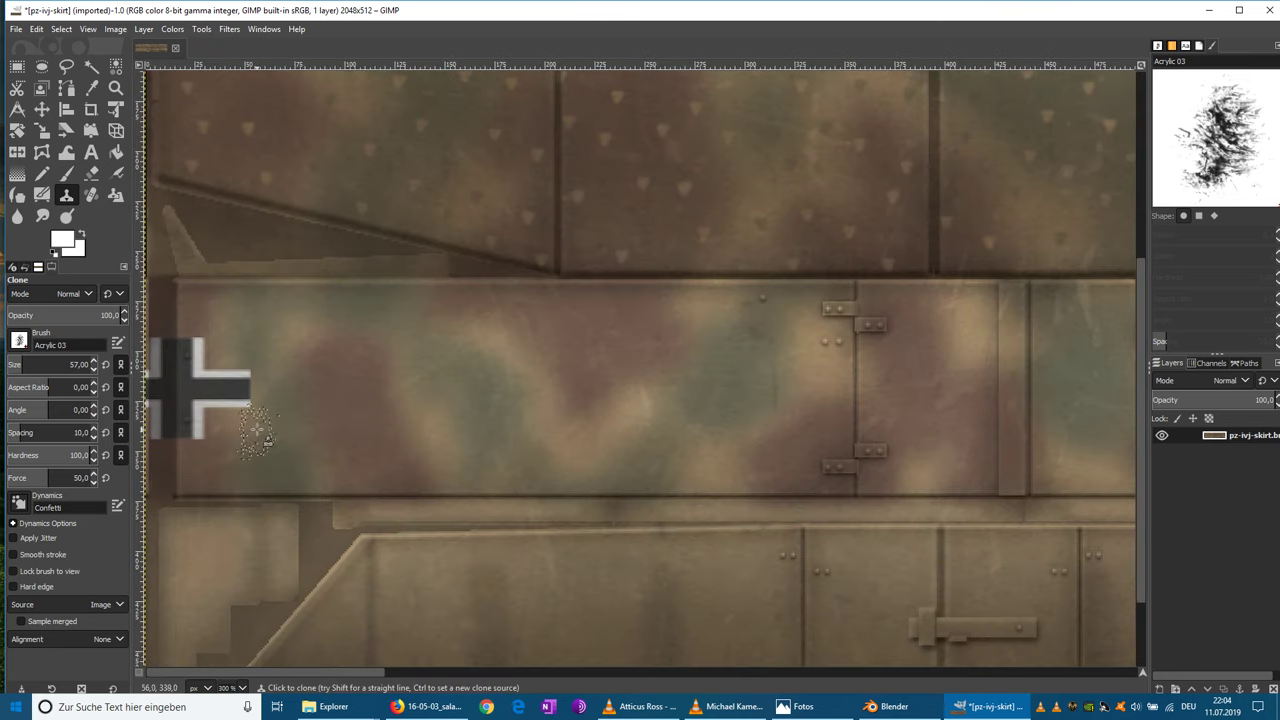
{"action": "mouse_move", "coordinate": [200, 465]}
{"action": "left_mouse_down"}
{"action": "mouse_move", "coordinate": [190, 333]}
{"action": "mouse_move", "coordinate": [262, 450]}
{"action": "mouse_move", "coordinate": [237, 375]}
{"action": "mouse_move", "coordinate": [224, 398]}
{"action": "mouse_move", "coordinate": [226, 368]}
{"action": "left_mouse_up"}
{"action": "left_click", "coordinate": [253, 322], "text": "ctrl"}
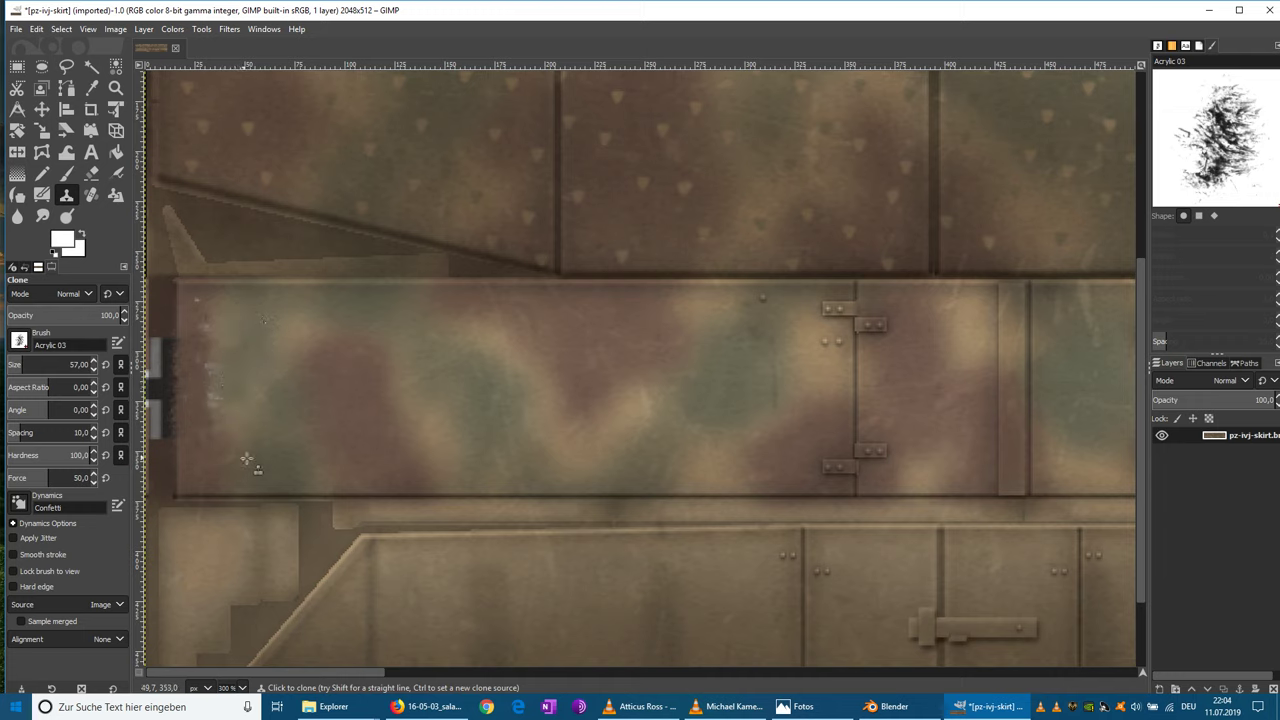
{"action": "left_click", "coordinate": [94, 370]}
{"action": "left_click", "coordinate": [160, 314], "text": "ctrl"}
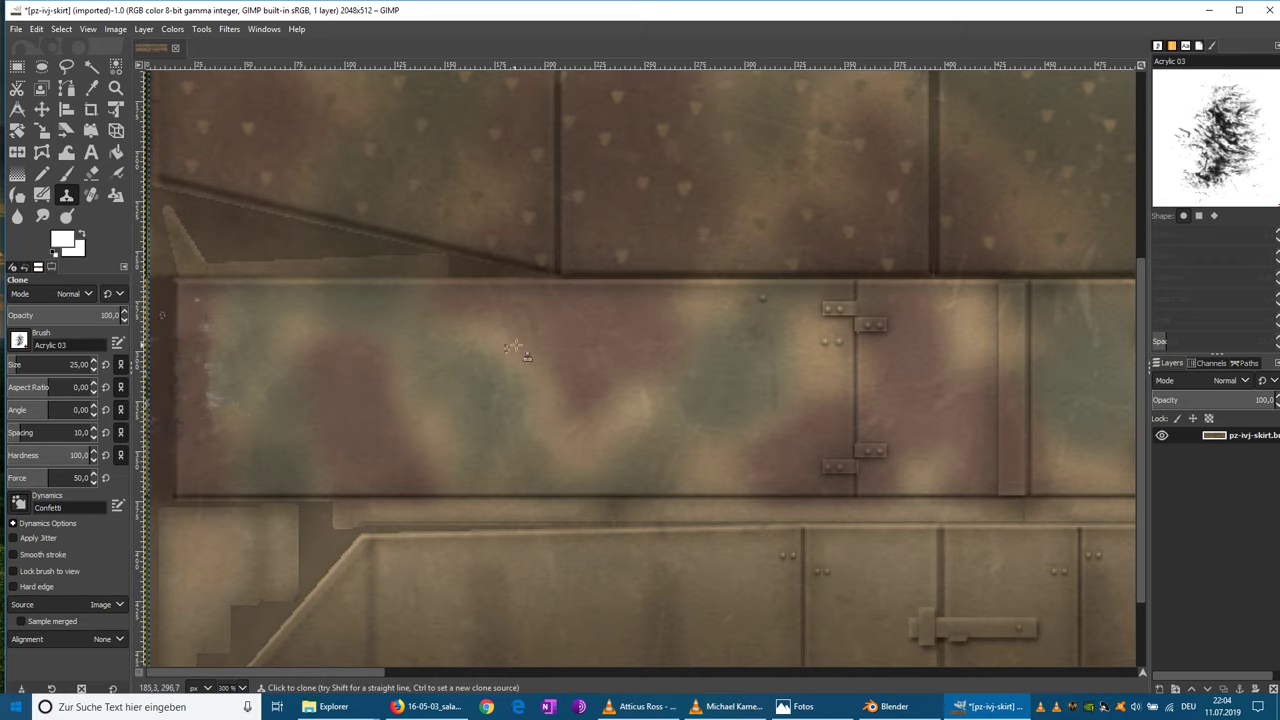
- Make a rectangular selection of about 2044 × 264 px around the two upper rows of camouflaged skirt plates
{"action": "scroll", "coordinate": [617, 336], "scroll_direction": "down", "scroll_amount": 4, "text": "ctrl"}
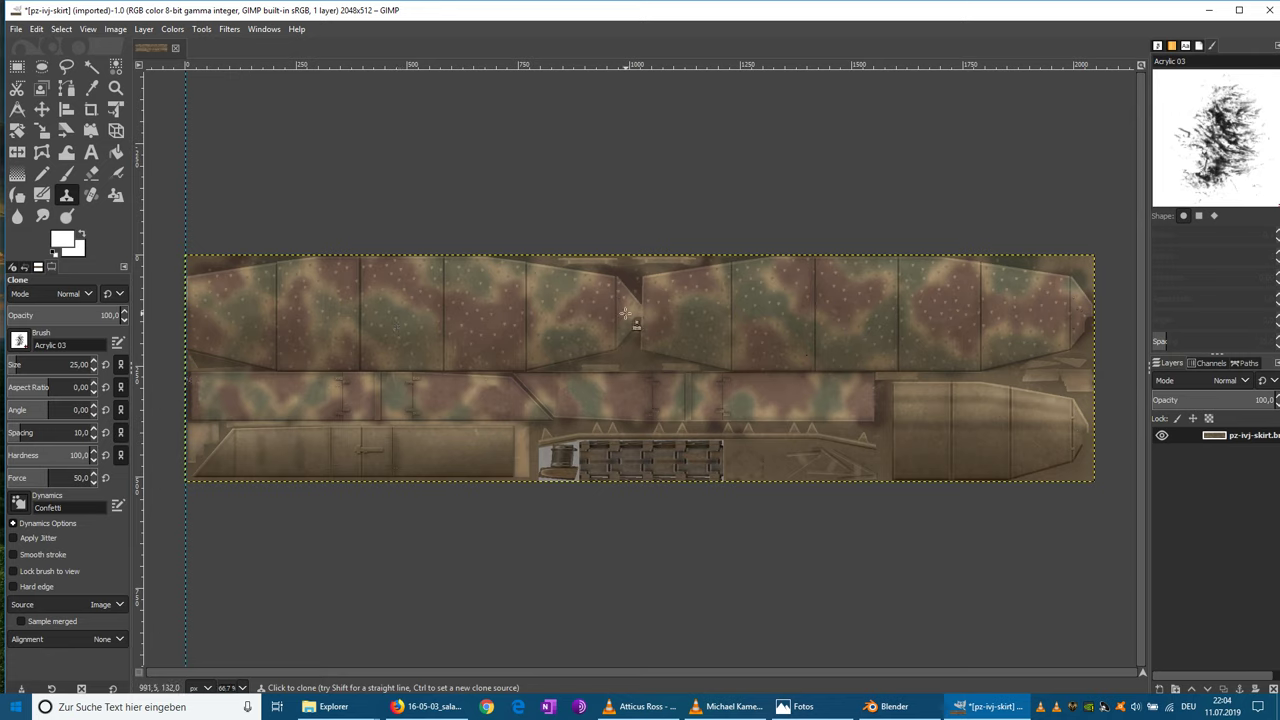
{"action": "key", "text": "r"}
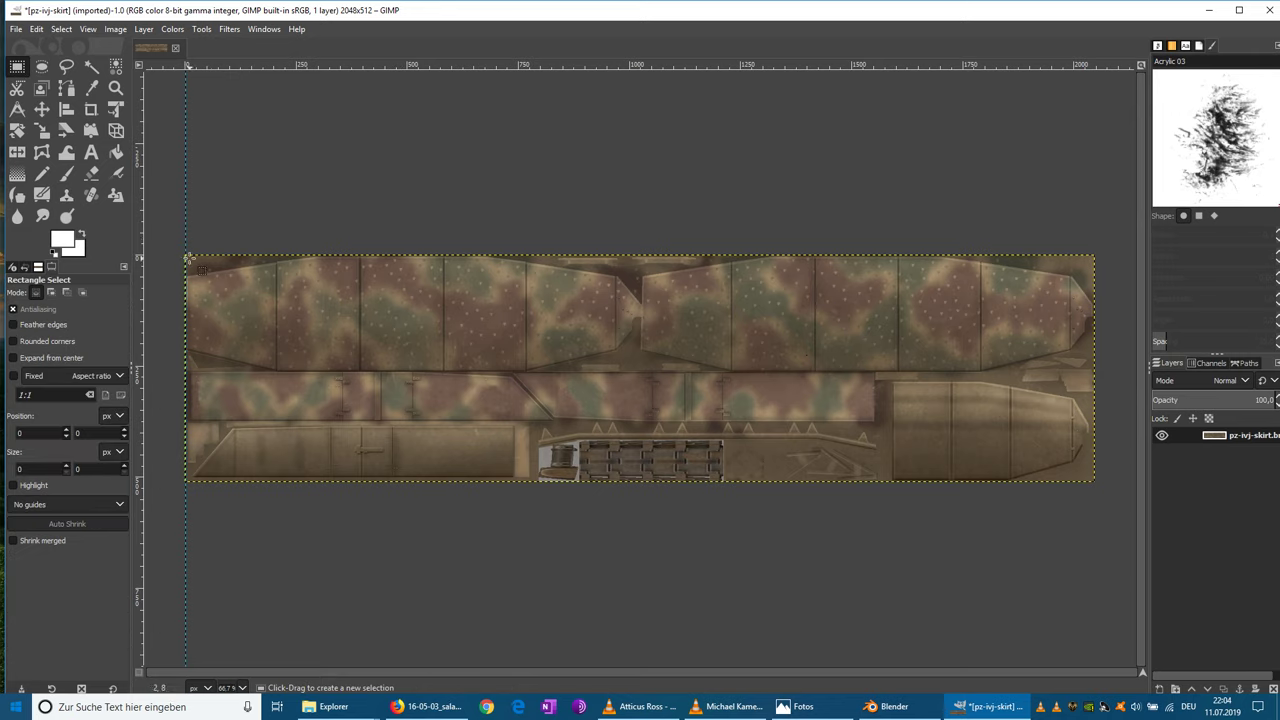
{"action": "left_click_drag", "start_coordinate": [186, 257], "coordinate": [1097, 374]}
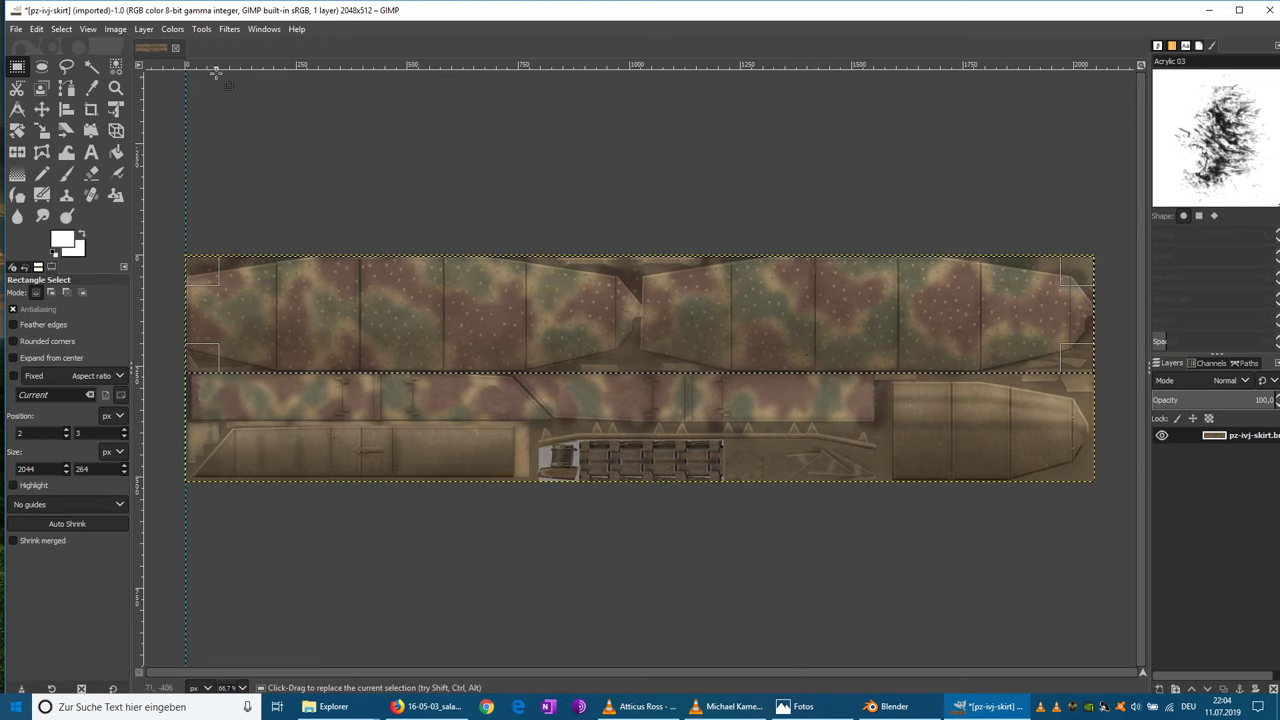
- Try the Sepia desaturation effect at strength 1 on the selected upper plates
{"action": "left_click", "coordinate": [172, 29]}
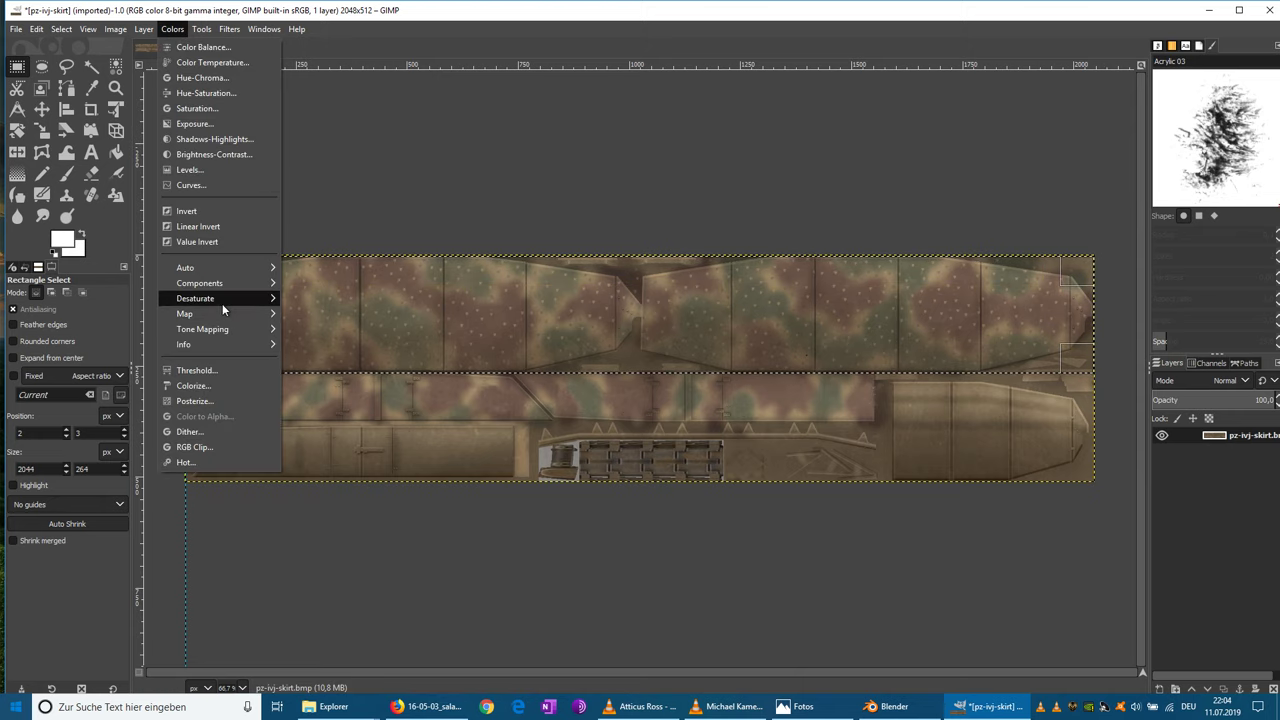
{"action": "mouse_move", "coordinate": [222, 300]}
{"action": "left_click", "coordinate": [311, 344]}
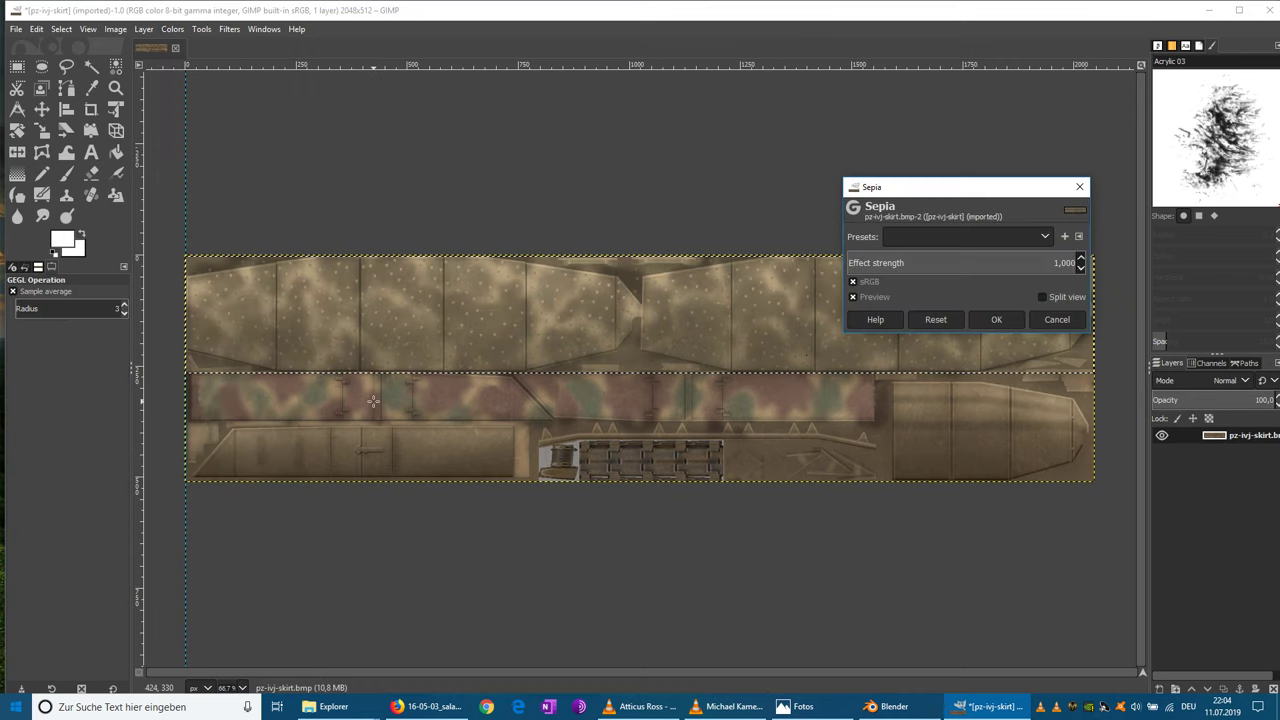
{"action": "left_click", "coordinate": [976, 319]}
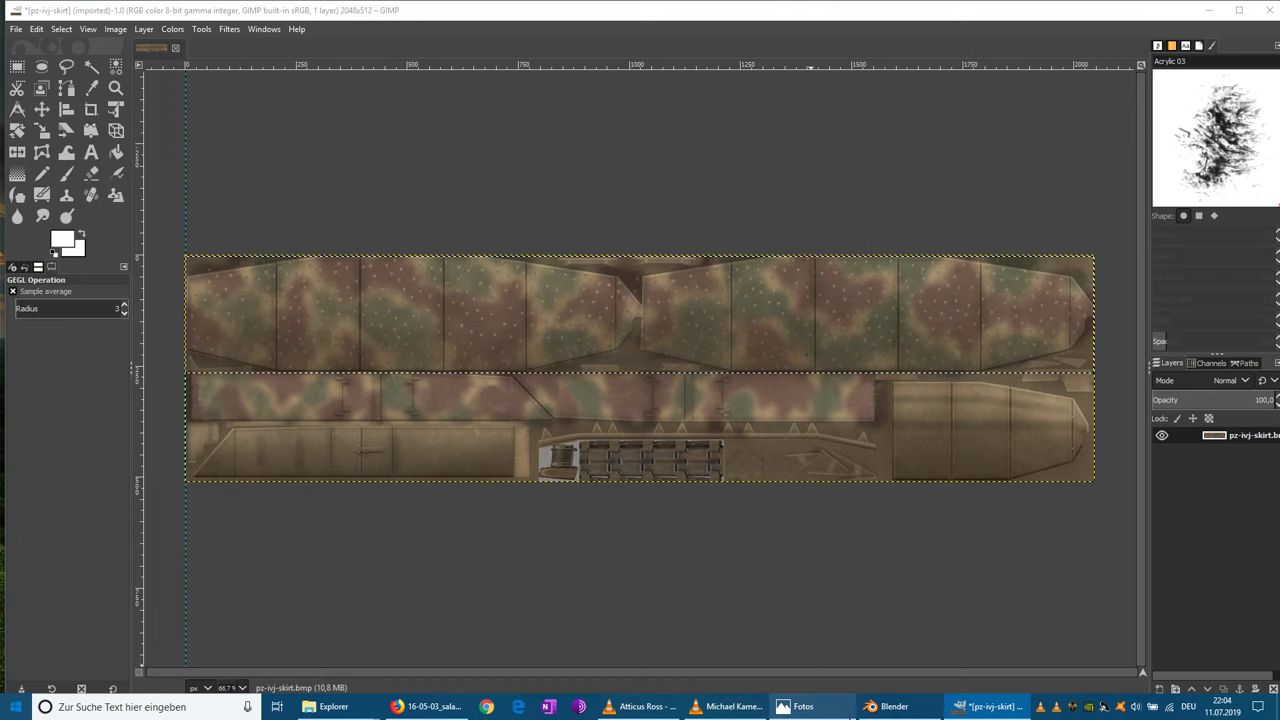
- Switch to Photos to examine the rust on the armoured pickup in the reference picture, and return to GIMP
{"action": "left_click", "coordinate": [798, 706]}
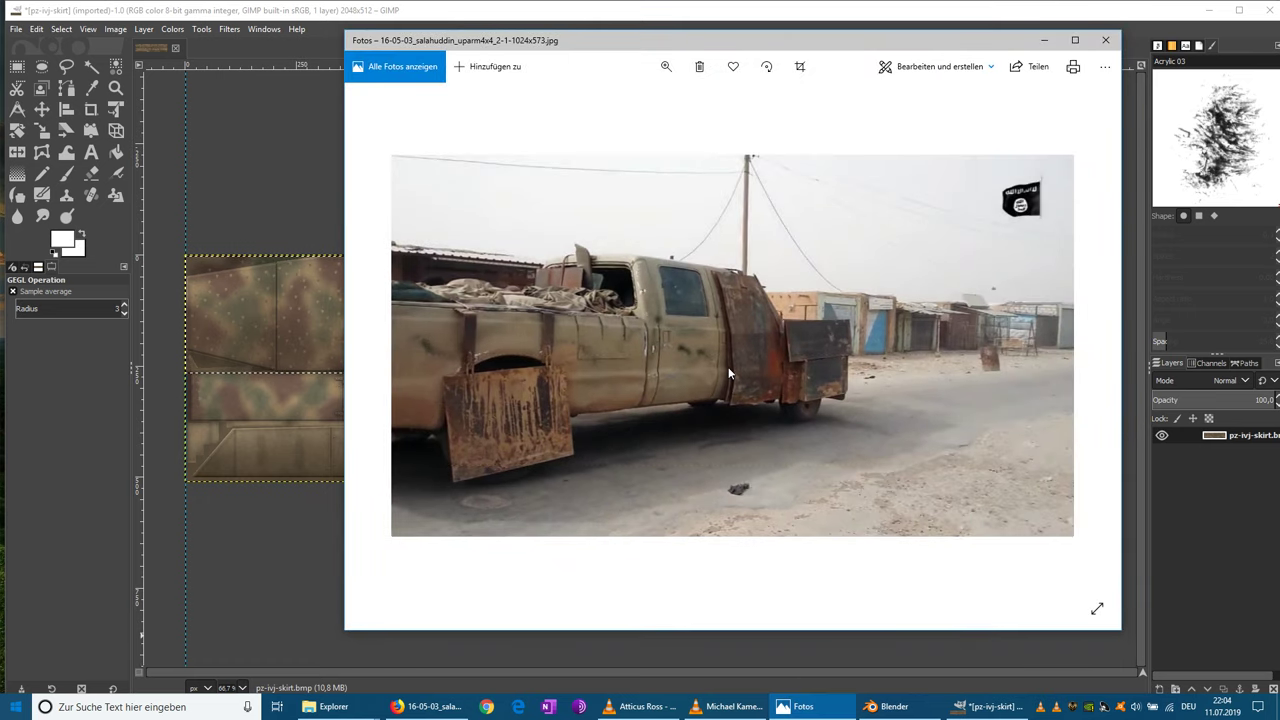
{"action": "left_click", "coordinate": [1043, 42]}
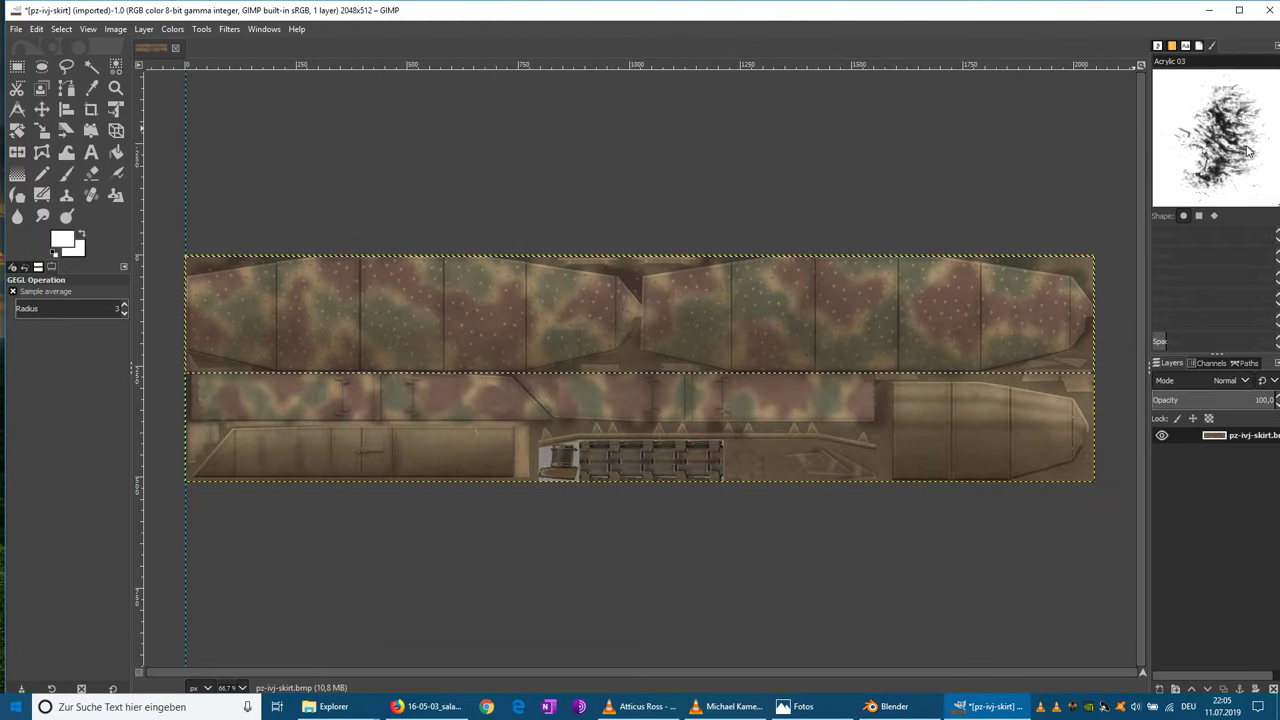
- Switch to the Airbrush with the Acrylic 03 brush, and undo the white test stroke on the second upper plate
{"action": "left_click", "coordinate": [118, 176]}
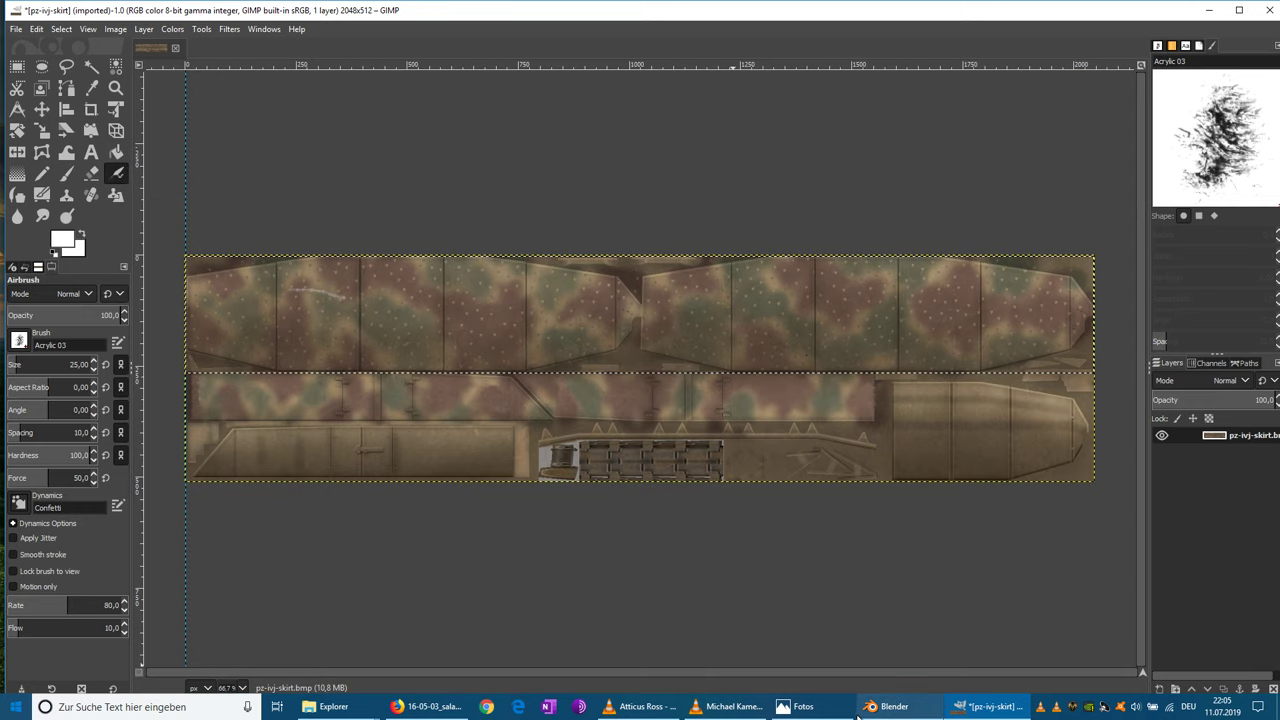
{"action": "left_click", "coordinate": [812, 708]}
{"action": "left_click", "coordinate": [812, 708]}
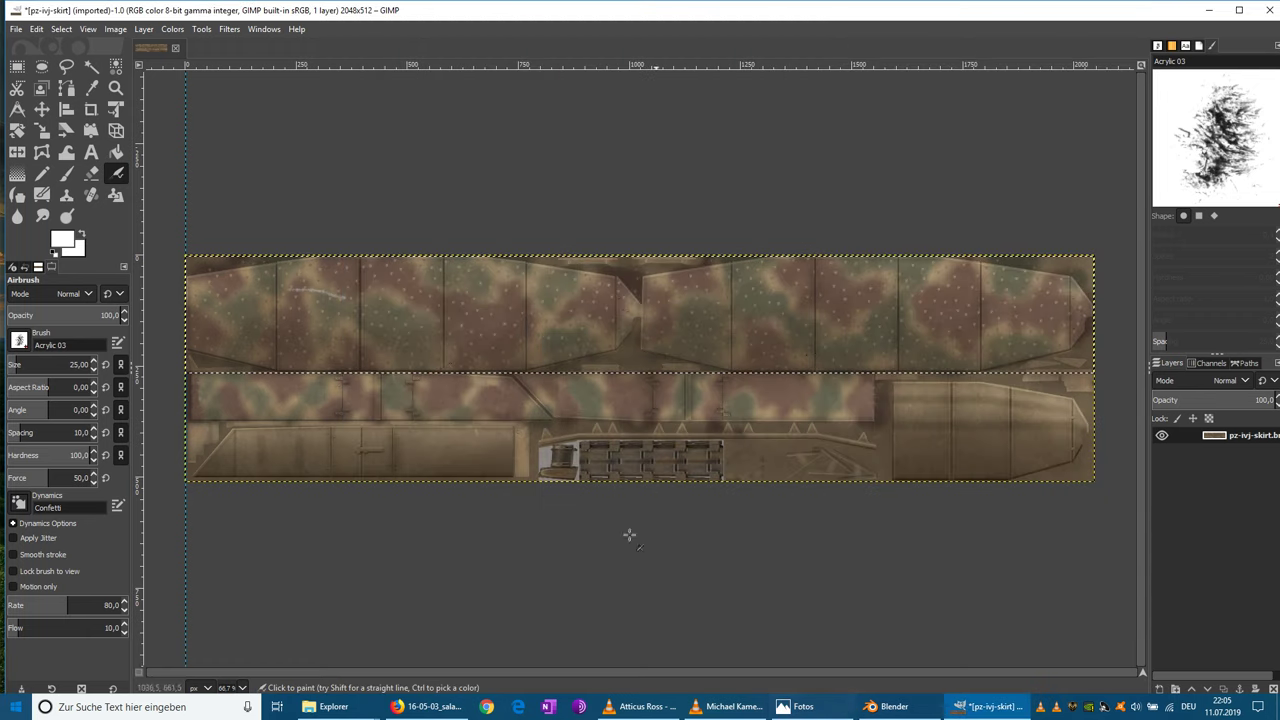
{"action": "left_click", "coordinate": [37, 29]}
{"action": "left_click", "coordinate": [47, 47]}
{"action": "left_click", "coordinate": [19, 343]}
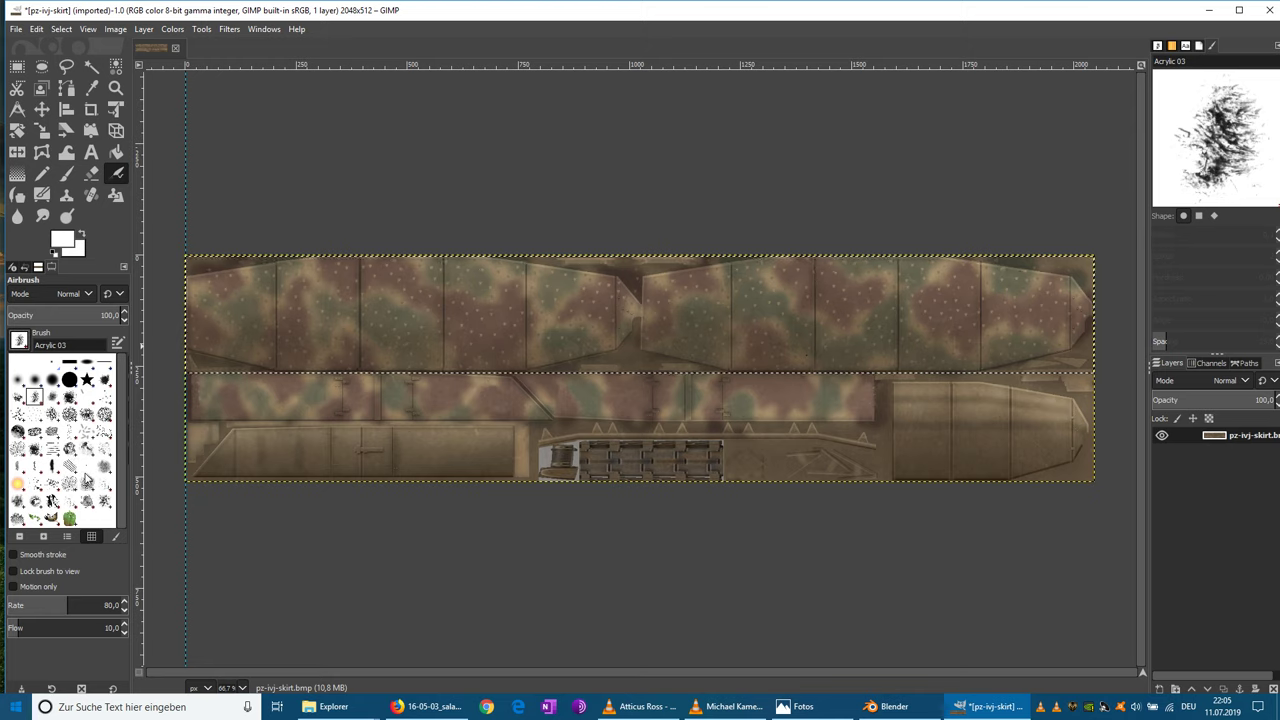
{"action": "double_click", "coordinate": [35, 398]}
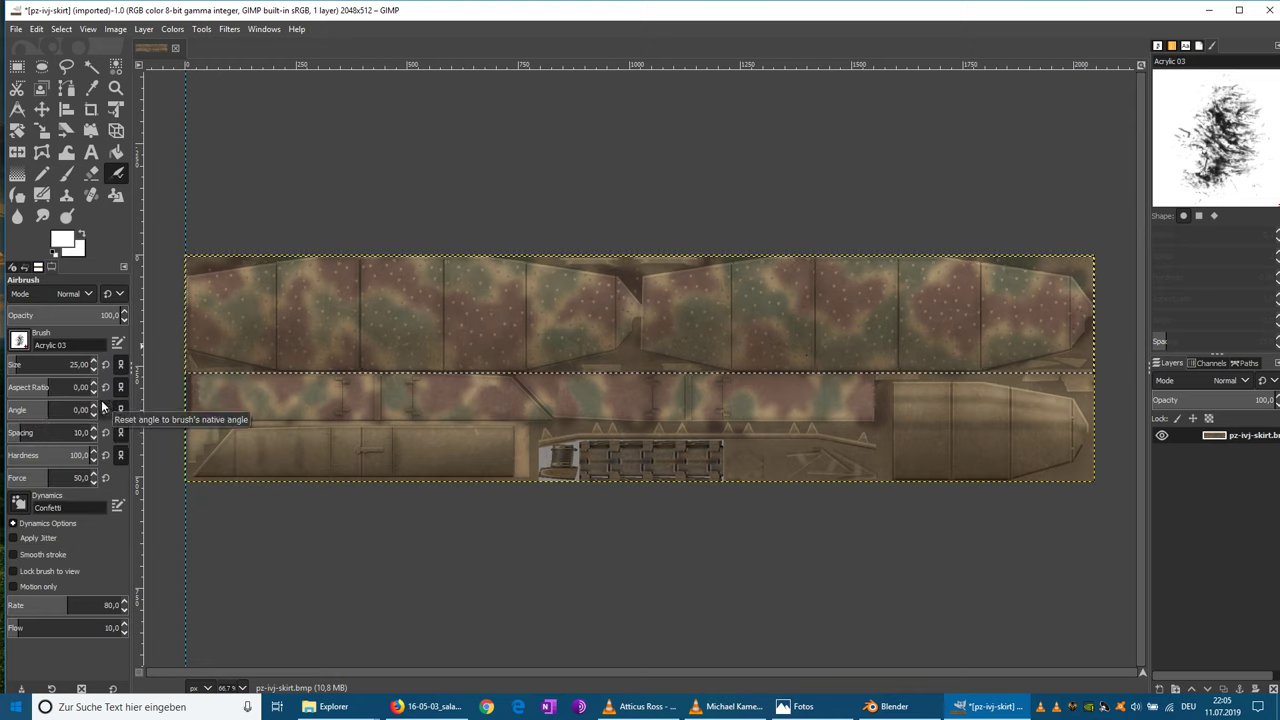
- Compare with the reference photo and set the foreground colour to the dark reddish brown in the colour history
{"action": "left_click", "coordinate": [62, 237]}
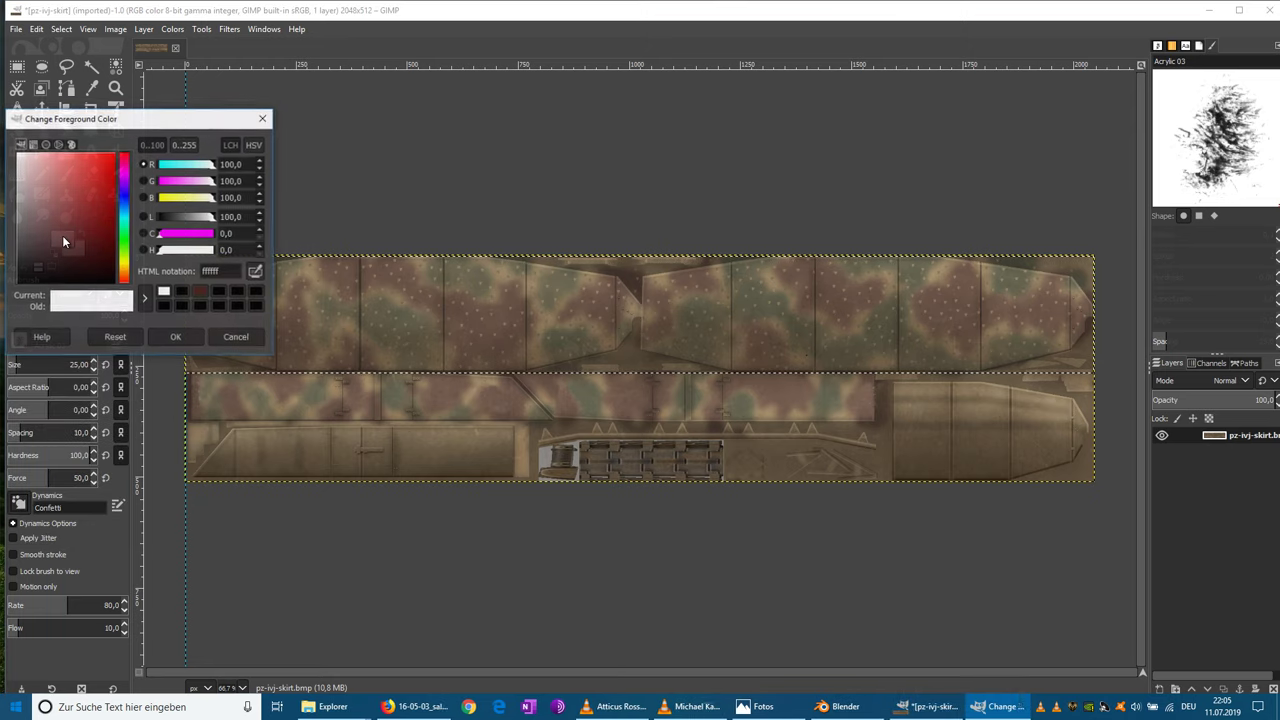
{"action": "left_click", "coordinate": [934, 712]}
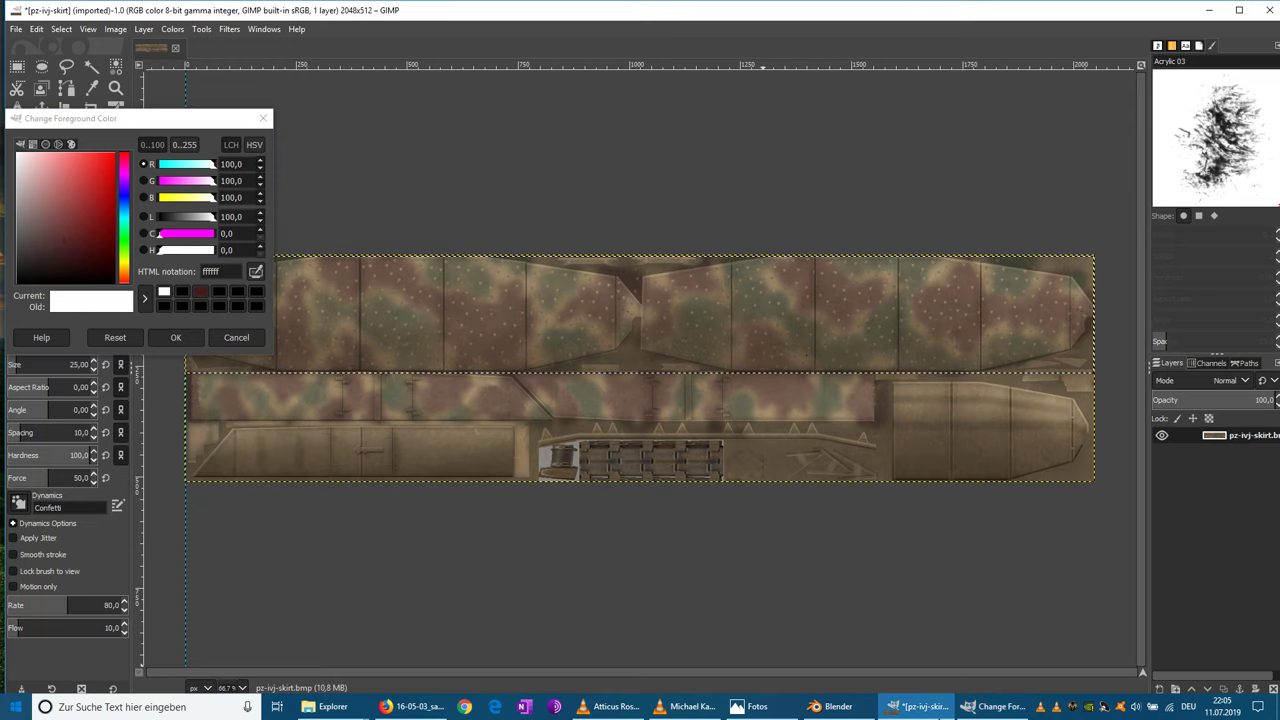
{"action": "left_click", "coordinate": [763, 708]}
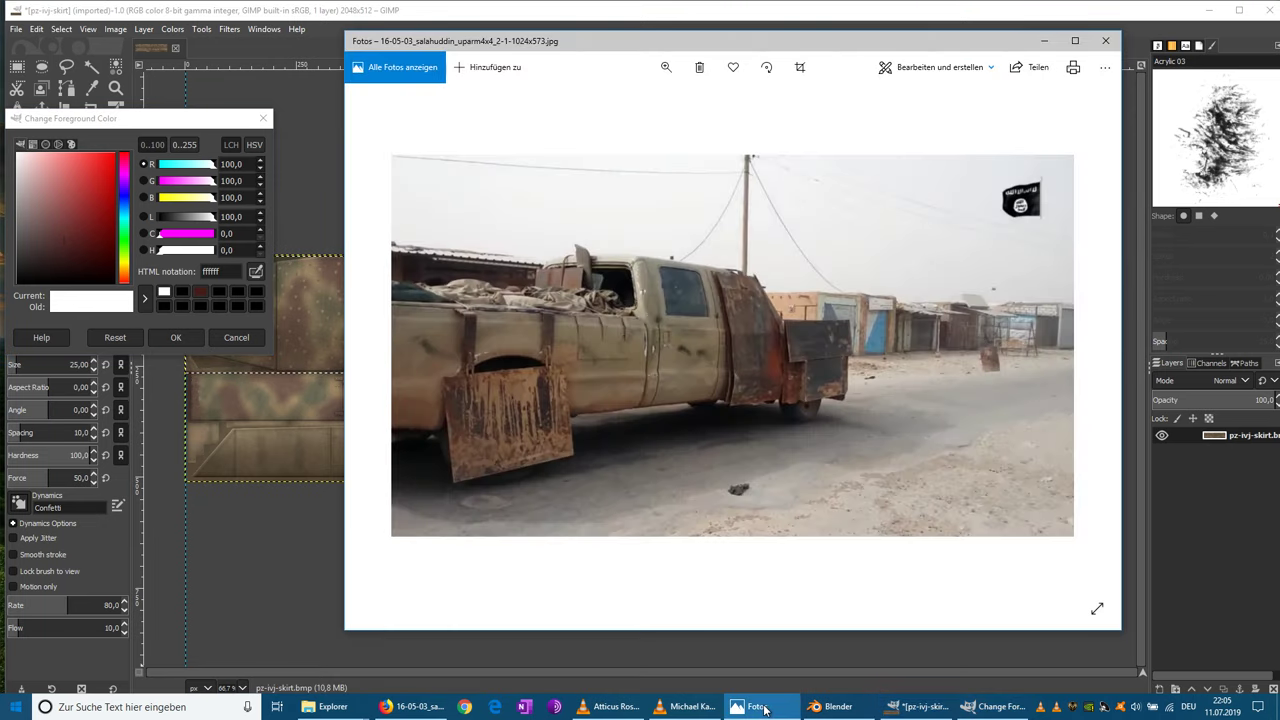
{"action": "left_click", "coordinate": [763, 708]}
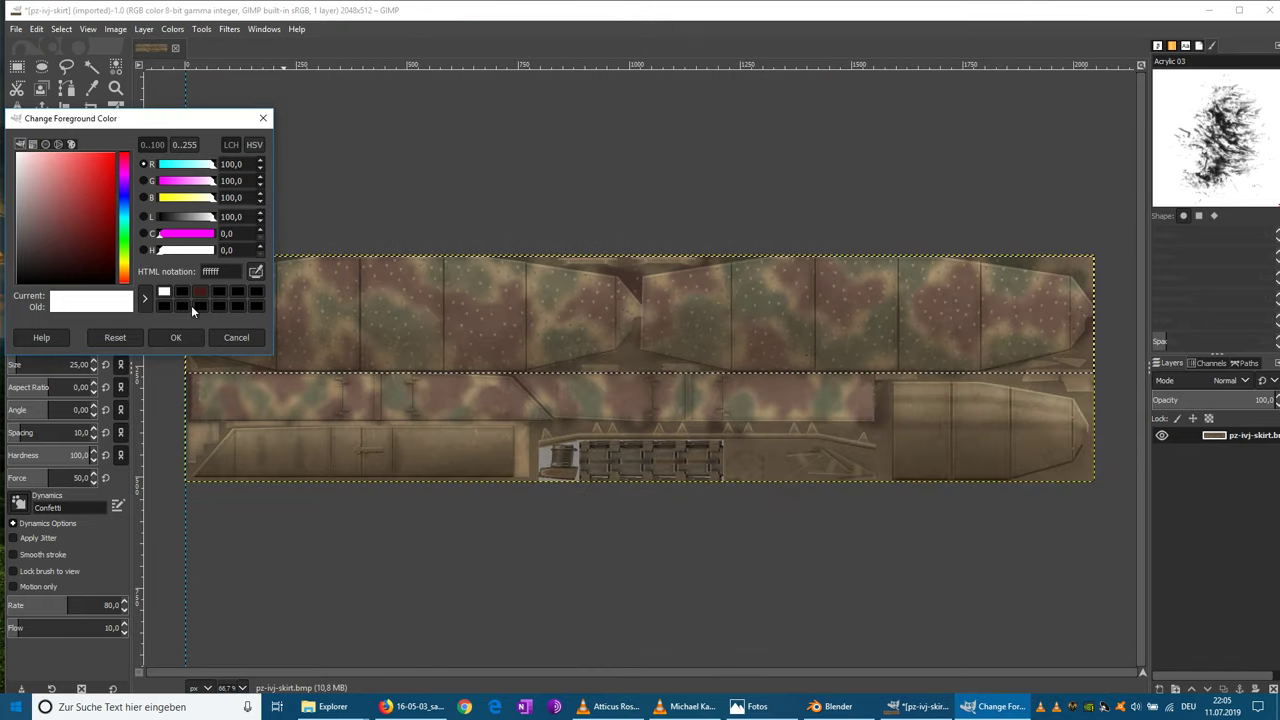
{"action": "left_click", "coordinate": [200, 291]}
{"action": "left_click", "coordinate": [188, 336]}
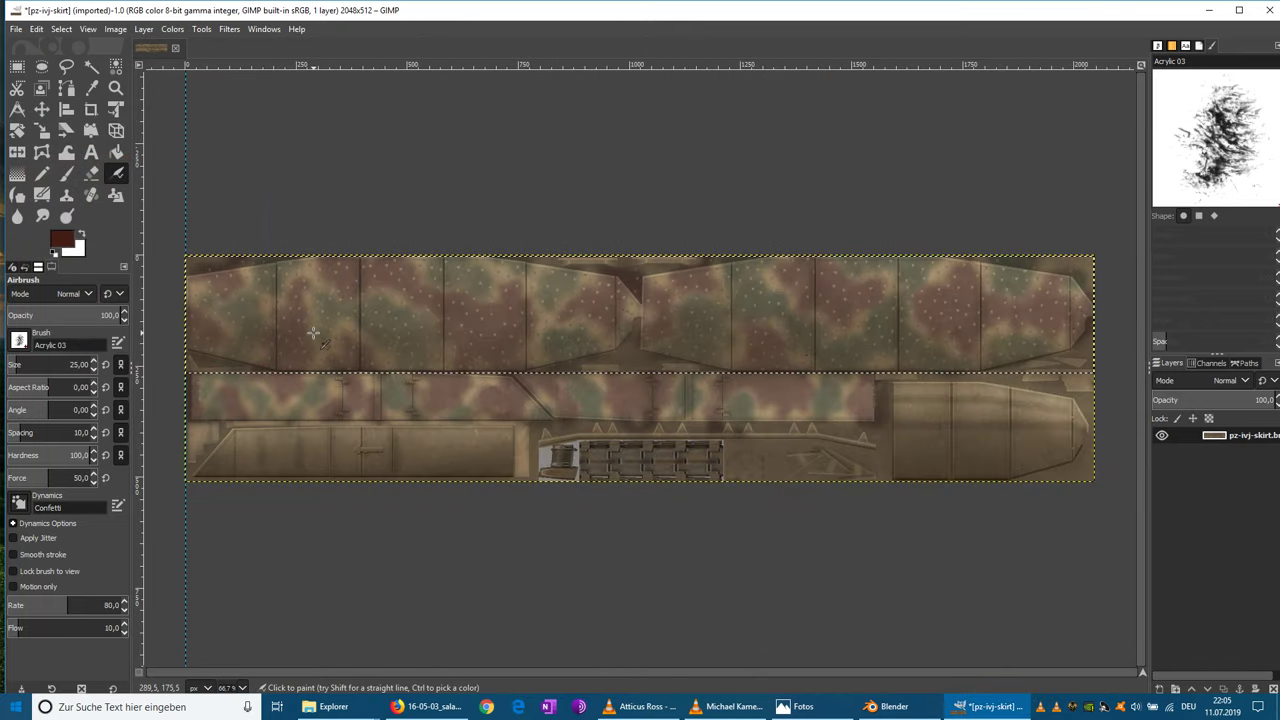
- Set the background colour to the same dark reddish brown from the colour history
{"action": "left_click", "coordinate": [76, 251]}
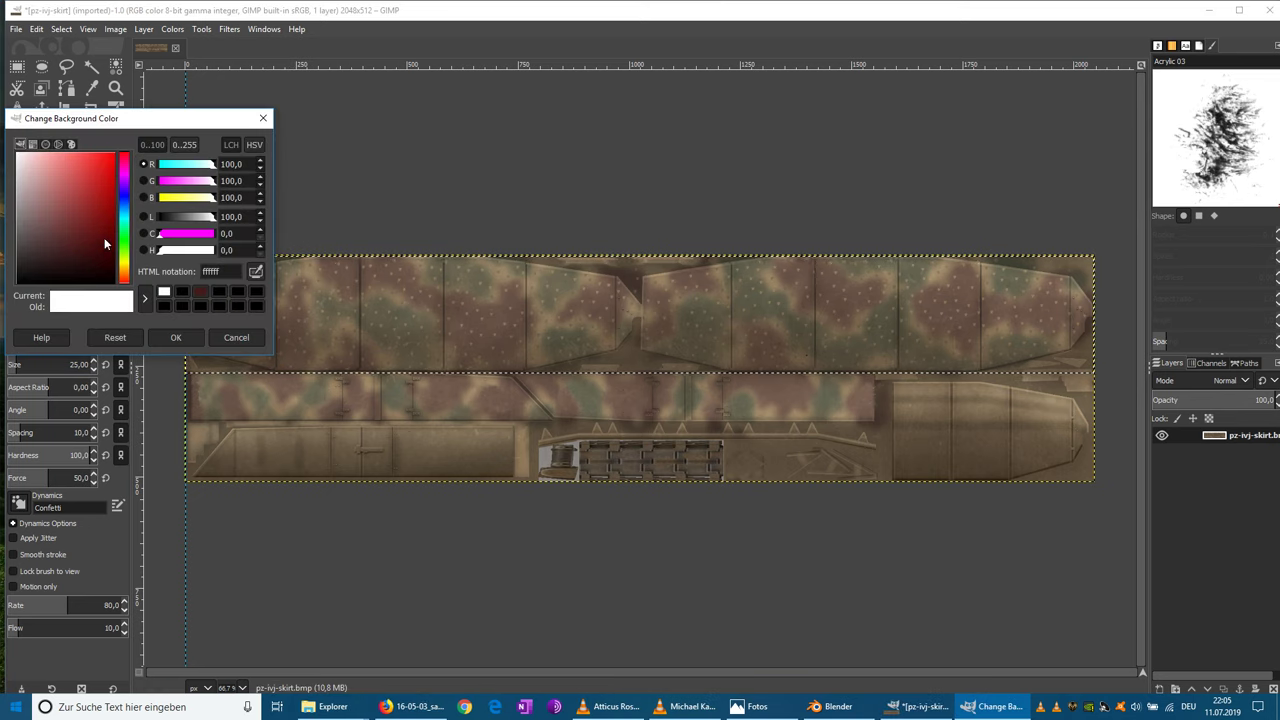
{"action": "left_click", "coordinate": [200, 291]}
{"action": "left_click", "coordinate": [175, 337]}
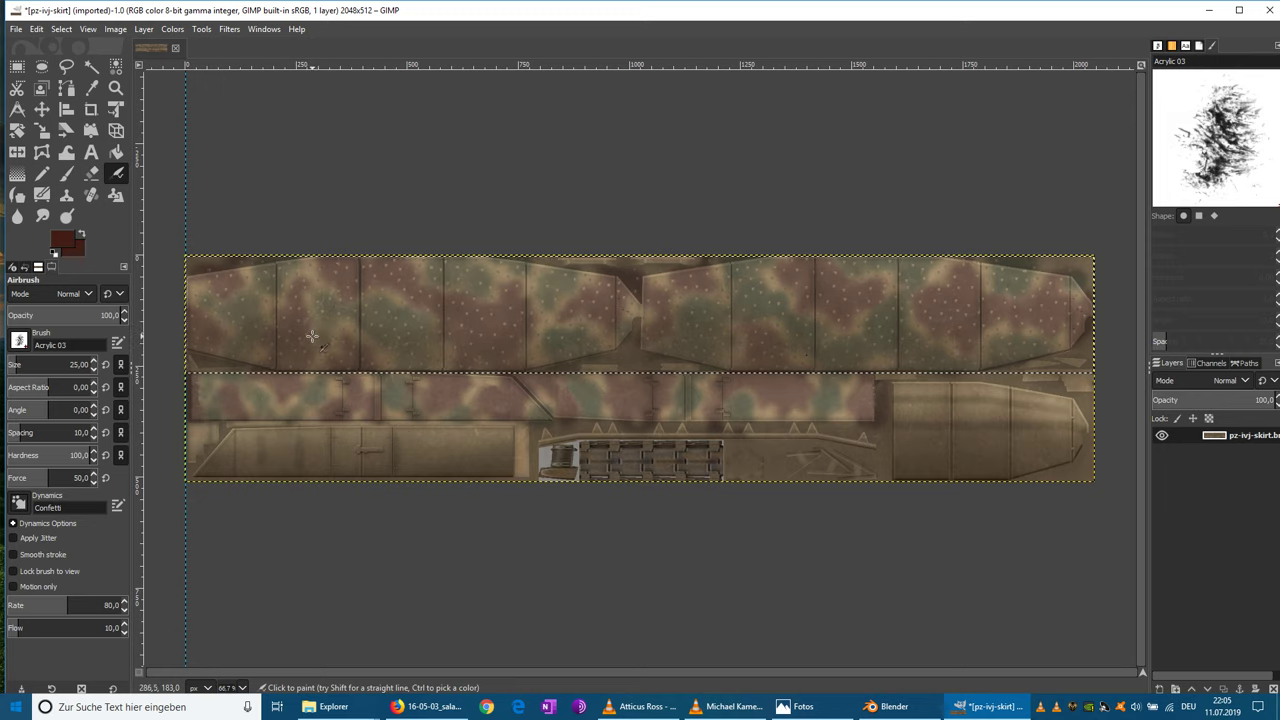
- Set the airbrush size to 138 and spray irregular rust patches over the first three plates of the upper skirt
{"action": "left_click", "coordinate": [95, 360]}
{"action": "left_click", "coordinate": [95, 360]}
{"action": "left_click", "coordinate": [95, 360]}
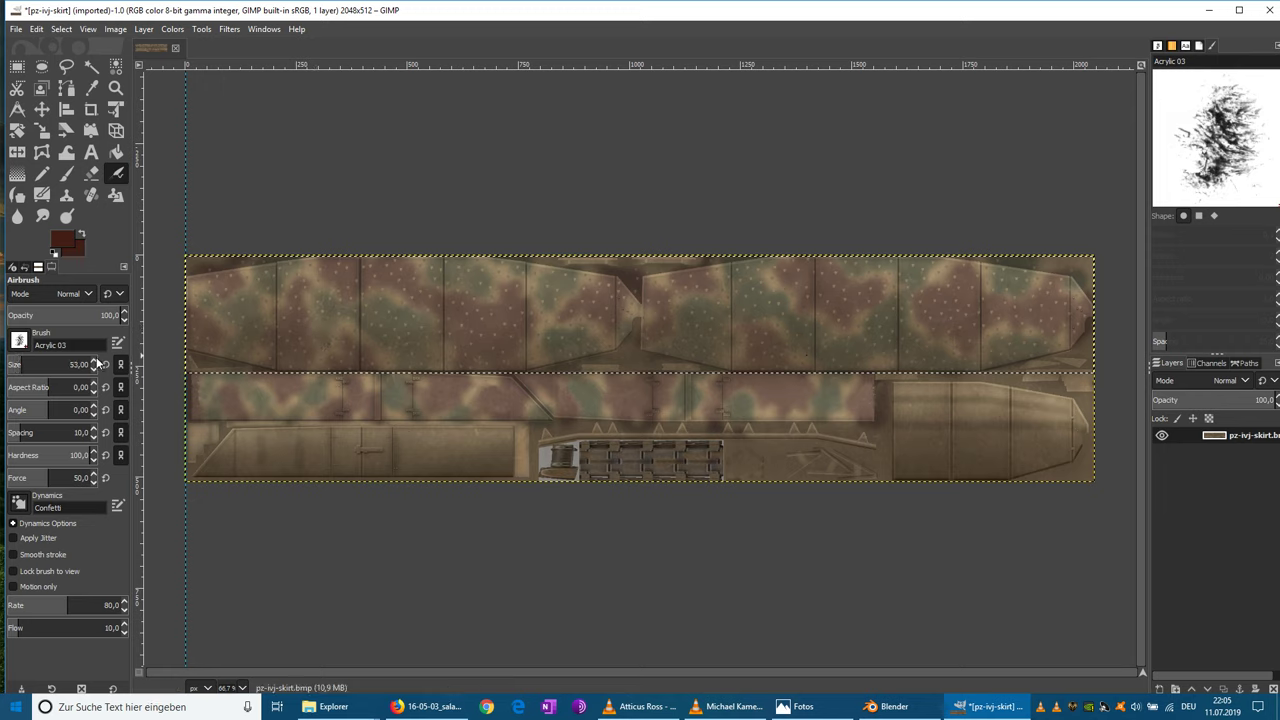
{"action": "left_click_drag", "start_coordinate": [97, 362], "coordinate": [97, 362]}
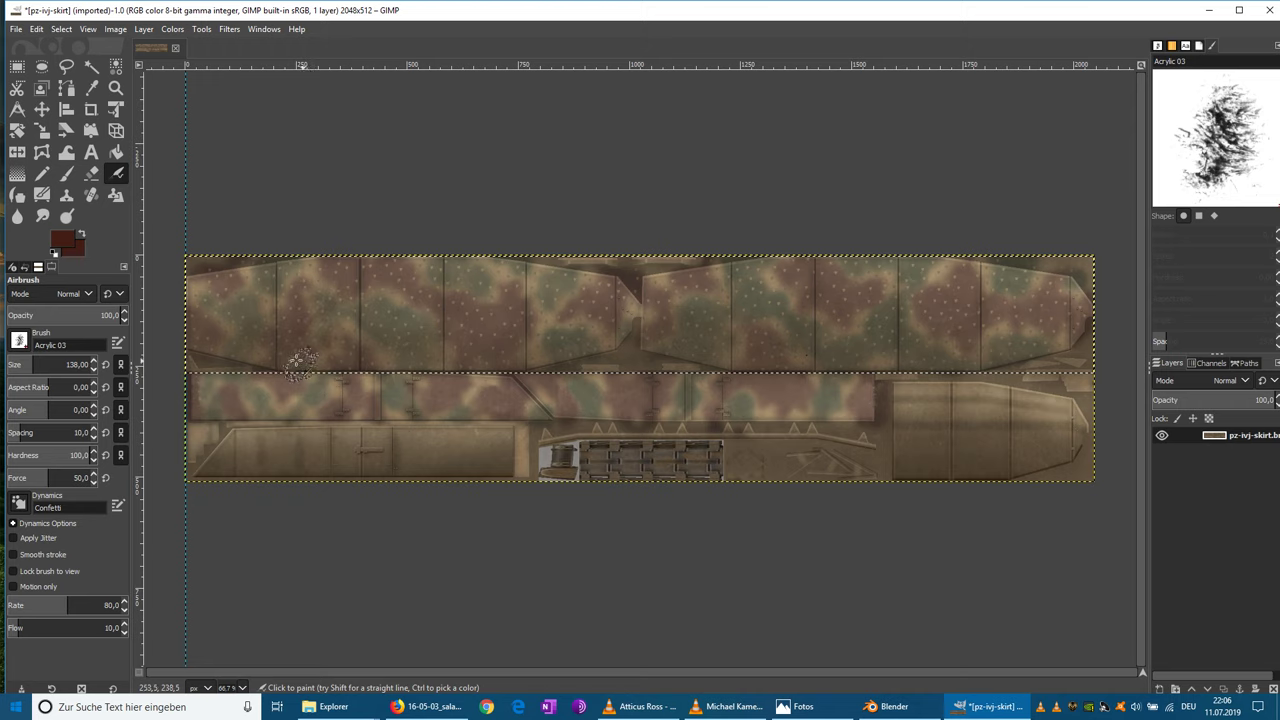
{"action": "scroll", "coordinate": [285, 352], "scroll_direction": "up", "scroll_amount": 3, "text": "ctrl"}
{"action": "scroll", "coordinate": [233, 308], "scroll_direction": "down", "scroll_amount": 2, "text": "ctrl"}
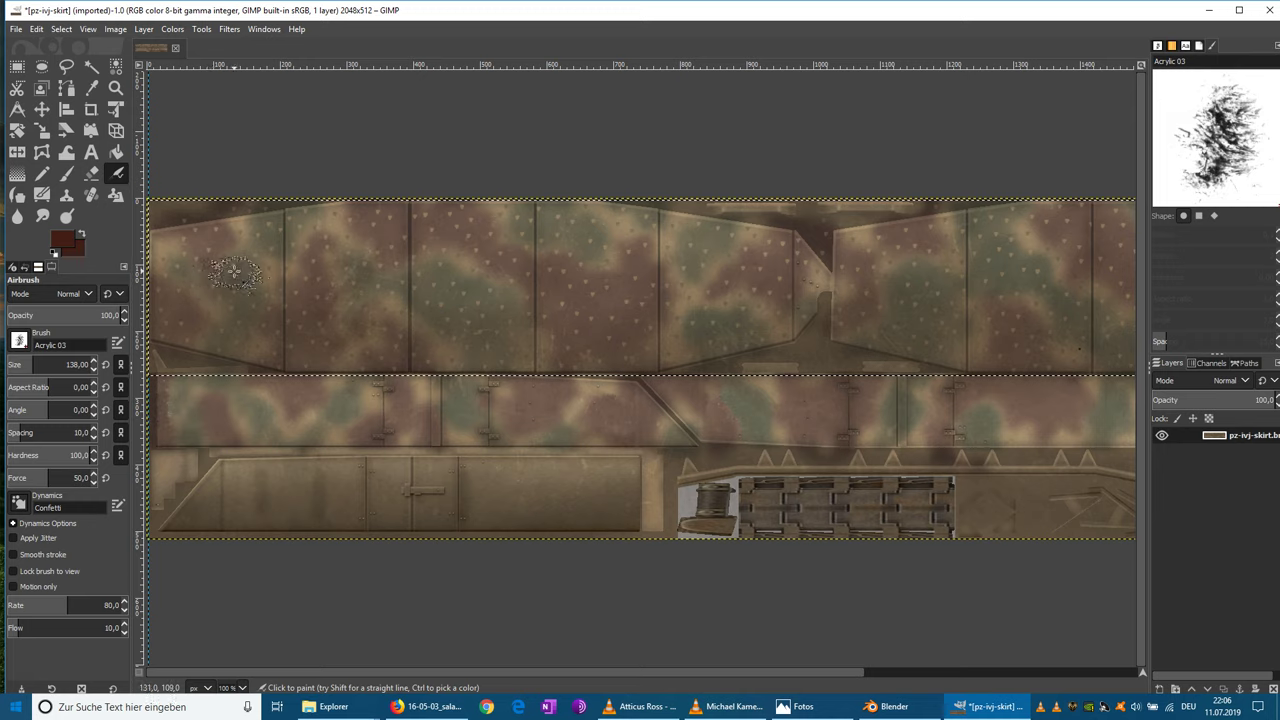
{"action": "left_click_drag", "start_coordinate": [252, 305], "coordinate": [234, 334]}
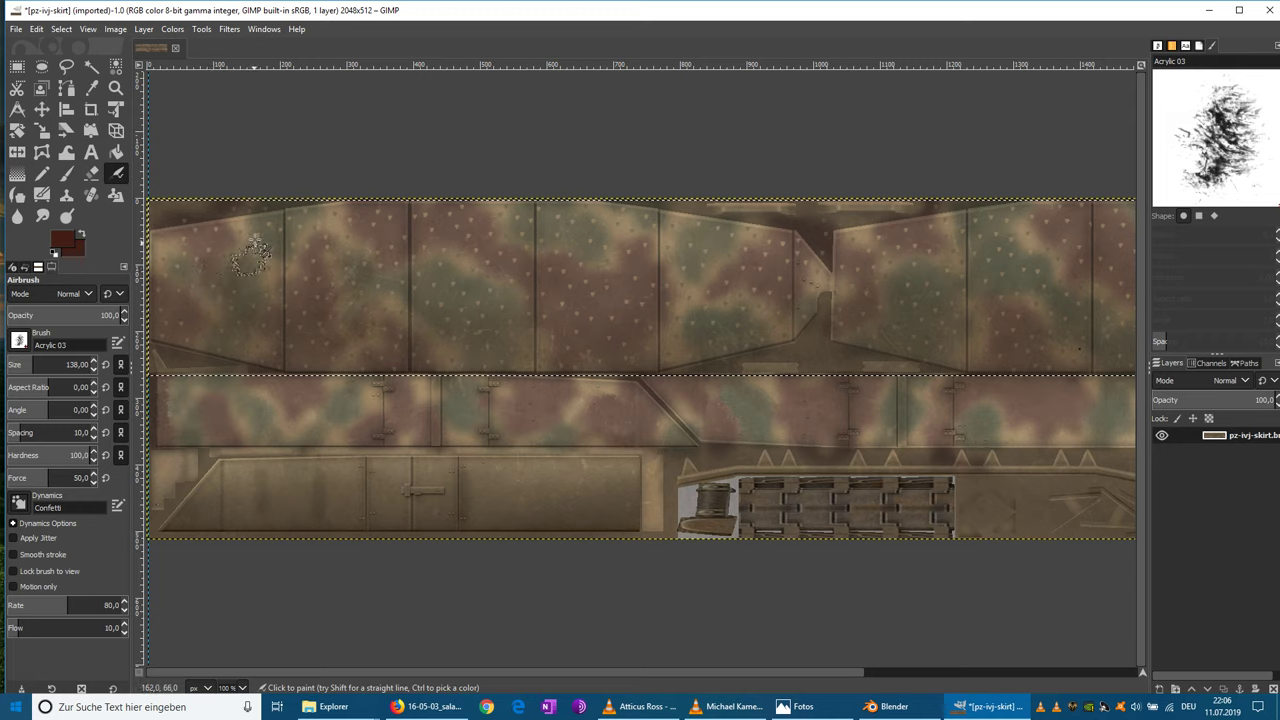
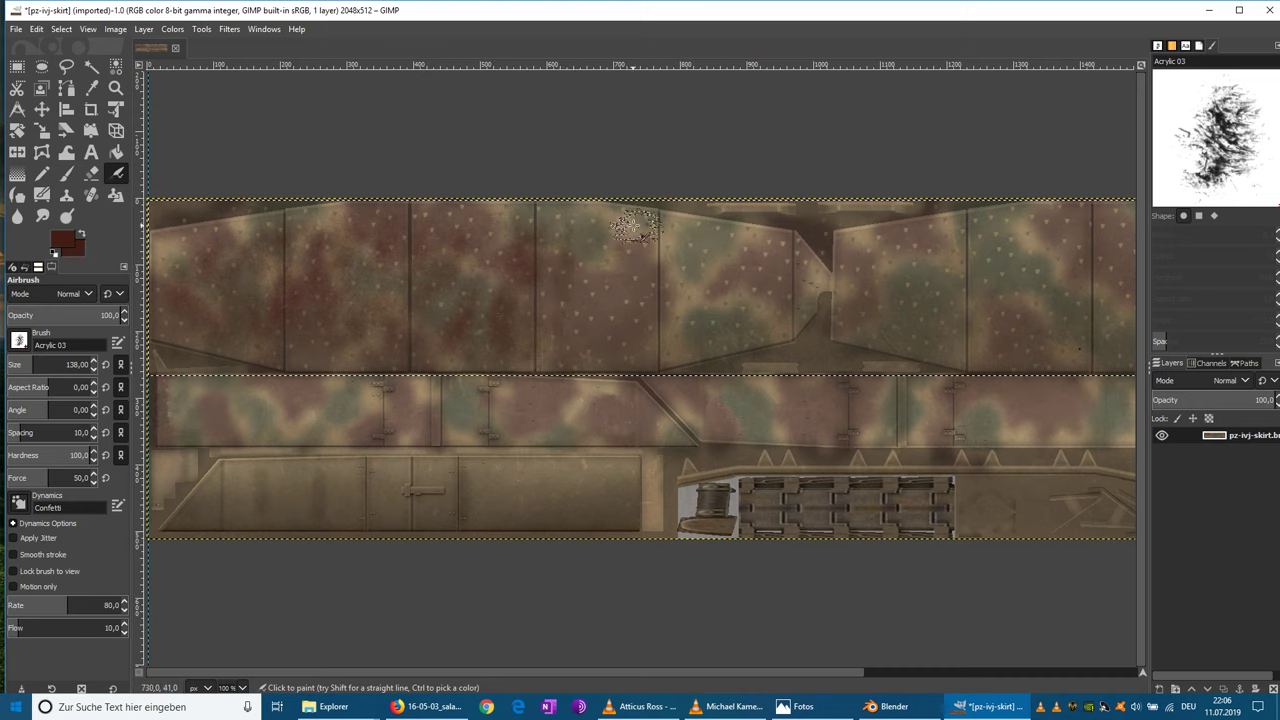
- Set the airbrush size to 203 and spray rust patches over the fourth and fifth plates of the upper skirt
{"action": "left_click", "coordinate": [93, 361]}
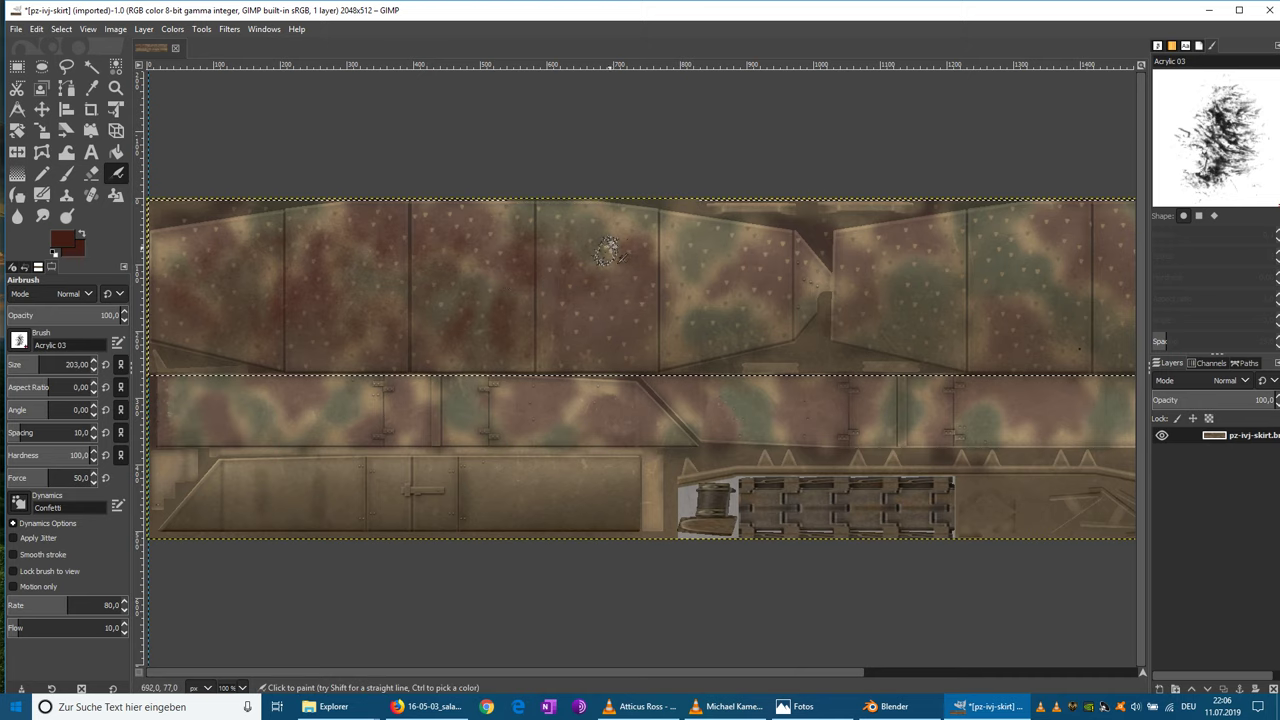
{"action": "mouse_move", "coordinate": [630, 281]}
{"action": "left_mouse_down"}
{"action": "mouse_move", "coordinate": [609, 311]}
{"action": "mouse_move", "coordinate": [629, 318]}
{"action": "mouse_move", "coordinate": [725, 281]}
{"action": "mouse_move", "coordinate": [683, 268]}
{"action": "mouse_move", "coordinate": [771, 303]}
{"action": "mouse_move", "coordinate": [752, 245]}
{"action": "mouse_move", "coordinate": [777, 278]}
{"action": "mouse_move", "coordinate": [800, 281]}
{"action": "mouse_move", "coordinate": [743, 289]}
{"action": "mouse_move", "coordinate": [700, 243]}
{"action": "mouse_move", "coordinate": [724, 318]}
{"action": "mouse_move", "coordinate": [714, 300]}
{"action": "mouse_move", "coordinate": [826, 350]}
{"action": "left_mouse_up"}
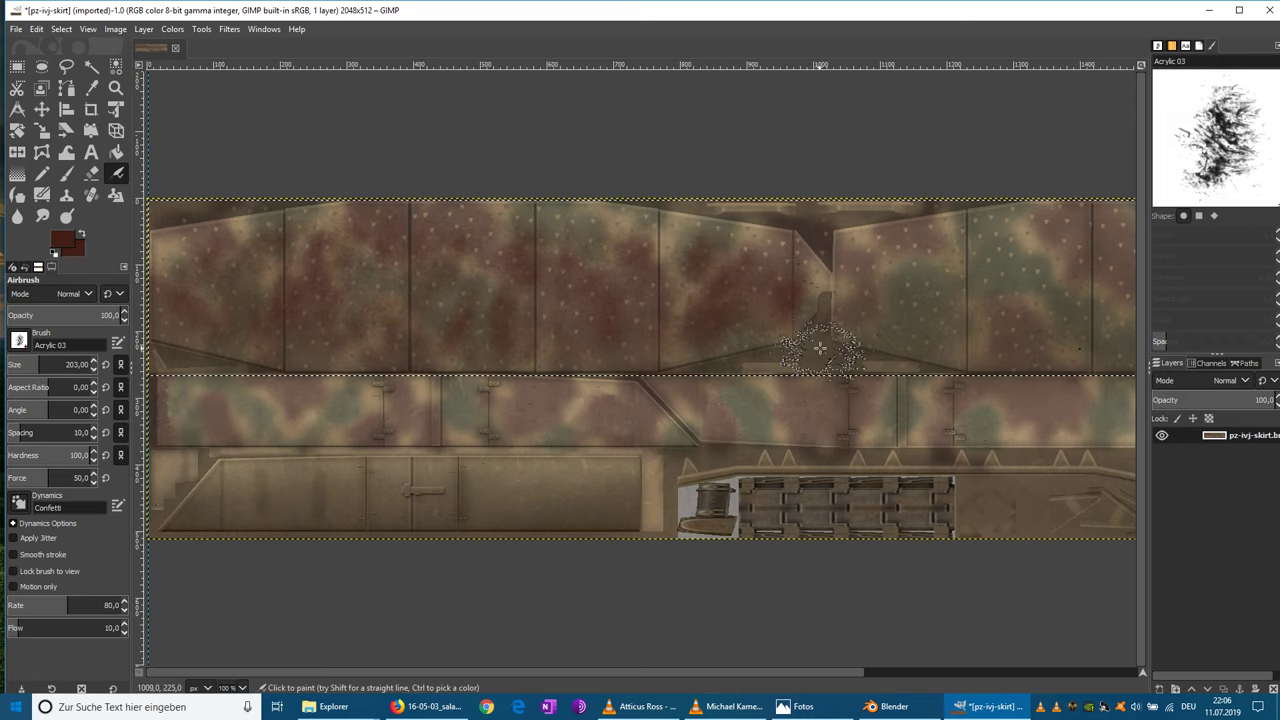
{"action": "scroll", "coordinate": [868, 344], "scroll_direction": "down", "scroll_amount": 2, "text": "ctrl"}
{"action": "scroll", "coordinate": [800, 342], "scroll_direction": "up", "scroll_amount": 1, "text": "ctrl"}
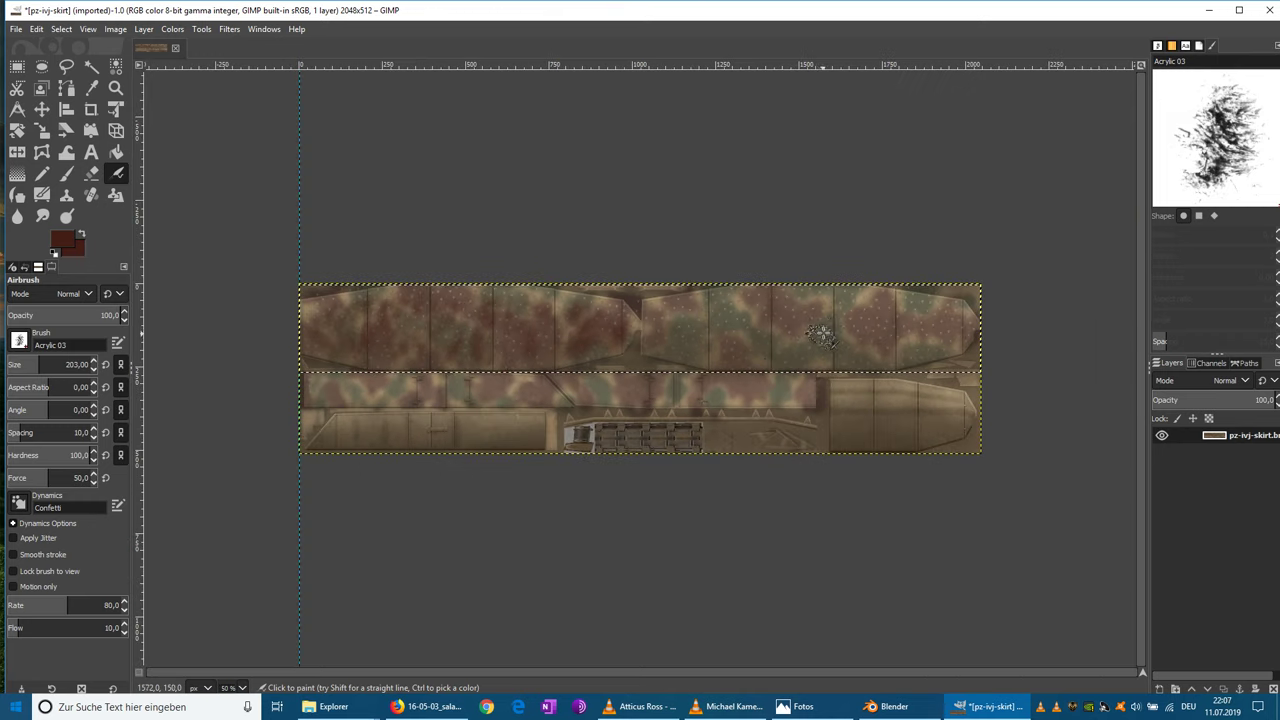
- Set the airbrush size to 312 and spray dark rust patches over the five plates in the second half of the upper skirt
{"action": "left_click", "coordinate": [96, 362]}
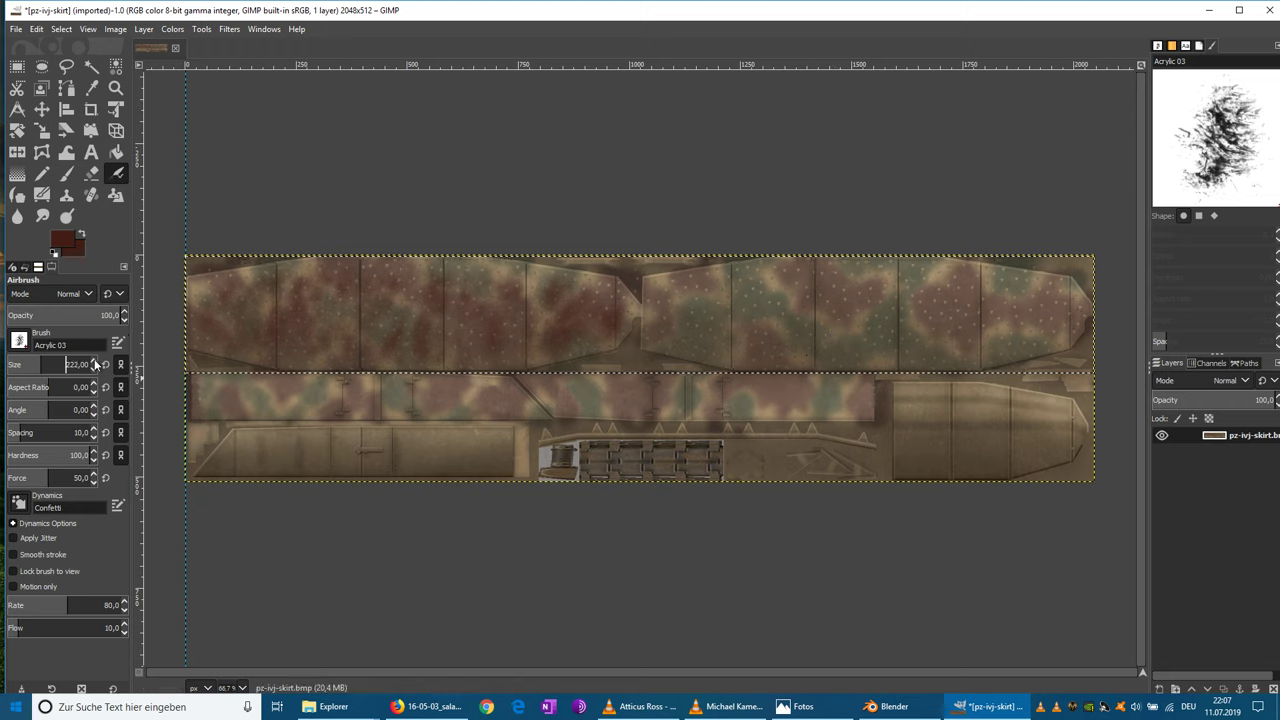
{"action": "scroll", "coordinate": [96, 364], "scroll_direction": "up", "scroll_amount": 20}
{"action": "scroll", "coordinate": [96, 364], "scroll_direction": "up", "scroll_amount": 20}
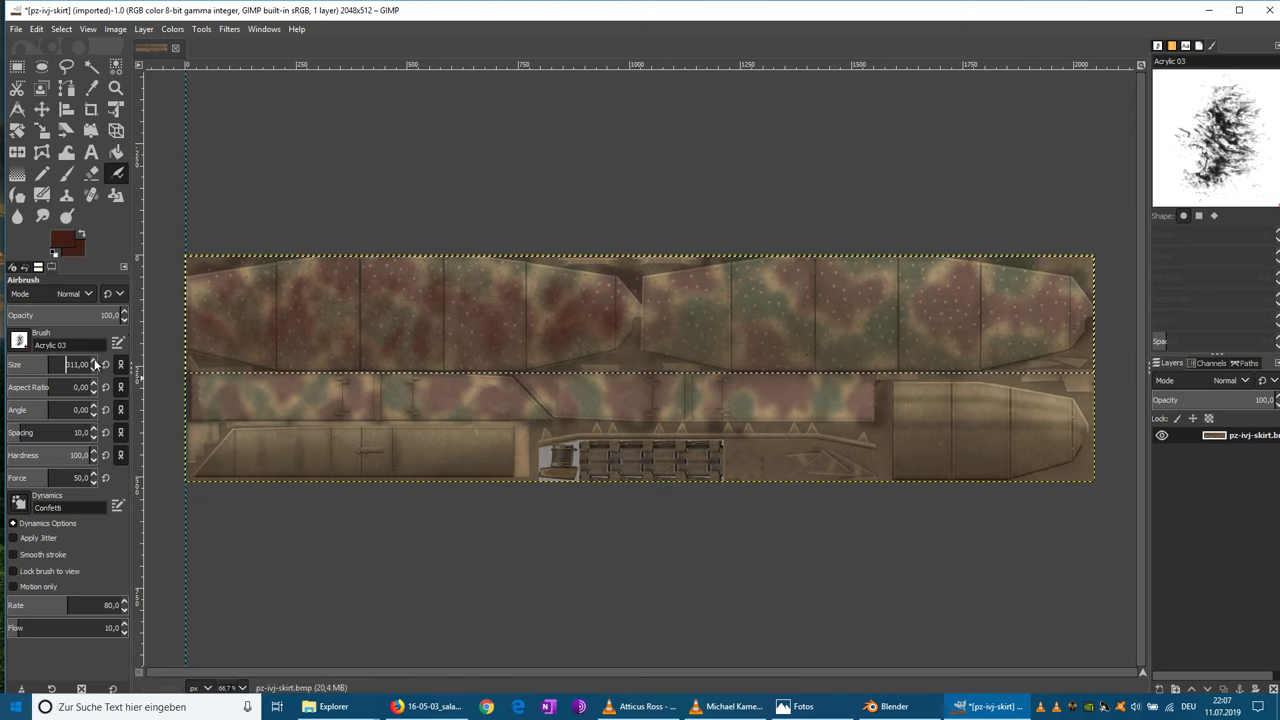
{"action": "scroll", "coordinate": [96, 364], "scroll_direction": "up", "scroll_amount": 1}
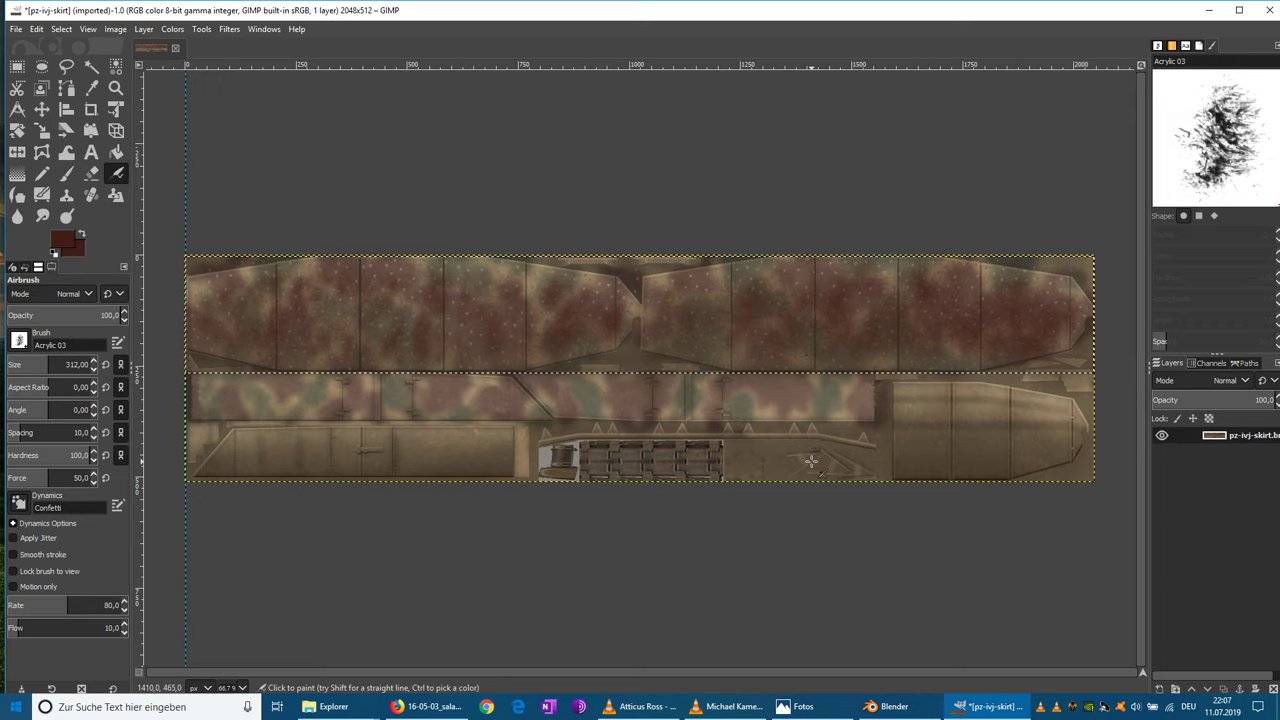
- Compare with the reference photo and spray more rust over the plates in both halves of the upper skirt
{"action": "left_click", "coordinate": [814, 709]}
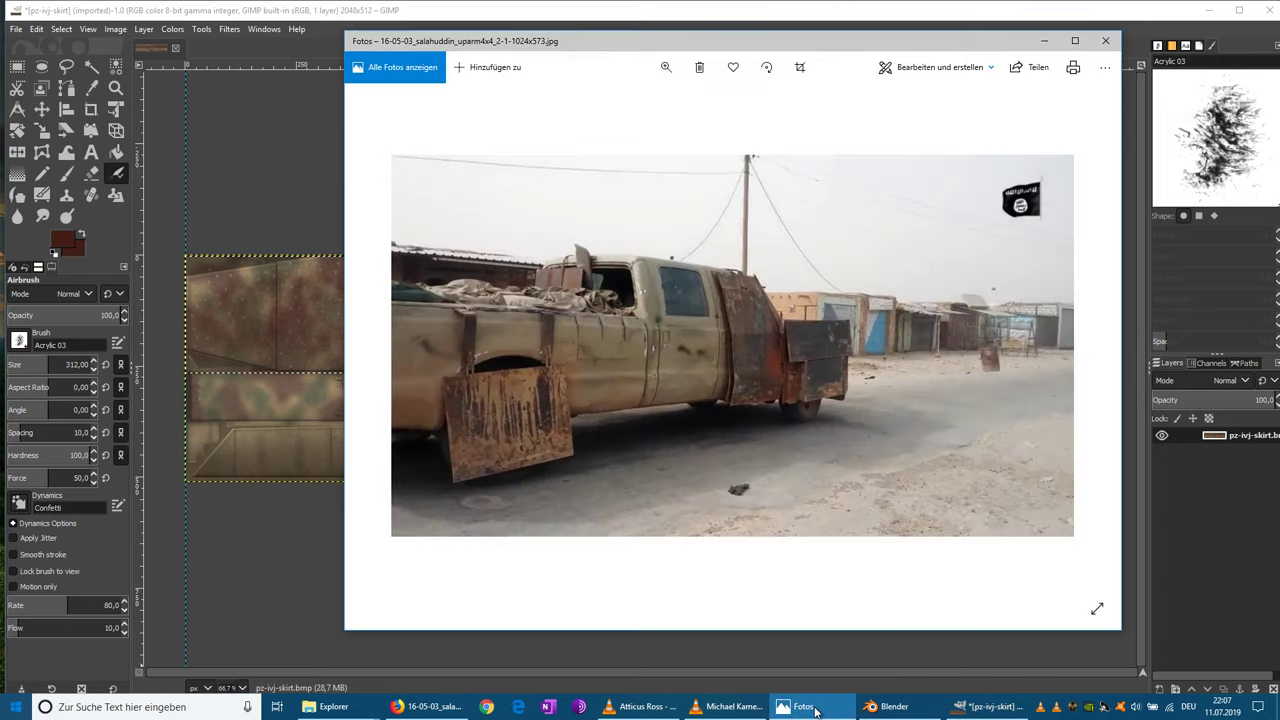
{"action": "left_click", "coordinate": [815, 709]}
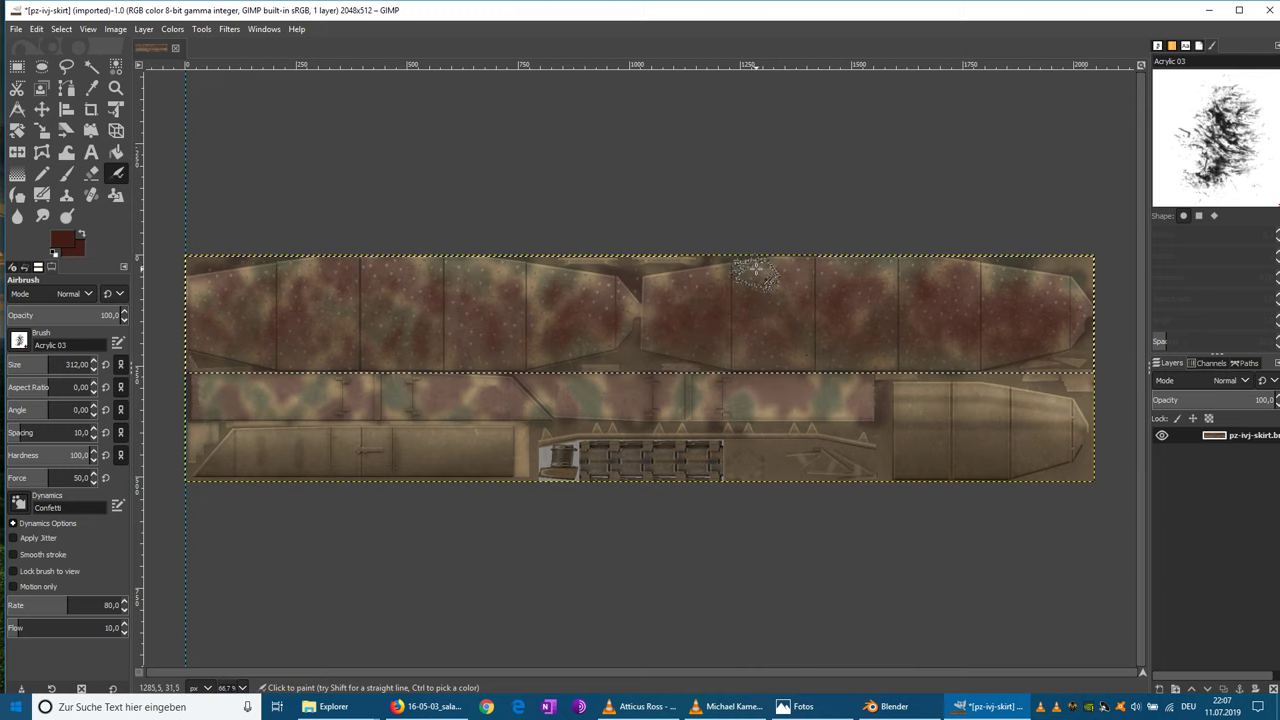
{"action": "mouse_move", "coordinate": [787, 363]}
{"action": "left_mouse_down"}
{"action": "mouse_move", "coordinate": [900, 344]}
{"action": "mouse_move", "coordinate": [902, 262]}
{"action": "mouse_move", "coordinate": [902, 338]}
{"action": "mouse_move", "coordinate": [962, 375]}
{"action": "mouse_move", "coordinate": [920, 354]}
{"action": "mouse_move", "coordinate": [986, 354]}
{"action": "mouse_move", "coordinate": [985, 288]}
{"action": "mouse_move", "coordinate": [1012, 268]}
{"action": "mouse_move", "coordinate": [1066, 280]}
{"action": "mouse_move", "coordinate": [1006, 271]}
{"action": "mouse_move", "coordinate": [1057, 286]}
{"action": "mouse_move", "coordinate": [1075, 349]}
{"action": "left_mouse_up"}
{"action": "mouse_move", "coordinate": [554, 348]}
{"action": "left_mouse_down"}
{"action": "mouse_move", "coordinate": [537, 331]}
{"action": "mouse_move", "coordinate": [570, 348]}
{"action": "mouse_move", "coordinate": [628, 295]}
{"action": "mouse_move", "coordinate": [574, 328]}
{"action": "left_mouse_up"}
{"action": "mouse_move", "coordinate": [554, 269]}
{"action": "left_mouse_down"}
{"action": "mouse_move", "coordinate": [470, 304]}
{"action": "mouse_move", "coordinate": [469, 336]}
{"action": "mouse_move", "coordinate": [514, 349]}
{"action": "mouse_move", "coordinate": [494, 270]}
{"action": "mouse_move", "coordinate": [456, 285]}
{"action": "mouse_move", "coordinate": [442, 345]}
{"action": "mouse_move", "coordinate": [517, 336]}
{"action": "mouse_move", "coordinate": [460, 275]}
{"action": "mouse_move", "coordinate": [430, 311]}
{"action": "mouse_move", "coordinate": [397, 318]}
{"action": "mouse_move", "coordinate": [380, 318]}
{"action": "mouse_move", "coordinate": [416, 297]}
{"action": "mouse_move", "coordinate": [326, 283]}
{"action": "mouse_move", "coordinate": [292, 298]}
{"action": "mouse_move", "coordinate": [283, 282]}
{"action": "mouse_move", "coordinate": [317, 346]}
{"action": "mouse_move", "coordinate": [262, 352]}
{"action": "mouse_move", "coordinate": [215, 330]}
{"action": "mouse_move", "coordinate": [199, 284]}
{"action": "mouse_move", "coordinate": [195, 331]}
{"action": "left_mouse_up"}
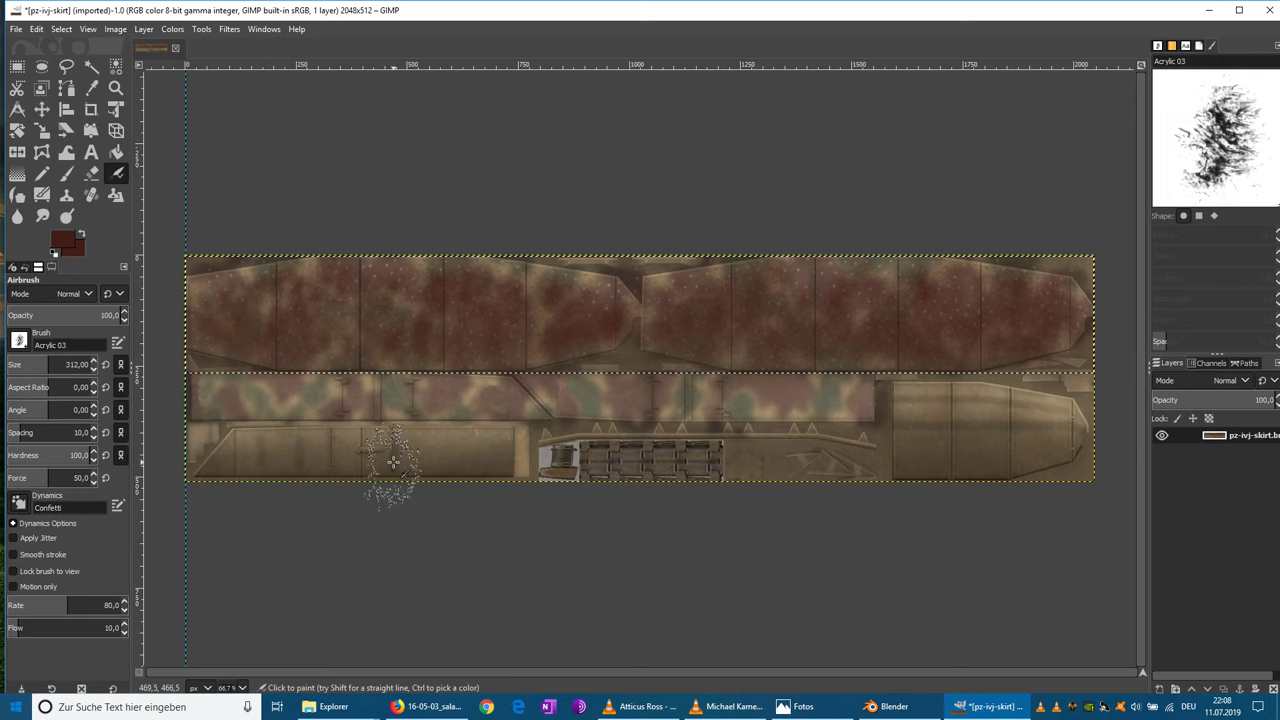
- Check the reference photo and set both the foreground and background colours to white from the colour history
{"action": "mouse_move", "coordinate": [895, 715]}
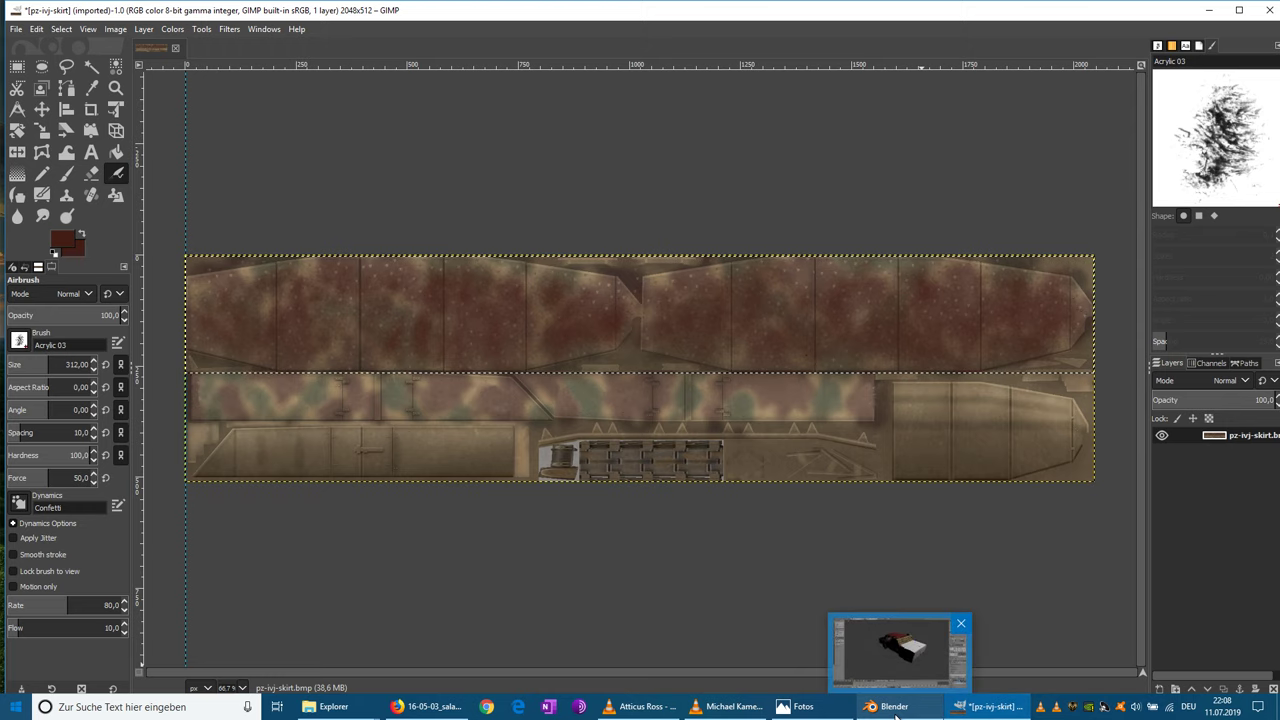
{"action": "left_click", "coordinate": [804, 709]}
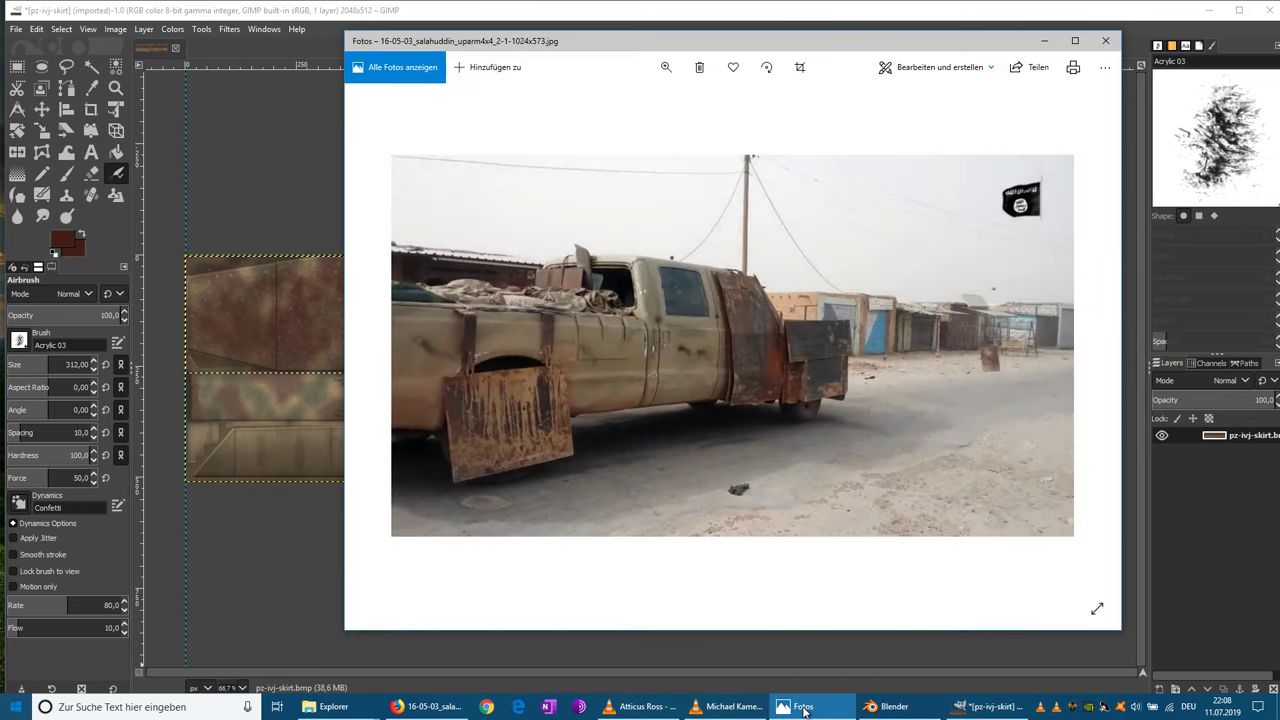
{"action": "left_click", "coordinate": [804, 709]}
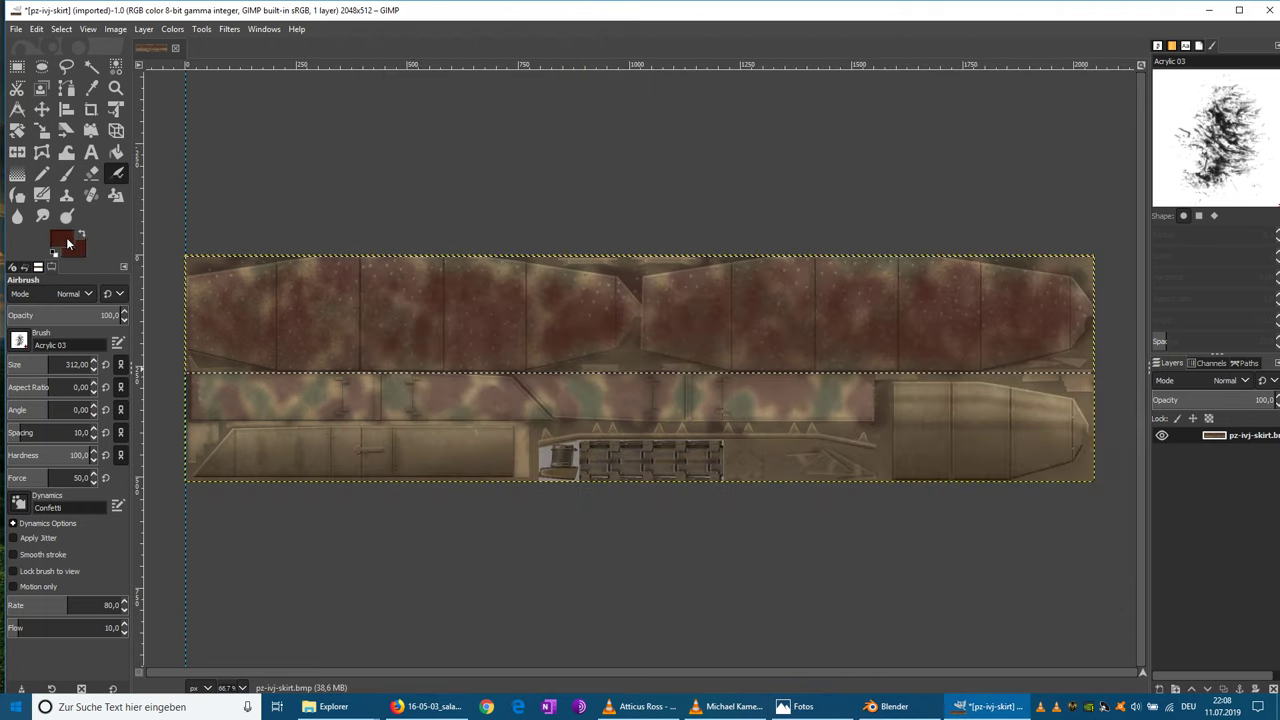
{"action": "left_click", "coordinate": [66, 241]}
{"action": "left_click", "coordinate": [164, 292]}
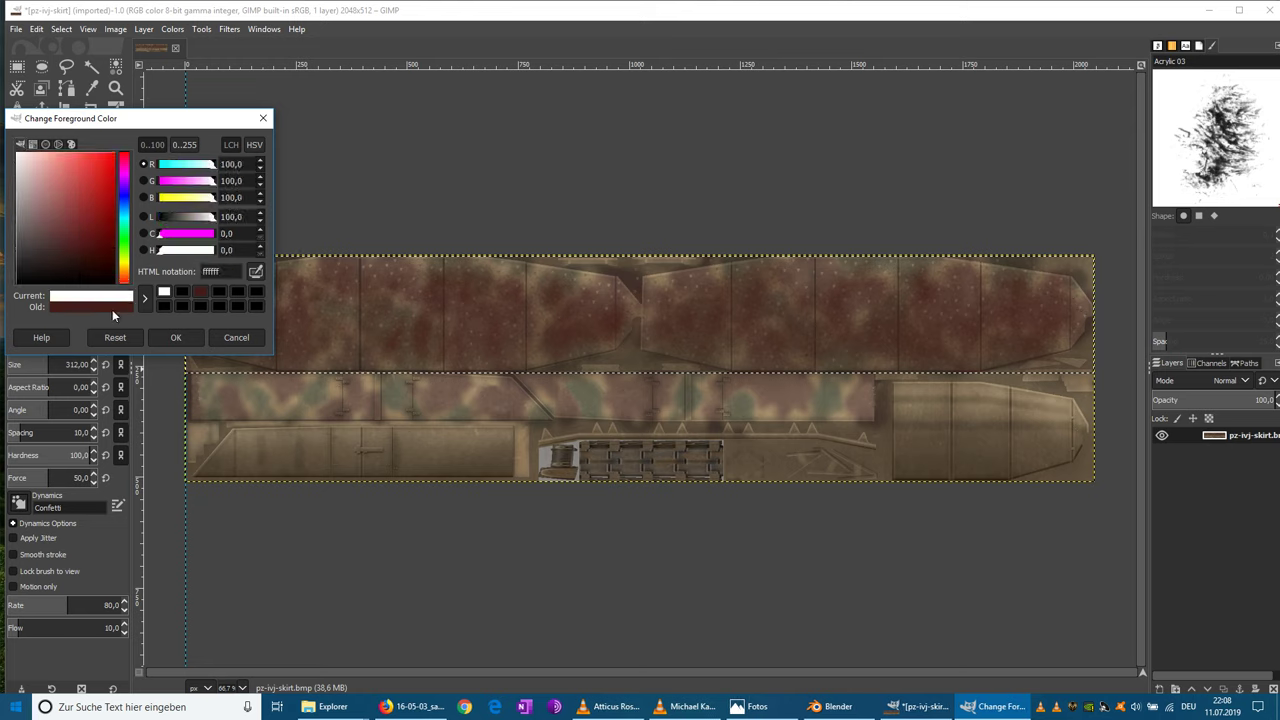
{"action": "left_click", "coordinate": [178, 337]}
{"action": "left_click", "coordinate": [79, 254]}
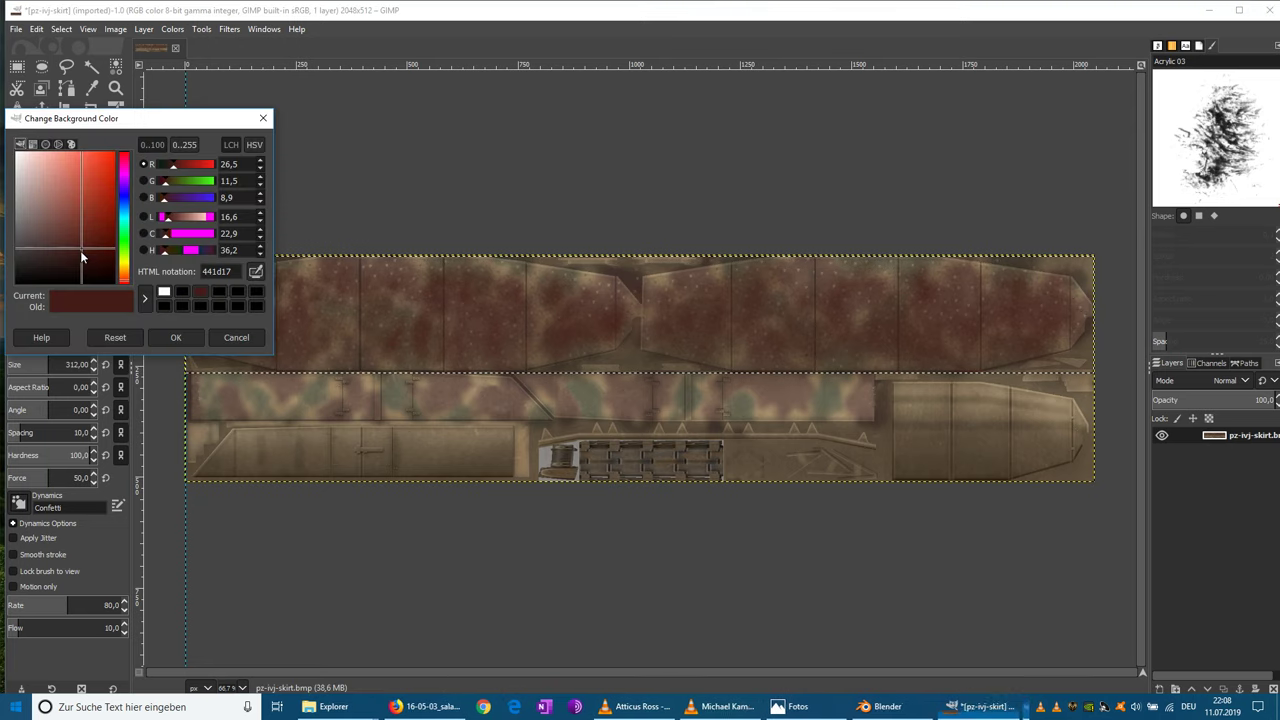
{"action": "left_click", "coordinate": [164, 292]}
{"action": "left_click", "coordinate": [175, 337]}
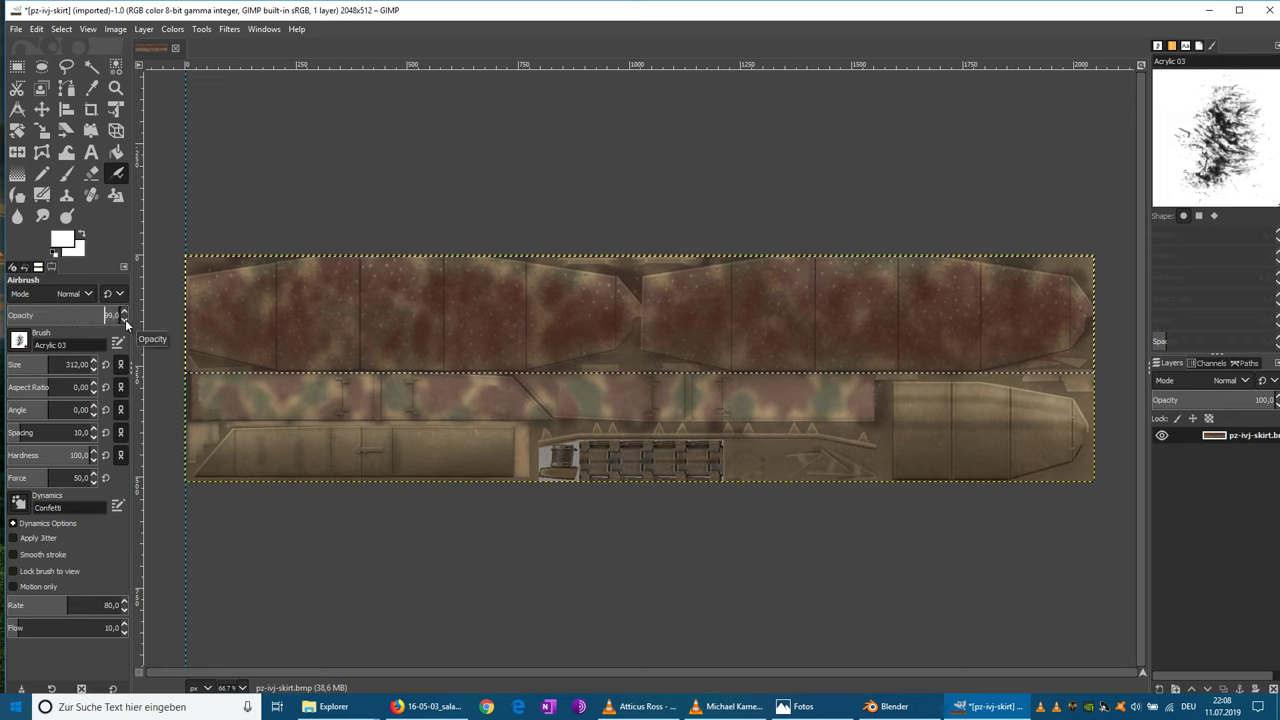
- Spray faint white highlights over the first half of the upper skirt at 24 opacity, and undo the last stroke
{"action": "left_click_drag", "start_coordinate": [125, 319], "coordinate": [125, 319]}
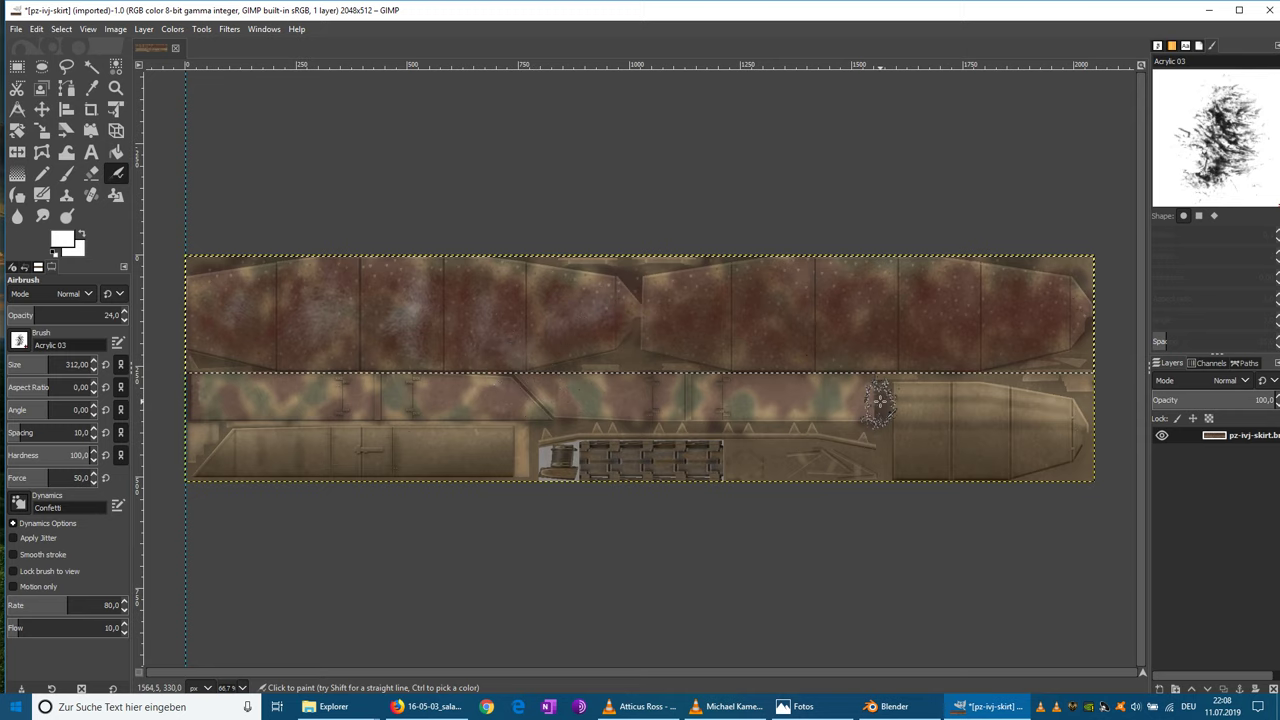
{"action": "left_click", "coordinate": [812, 711]}
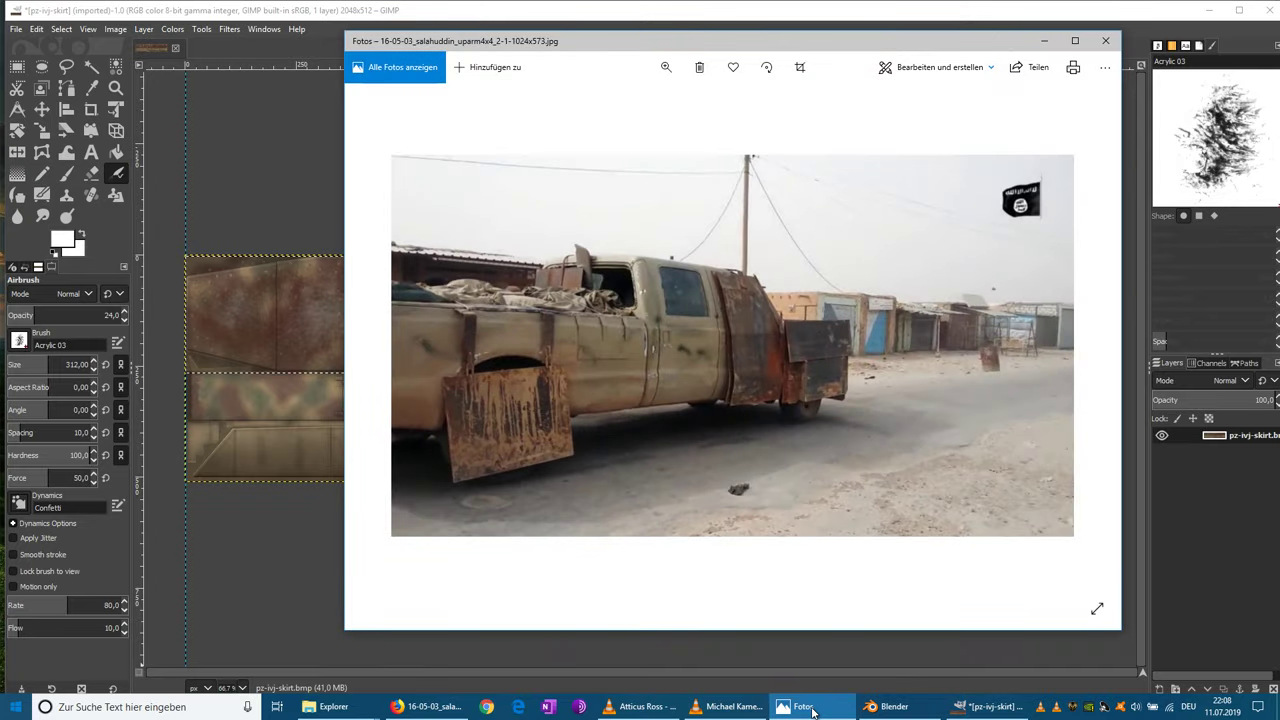
{"action": "left_click", "coordinate": [806, 708]}
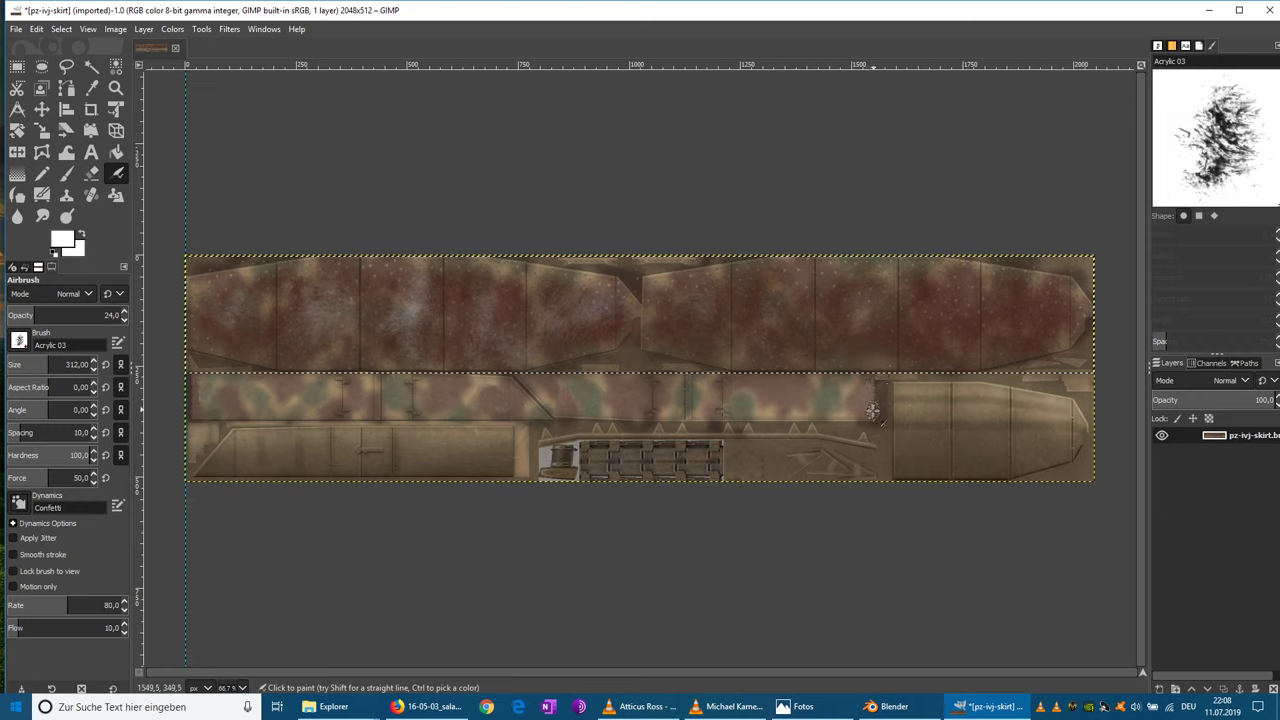
{"action": "left_click", "coordinate": [36, 29]}
{"action": "left_click", "coordinate": [62, 48]}
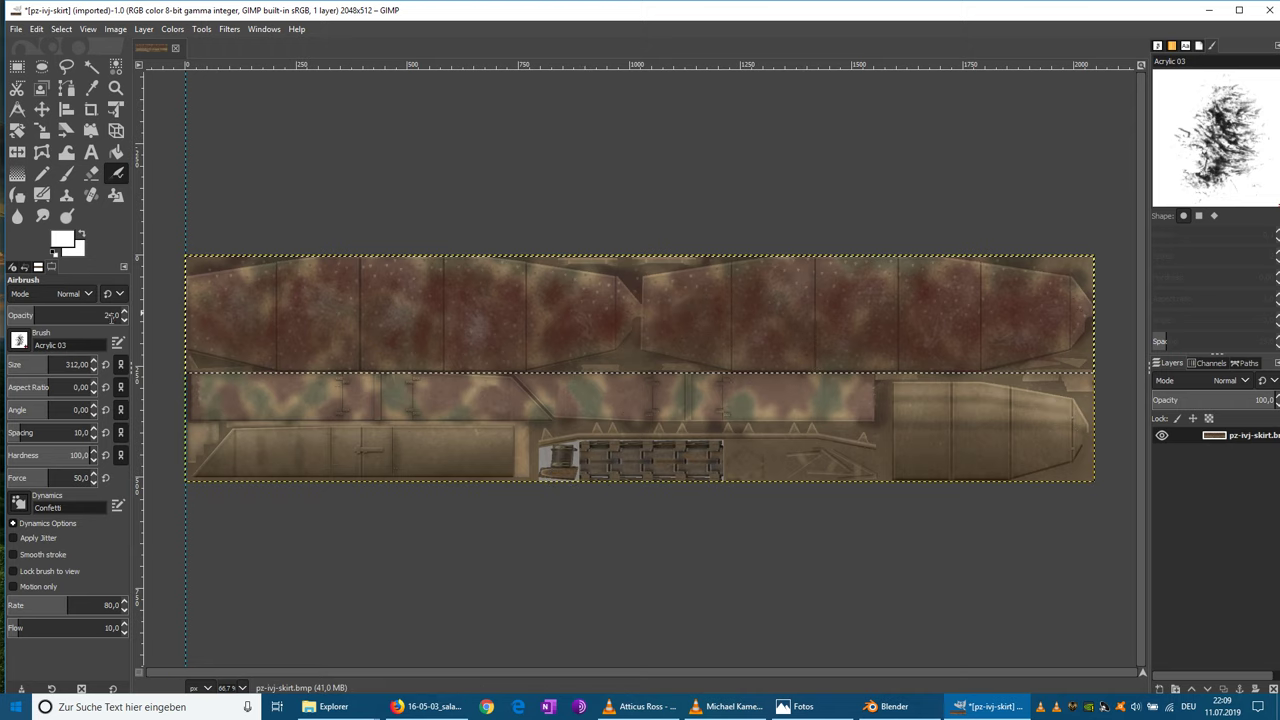
- Switch the airbrush to the Oils 02 brush after trying Pencil 03, Pencil 01 and Charcoal 02, and undo the last airbrush stroke
{"action": "left_click", "coordinate": [24, 344]}
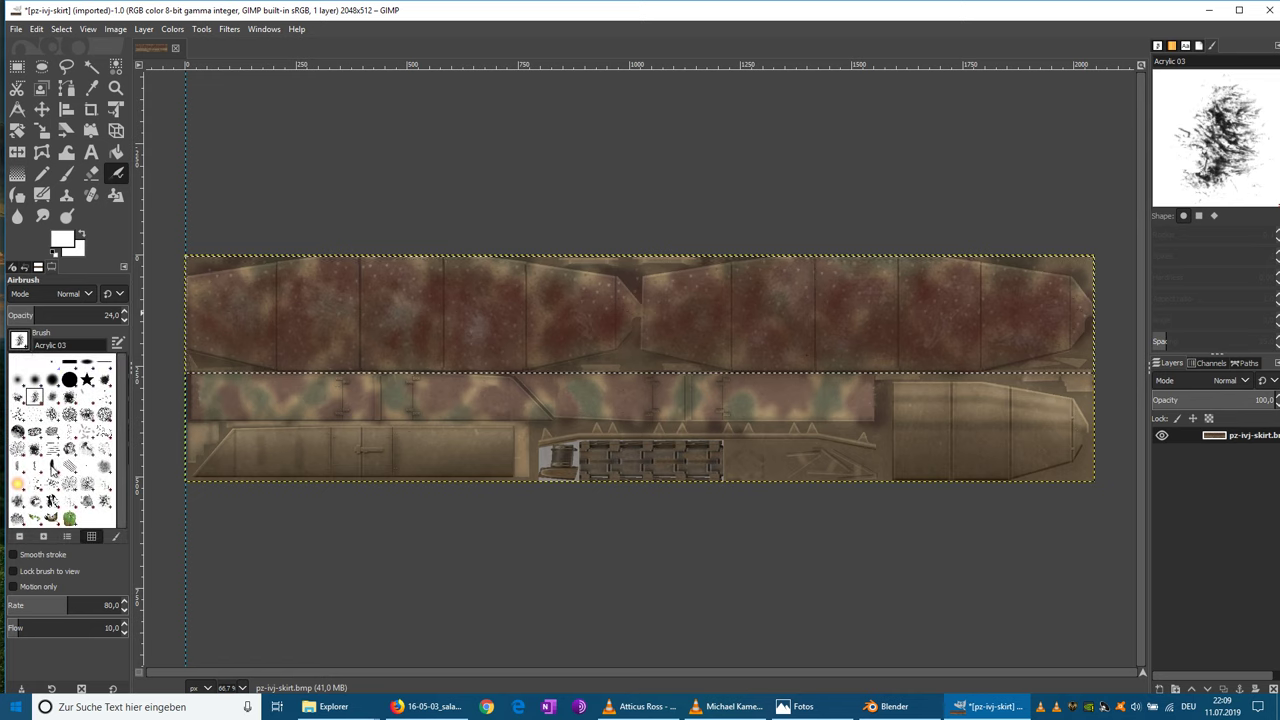
{"action": "left_click", "coordinate": [51, 464]}
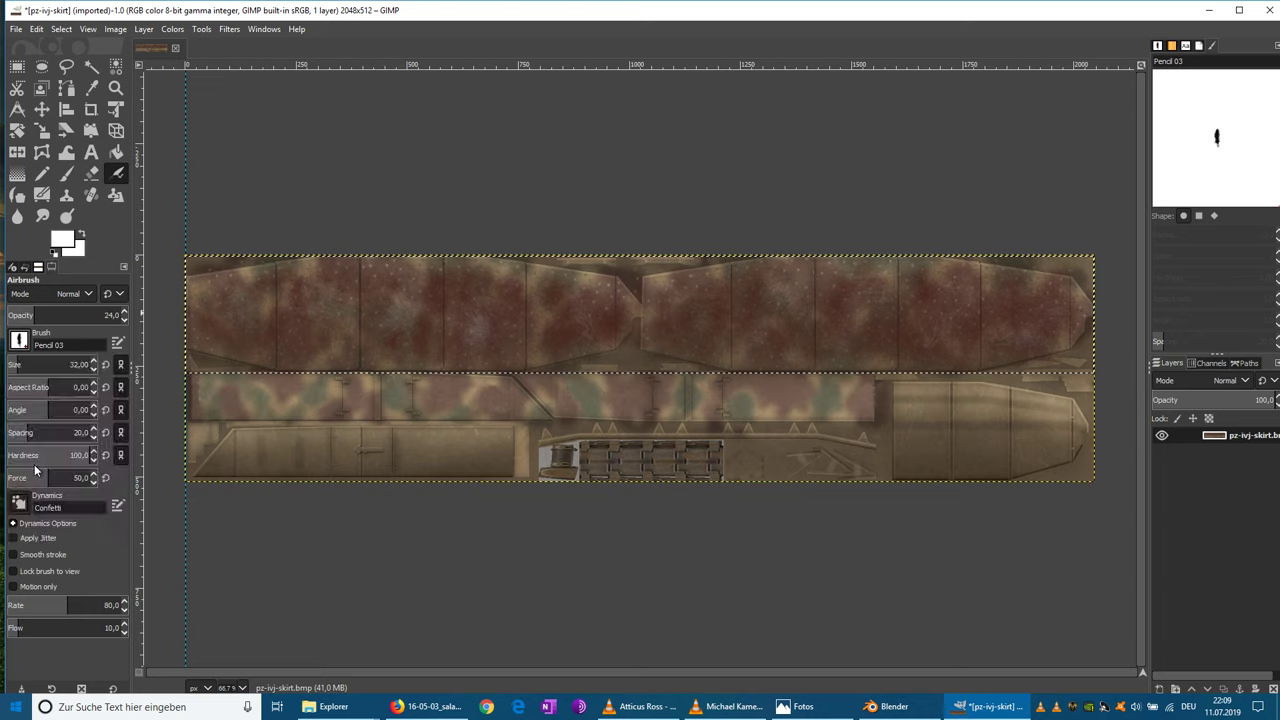
{"action": "left_click", "coordinate": [35, 464]}
{"action": "left_click", "coordinate": [18, 466]}
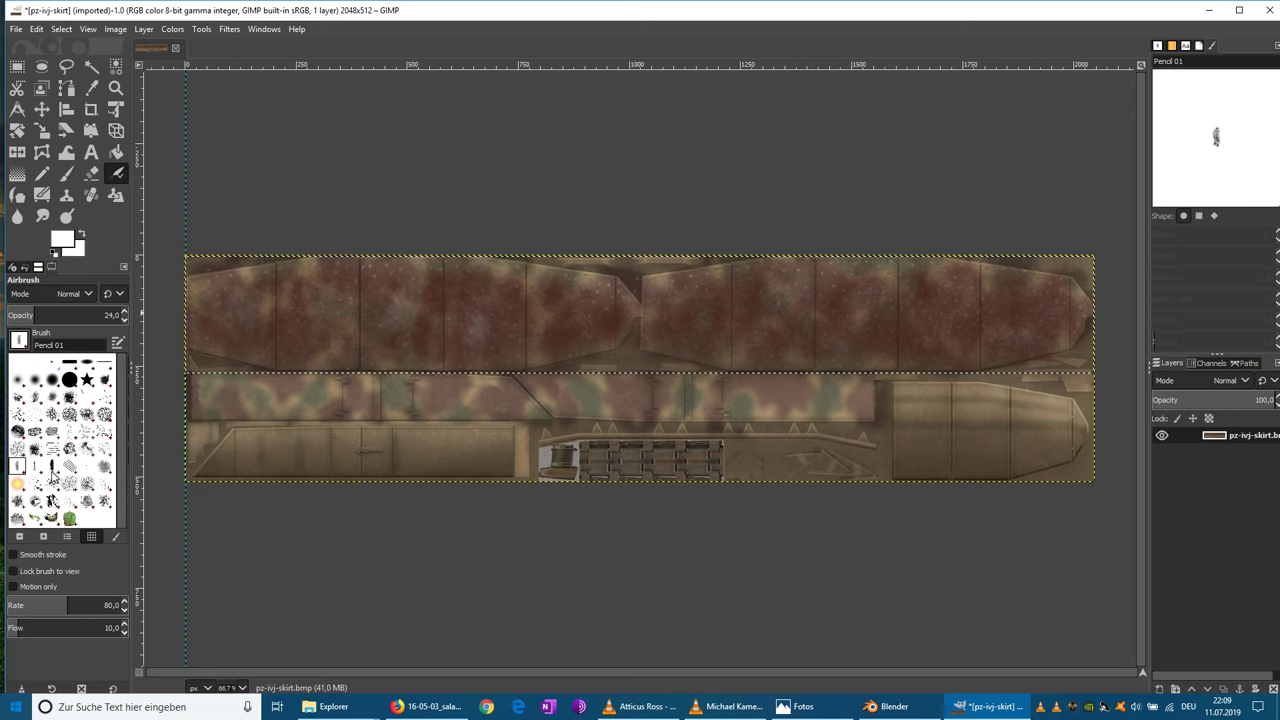
{"action": "left_click", "coordinate": [52, 418]}
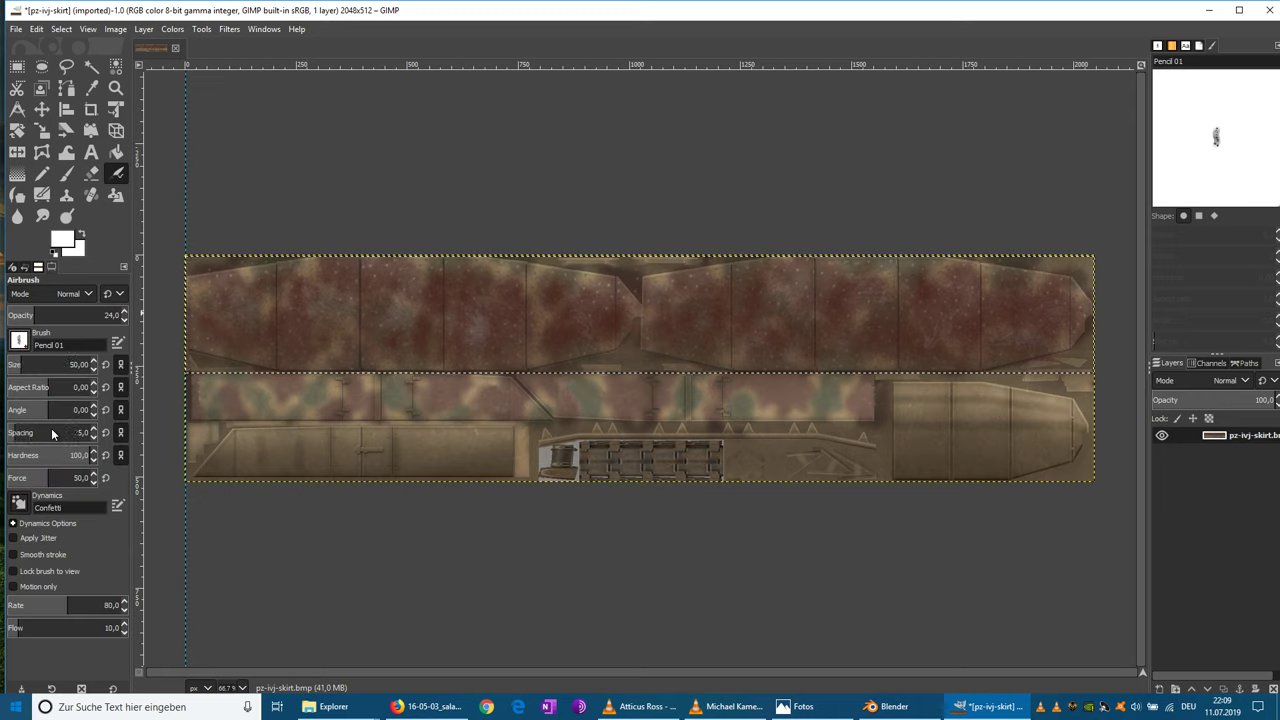
{"action": "left_click", "coordinate": [21, 341]}
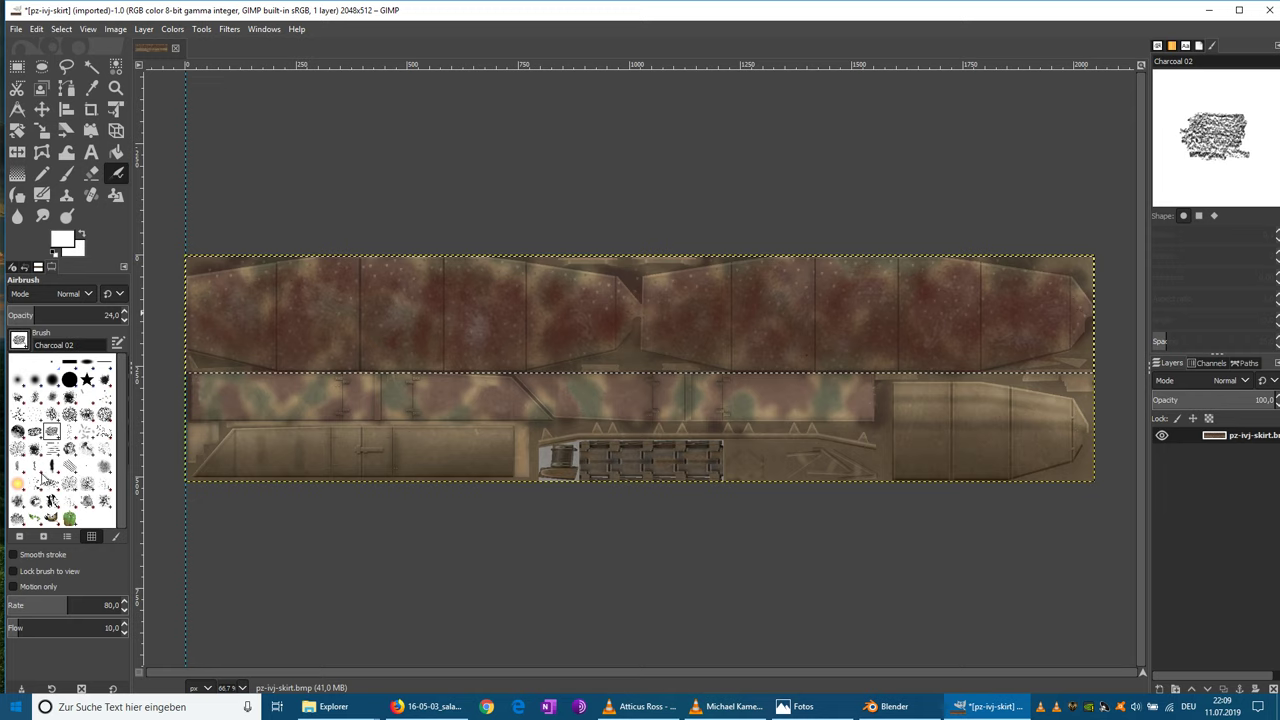
{"action": "left_click", "coordinate": [87, 453]}
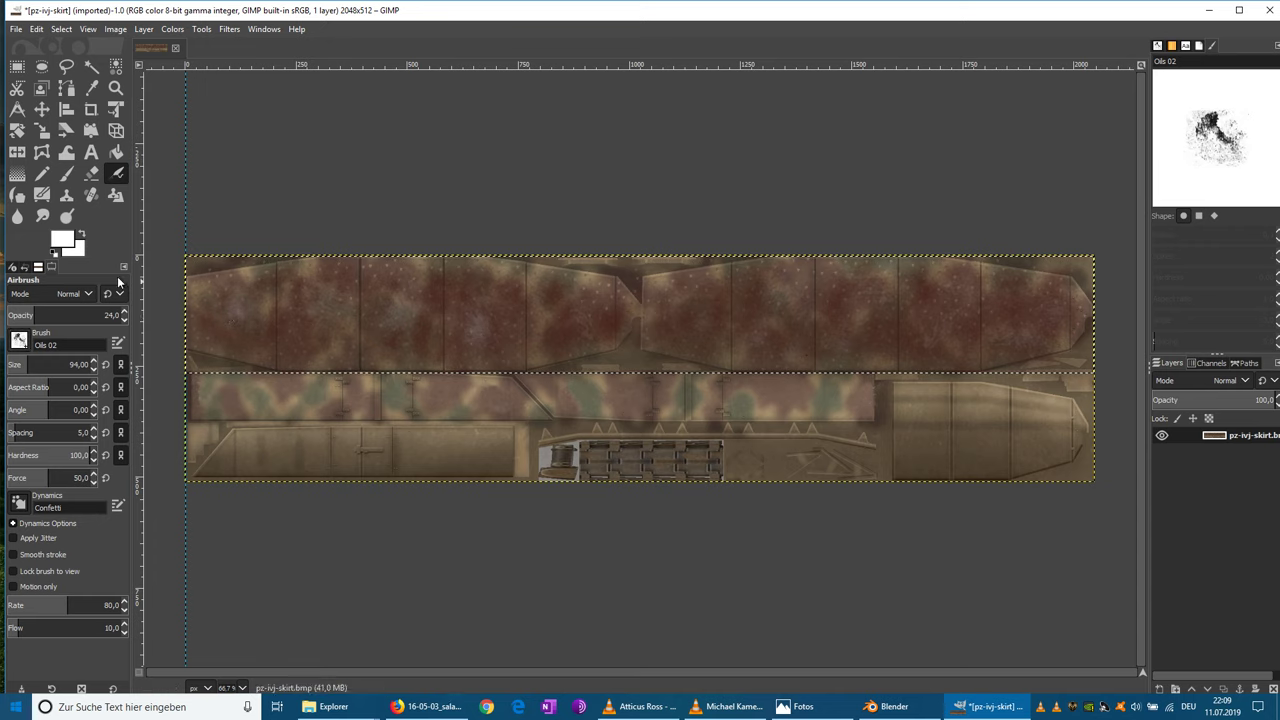
{"action": "left_click", "coordinate": [36, 29]}
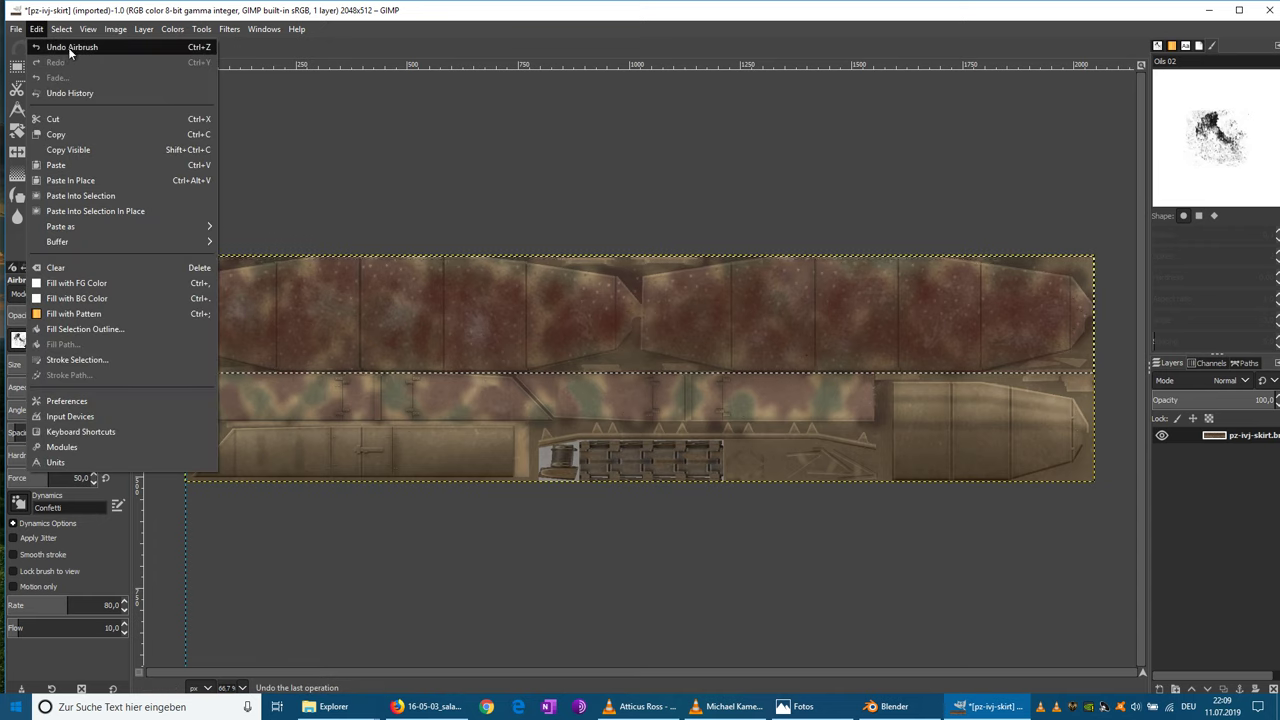
{"action": "left_click", "coordinate": [68, 47]}
- Set the airbrush opacity to 100 and size to 187, and spray a white scuff on the first upper skirt plate
{"action": "left_click", "coordinate": [124, 312]}
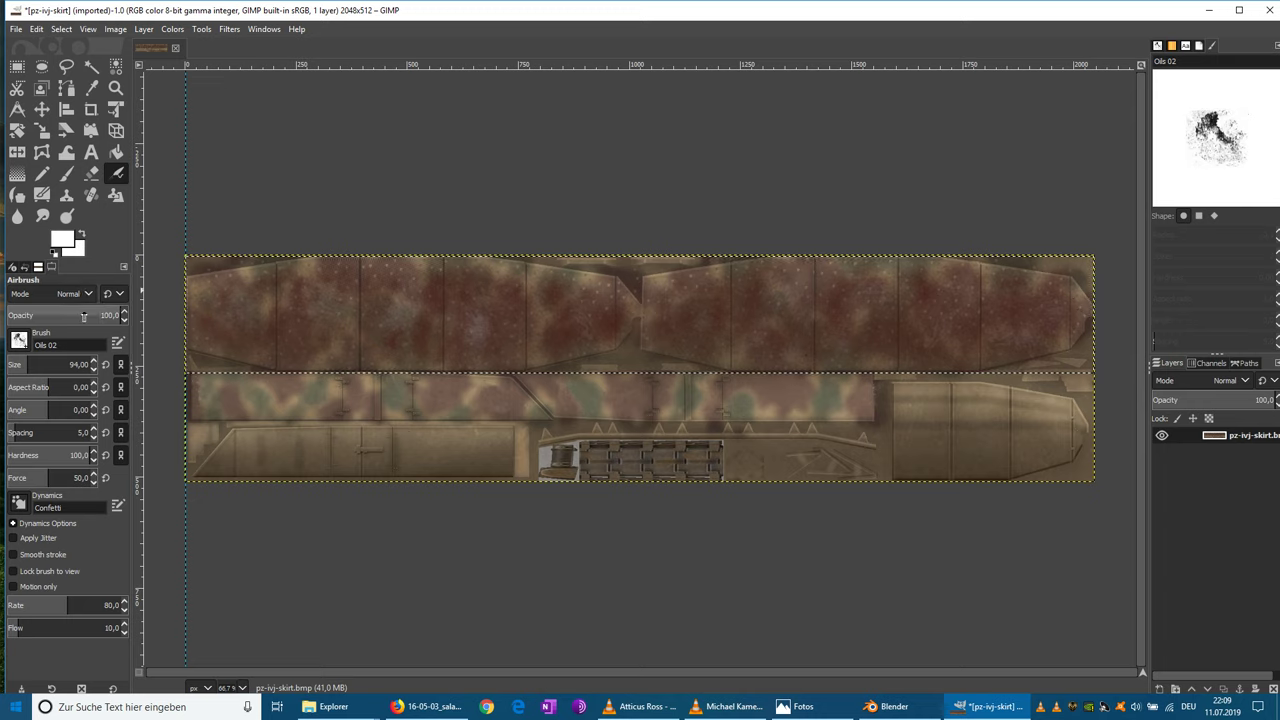
{"action": "left_click", "coordinate": [94, 362]}
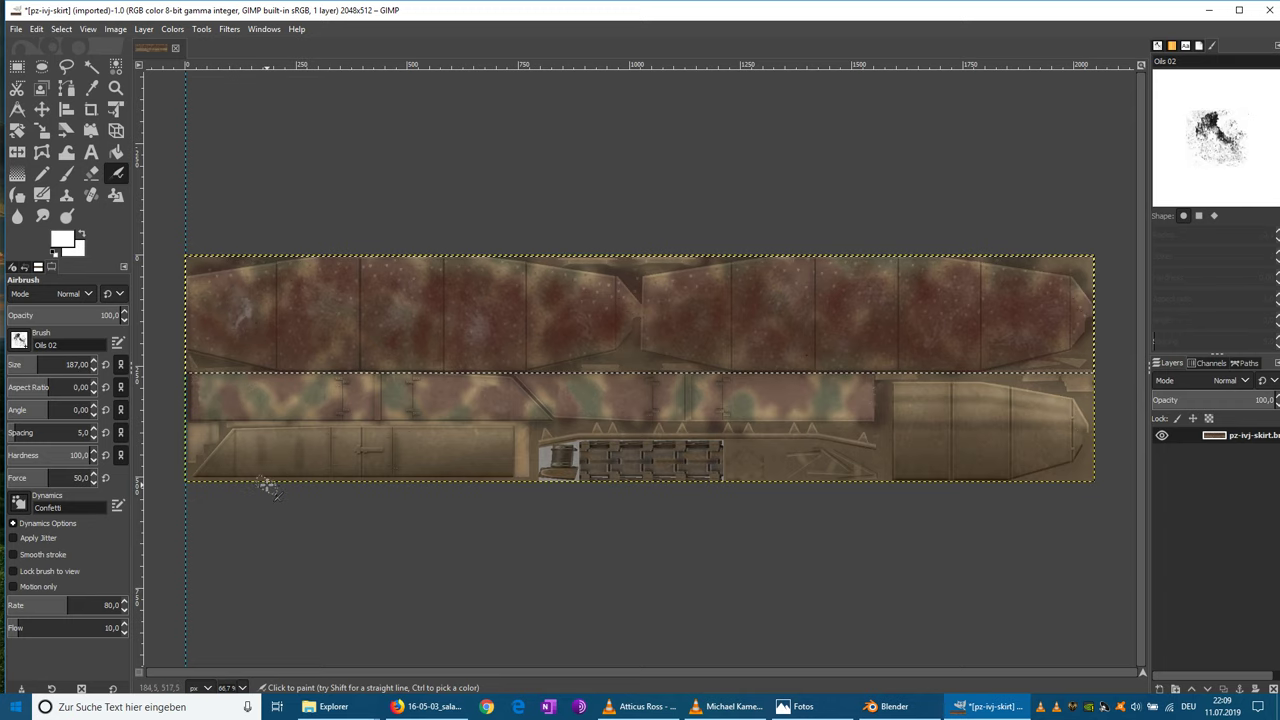
{"action": "left_click", "coordinate": [808, 707]}
{"action": "left_click", "coordinate": [810, 707]}
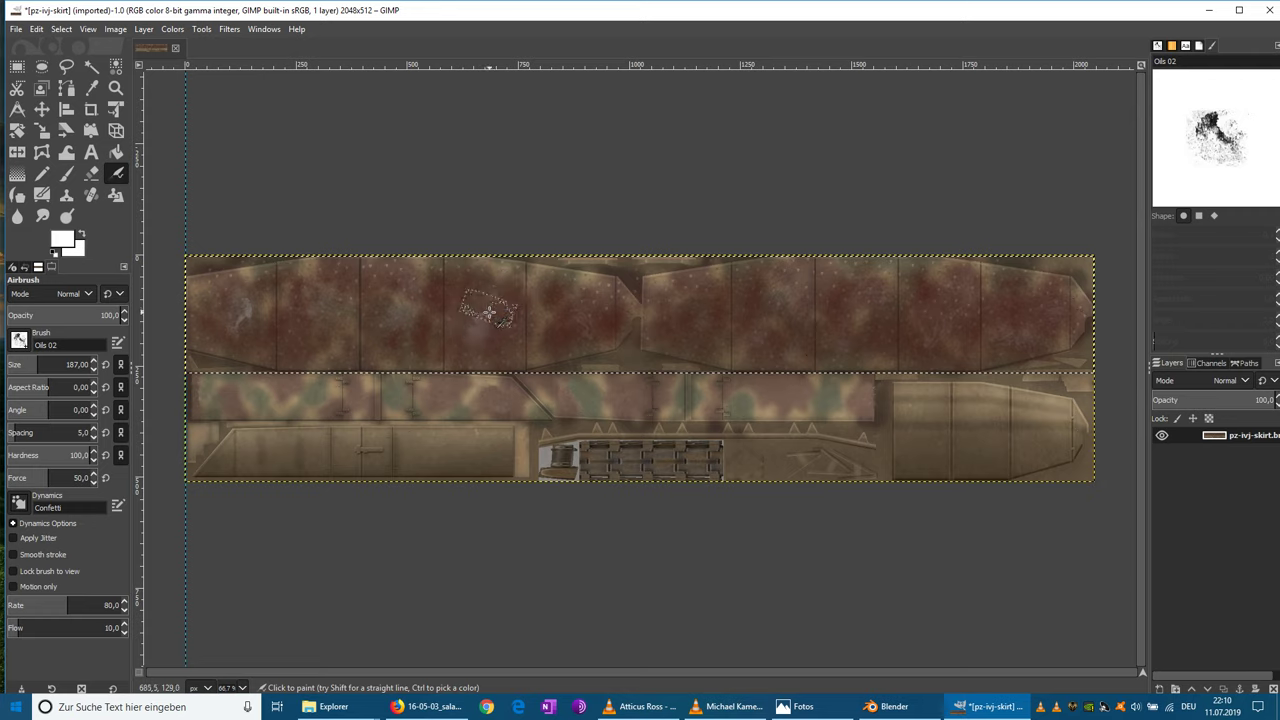
- Spray white scuffs on the fourth plate and on plates in the upper skirt's second half, undoing and redoing the one on the last plate
{"action": "left_click", "coordinate": [488, 302]}
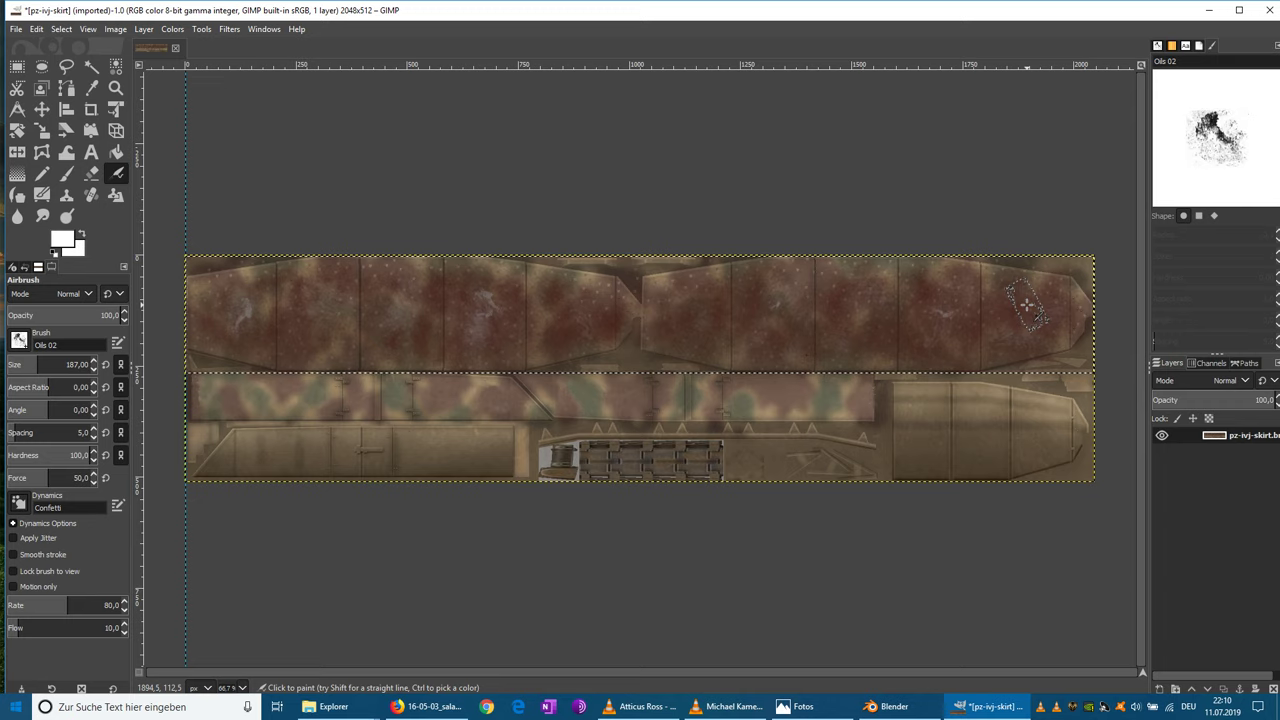
{"action": "left_click", "coordinate": [38, 29]}
{"action": "left_click", "coordinate": [43, 47]}
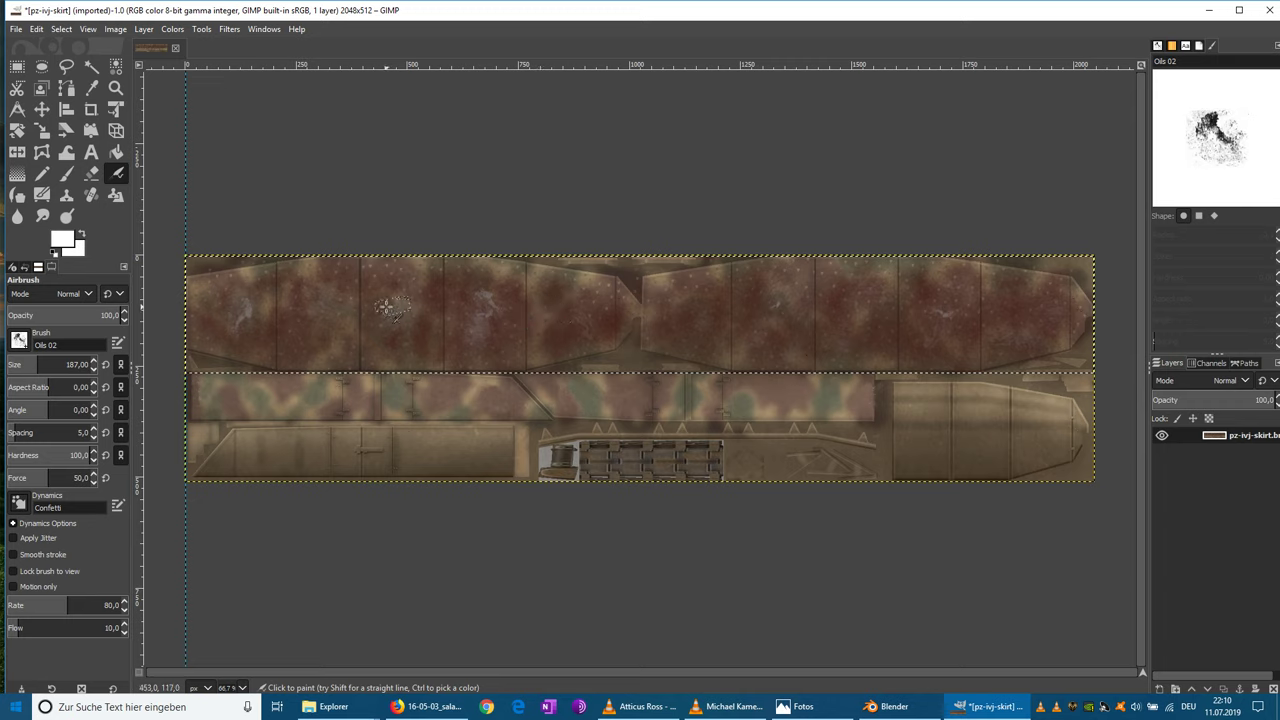
{"action": "left_click", "coordinate": [1020, 311]}
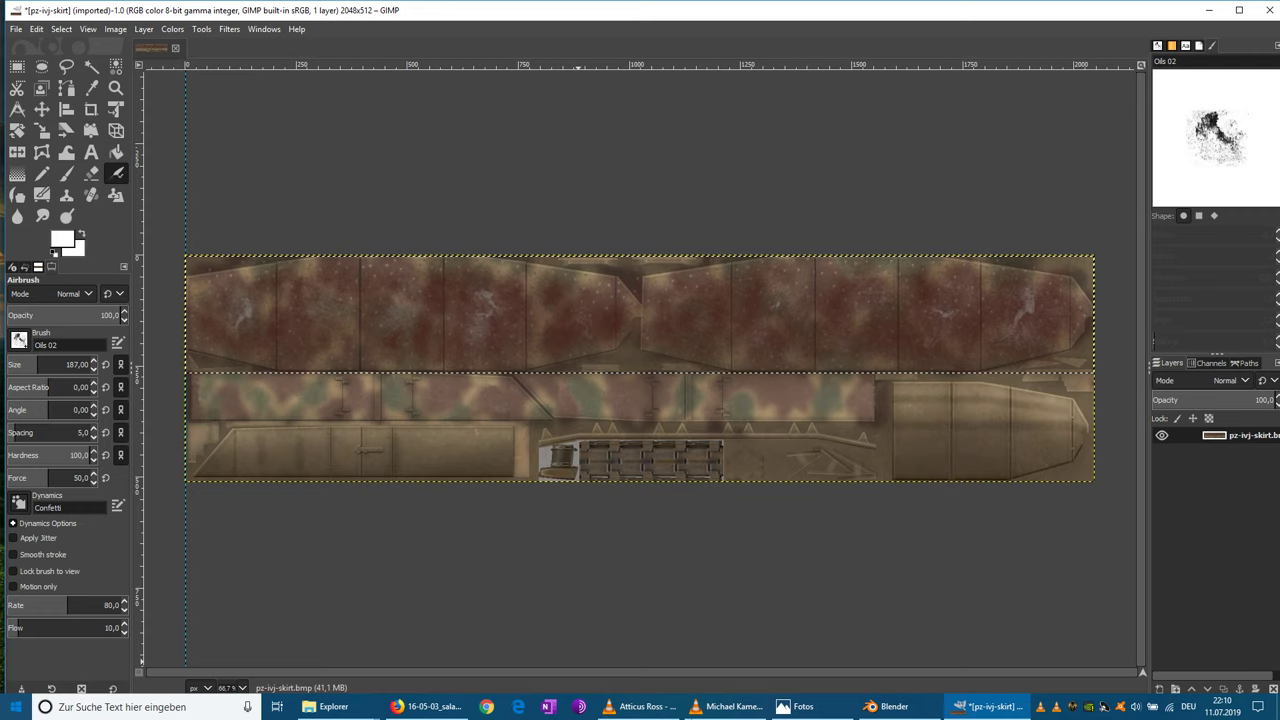
- Examine the rusty armour plates in the reference photo and compare their colours with the upper skirt texture
{"action": "left_click", "coordinate": [945, 707]}
{"action": "left_click", "coordinate": [953, 702]}
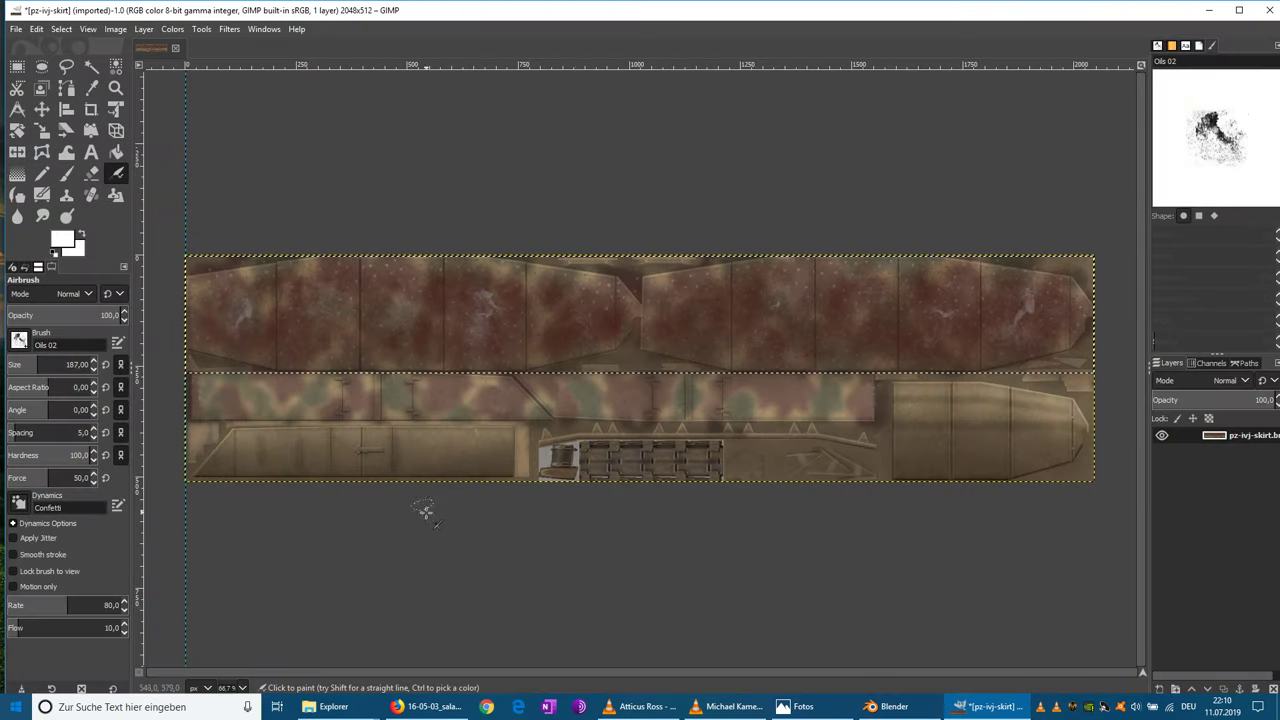
{"action": "left_click", "coordinate": [810, 710]}
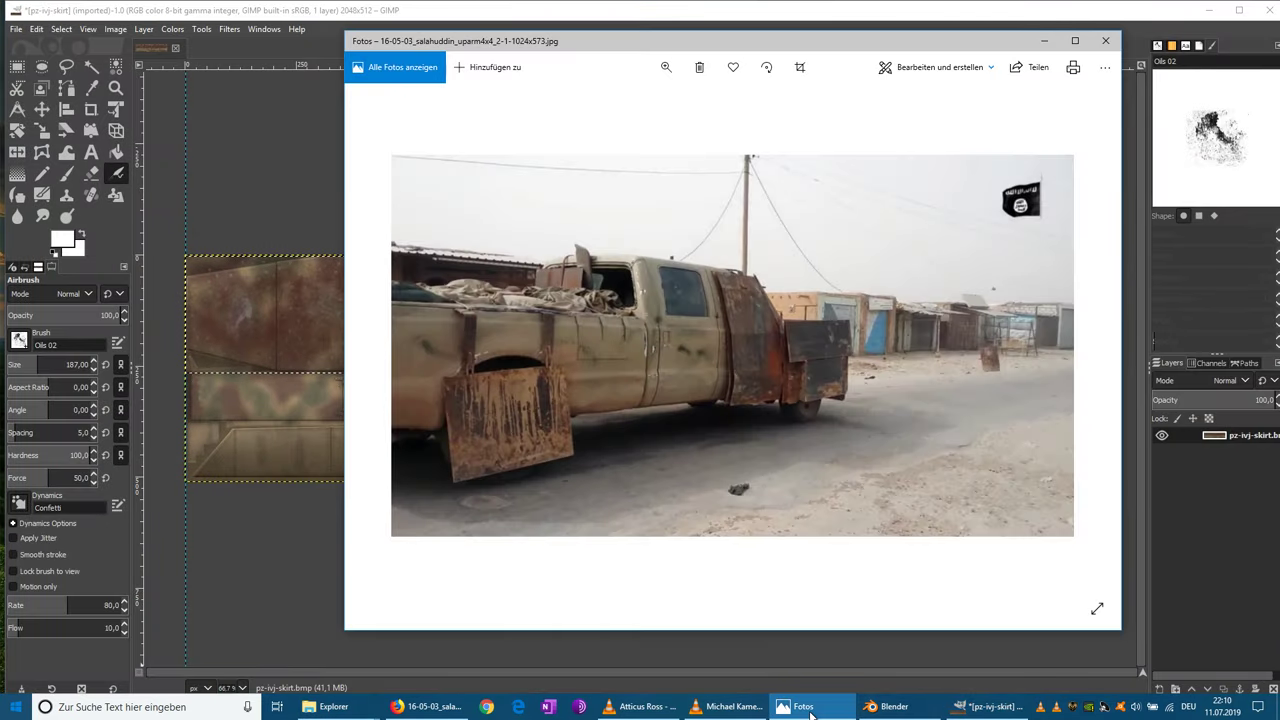
{"action": "left_click", "coordinate": [810, 712]}
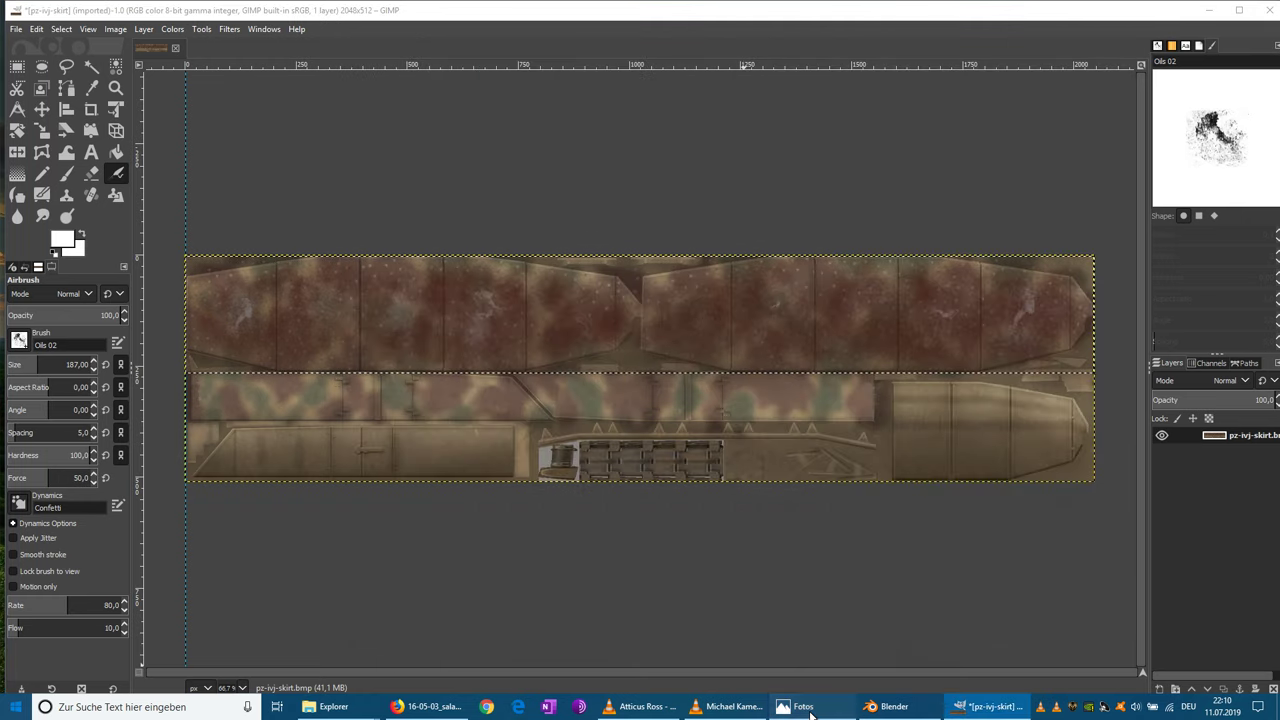
{"action": "left_click", "coordinate": [810, 712]}
{"action": "left_click", "coordinate": [810, 710]}
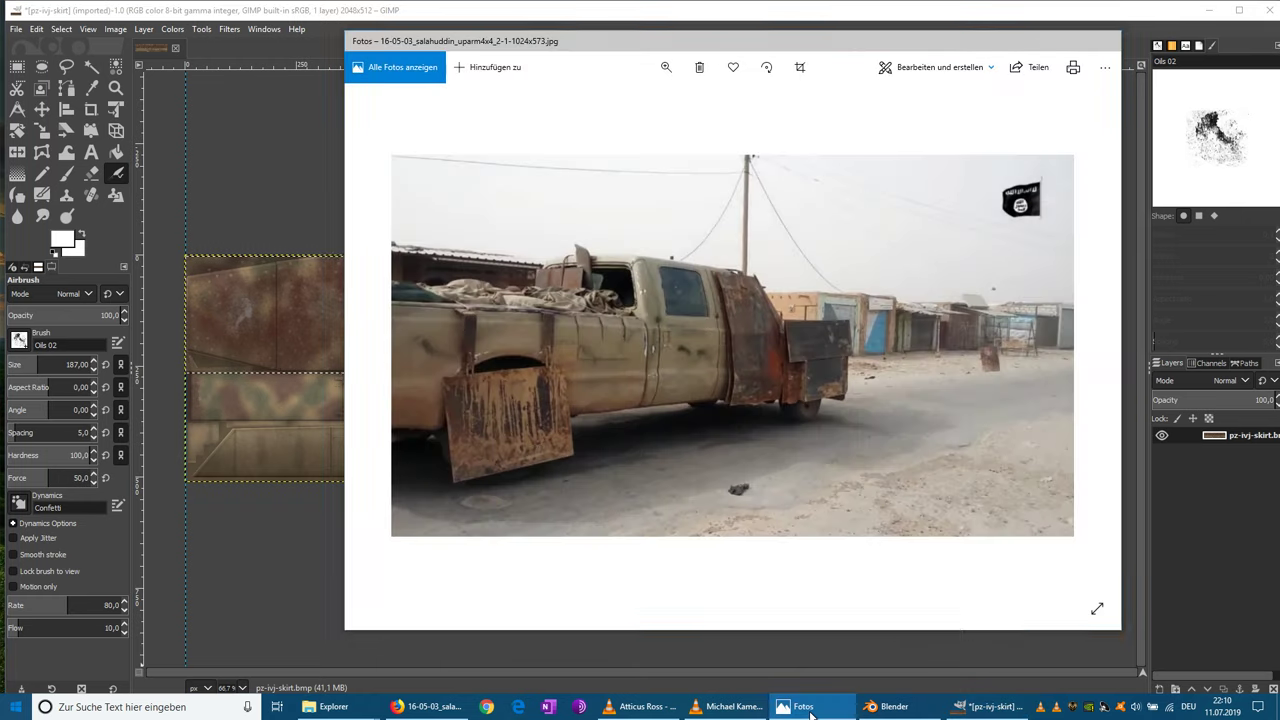
{"action": "left_click", "coordinate": [810, 710]}
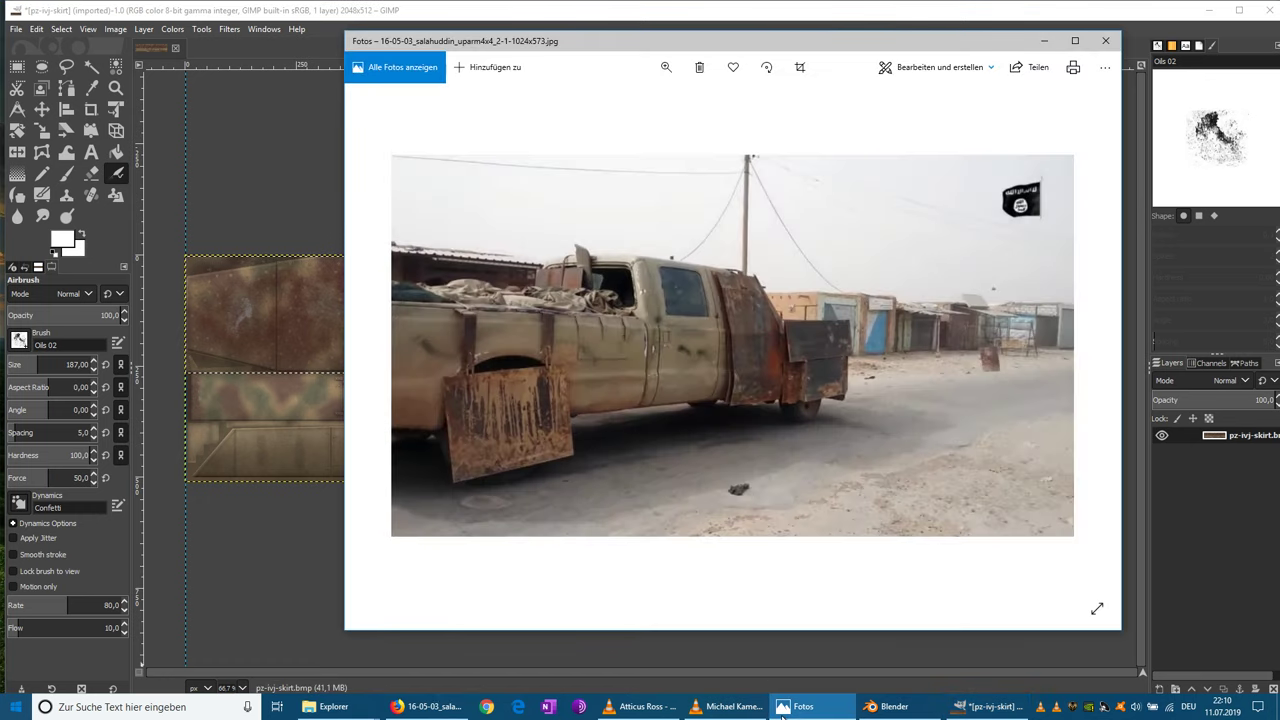
{"action": "left_click", "coordinate": [810, 710]}
- Change the foreground colour from the palette's white to an orange-brown rust tone, 93601c
{"action": "left_click", "coordinate": [58, 246]}
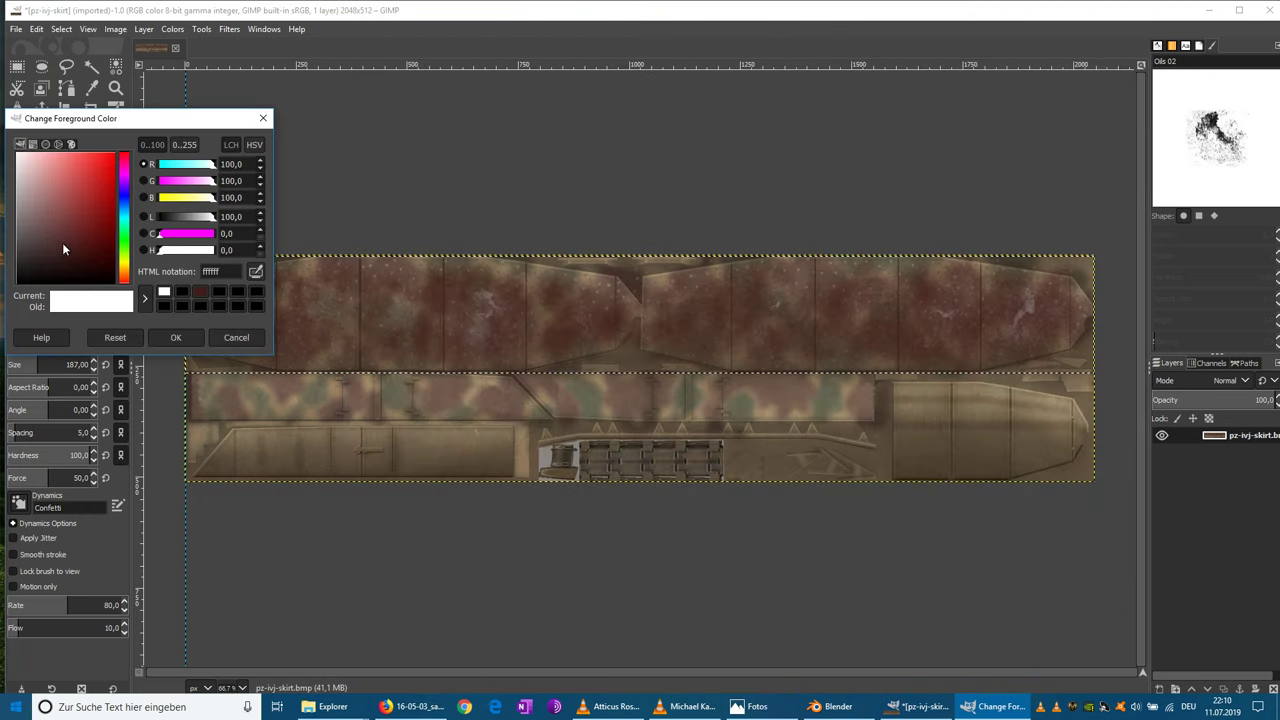
{"action": "left_click_drag", "start_coordinate": [97, 240], "coordinate": [126, 272]}
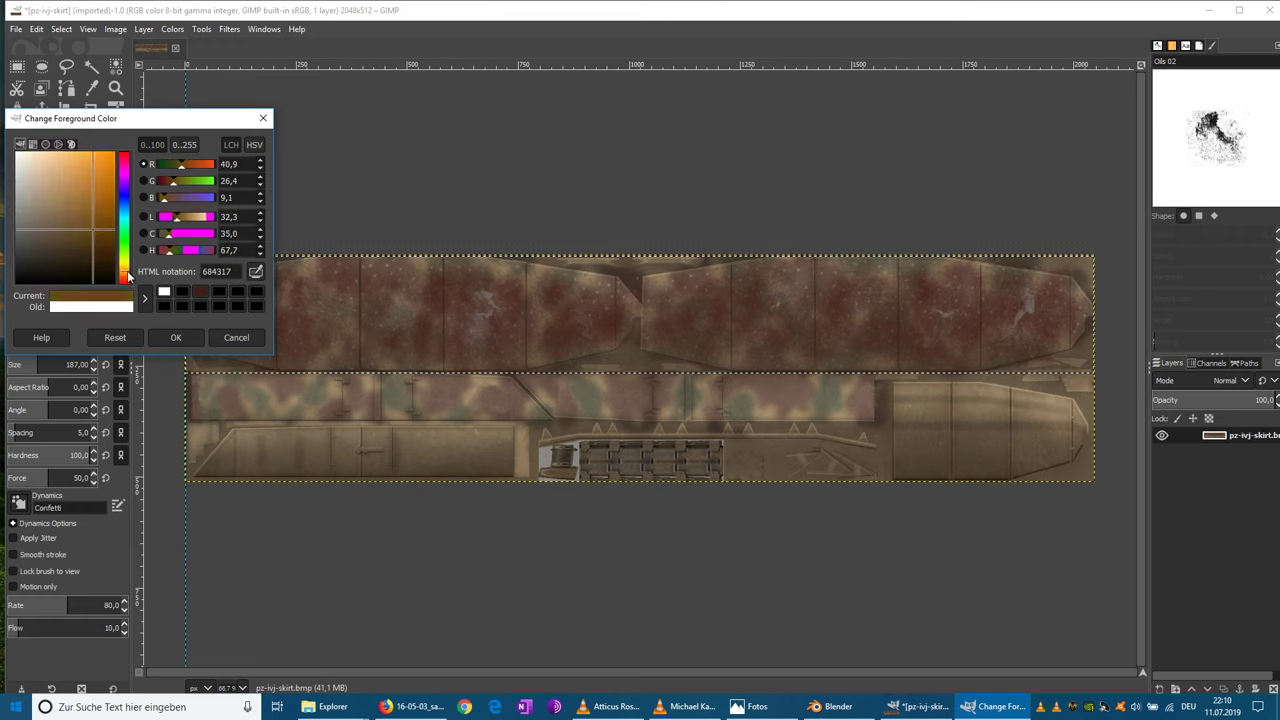
{"action": "mouse_move", "coordinate": [96, 216]}
{"action": "left_mouse_down"}
{"action": "mouse_move", "coordinate": [90, 202]}
{"action": "mouse_move", "coordinate": [97, 215]}
{"action": "left_mouse_up"}
{"action": "left_click_drag", "start_coordinate": [100, 199], "coordinate": [103, 212]}
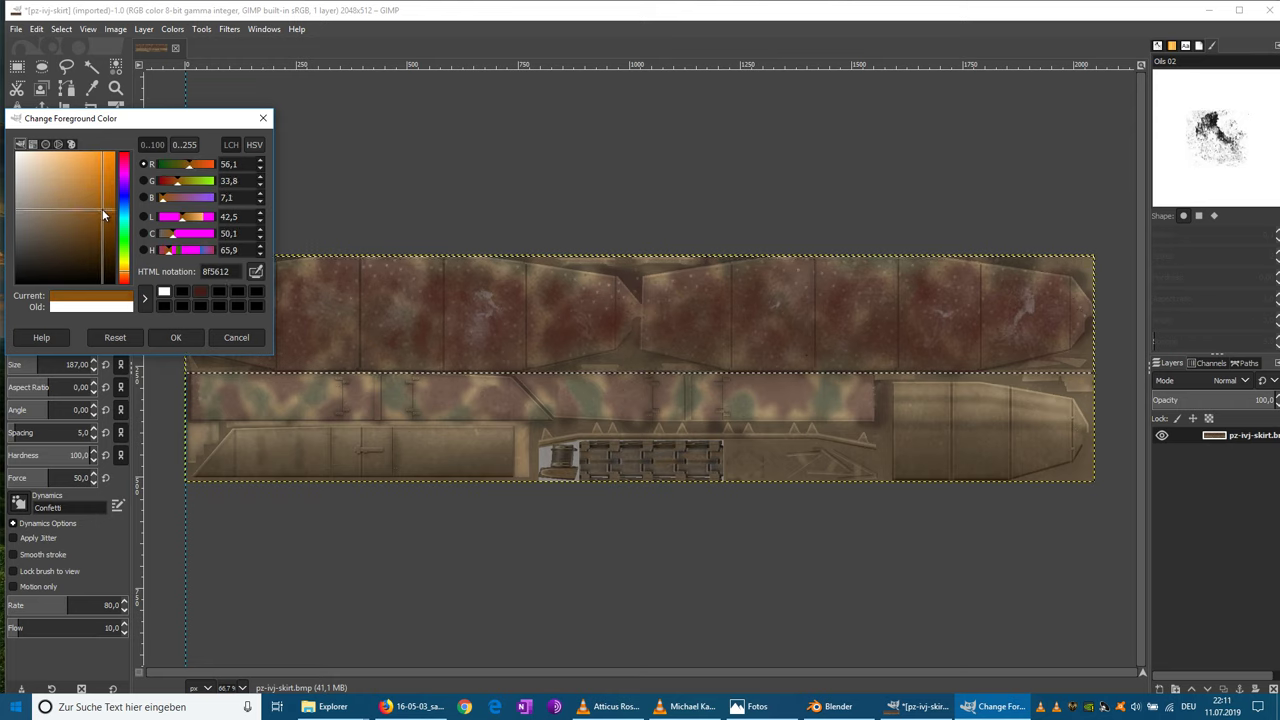
{"action": "left_click", "coordinate": [918, 706]}
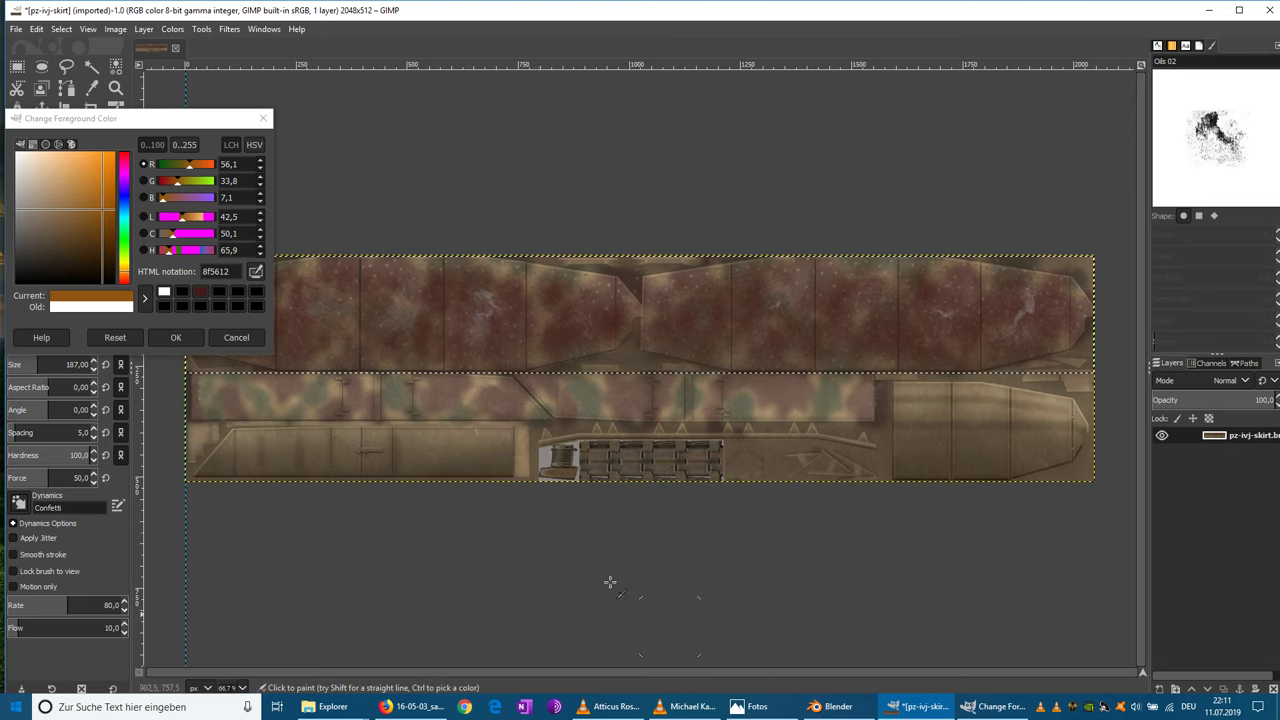
{"action": "left_click_drag", "start_coordinate": [98, 237], "coordinate": [96, 207]}
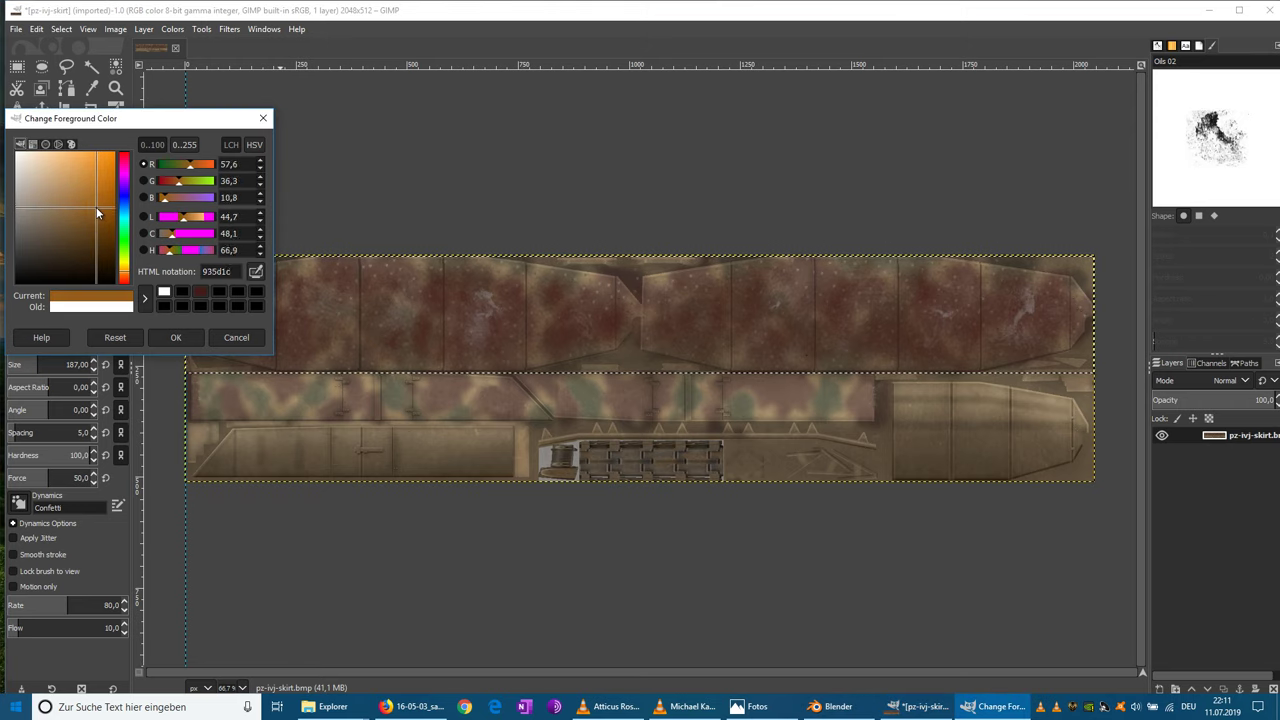
{"action": "left_click_drag", "start_coordinate": [125, 258], "coordinate": [128, 276]}
{"action": "left_click", "coordinate": [176, 338]}
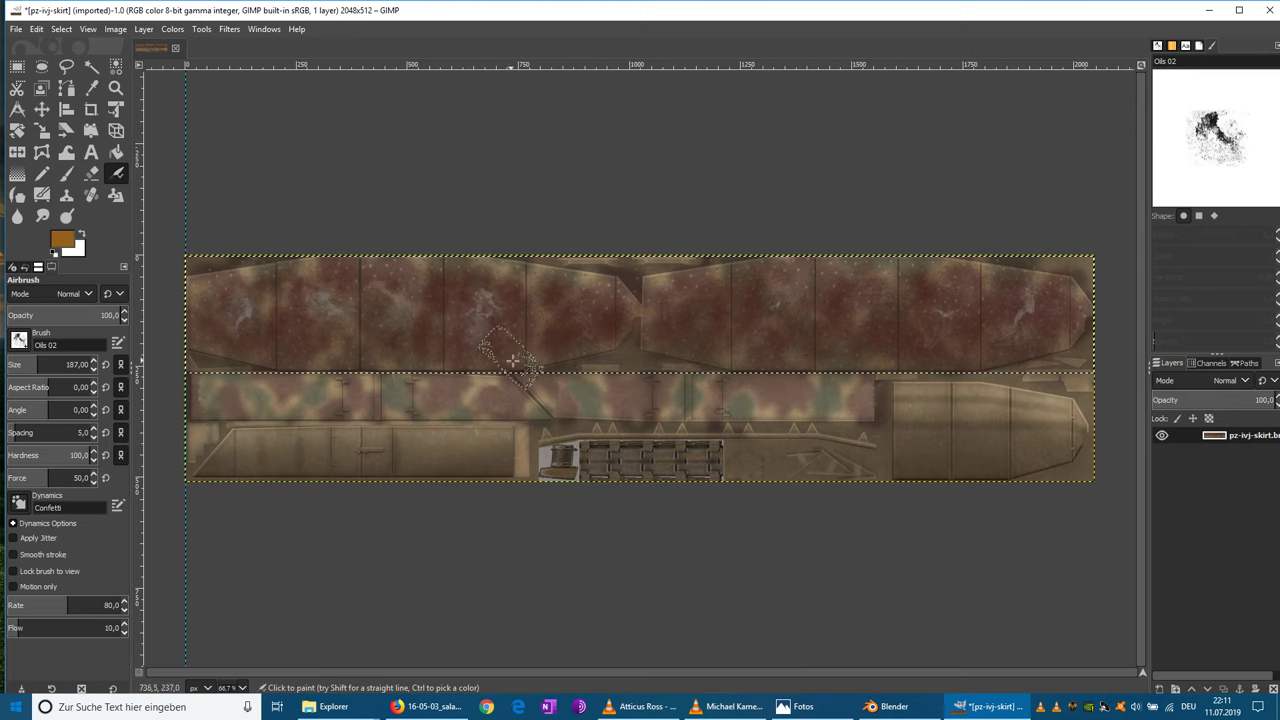
- Change the background colour to a dark ochre, 76520a
{"action": "left_click", "coordinate": [77, 255]}
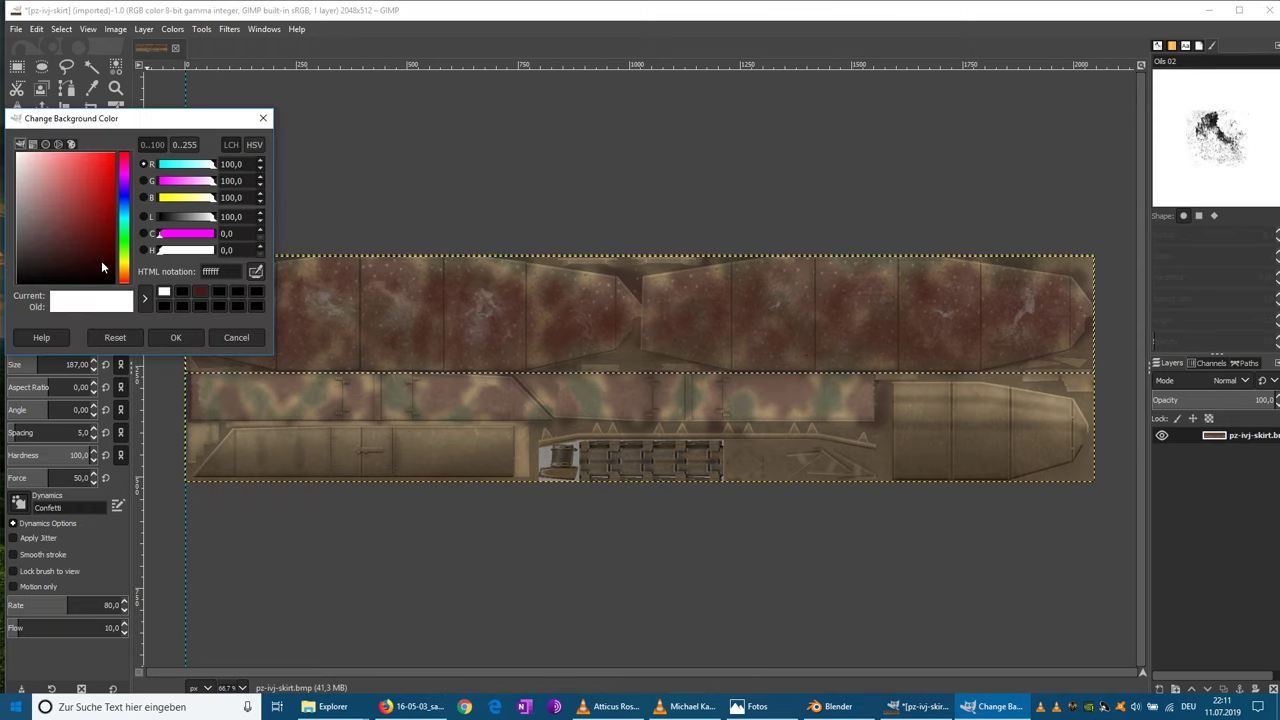
{"action": "left_click", "coordinate": [125, 268]}
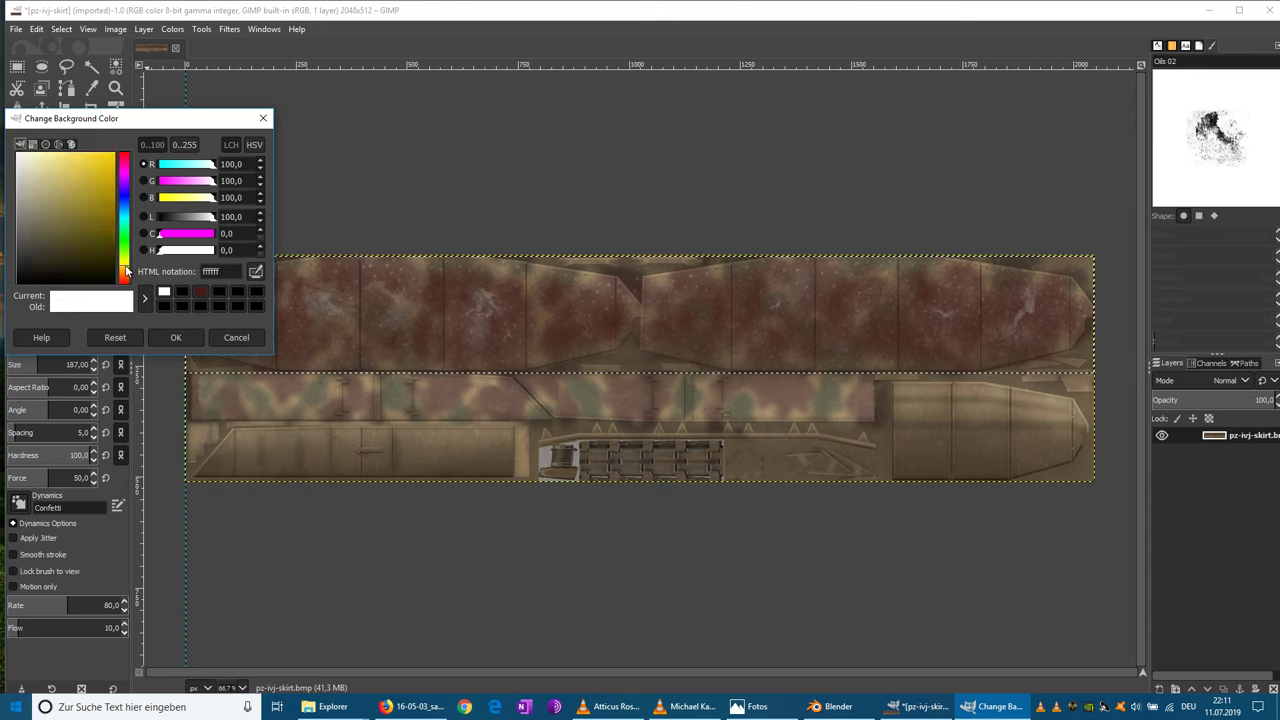
{"action": "left_click_drag", "start_coordinate": [126, 267], "coordinate": [107, 222]}
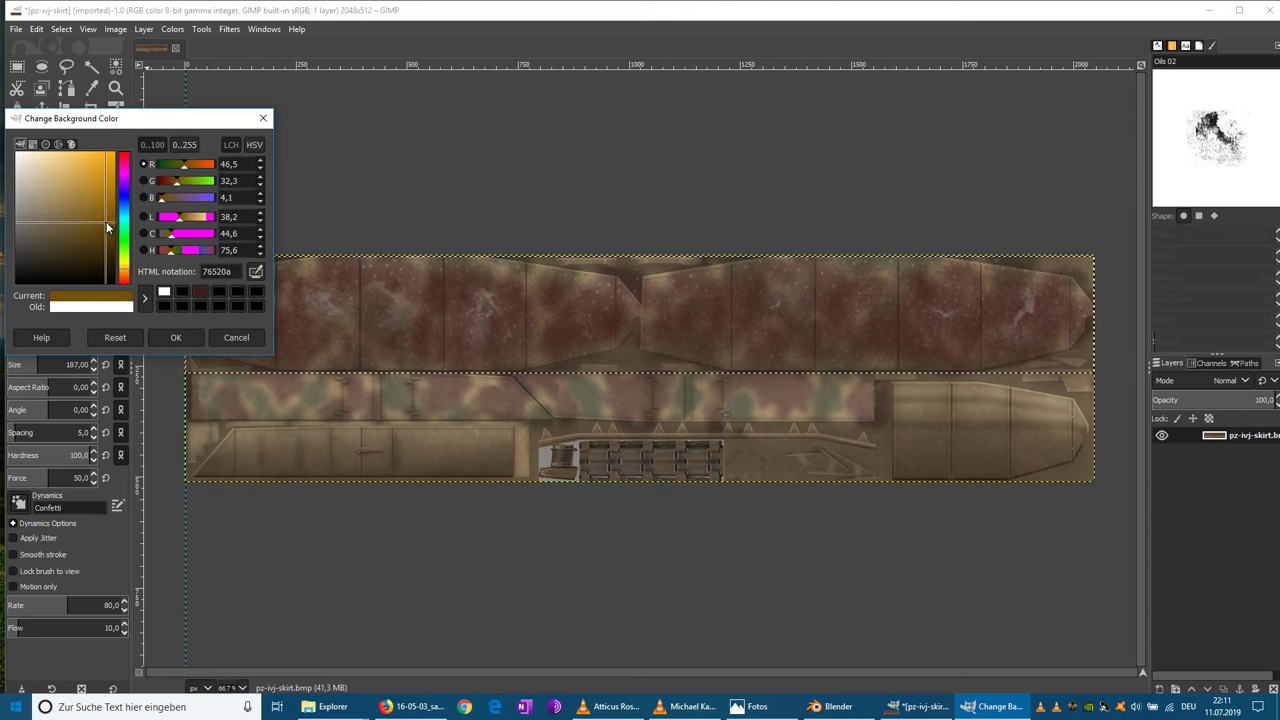
{"action": "left_click", "coordinate": [176, 338]}
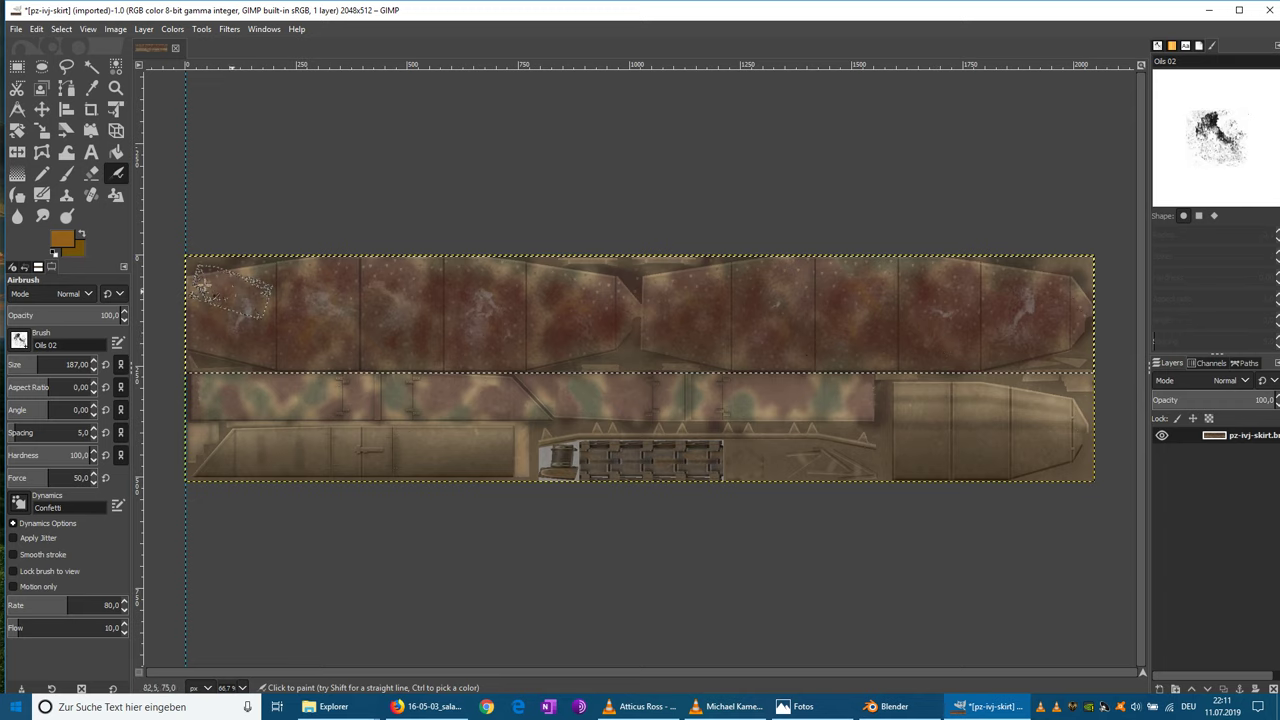
- Darken both rust colours, setting the foreground to dark brown 522c03 and the background to 513107
{"action": "left_click", "coordinate": [60, 244]}
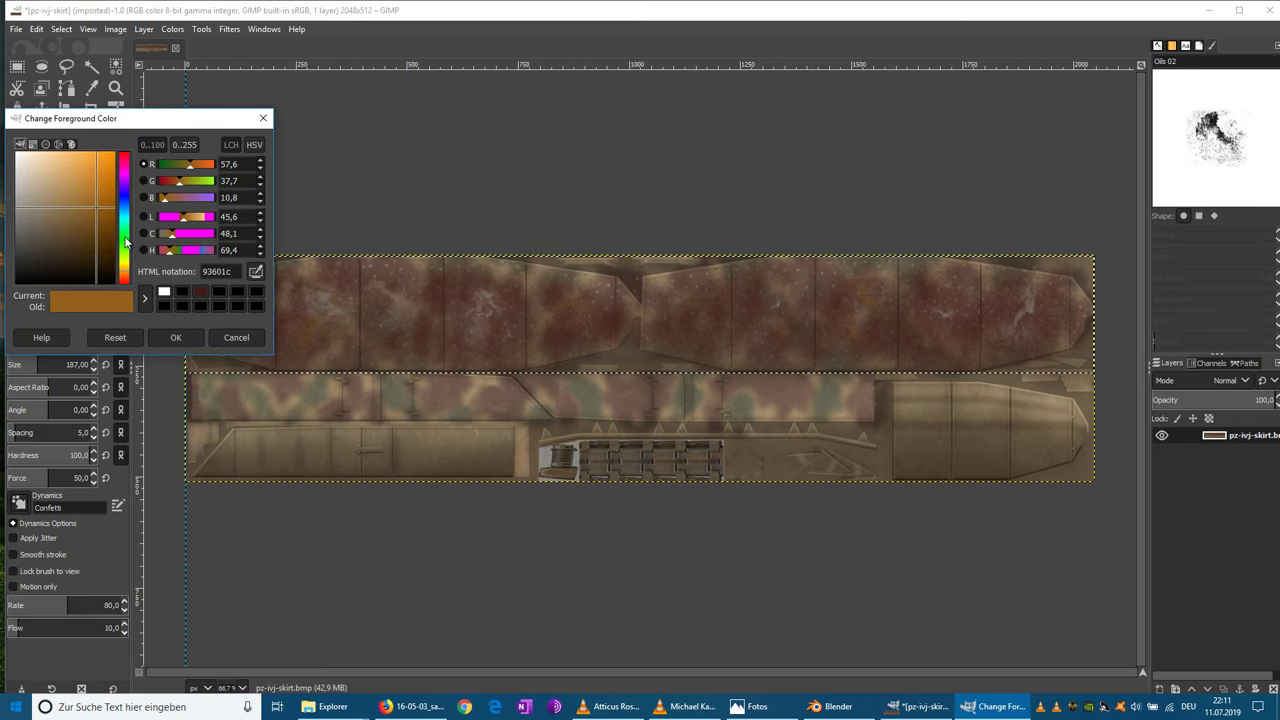
{"action": "mouse_move", "coordinate": [123, 262]}
{"action": "left_mouse_down"}
{"action": "mouse_move", "coordinate": [124, 192]}
{"action": "mouse_move", "coordinate": [127, 273]}
{"action": "left_mouse_up"}
{"action": "left_click_drag", "start_coordinate": [112, 219], "coordinate": [112, 246]}
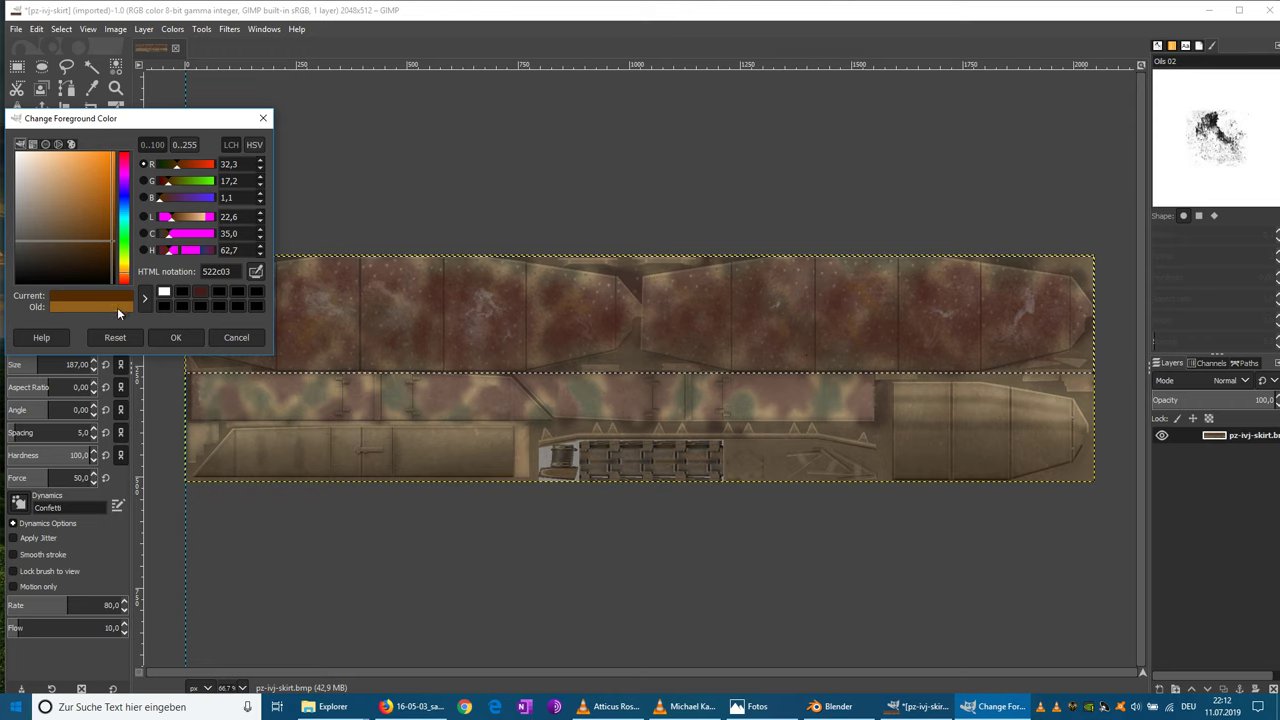
{"action": "left_click", "coordinate": [175, 338]}
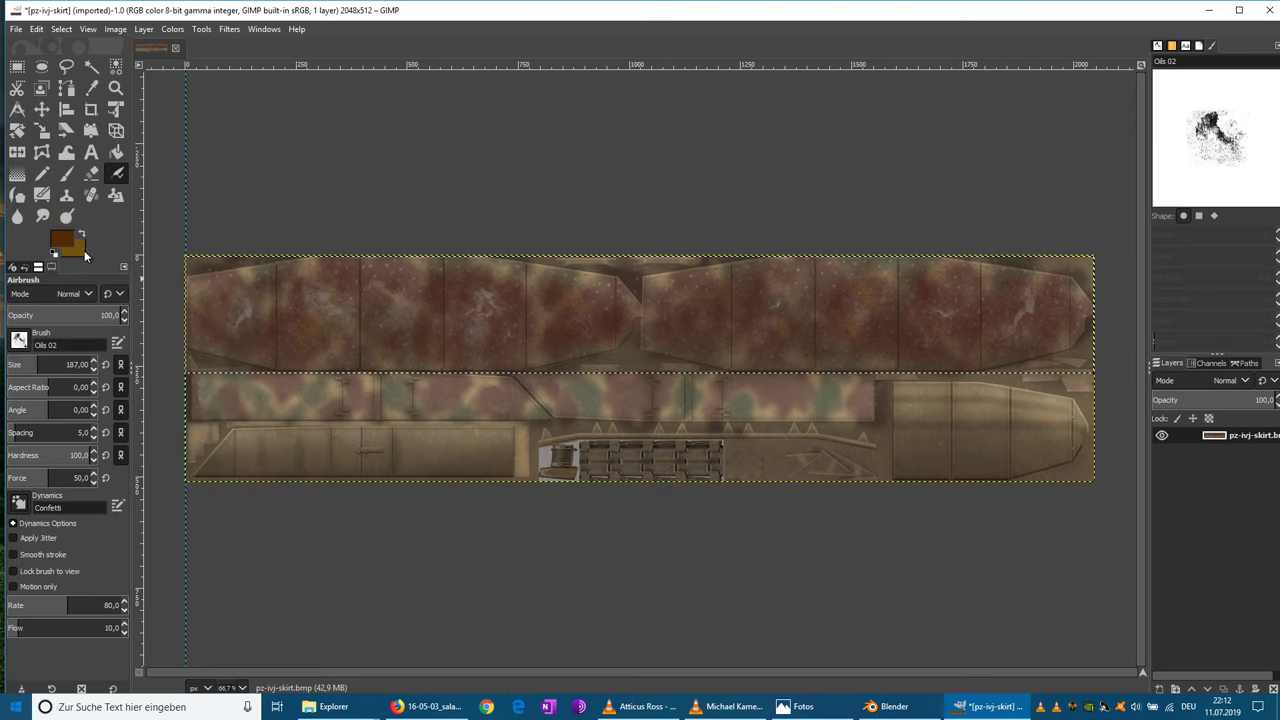
{"action": "left_click", "coordinate": [84, 253]}
{"action": "left_click_drag", "start_coordinate": [108, 240], "coordinate": [126, 276]}
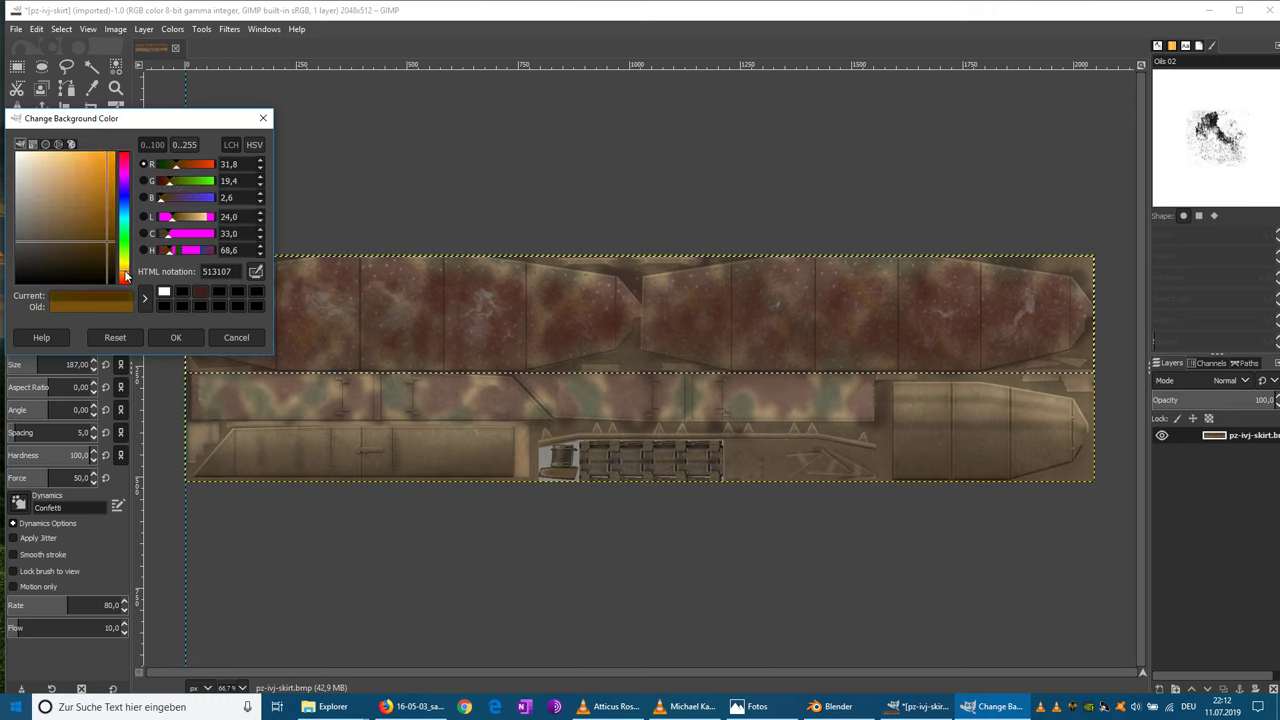
{"action": "left_click", "coordinate": [175, 337]}
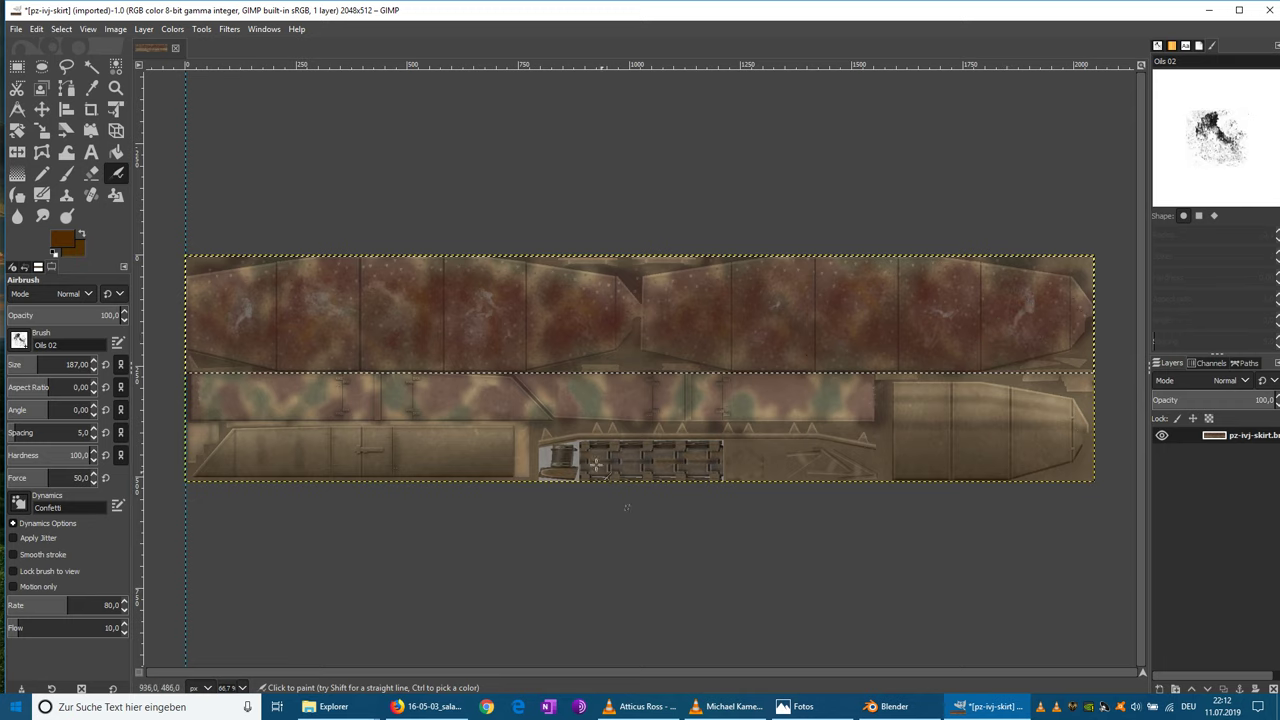
{"action": "left_click", "coordinate": [173, 29]}
{"action": "left_click", "coordinate": [197, 108]}
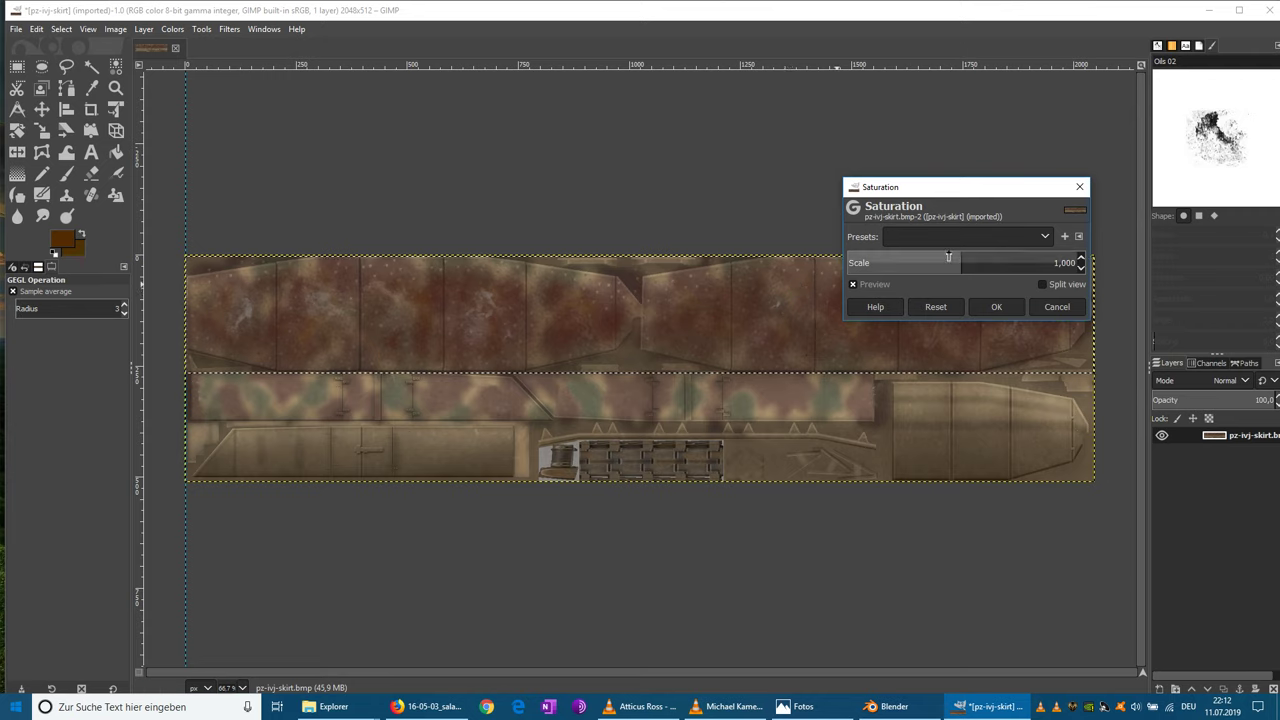
{"action": "left_click_drag", "start_coordinate": [950, 266], "coordinate": [848, 292]}
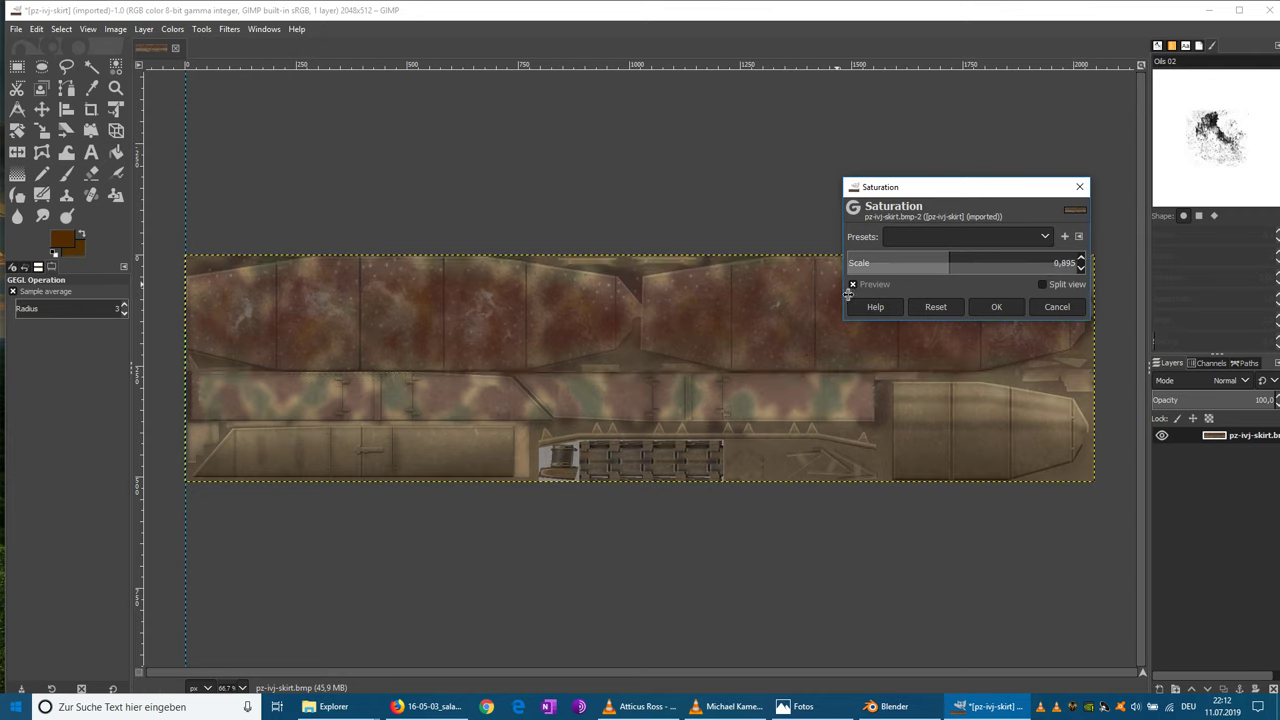
{"action": "left_click_drag", "start_coordinate": [735, 303], "coordinate": [929, 323]}
{"action": "left_click_drag", "start_coordinate": [628, 334], "coordinate": [625, 334]}
{"action": "left_click", "coordinate": [1038, 307]}
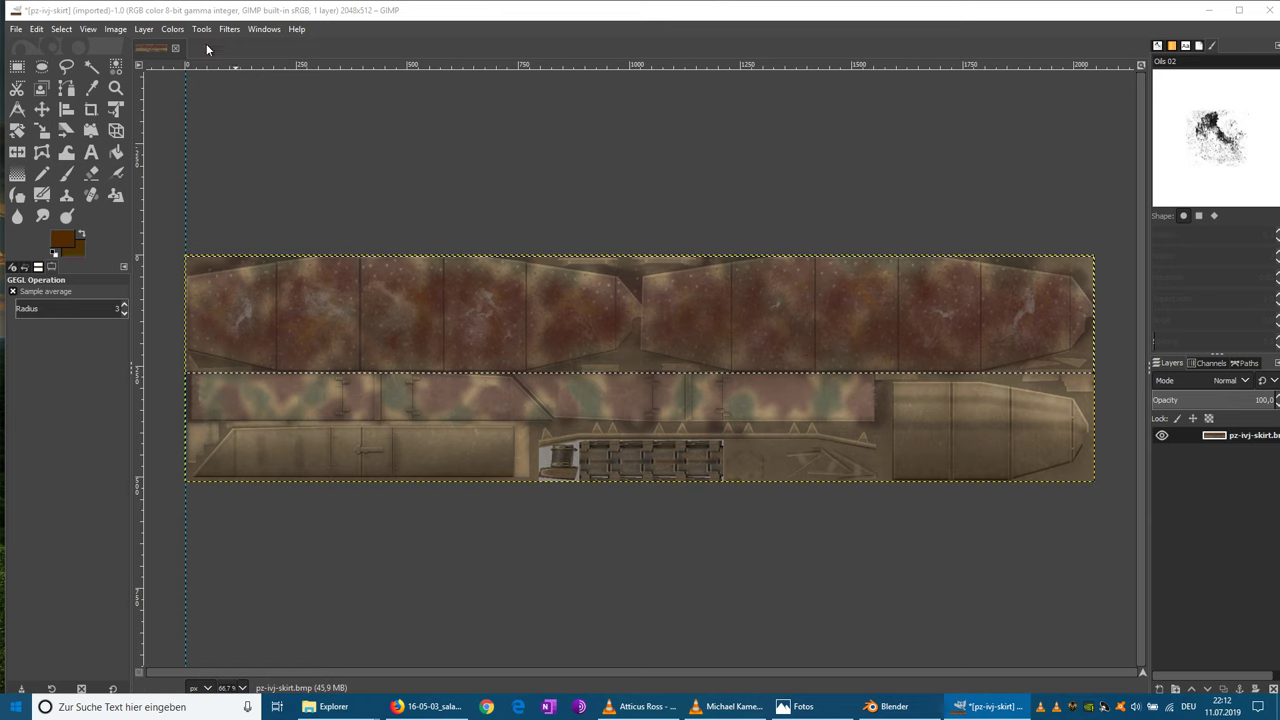
{"action": "left_click", "coordinate": [172, 28]}
{"action": "left_click", "coordinate": [215, 92]}
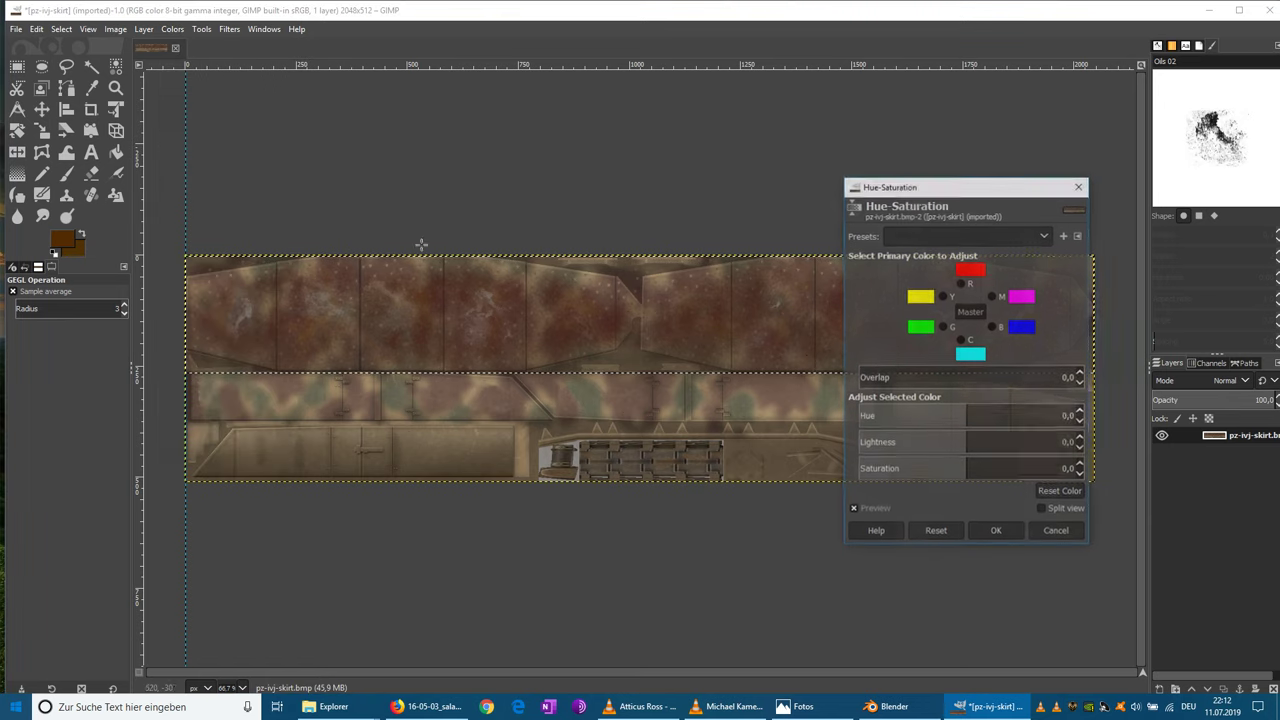
{"action": "left_click", "coordinate": [1079, 186]}
- Start a Hue-Chroma adjustment on the selected upper skirt with hue -5.34, chroma -2.56 and lightness -1.86
{"action": "left_click", "coordinate": [172, 28]}
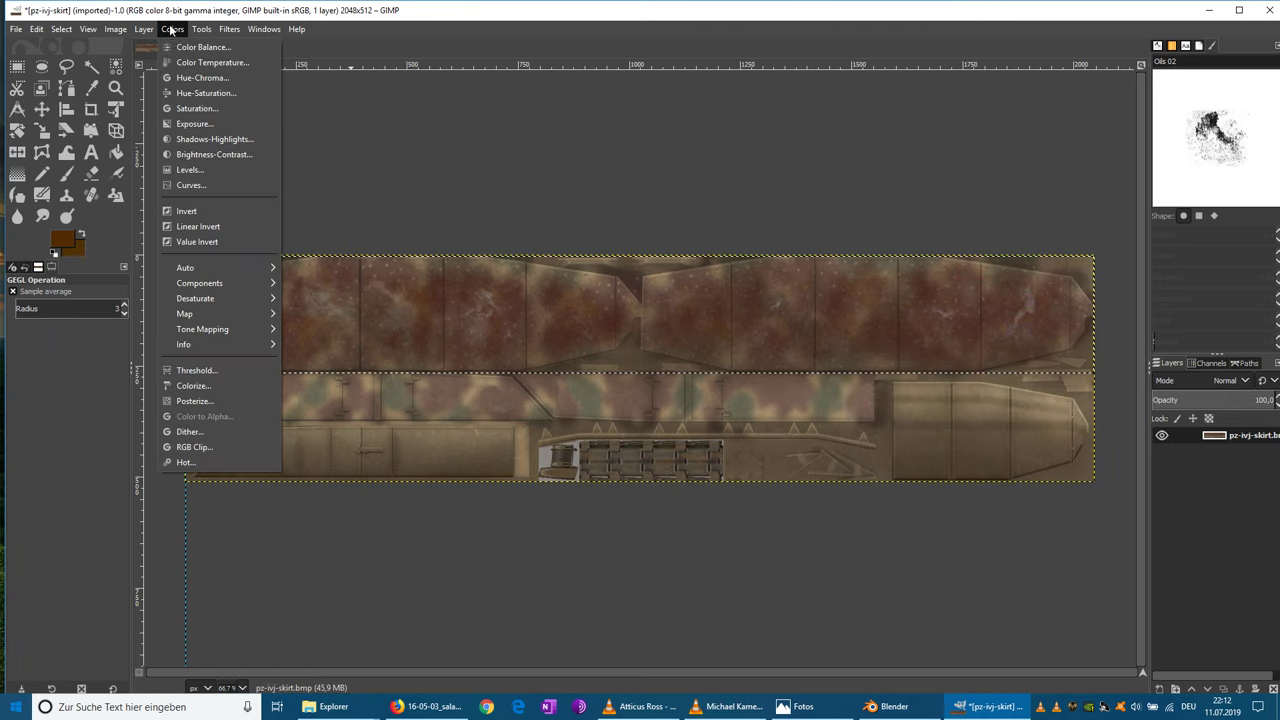
{"action": "left_click", "coordinate": [195, 77]}
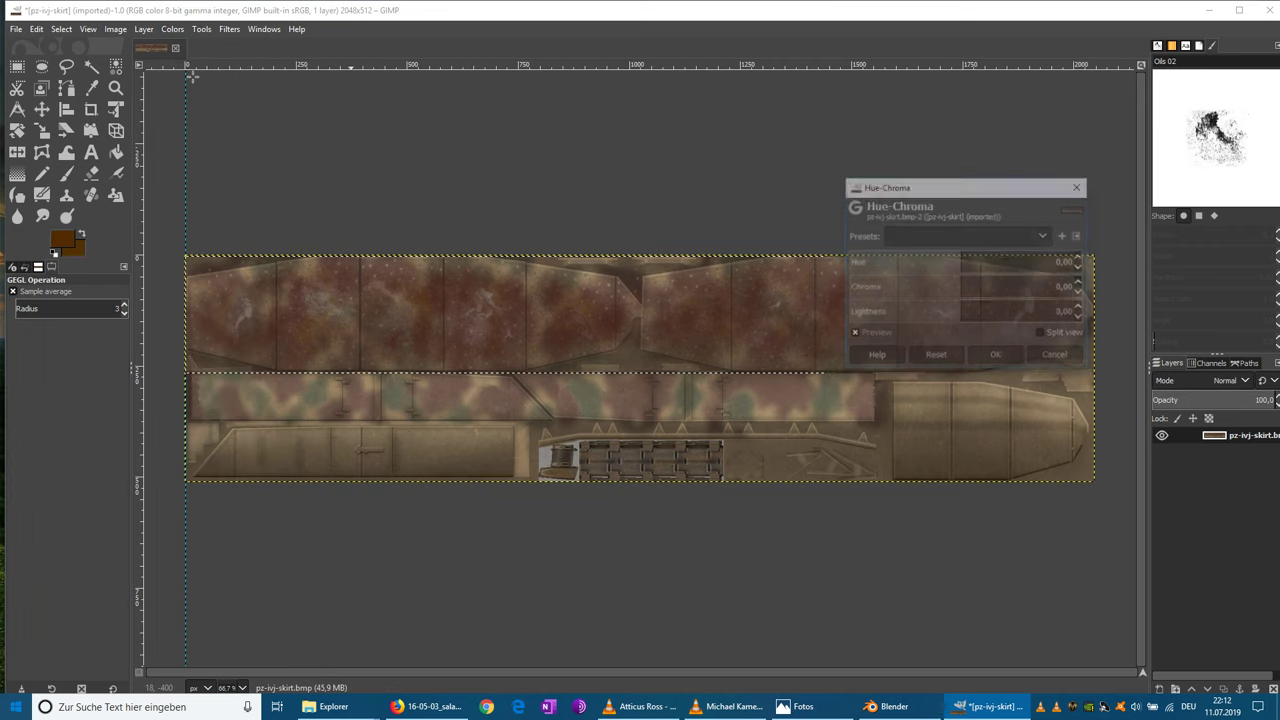
{"action": "left_click_drag", "start_coordinate": [969, 293], "coordinate": [956, 321]}
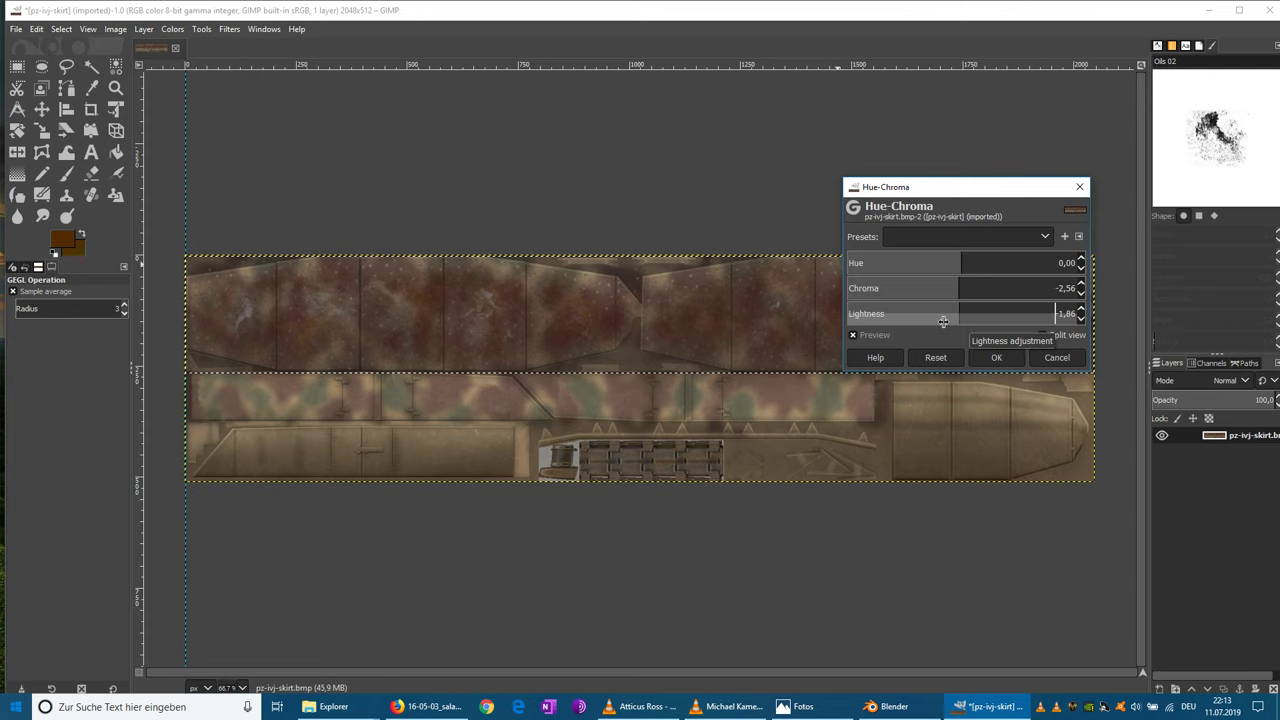
{"action": "left_click_drag", "start_coordinate": [964, 265], "coordinate": [973, 265]}
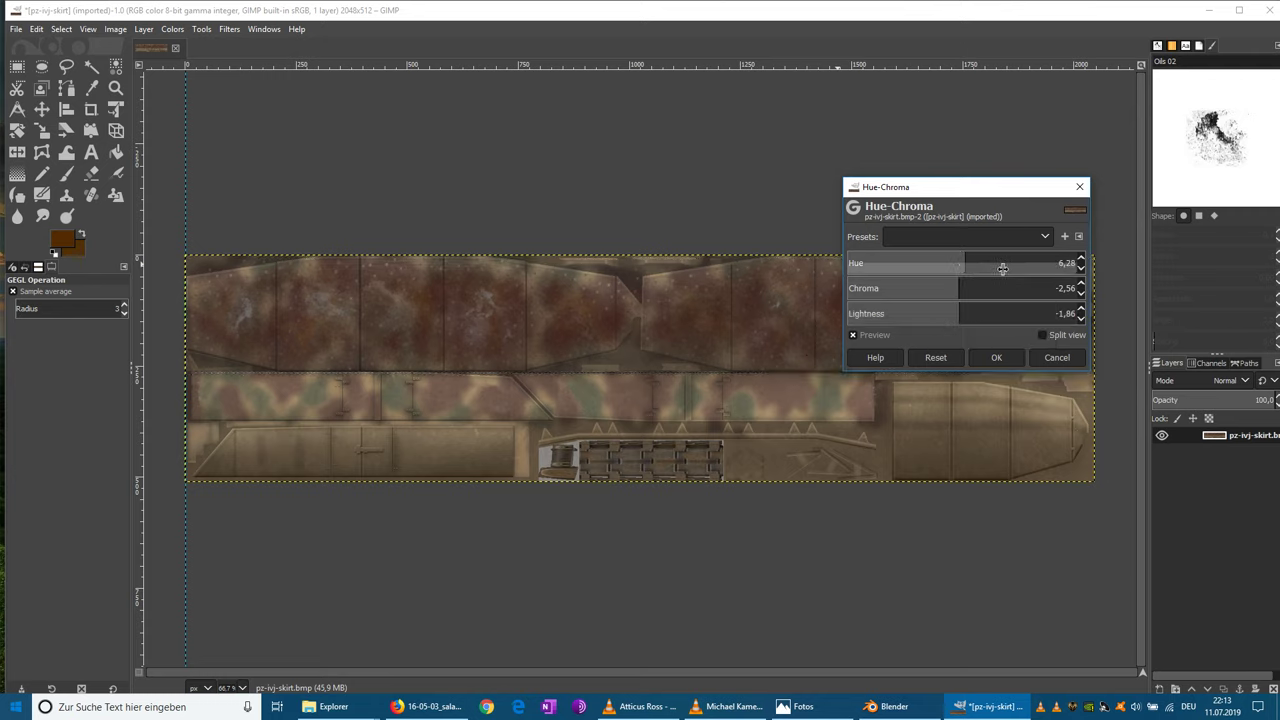
{"action": "left_click_drag", "start_coordinate": [1053, 274], "coordinate": [881, 287]}
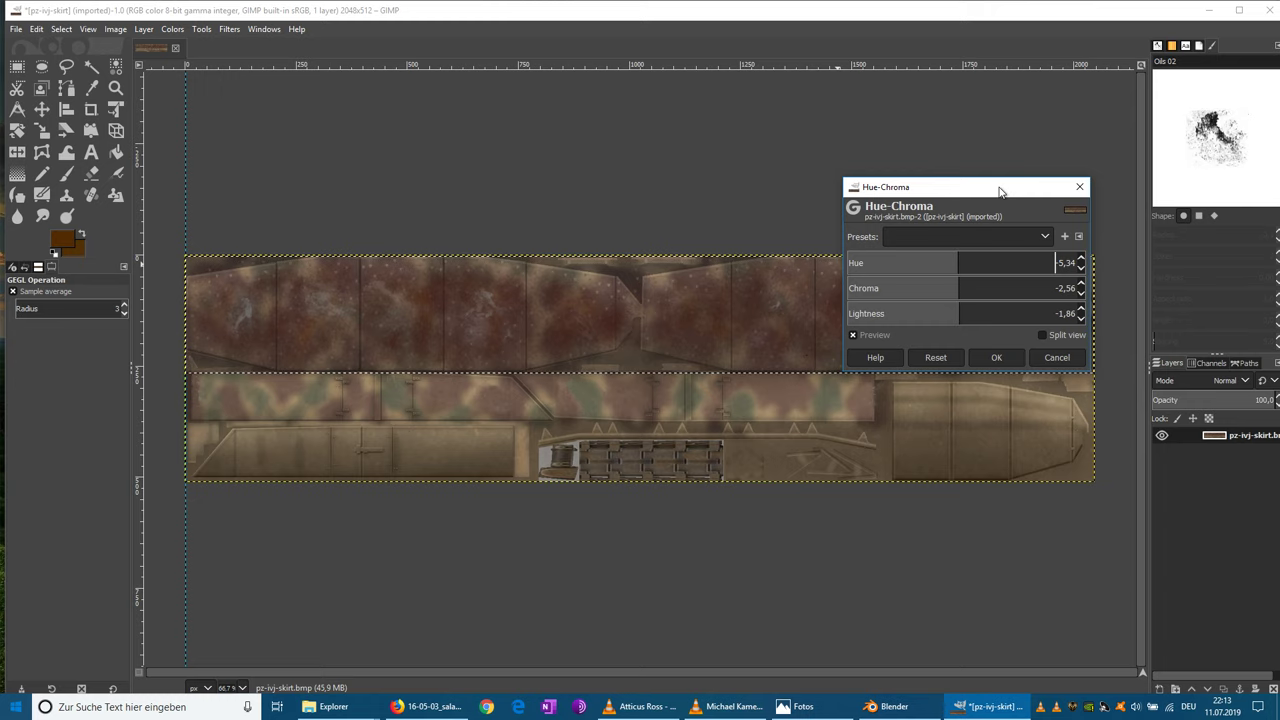
- Check the reference photo, and apply Hue-Chroma to the upper skirt with hue -7.33, chroma -3.14 and lightness -2.91
{"action": "left_click_drag", "start_coordinate": [999, 192], "coordinate": [865, 305]}
{"action": "left_click", "coordinate": [829, 710]}
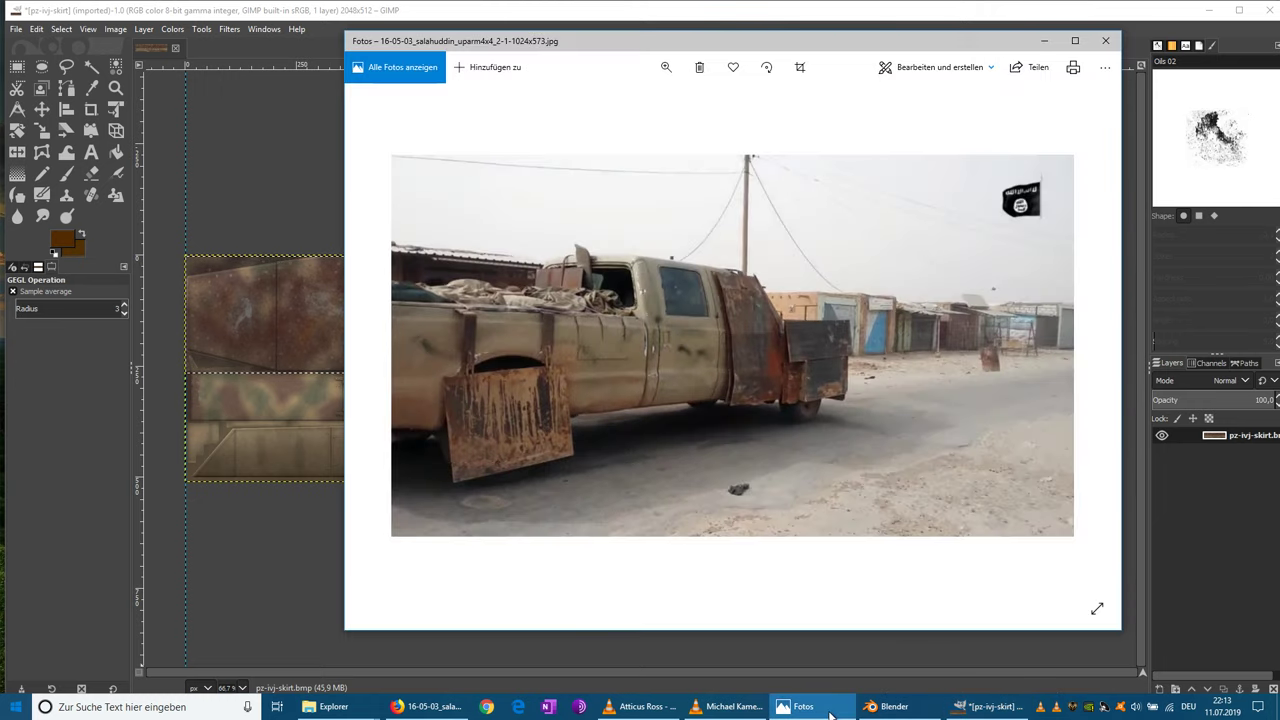
{"action": "left_click", "coordinate": [829, 714]}
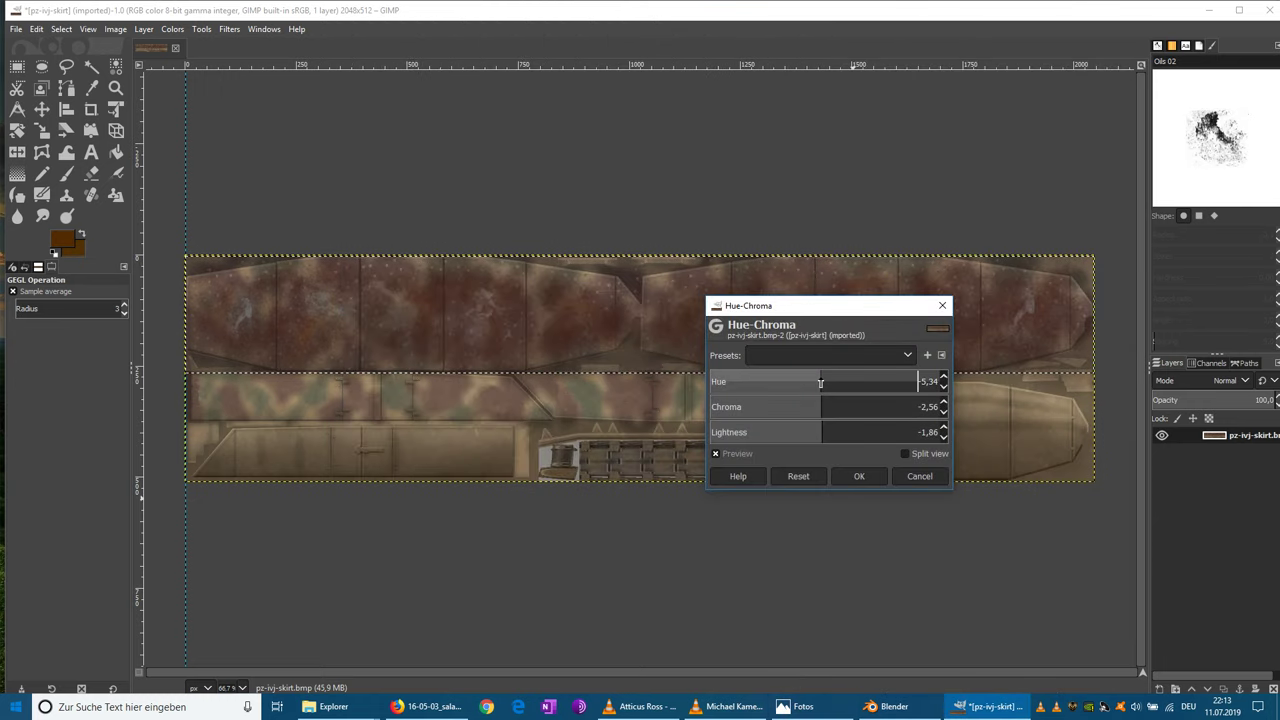
{"action": "left_click", "coordinate": [819, 383]}
{"action": "left_click_drag", "start_coordinate": [817, 383], "coordinate": [828, 410]}
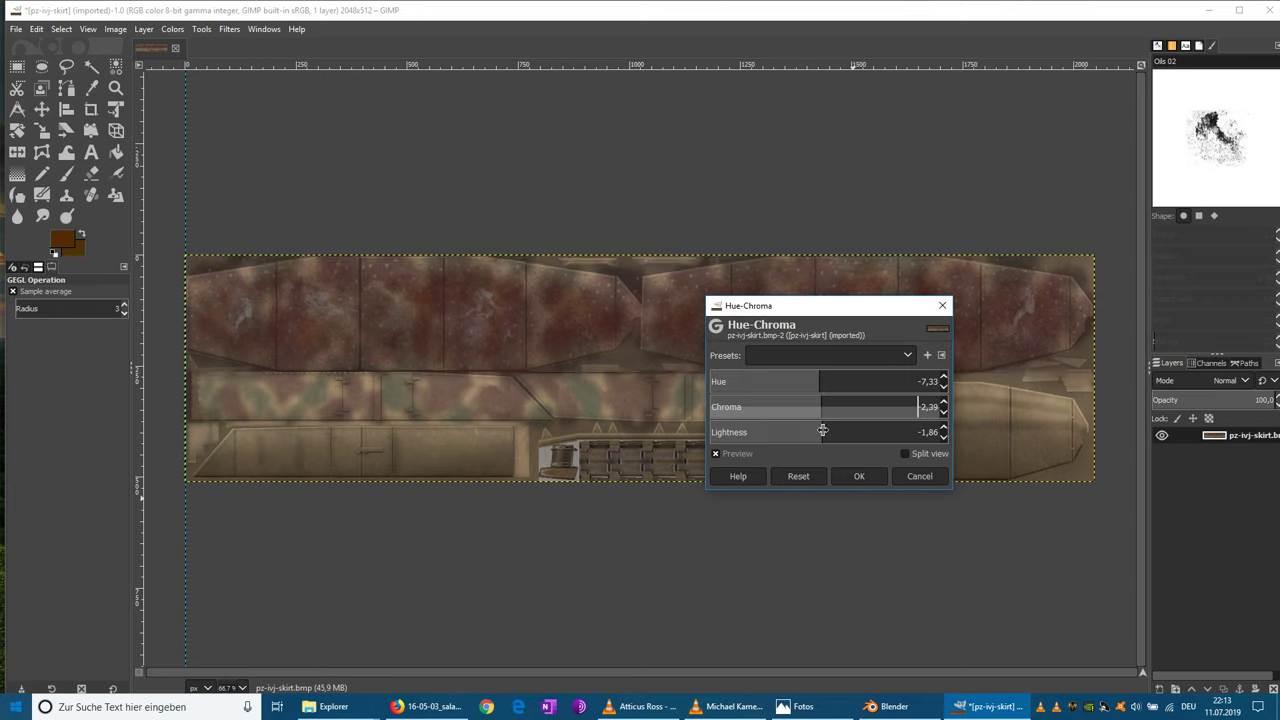
{"action": "left_click_drag", "start_coordinate": [811, 431], "coordinate": [820, 438]}
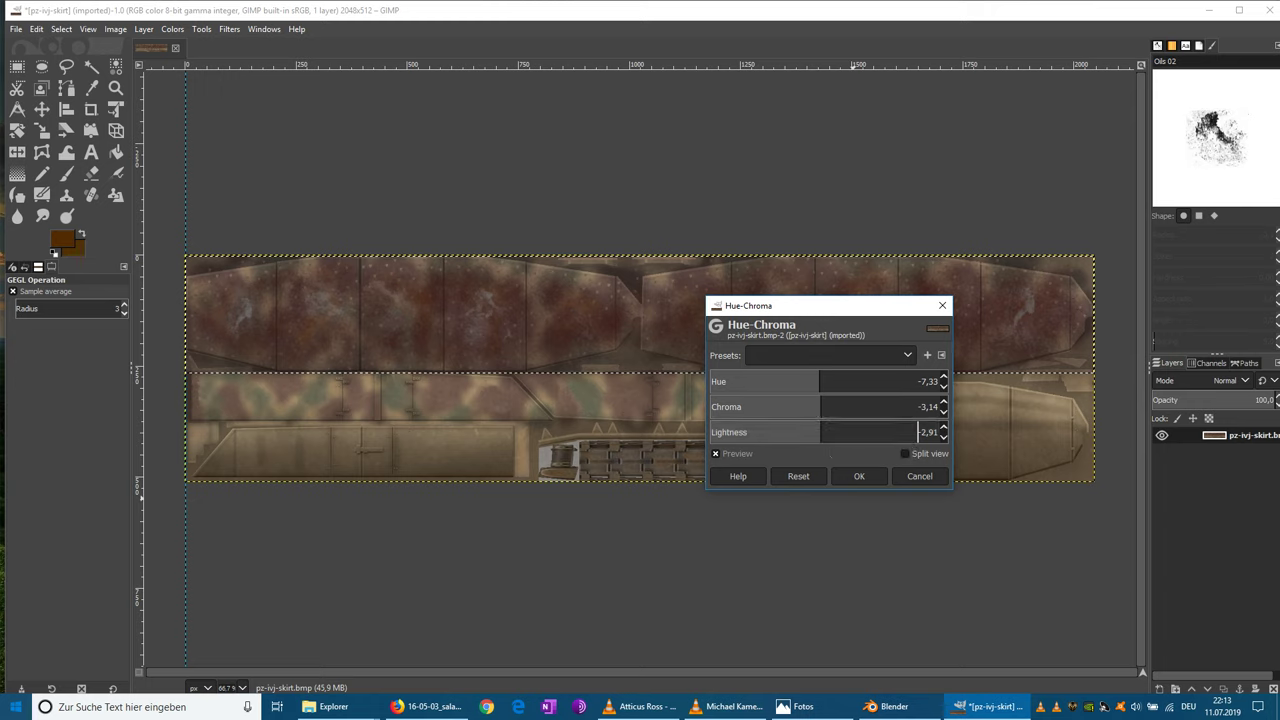
{"action": "left_click_drag", "start_coordinate": [825, 308], "coordinate": [765, 369]}
{"action": "left_click", "coordinate": [806, 534]}
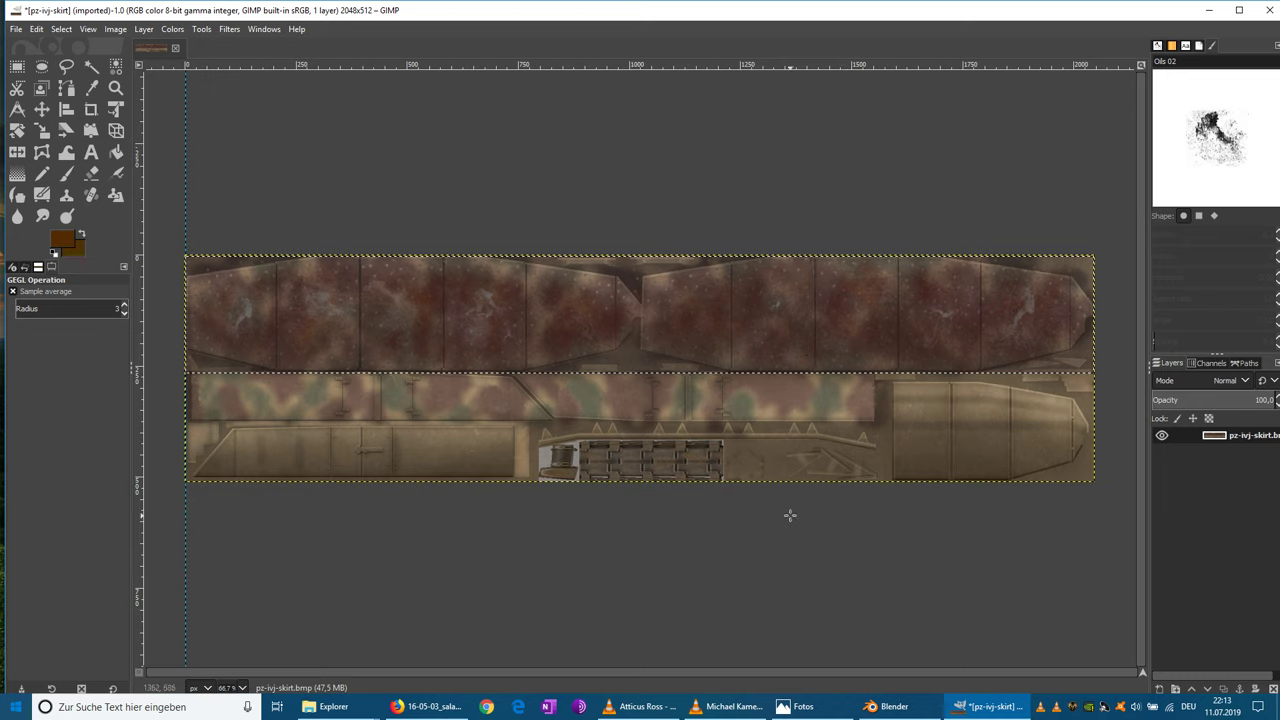
- Start a Brightness-Contrast adjustment on the selected upper skirt with brightness -15 and contrast 7
{"action": "left_click", "coordinate": [202, 29]}
{"action": "mouse_move", "coordinate": [187, 33]}
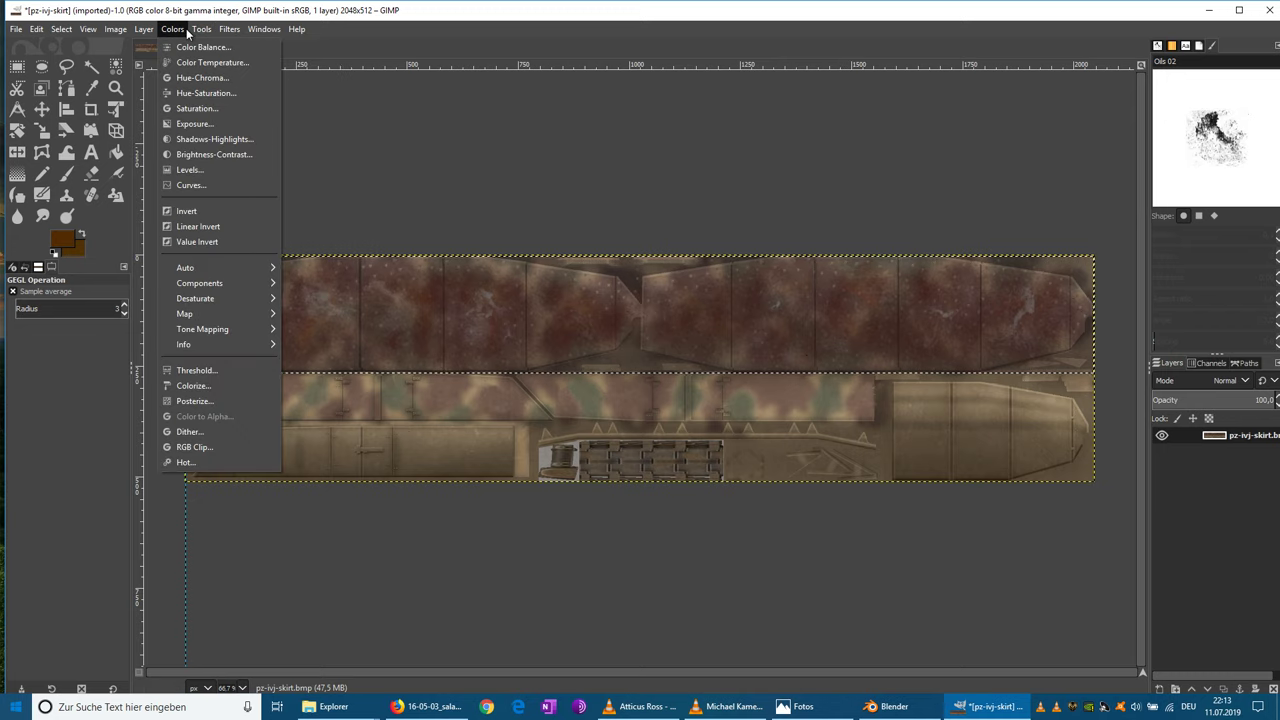
{"action": "left_click", "coordinate": [214, 155]}
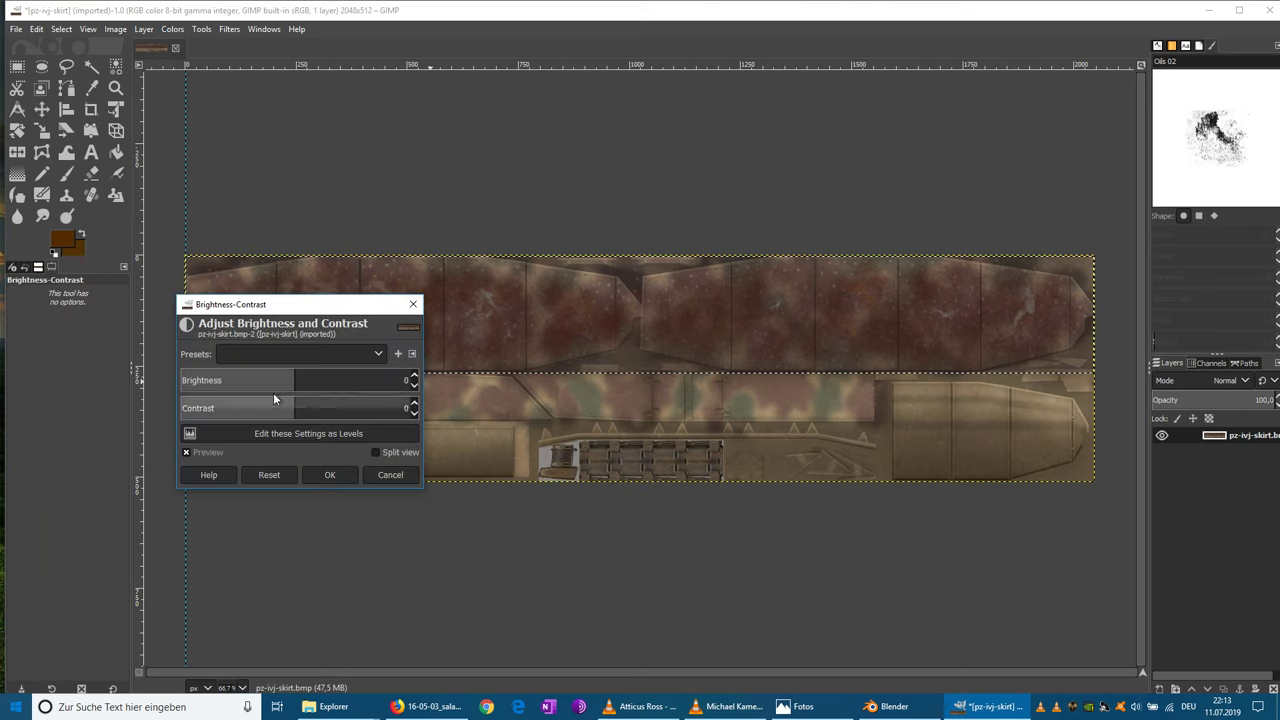
{"action": "left_click_drag", "start_coordinate": [292, 305], "coordinate": [729, 426]}
{"action": "left_click_drag", "start_coordinate": [729, 505], "coordinate": [448, 505]}
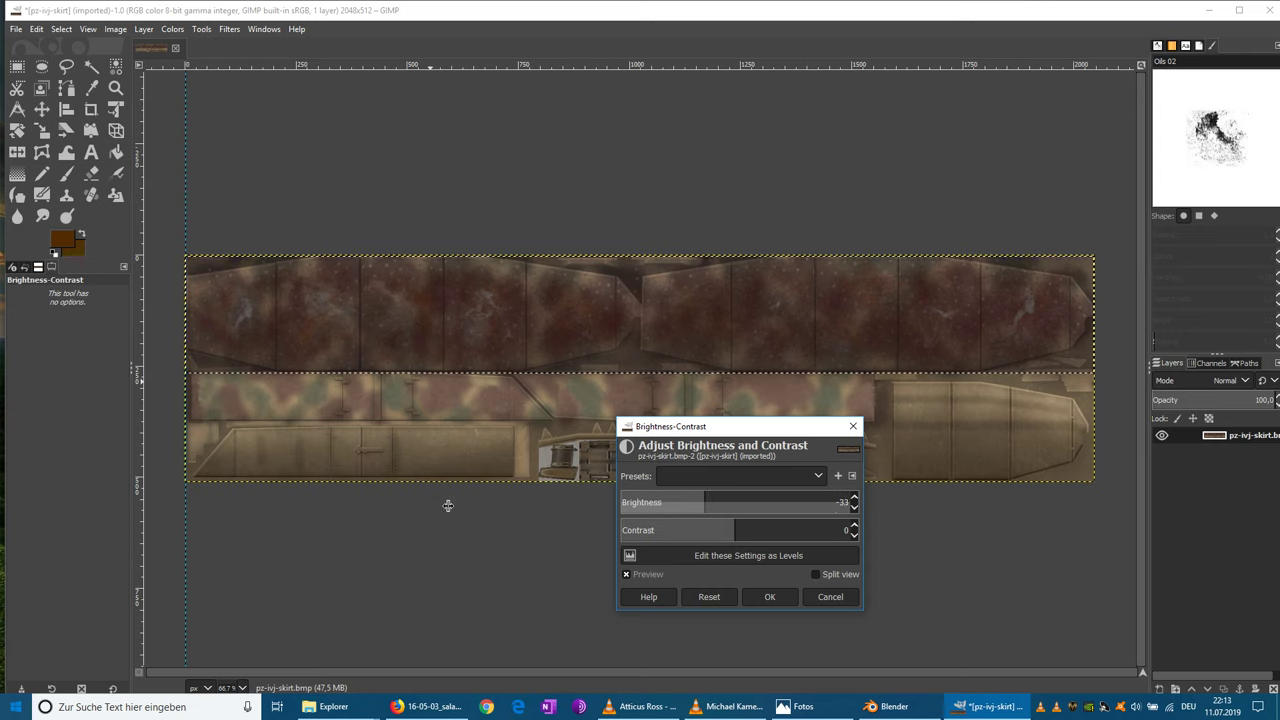
{"action": "left_click_drag", "start_coordinate": [543, 521], "coordinate": [594, 549]}
{"action": "left_click_drag", "start_coordinate": [740, 537], "coordinate": [797, 542]}
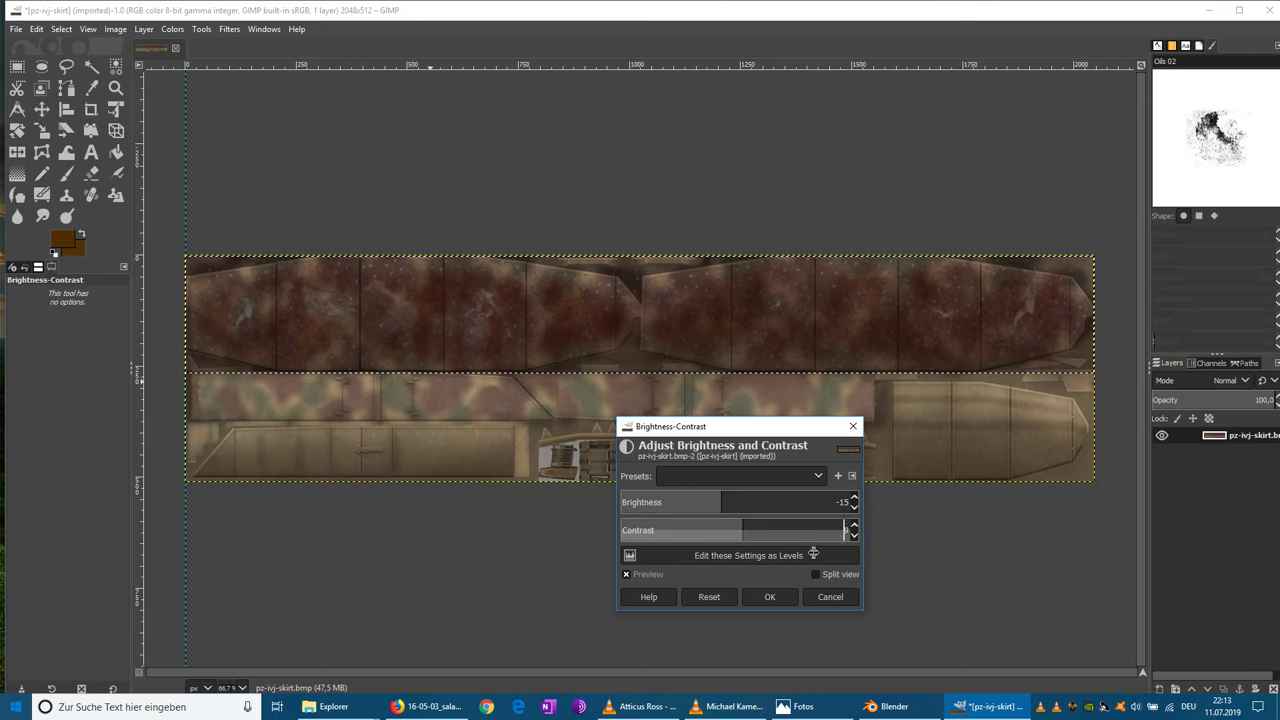
{"action": "left_click_drag", "start_coordinate": [805, 555], "coordinate": [796, 554]}
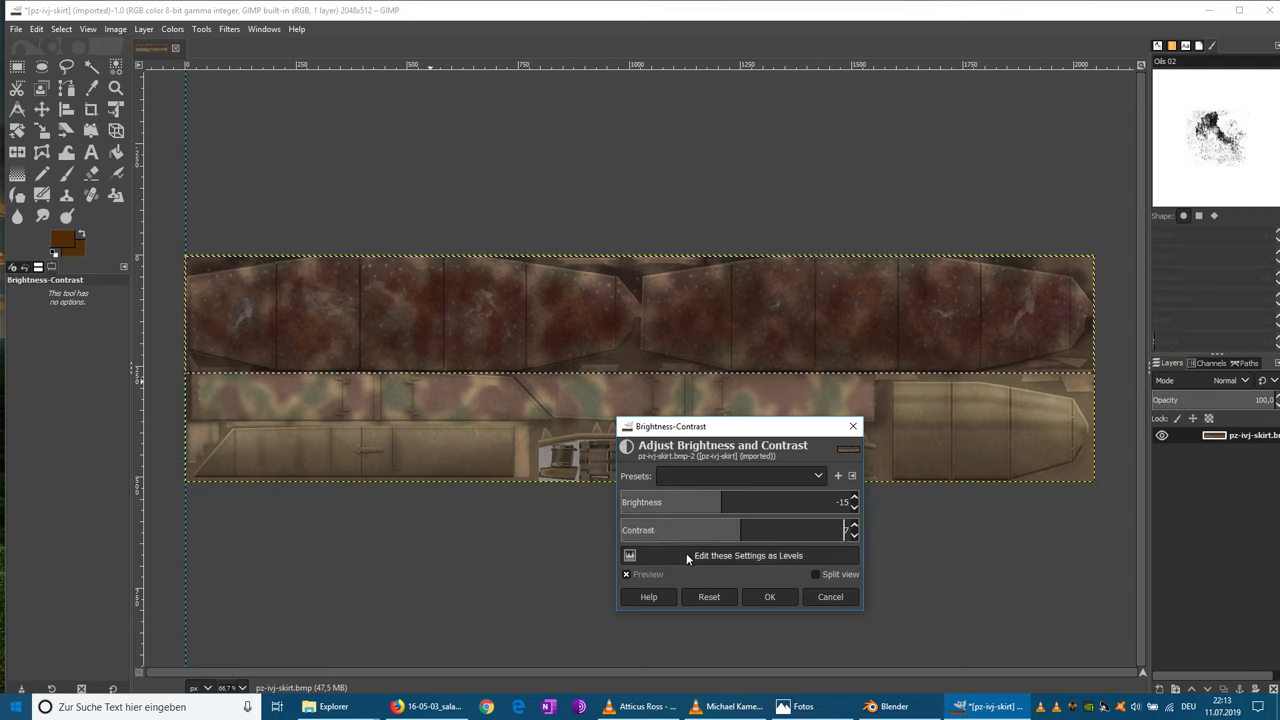
- Set the brightness to -1, compare with the reference photo, and apply the adjustment to the upper skirt
{"action": "left_click_drag", "start_coordinate": [708, 505], "coordinate": [734, 505]}
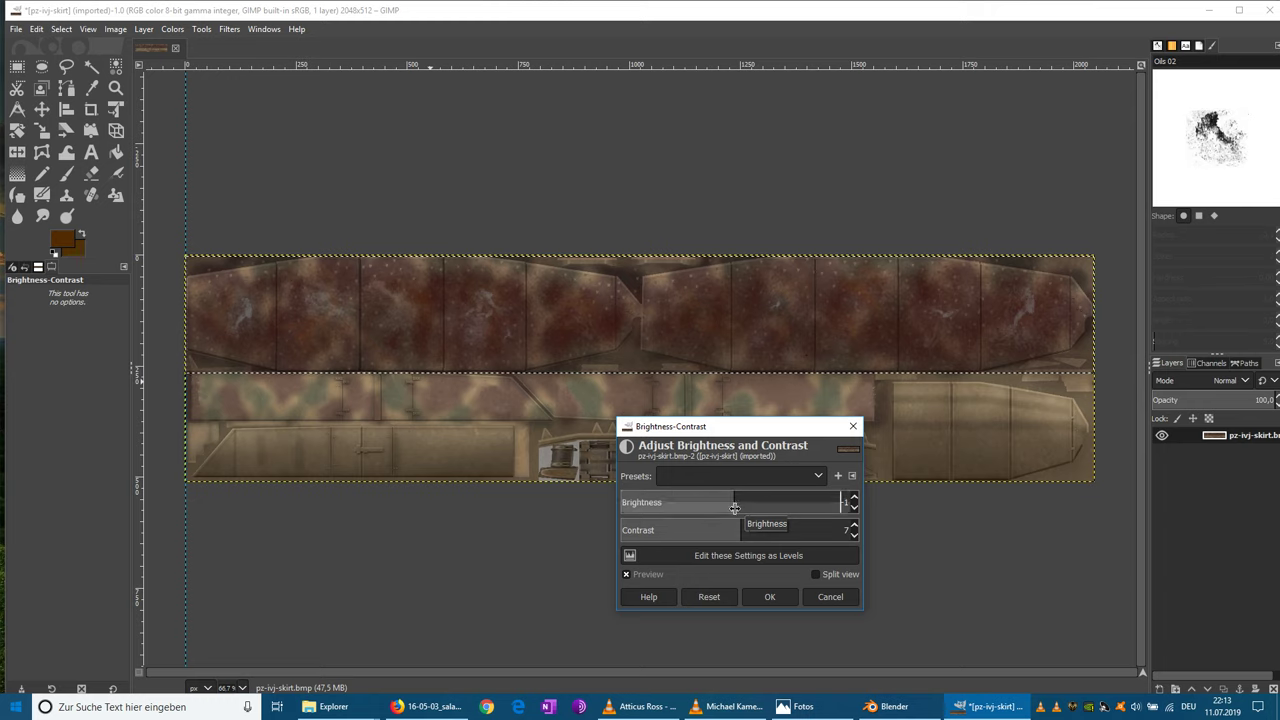
{"action": "left_click_drag", "start_coordinate": [776, 428], "coordinate": [743, 445]}
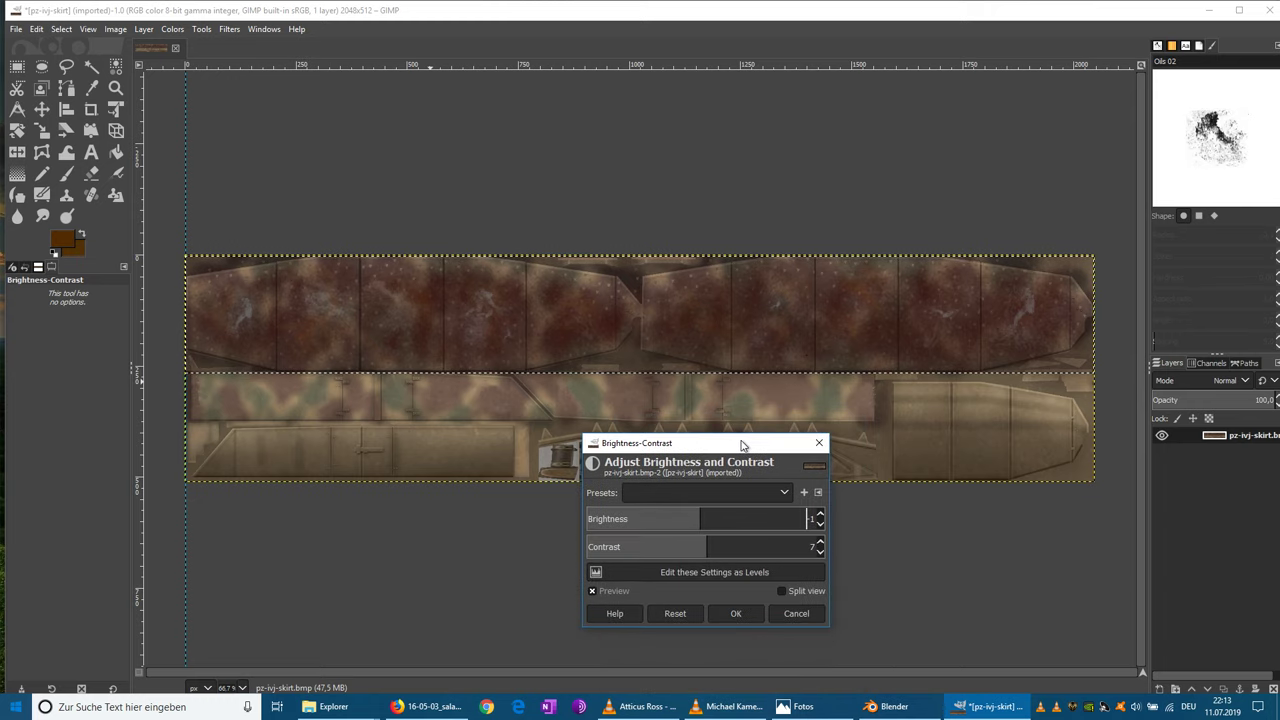
{"action": "left_click", "coordinate": [826, 708]}
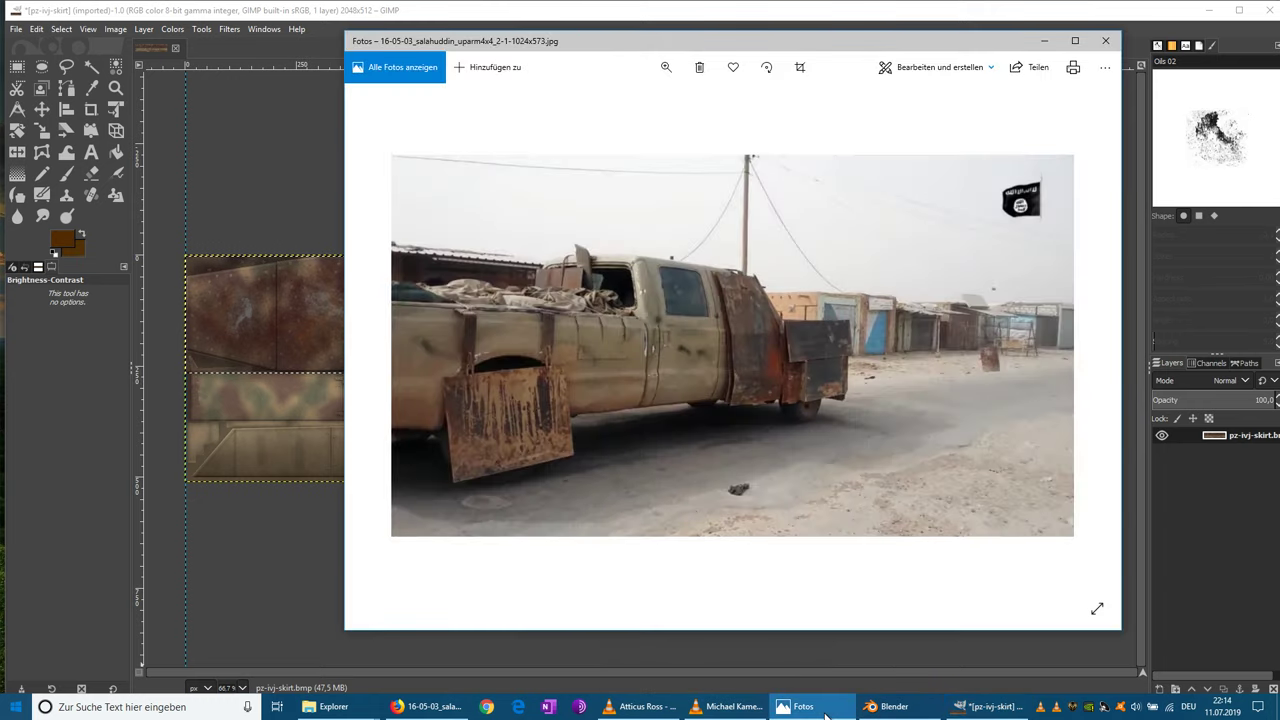
{"action": "left_click", "coordinate": [826, 708]}
{"action": "left_click", "coordinate": [738, 613]}
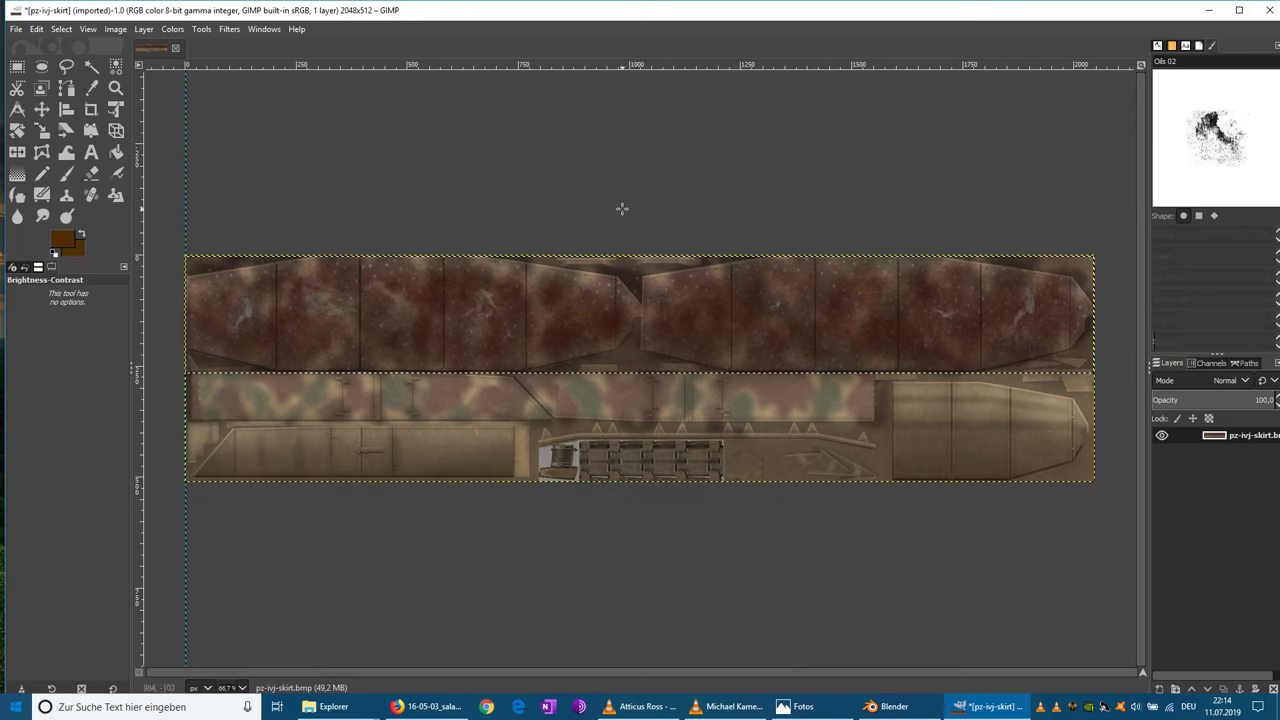
- Export the texture over pz-ivj-skirt.bmp in the taxi folder as a 24-bit R8 G8 B8 BMP without color space information
{"action": "left_click", "coordinate": [16, 28]}
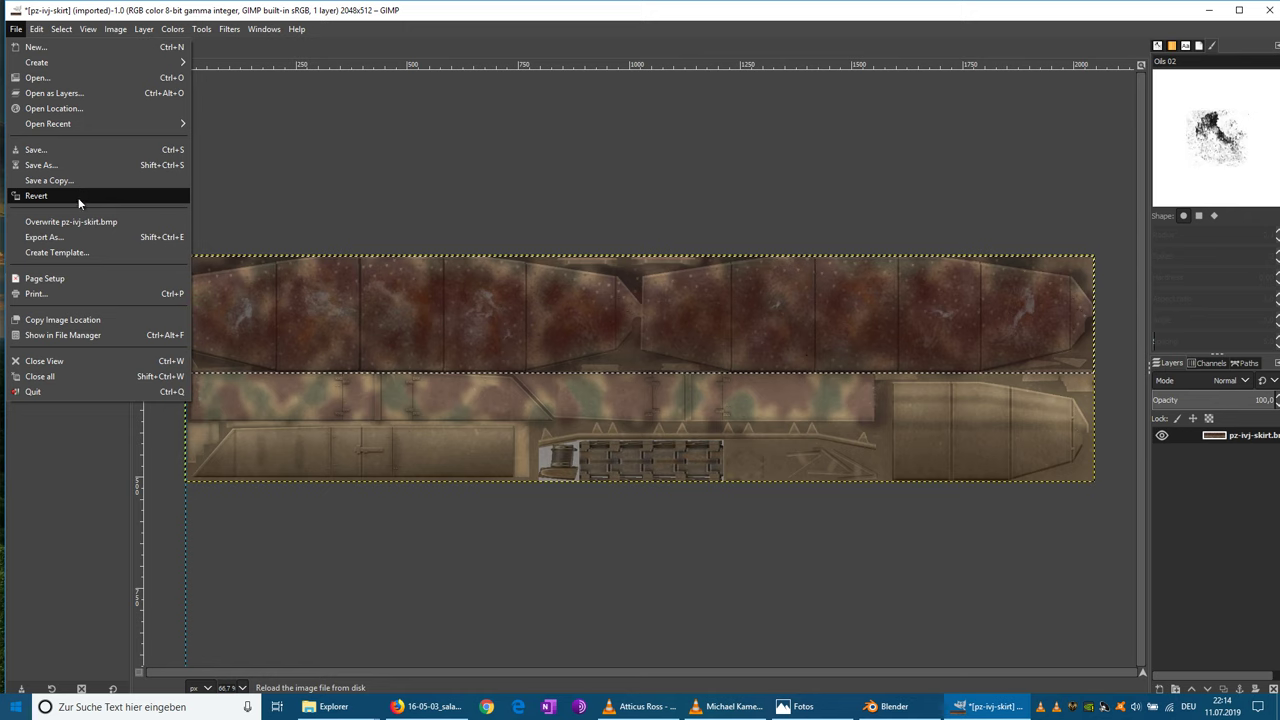
{"action": "left_click", "coordinate": [80, 237]}
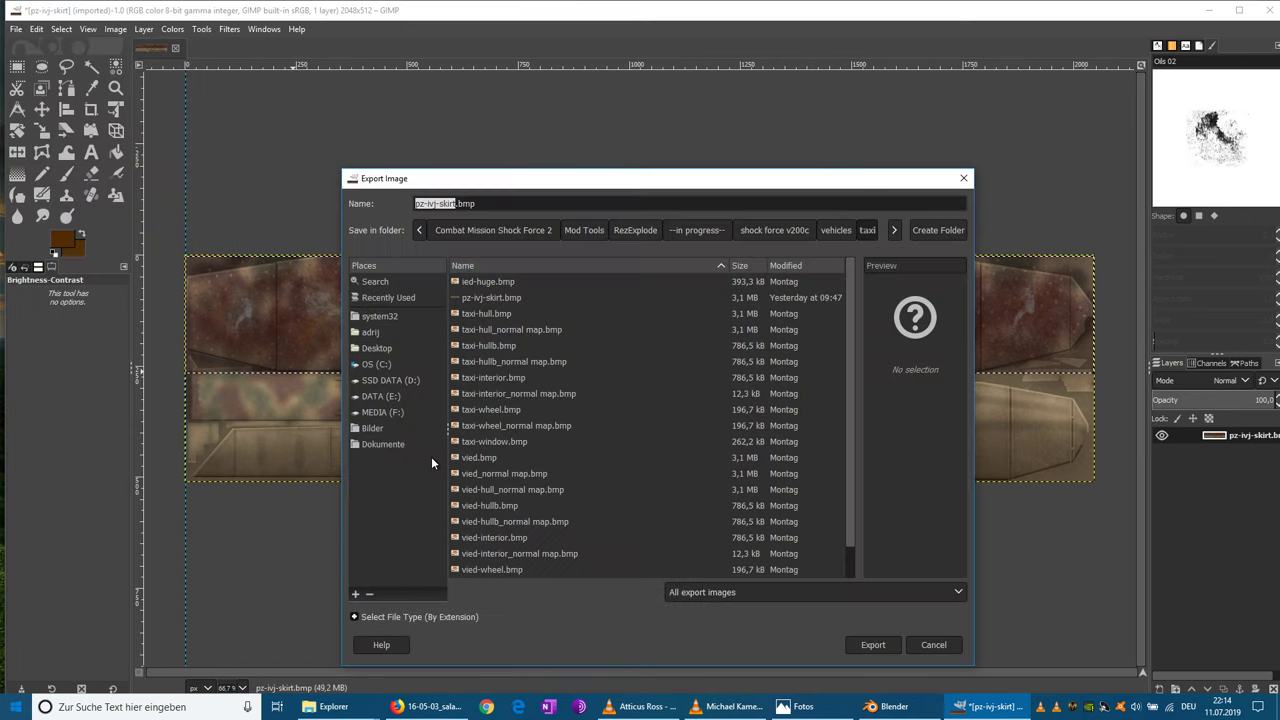
{"action": "left_click", "coordinate": [862, 648]}
{"action": "left_click", "coordinate": [698, 474]}
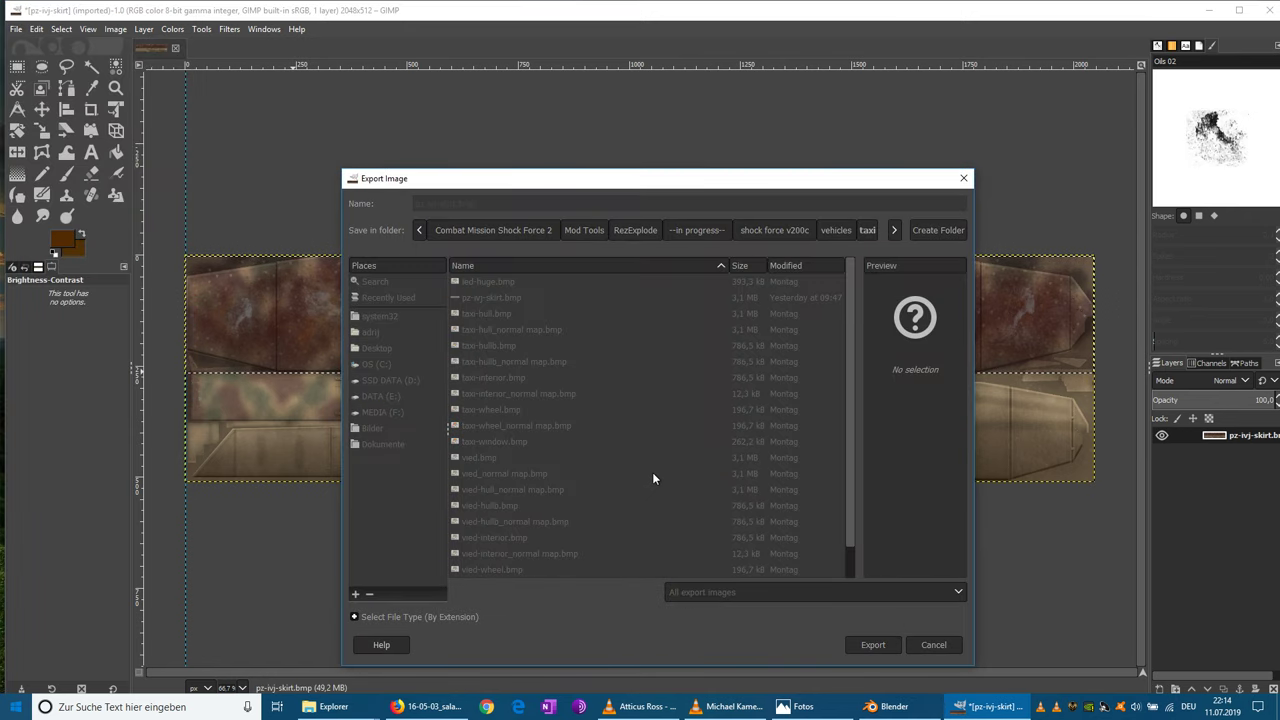
{"action": "left_click", "coordinate": [590, 360]}
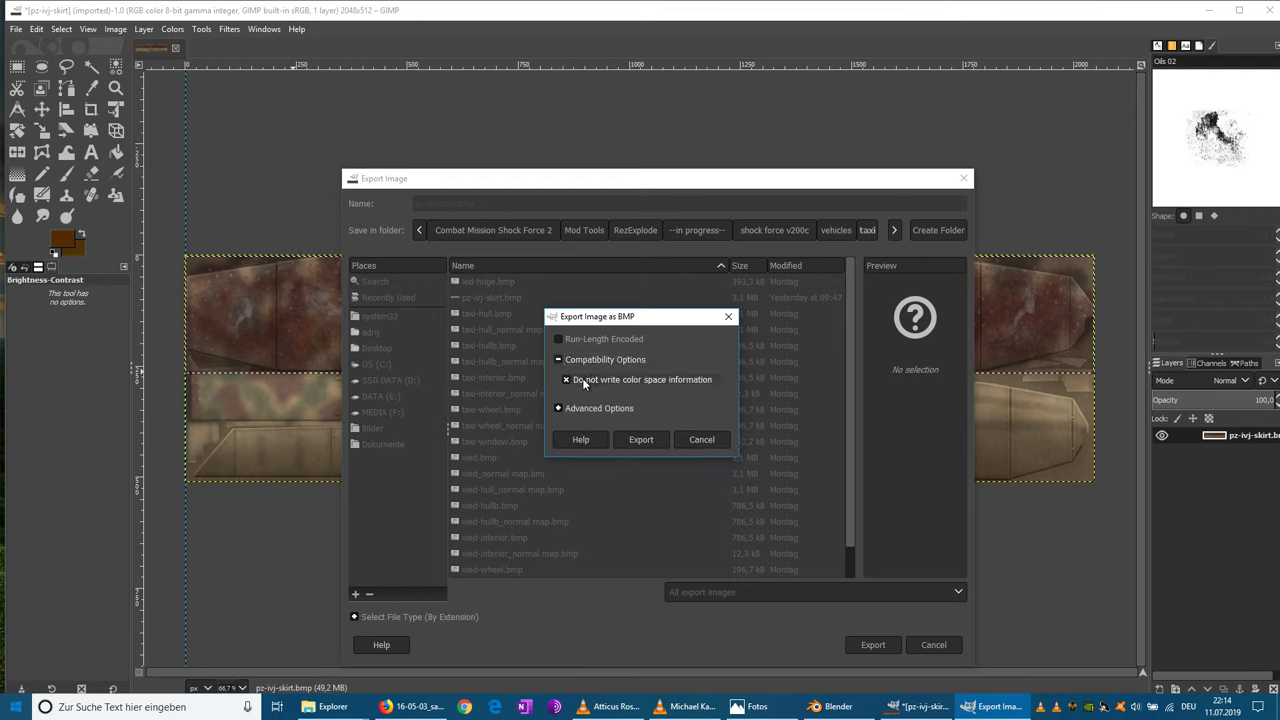
{"action": "left_click", "coordinate": [588, 405]}
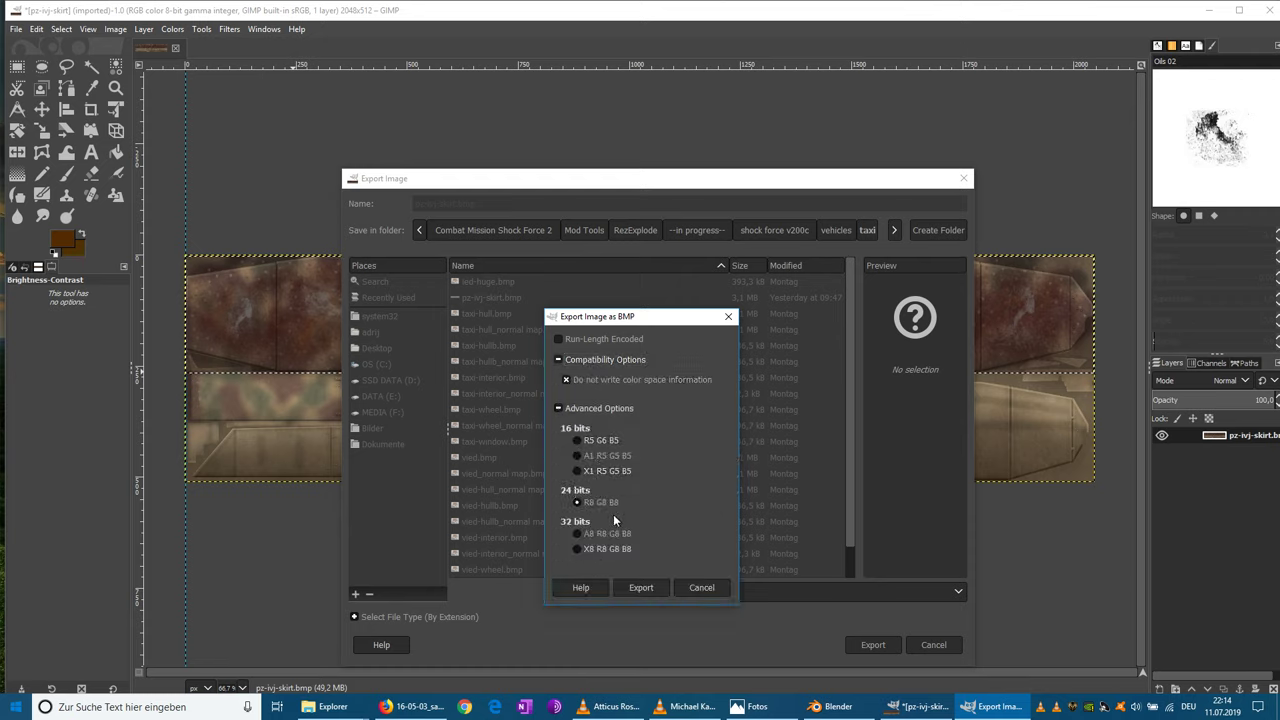
{"action": "left_click", "coordinate": [652, 588]}
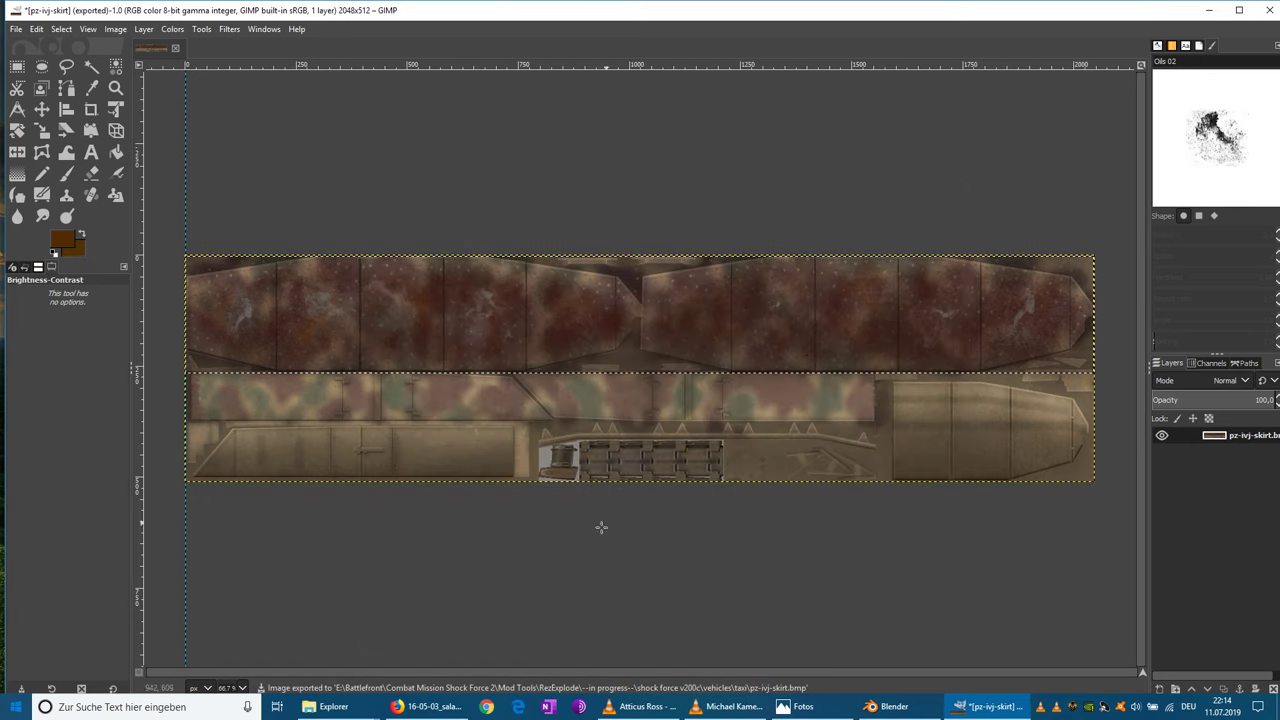
- Switch to Explorer and copy iedmakeshiftac.mdr from the taxi folder into the empty zIED mod folder
{"action": "left_click", "coordinate": [355, 708]}
{"action": "mouse_move", "coordinate": [347, 712]}
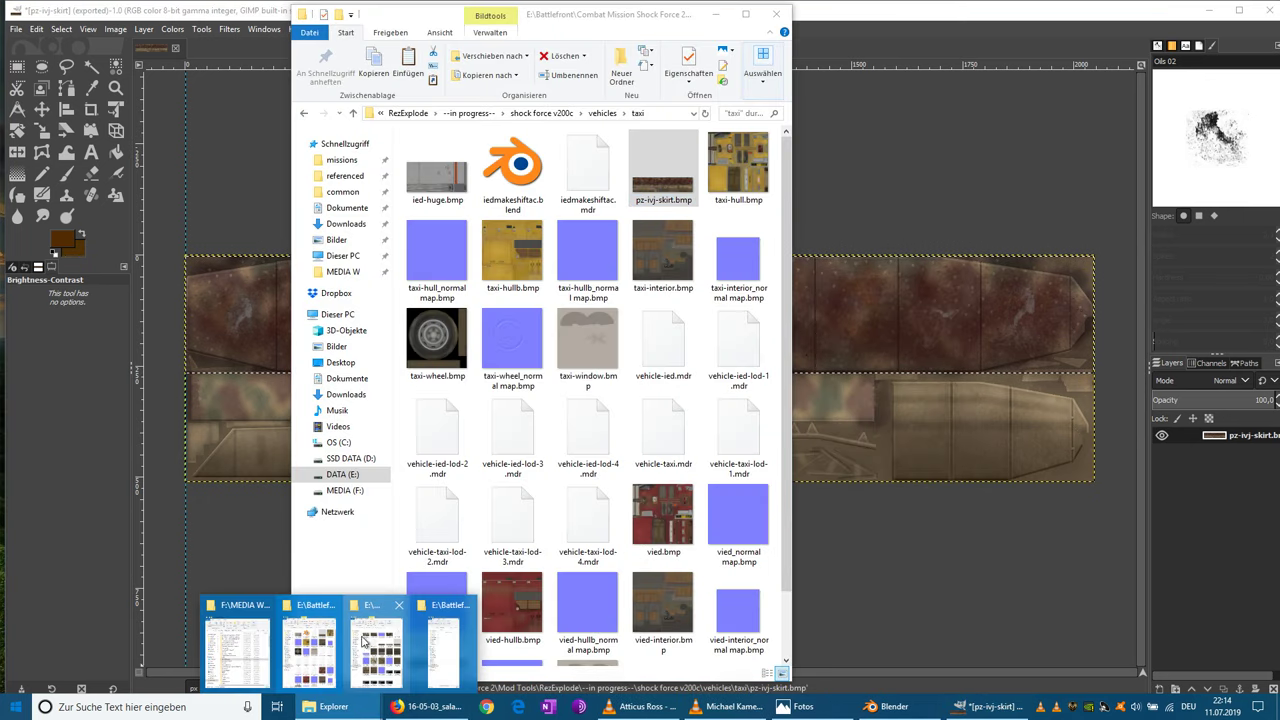
{"action": "left_click", "coordinate": [366, 640]}
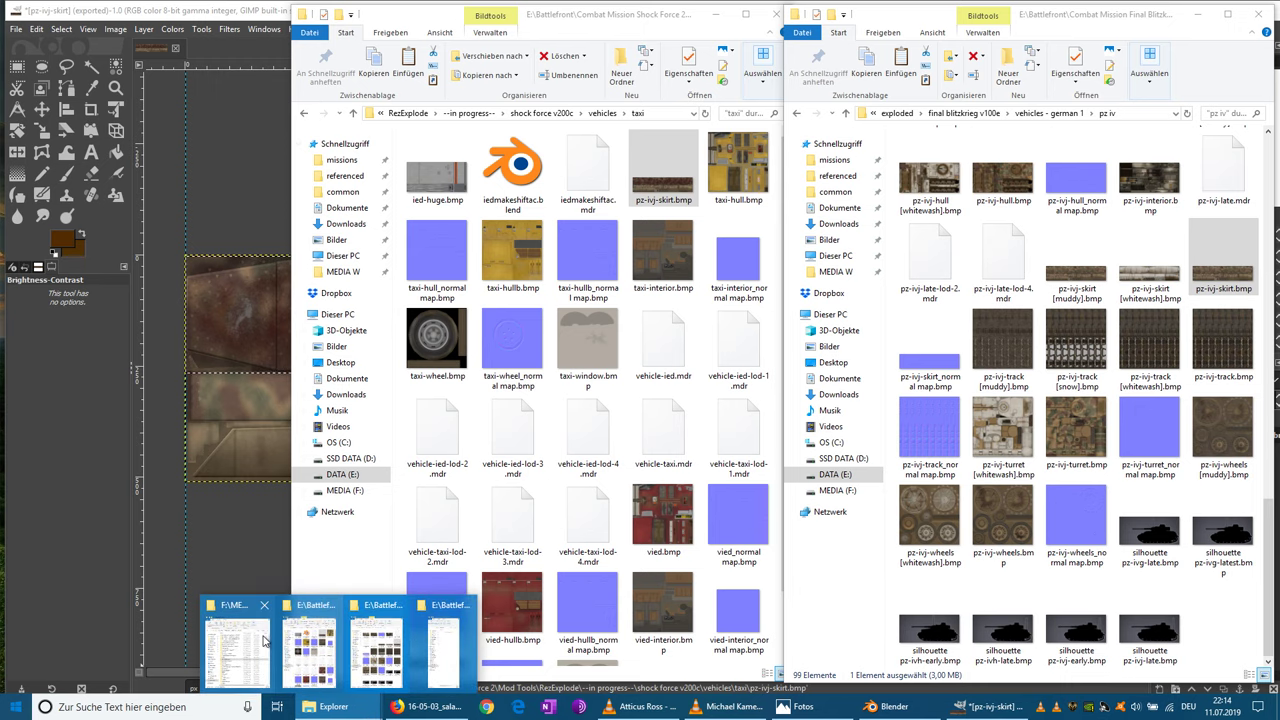
{"action": "left_click", "coordinate": [445, 645]}
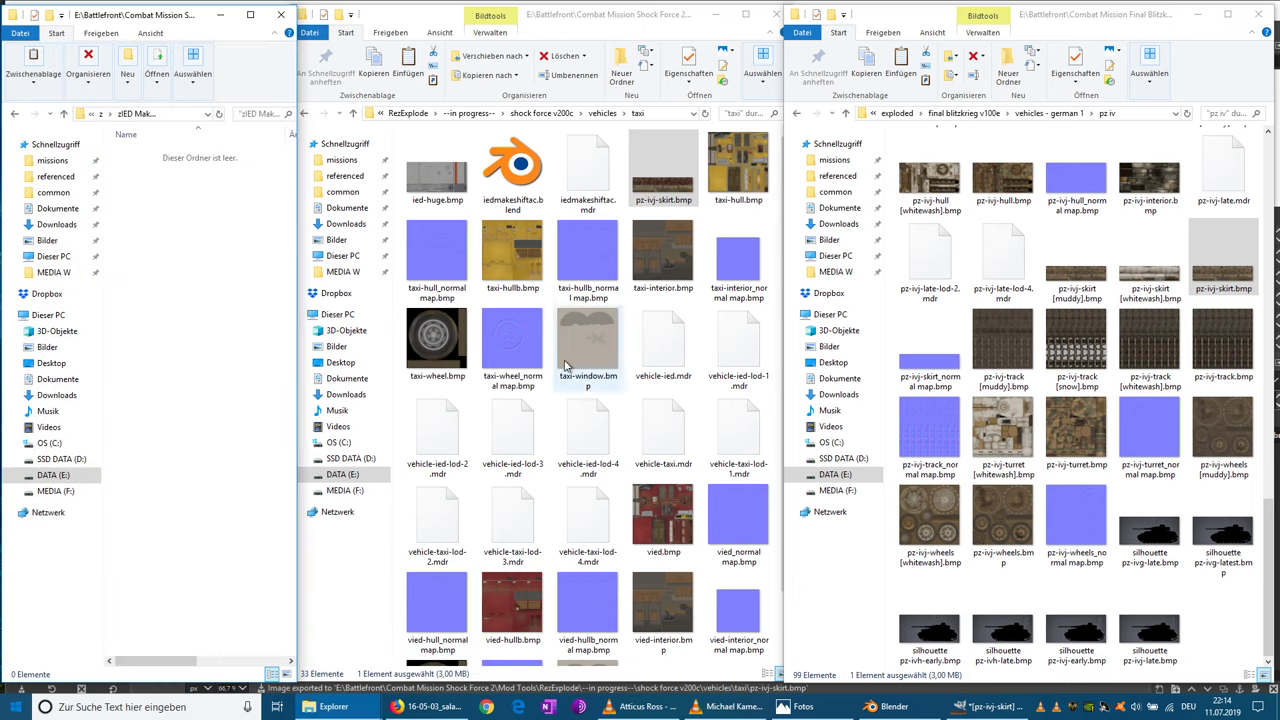
{"action": "left_click", "coordinate": [588, 168]}
{"action": "right_click", "coordinate": [588, 168]}
{"action": "left_click", "coordinate": [628, 377]}
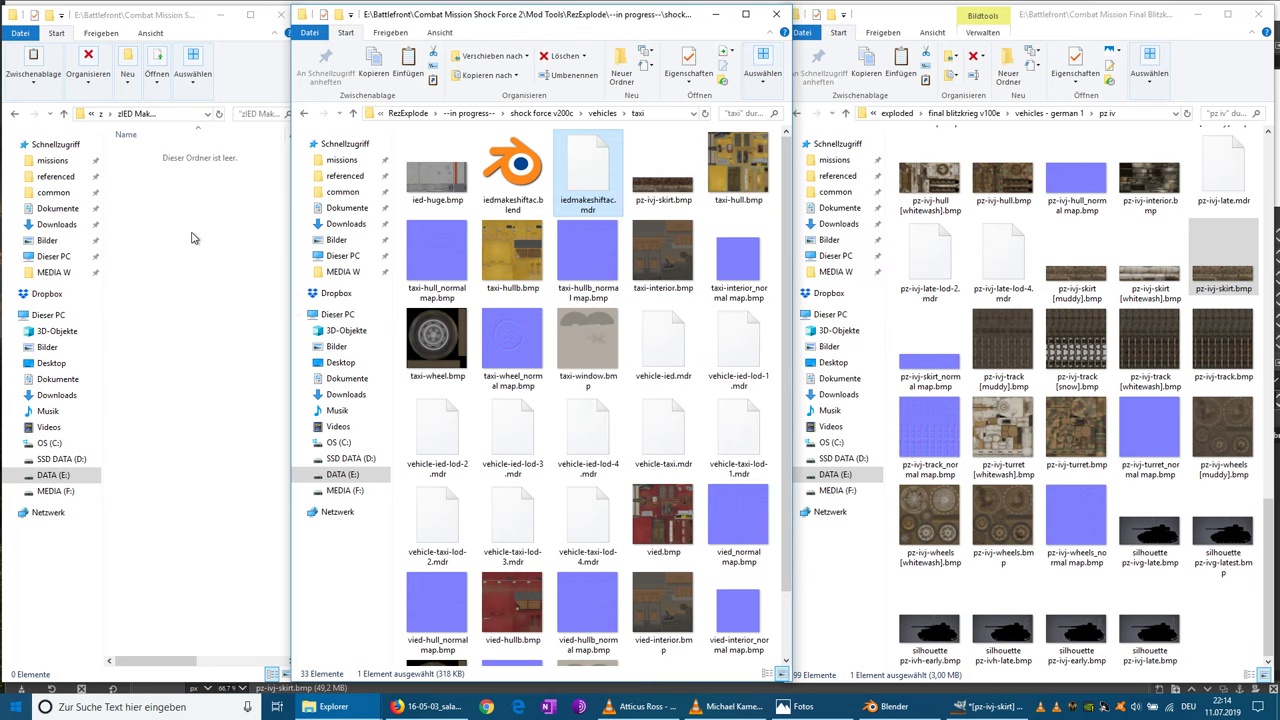
{"action": "right_click", "coordinate": [193, 232]}
{"action": "left_click", "coordinate": [236, 326]}
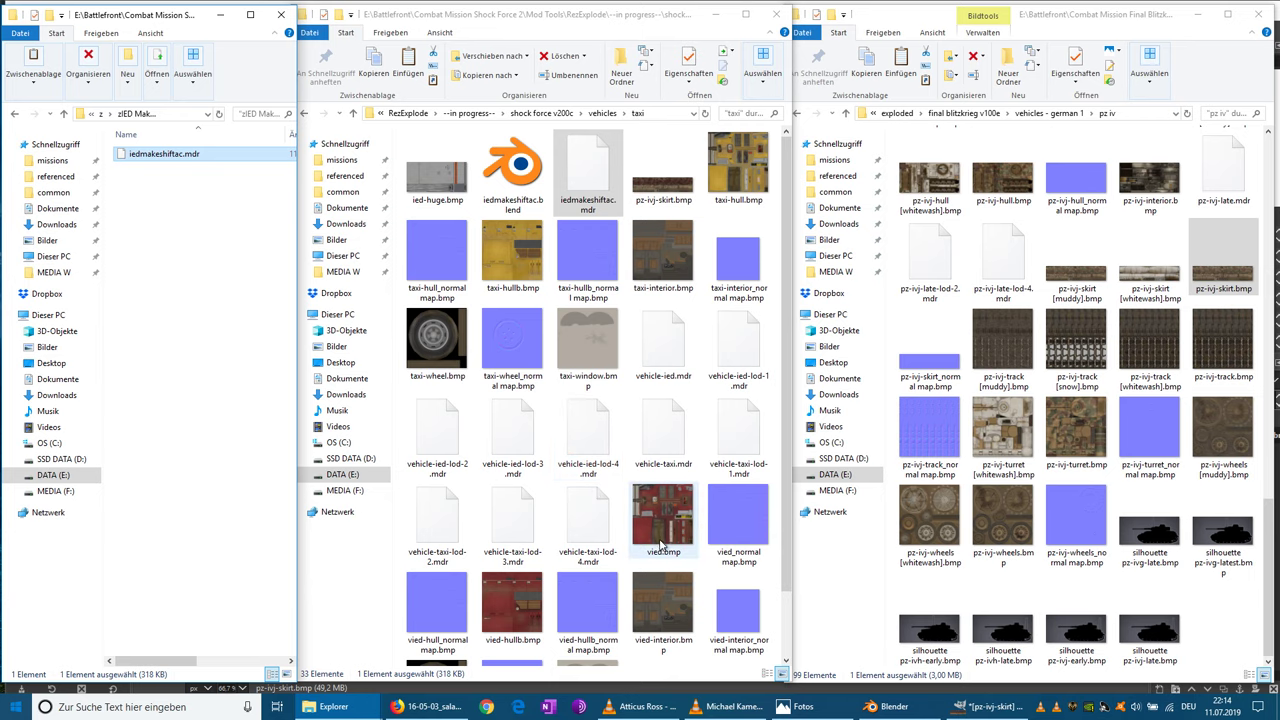
- Copy the reworked pz-ivj-skirt.bmp from the taxi folder into the zIED mod folder
{"action": "scroll", "coordinate": [660, 545], "scroll_direction": "down", "scroll_amount": 1}
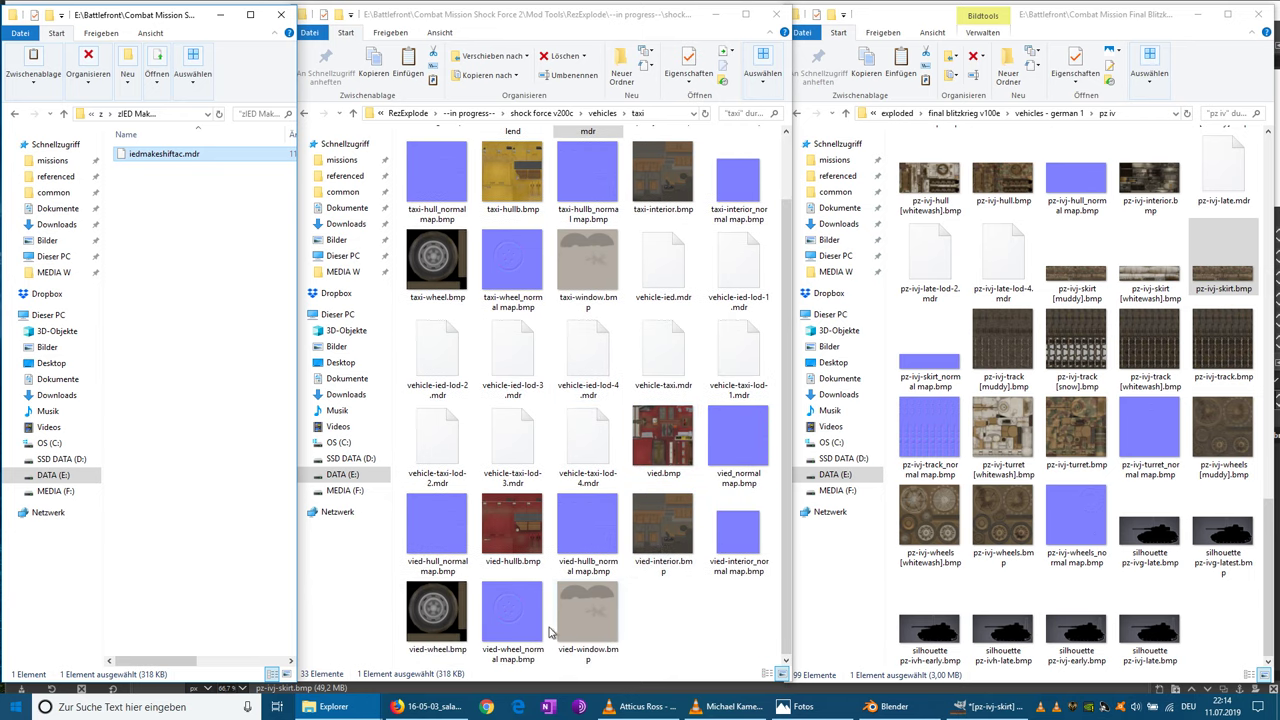
{"action": "scroll", "coordinate": [670, 572], "scroll_direction": "up", "scroll_amount": 1}
{"action": "left_click", "coordinate": [660, 200]}
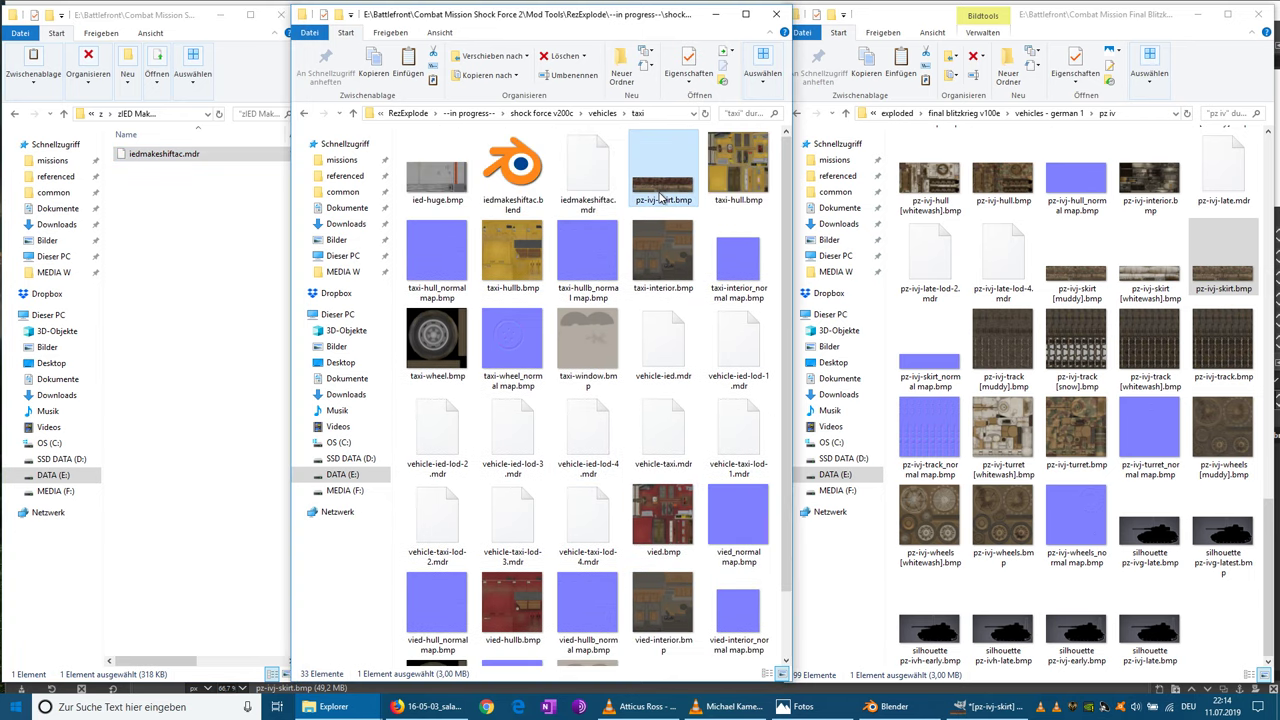
{"action": "right_click", "coordinate": [657, 193]}
{"action": "left_click", "coordinate": [700, 561]}
{"action": "right_click", "coordinate": [192, 298]}
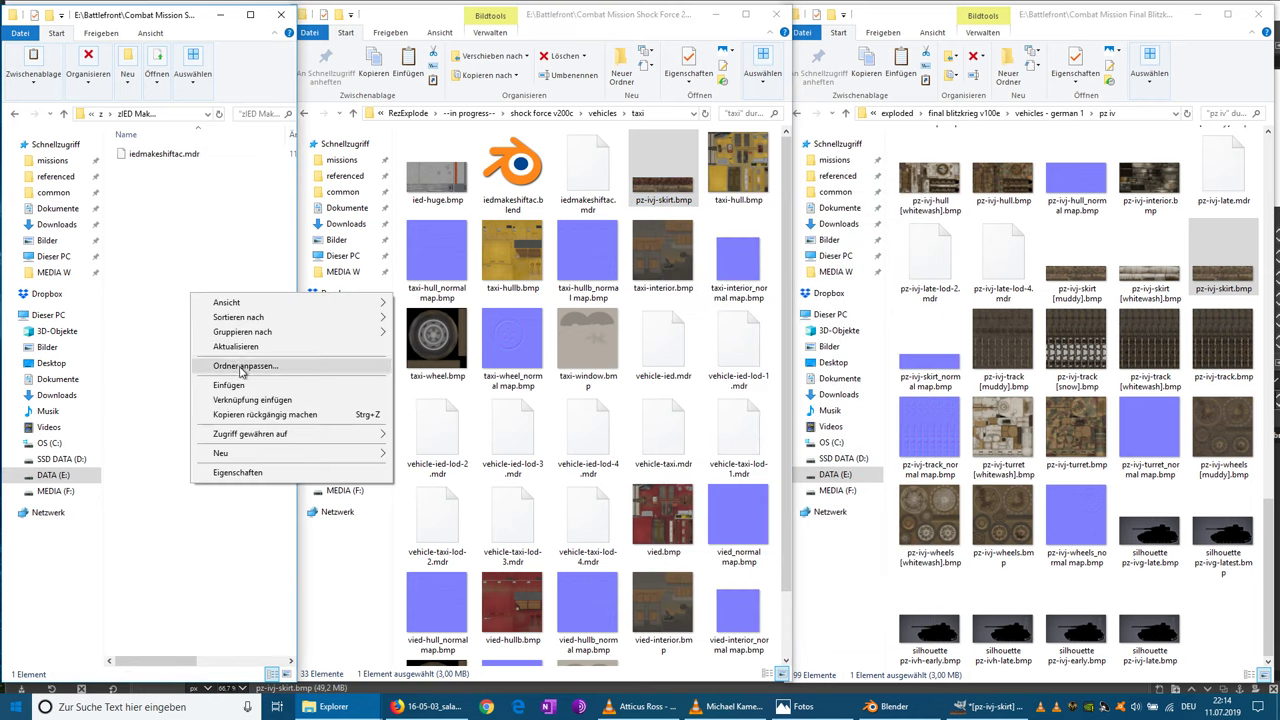
{"action": "left_click", "coordinate": [215, 384]}
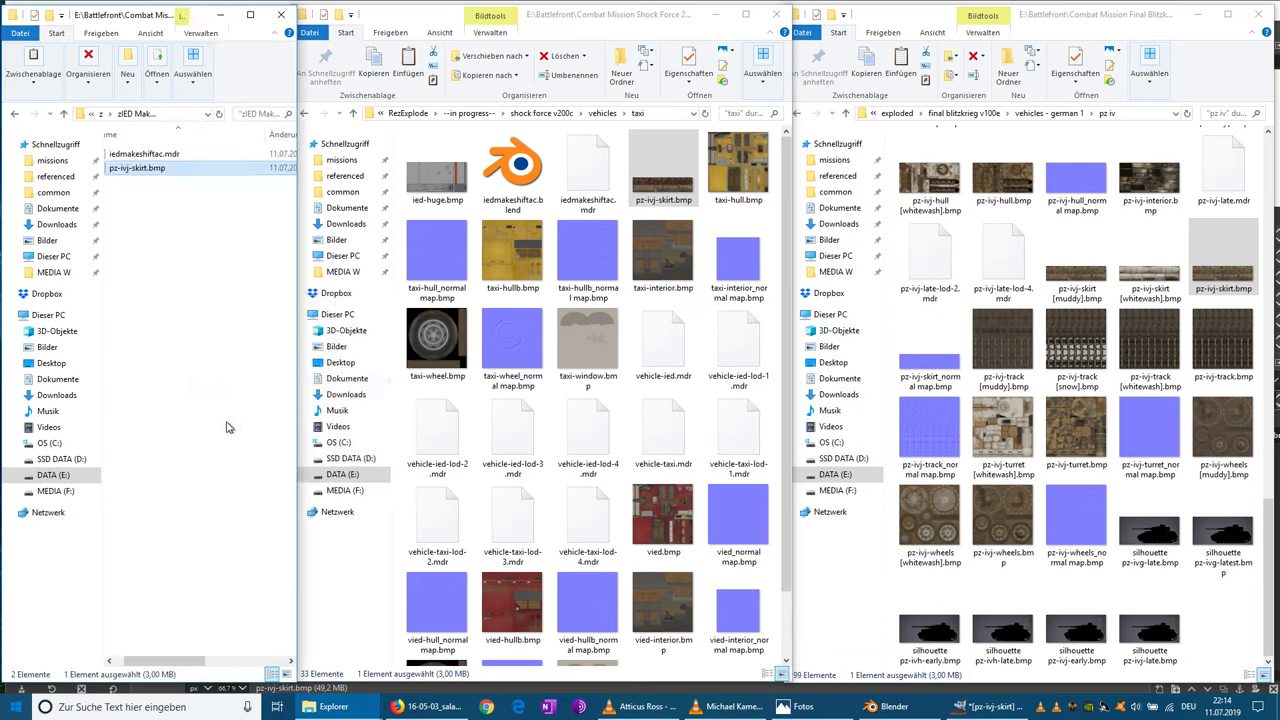
- Examine the red car textures vied.bmp and vied-hullb.bmp in the taxi folder, comparing their body and door areas
{"action": "left_click", "coordinate": [519, 614]}
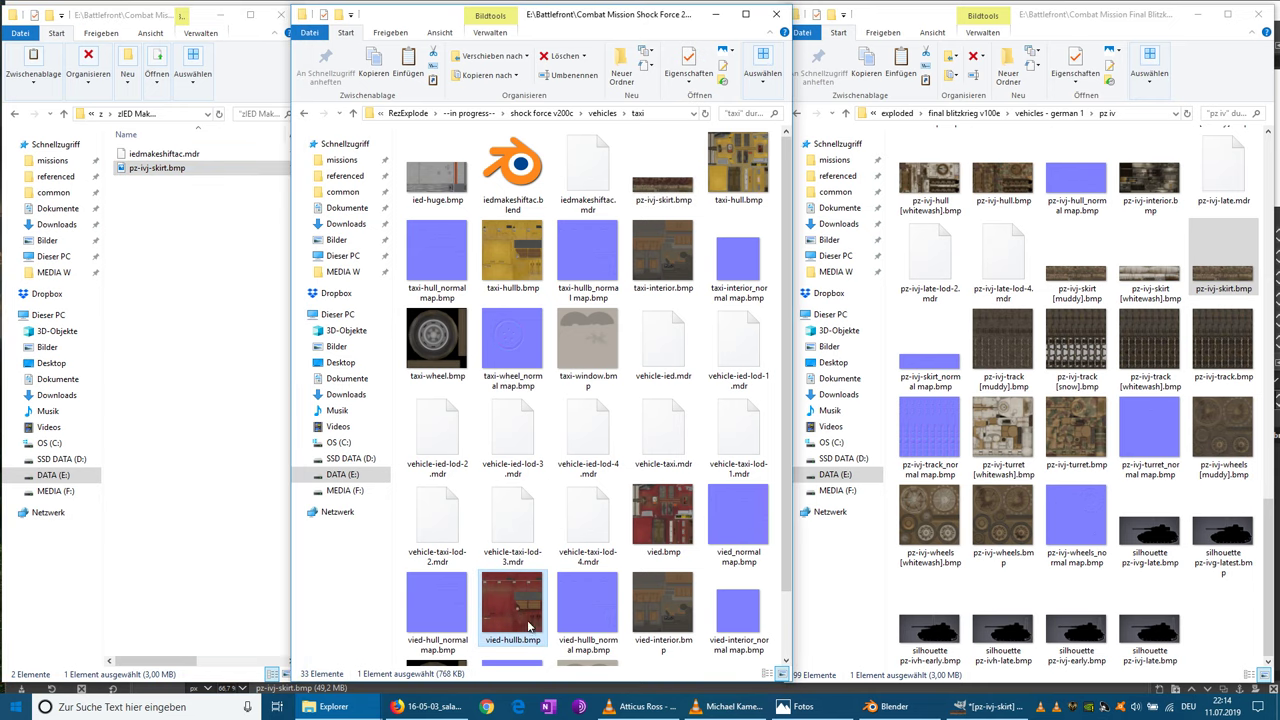
{"action": "double_click", "coordinate": [667, 531]}
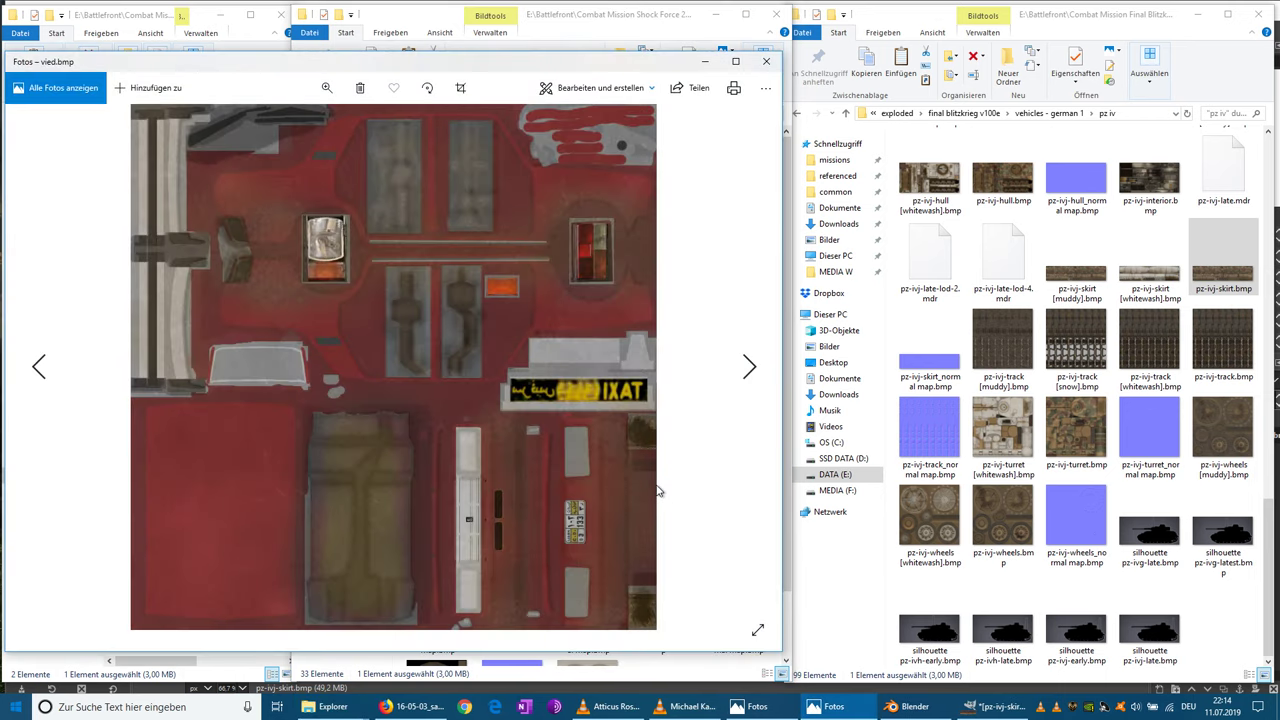
{"action": "left_click", "coordinate": [766, 61]}
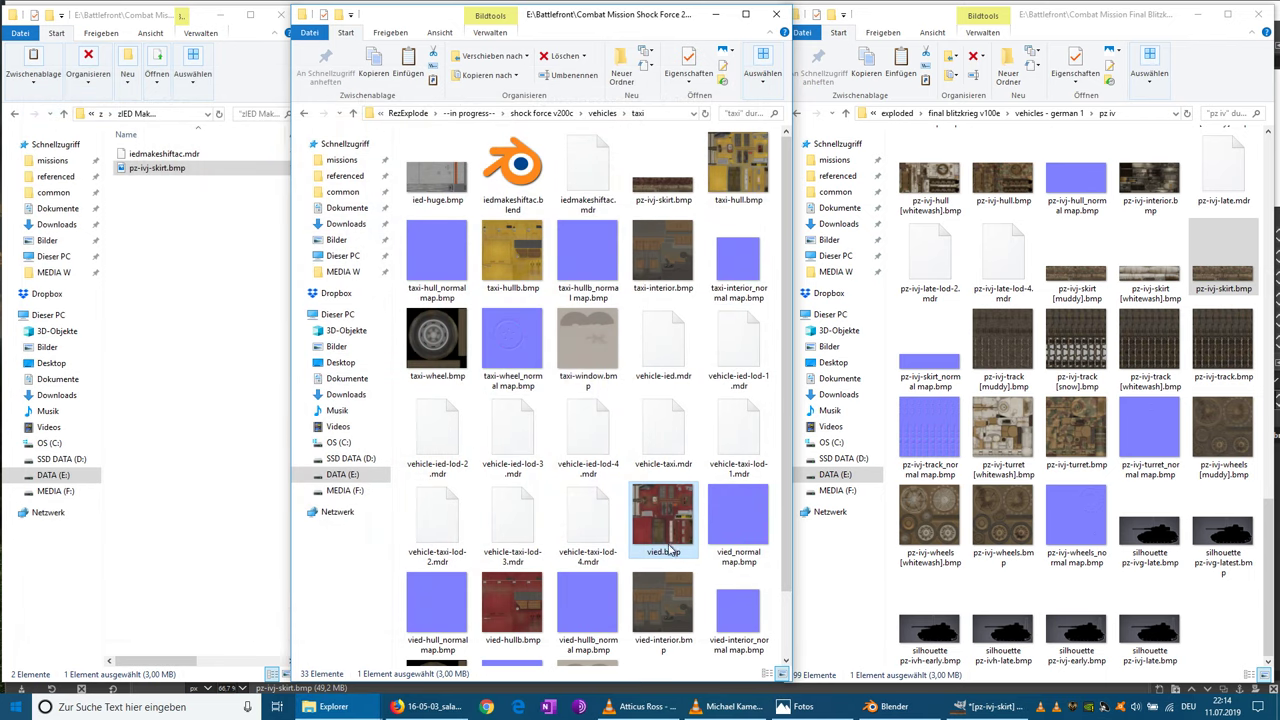
{"action": "double_click", "coordinate": [512, 605]}
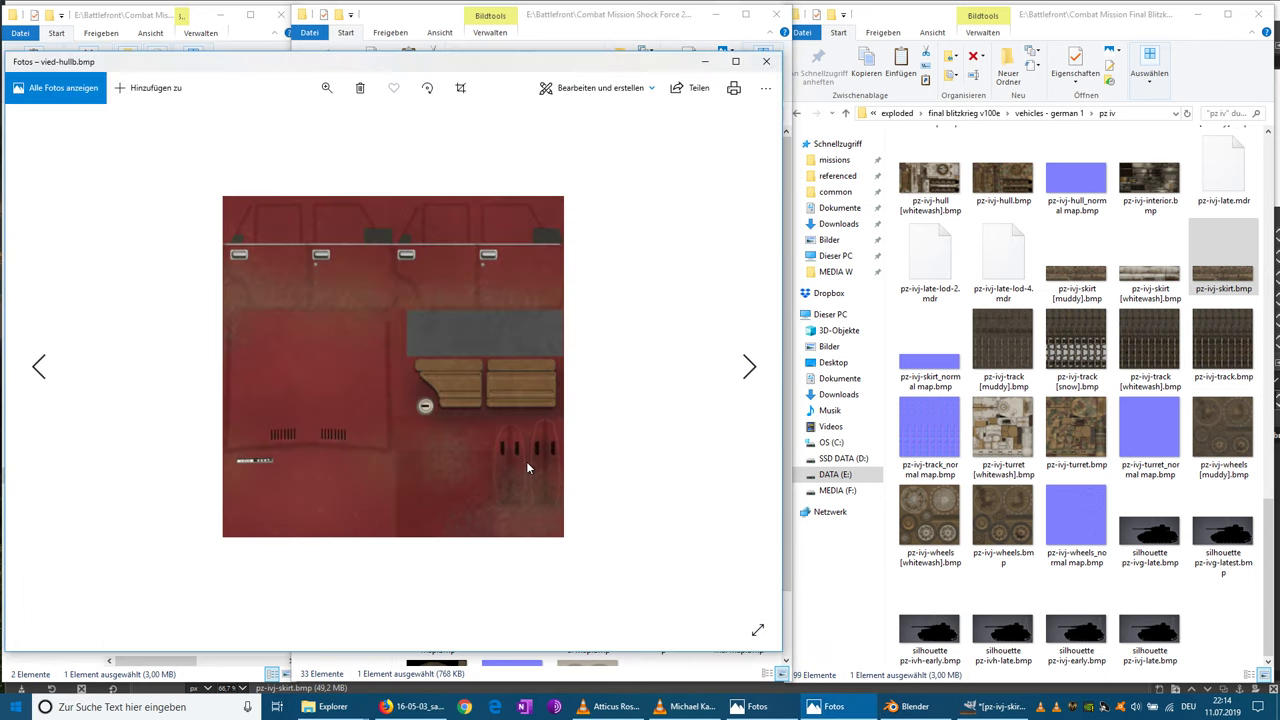
{"action": "left_click", "coordinate": [766, 61]}
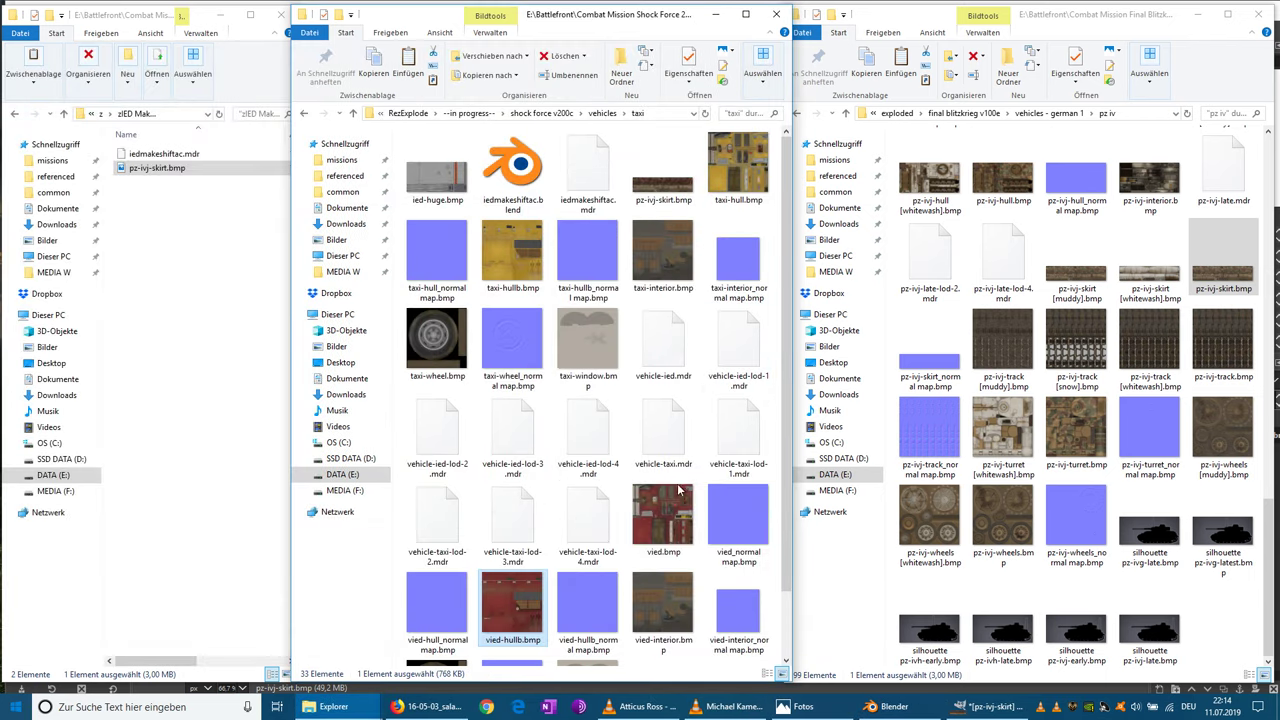
{"action": "double_click", "coordinate": [667, 531]}
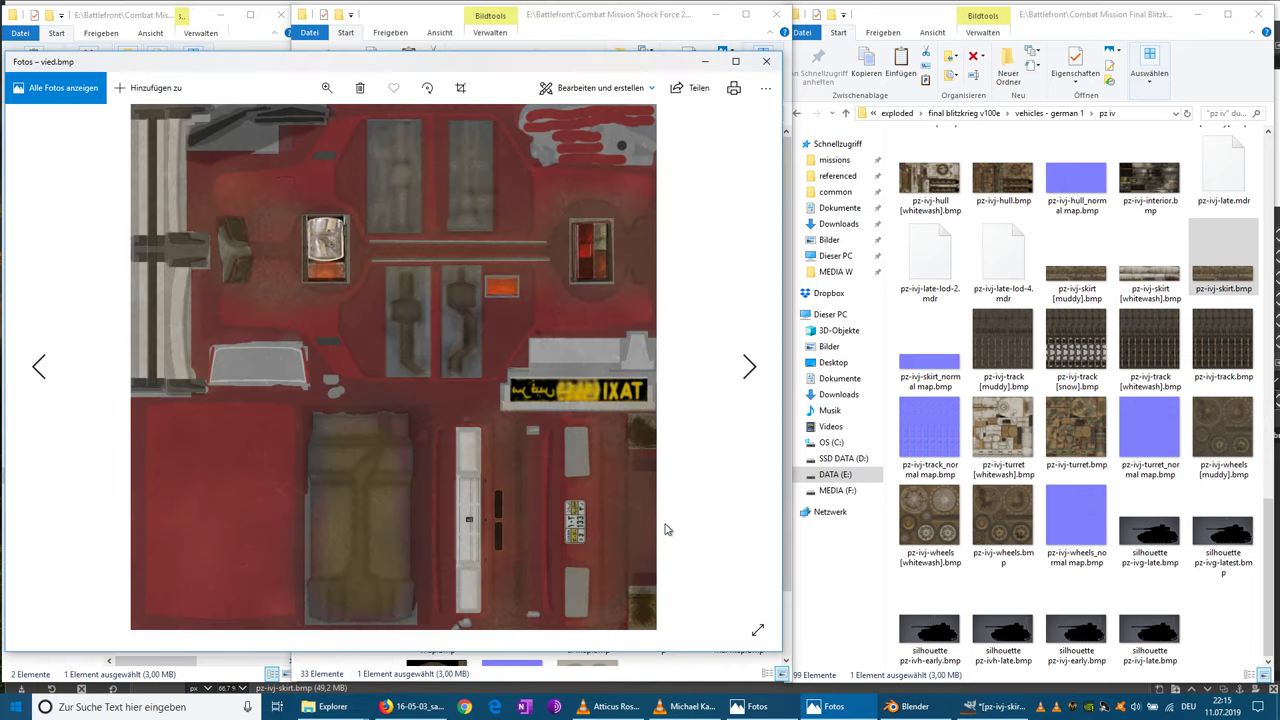
{"action": "left_click", "coordinate": [766, 61]}
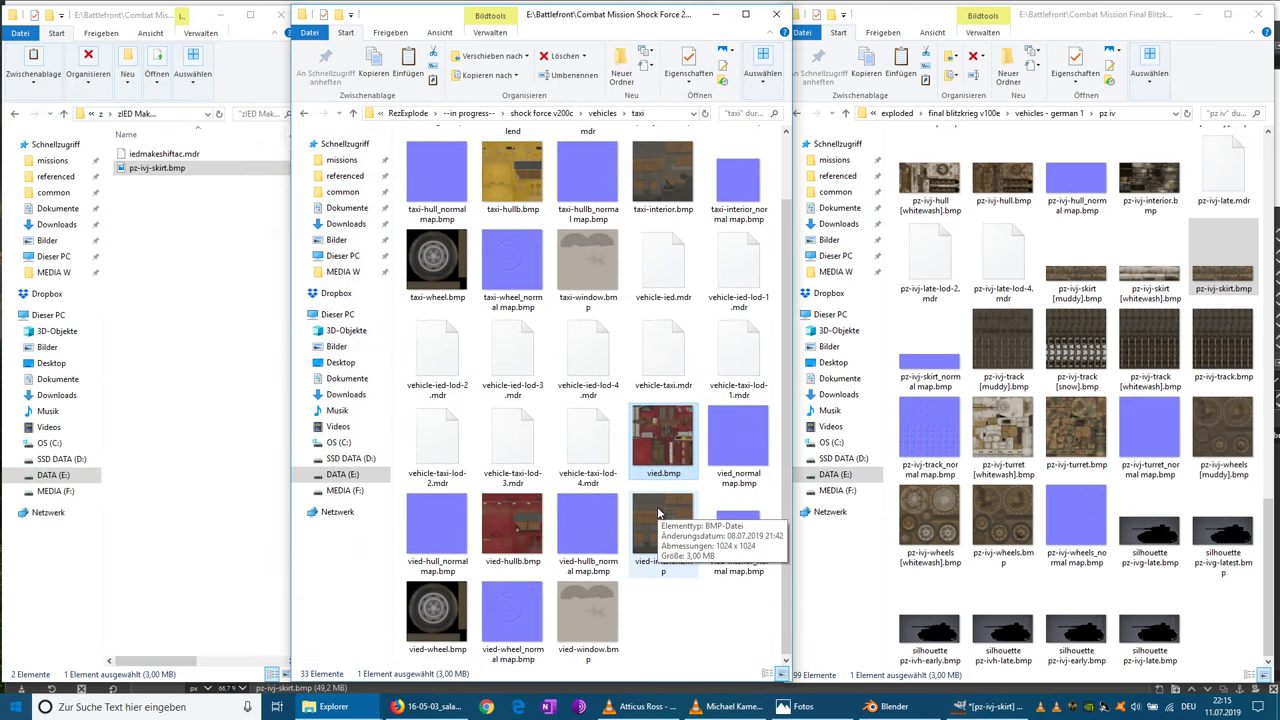
{"action": "scroll", "coordinate": [660, 518], "scroll_direction": "up", "scroll_amount": 1}
{"action": "scroll", "coordinate": [680, 556], "scroll_direction": "down", "scroll_amount": 1}
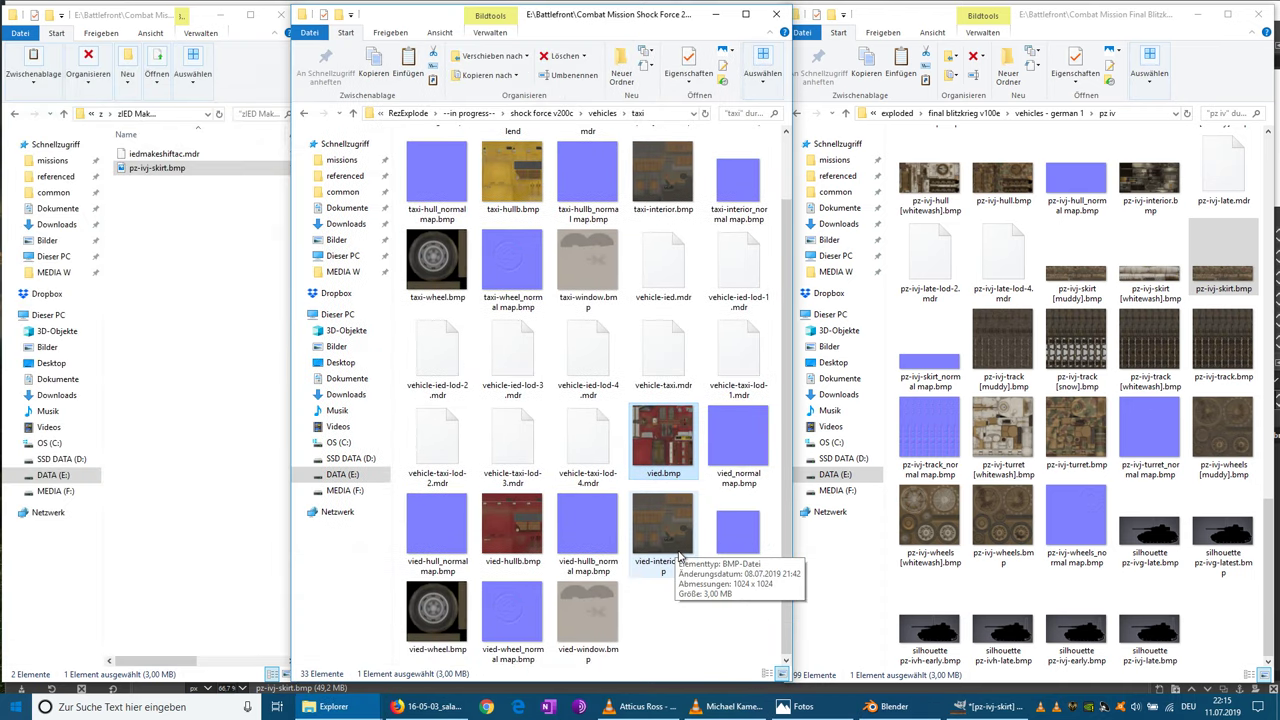
{"action": "double_click", "coordinate": [537, 528]}
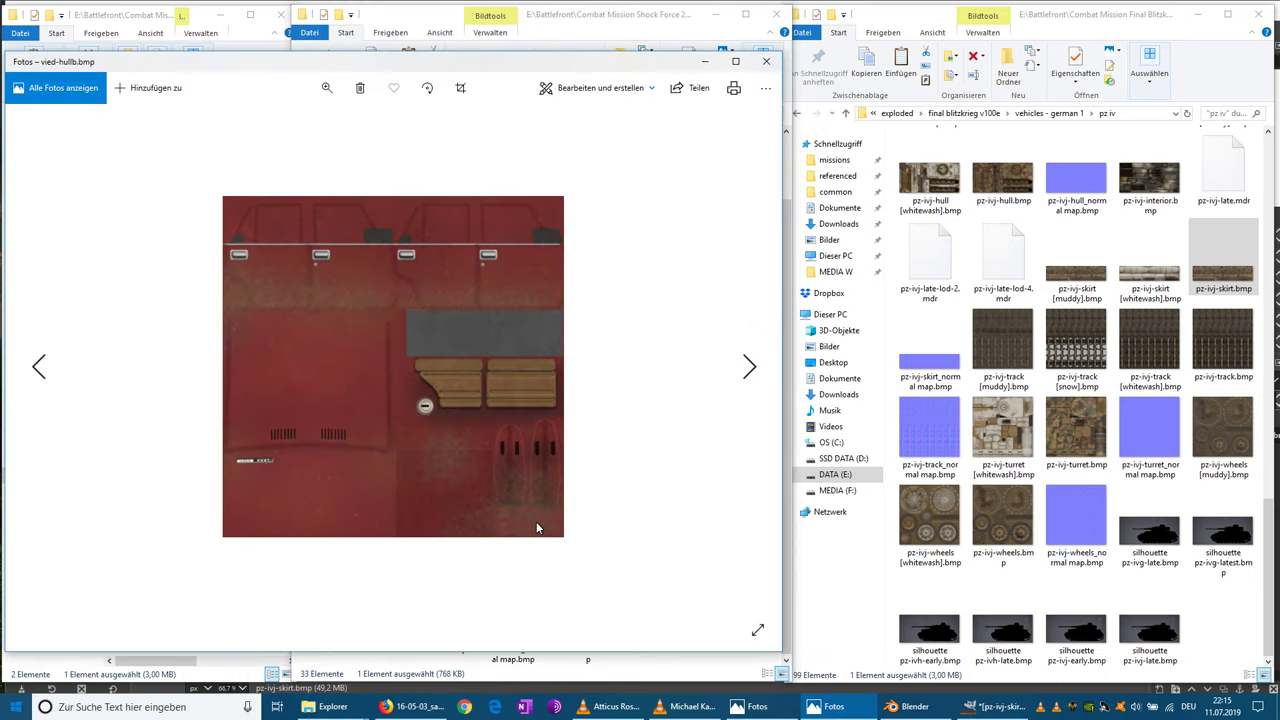
{"action": "left_click", "coordinate": [766, 61]}
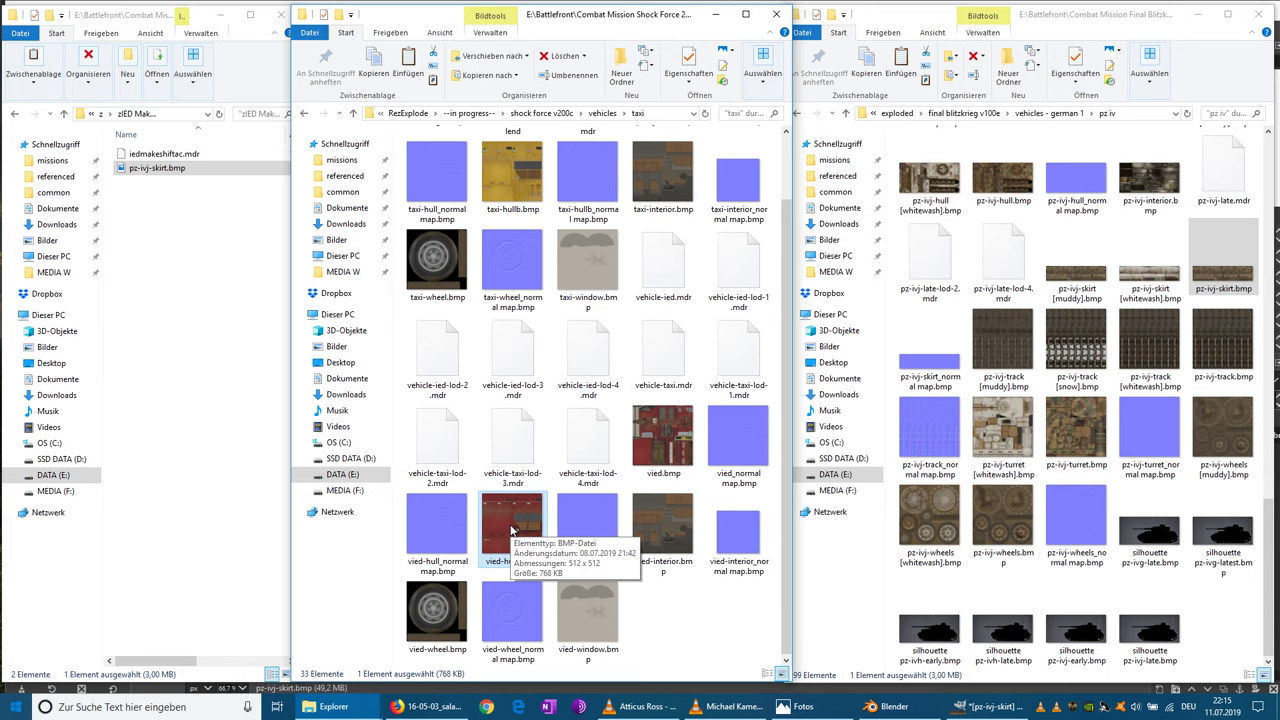
{"action": "double_click", "coordinate": [655, 445]}
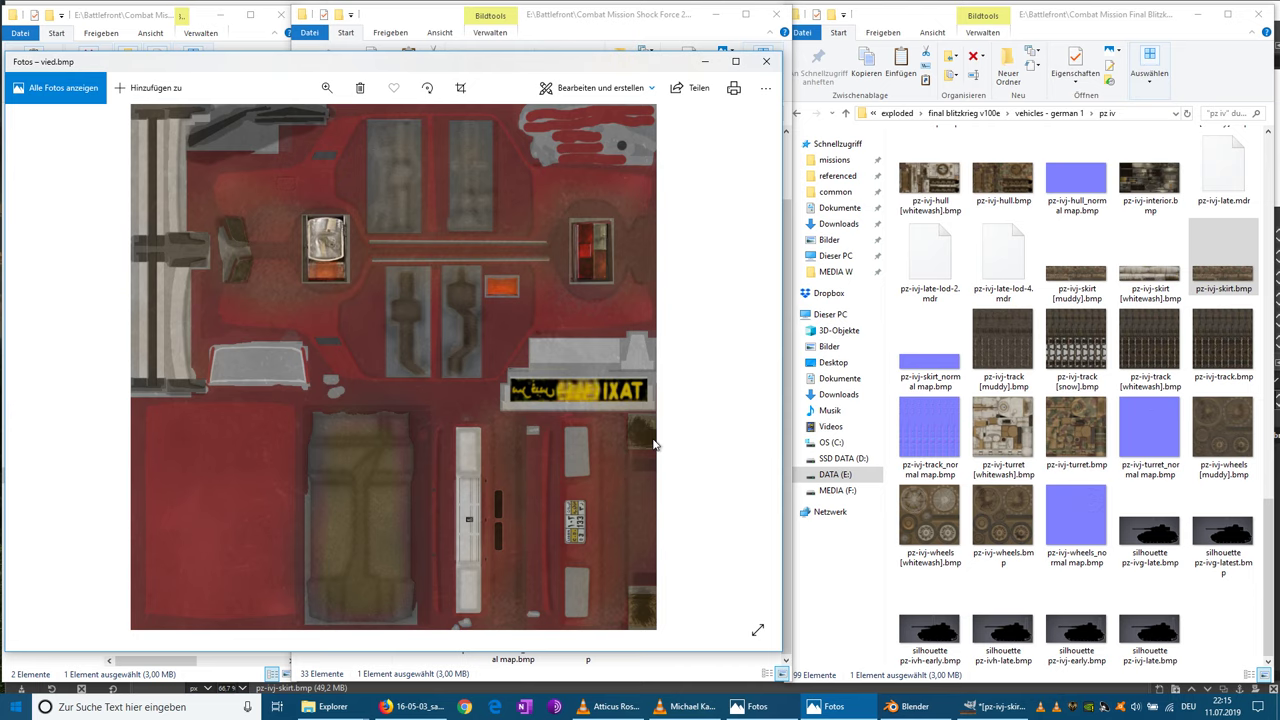
- Copy vied.bmp and vied-hullb.bmp from the taxi folder into the zIED mod folder
{"action": "left_click", "coordinate": [766, 61]}
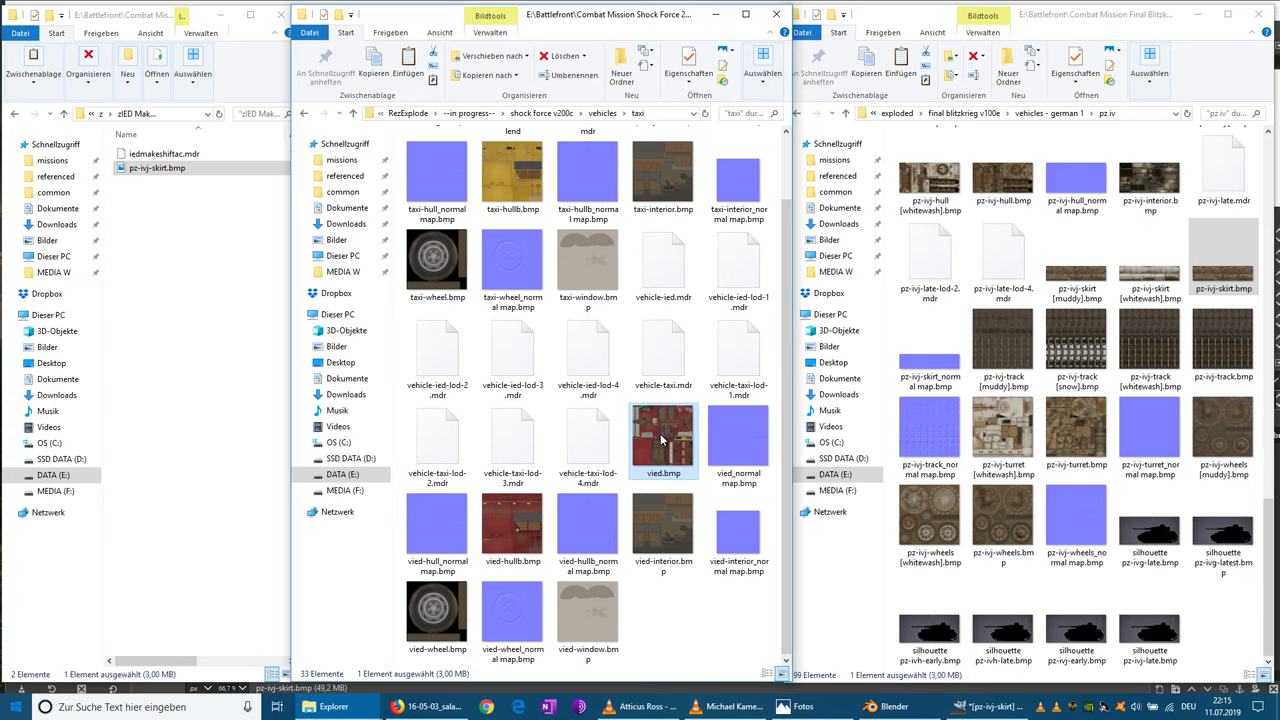
{"action": "left_click_drag", "start_coordinate": [660, 440], "coordinate": [612, 489]}
{"action": "left_click", "coordinate": [525, 540], "text": "ctrl"}
{"action": "right_click", "coordinate": [537, 530]}
{"action": "left_click", "coordinate": [560, 457]}
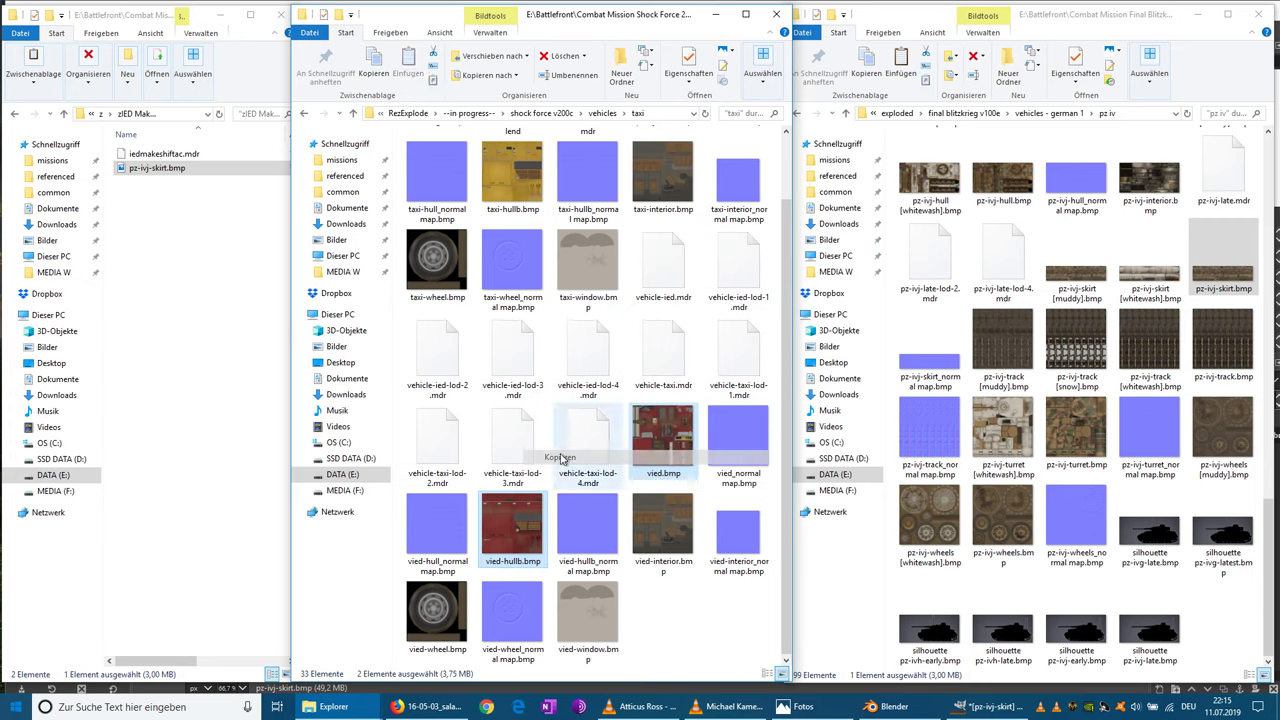
{"action": "right_click", "coordinate": [190, 284]}
{"action": "left_click", "coordinate": [238, 375]}
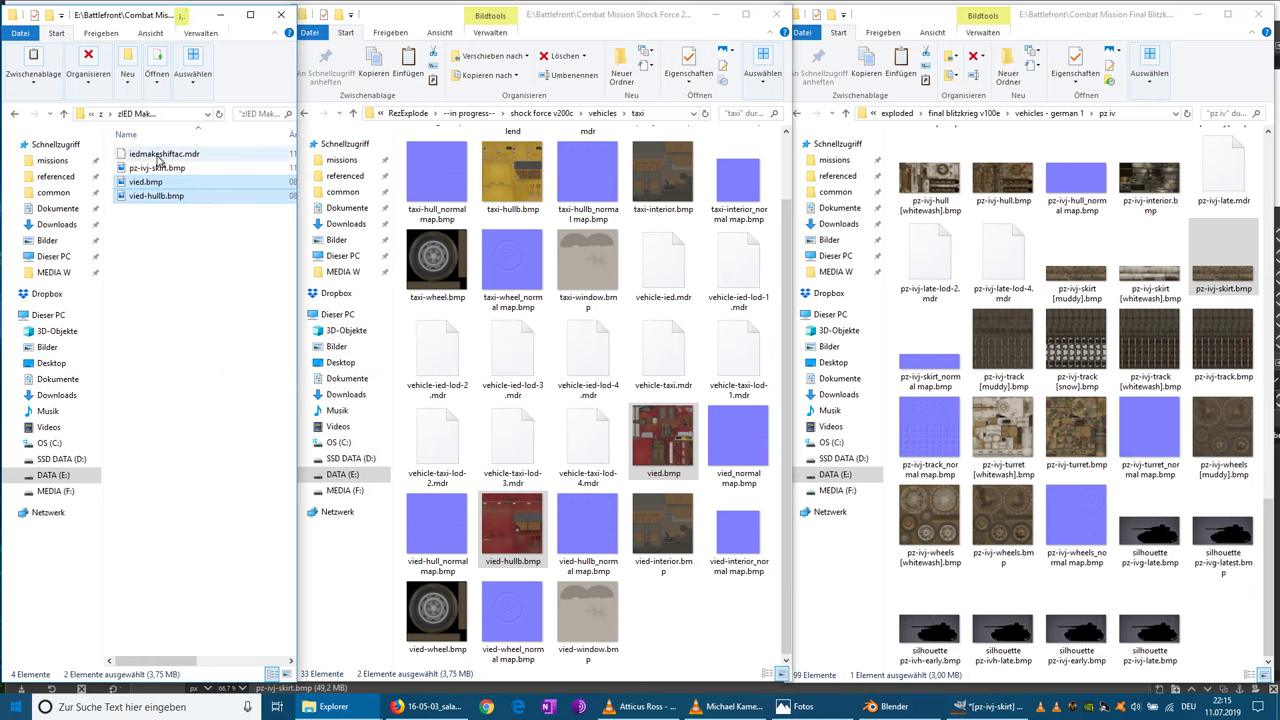
- View the copied pz-ivj-skirt.bmp from the mod folder to check its rust-toned skirt panels
{"action": "scroll", "coordinate": [512, 360], "scroll_direction": "up", "scroll_amount": 1}
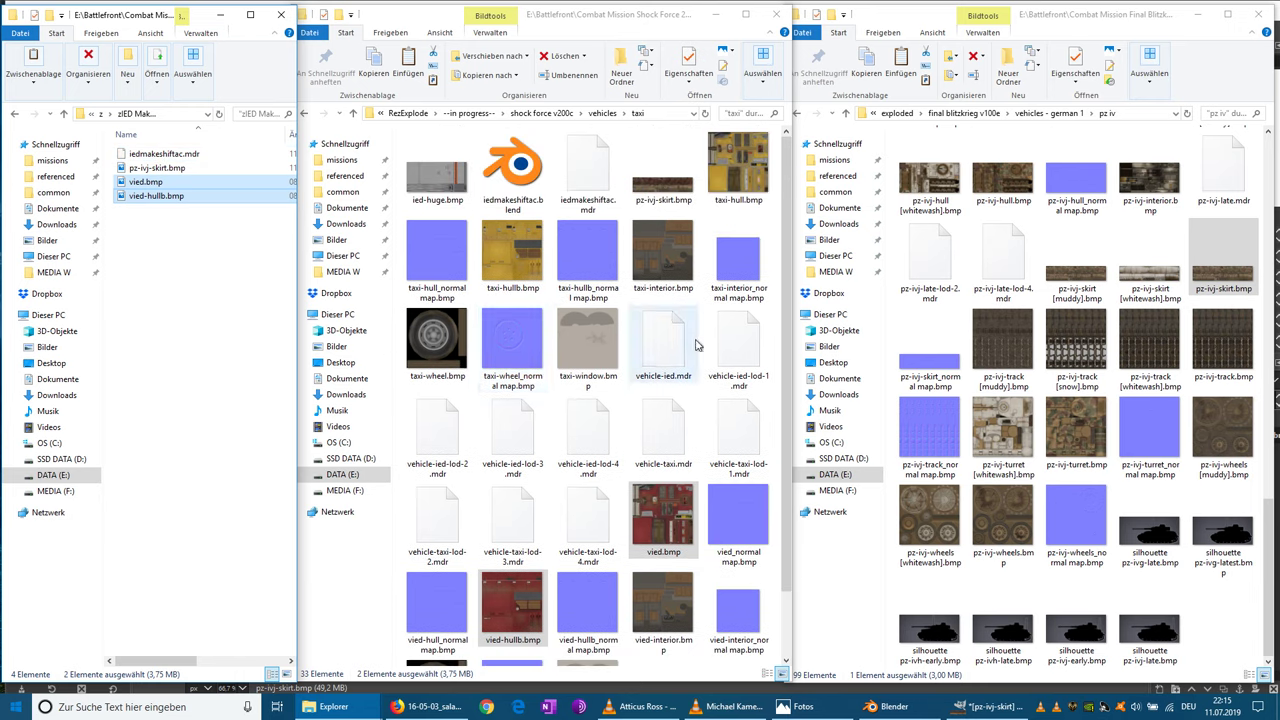
{"action": "double_click", "coordinate": [163, 169]}
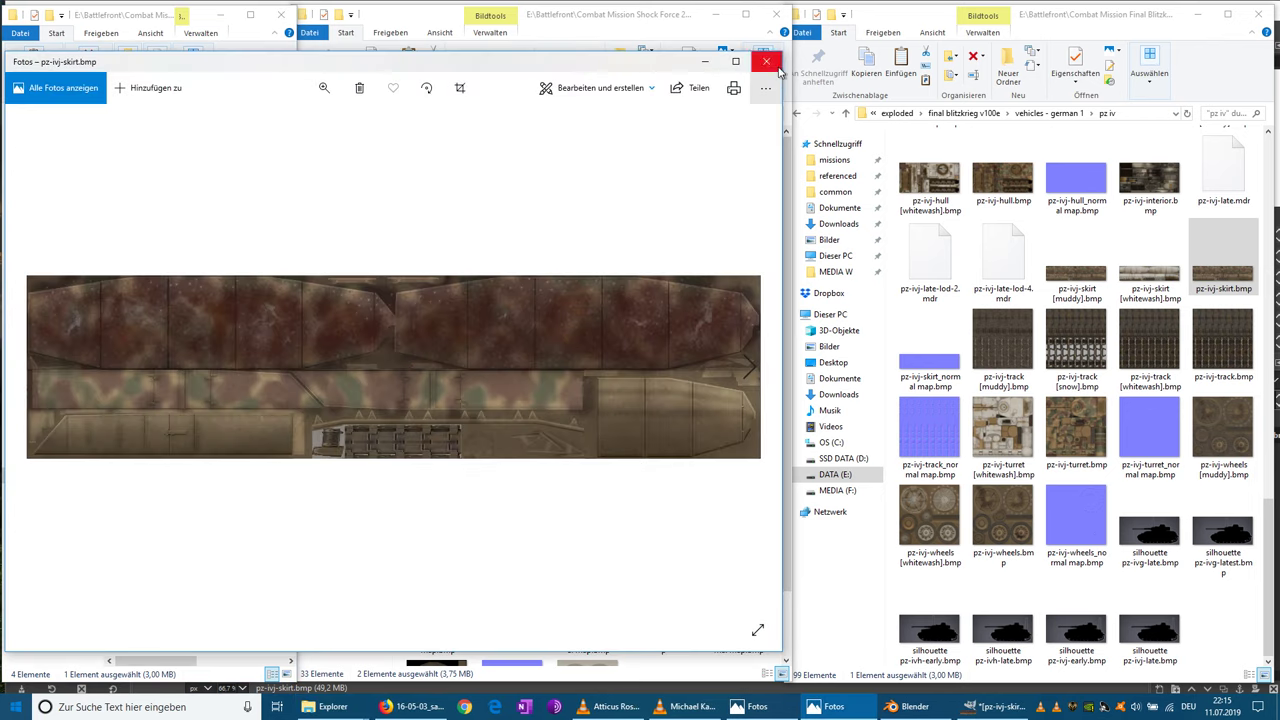
{"action": "left_click", "coordinate": [766, 62]}
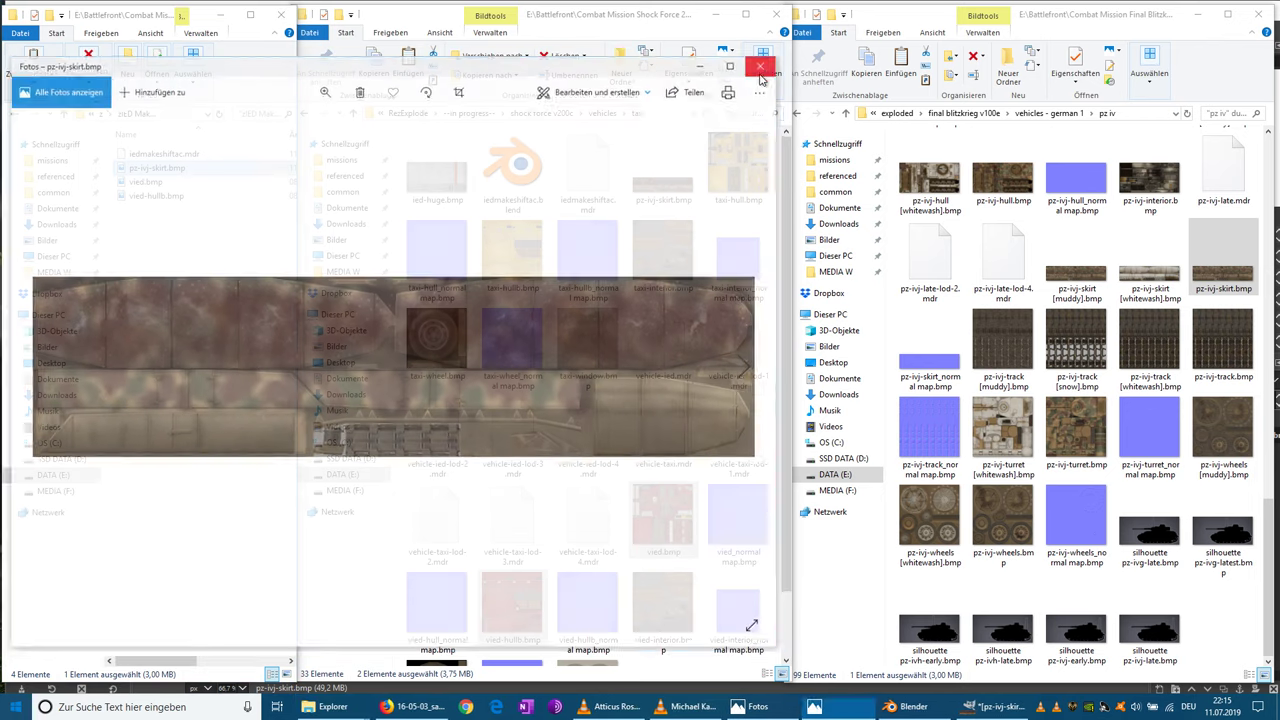
- Maximize the mod folder window and open its vied.bmp in GIMP (GNU Image Manipulation Program)
{"action": "left_click", "coordinate": [163, 184]}
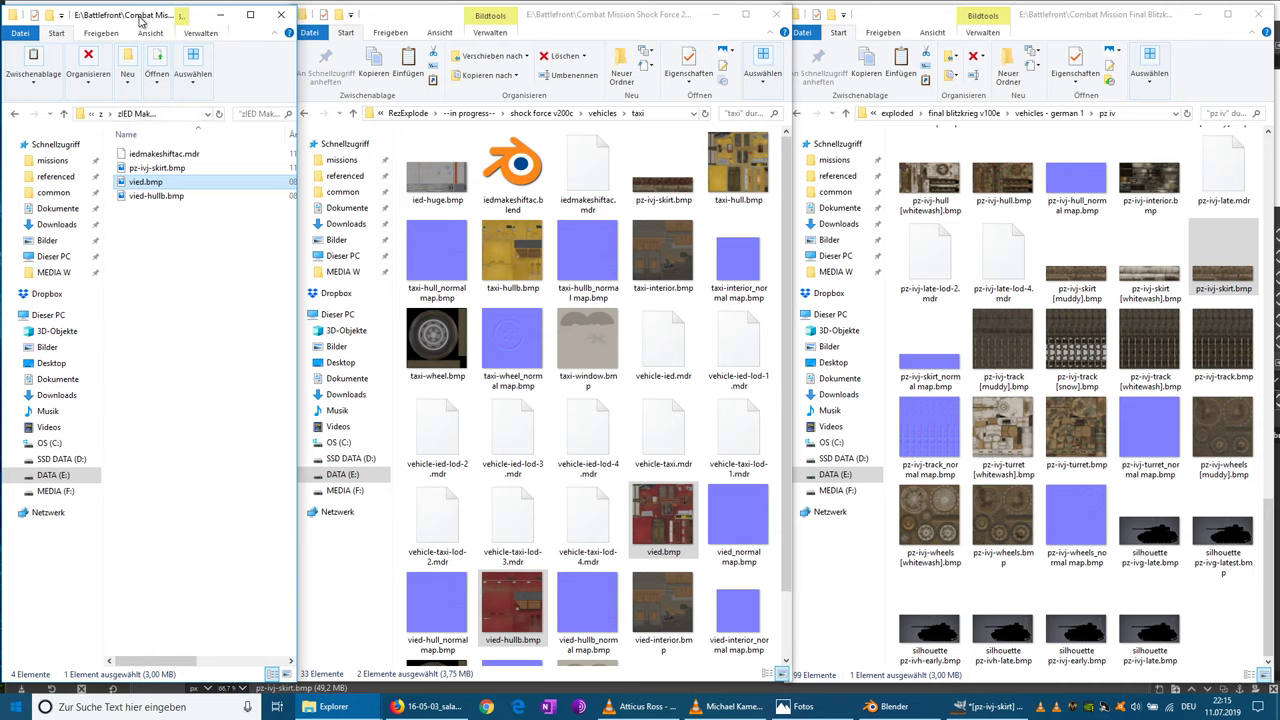
{"action": "left_click_drag", "start_coordinate": [140, 19], "coordinate": [474, 28]}
{"action": "left_click", "coordinate": [587, 22]}
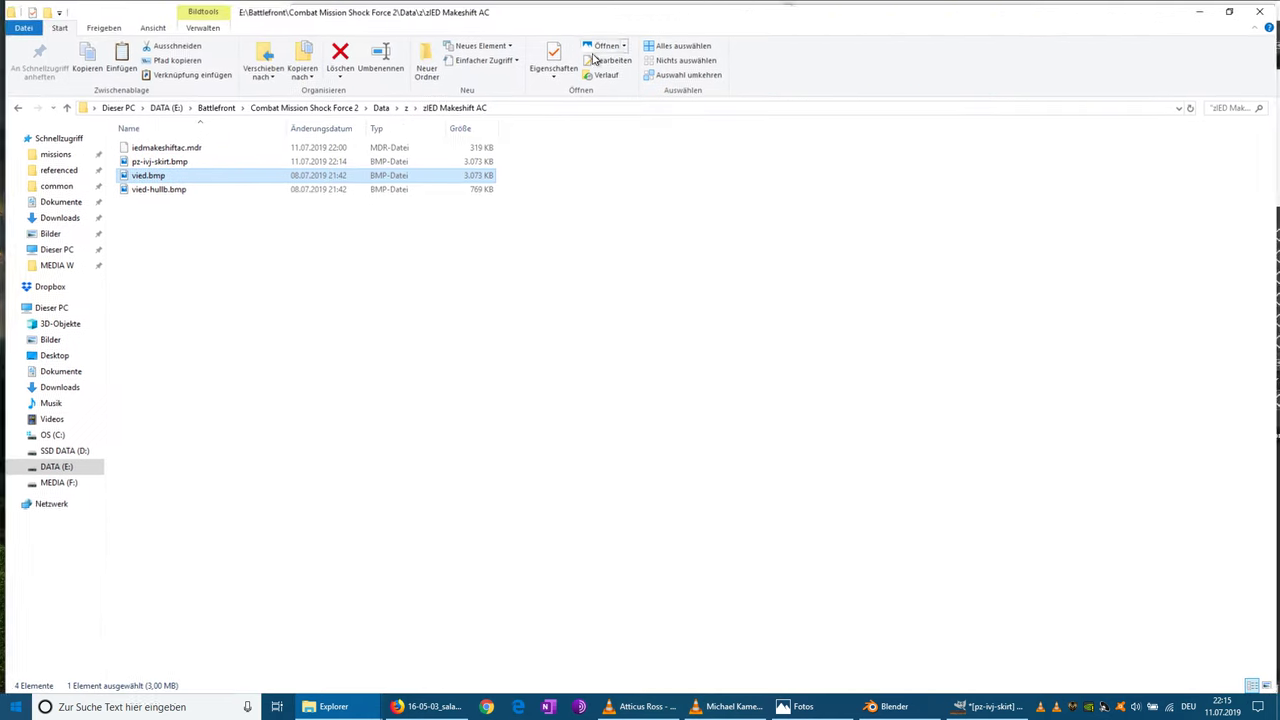
{"action": "right_click", "coordinate": [156, 174]}
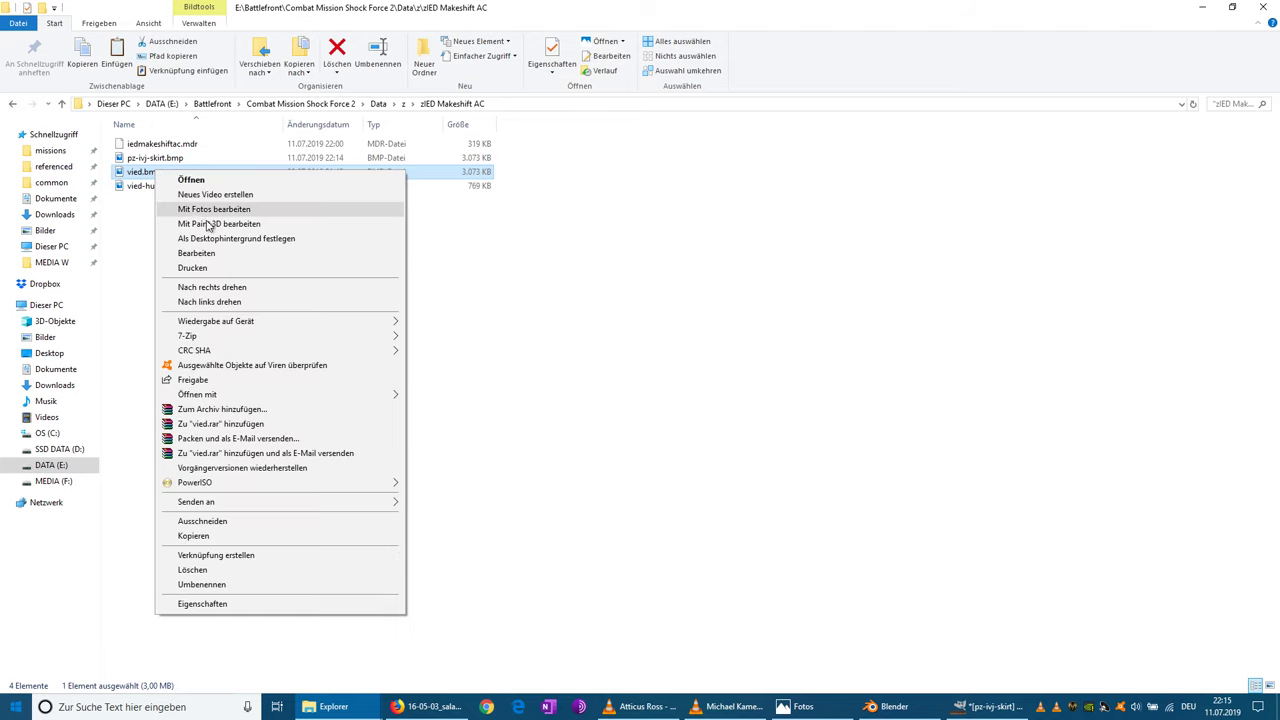
{"action": "mouse_move", "coordinate": [283, 394]}
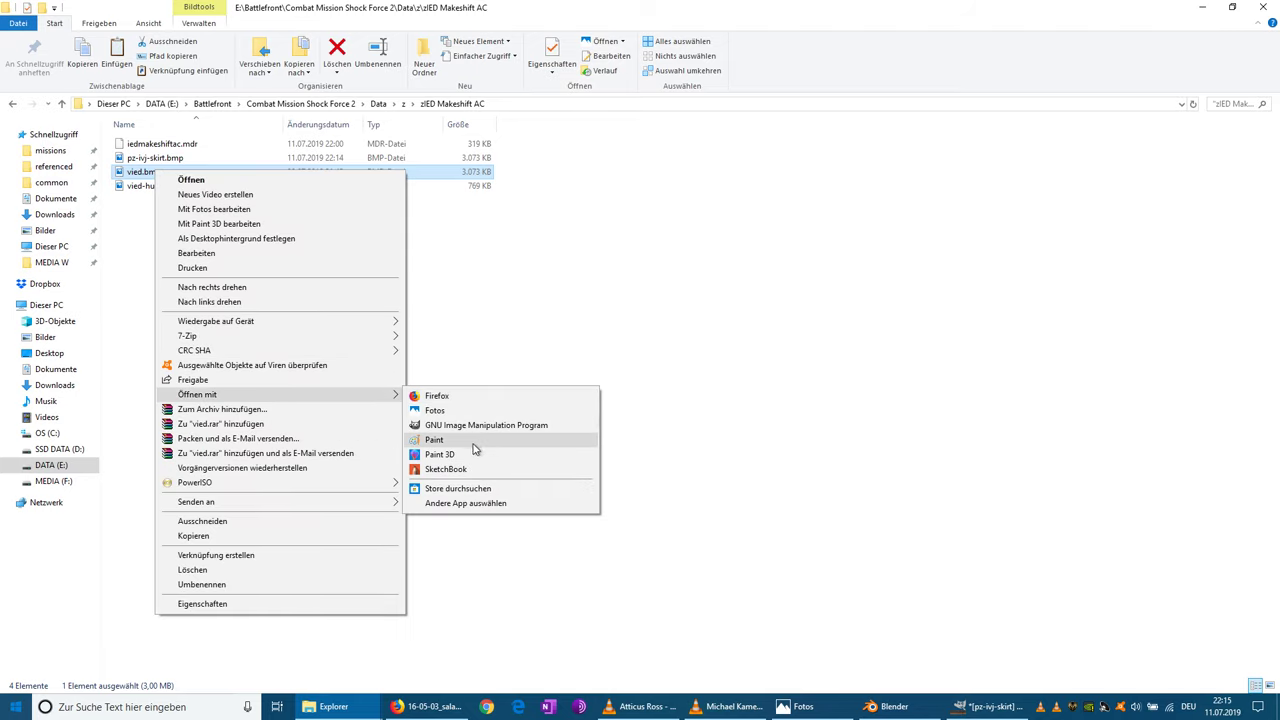
{"action": "left_click", "coordinate": [476, 425]}
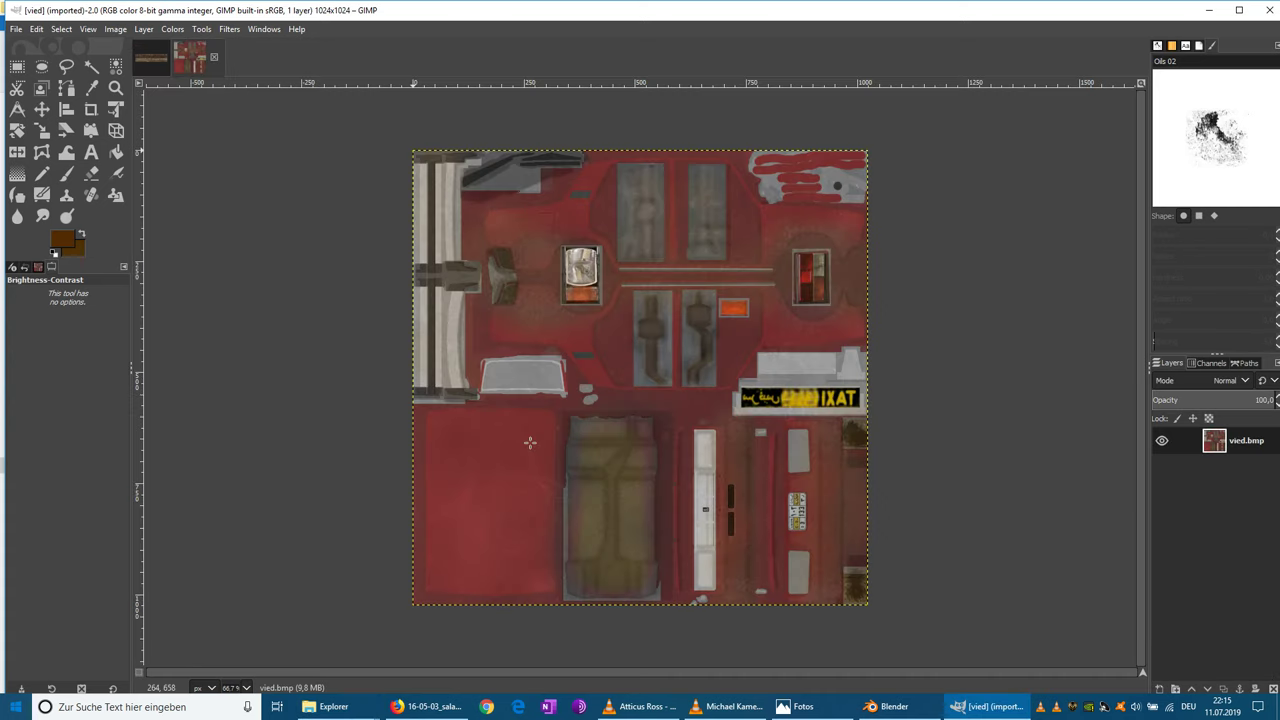
- Select the headlight, grey trapezoid panel, long striped trim, olive underbody and white vertical strip with combined Rectangle Select areas
{"action": "left_click", "coordinate": [17, 66]}
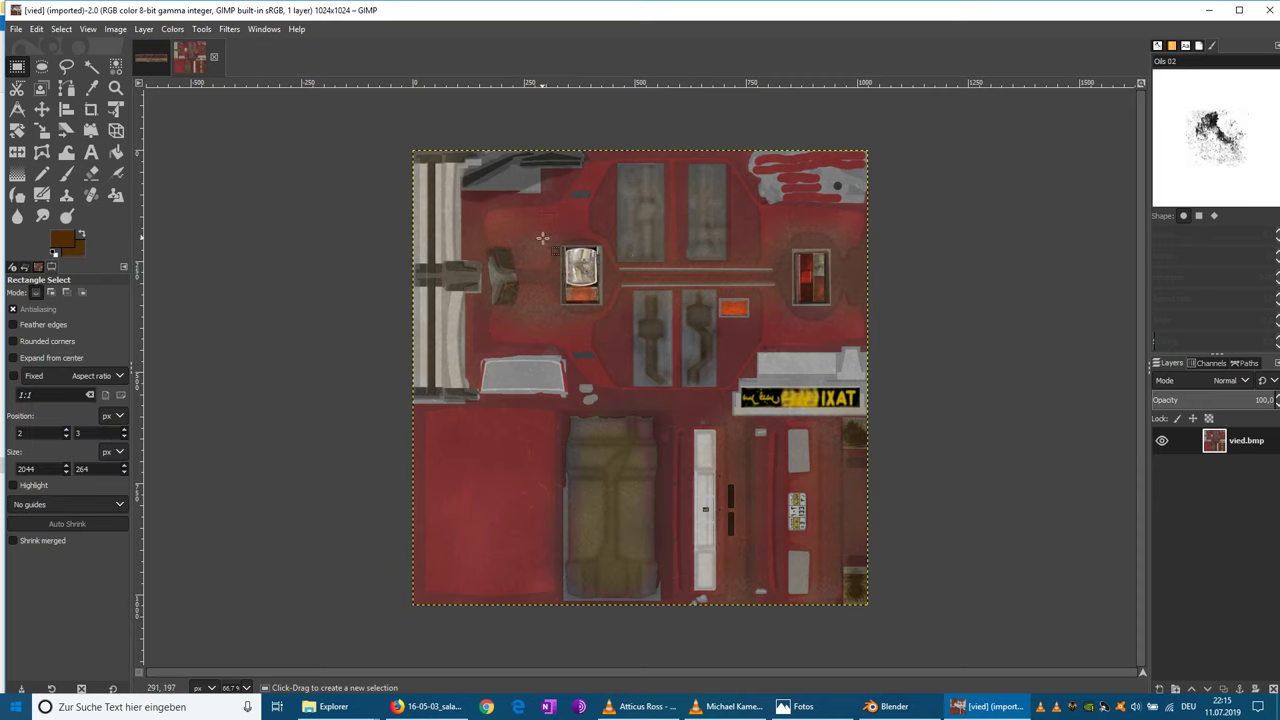
{"action": "left_click_drag", "start_coordinate": [559, 246], "coordinate": [602, 304]}
{"action": "key", "text": "shift"}
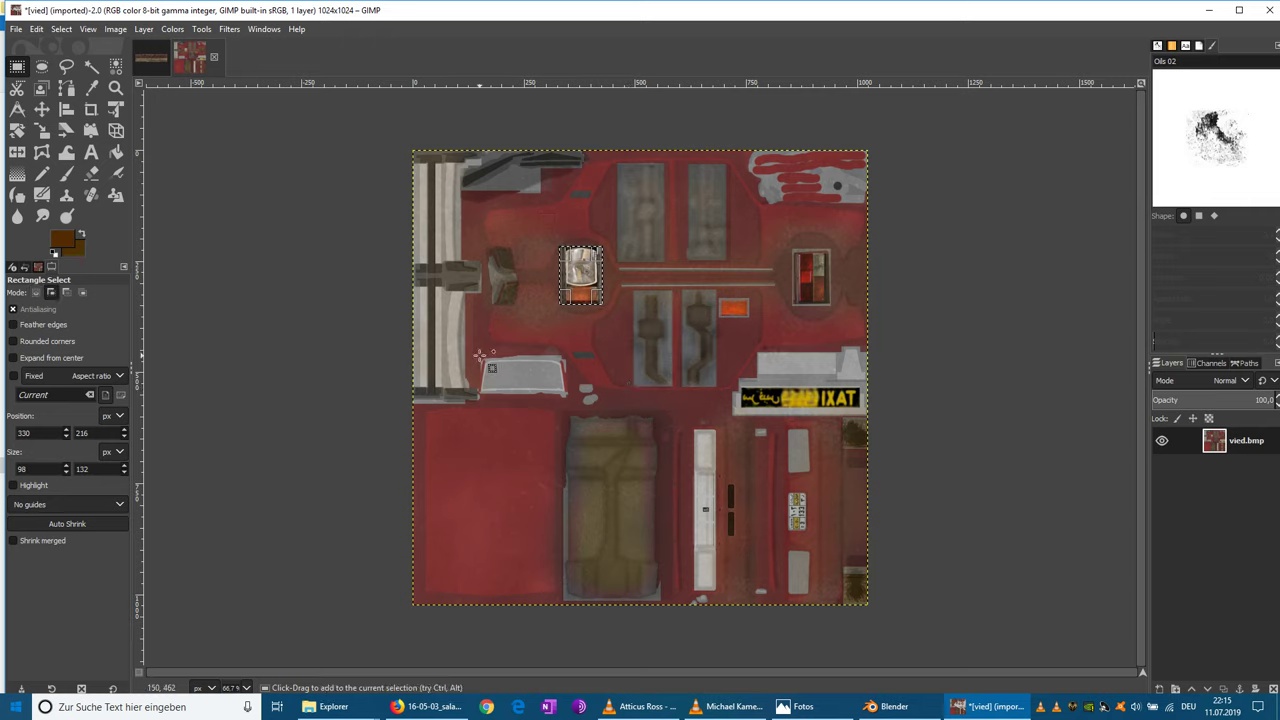
{"action": "left_click_drag", "start_coordinate": [480, 357], "coordinate": [565, 395], "text": "shift"}
{"action": "left_click_drag", "start_coordinate": [468, 158], "coordinate": [410, 404], "text": "shift"}
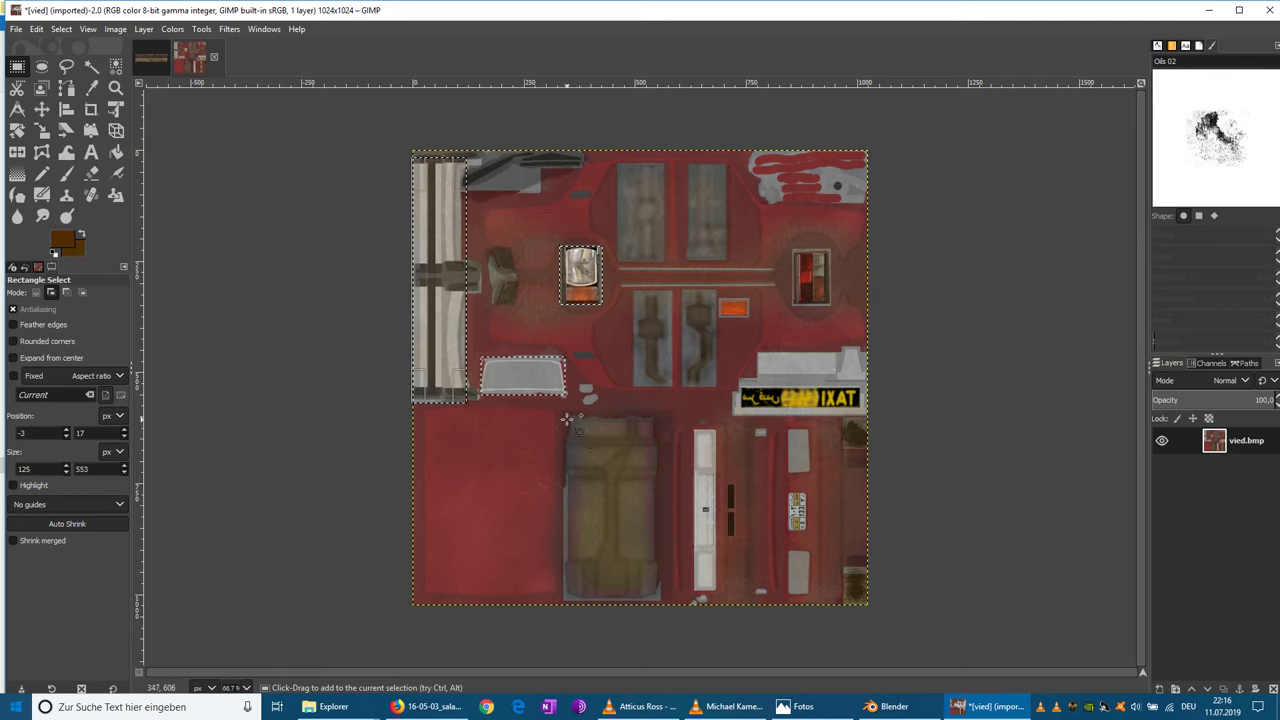
{"action": "left_click_drag", "start_coordinate": [567, 419], "coordinate": [660, 602], "text": "shift"}
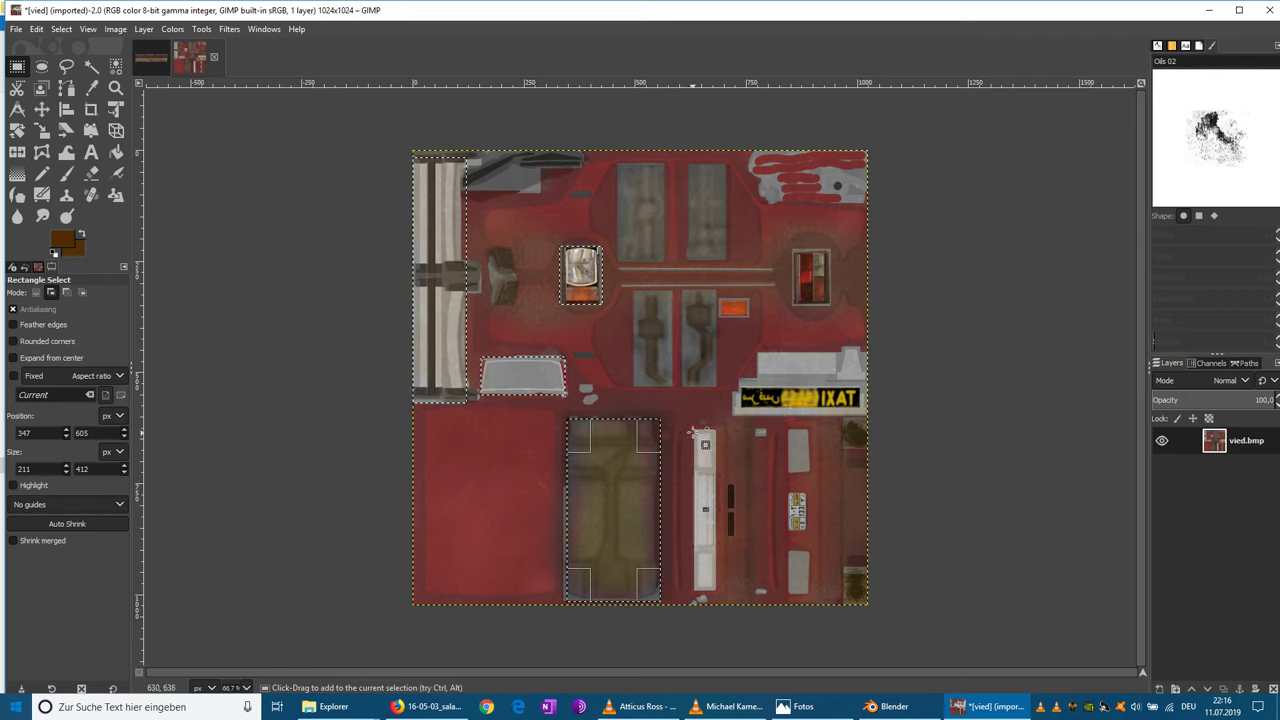
{"action": "left_click_drag", "start_coordinate": [692, 432], "coordinate": [722, 598], "text": "shift"}
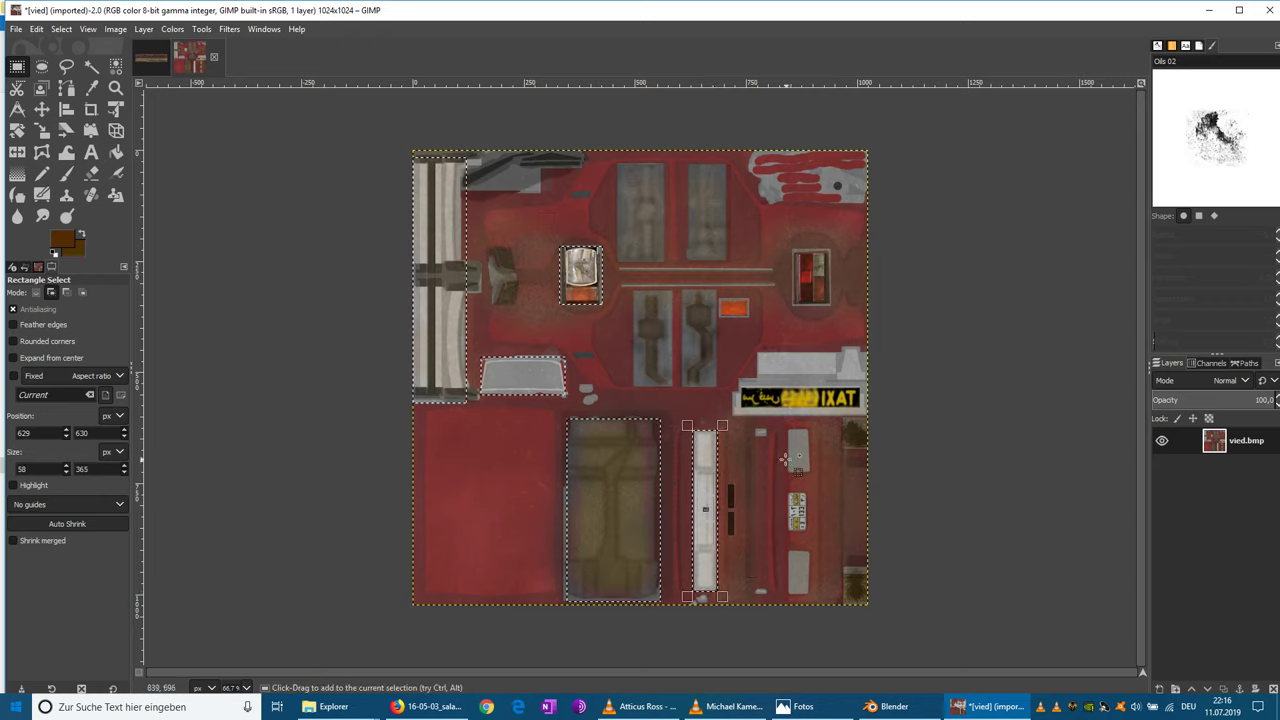
- Add the licence plate, its two neighbouring grey panels, the TAXI sign block, the tail light and the orange indicator to the selection
{"action": "left_click_drag", "start_coordinate": [788, 493], "coordinate": [808, 532], "text": "shift"}
{"action": "left_click_drag", "start_coordinate": [786, 548], "coordinate": [807, 594], "text": "shift"}
{"action": "left_click_drag", "start_coordinate": [789, 432], "coordinate": [812, 478], "text": "shift"}
{"action": "left_click_drag", "start_coordinate": [756, 357], "coordinate": [866, 413]}
{"action": "left_click_drag", "start_coordinate": [755, 380], "coordinate": [732, 417]}
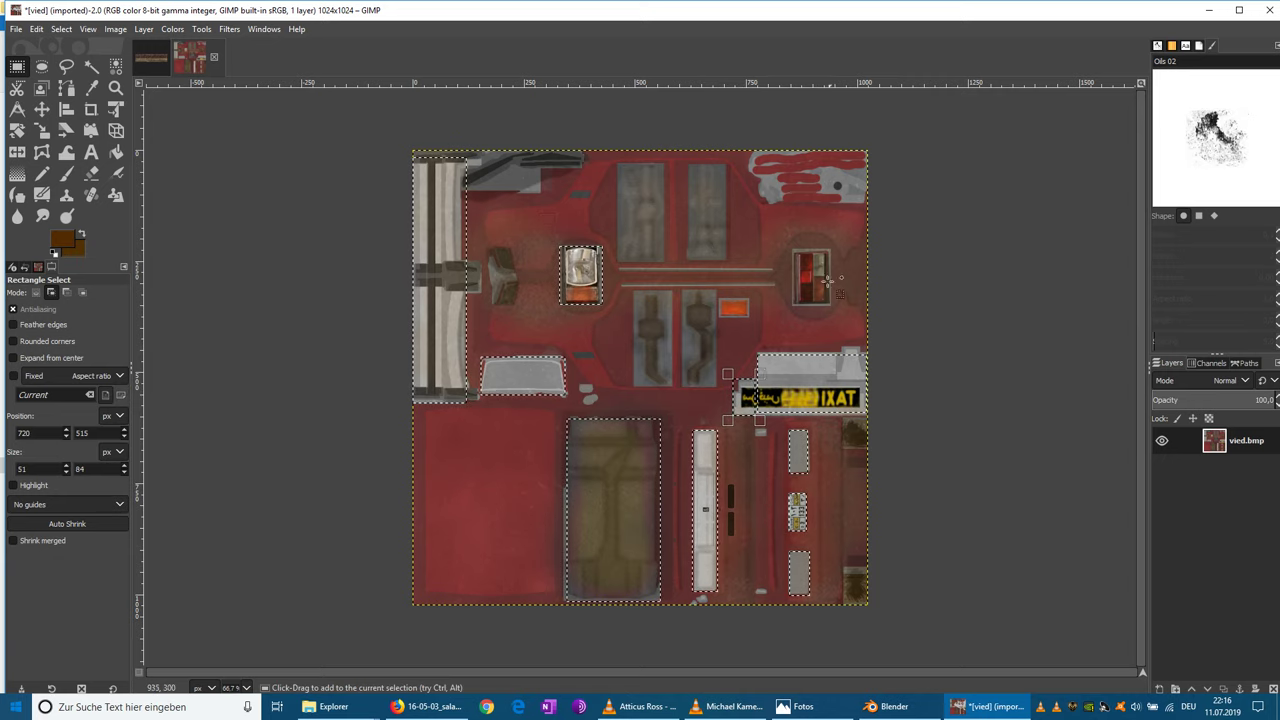
{"action": "left_click_drag", "start_coordinate": [831, 252], "coordinate": [722, 319]}
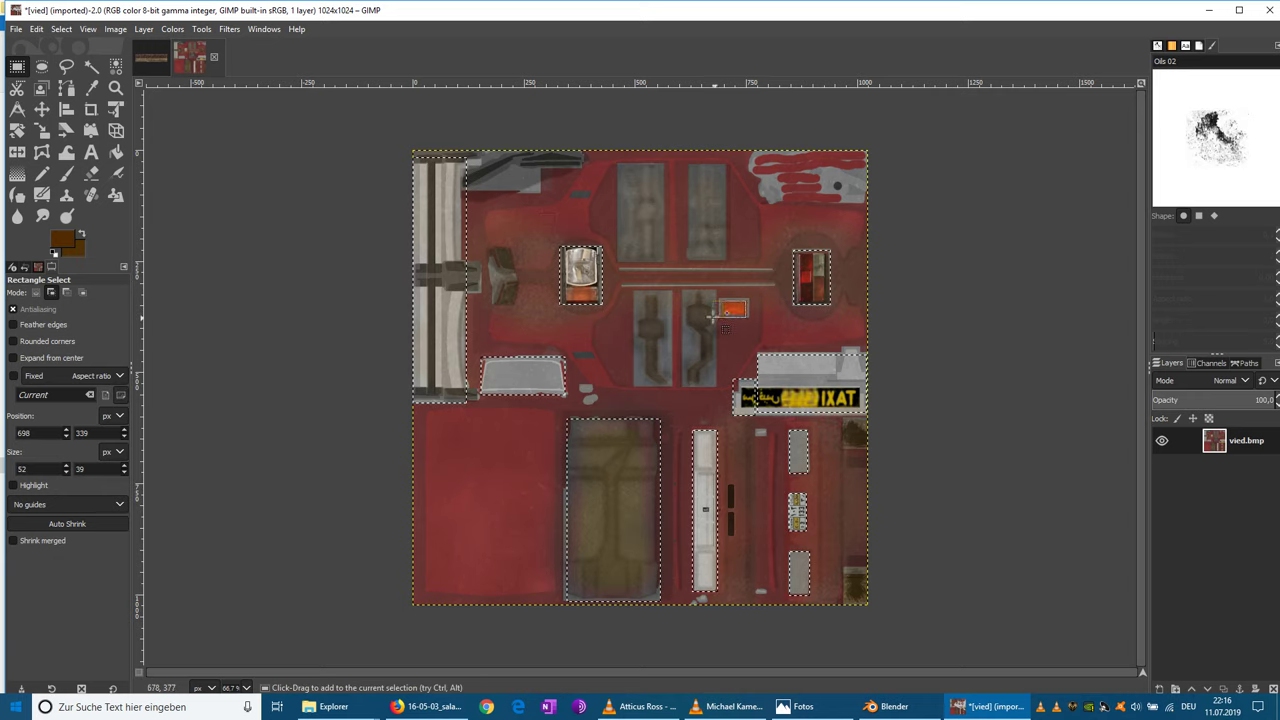
- Add the four grey mechanical panels, the dark part beside the headlight, the upper grey pieces and both dark right-edge patches to the selection
{"action": "left_click_drag", "start_coordinate": [617, 166], "coordinate": [664, 265]}
{"action": "left_click_drag", "start_coordinate": [687, 165], "coordinate": [728, 262]}
{"action": "left_click_drag", "start_coordinate": [633, 291], "coordinate": [671, 385]}
{"action": "left_click_drag", "start_coordinate": [683, 292], "coordinate": [715, 387]}
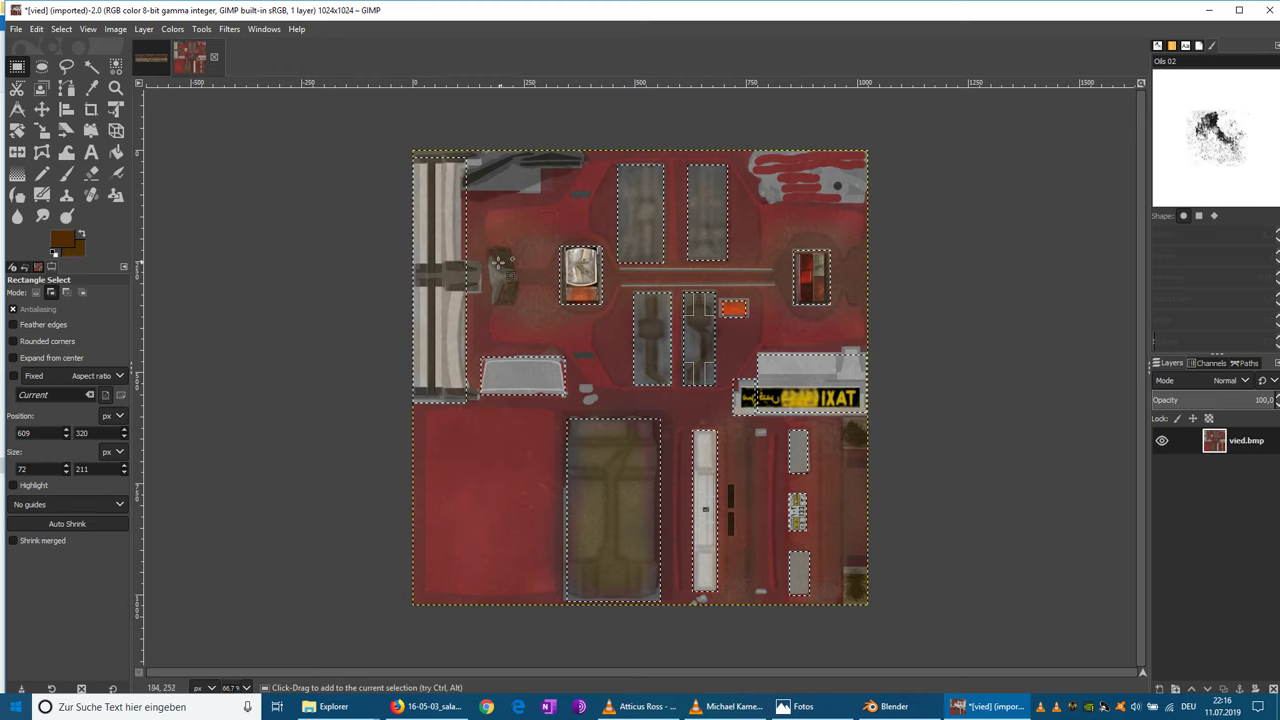
{"action": "left_click_drag", "start_coordinate": [489, 247], "coordinate": [519, 304]}
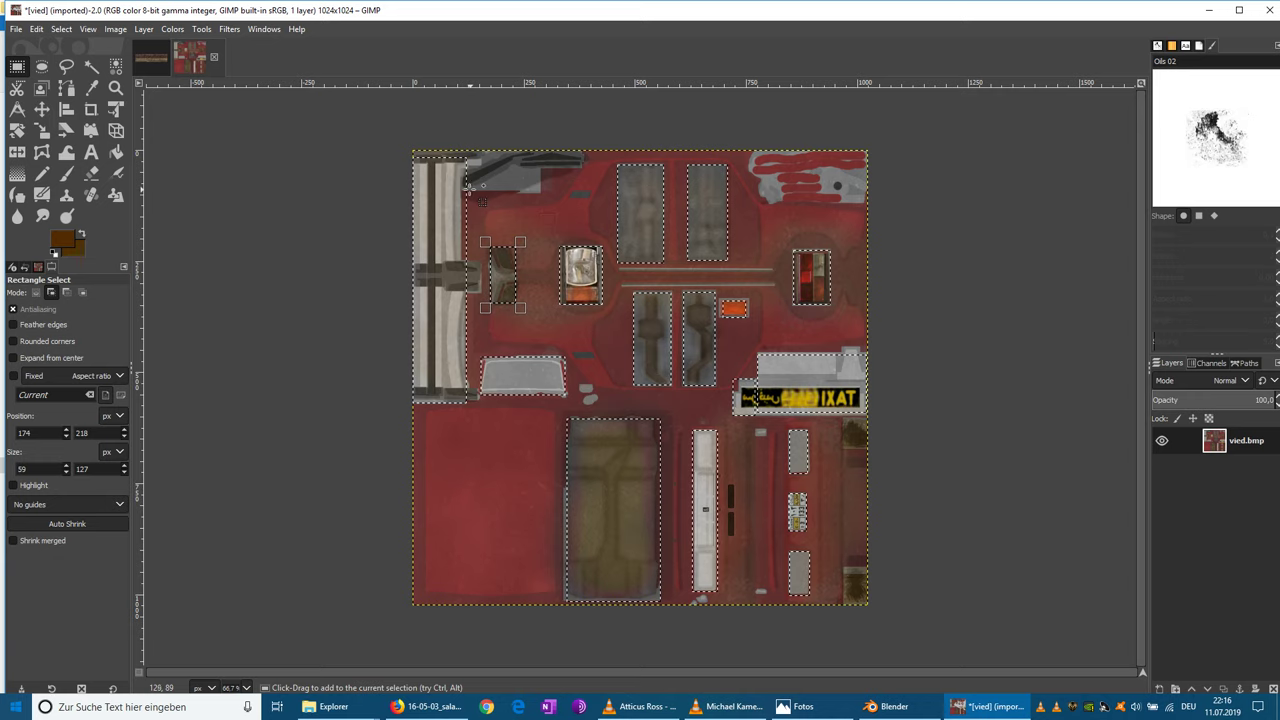
{"action": "left_click_drag", "start_coordinate": [470, 189], "coordinate": [586, 148]}
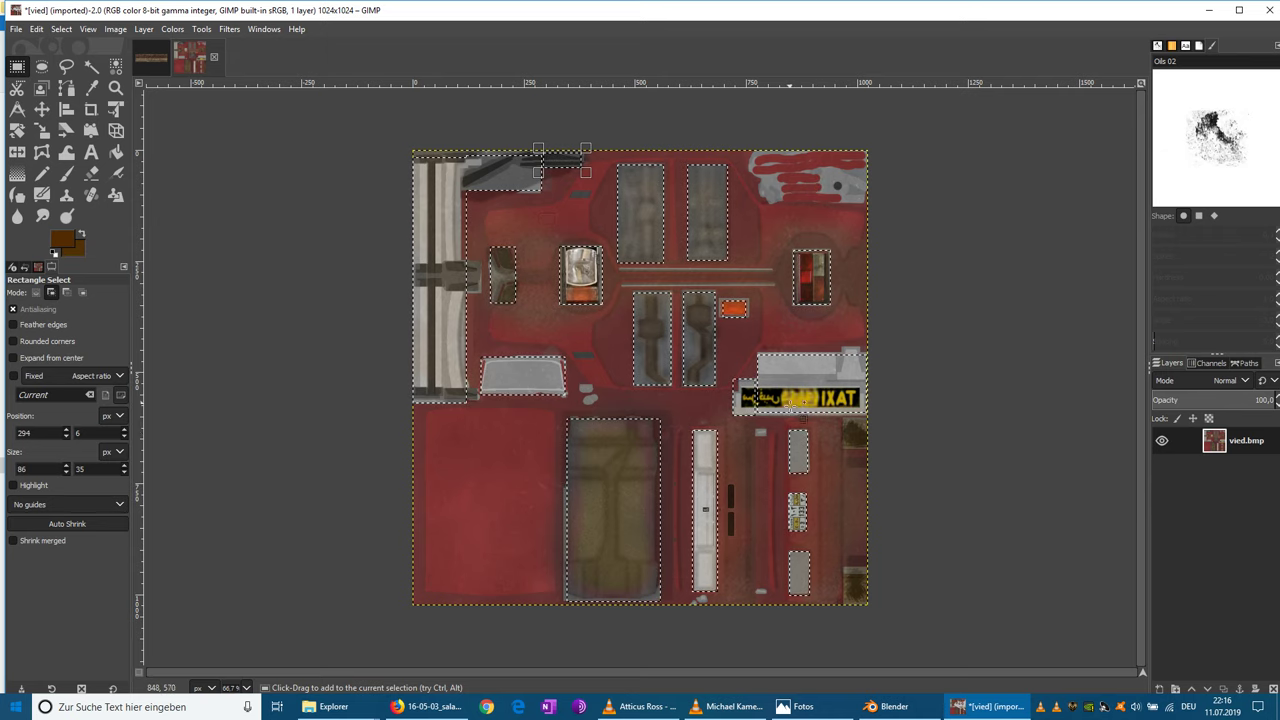
{"action": "left_click_drag", "start_coordinate": [843, 418], "coordinate": [872, 451]}
{"action": "left_click_drag", "start_coordinate": [845, 568], "coordinate": [866, 607], "text": "shift"}
- Cut all selected detail areas out of the vied.bmp texture and clear the selection
{"action": "right_click", "coordinate": [651, 333]}
{"action": "mouse_move", "coordinate": [690, 366]}
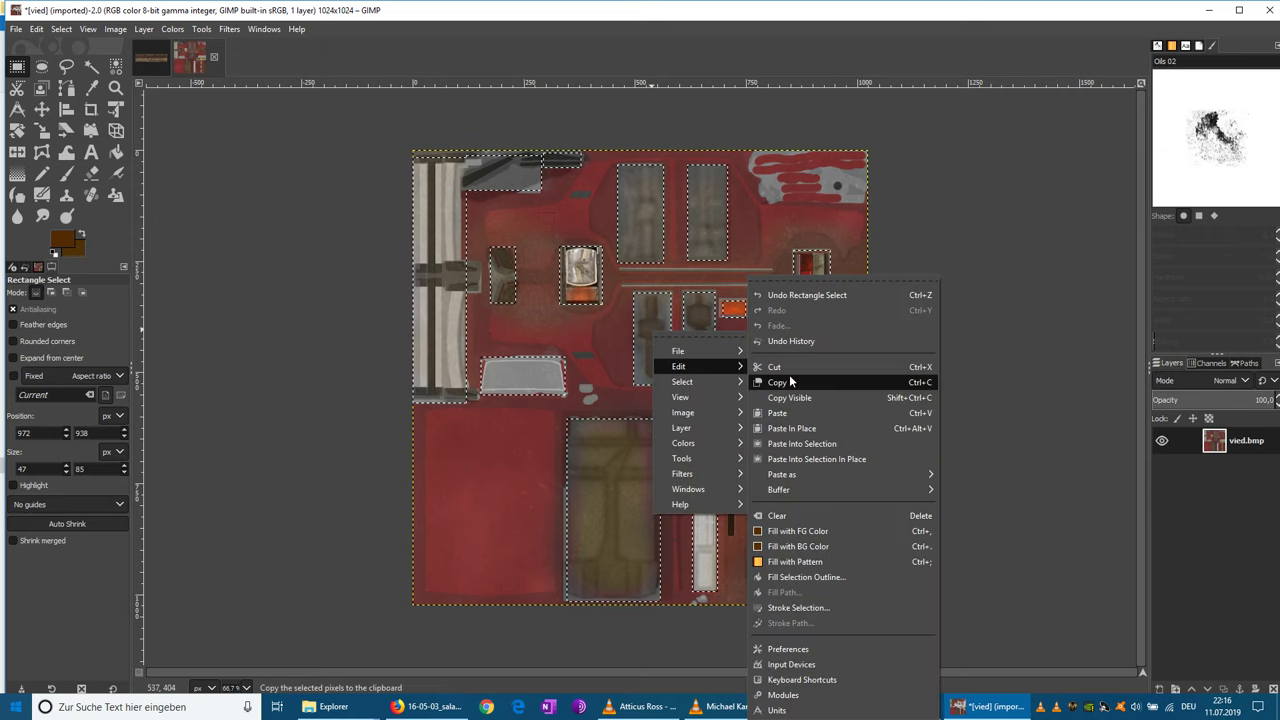
{"action": "left_click", "coordinate": [790, 366]}
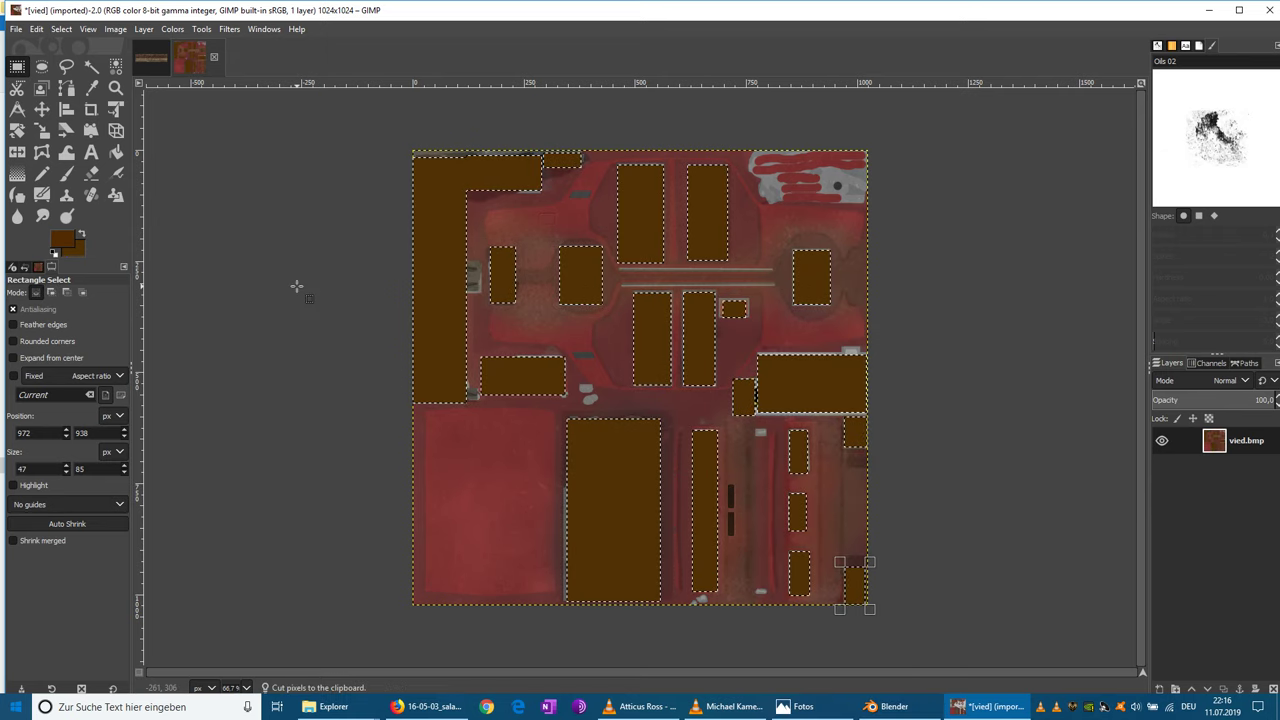
{"action": "left_click", "coordinate": [243, 204]}
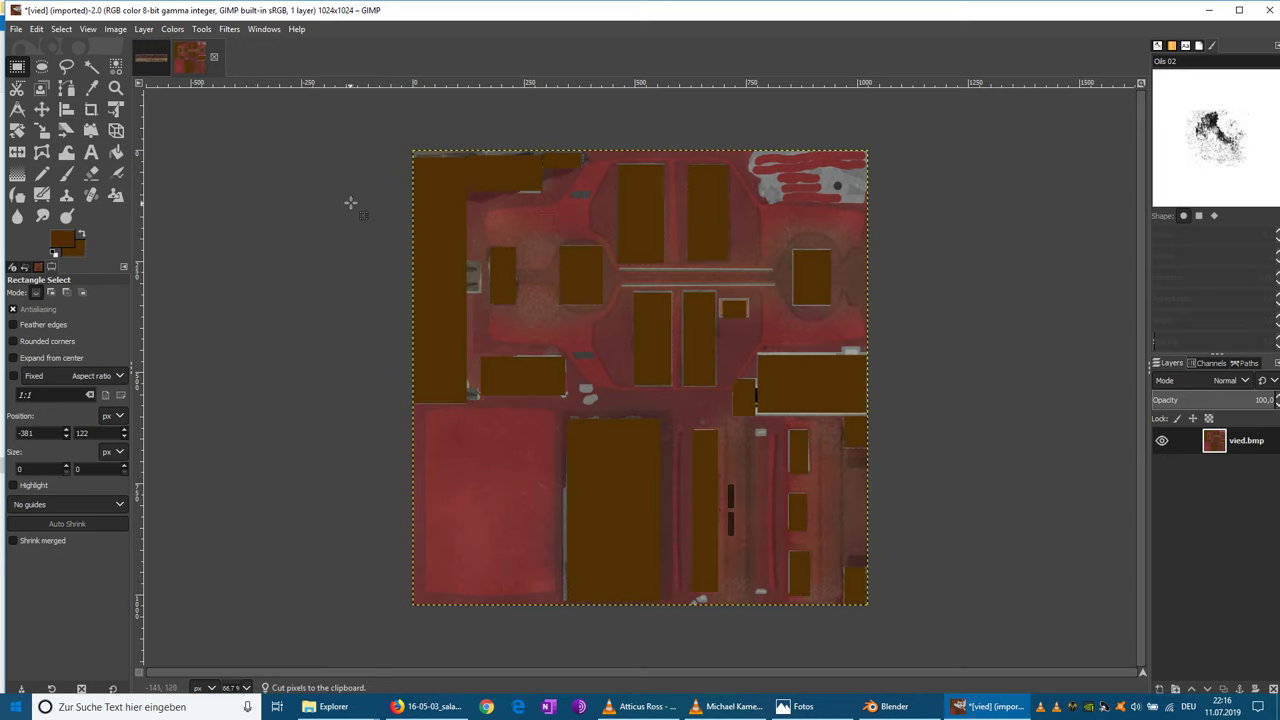
- Apply the Sepia desaturation with effect strength 1,000 to the remaining red bodywork
{"action": "left_click", "coordinate": [172, 29]}
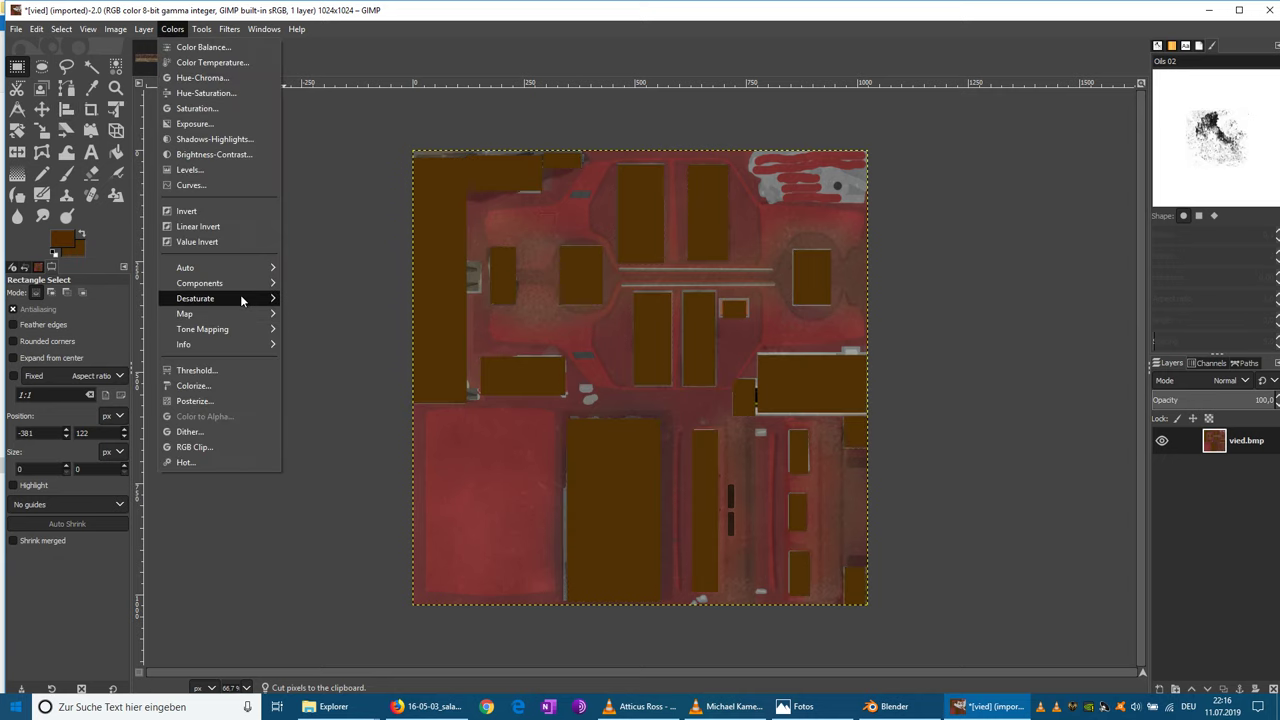
{"action": "mouse_move", "coordinate": [241, 298]}
{"action": "left_click", "coordinate": [322, 345]}
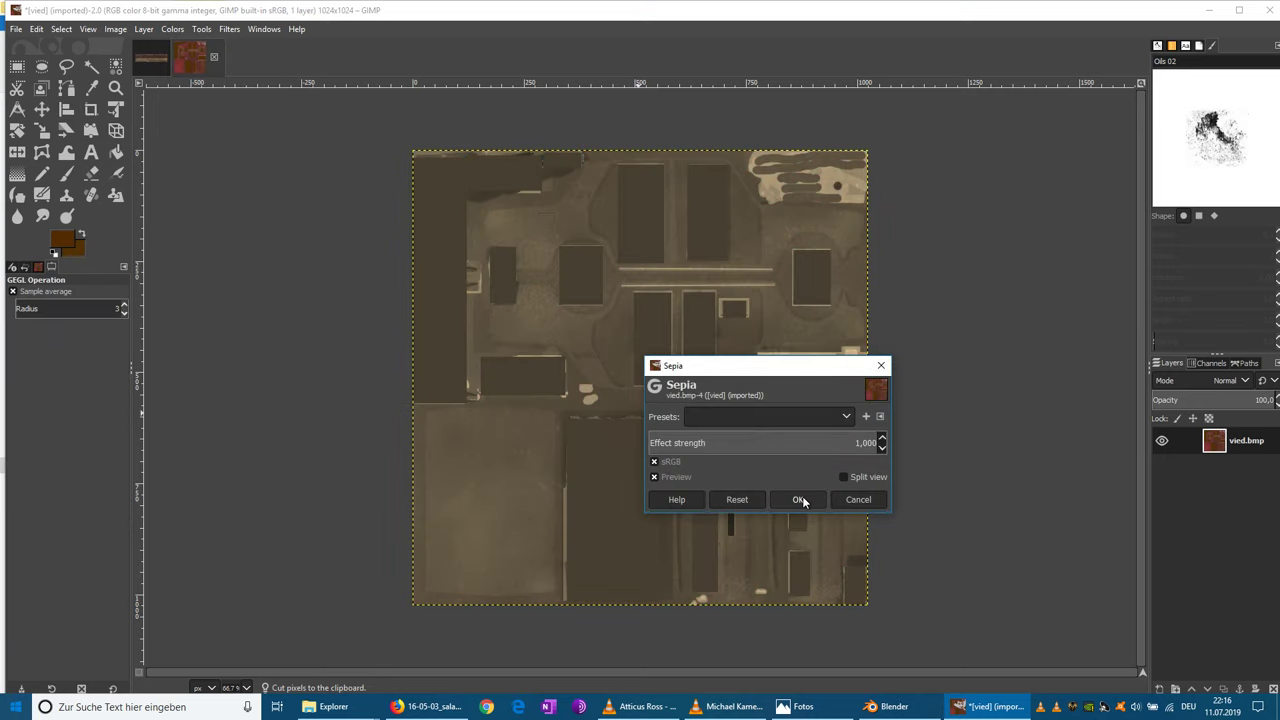
{"action": "left_click", "coordinate": [800, 499]}
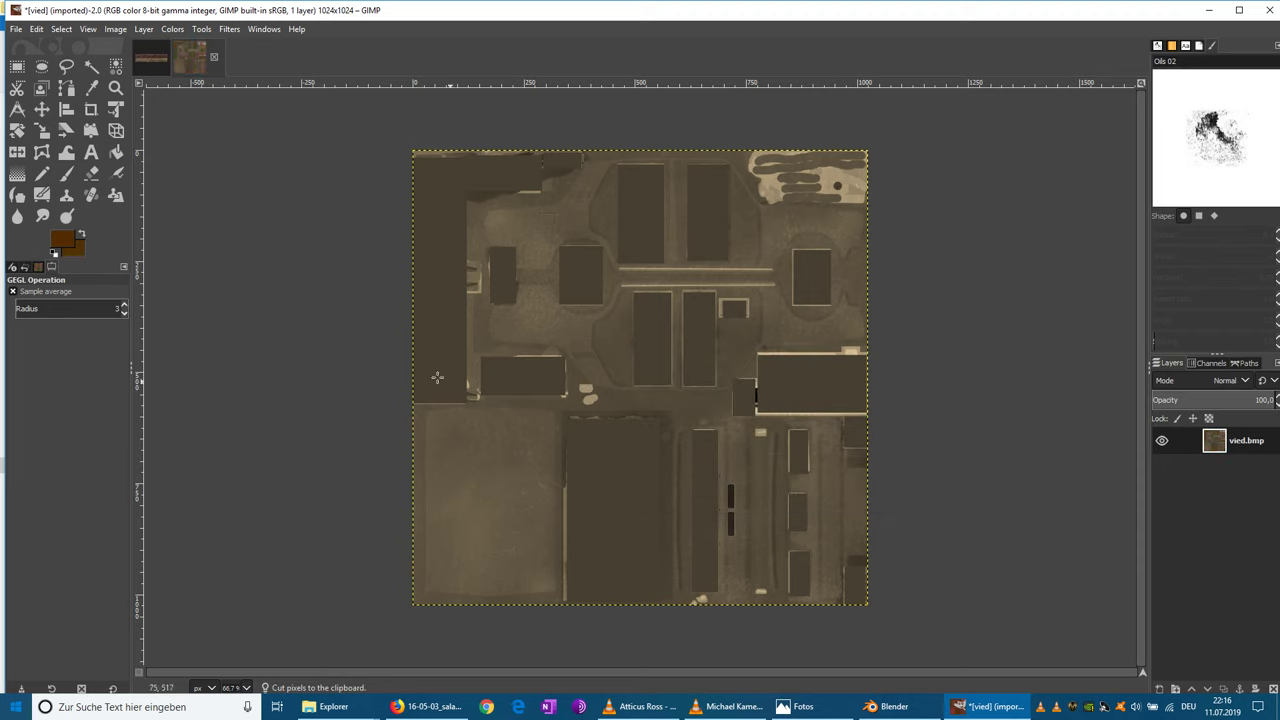
- Paste the cut detail areas back in place over the sepia texture
{"action": "right_click", "coordinate": [332, 336]}
{"action": "mouse_move", "coordinate": [375, 372]}
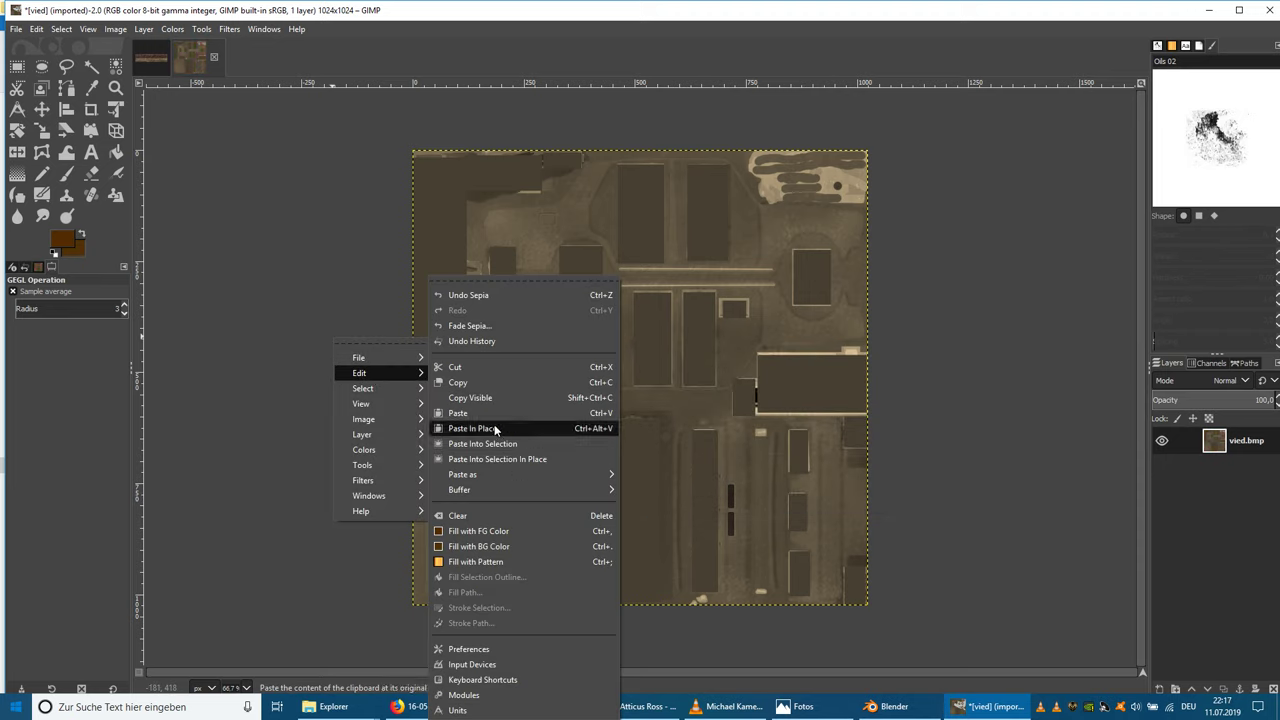
{"action": "left_click", "coordinate": [495, 428]}
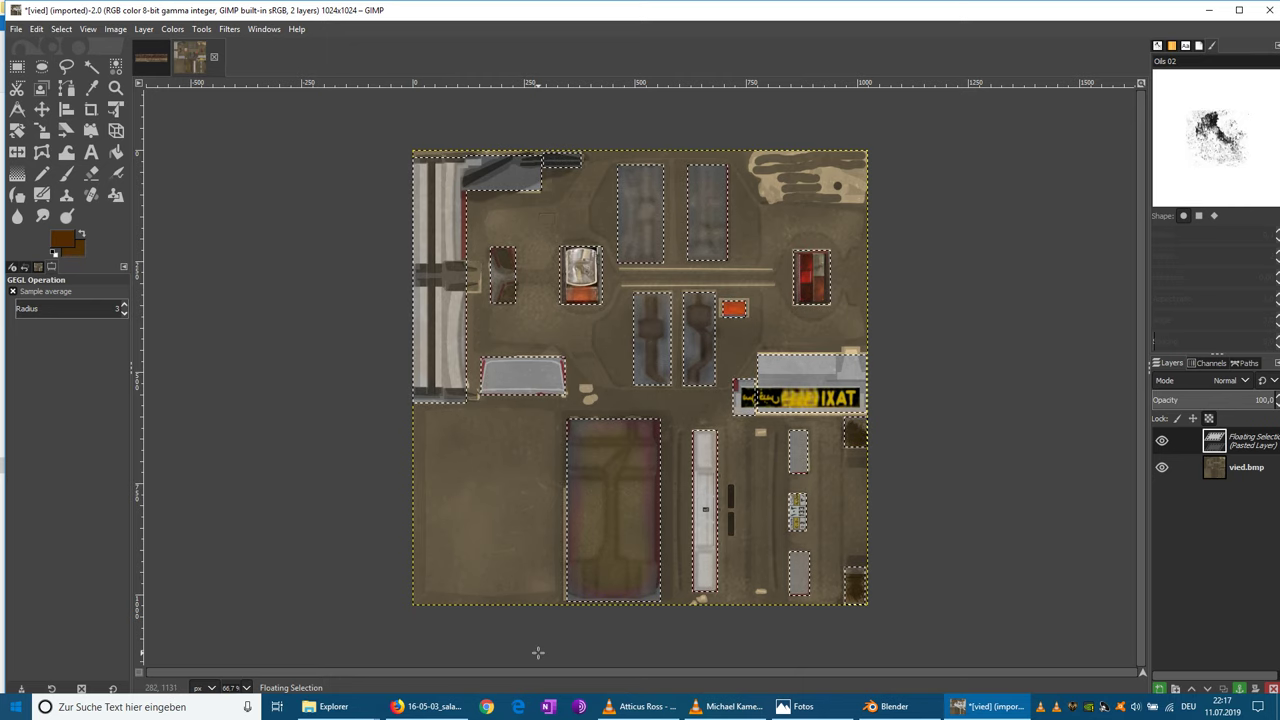
- Export over vied.bmp in the mod folder as a 24-bit R8 G8 B8 BMP without color space information, and return to that folder in Explorer
{"action": "left_click", "coordinate": [16, 28]}
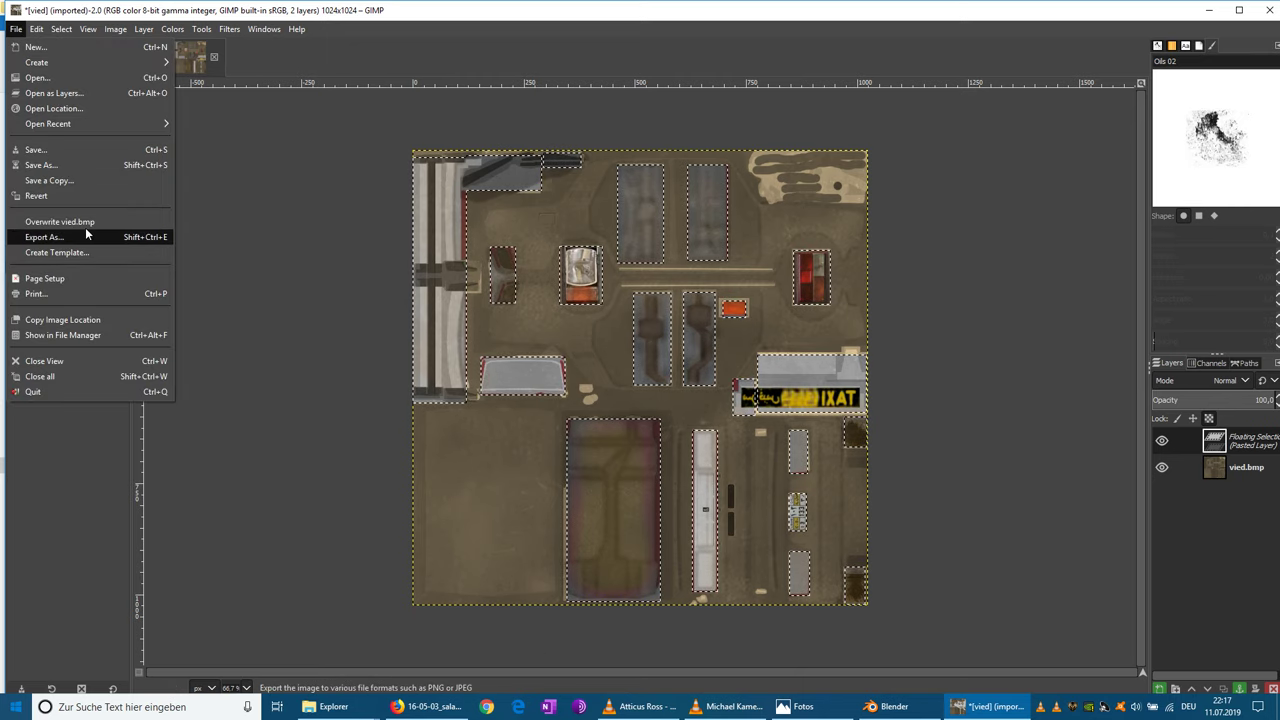
{"action": "left_click", "coordinate": [44, 237]}
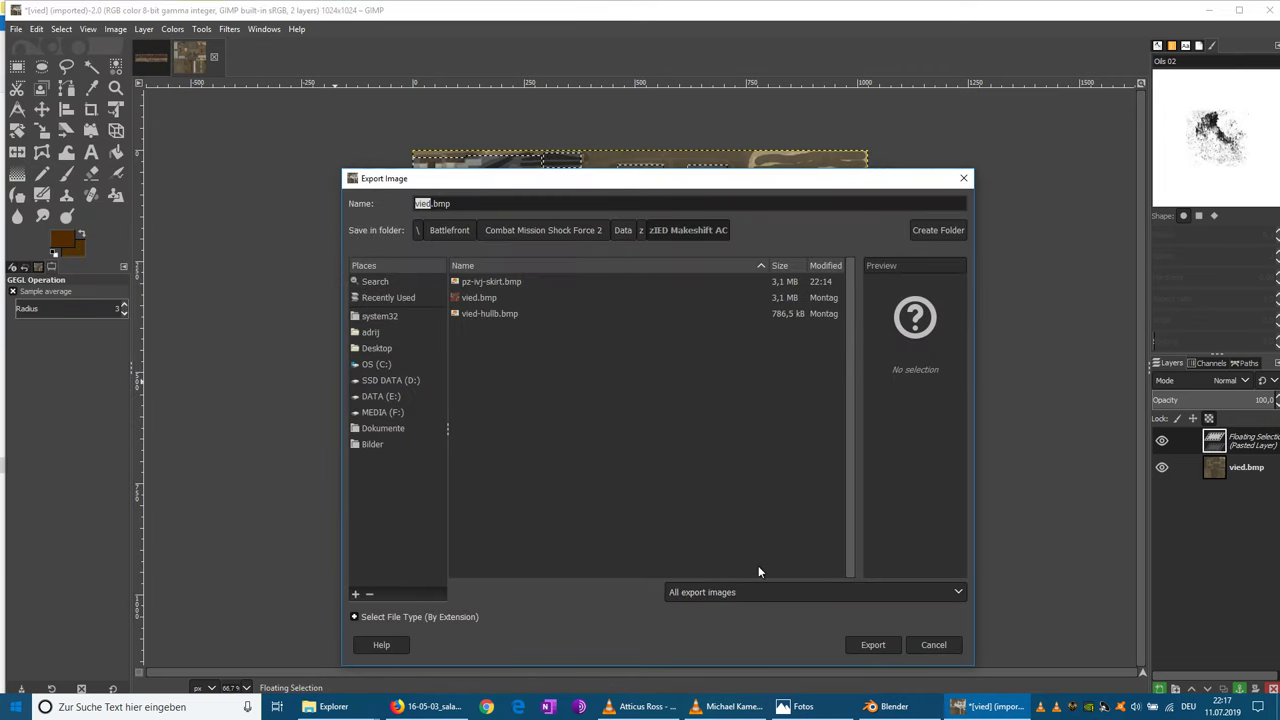
{"action": "left_click", "coordinate": [714, 484]}
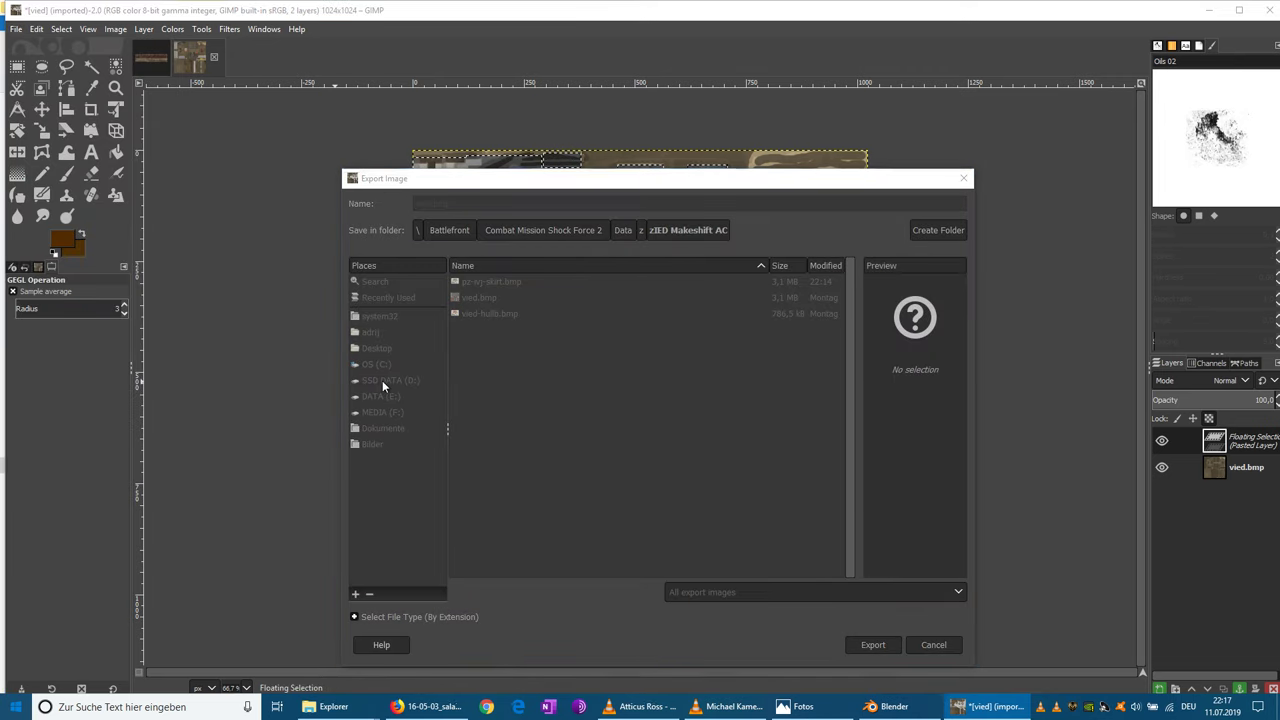
{"action": "left_click", "coordinate": [586, 362]}
{"action": "left_click", "coordinate": [589, 409]}
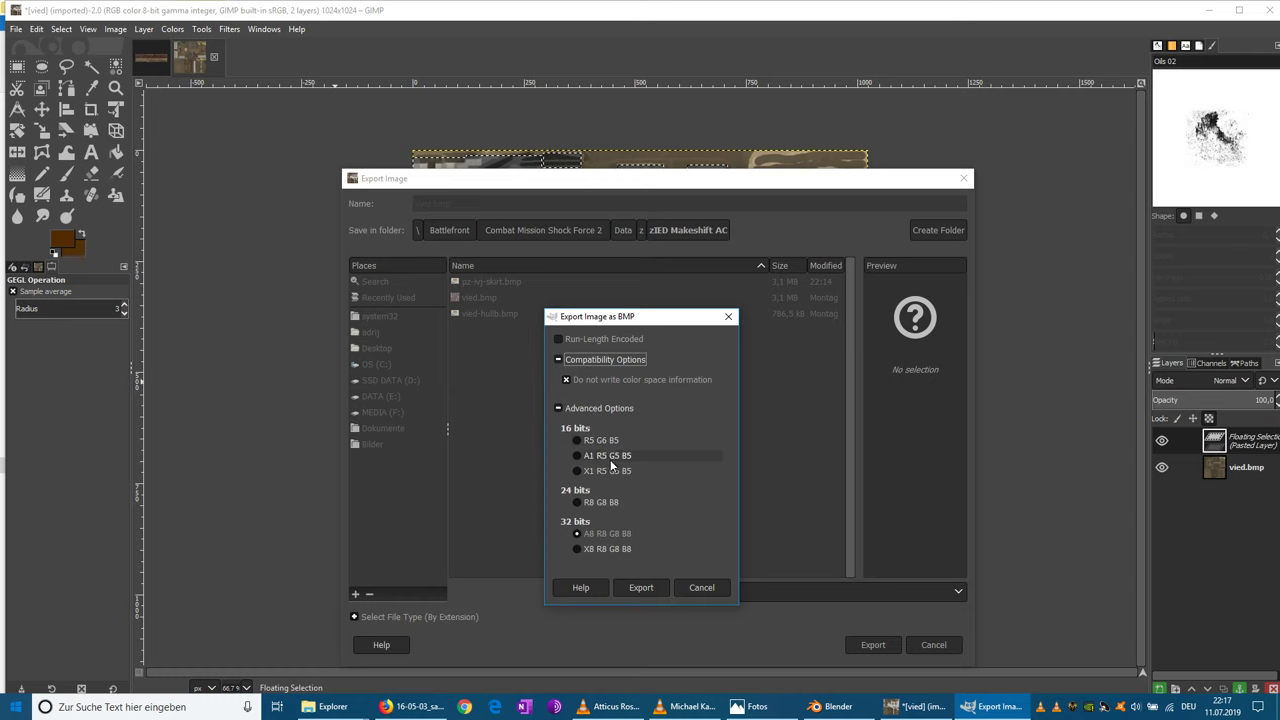
{"action": "left_click", "coordinate": [604, 503]}
{"action": "left_click", "coordinate": [641, 587]}
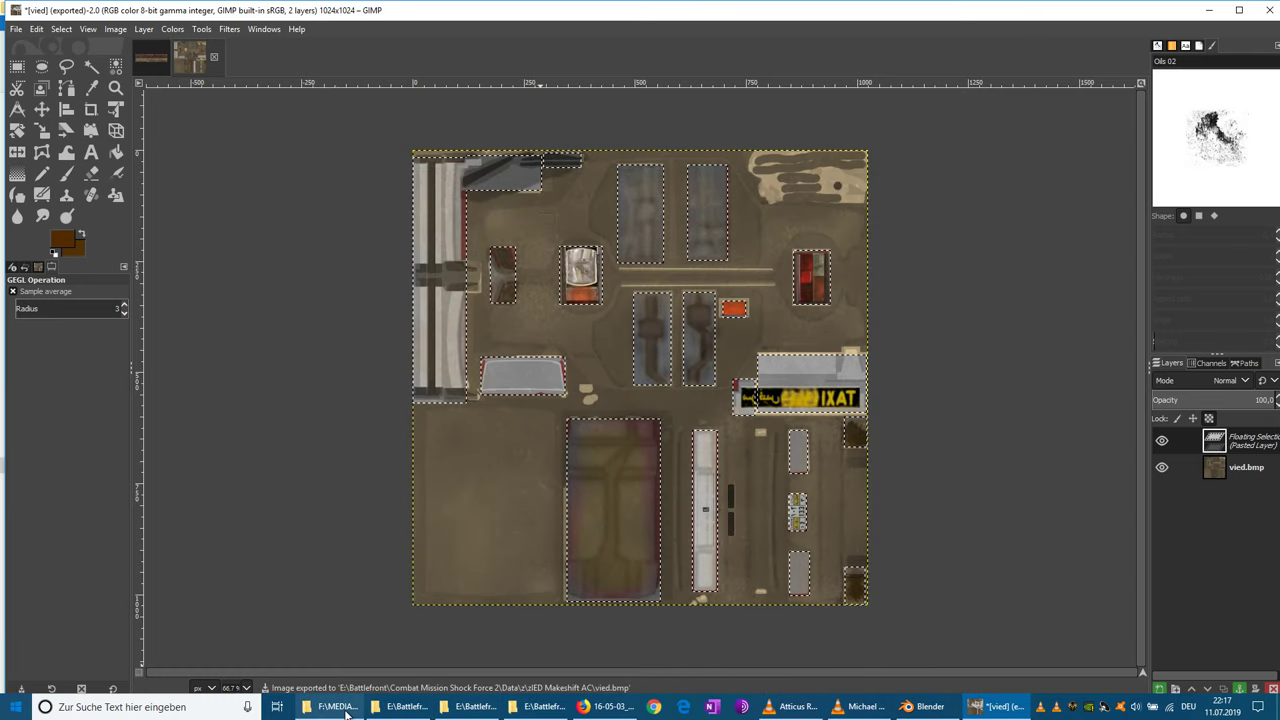
{"action": "mouse_move", "coordinate": [410, 710]}
{"action": "left_click", "coordinate": [540, 706]}
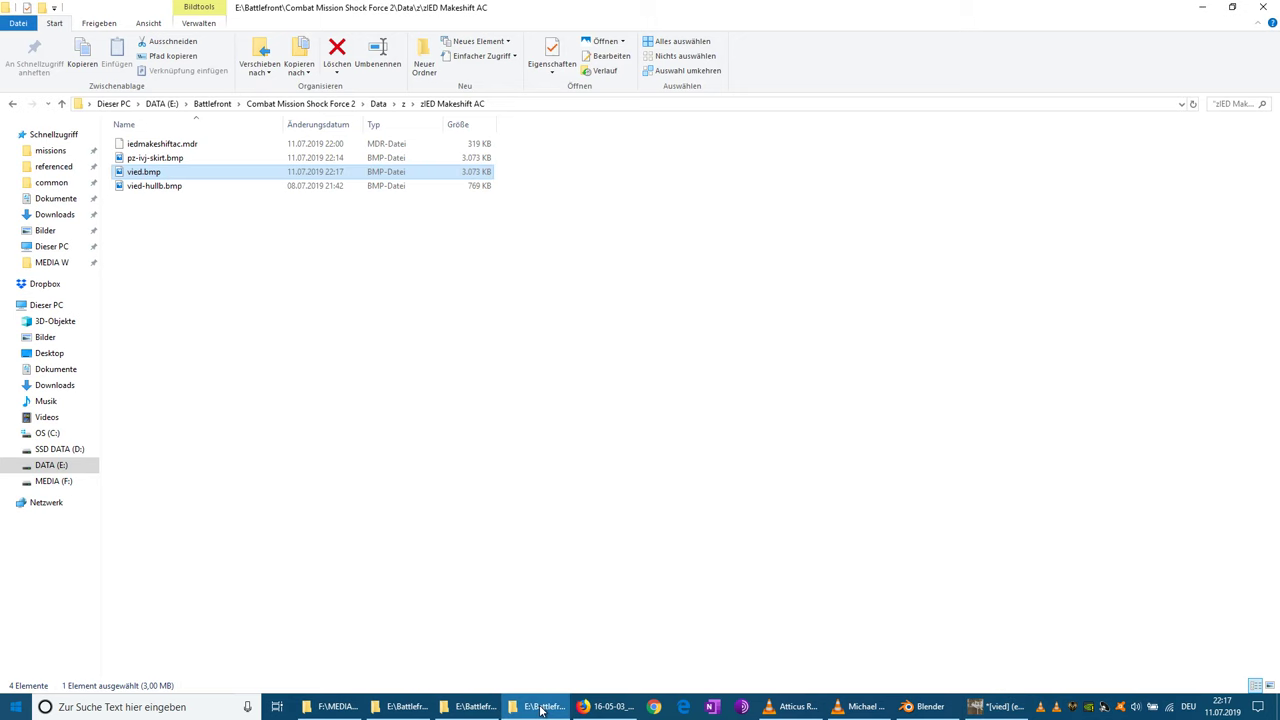
- Open vied-hullb.bmp from the zIED Makeshift AC folder in the GNU Image Manipulation Program
{"action": "right_click", "coordinate": [145, 189]}
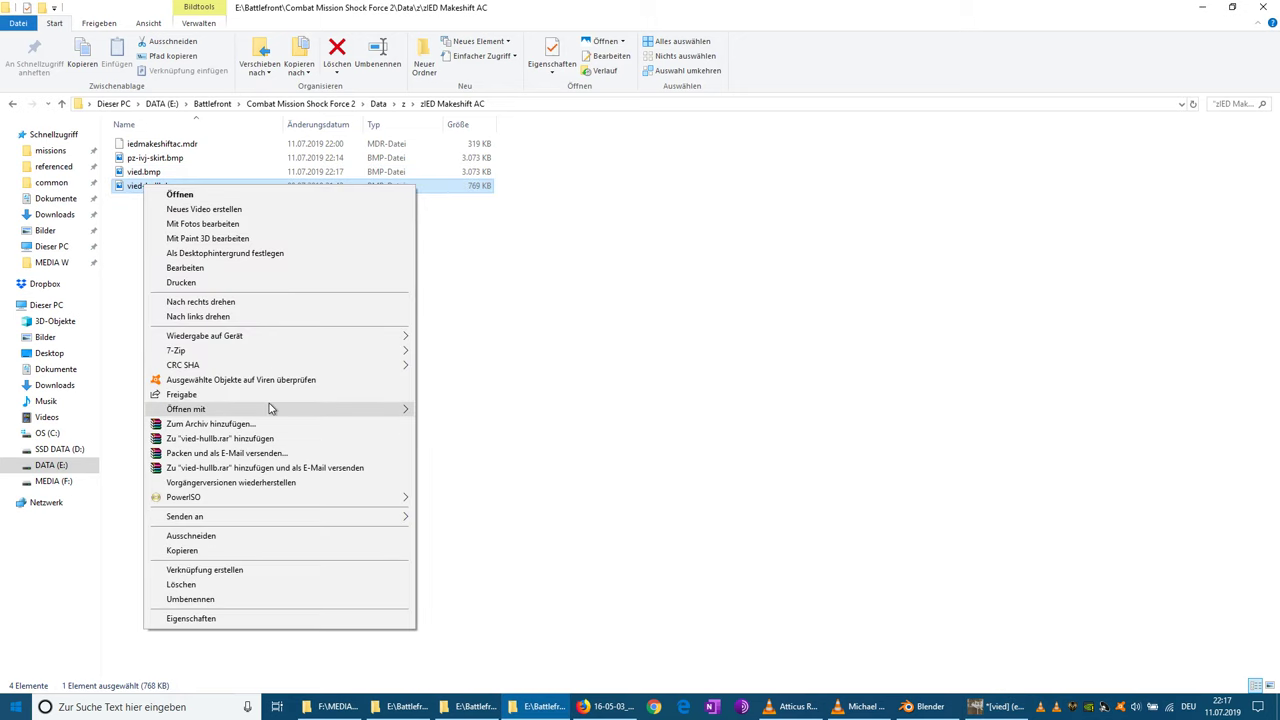
{"action": "mouse_move", "coordinate": [269, 408]}
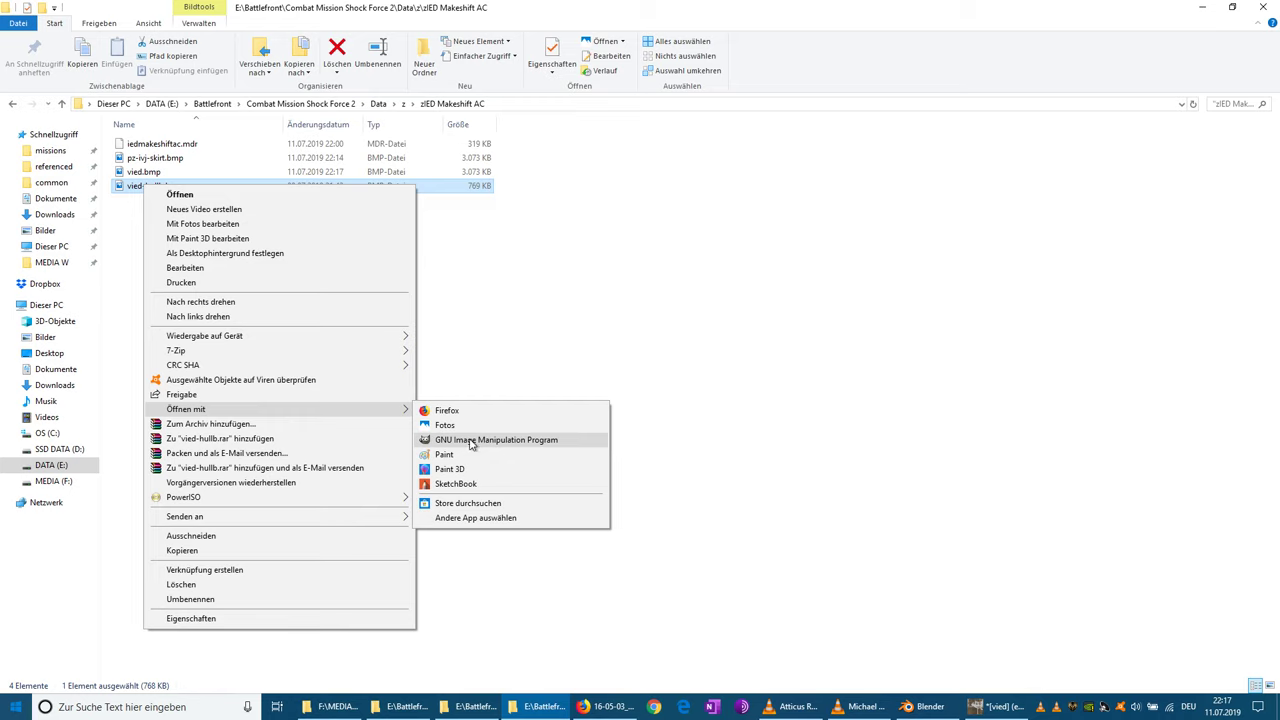
{"action": "left_click", "coordinate": [472, 441]}
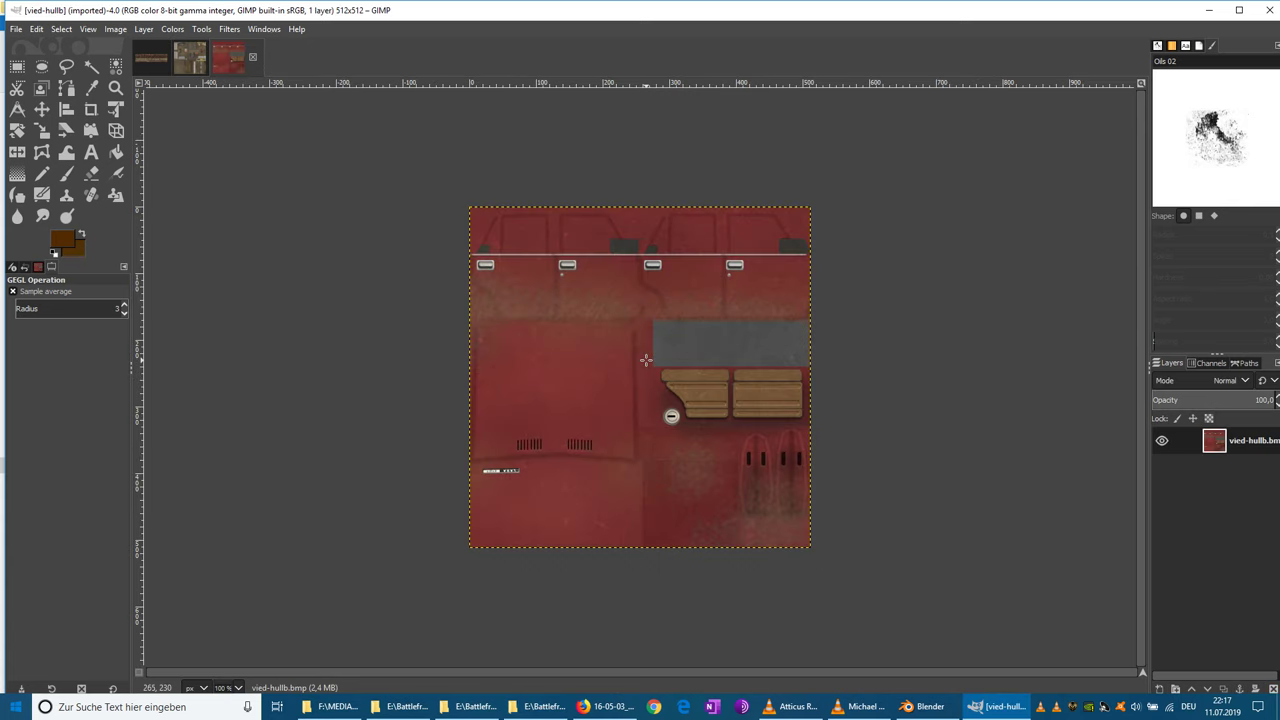
- Select the grey panel, both wooden panels, the round cap, the four door handles and the small plate strip with combined rectangle selections
{"action": "key", "text": "r"}
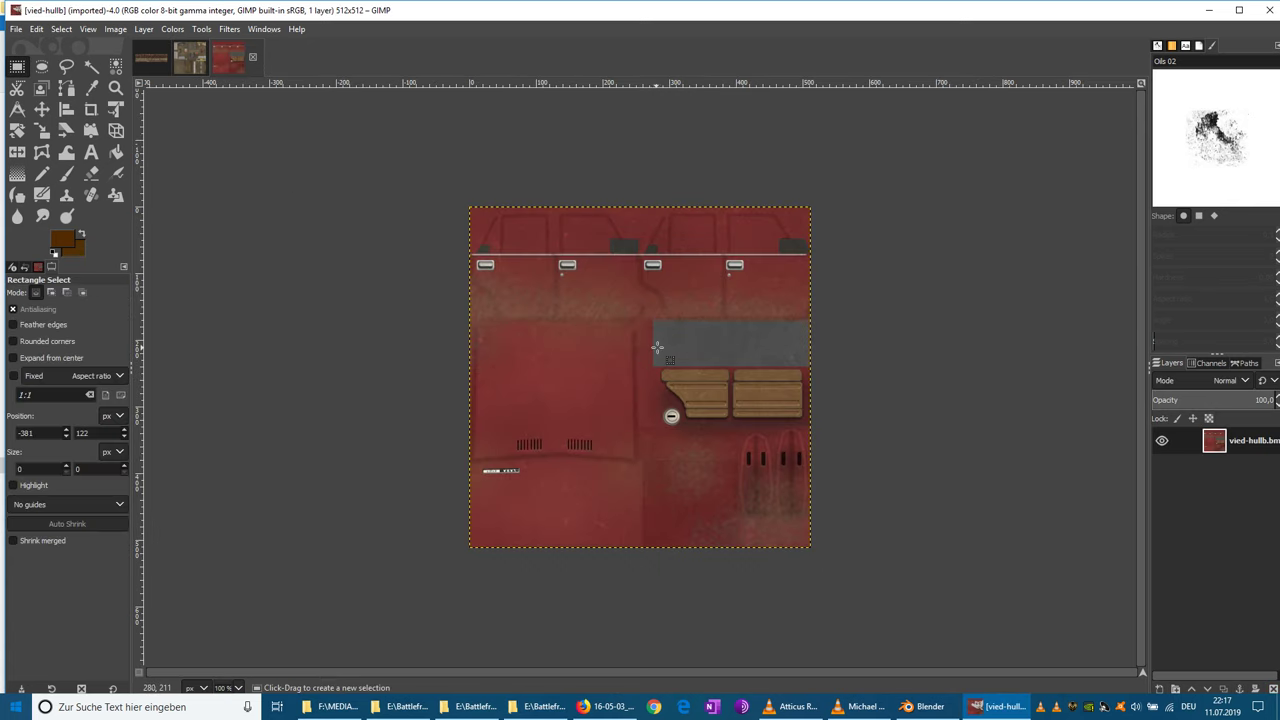
{"action": "key", "text": "shift"}
{"action": "left_click_drag", "start_coordinate": [654, 320], "coordinate": [810, 369]}
{"action": "left_click_drag", "start_coordinate": [663, 368], "coordinate": [732, 421]}
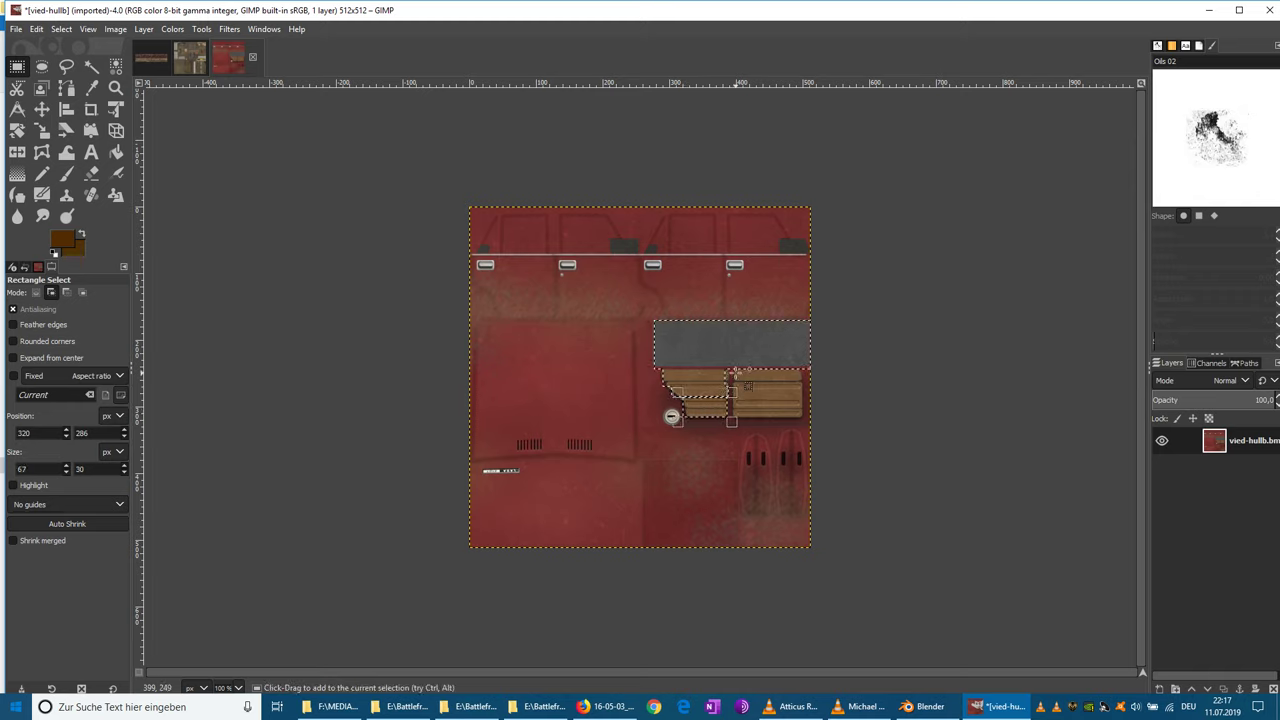
{"action": "left_click_drag", "start_coordinate": [735, 372], "coordinate": [802, 415]}
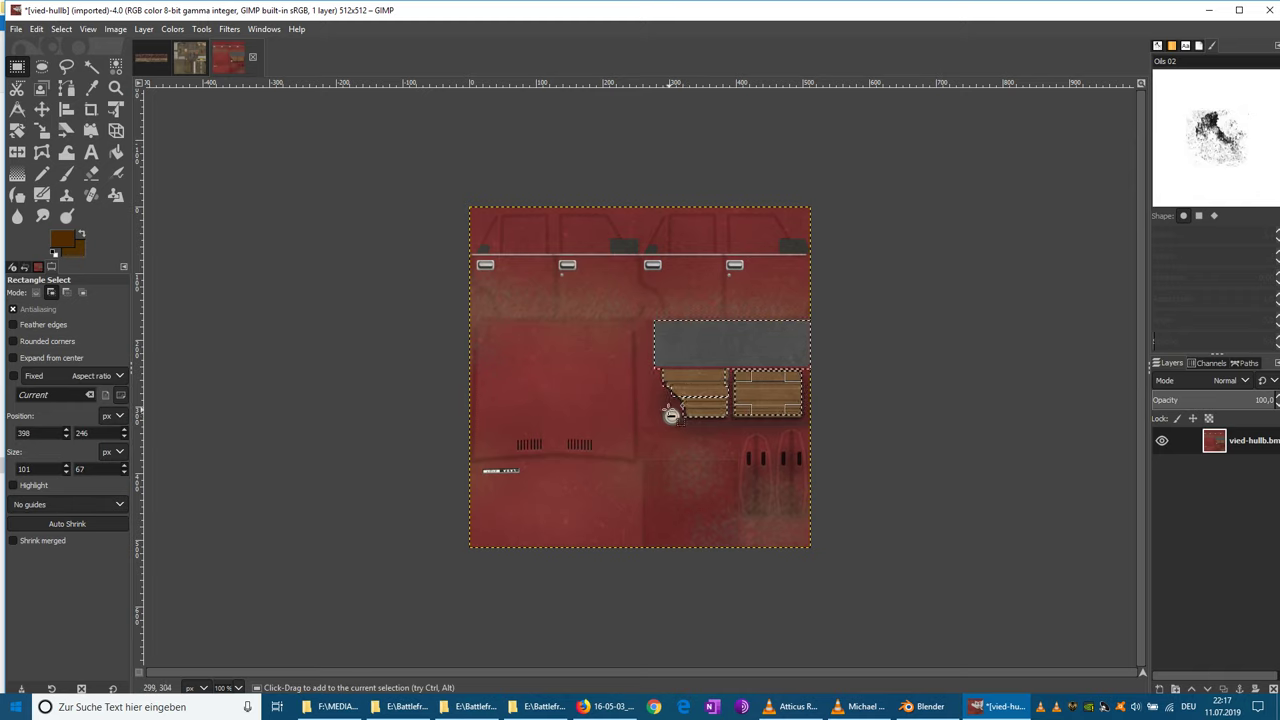
{"action": "left_click_drag", "start_coordinate": [667, 409], "coordinate": [678, 423]}
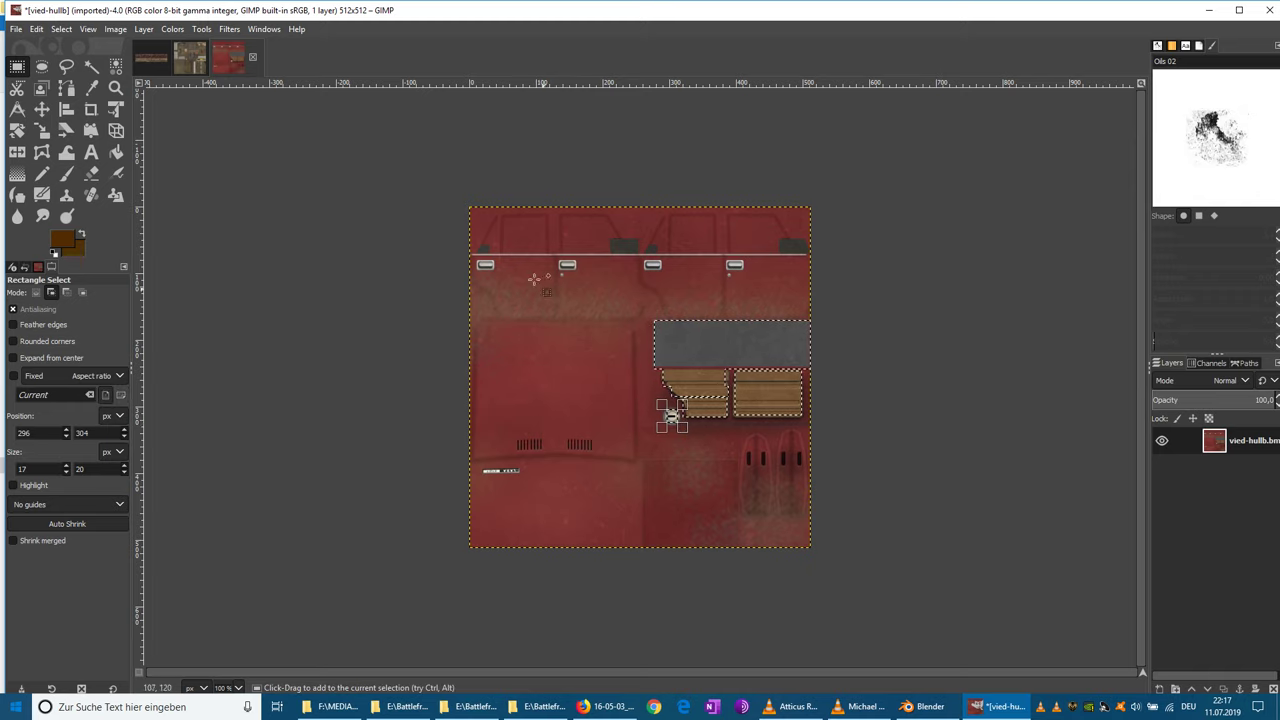
{"action": "left_click_drag", "start_coordinate": [476, 259], "coordinate": [748, 272]}
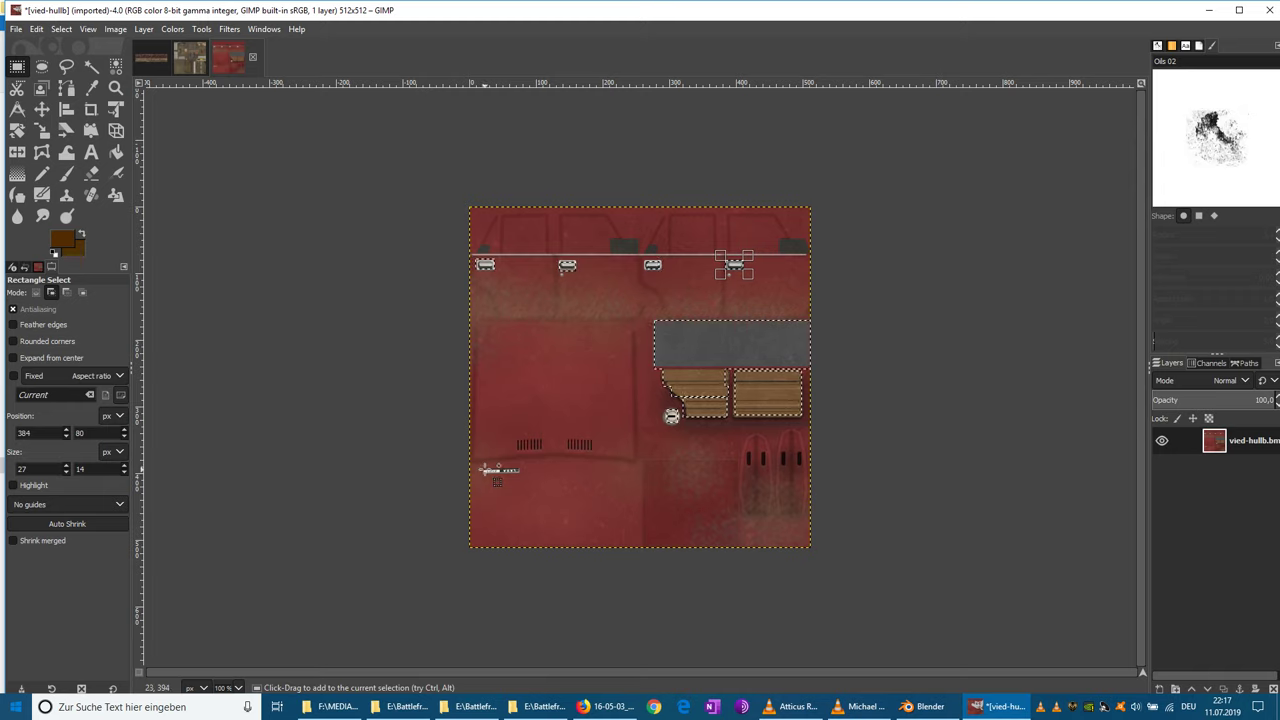
{"action": "left_click_drag", "start_coordinate": [484, 469], "coordinate": [519, 473]}
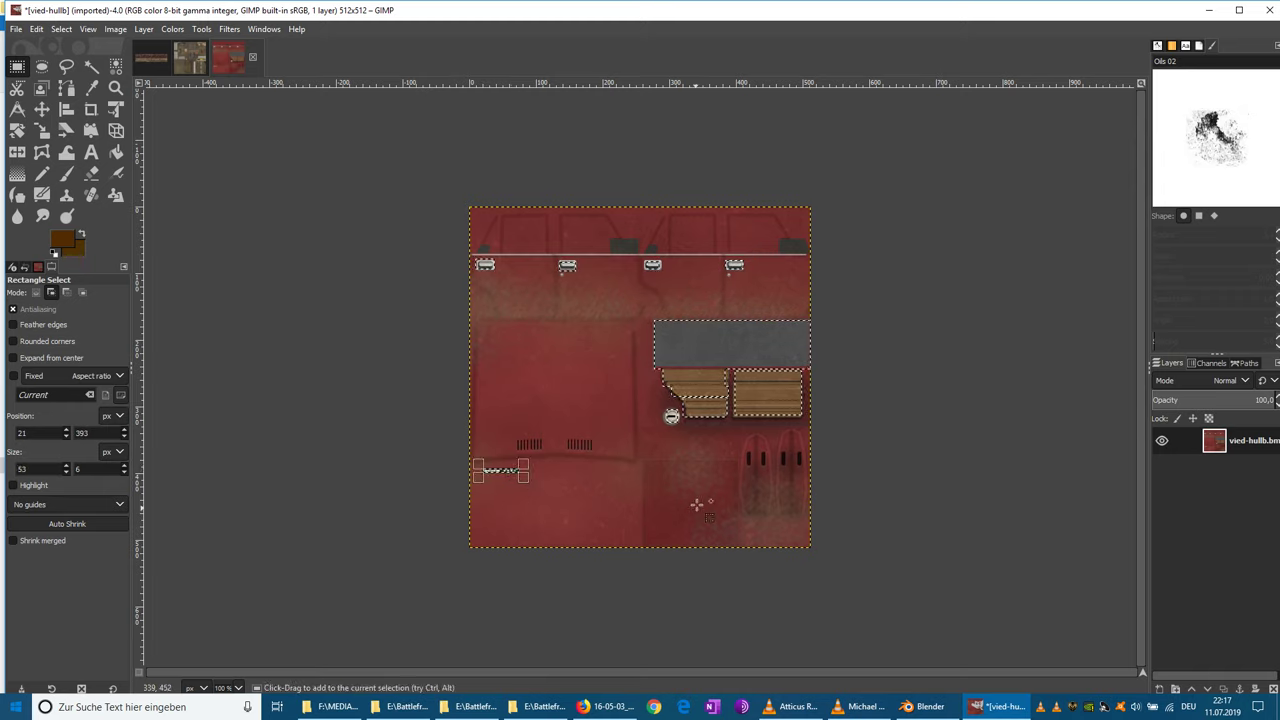
- Cut the selected detail areas out of the vied-hullb.bmp texture and clear the selection
{"action": "right_click", "coordinate": [740, 282]}
{"action": "mouse_move", "coordinate": [816, 307]}
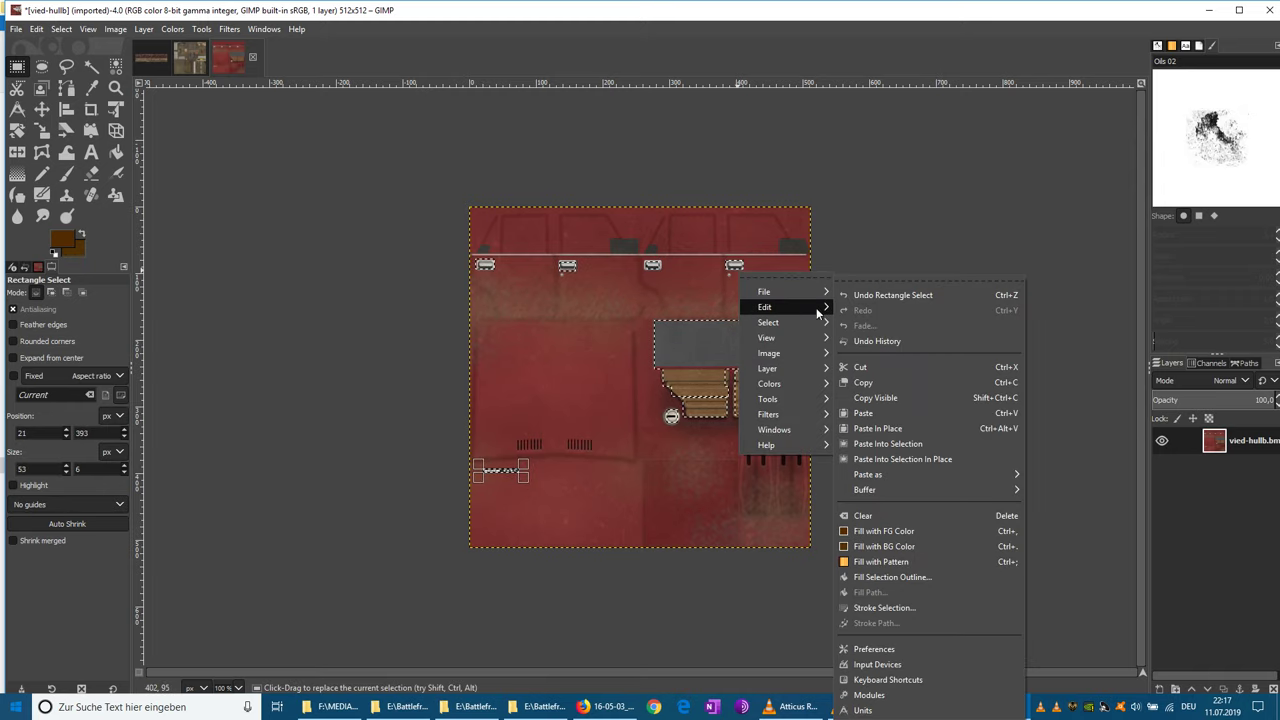
{"action": "left_click", "coordinate": [886, 368]}
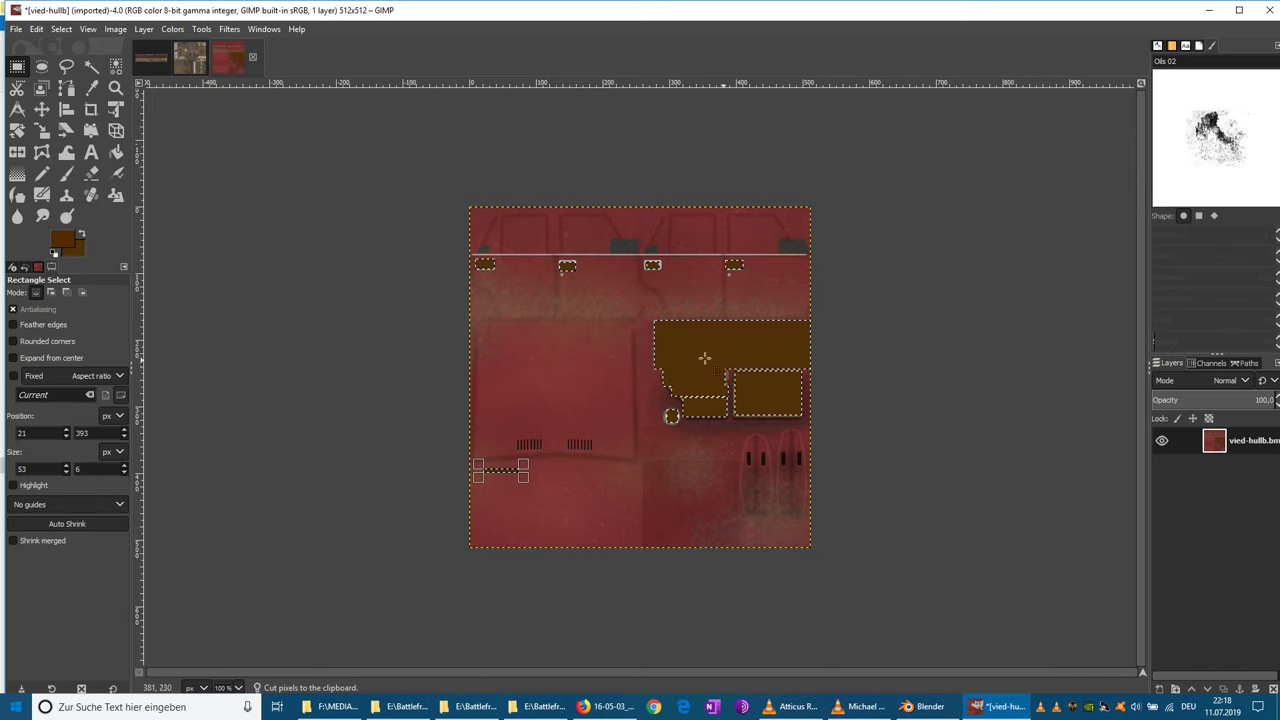
{"action": "left_click", "coordinate": [318, 264]}
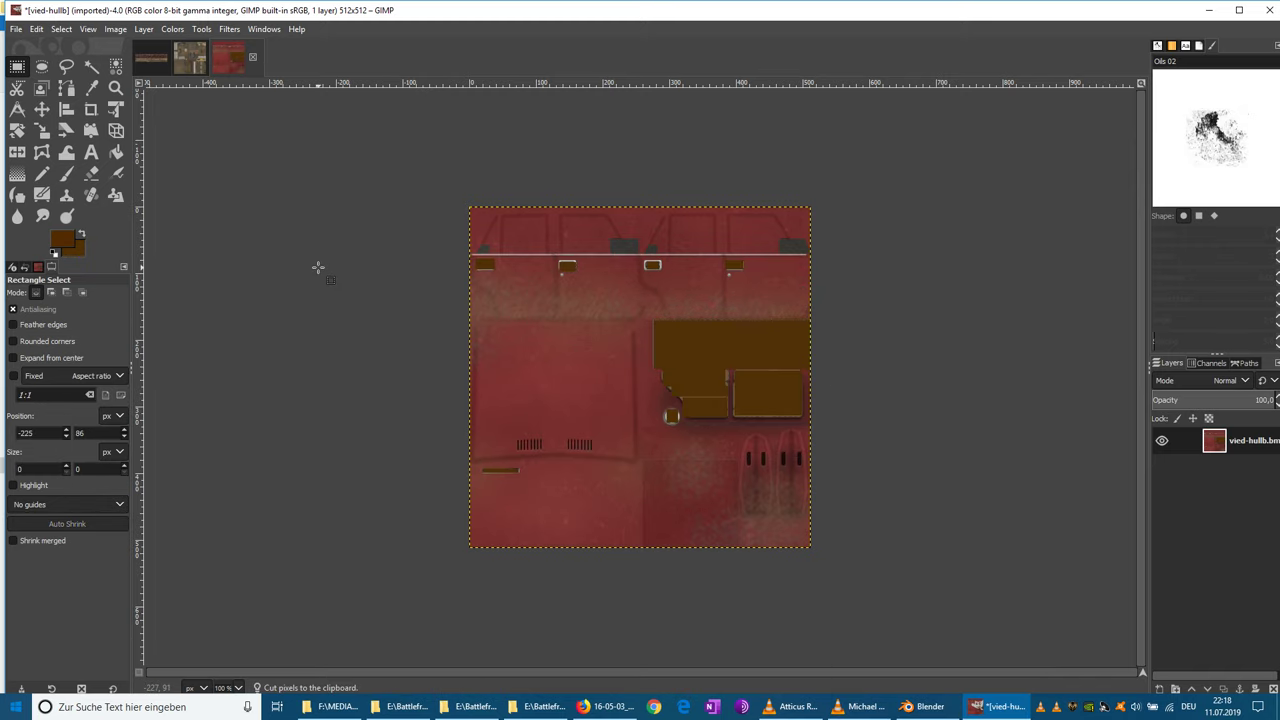
- Apply the Sepia desaturation to the remaining red bodywork of the hull texture
{"action": "left_click", "coordinate": [172, 28]}
{"action": "mouse_move", "coordinate": [265, 298]}
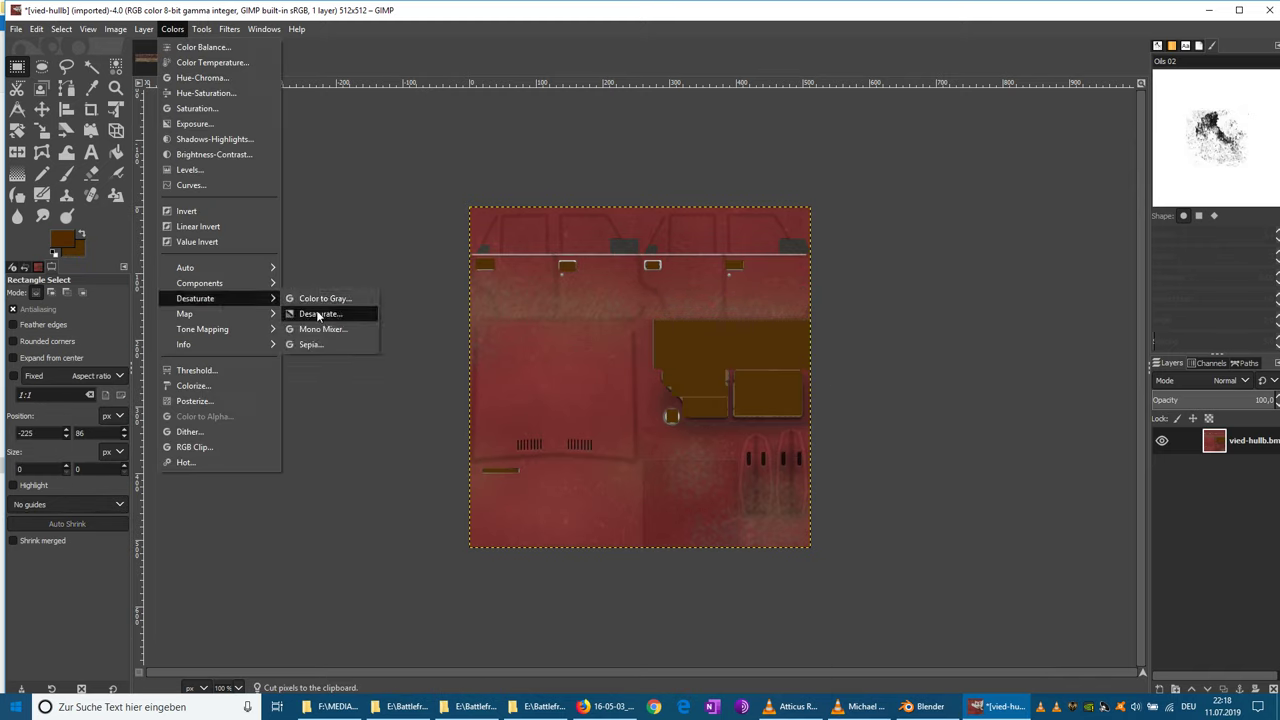
{"action": "left_click", "coordinate": [320, 345]}
{"action": "left_click", "coordinate": [798, 500]}
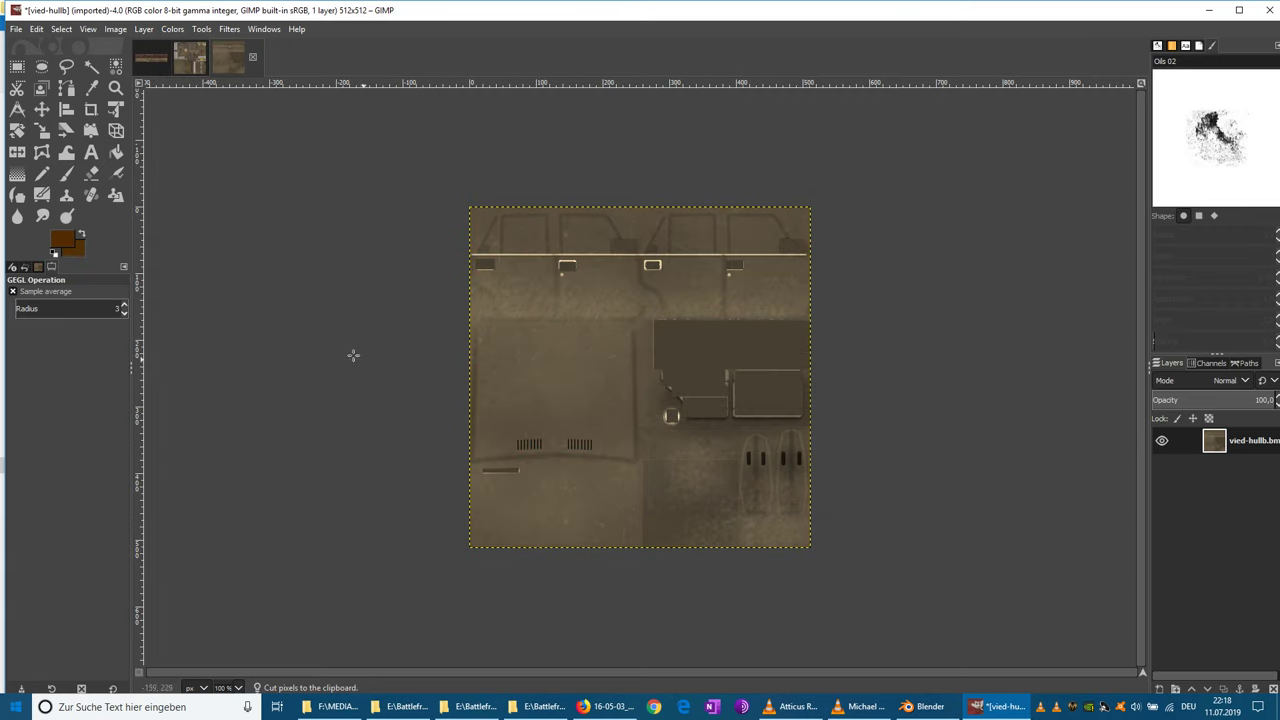
- Paste the cut detail areas back in place over the sepia hull texture in their original colours and anchor them
{"action": "right_click", "coordinate": [284, 320]}
{"action": "mouse_move", "coordinate": [312, 352]}
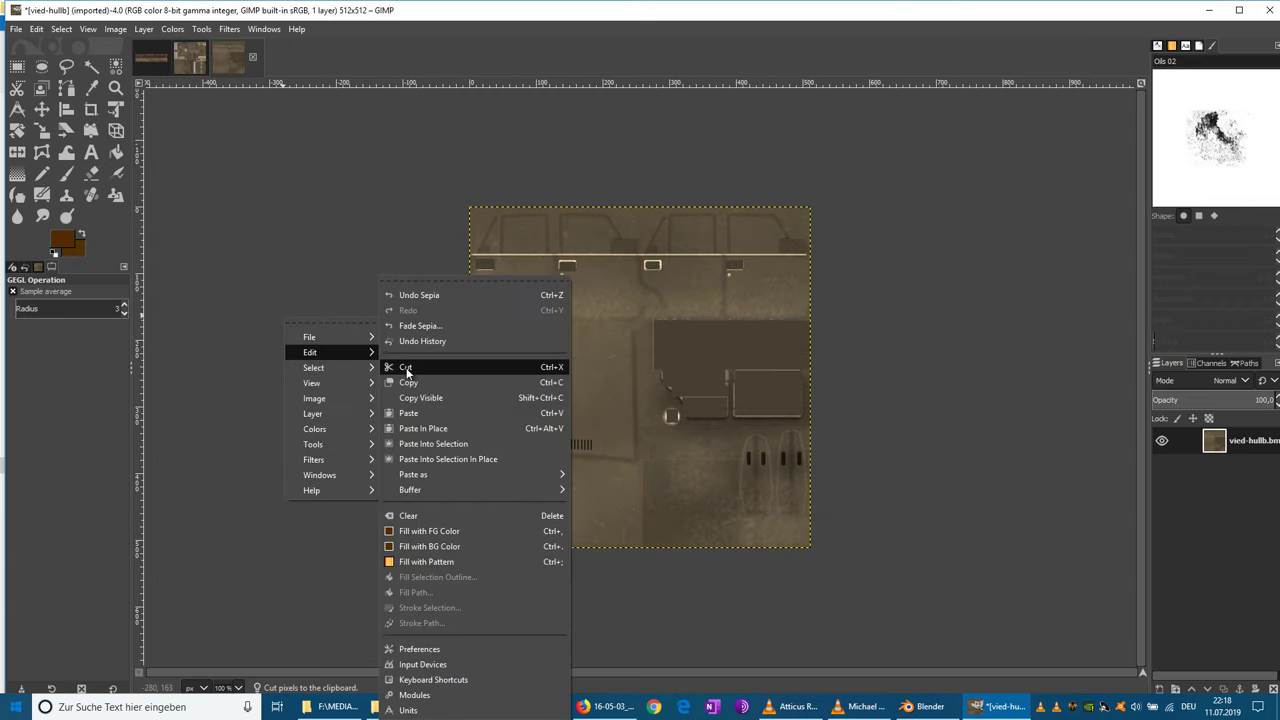
{"action": "left_click", "coordinate": [432, 430]}
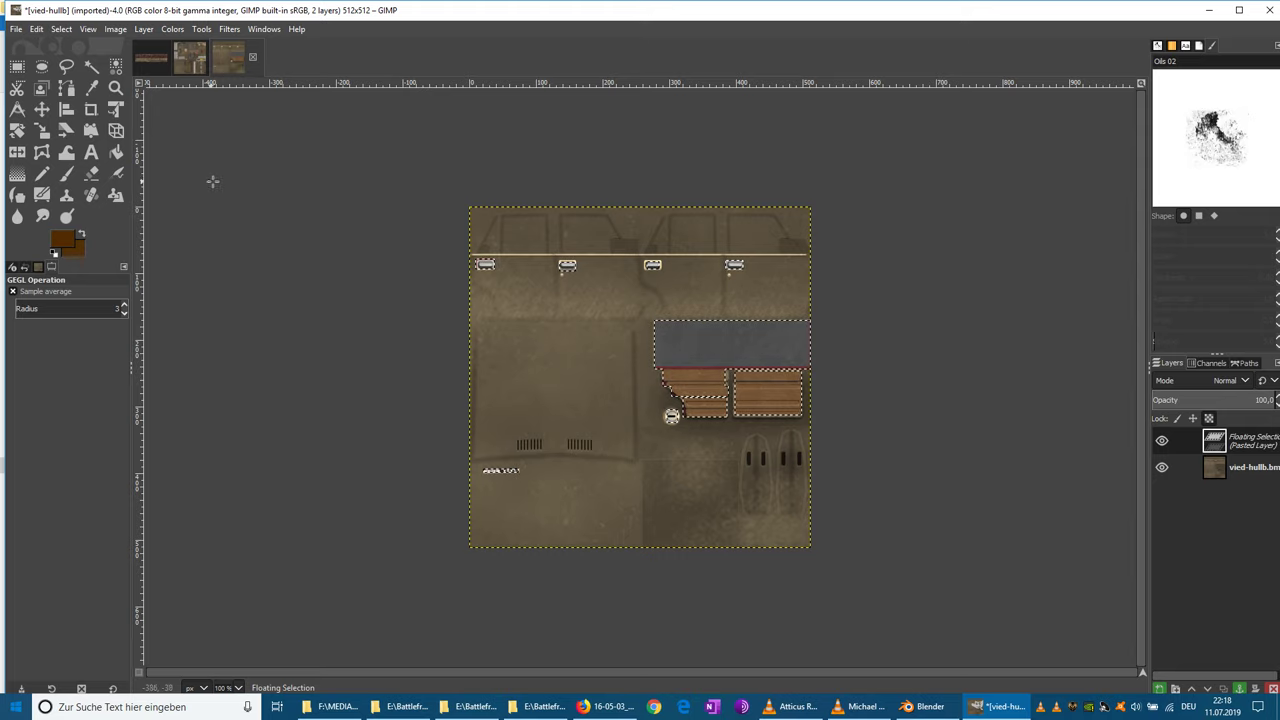
{"action": "key", "text": "ctrl+shift+f"}
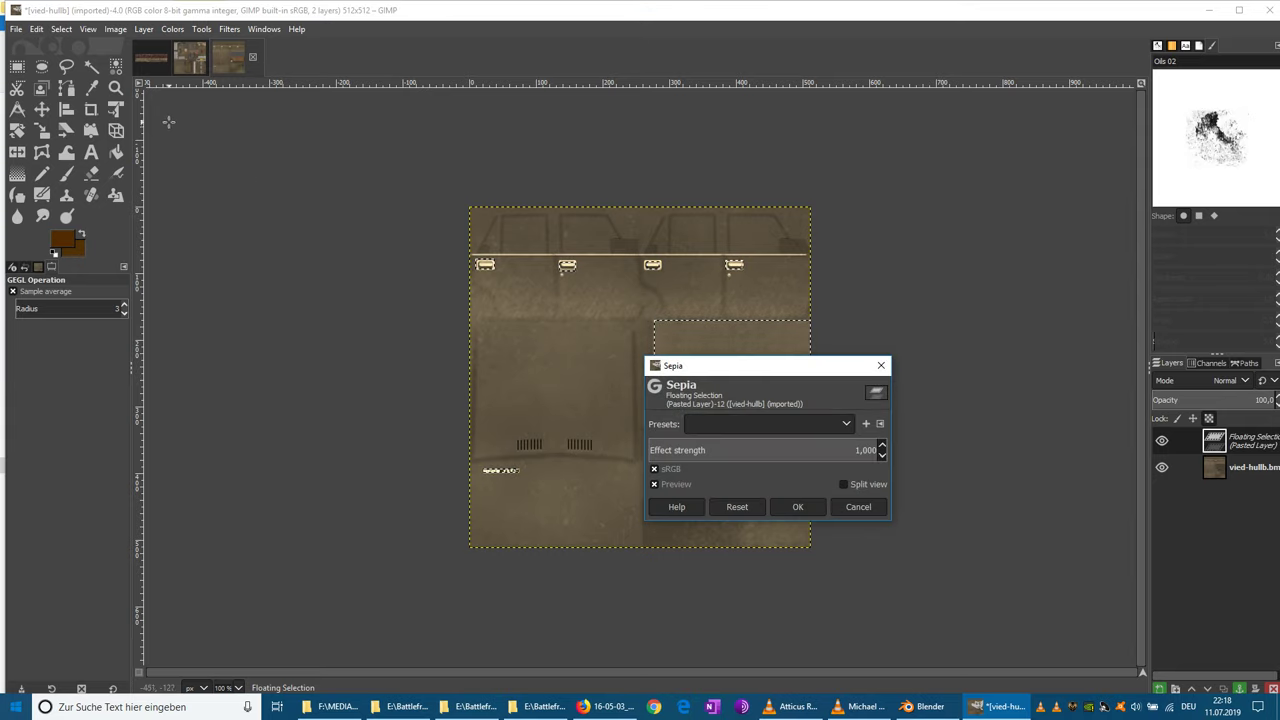
{"action": "left_click", "coordinate": [804, 497]}
{"action": "left_click", "coordinate": [17, 66]}
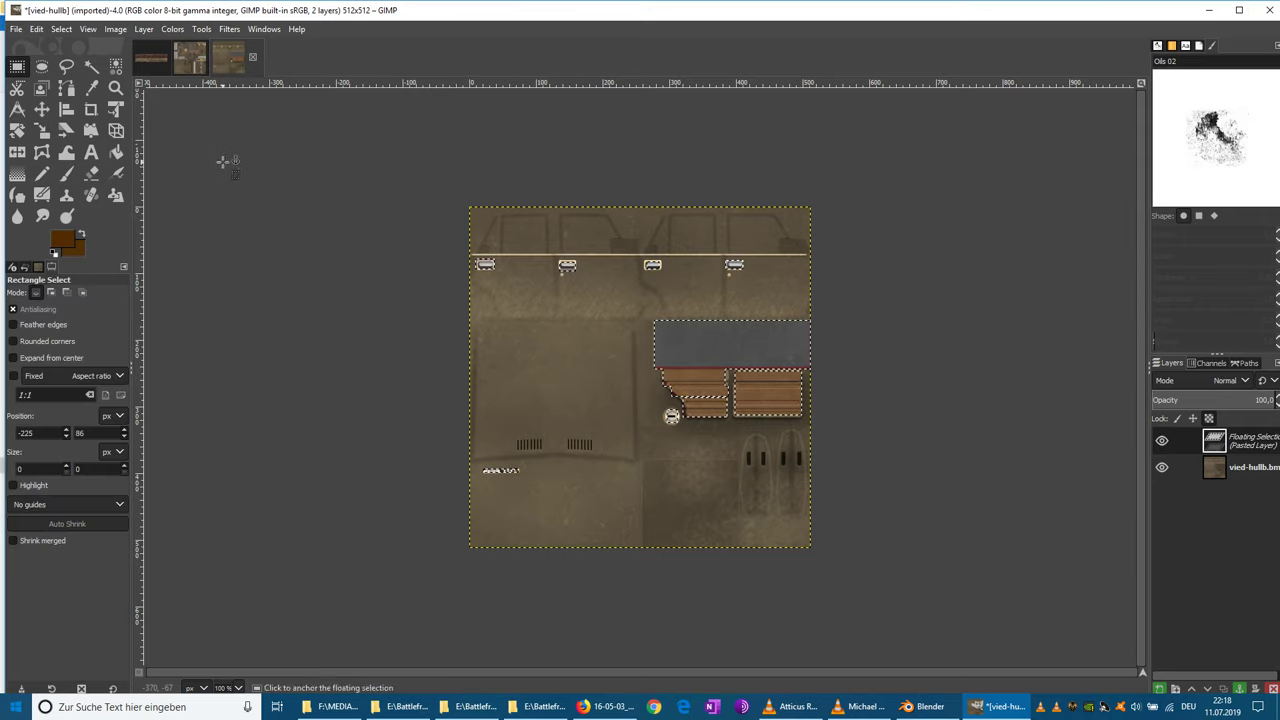
{"action": "left_click", "coordinate": [226, 160]}
- Export over vied-hullb.bmp as a 24-bit R8 G8 B8 BMP without color space information, and return to the mod folder in Explorer
{"action": "left_click", "coordinate": [15, 30]}
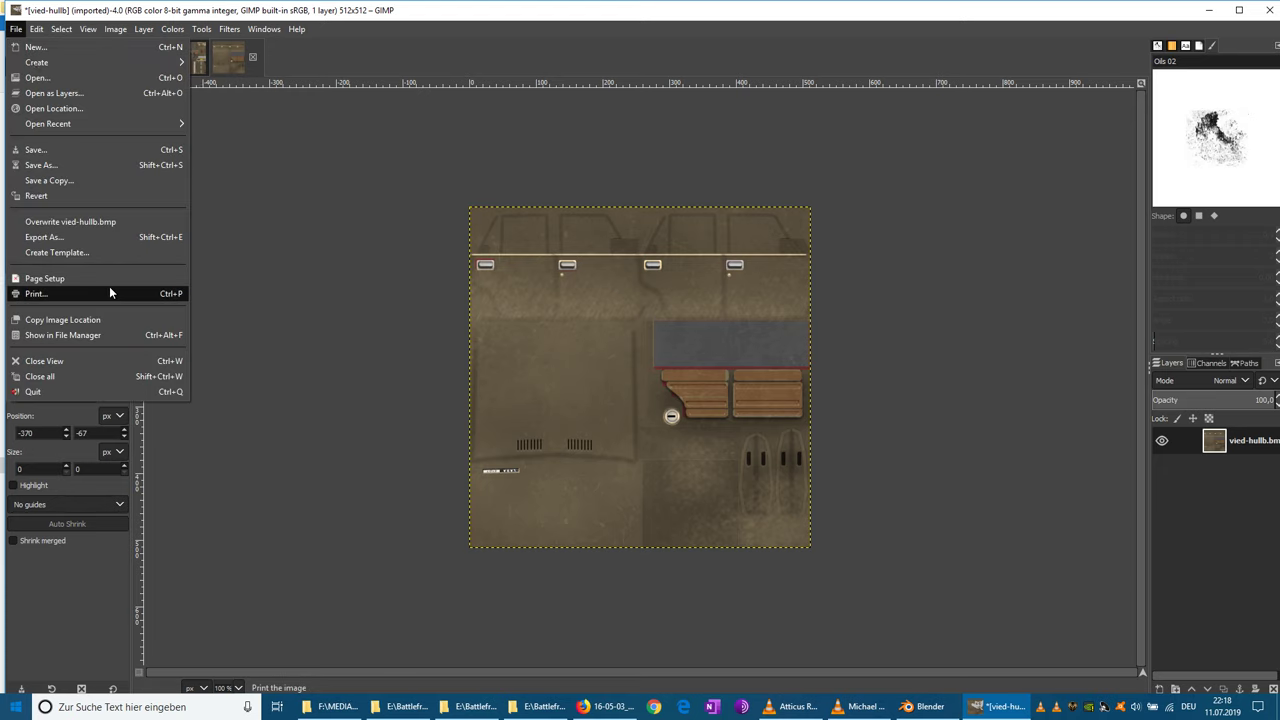
{"action": "left_click", "coordinate": [98, 240]}
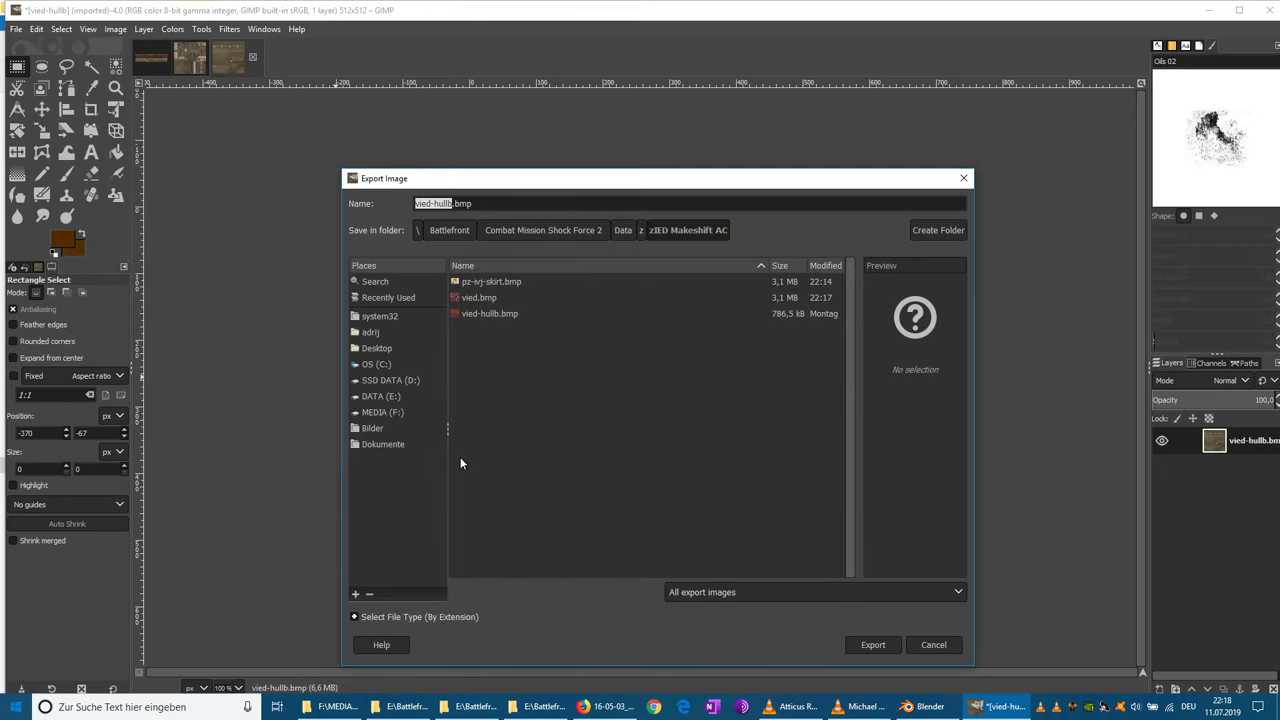
{"action": "left_click", "coordinate": [890, 648]}
{"action": "left_click", "coordinate": [695, 481]}
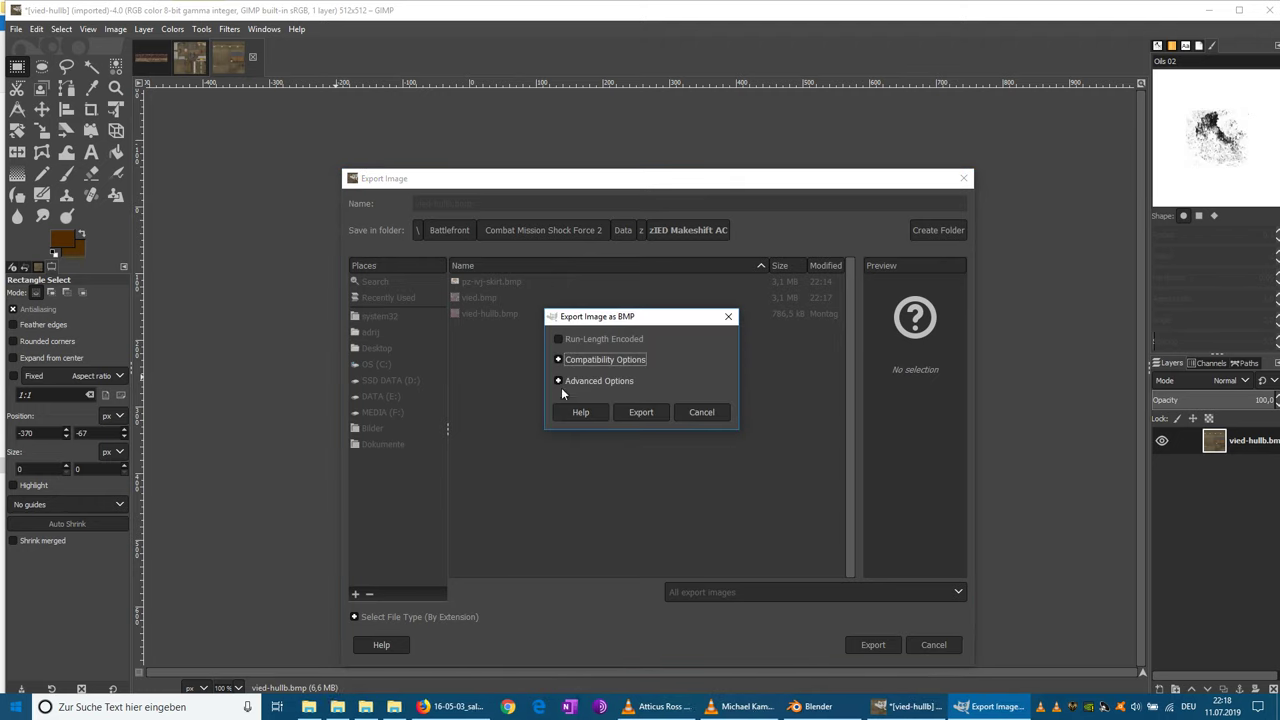
{"action": "left_click", "coordinate": [561, 360]}
{"action": "left_click", "coordinate": [578, 410]}
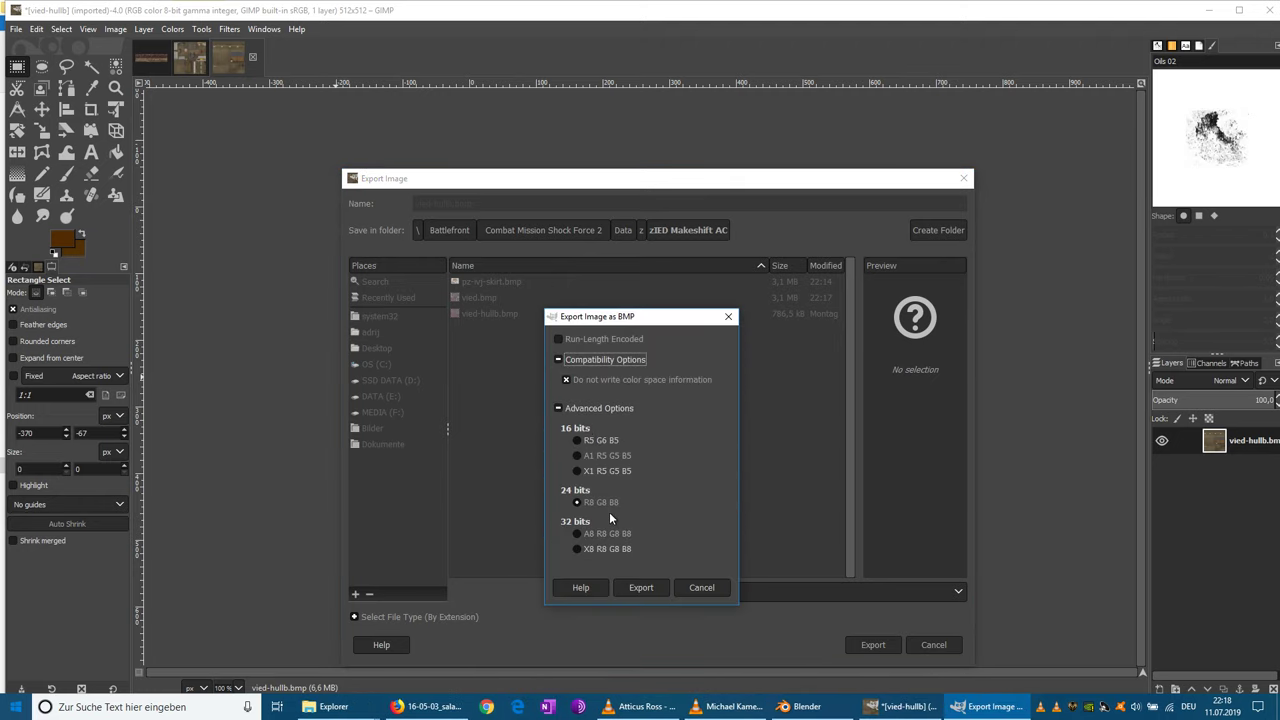
{"action": "left_click", "coordinate": [640, 588]}
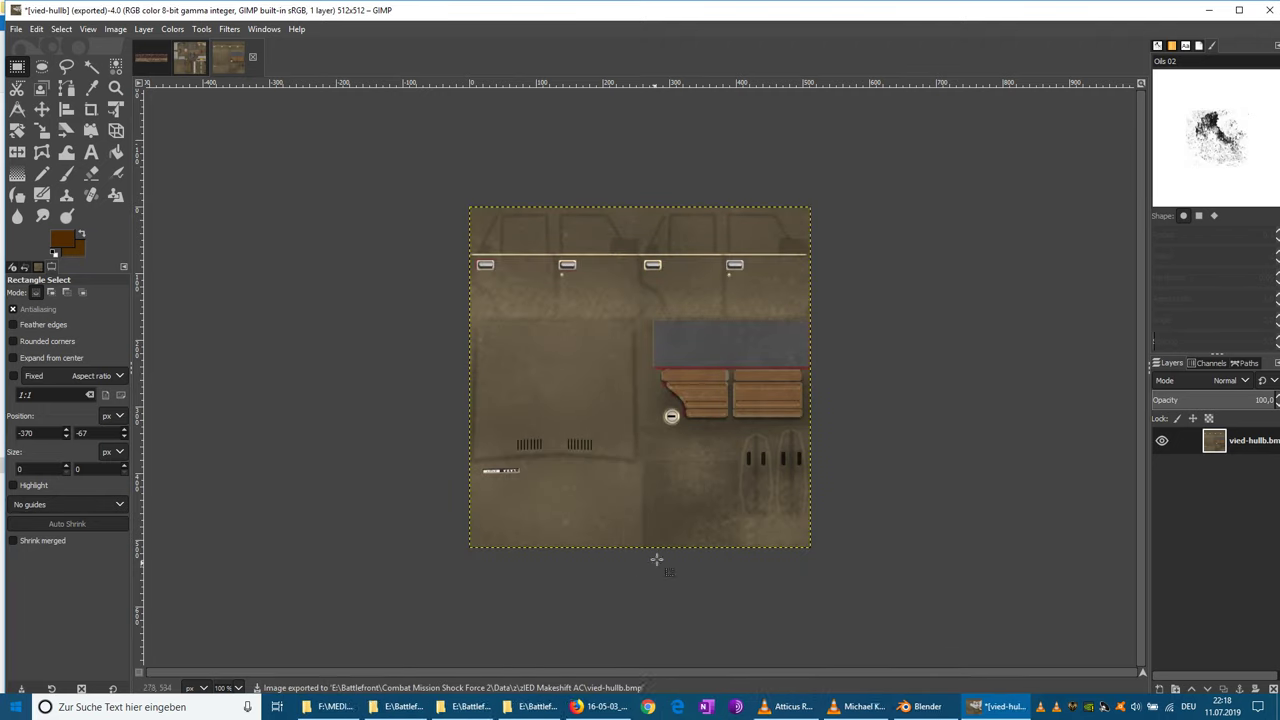
{"action": "left_click", "coordinate": [537, 706]}
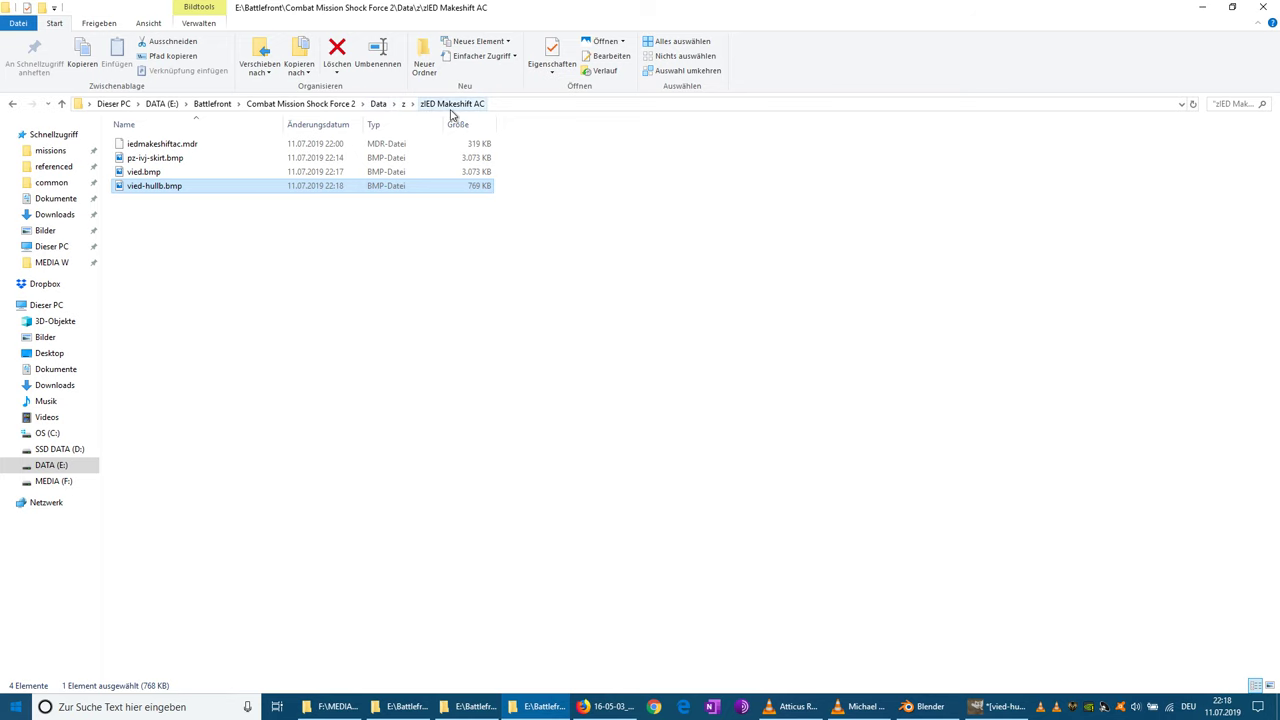
- Move the zIED Makeshift AC folder from Data\z into the zzzzVehicleReplacements folder
{"action": "left_click", "coordinate": [403, 104]}
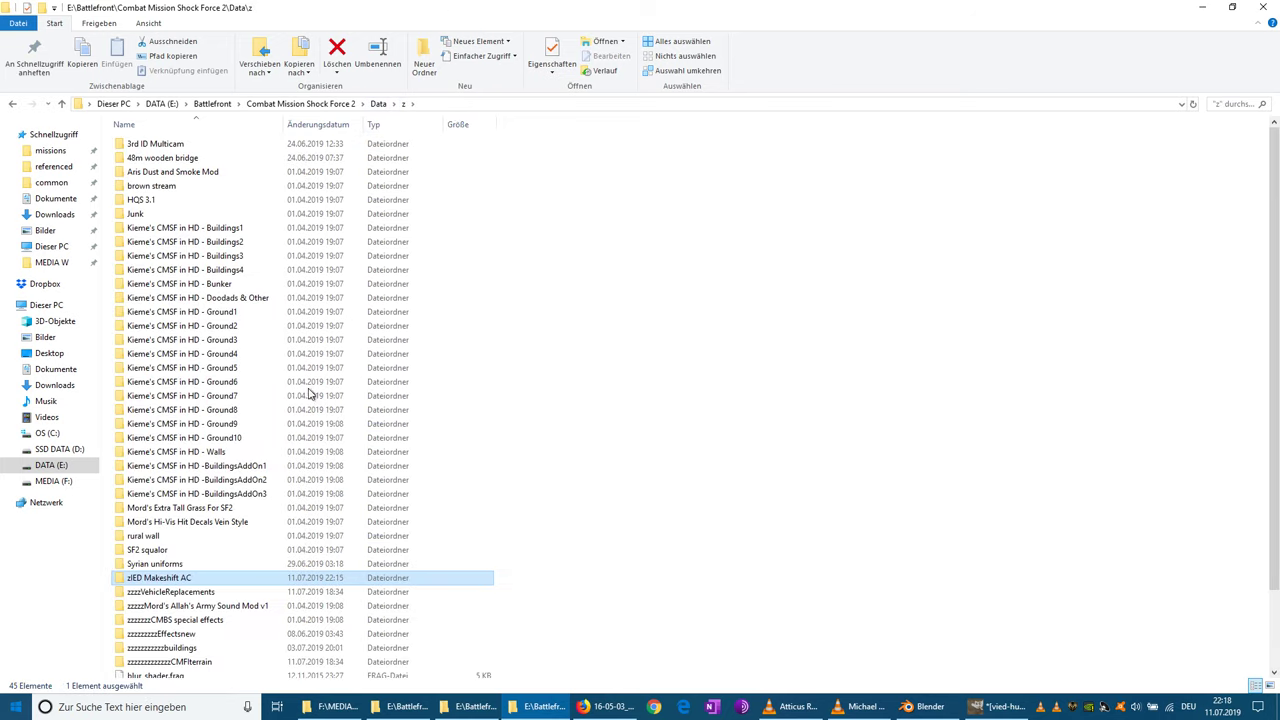
{"action": "right_click", "coordinate": [197, 583]}
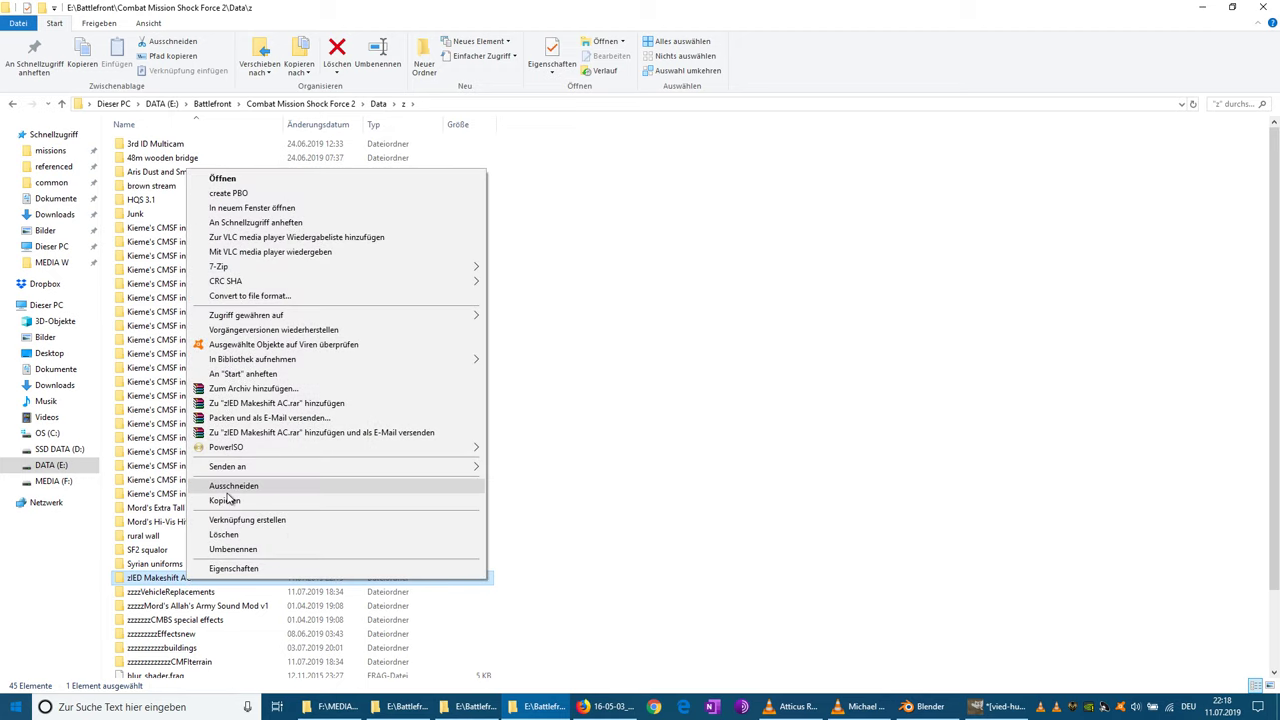
{"action": "key", "text": "Escape"}
{"action": "left_click", "coordinate": [208, 592]}
{"action": "double_click", "coordinate": [208, 592]}
{"action": "right_click", "coordinate": [215, 385]}
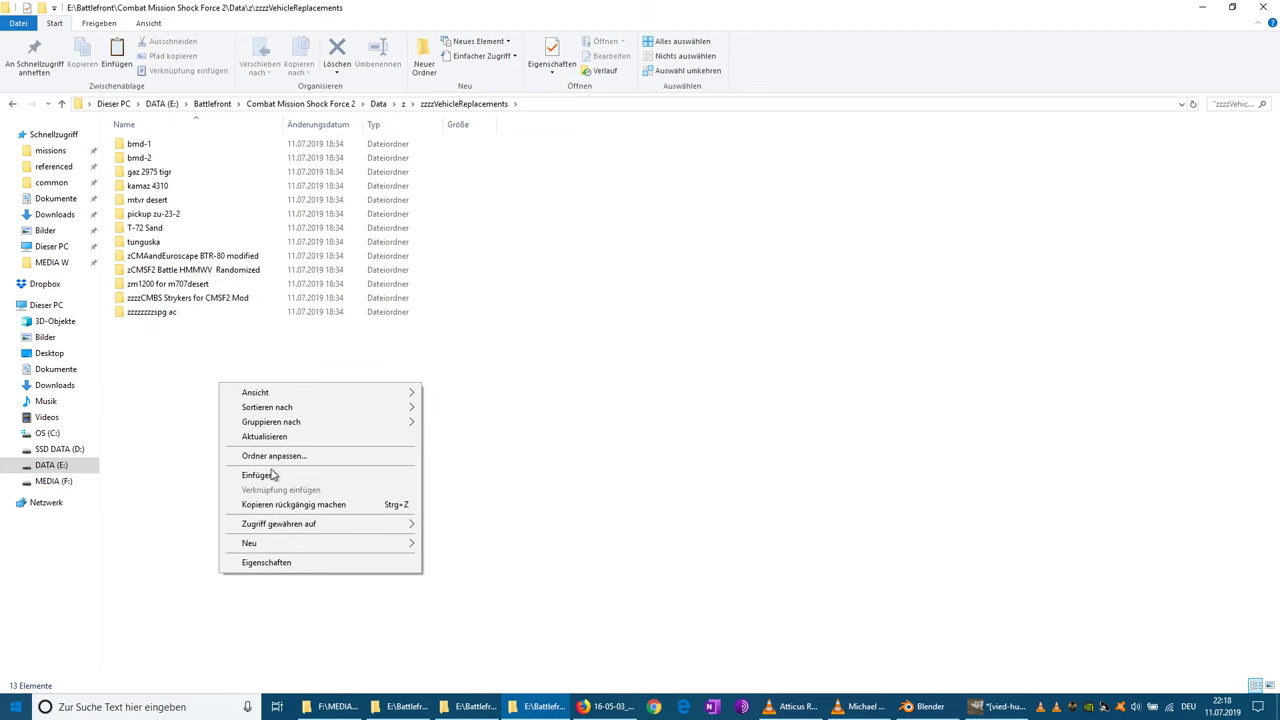
{"action": "left_click", "coordinate": [270, 474]}
{"action": "left_click", "coordinate": [268, 432]}
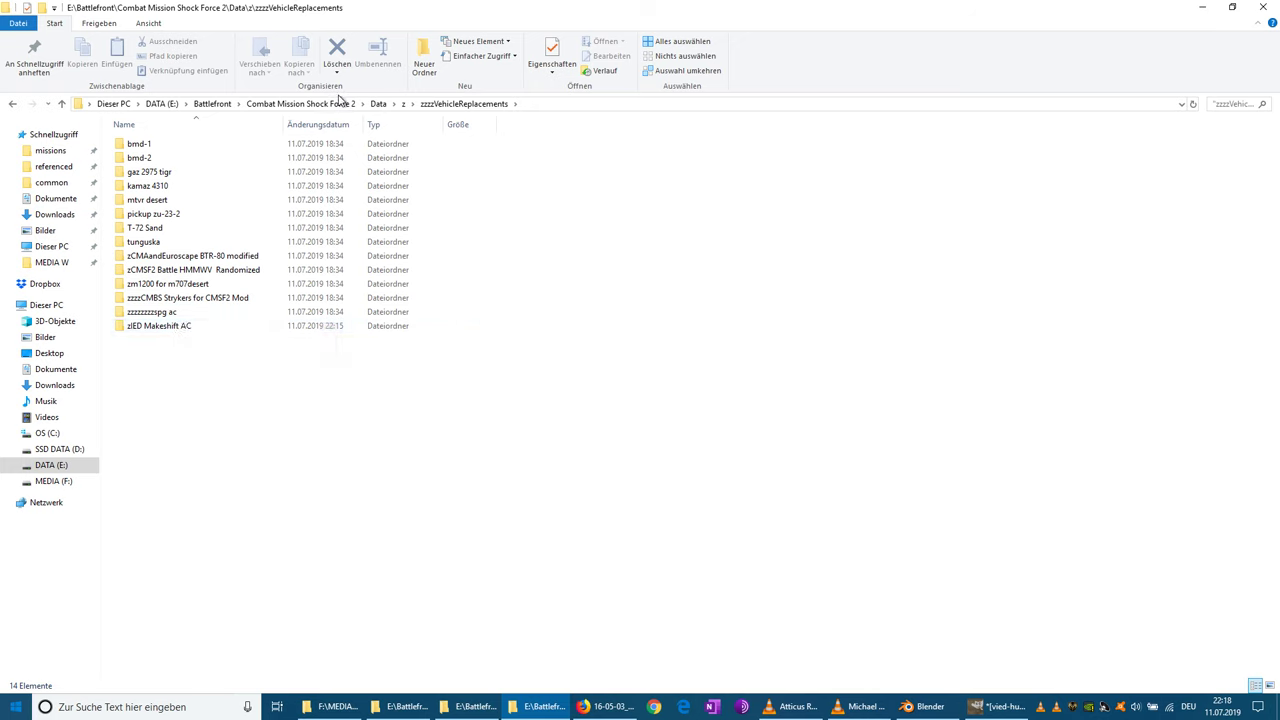
- Launch CM Shock Force 2.exe from the Combat Mission Shock Force 2 folder and open the Scenario Editor
{"action": "left_click", "coordinate": [340, 103]}
{"action": "double_click", "coordinate": [180, 340]}
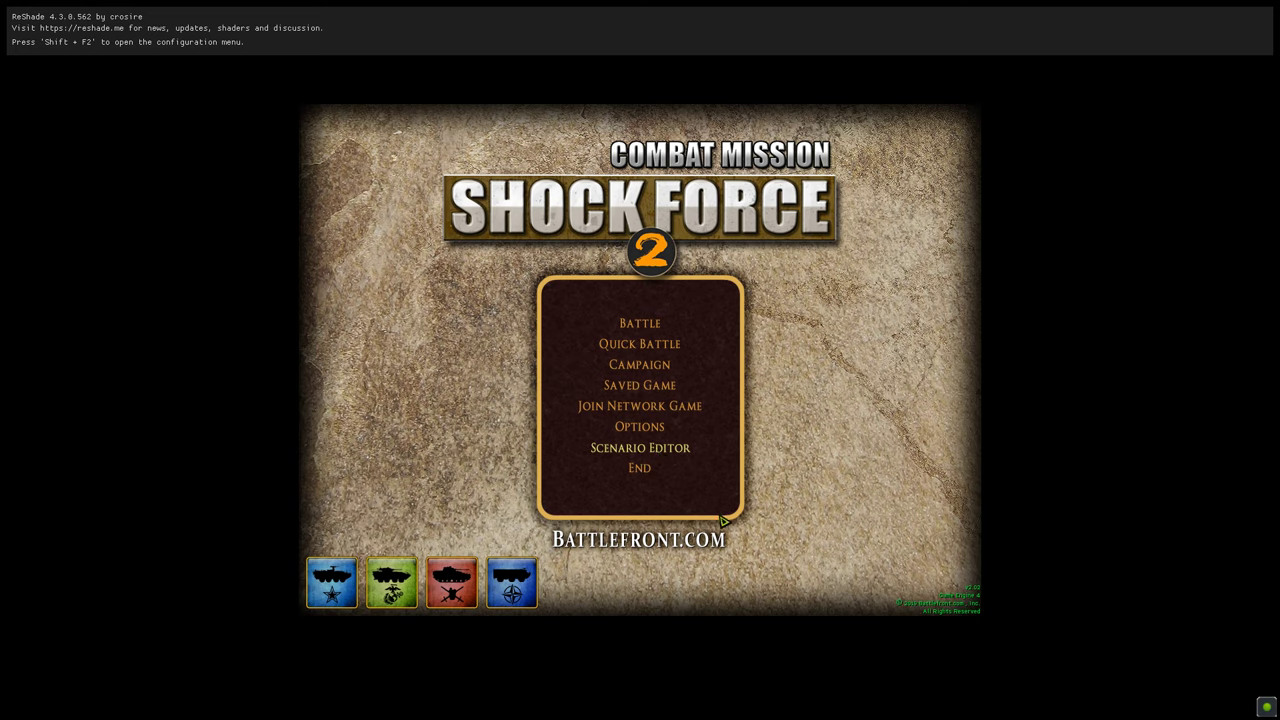
{"action": "left_click", "coordinate": [675, 455]}
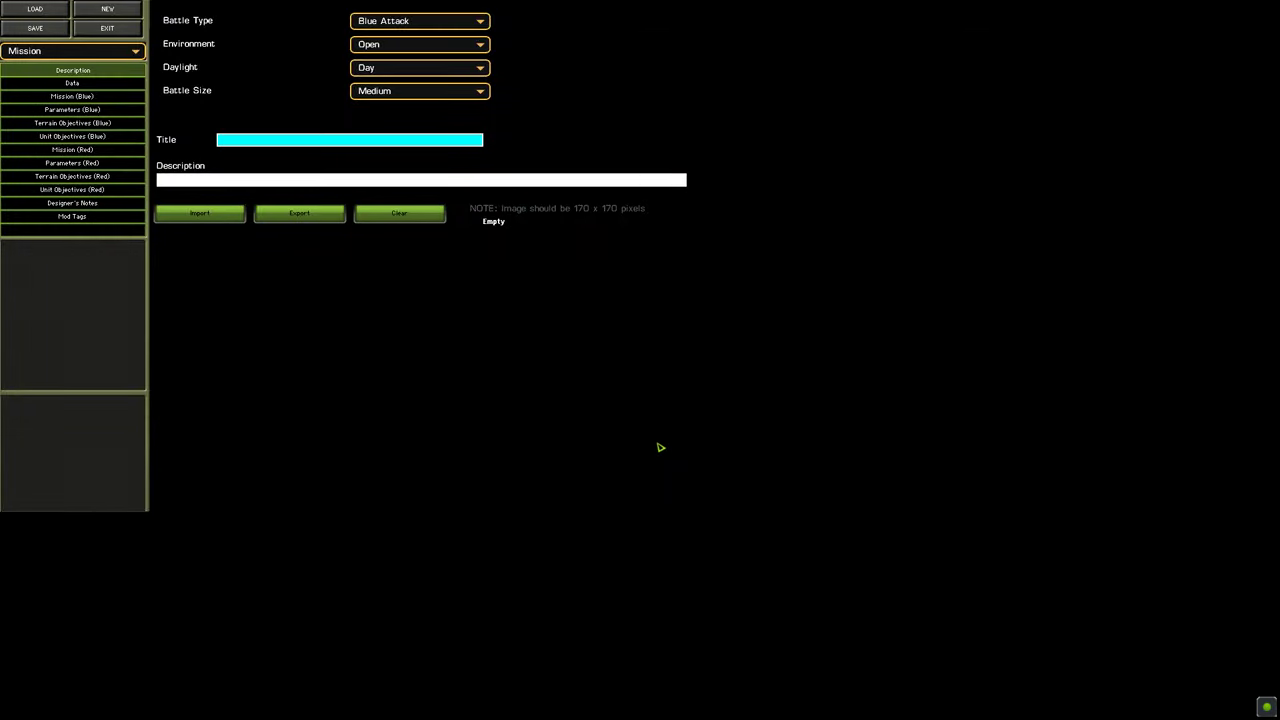
- Exit the Scenario Editor without saving and quit the game
{"action": "left_click", "coordinate": [107, 28]}
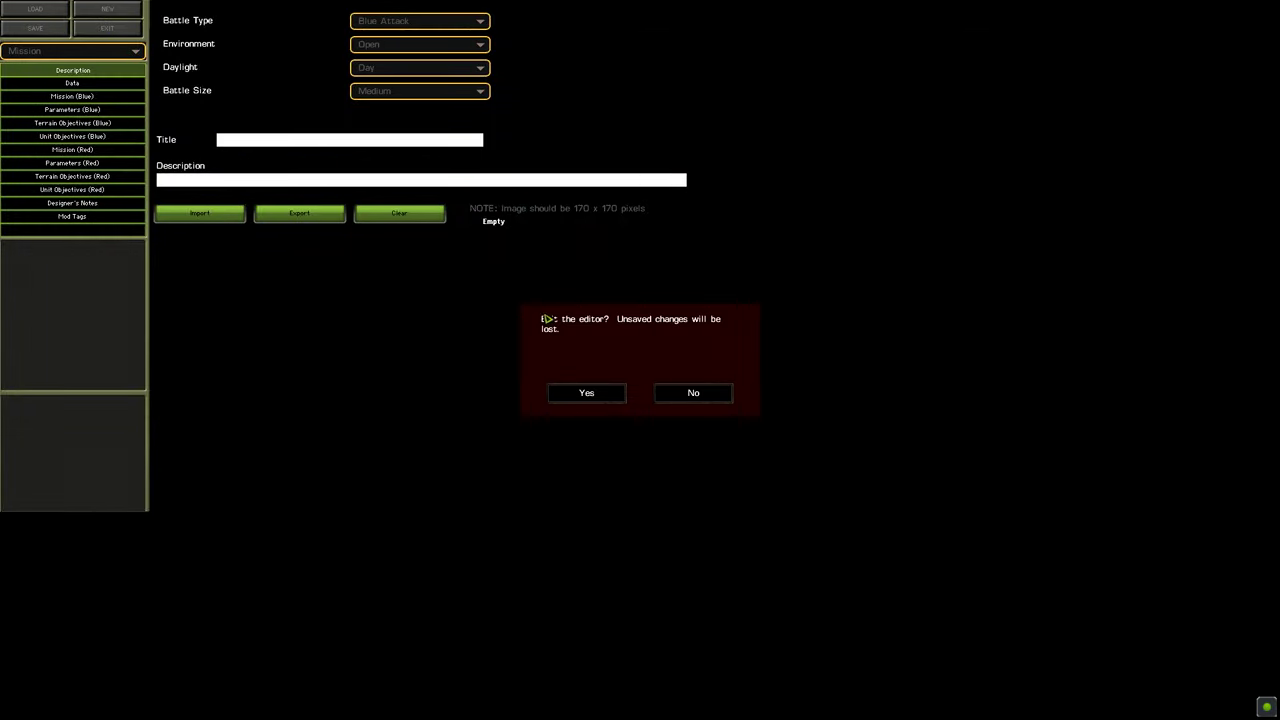
{"action": "left_click", "coordinate": [587, 393]}
{"action": "left_click", "coordinate": [640, 468]}
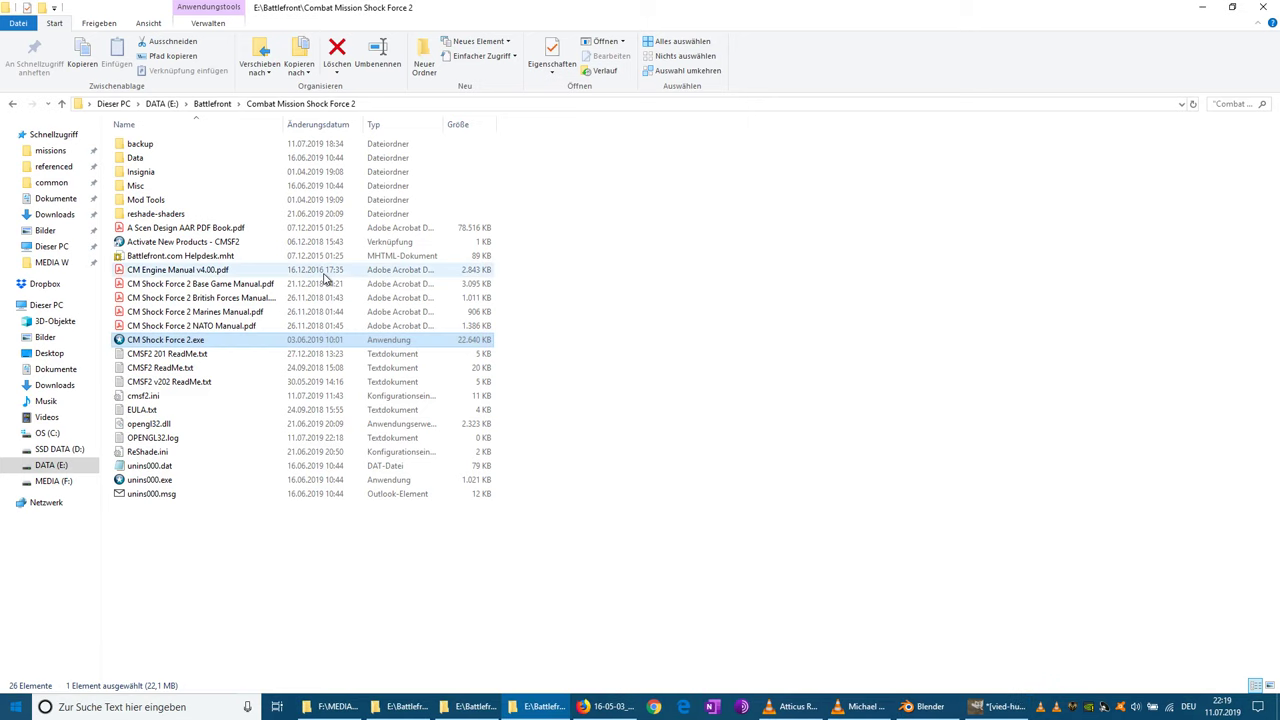
- Return to the zzzzVehicleReplacements folder inside Data\z of the game directory
{"action": "double_click", "coordinate": [135, 158]}
{"action": "double_click", "coordinate": [145, 145]}
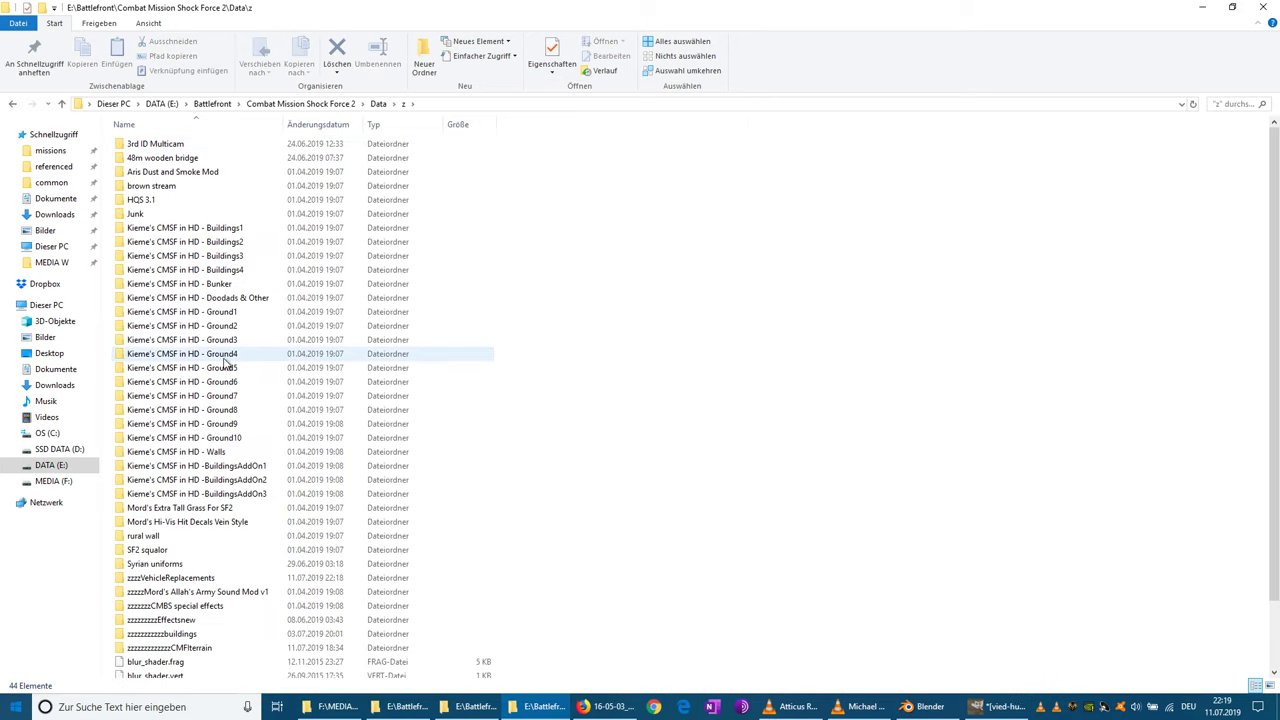
{"action": "scroll", "coordinate": [220, 420], "scroll_direction": "down", "scroll_amount": 2}
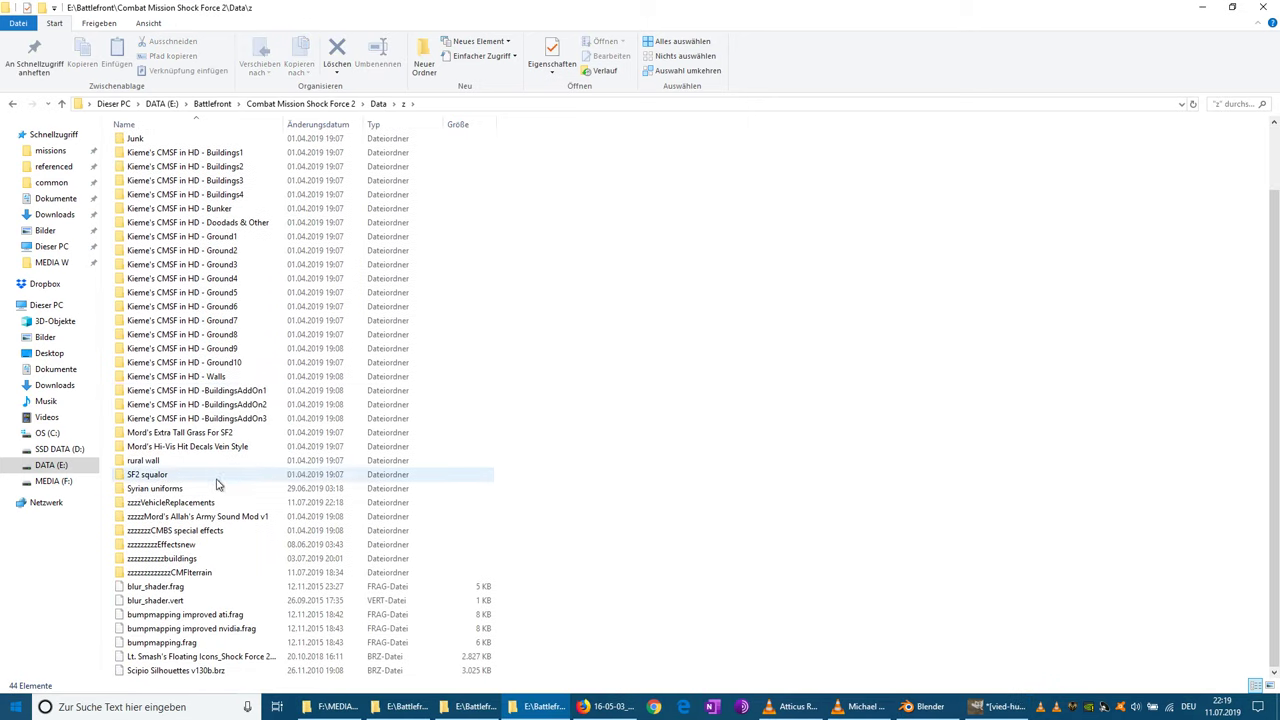
{"action": "double_click", "coordinate": [188, 503]}
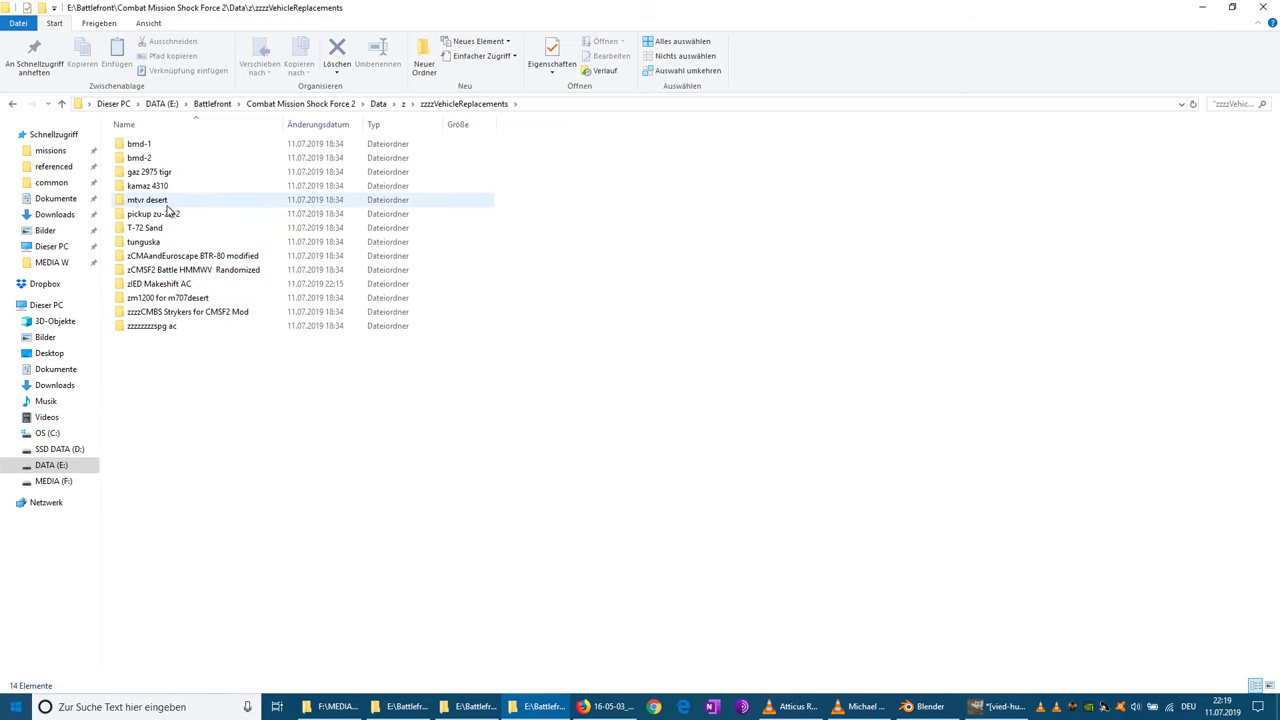
- Open the zIED Makeshift AC folder and make four duplicates of iedmakeshiftac.mdr in it
{"action": "left_click", "coordinate": [179, 287]}
{"action": "double_click", "coordinate": [179, 287]}
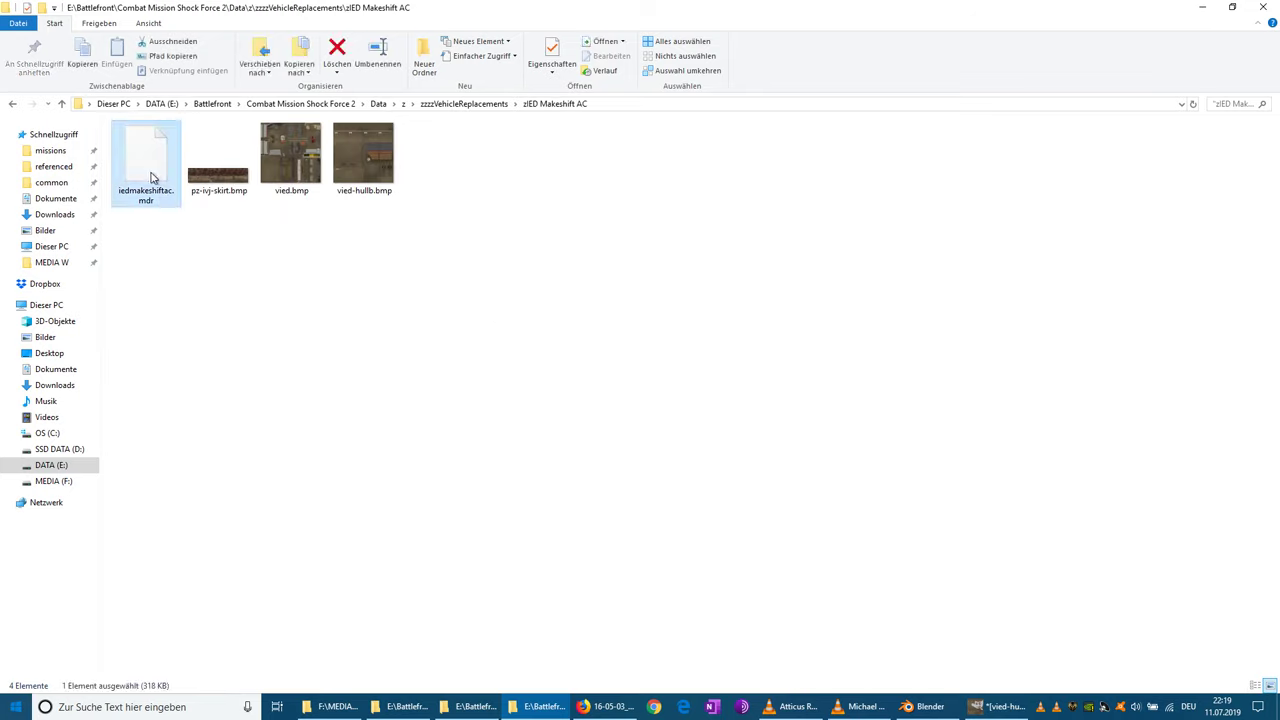
{"action": "right_click", "coordinate": [151, 173]}
{"action": "left_click", "coordinate": [256, 382]}
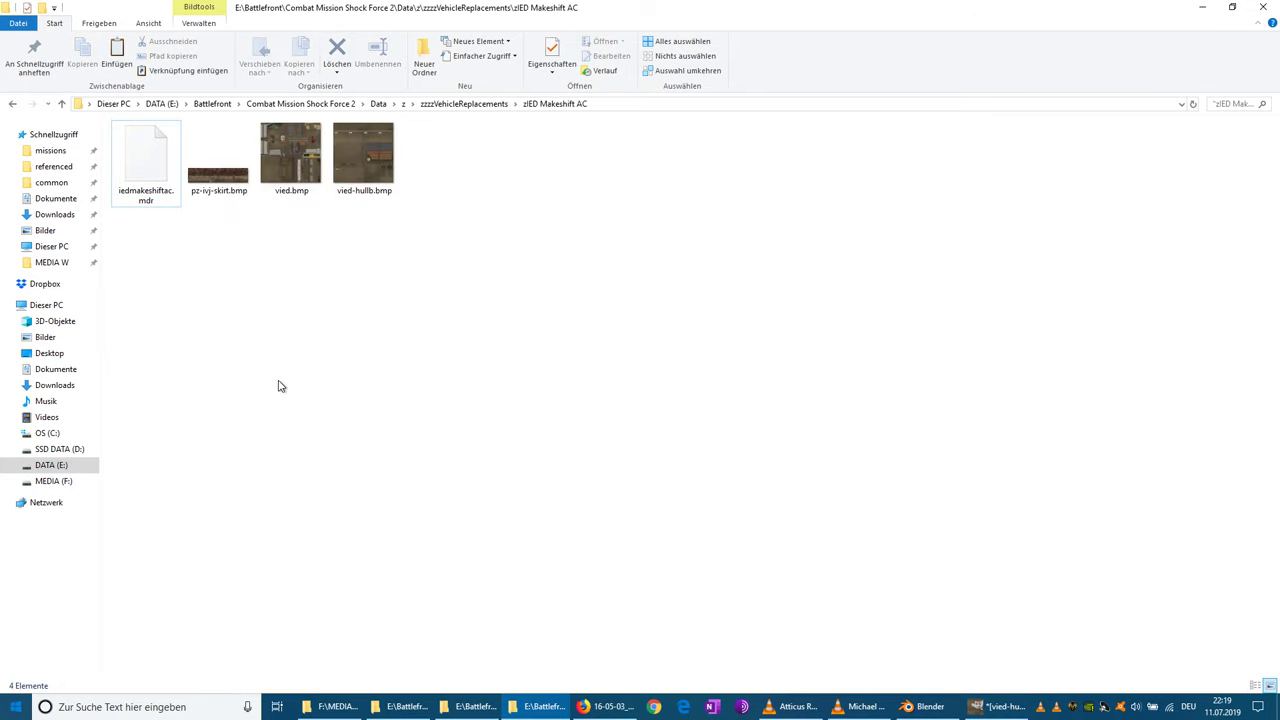
{"action": "key", "text": "ctrl+v"}
{"action": "key", "text": "ctrl+v"}
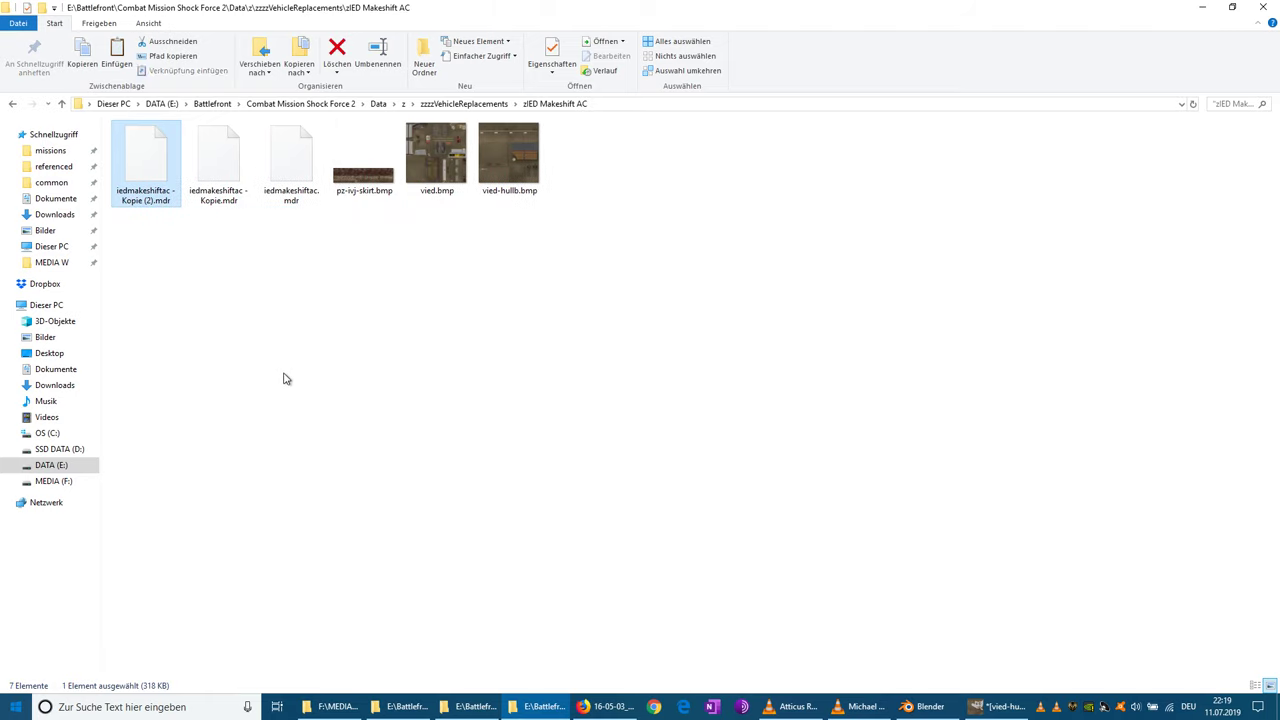
{"action": "key", "text": "ctrl+v"}
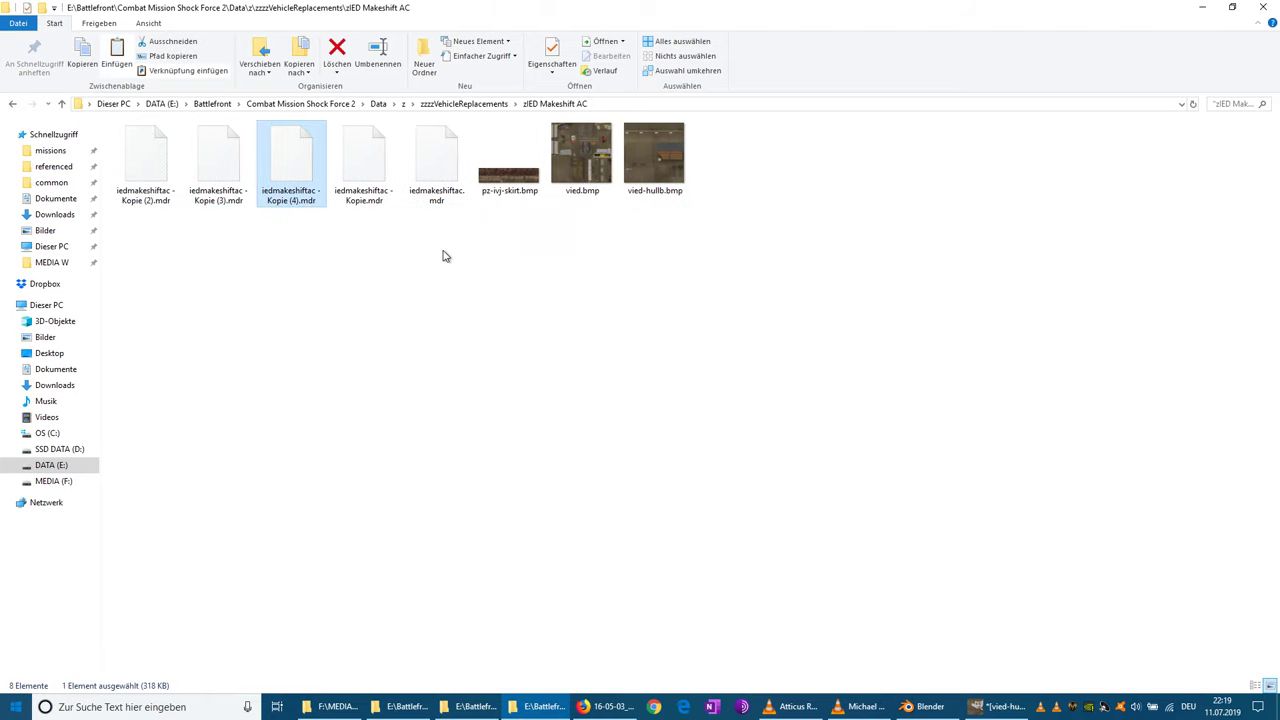
{"action": "left_click", "coordinate": [400, 707]}
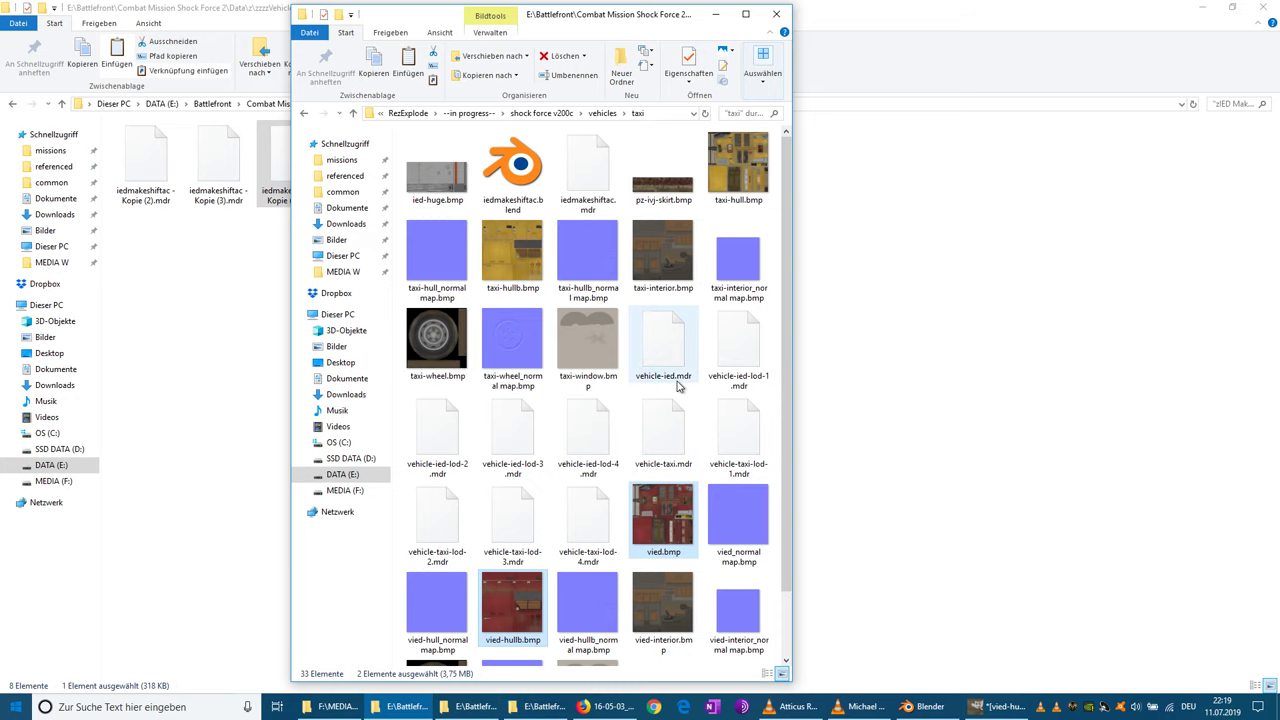
{"action": "left_click", "coordinate": [742, 382]}
{"action": "left_click", "coordinate": [748, 382]}
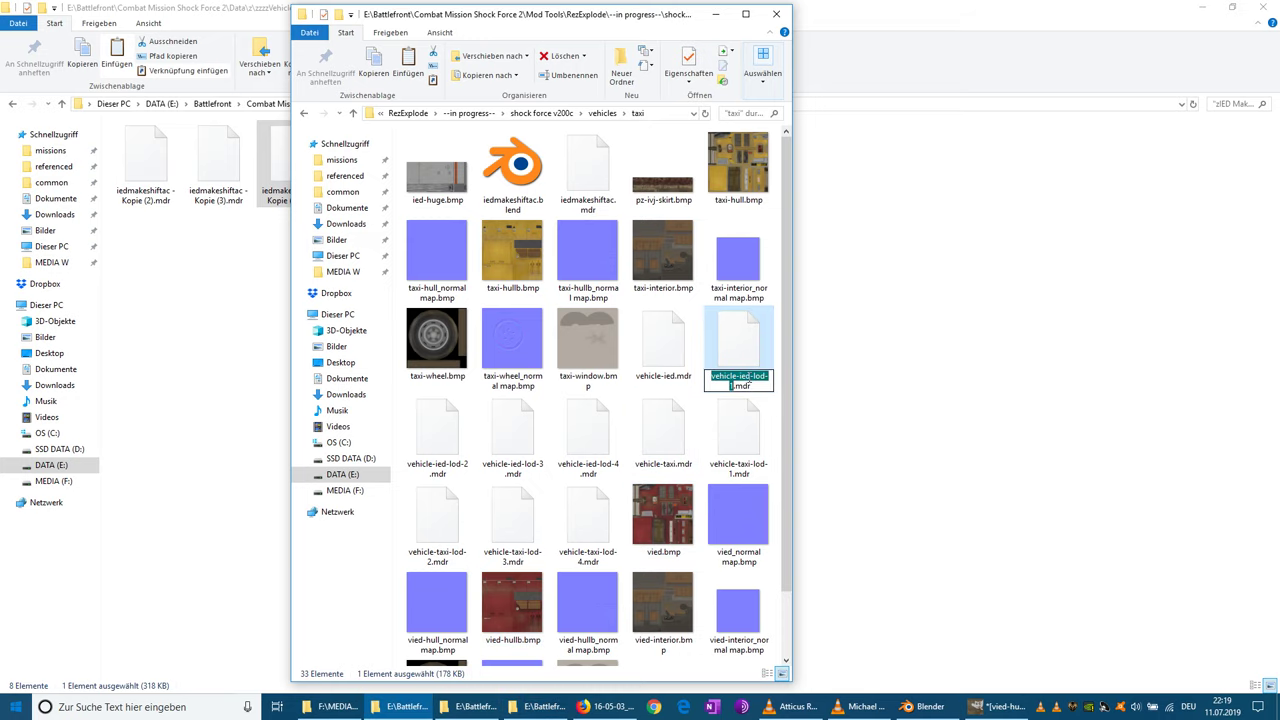
{"action": "right_click", "coordinate": [764, 377]}
{"action": "left_click", "coordinate": [814, 417]}
{"action": "left_click", "coordinate": [911, 369]}
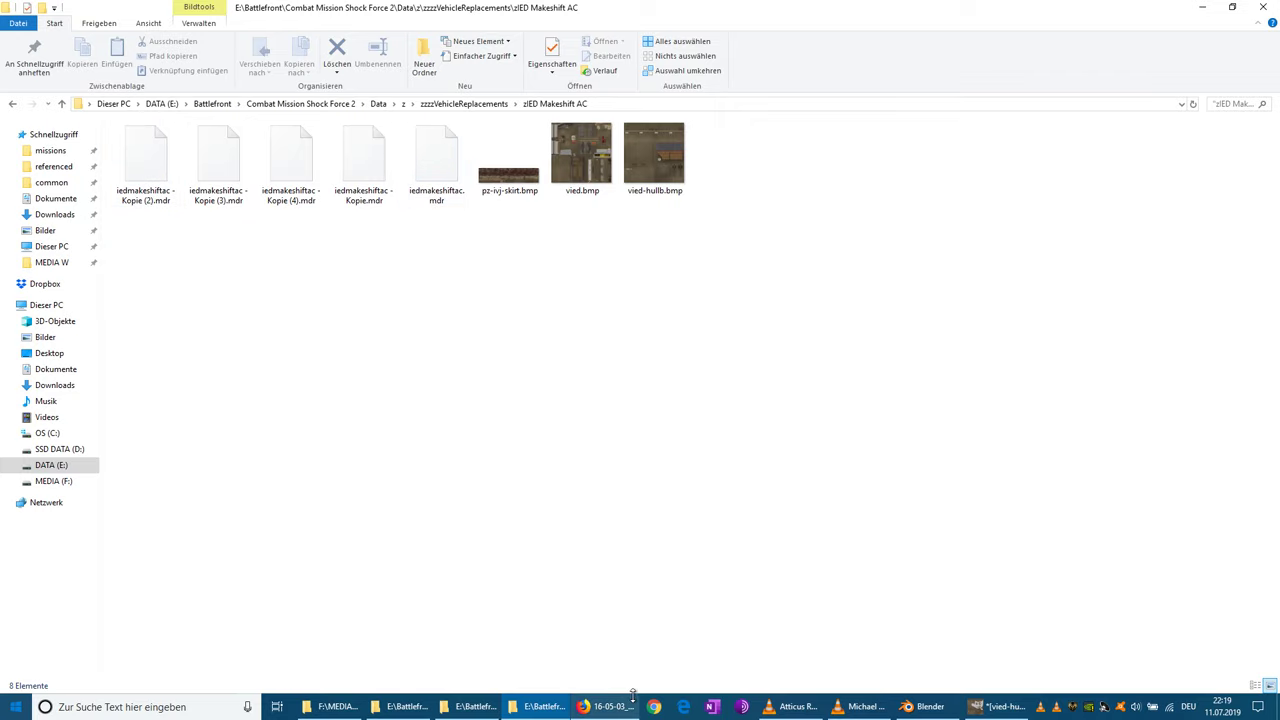
- Rename the original iedmakeshiftac.mdr as vehicle-ied.mdr, using the name copied from the matching model in the taxi folder
{"action": "left_click", "coordinate": [403, 706]}
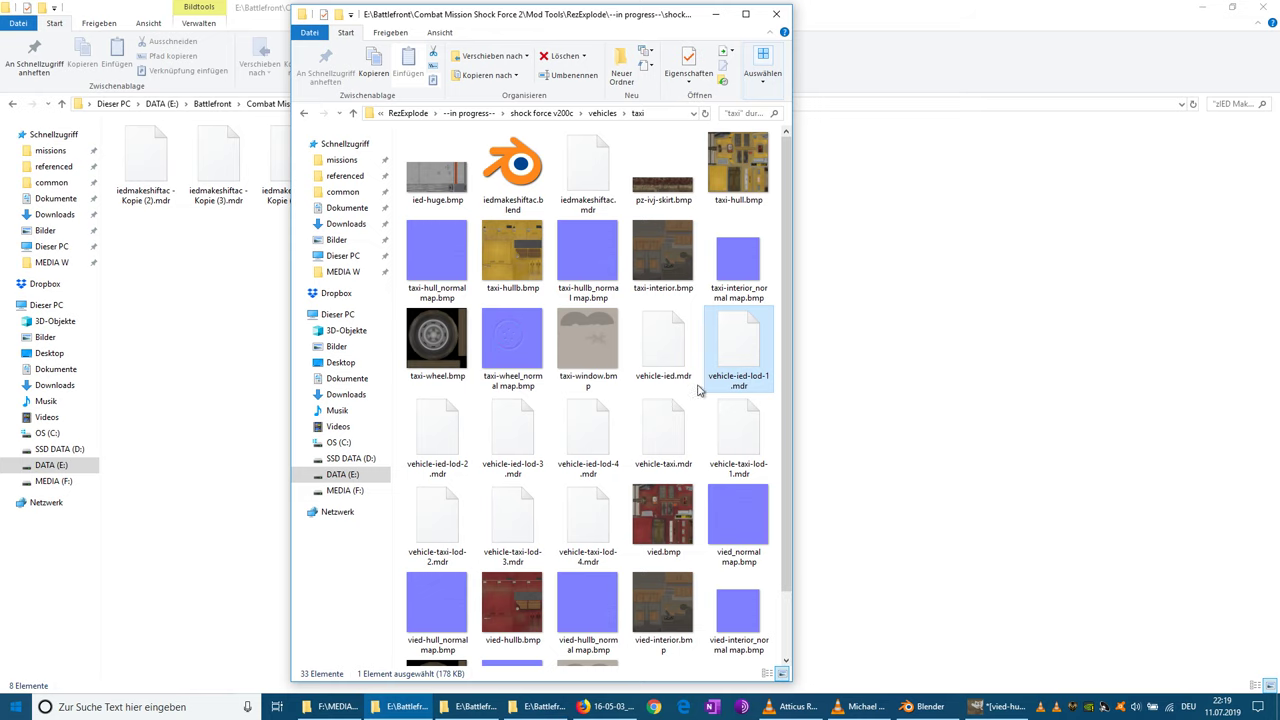
{"action": "left_click", "coordinate": [660, 376]}
{"action": "right_click", "coordinate": [661, 372]}
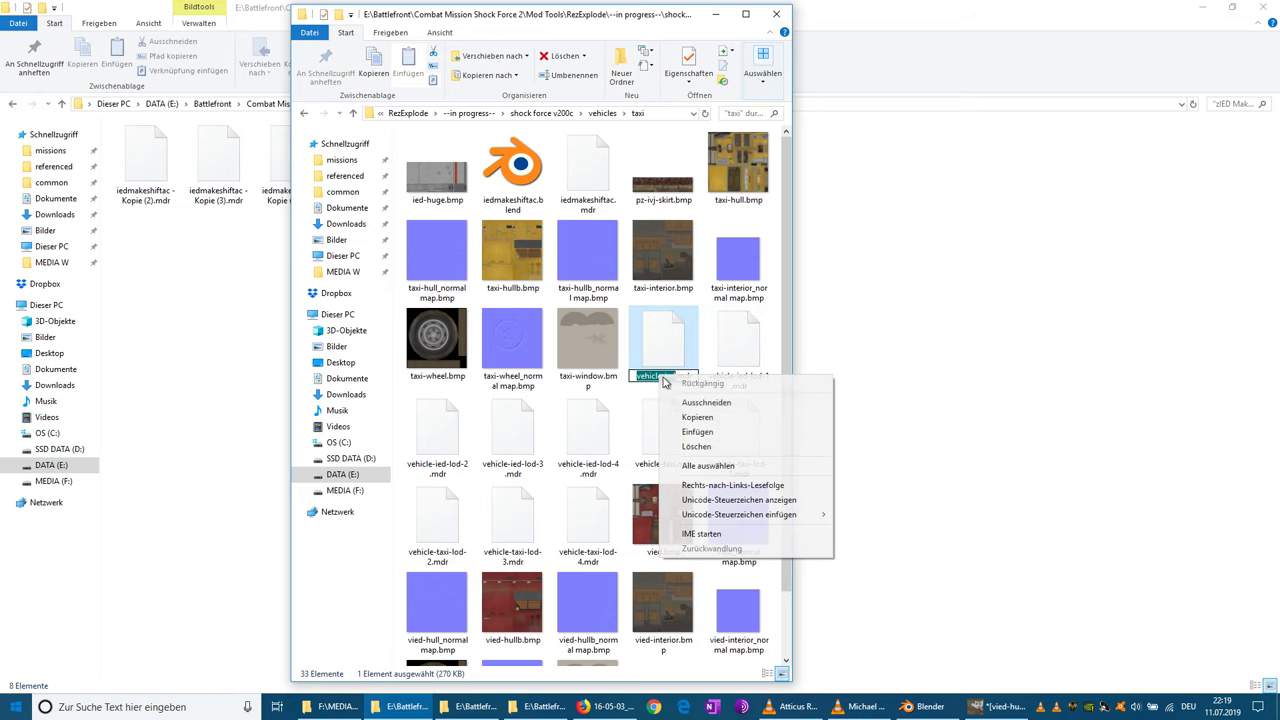
{"action": "left_click", "coordinate": [689, 417]}
{"action": "left_click_drag", "start_coordinate": [560, 20], "coordinate": [828, 26]}
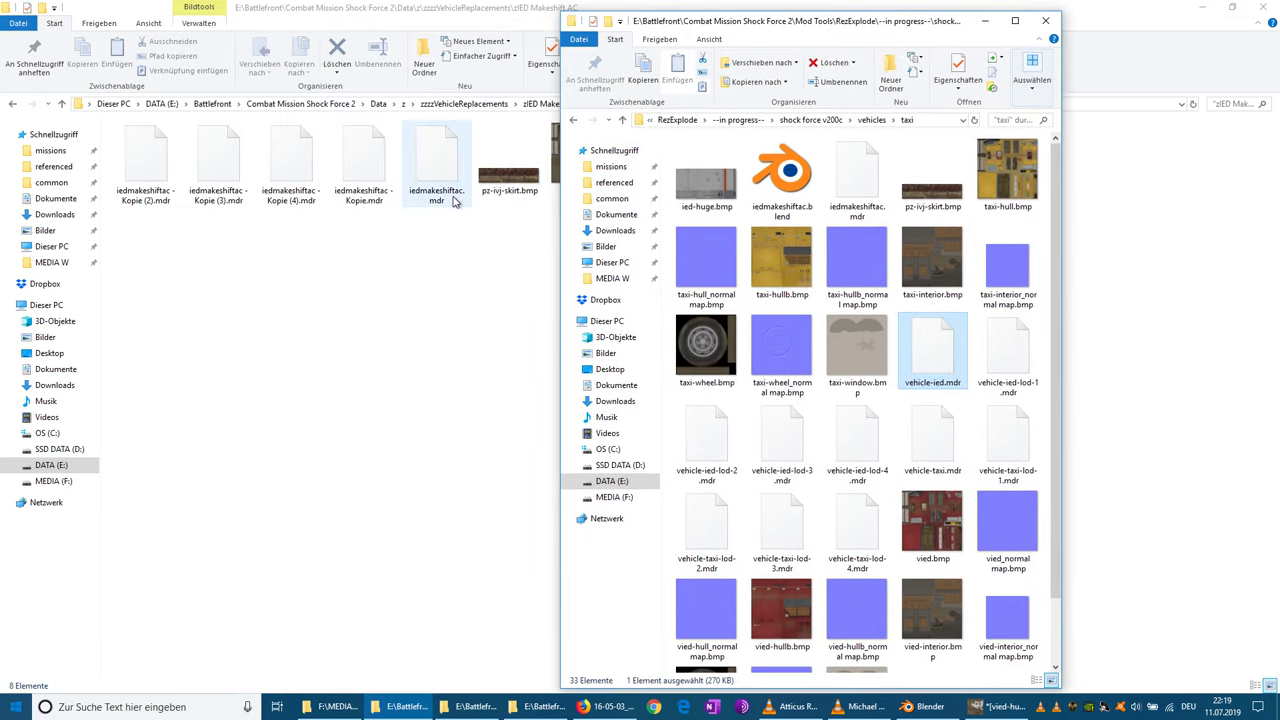
{"action": "left_click", "coordinate": [448, 203]}
{"action": "left_click", "coordinate": [441, 198]}
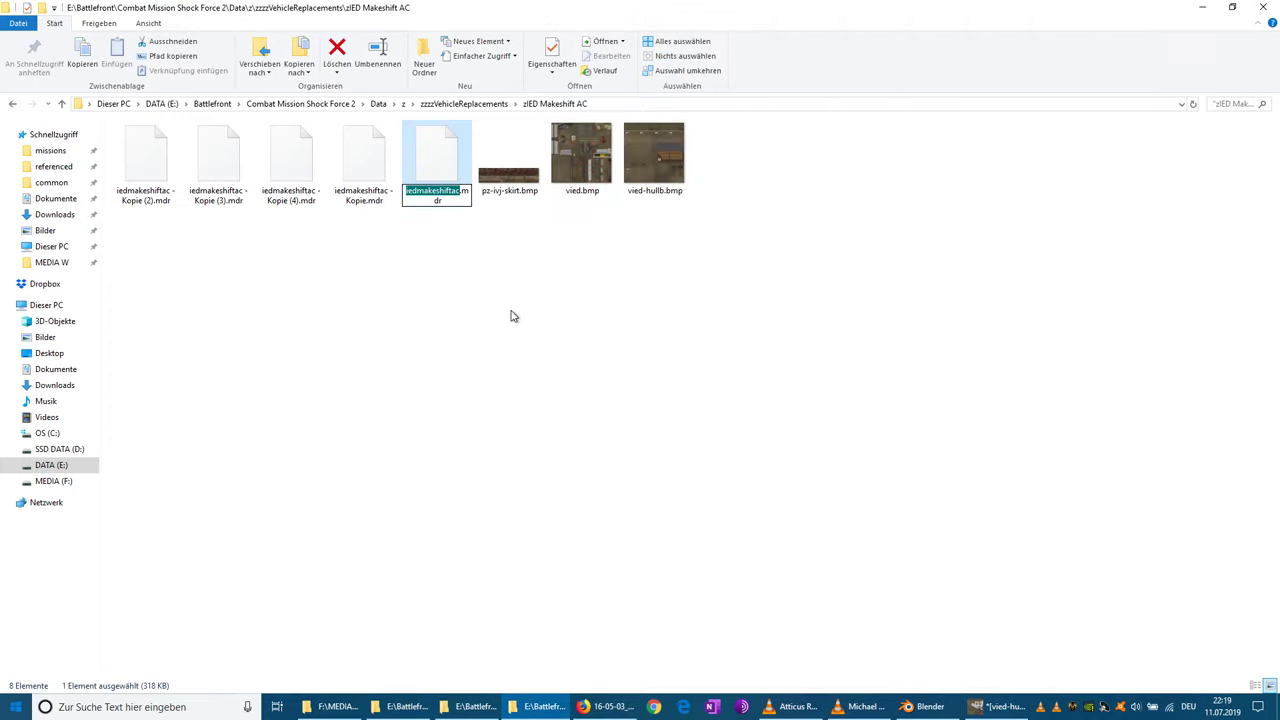
{"action": "key", "text": "ctrl+v"}
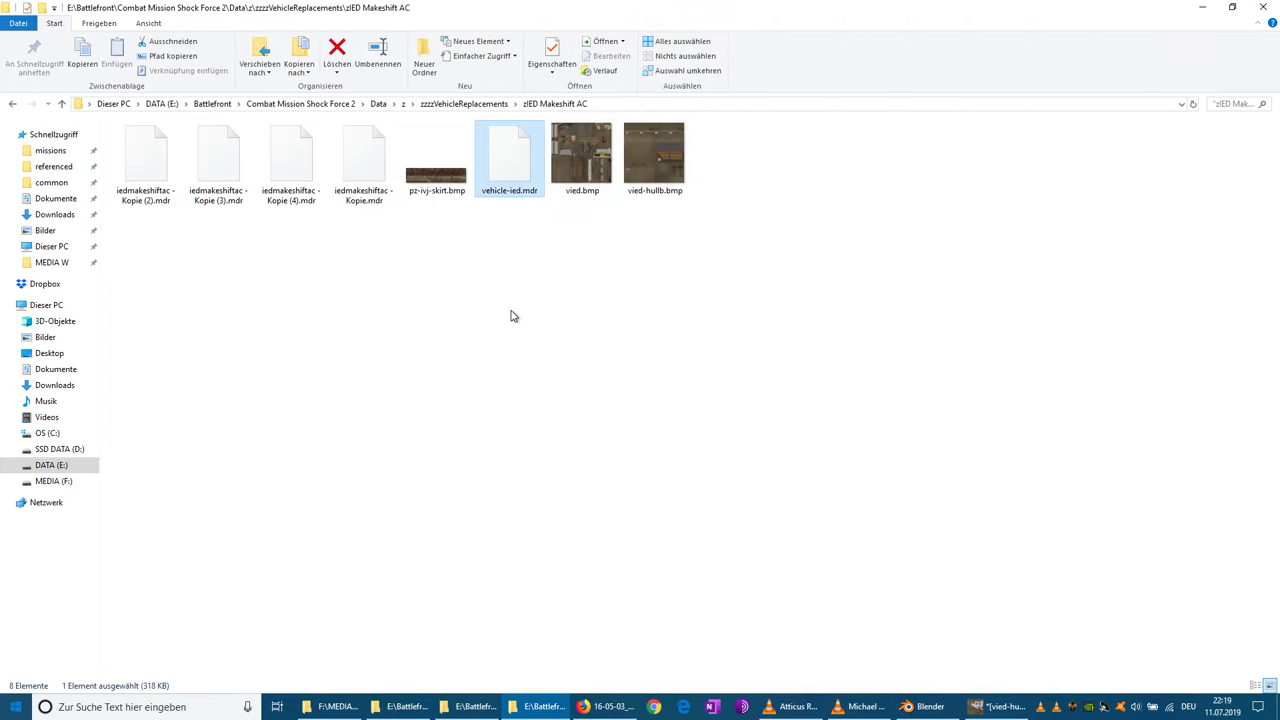
- Rename iedmakeshiftac - Kopie (2).mdr as vehicle-ied-lod-1.mdr, using the name copied from the taxi folder's LOD model
{"action": "left_click", "coordinate": [468, 706]}
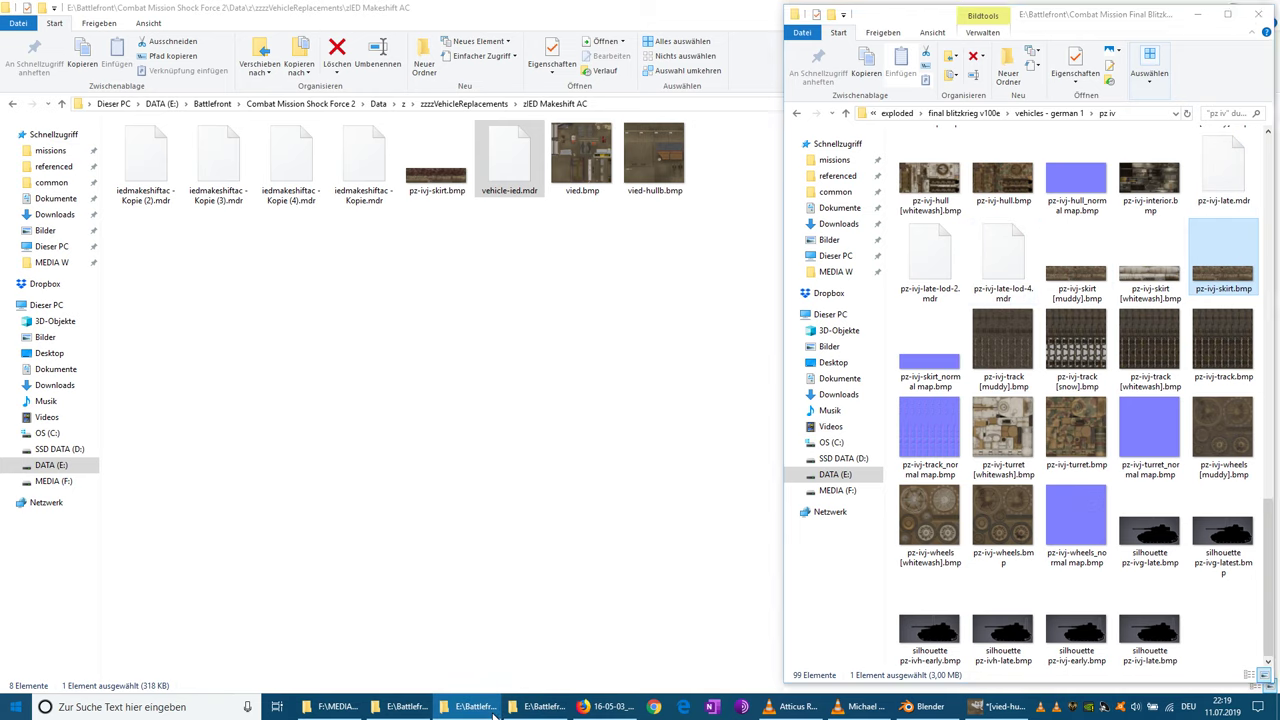
{"action": "left_click", "coordinate": [408, 706]}
{"action": "left_click", "coordinate": [1008, 388]}
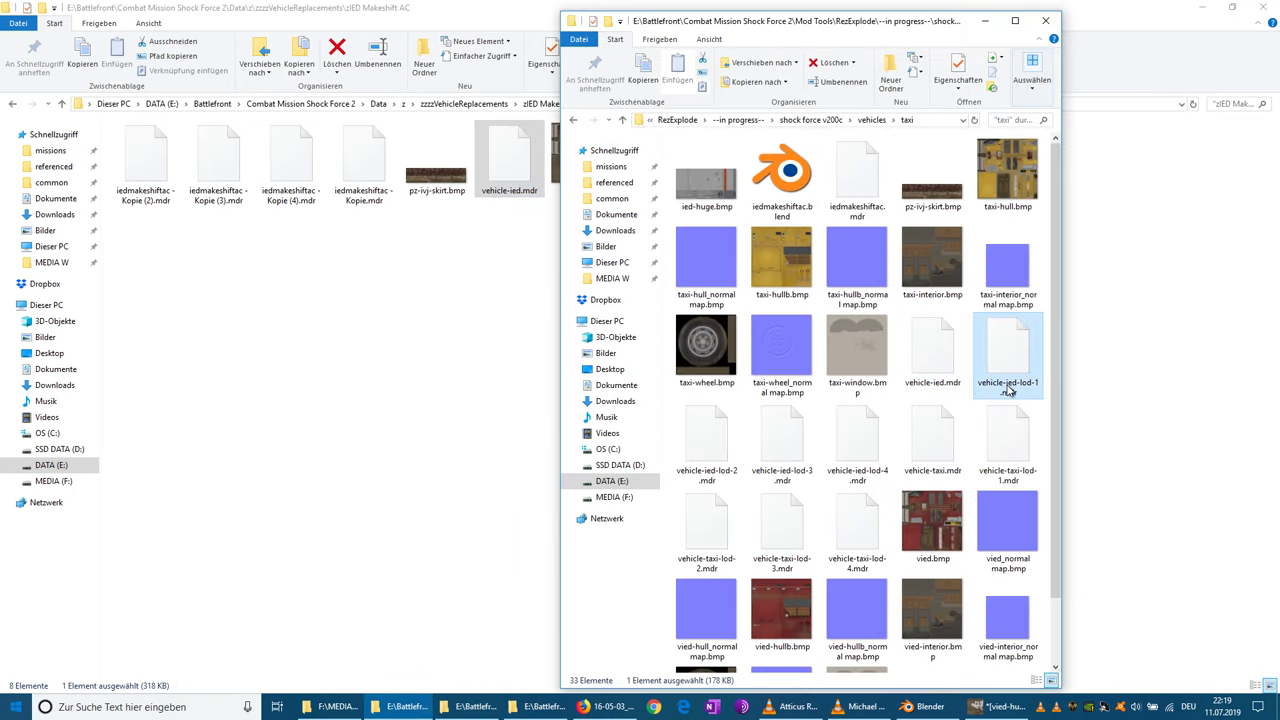
{"action": "left_click", "coordinate": [1007, 385]}
{"action": "right_click", "coordinate": [1011, 383]}
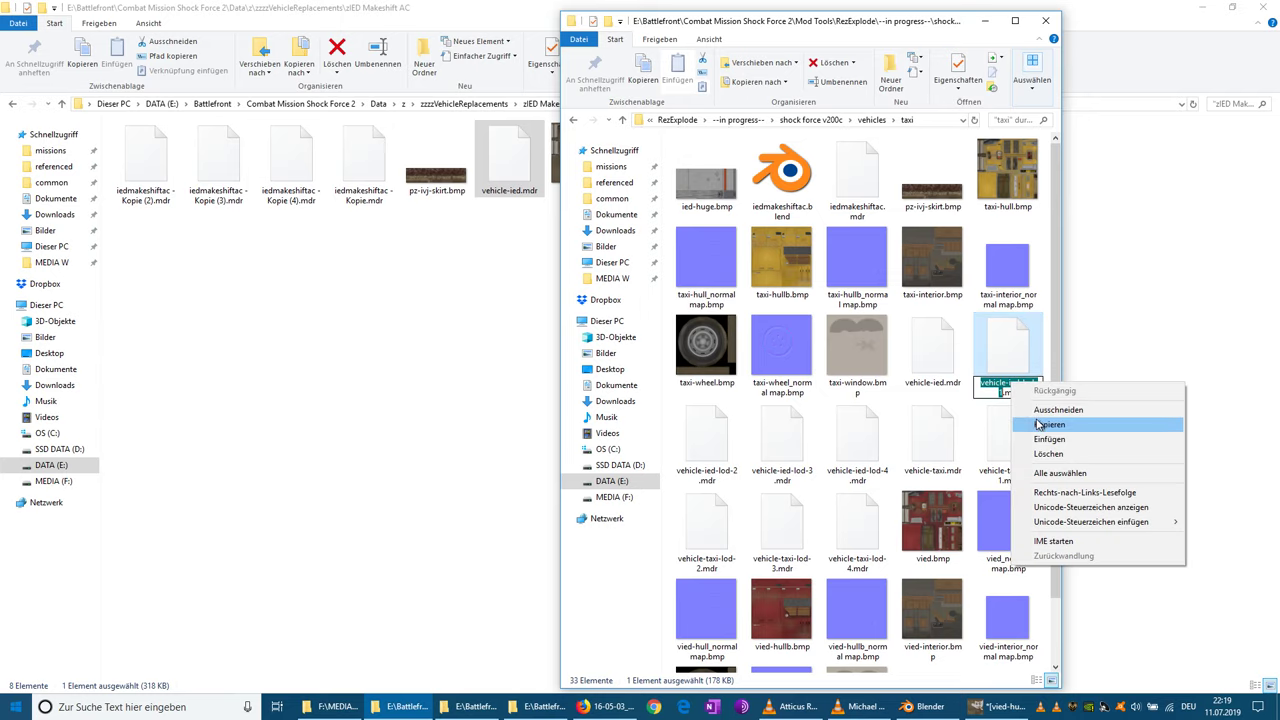
{"action": "left_click", "coordinate": [1039, 424]}
{"action": "left_click", "coordinate": [985, 20]}
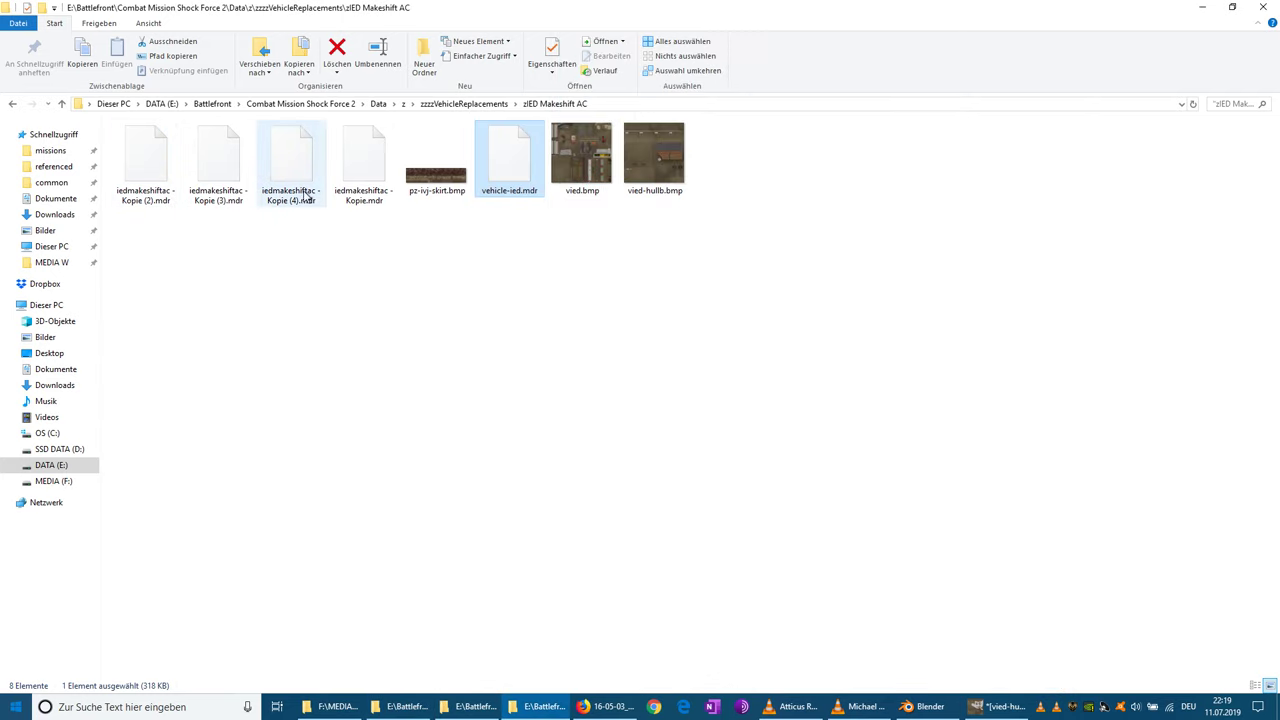
{"action": "left_click", "coordinate": [153, 205]}
{"action": "left_click", "coordinate": [149, 196]}
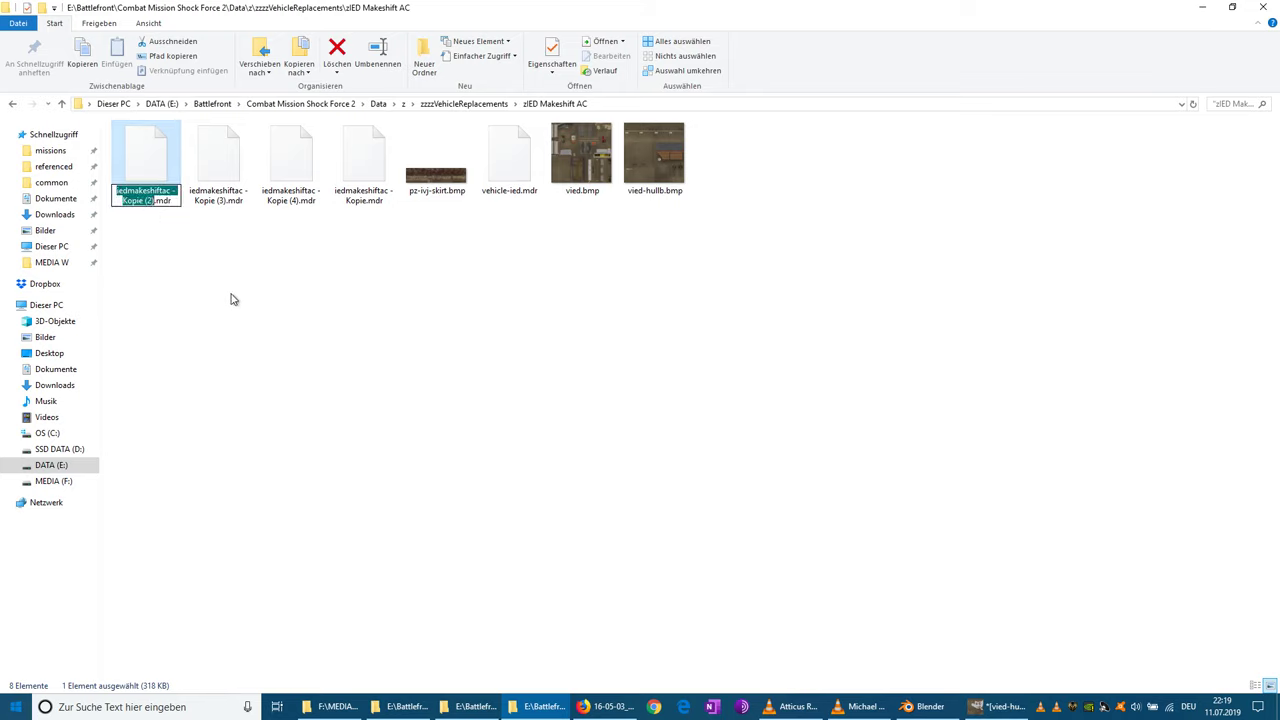
{"action": "key", "text": "ctrl+v"}
{"action": "left_click", "coordinate": [232, 300]}
- Rename iedmakeshiftac - Kopie (3).mdr as vehicle-ied-lod-2.mdr, reusing the copied LOD name with the number changed to 2
{"action": "left_click", "coordinate": [157, 200]}
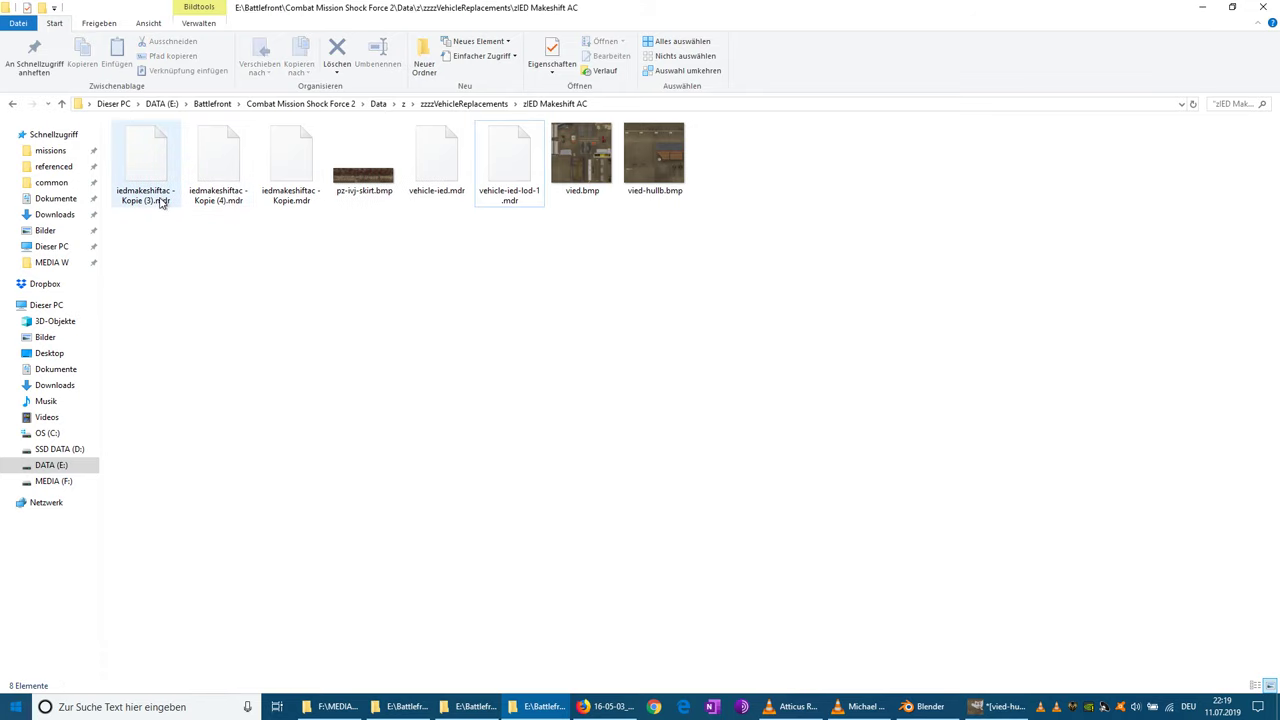
{"action": "double_click", "coordinate": [157, 200]}
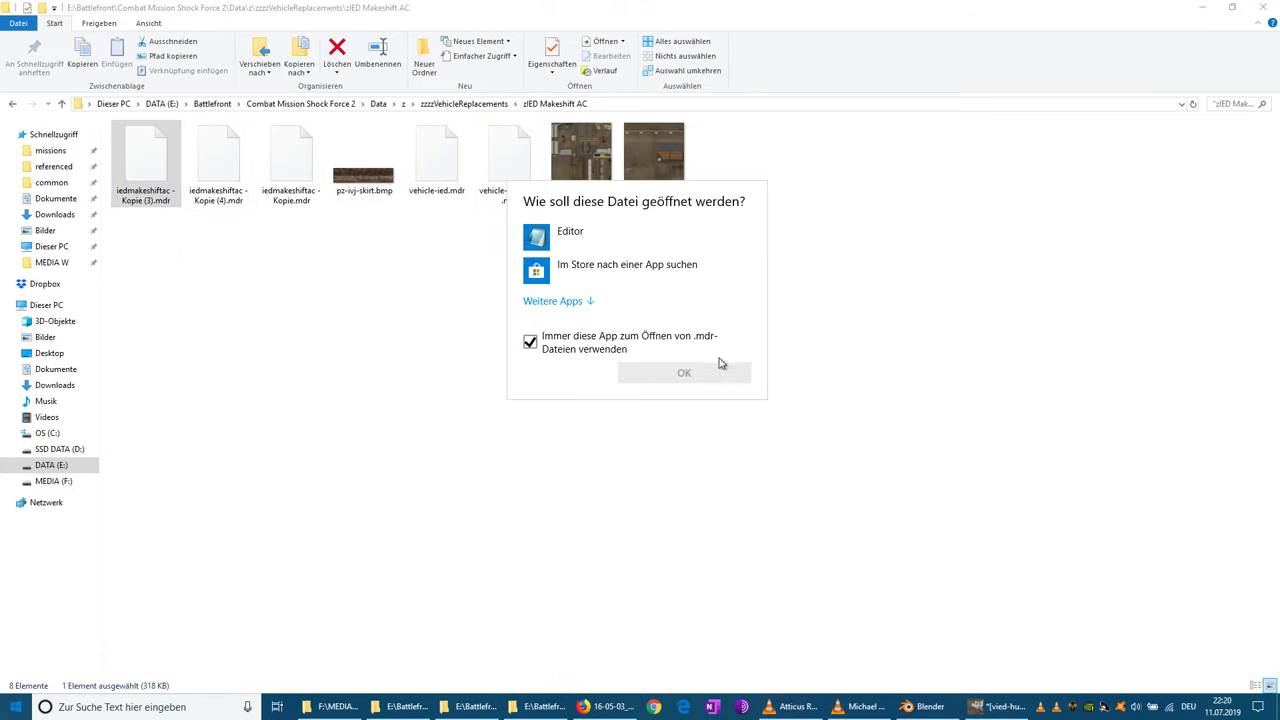
{"action": "left_click", "coordinate": [322, 330]}
{"action": "left_click", "coordinate": [157, 200]}
{"action": "key", "text": "ctrl+v"}
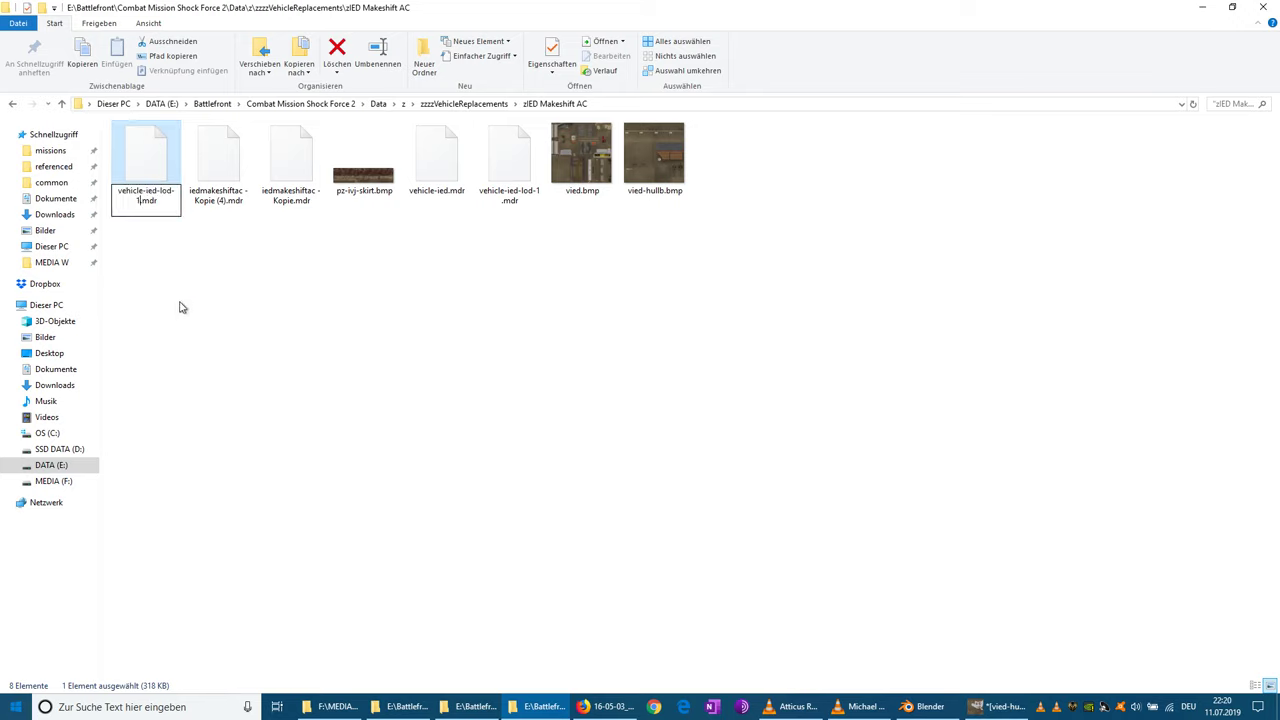
{"action": "key", "text": "BackSpace"}
{"action": "type", "text": "2"}
{"action": "key", "text": "Return"}
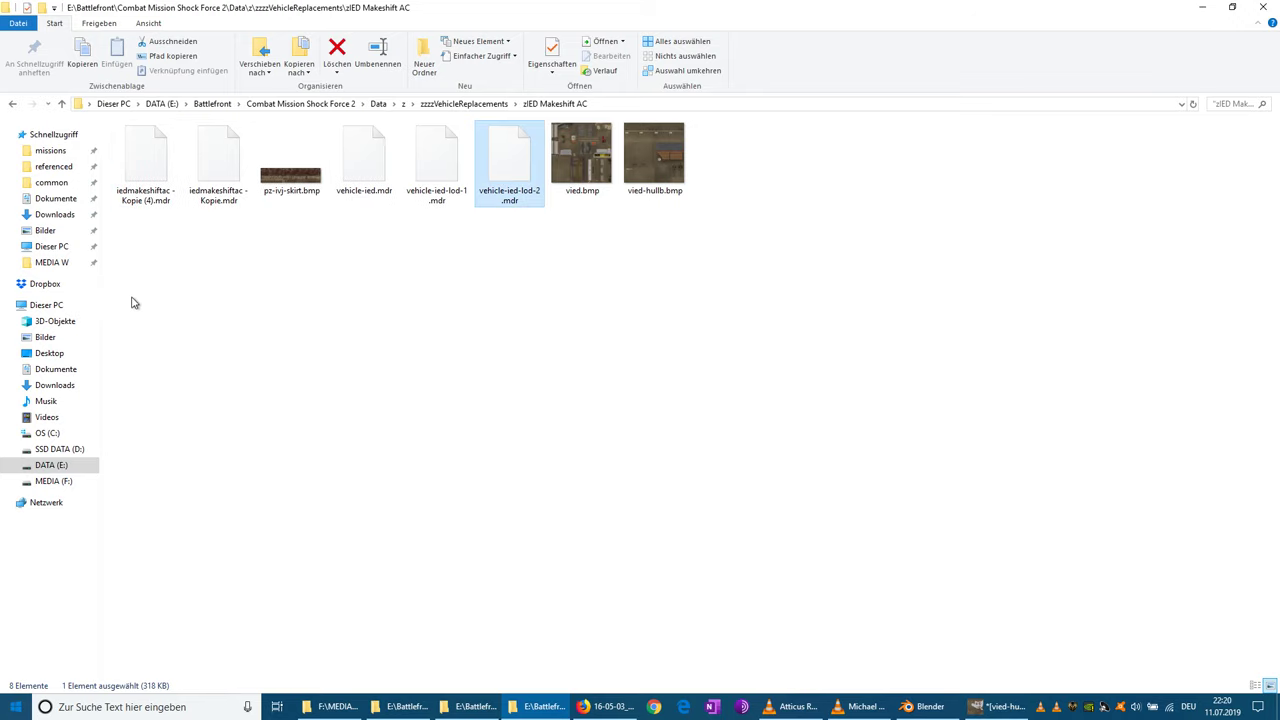
- Rename iedmakeshiftac - Kopie (4).mdr as vehicle-ied-lod-3.mdr, reusing the copied LOD name with the number changed to 3
{"action": "left_click", "coordinate": [148, 201]}
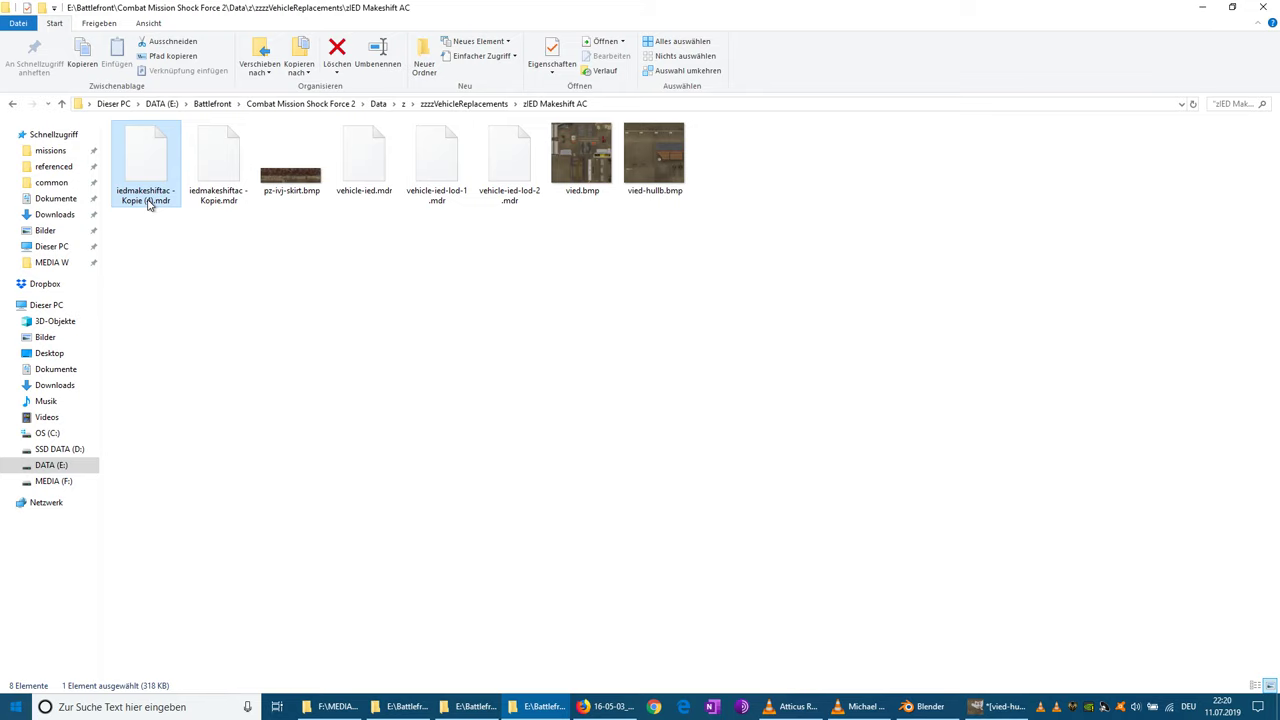
{"action": "left_click", "coordinate": [148, 201]}
{"action": "key", "text": "ctrl+v"}
{"action": "key", "text": "BackSpace"}
{"action": "type", "text": "3"}
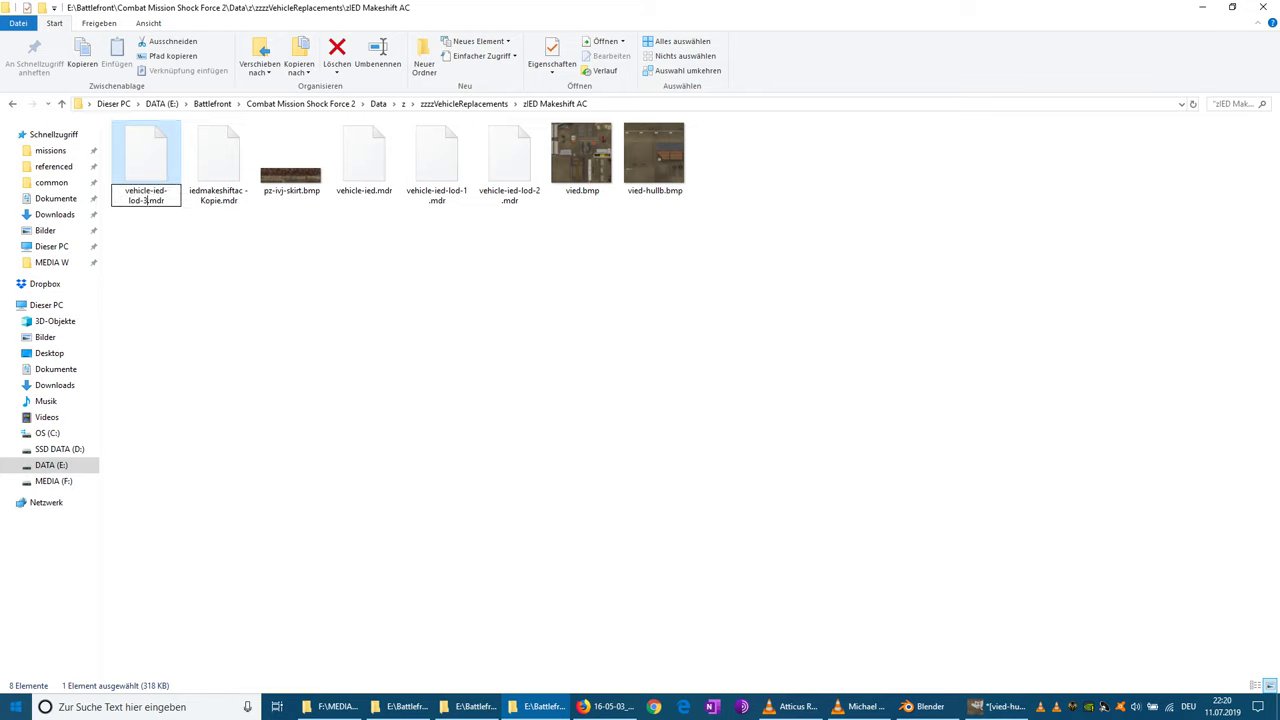
{"action": "key", "text": "Return"}
- Rename the last duplicate, iedmakeshiftac - Kopie.mdr, as vehicle-ied-lod-4.mdr
{"action": "left_click", "coordinate": [149, 203]}
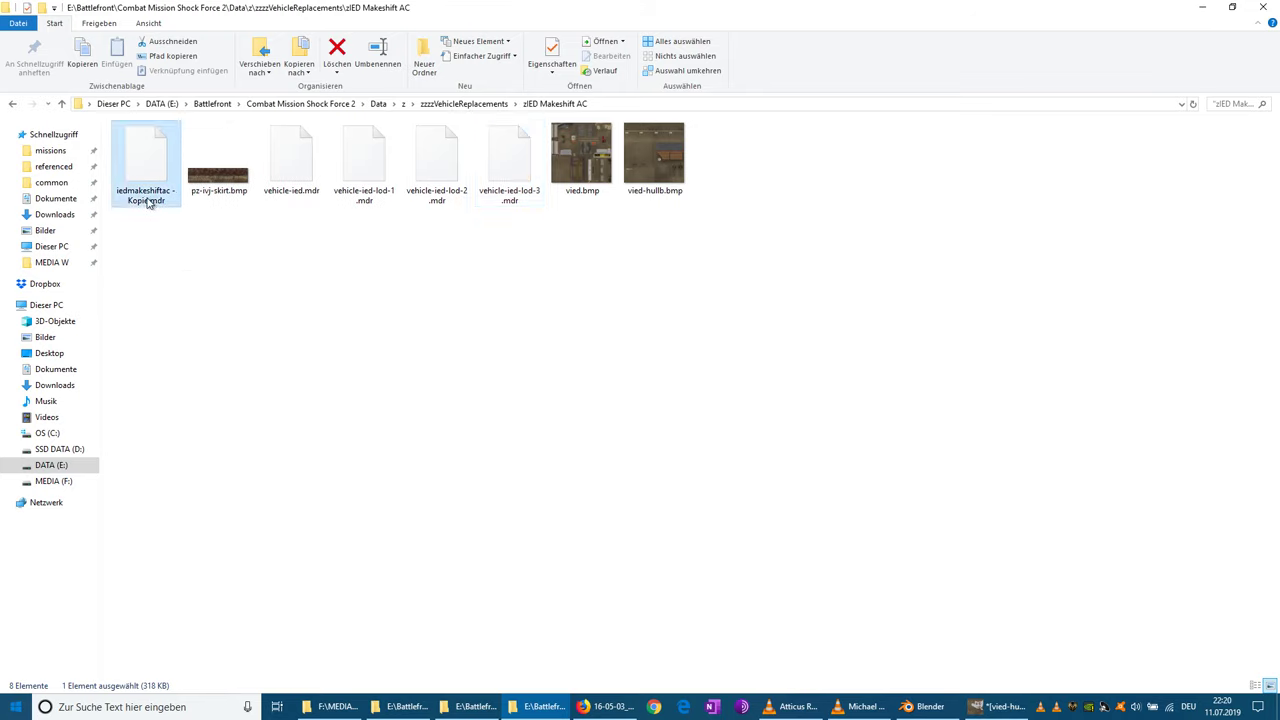
{"action": "left_click", "coordinate": [148, 201]}
{"action": "key", "text": "ctrl+v"}
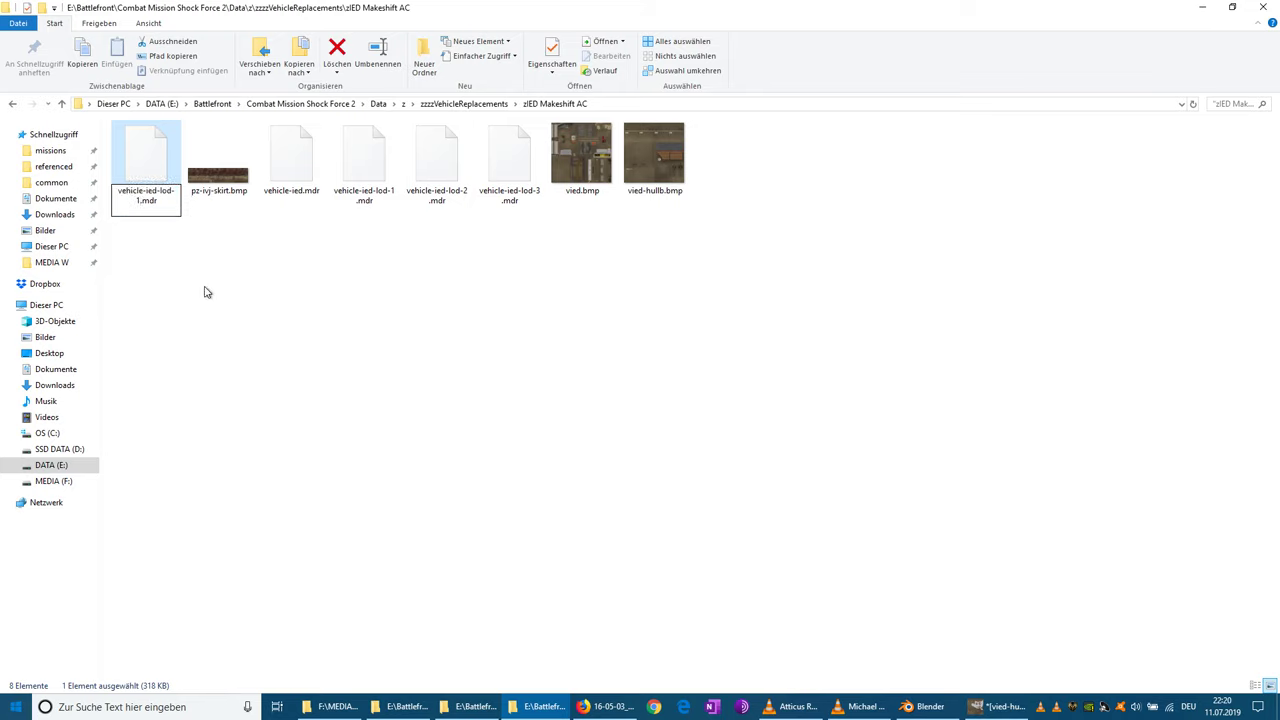
{"action": "key", "text": "BackSpace"}
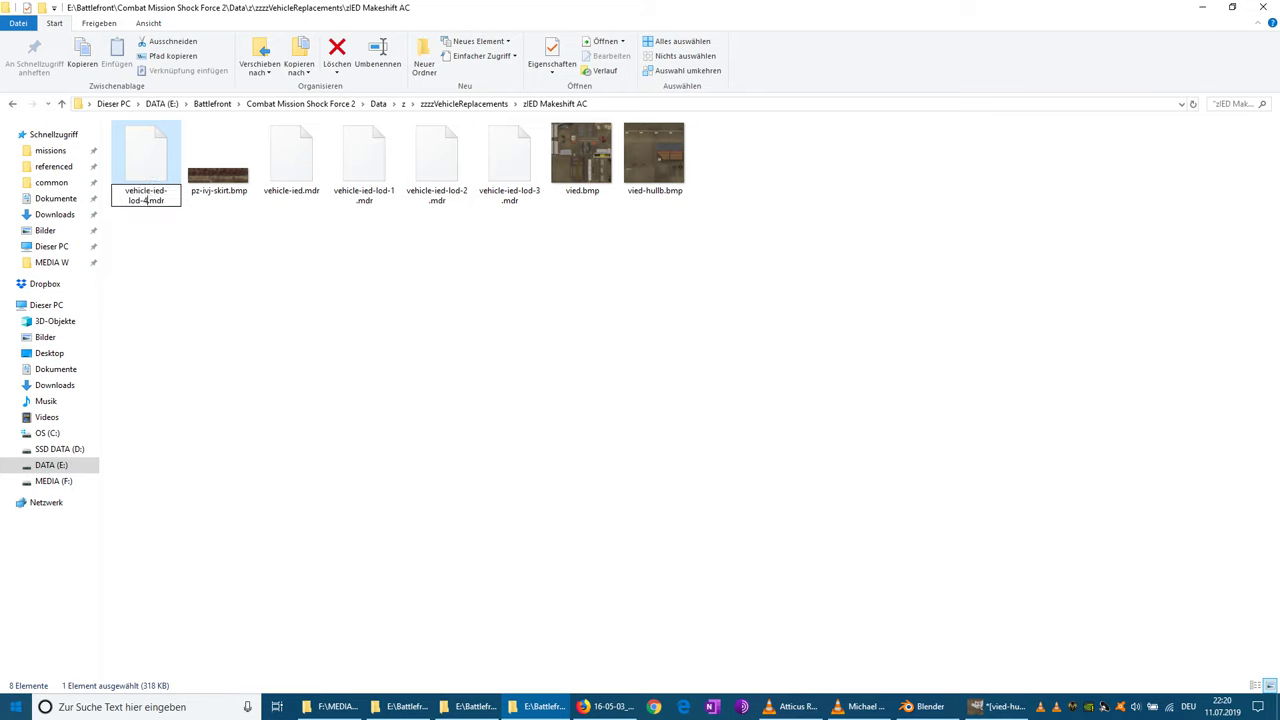
{"action": "key", "text": "Return"}
- Go back to the Combat Mission Shock Force 2 folder and launch CM Shock Force 2.exe
{"action": "left_click", "coordinate": [324, 104]}
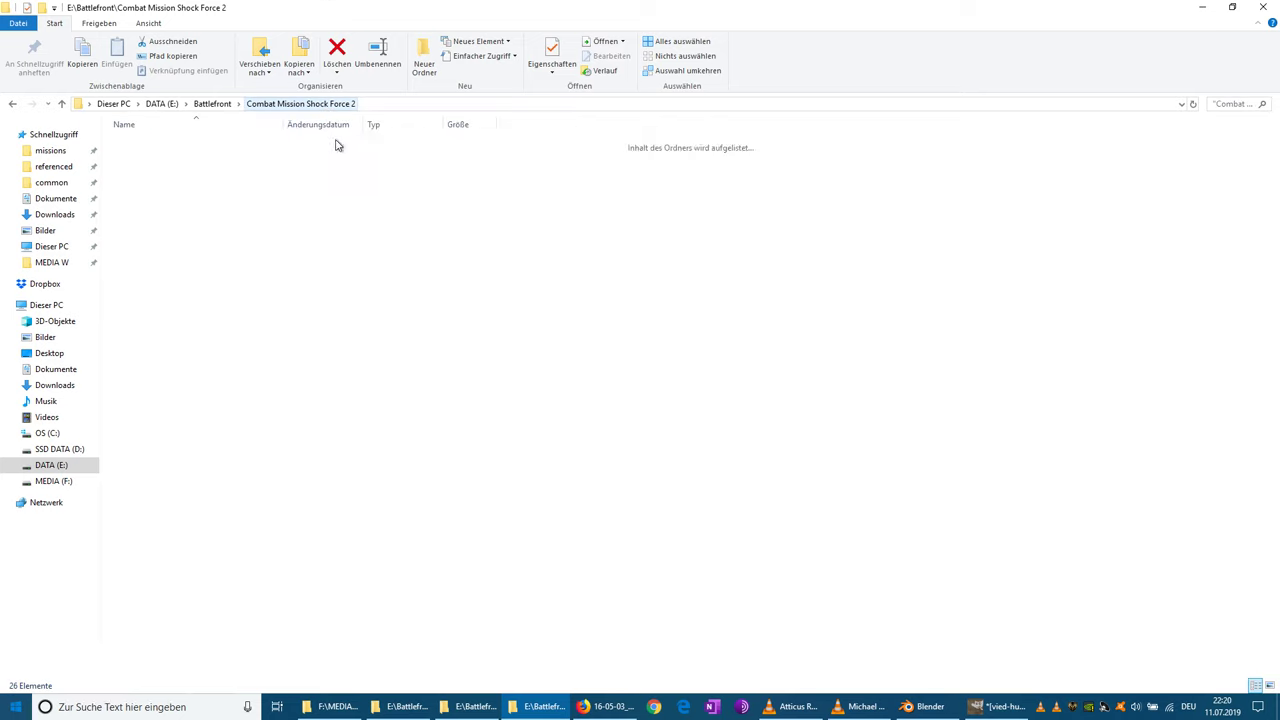
{"action": "left_click", "coordinate": [200, 340]}
{"action": "double_click", "coordinate": [200, 340]}
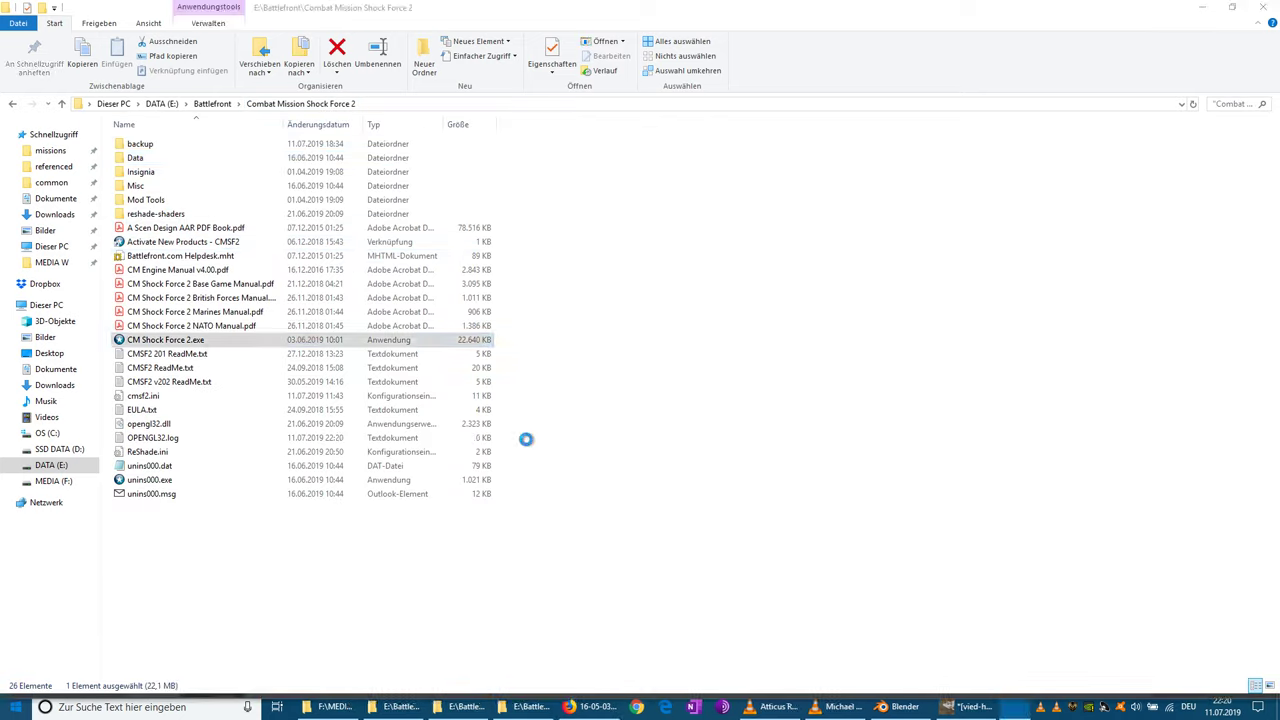